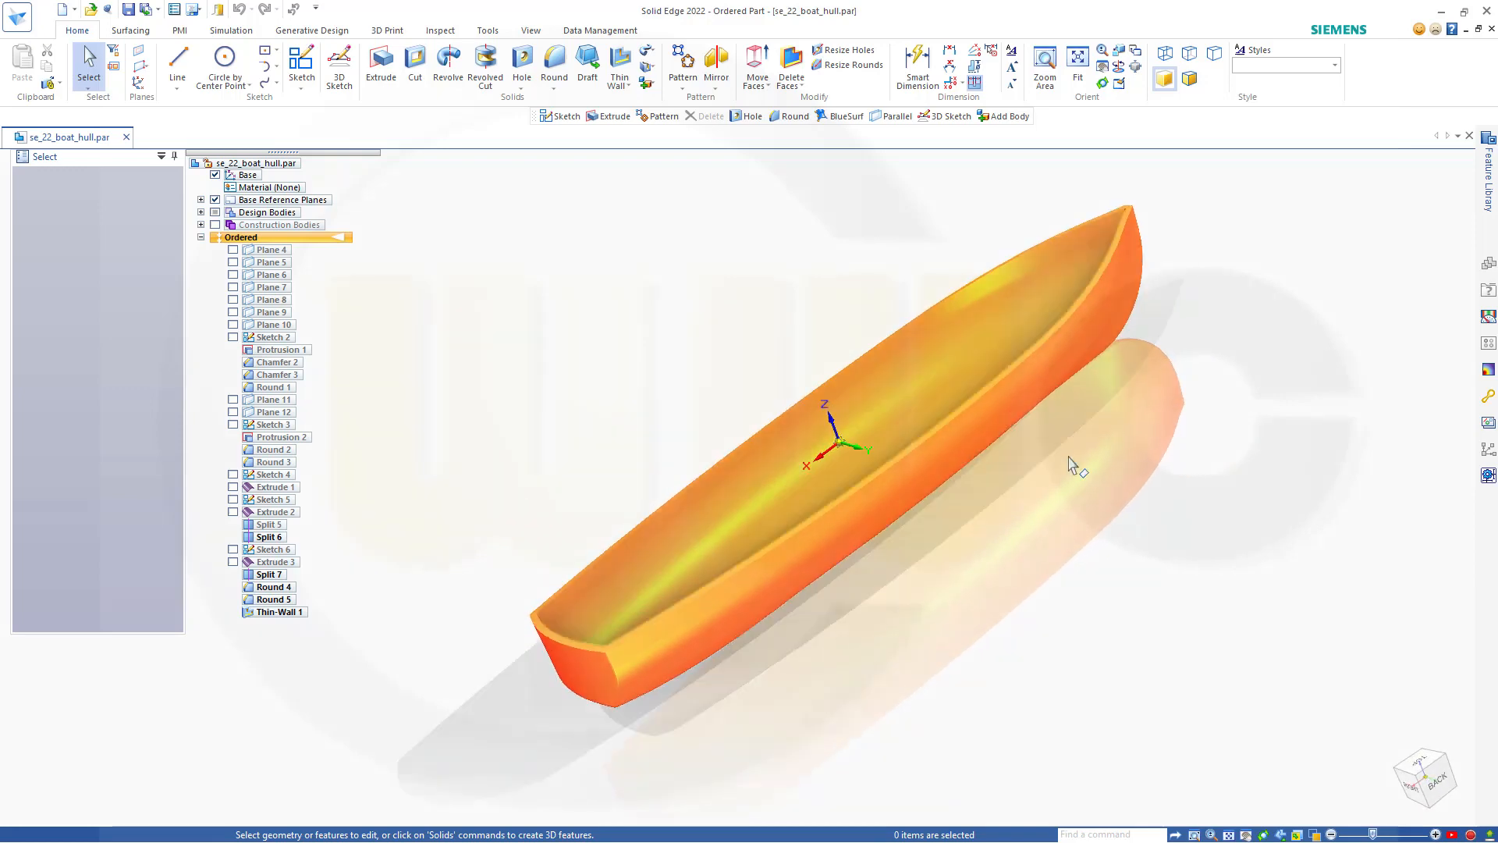
# Step: Switch to the boat drawing PDF in Adobe Acrobat Reader and examine the hull dimensions on both pages
pyautogui.hotkey('alt', 'Tab')
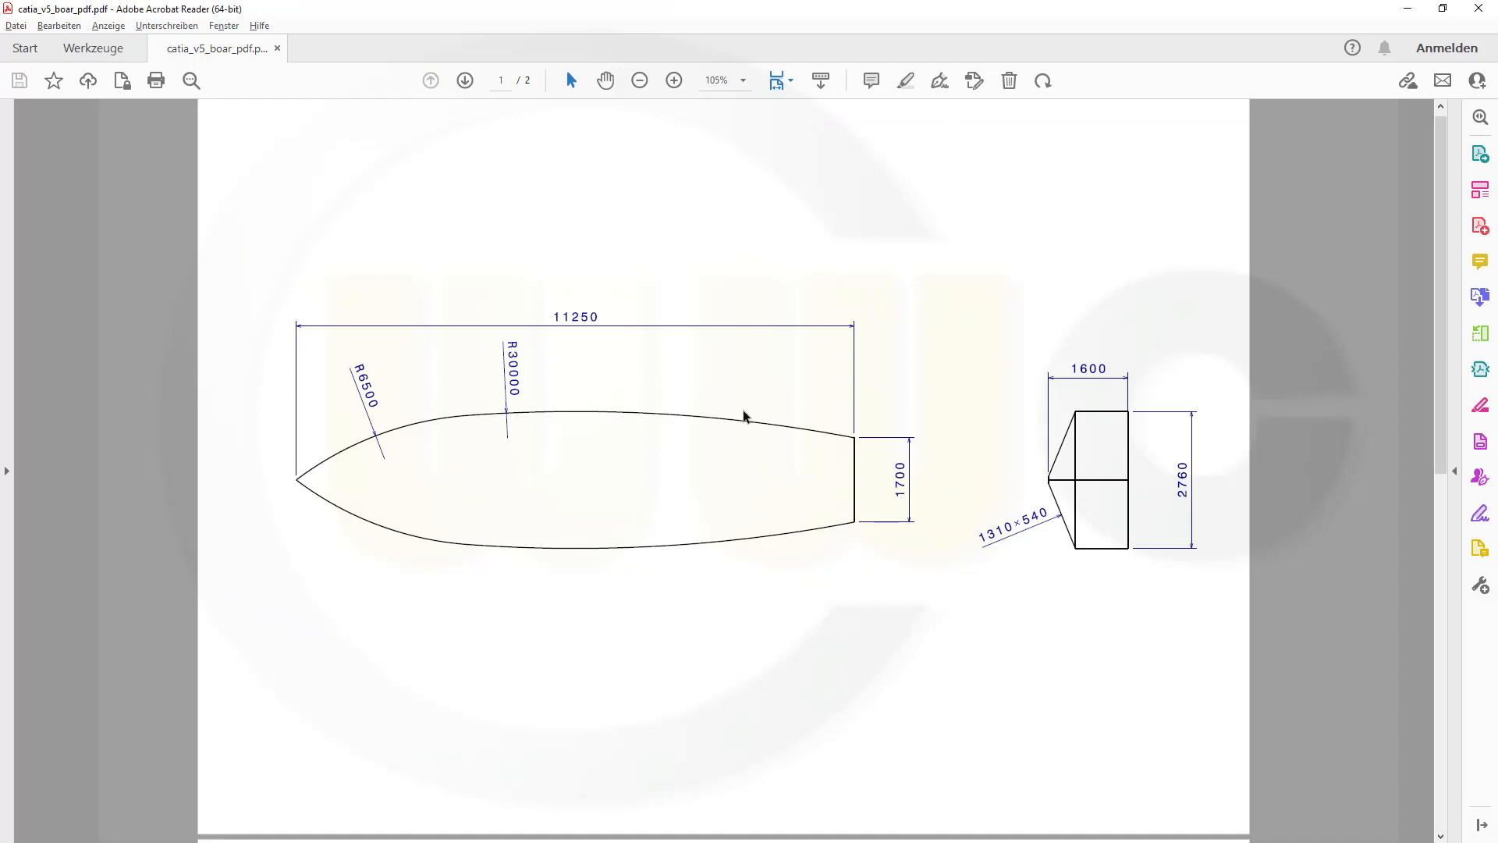
pyautogui.scroll(-10, 743, 416)
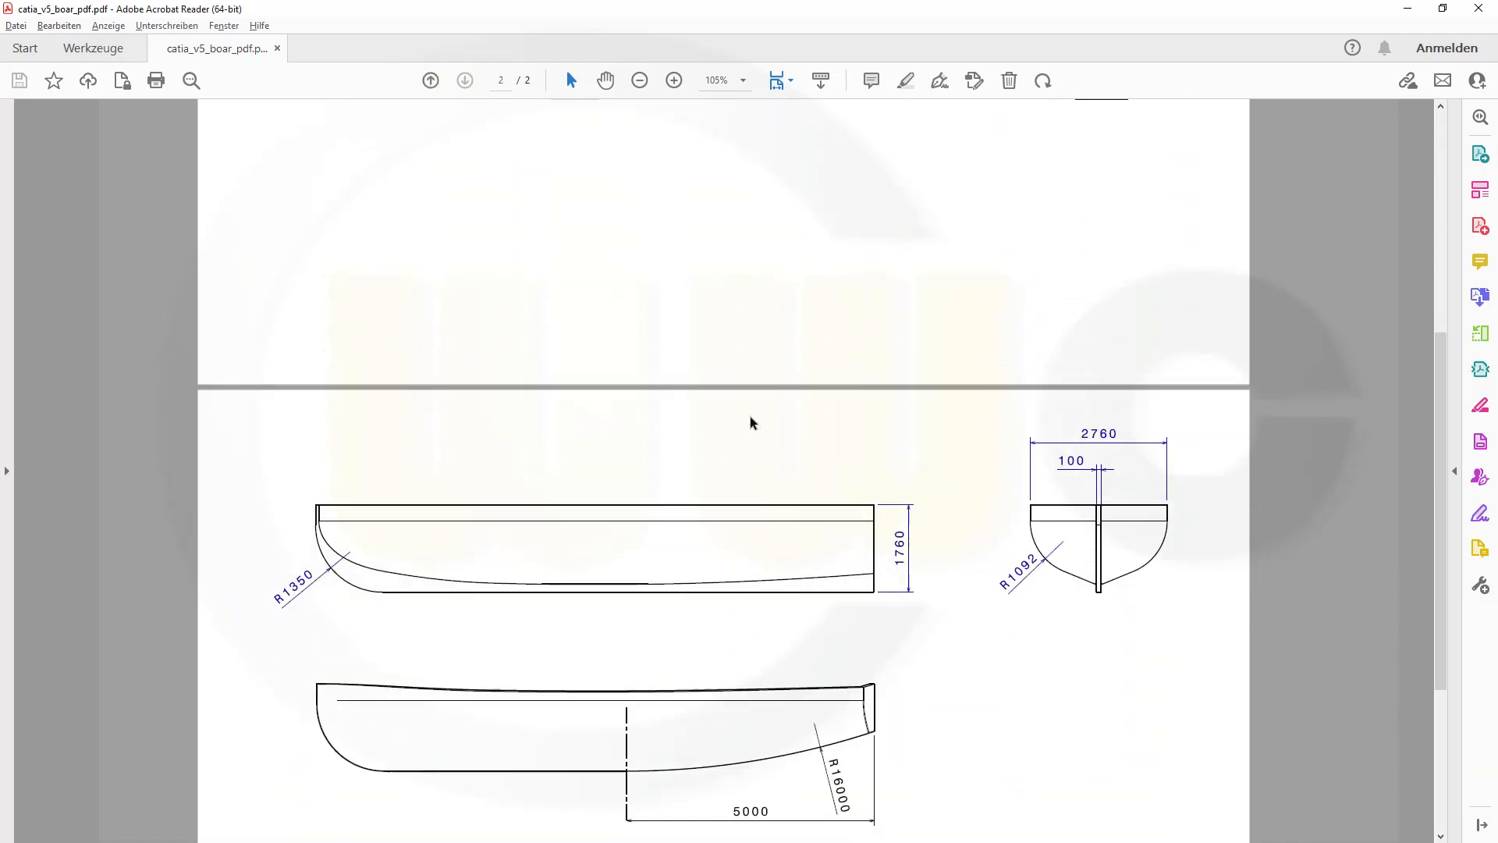
pyautogui.scroll(-5, 752, 423)
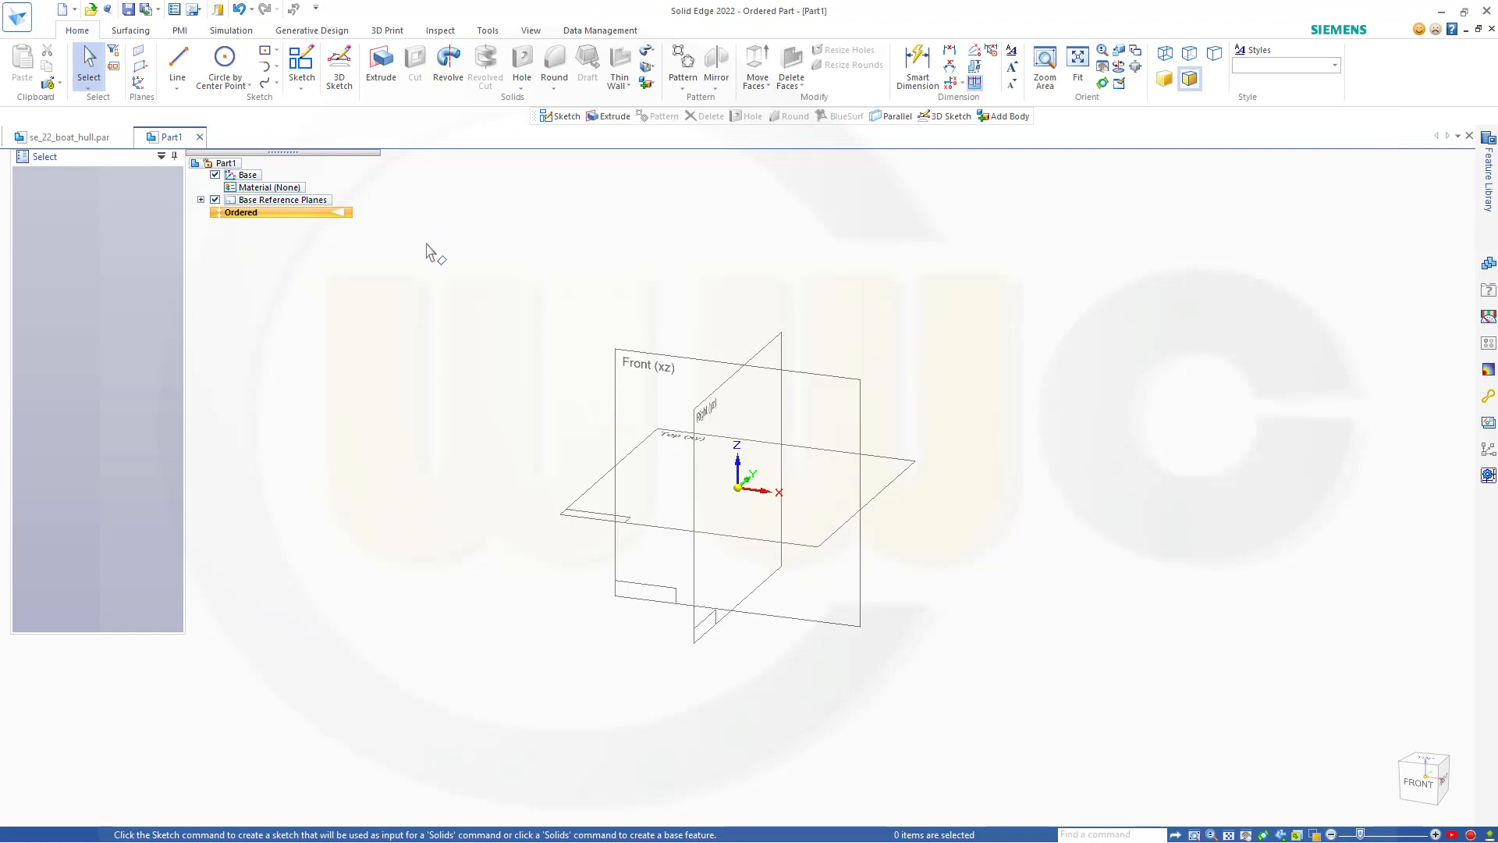
pyautogui.click(141, 69)
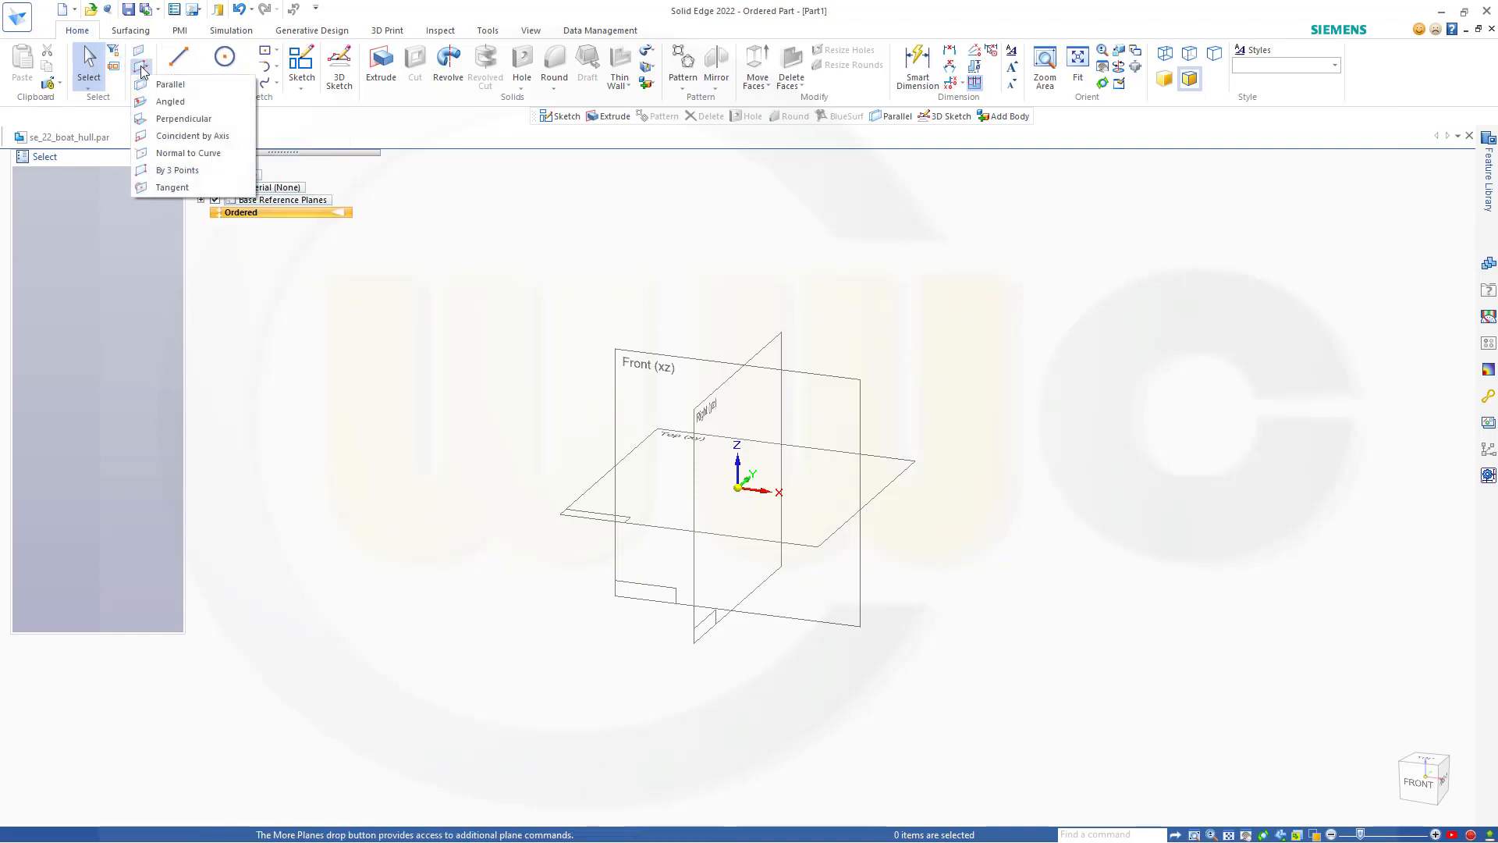
pyautogui.click(160, 84)
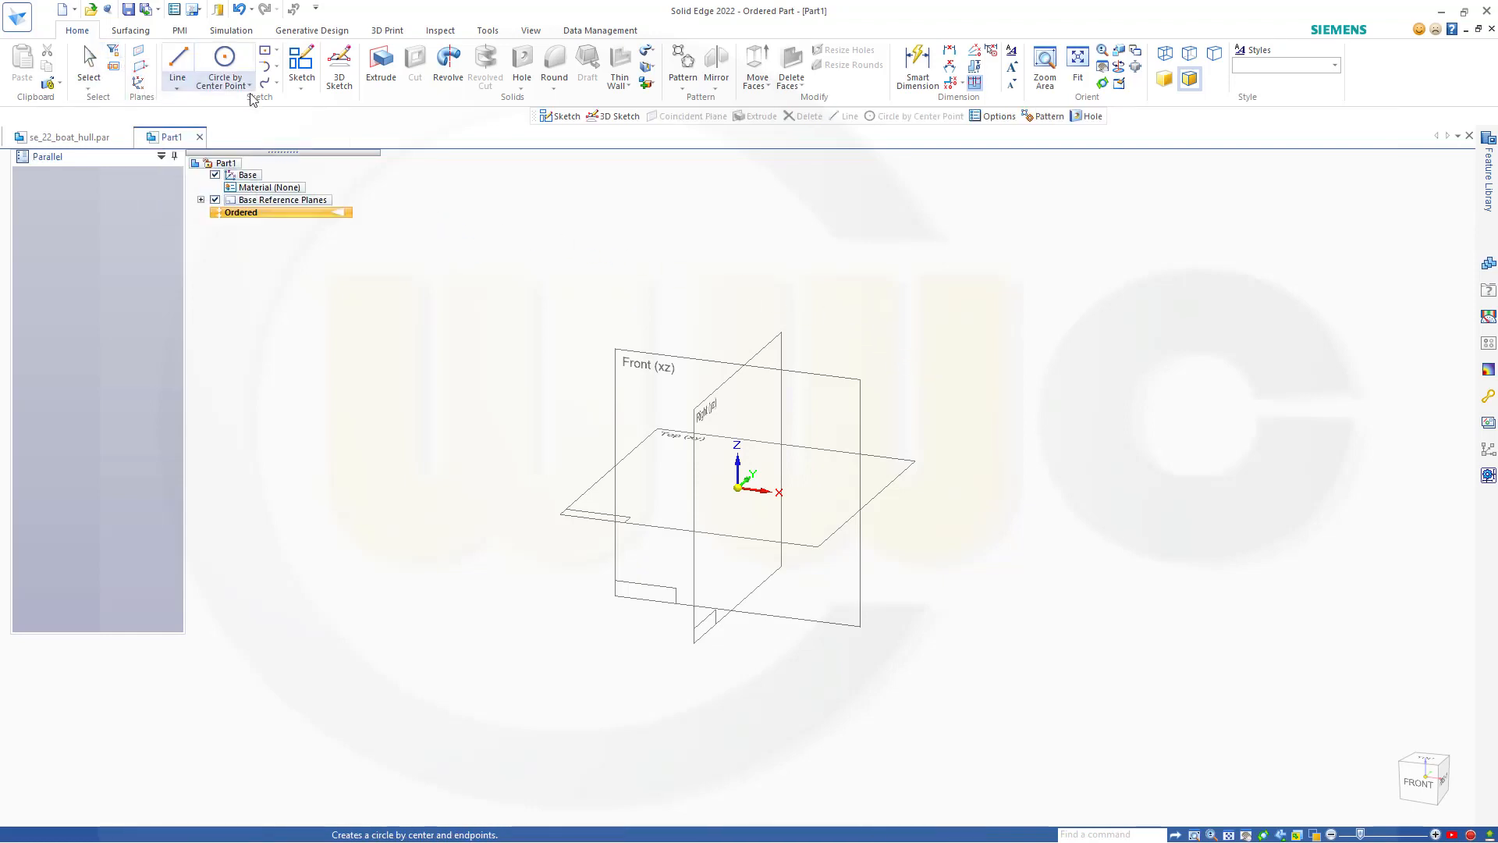
pyautogui.click(772, 340)
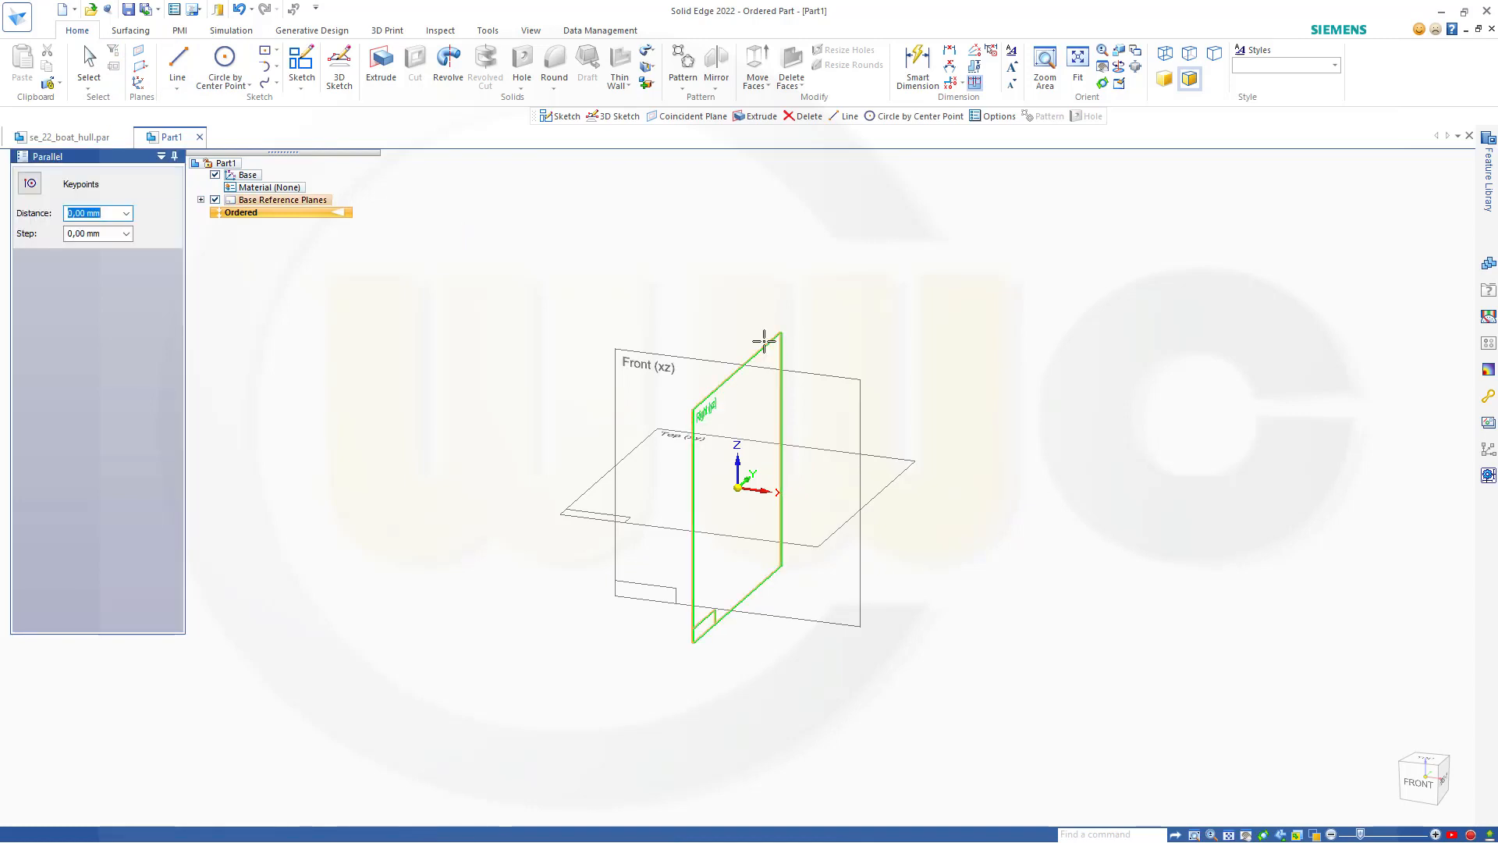
pyautogui.press('Escape')
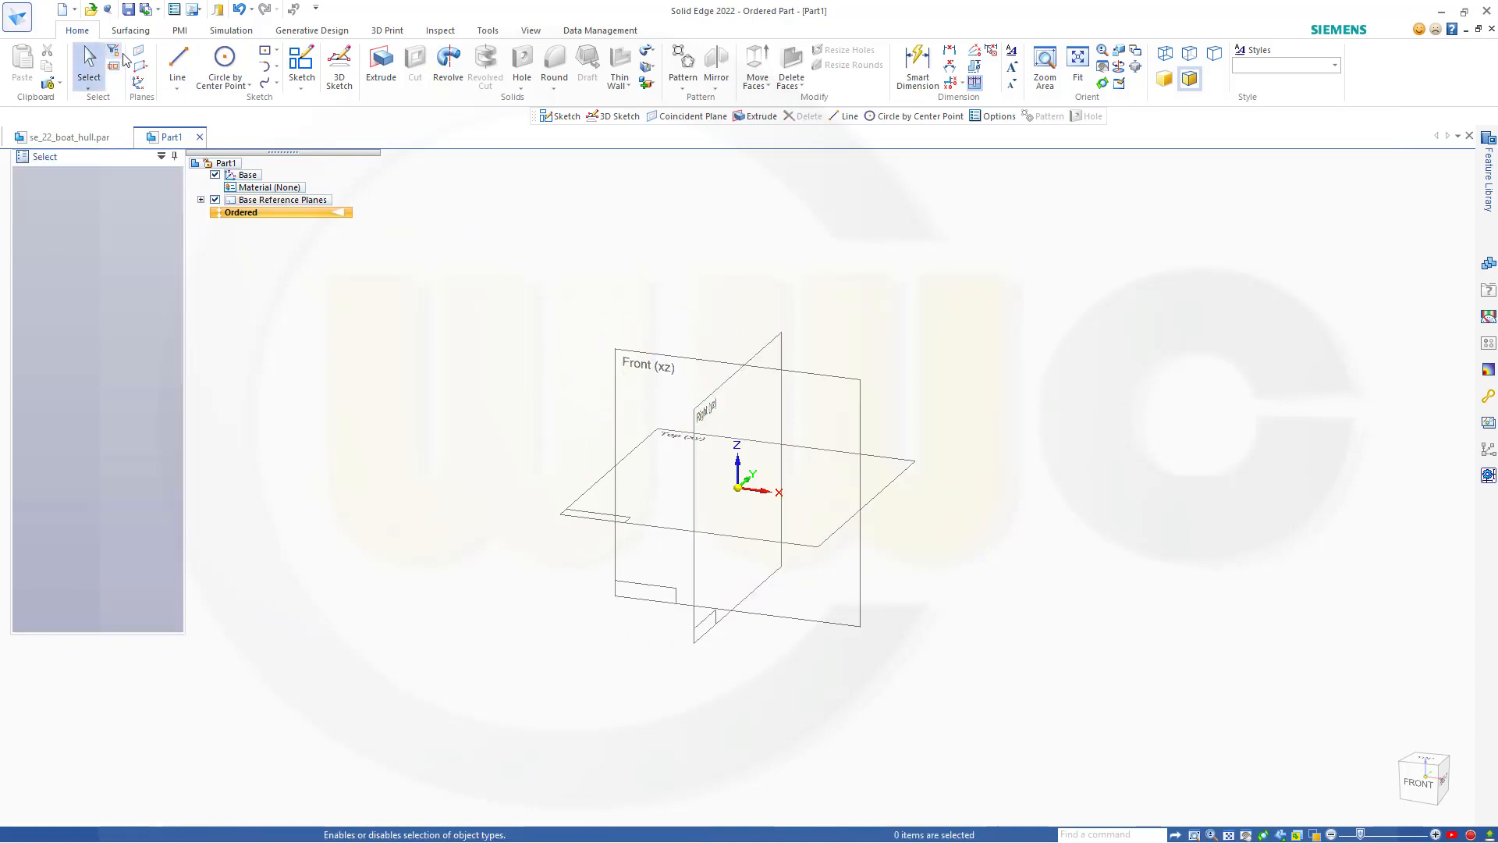
# Step: Create a reference plane parallel to the Front (xz) plane, offset 2760/2 mm towards negative Y
pyautogui.click(147, 59)
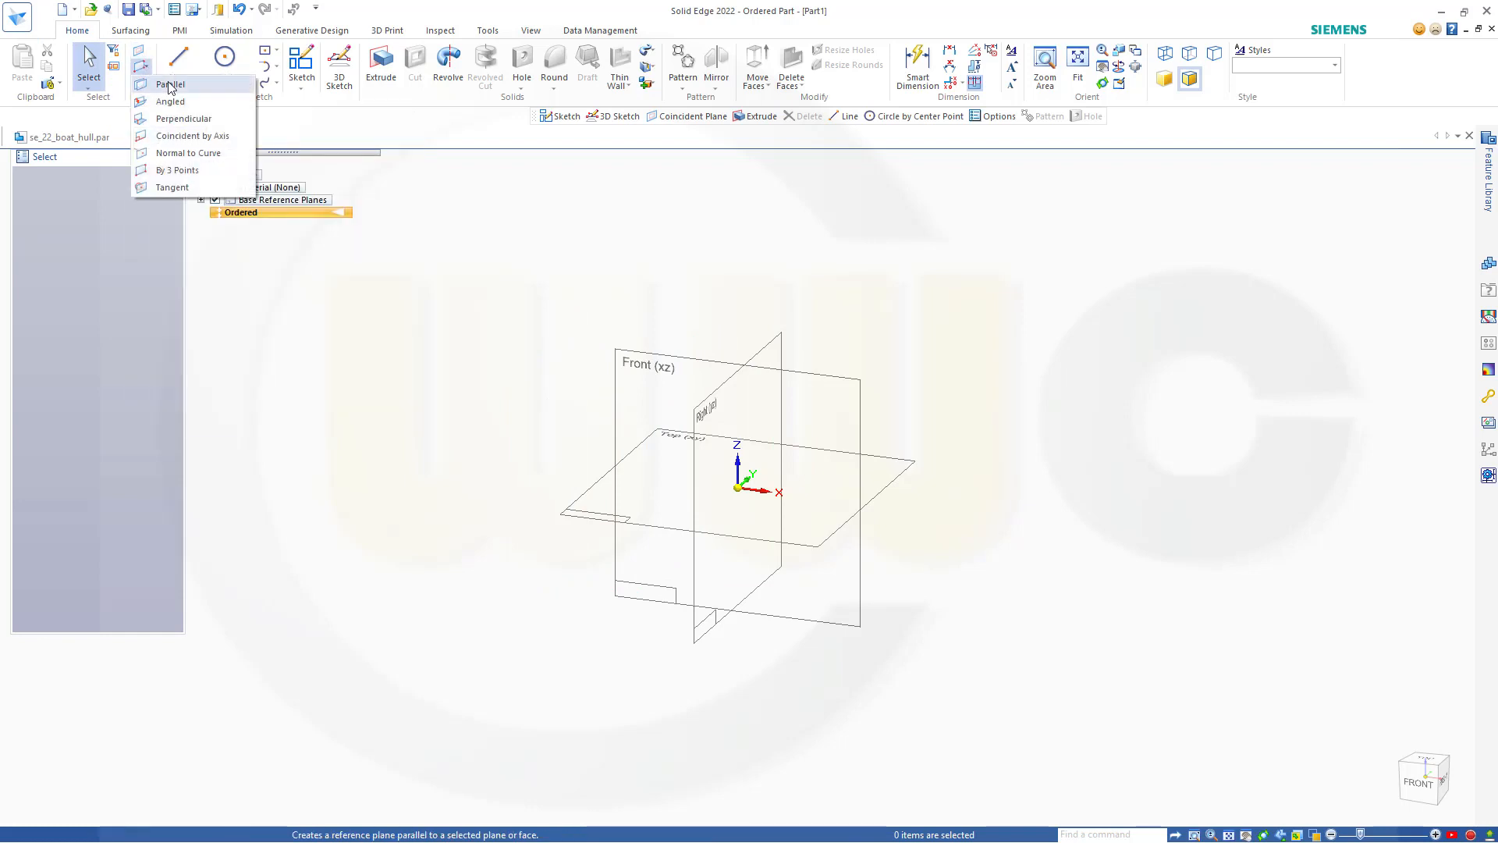
pyautogui.click(160, 85)
pyautogui.click(802, 375)
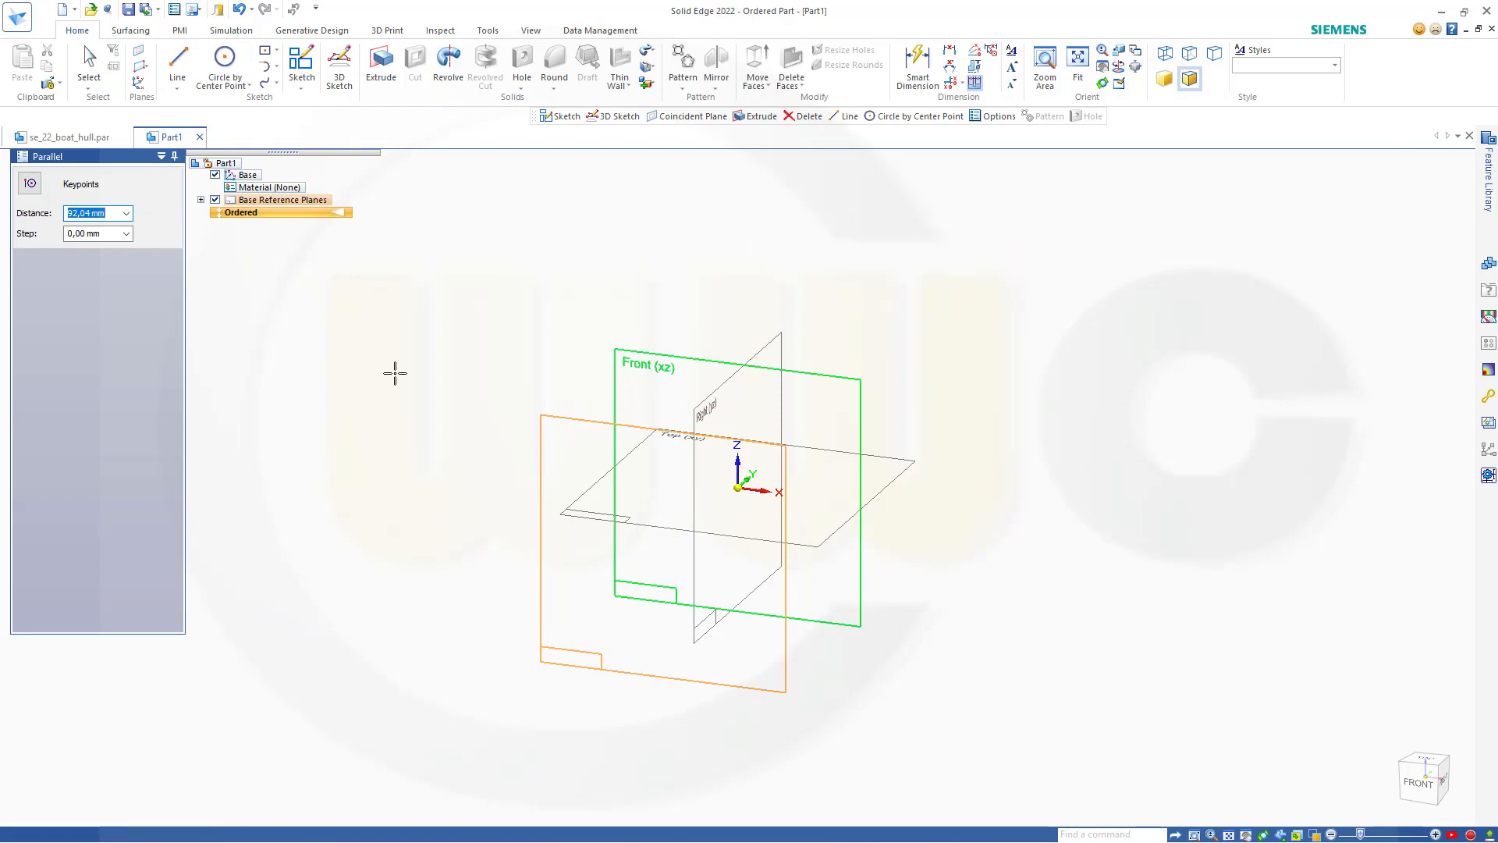
pyautogui.write('2760/2')
pyautogui.press('Tab')
pyautogui.click(463, 579)
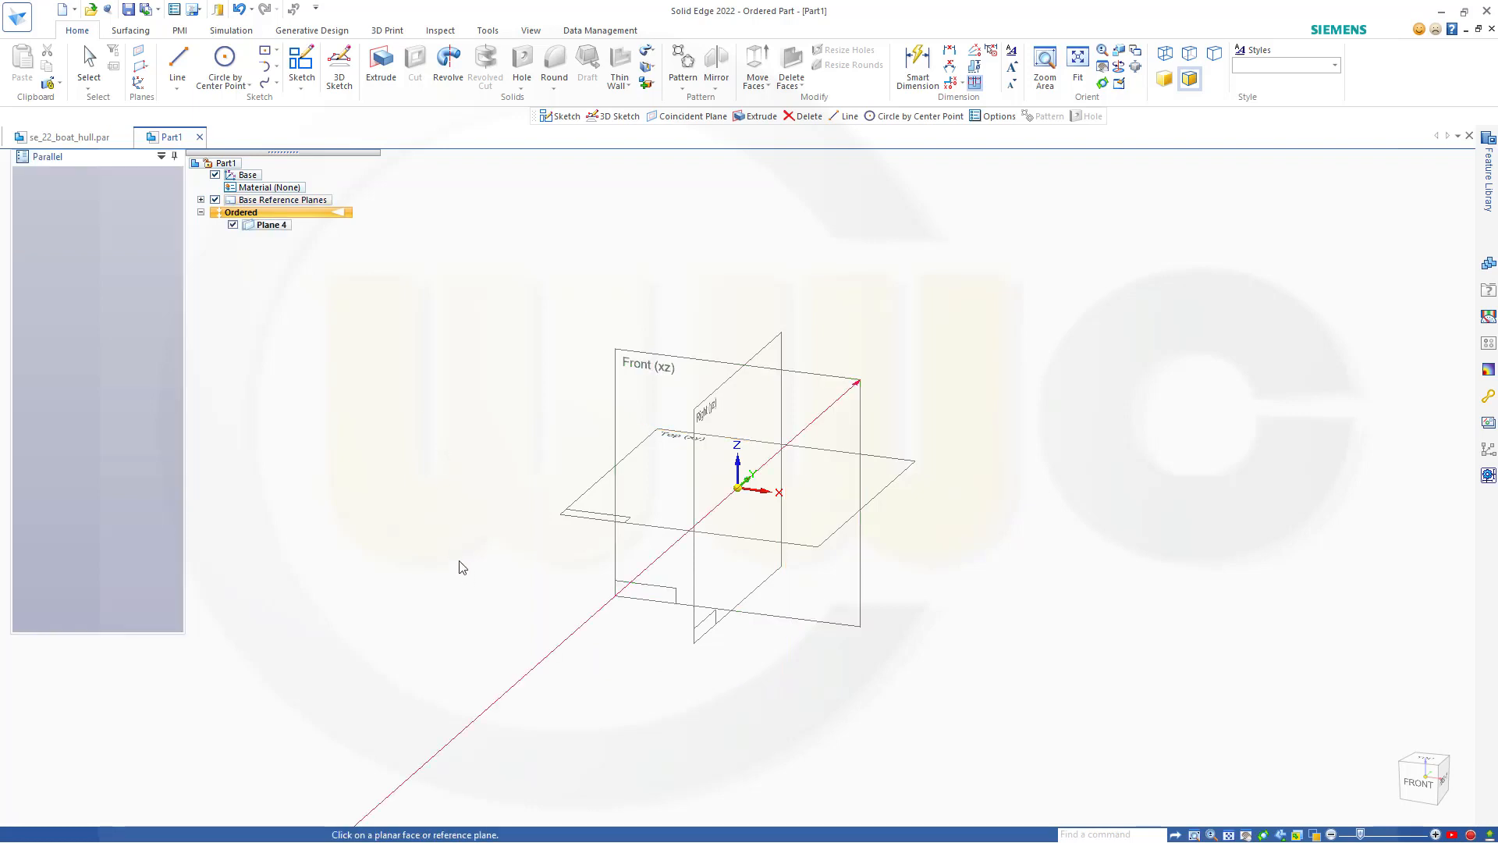
# Step: Create a reference plane parallel to the Front (xz) plane, offset 2760/2 mm towards positive Y
pyautogui.click(143, 67)
pyautogui.click(160, 82)
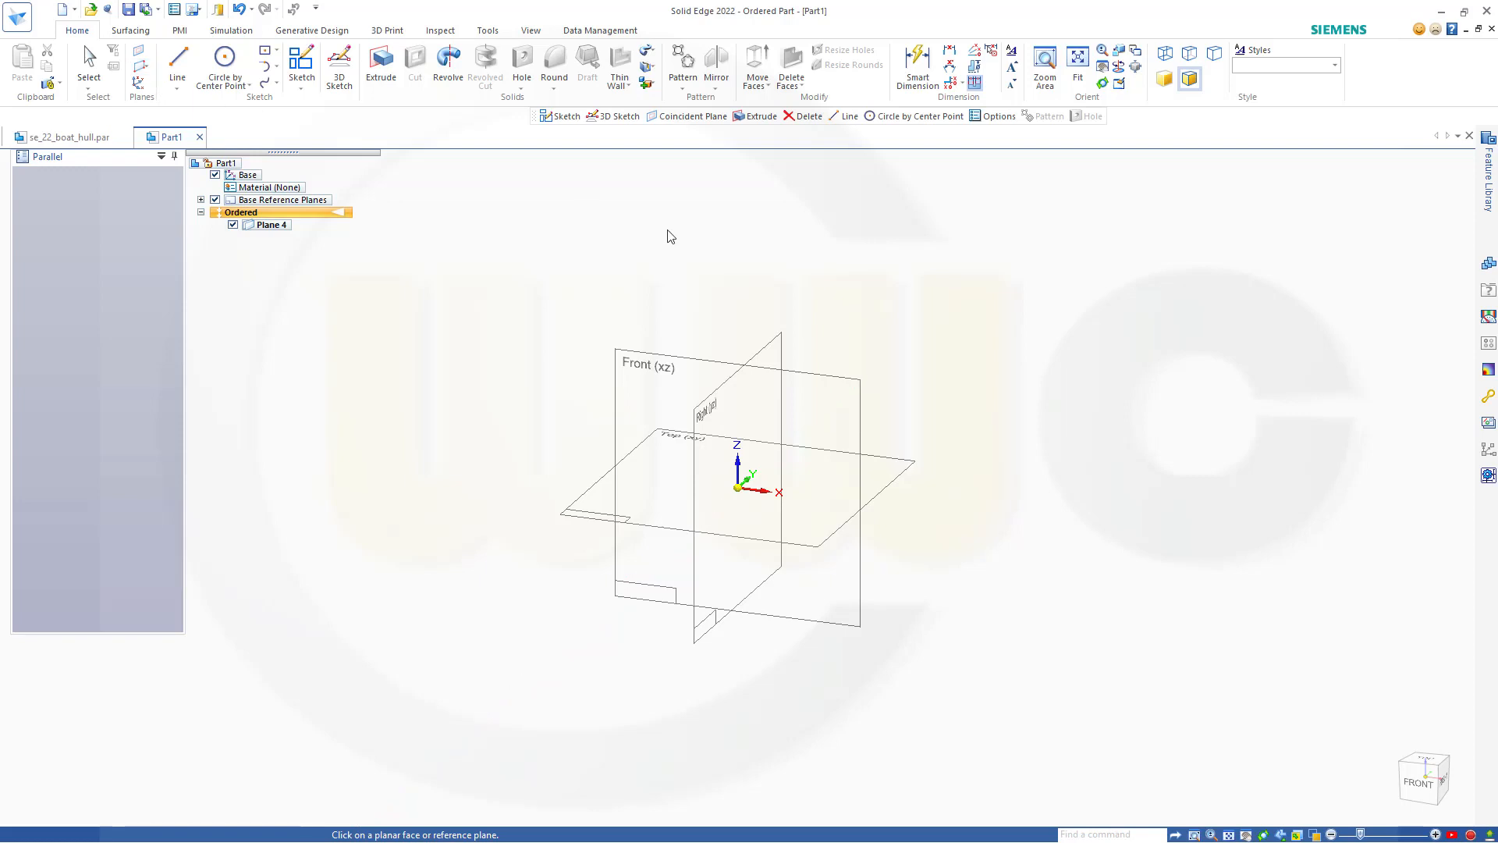
pyautogui.click(835, 372)
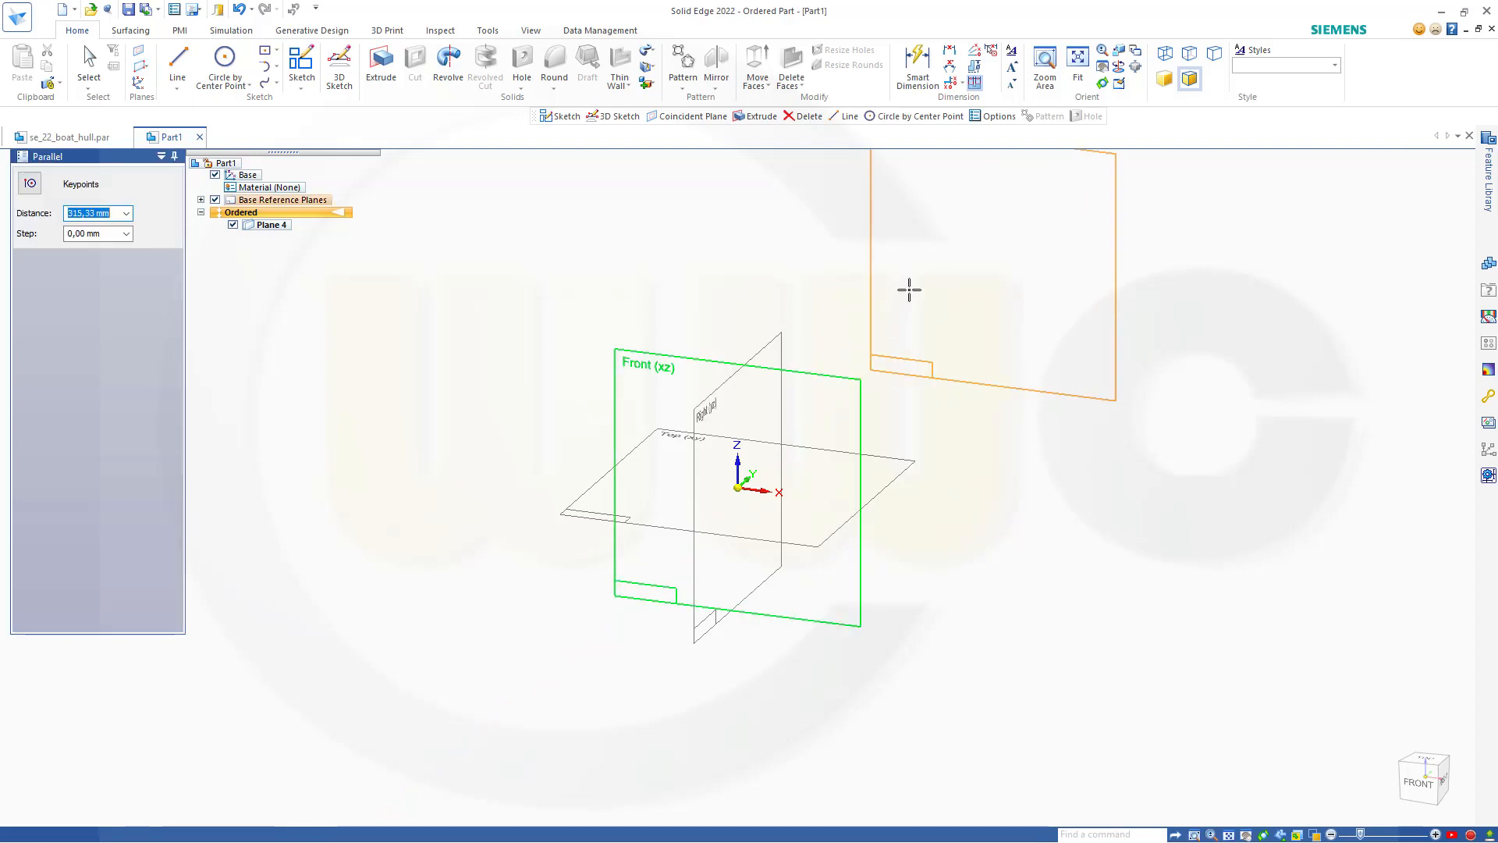
pyautogui.write('2760/2')
pyautogui.press('Tab')
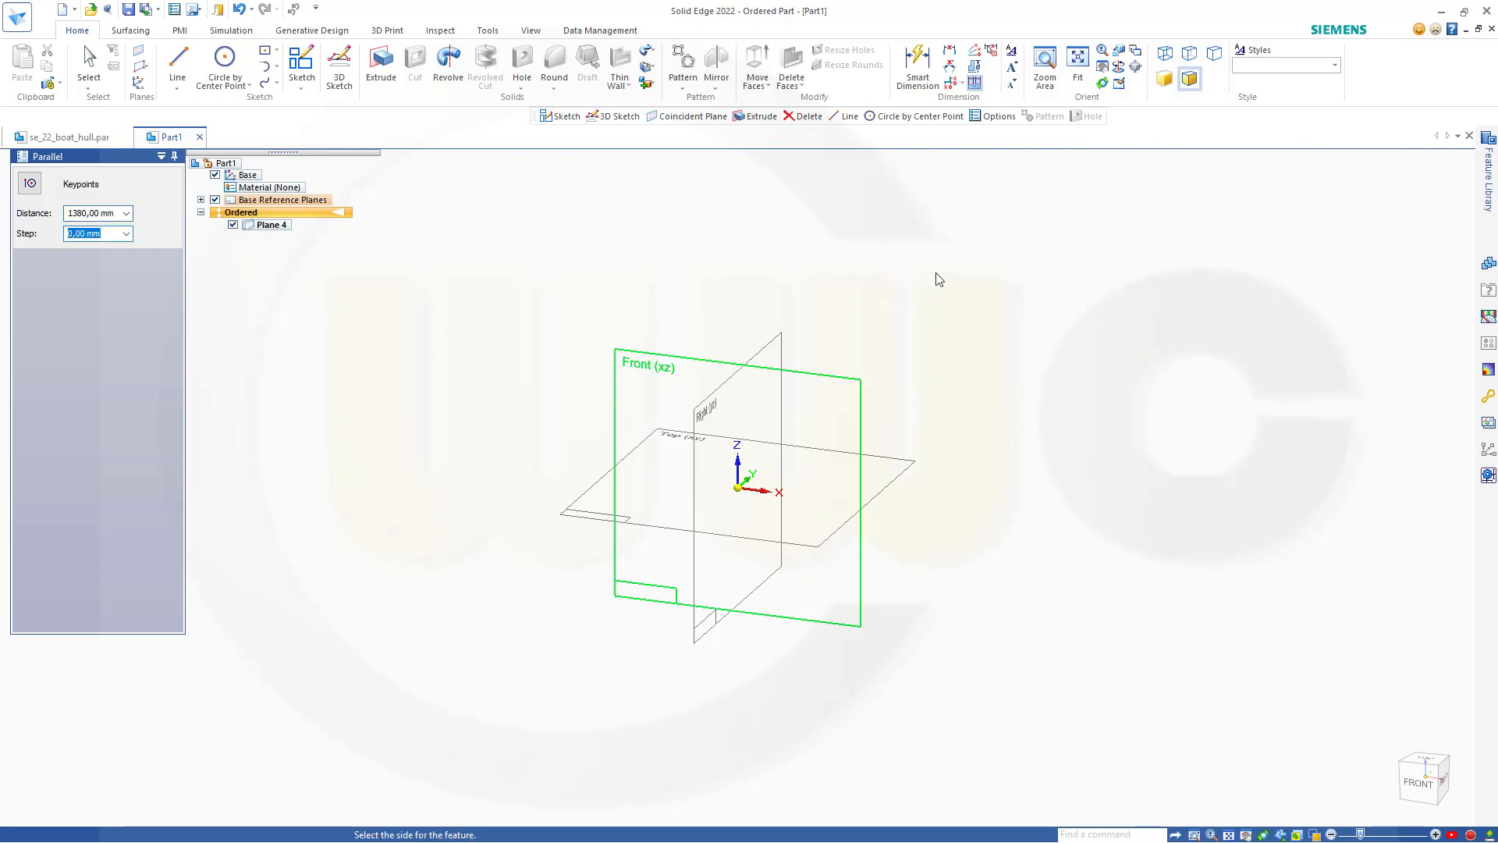
pyautogui.click(953, 258)
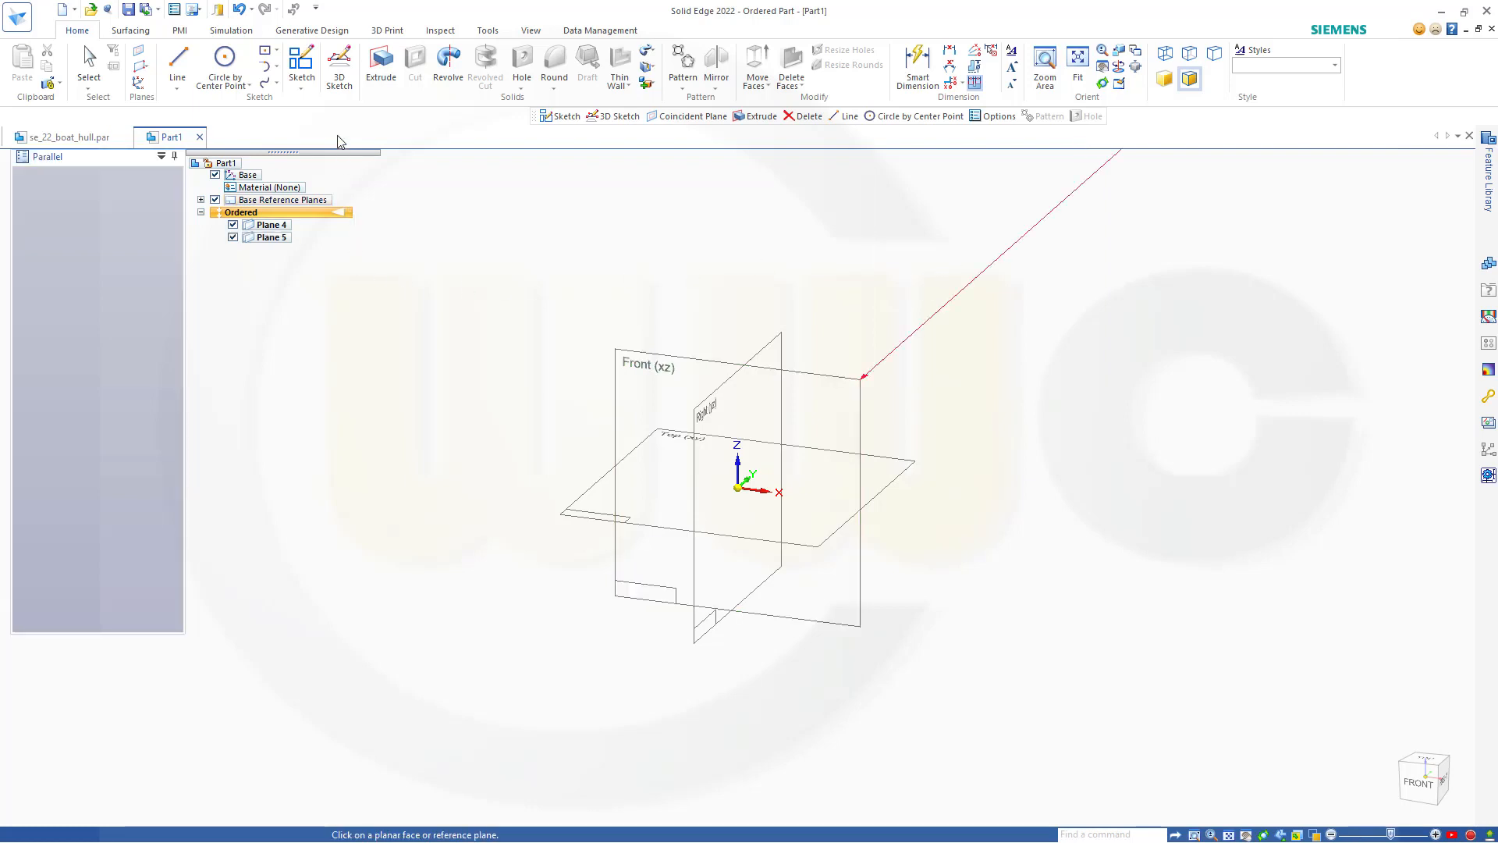
# Step: Create a reference plane parallel to the Right (yz) plane, offset 5000 mm towards positive X
pyautogui.click(145, 66)
pyautogui.click(168, 84)
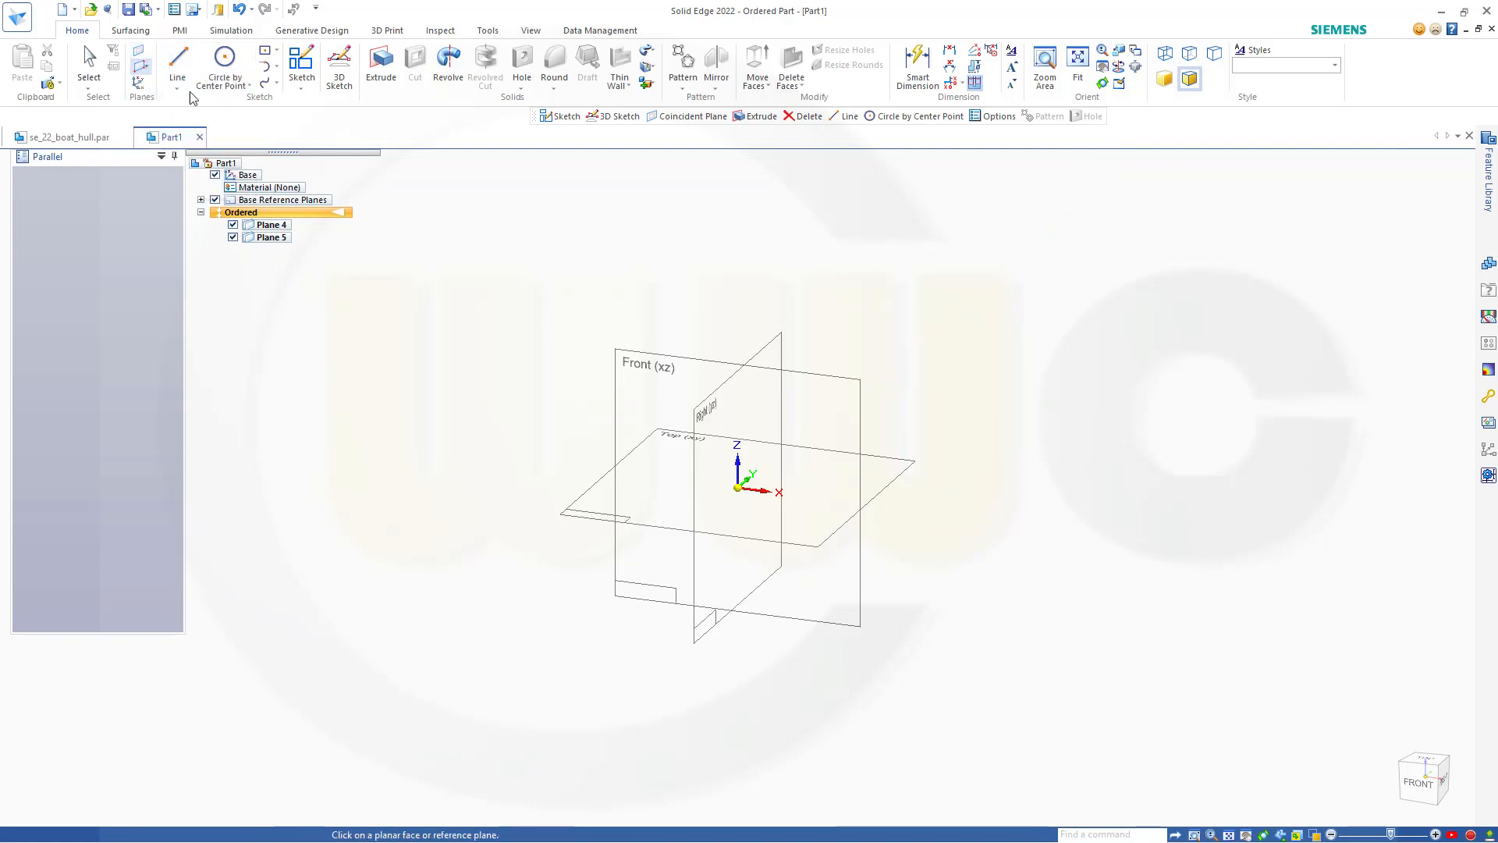
pyautogui.click(763, 349)
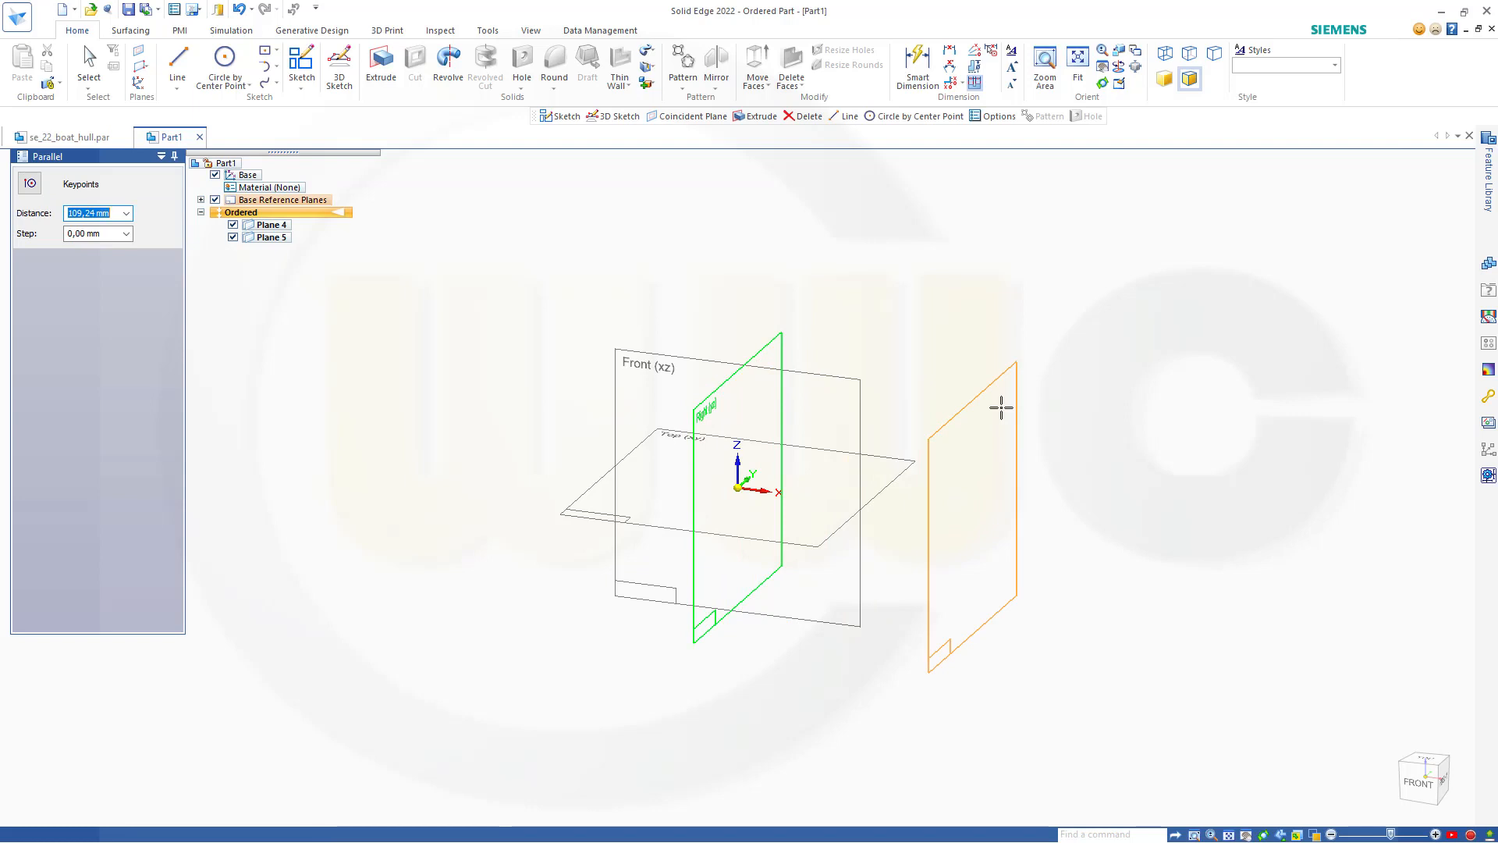
pyautogui.write('5000')
pyautogui.click(1002, 408)
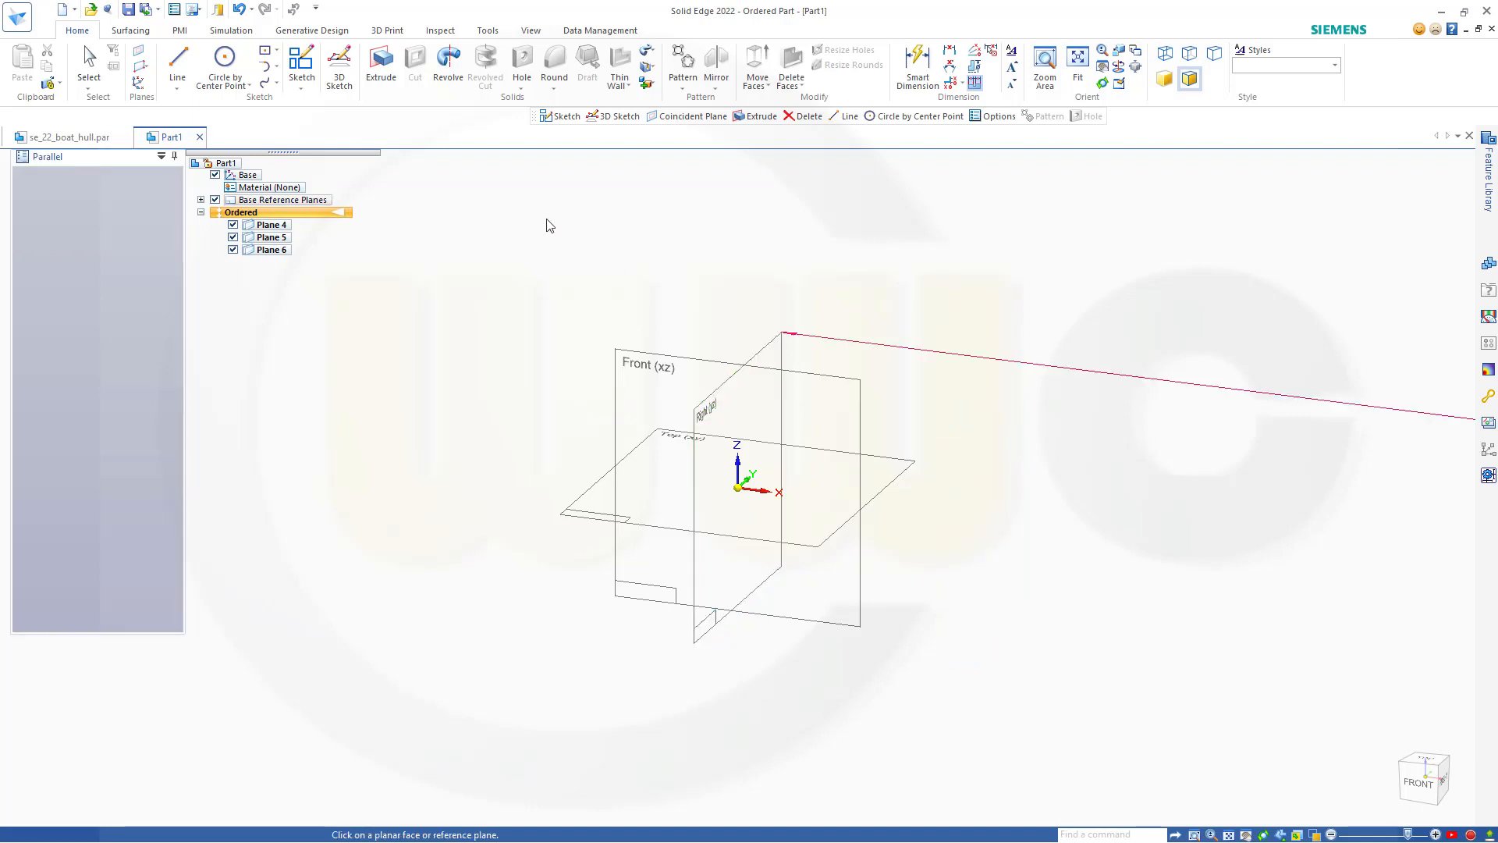
# Step: Create a reference plane parallel to the Right (yz) plane, offset 11250-5000 mm towards negative X
pyautogui.click(140, 67)
pyautogui.click(164, 85)
pyautogui.click(730, 384)
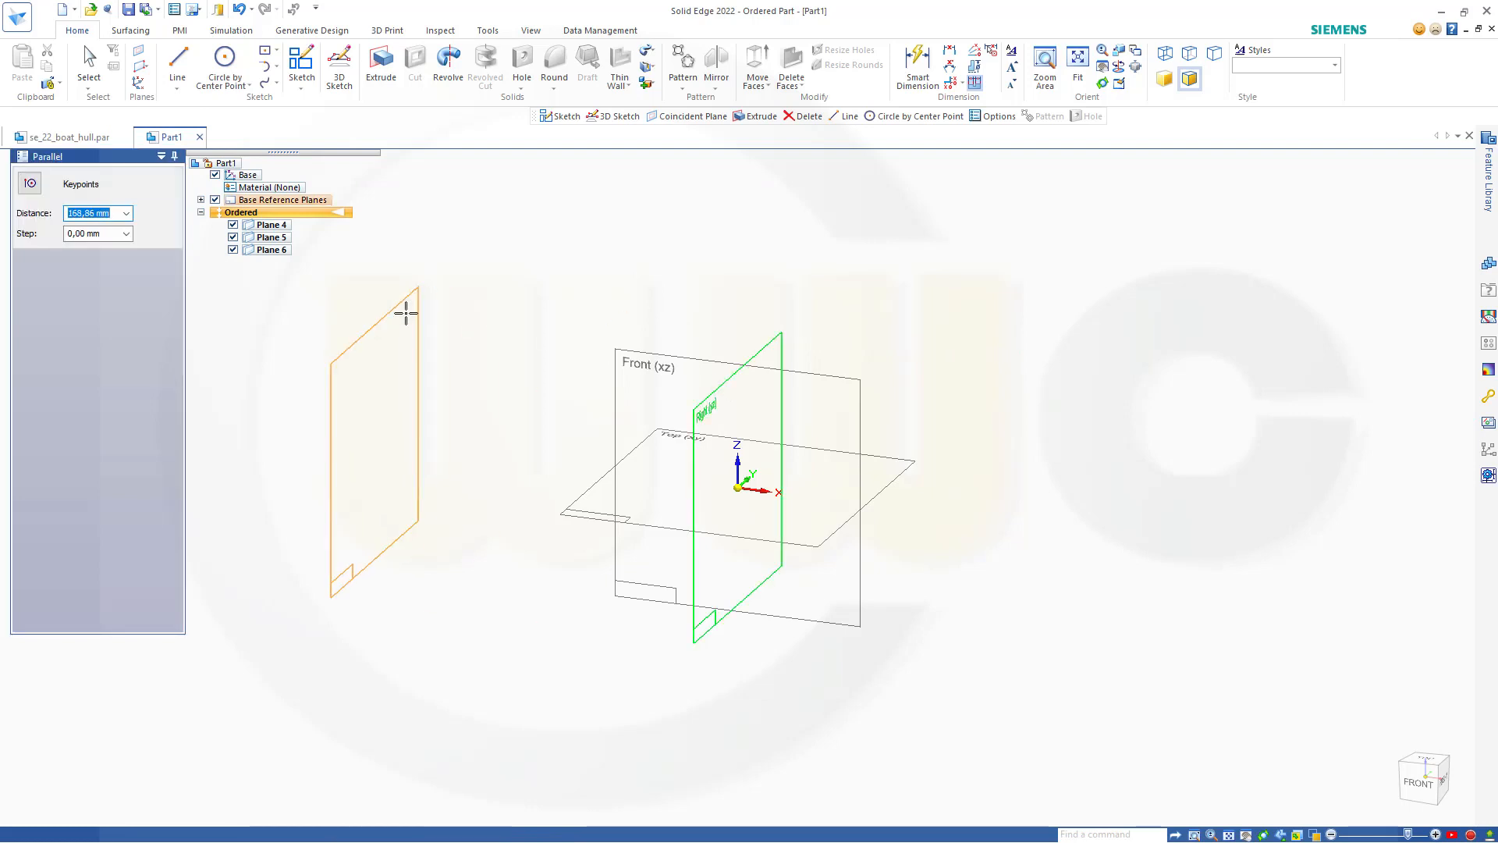
pyautogui.write('11250-5000')
pyautogui.press('Tab')
pyautogui.click(340, 306)
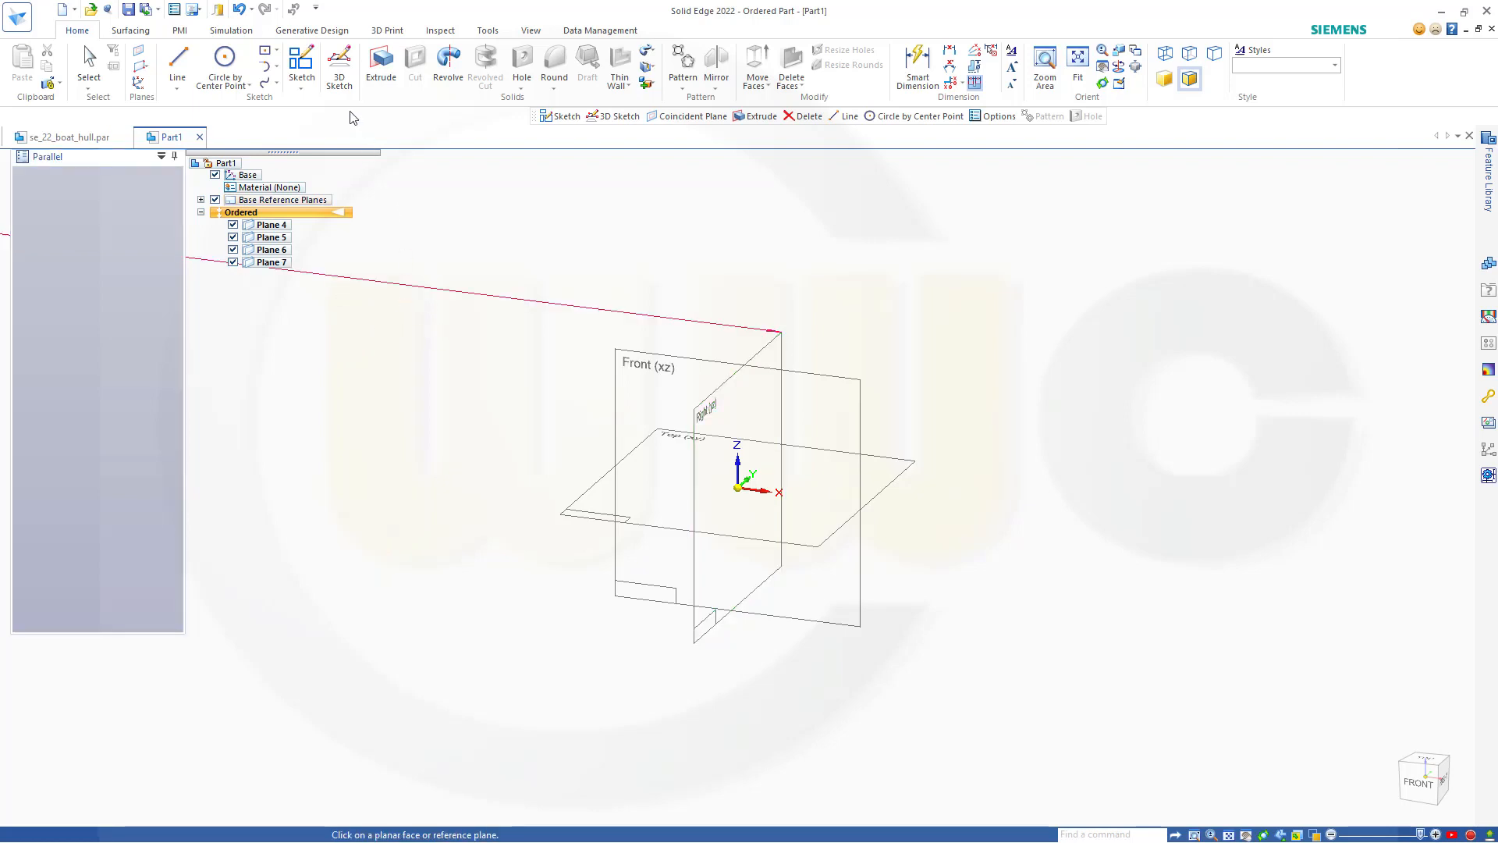
# Step: Create a reference plane parallel to the Top (xy) plane, offset 250 mm upwards
pyautogui.click(142, 67)
pyautogui.click(164, 83)
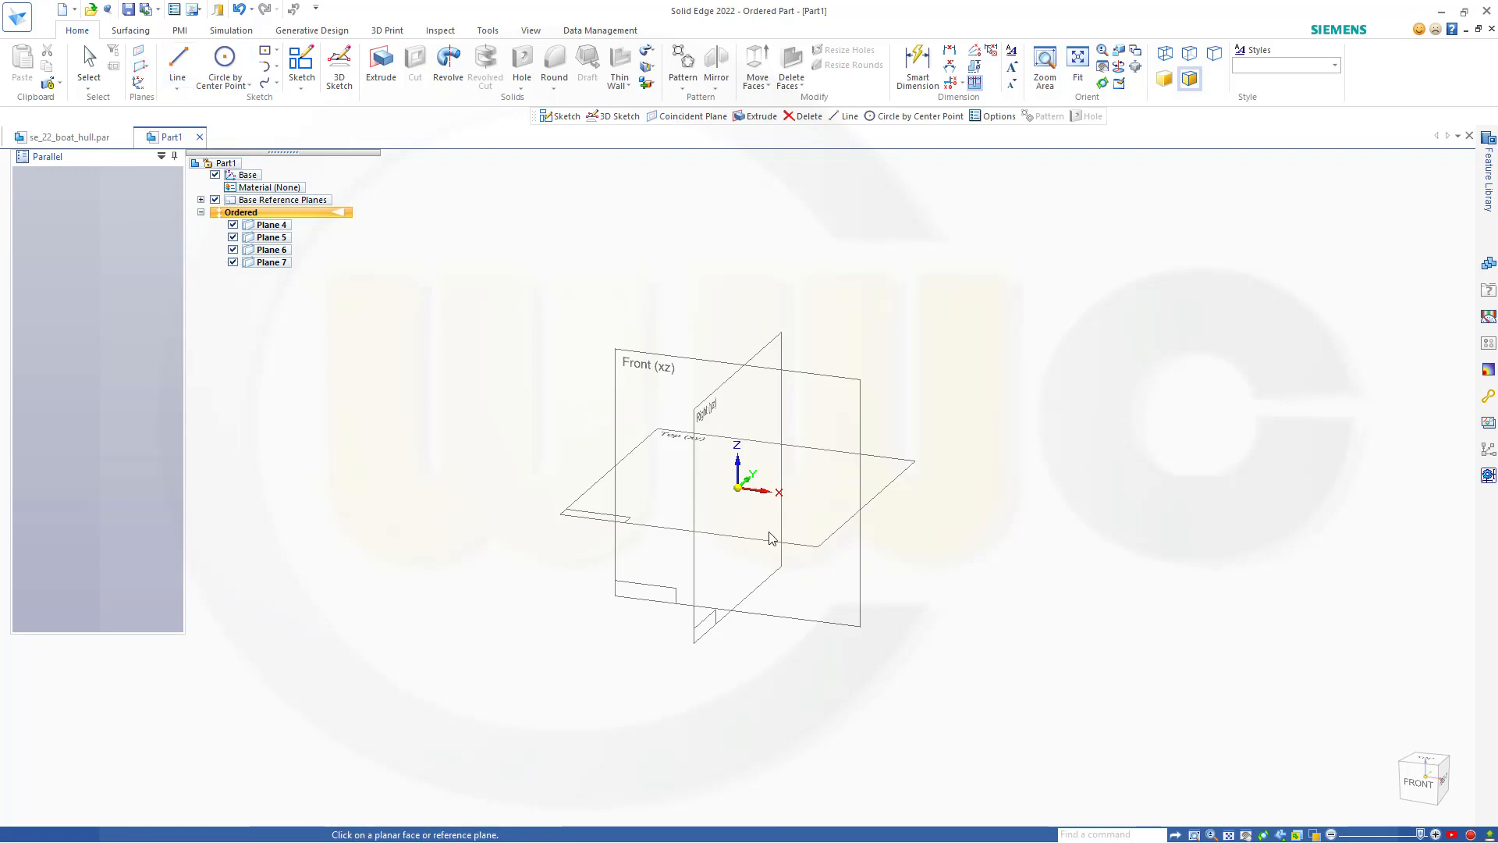
pyautogui.click(769, 542)
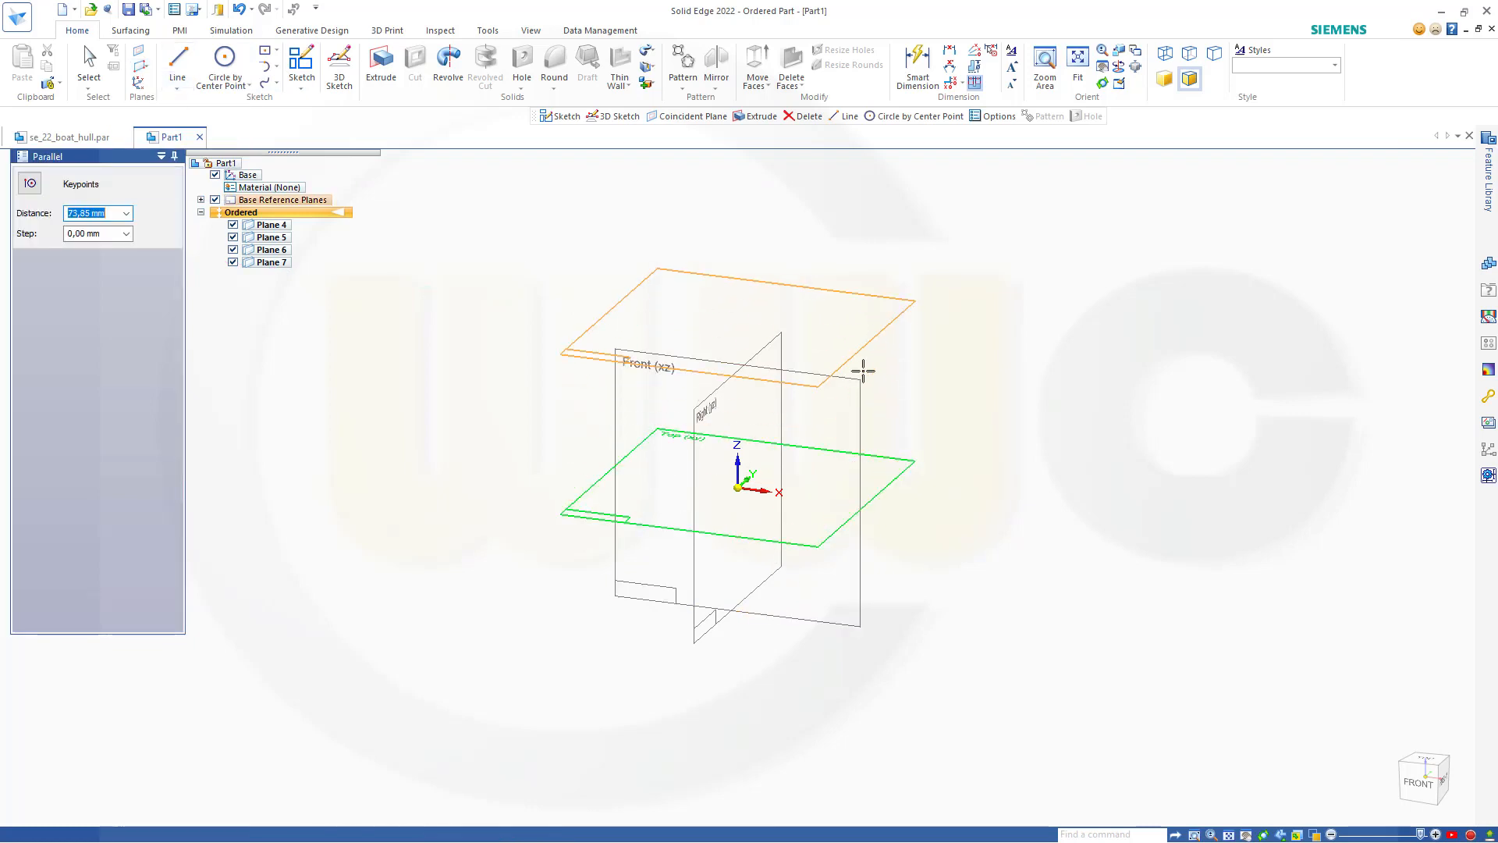
pyautogui.write('250')
pyautogui.press('Return')
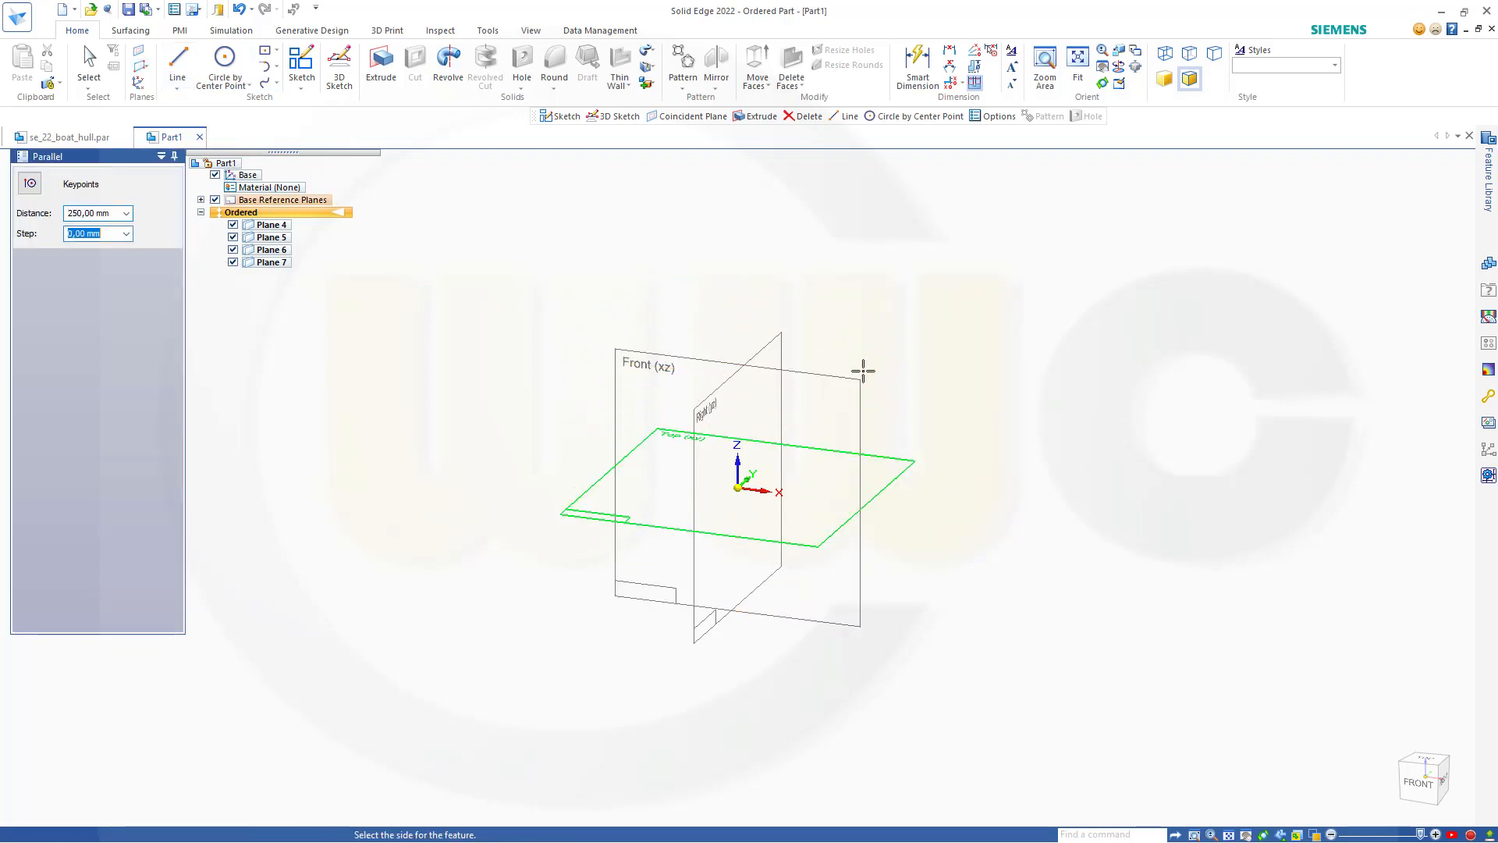
pyautogui.click(854, 312)
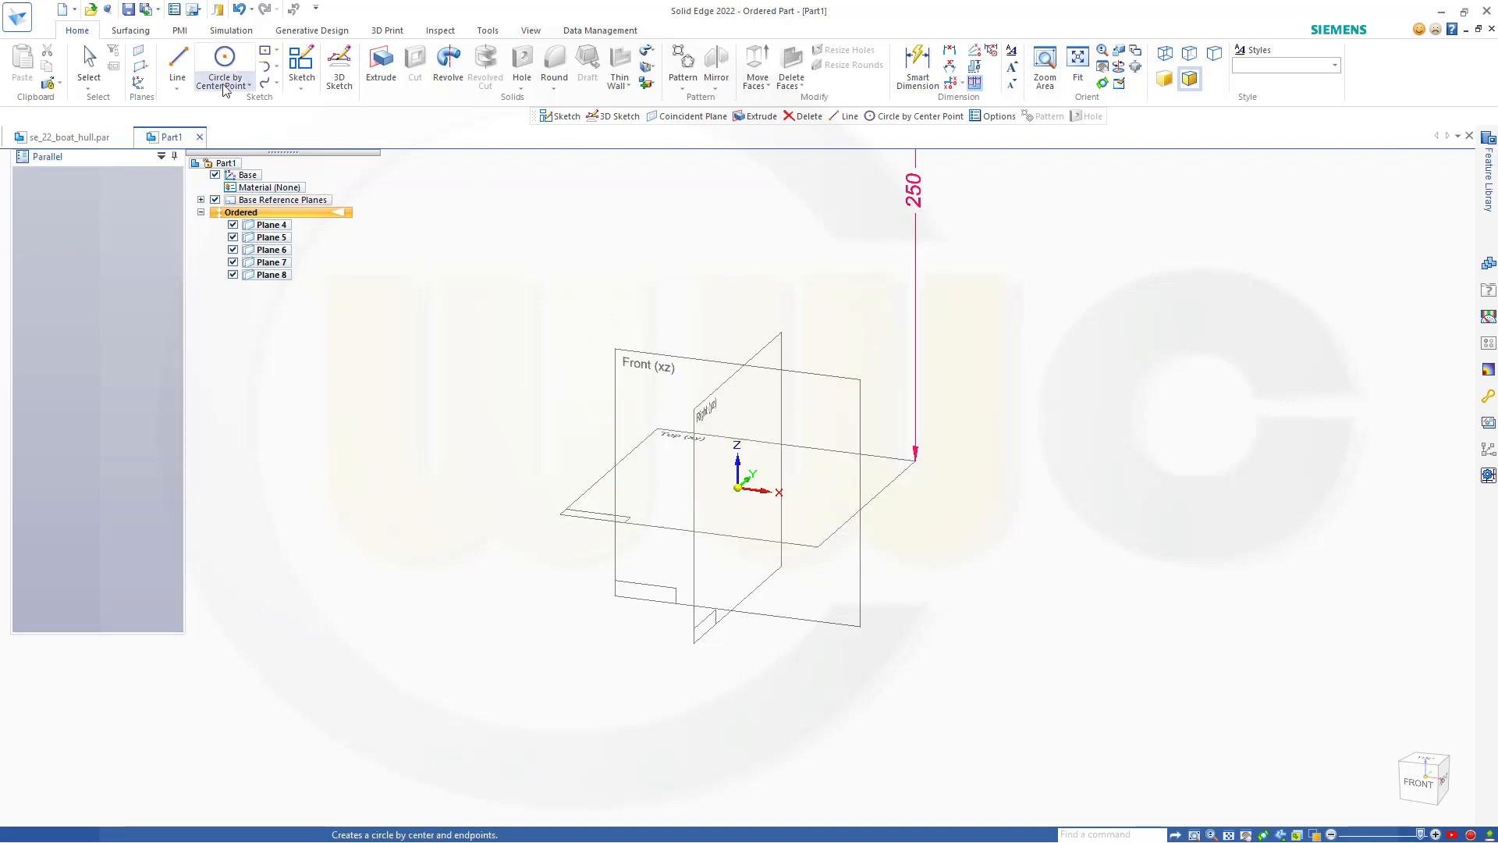
# Step: Create a reference plane parallel to the Top (xy) plane, offset 1600-250 mm downwards
pyautogui.click(142, 68)
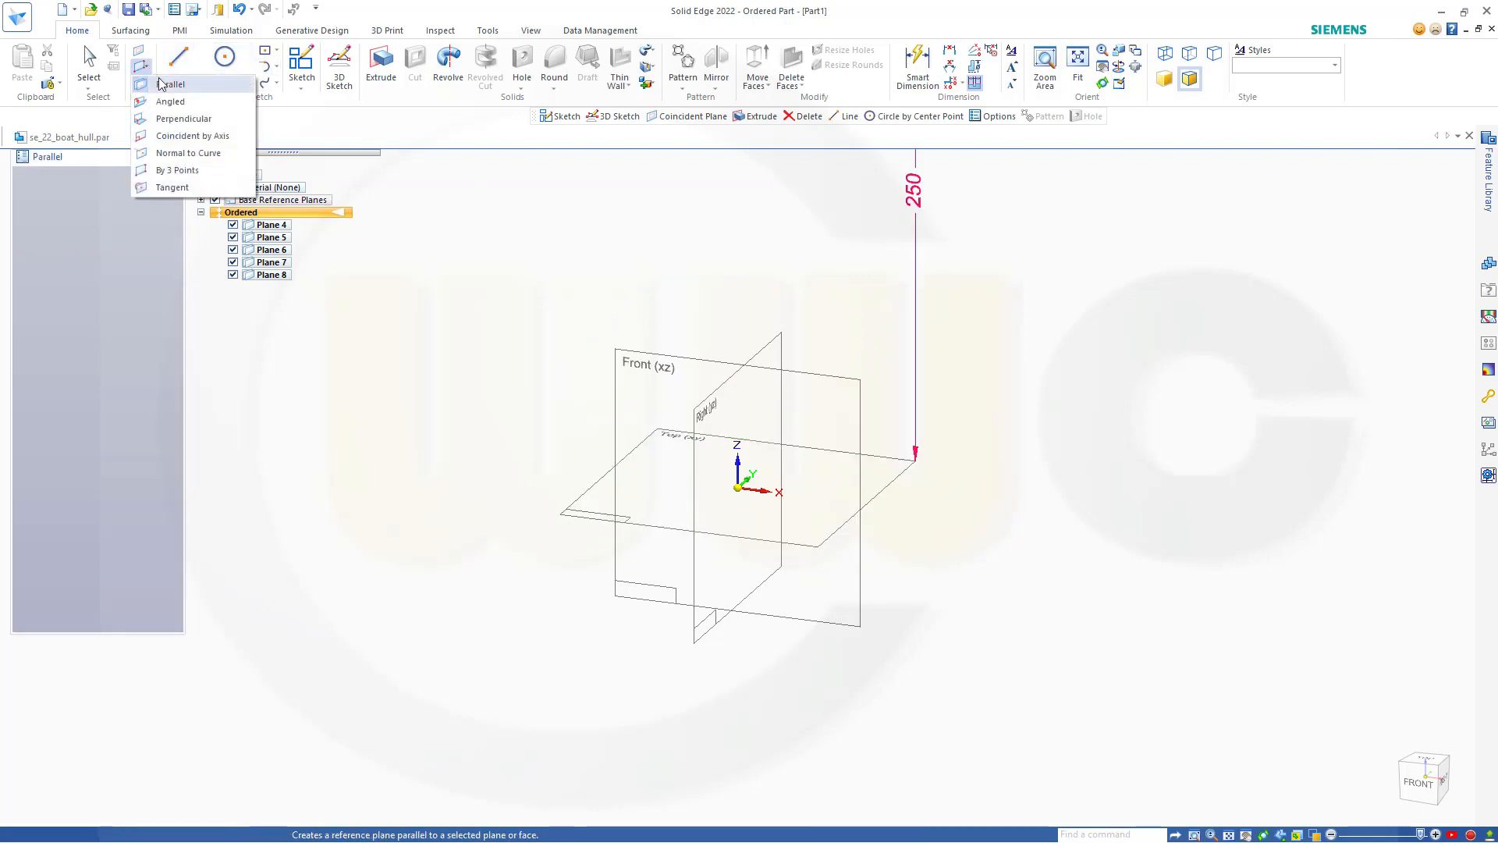
pyautogui.click(163, 86)
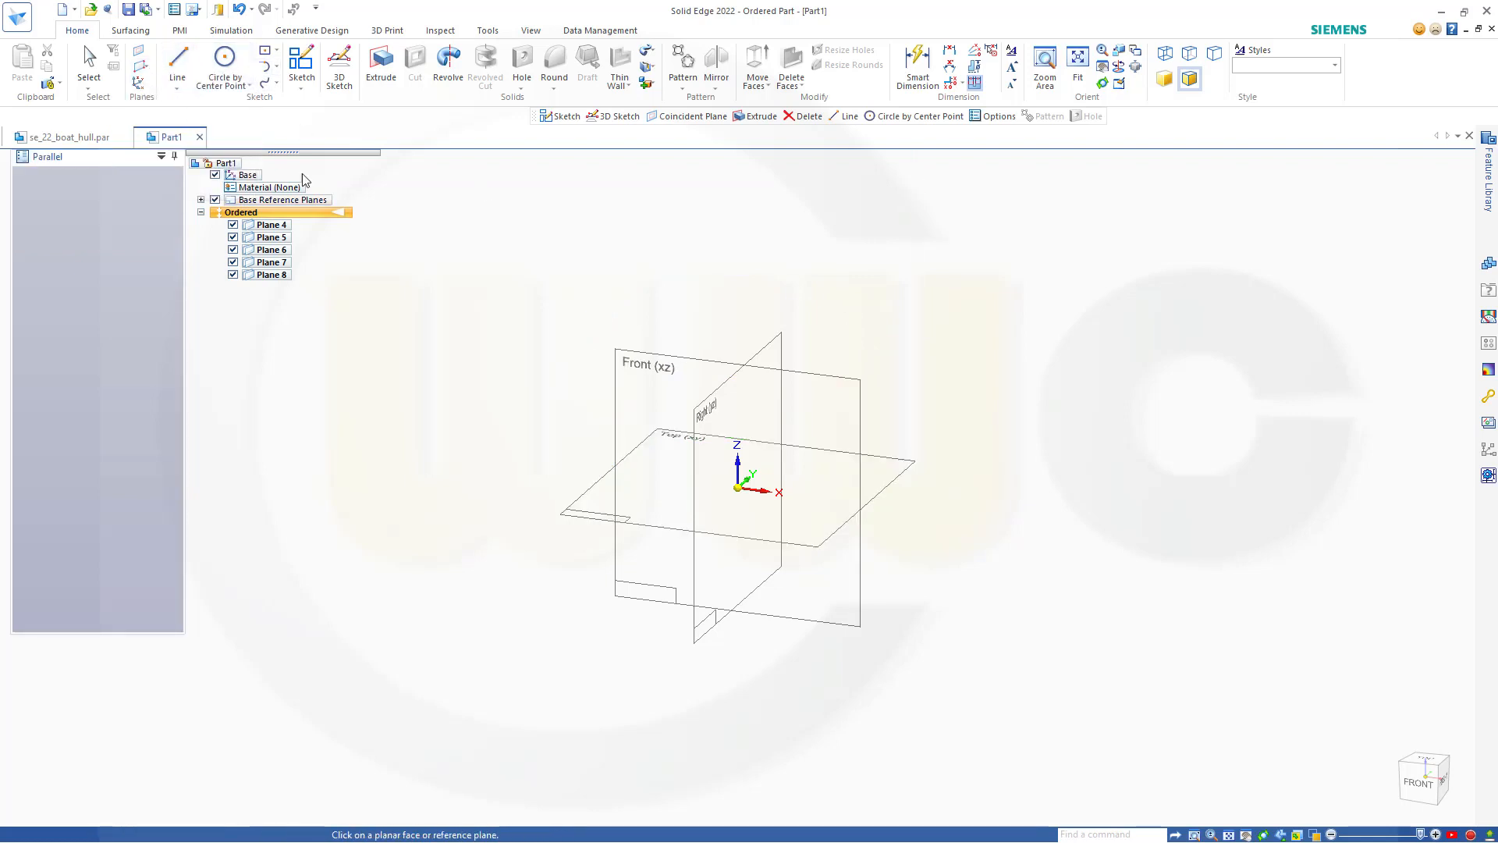
pyautogui.click(761, 540)
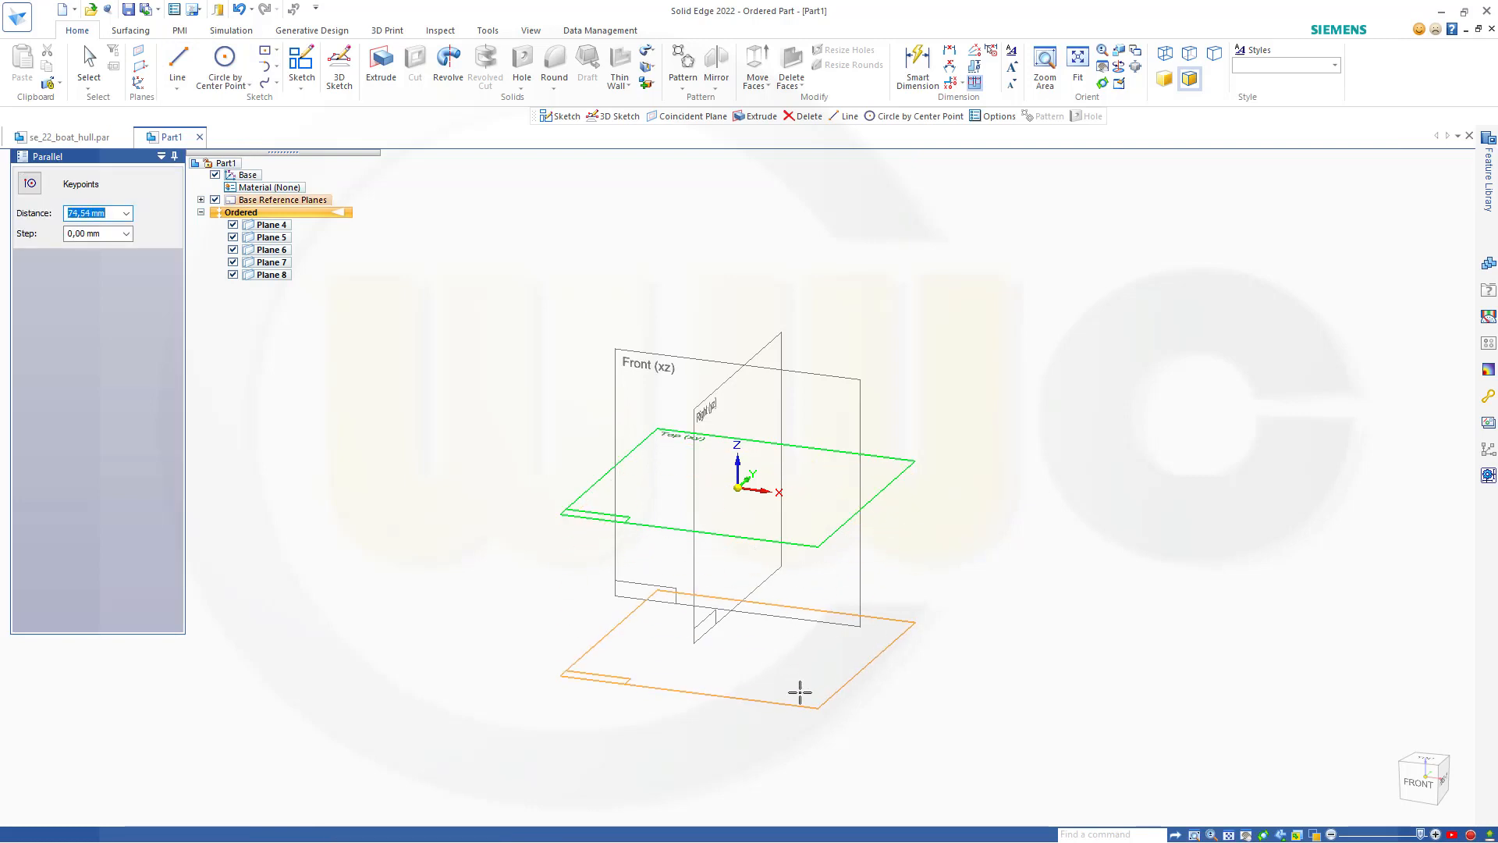
pyautogui.write('1600-250')
pyautogui.press('Tab')
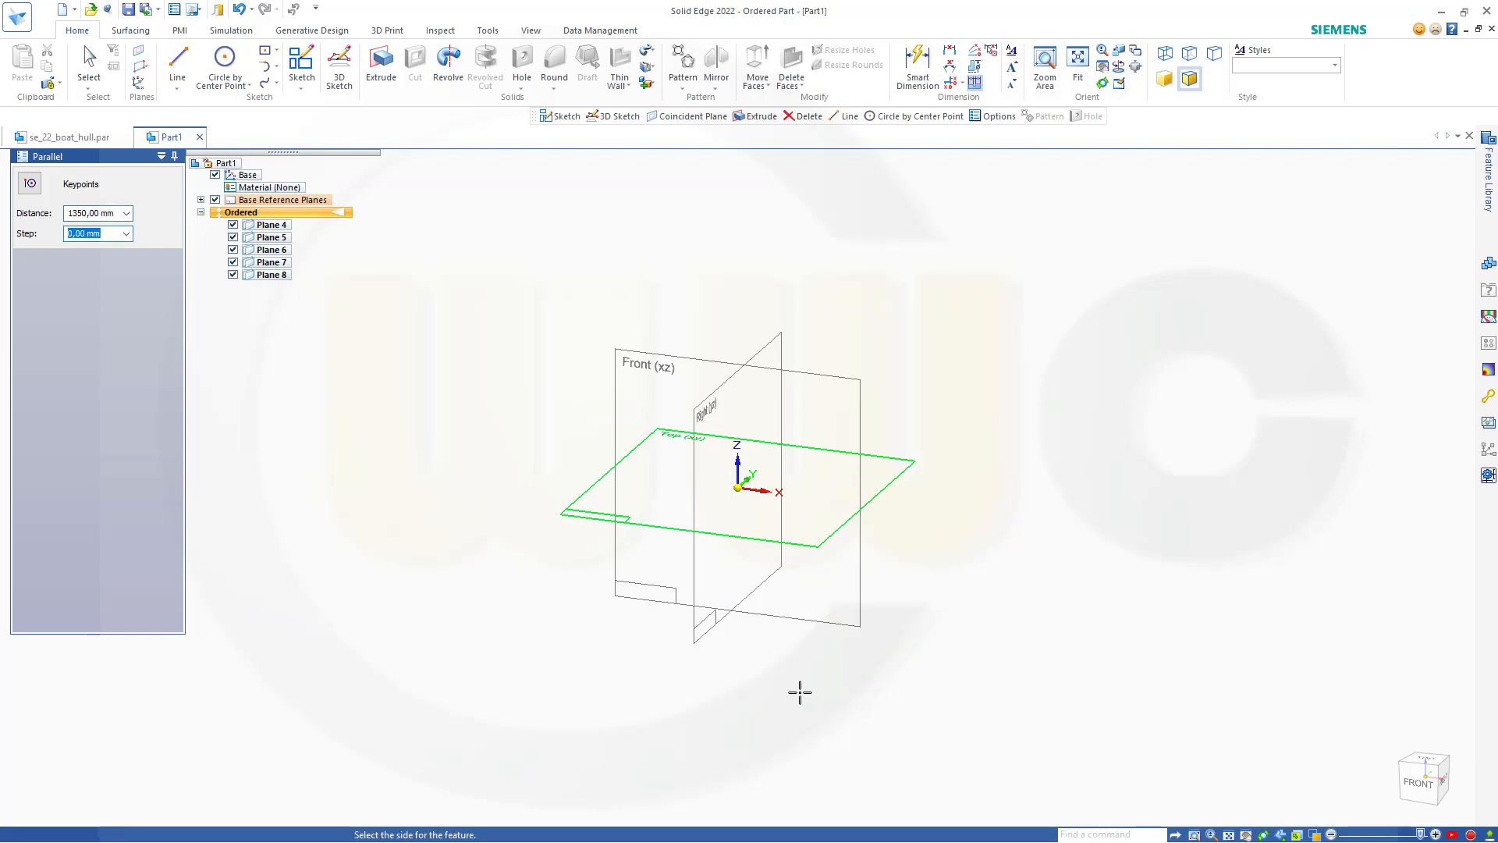
pyautogui.click(694, 731)
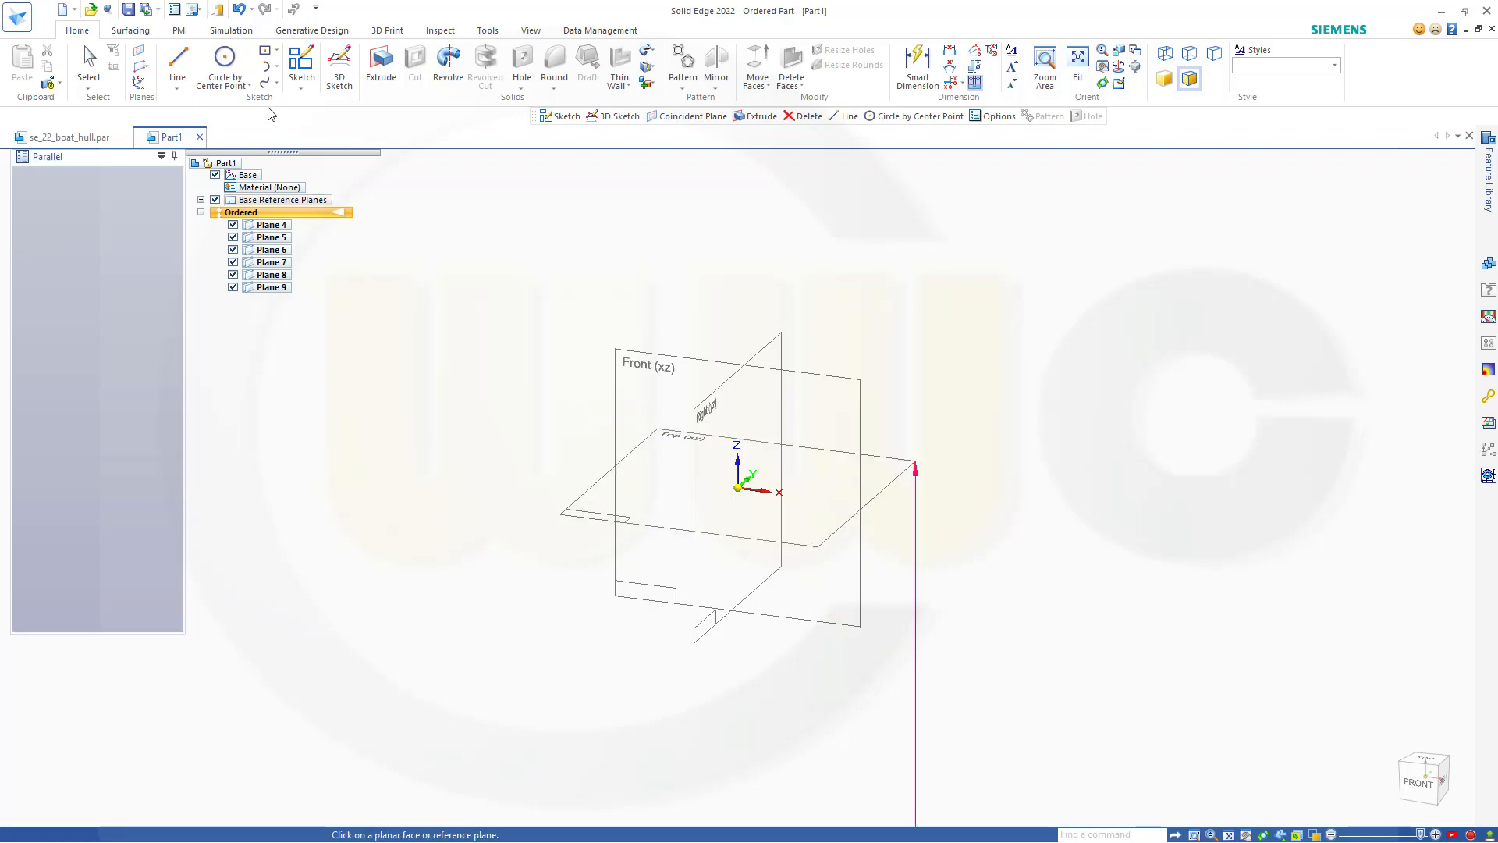
pyautogui.click(141, 68)
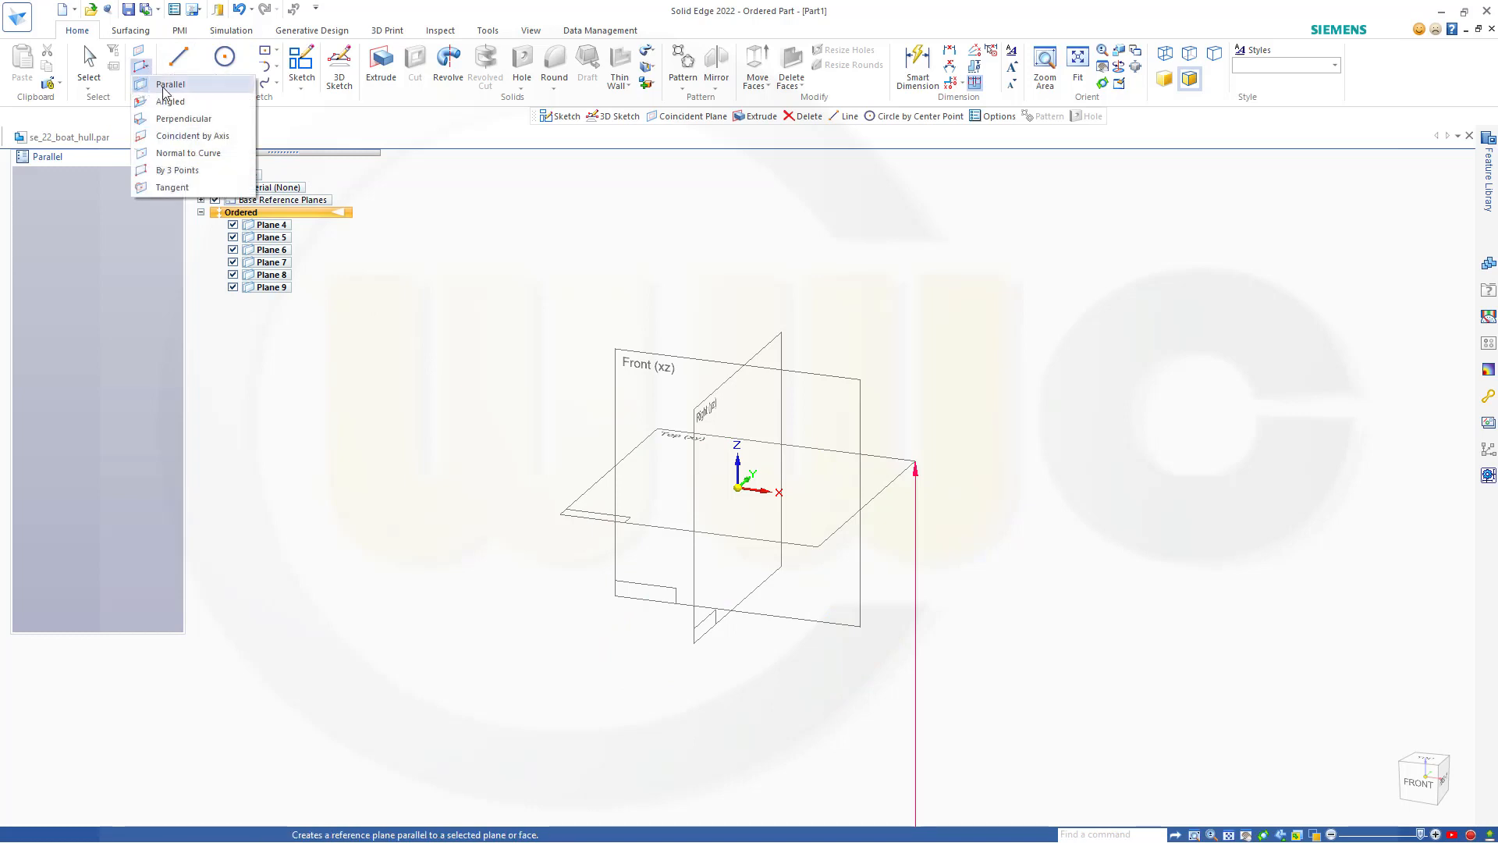
pyautogui.click(164, 85)
pyautogui.click(660, 536)
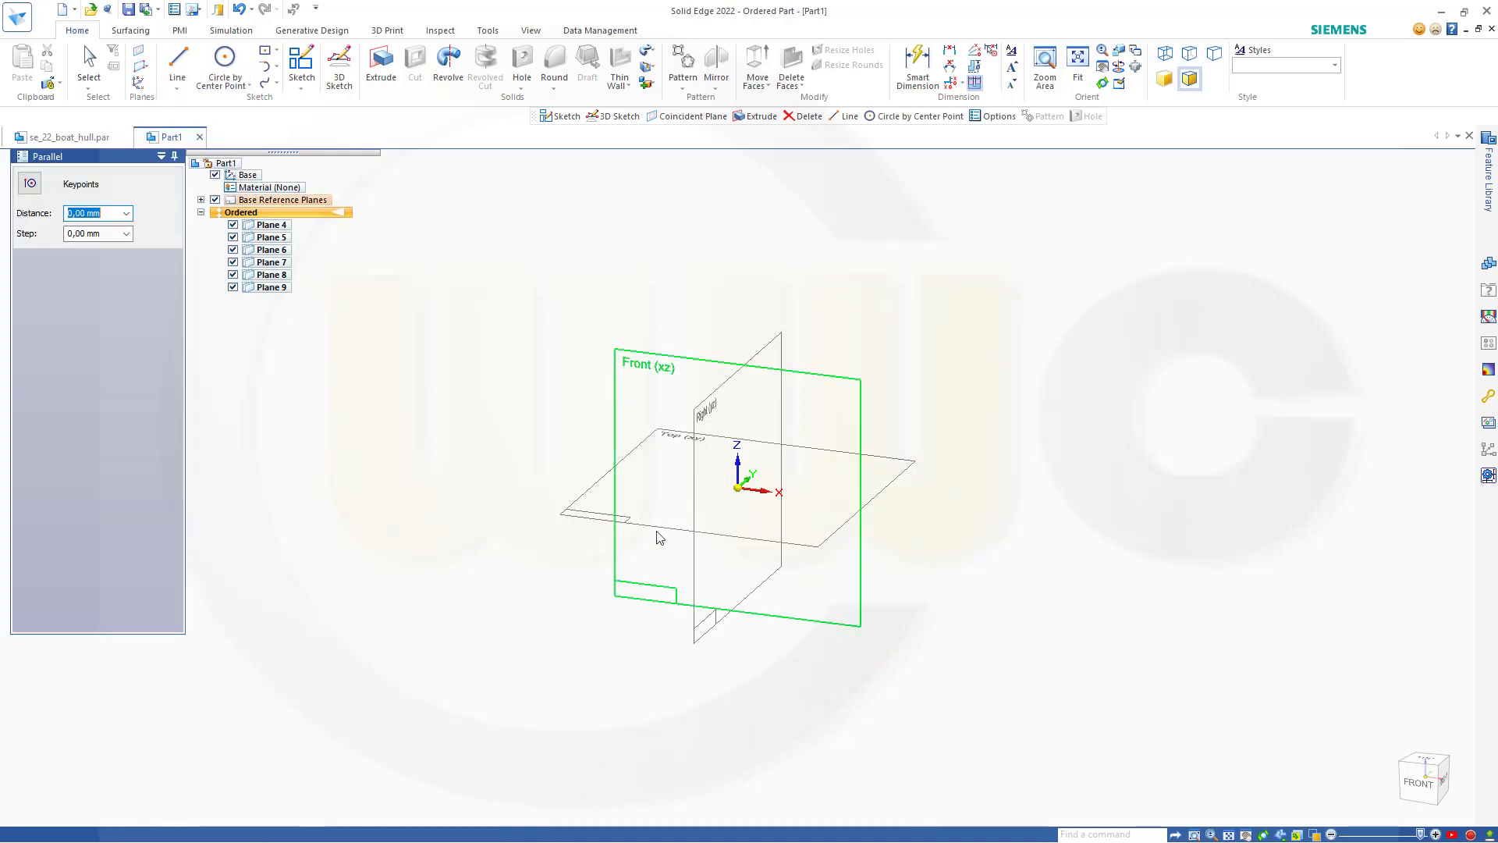
pyautogui.press('Escape')
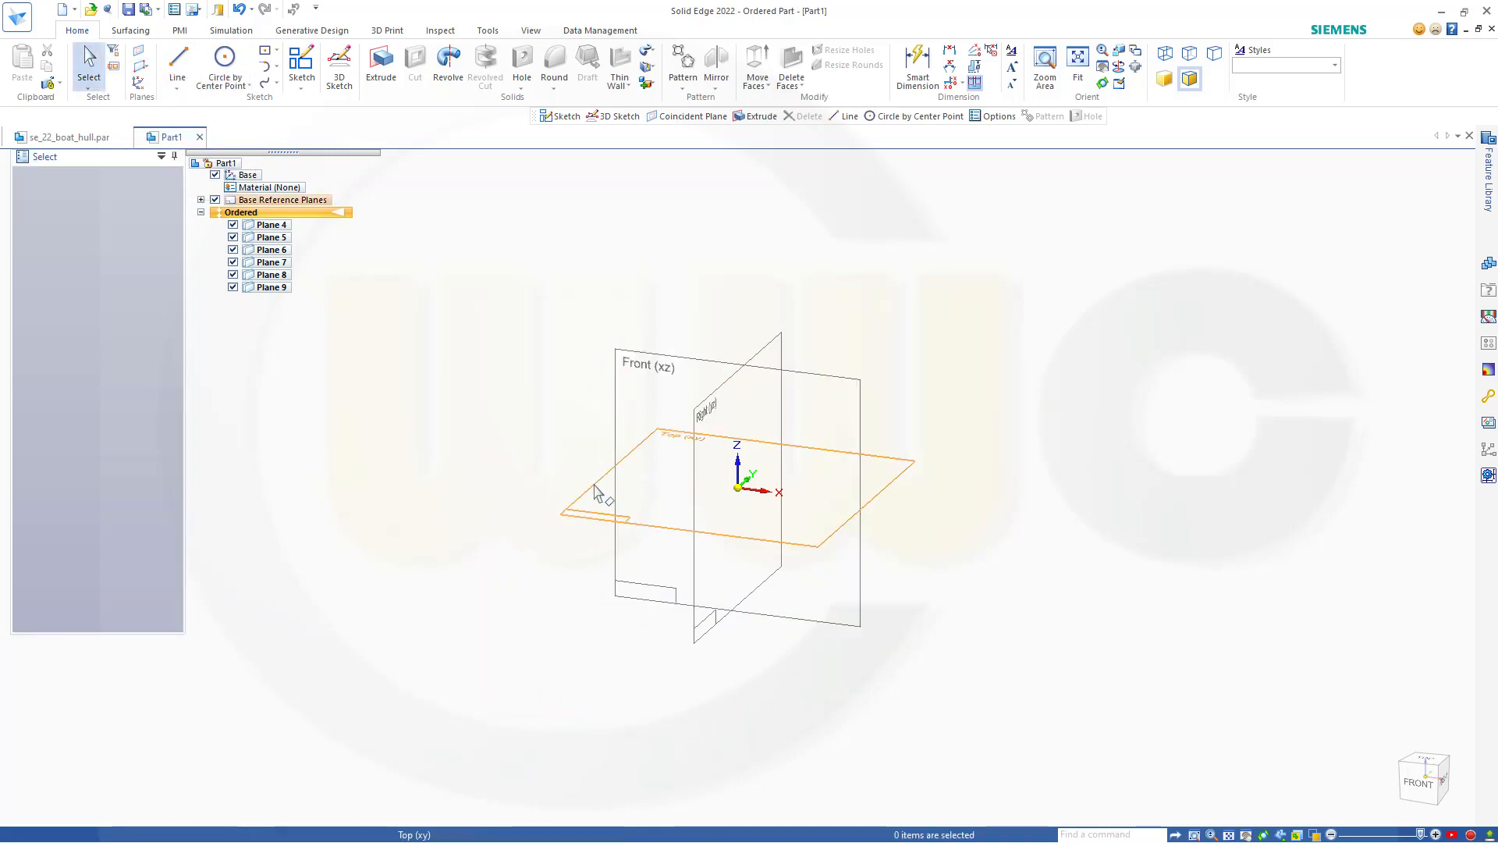
# Step: Create a reference plane parallel to the Top (xy) plane, offset 1760-250 mm downwards, and finish placing planes
pyautogui.click(141, 67)
pyautogui.click(161, 86)
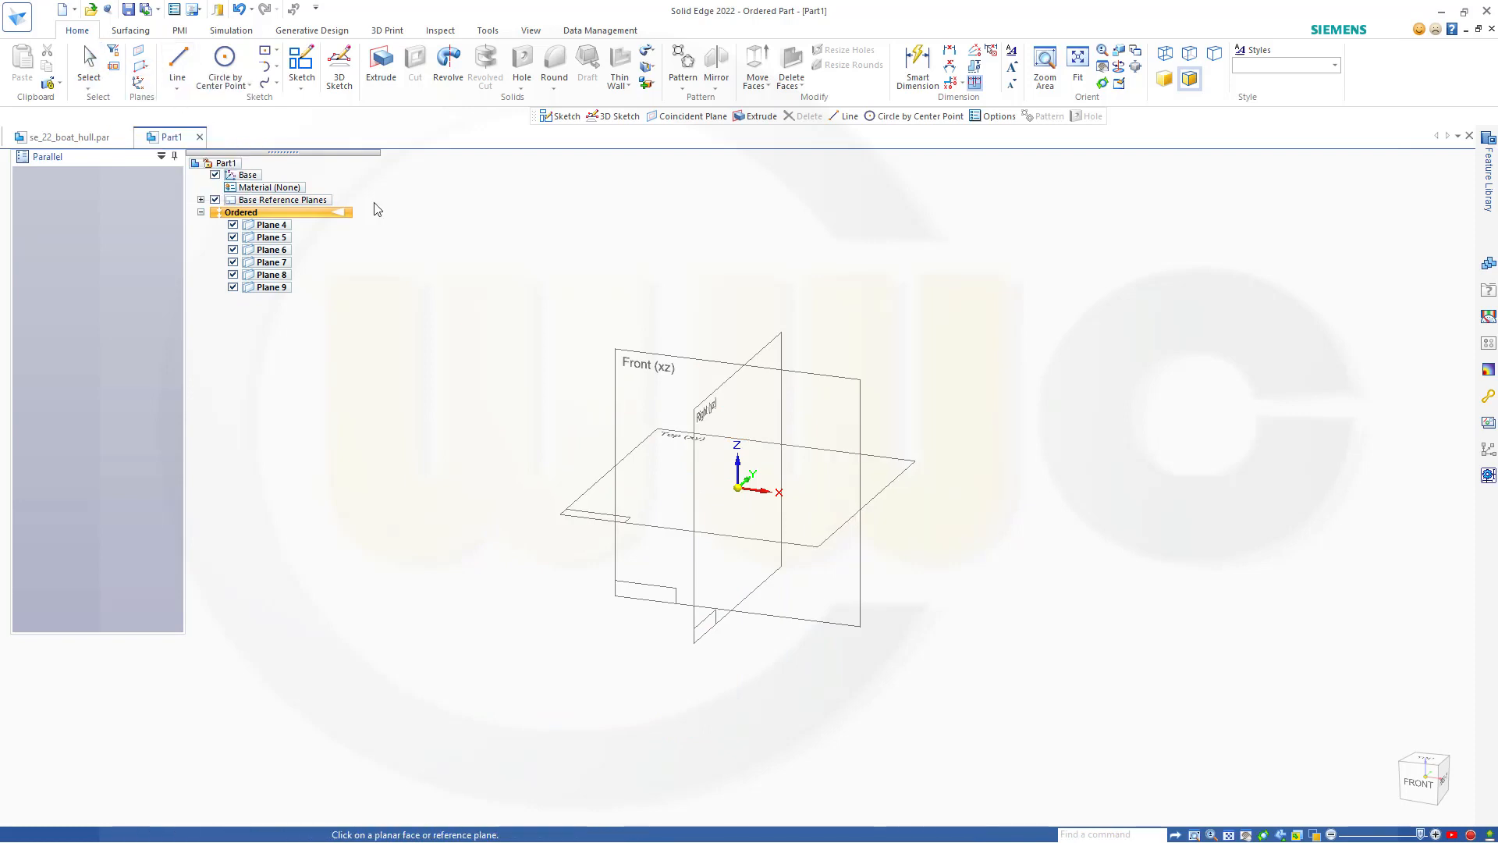
pyautogui.click(575, 515)
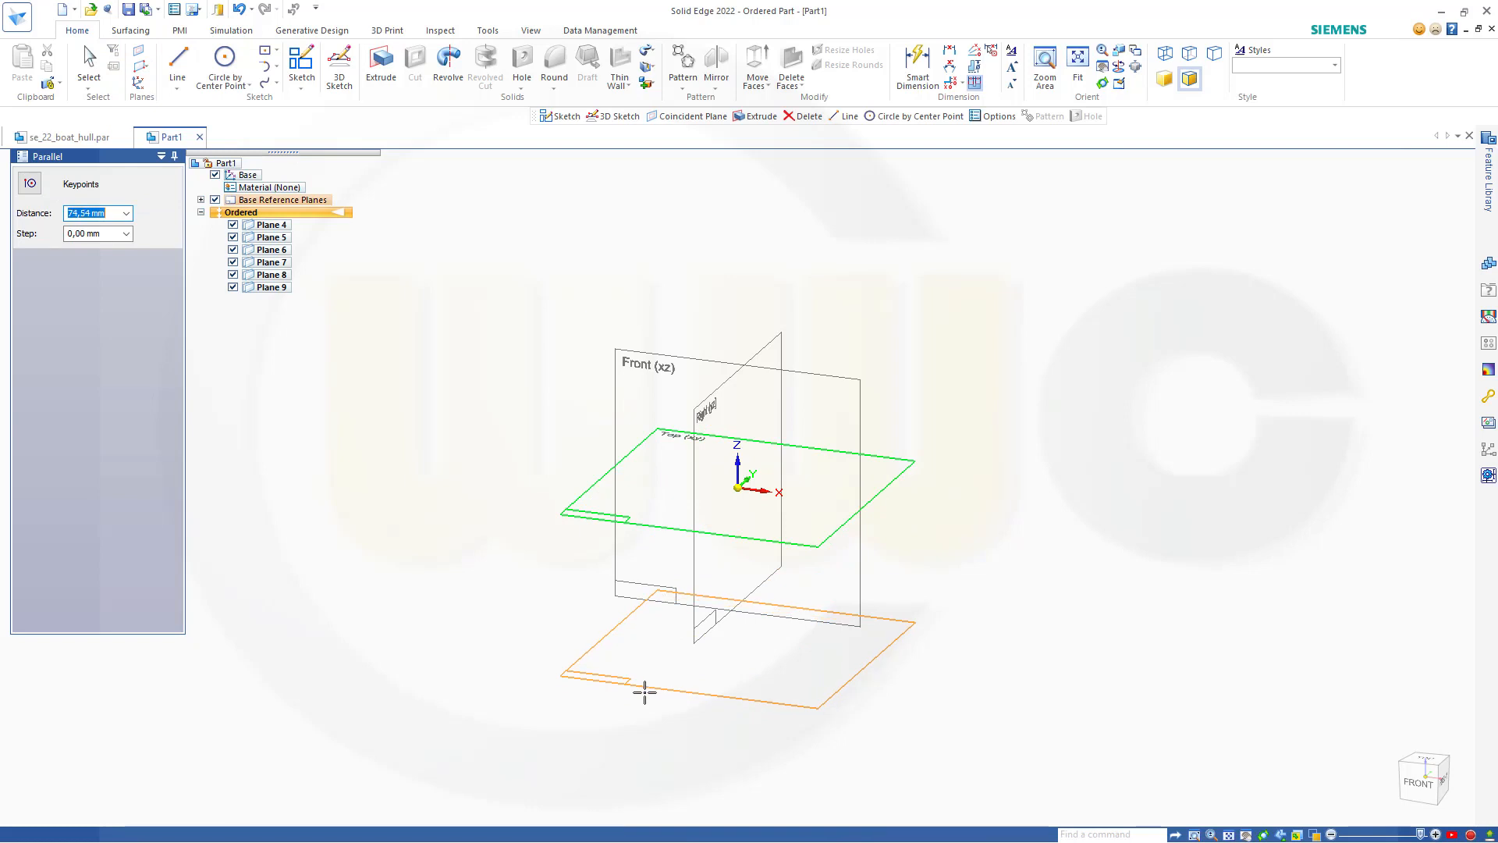
pyautogui.write('1760-250')
pyautogui.press('Return')
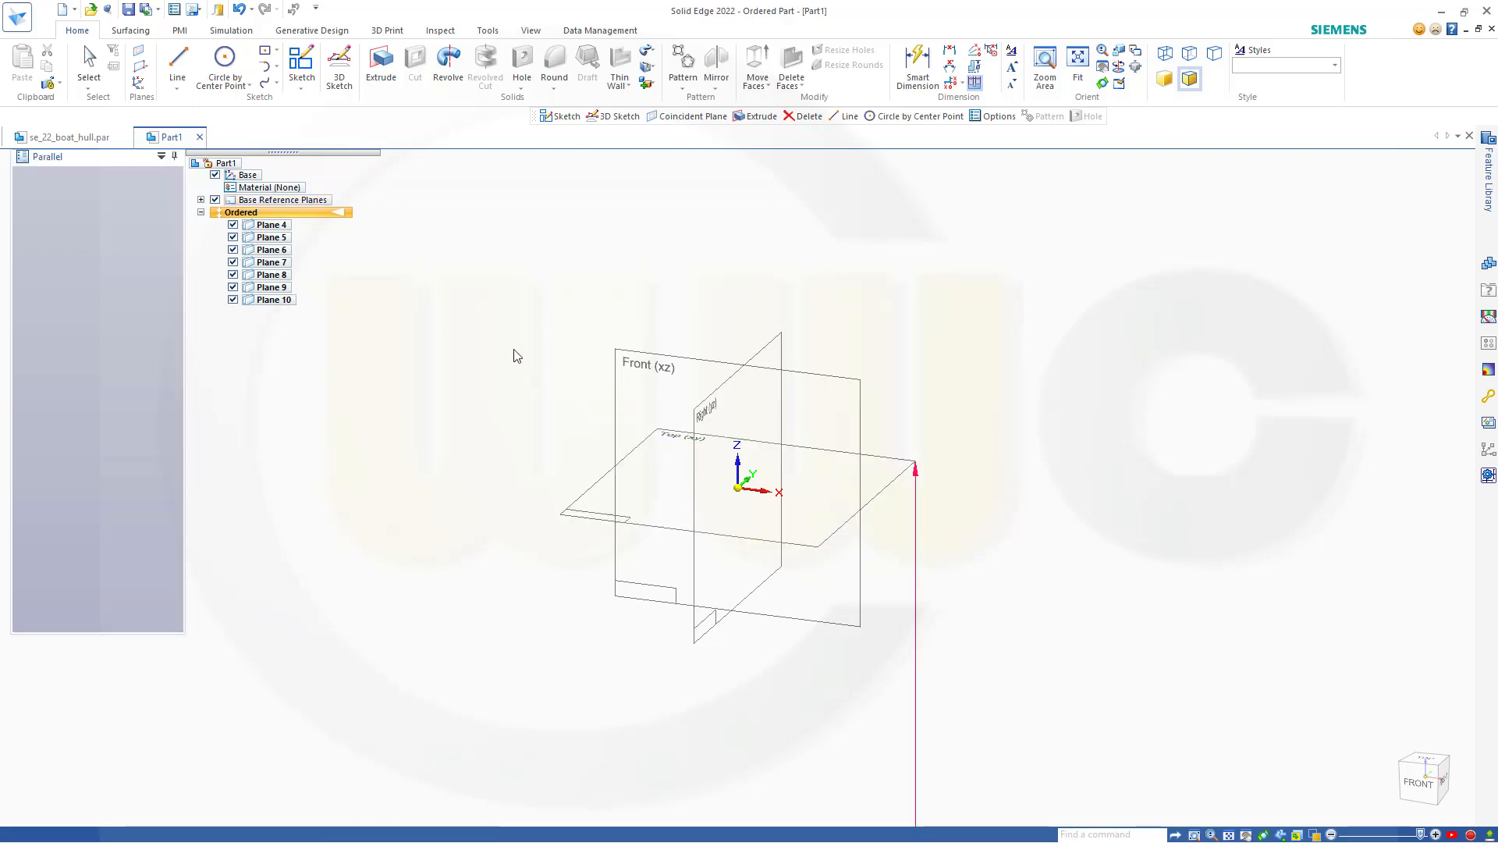
pyautogui.press('Escape')
pyautogui.rightClick(509, 324)
pyautogui.click(538, 369)
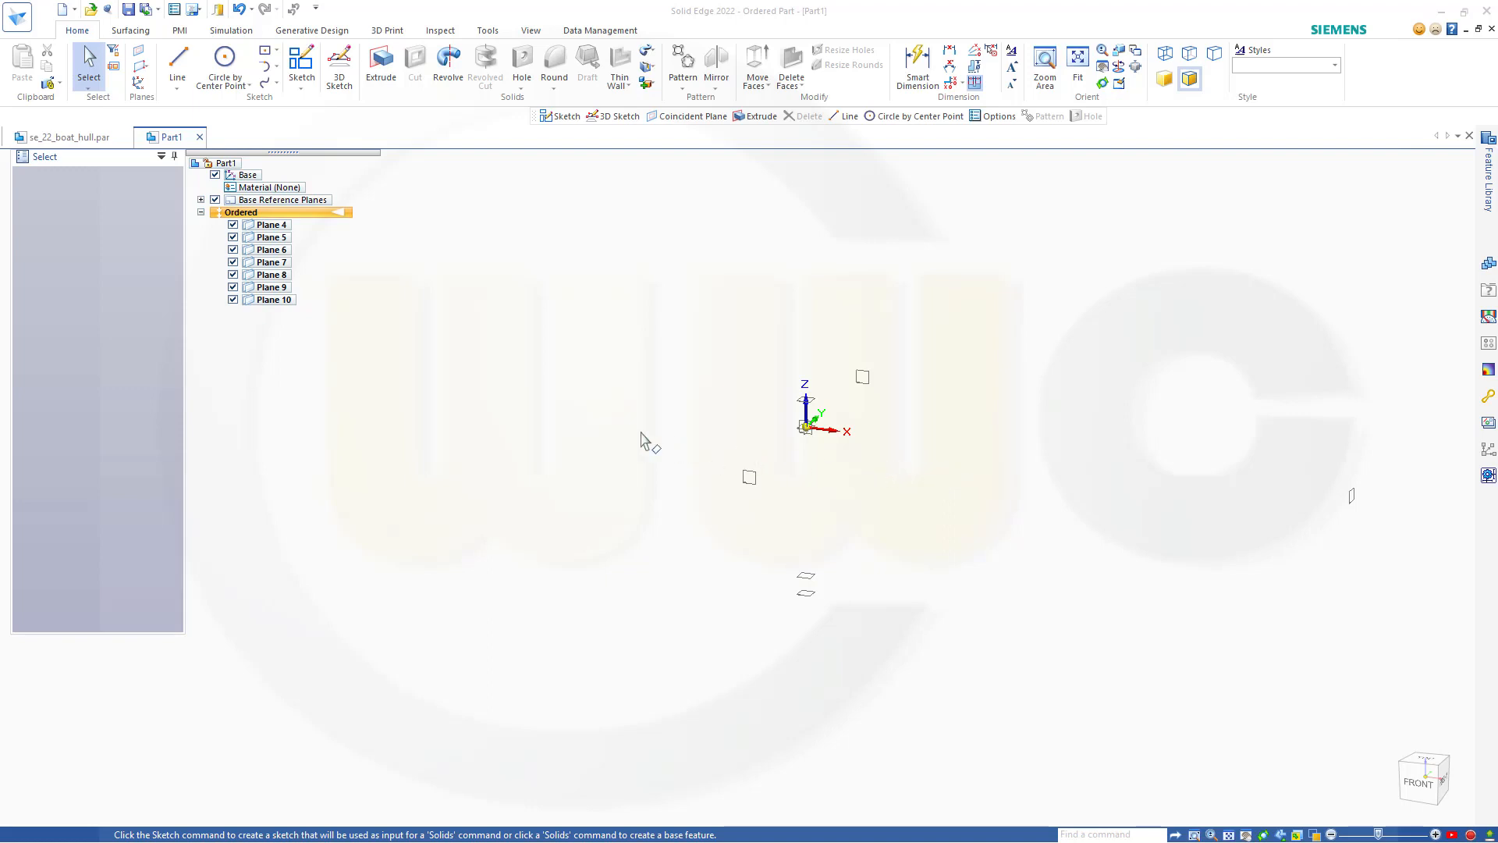
# Step: Start a new sketch on the Top (xy) base reference plane and fit all reference planes in the view
pyautogui.moveTo(644, 434); pyautogui.dragTo(567, 434, button='middle')
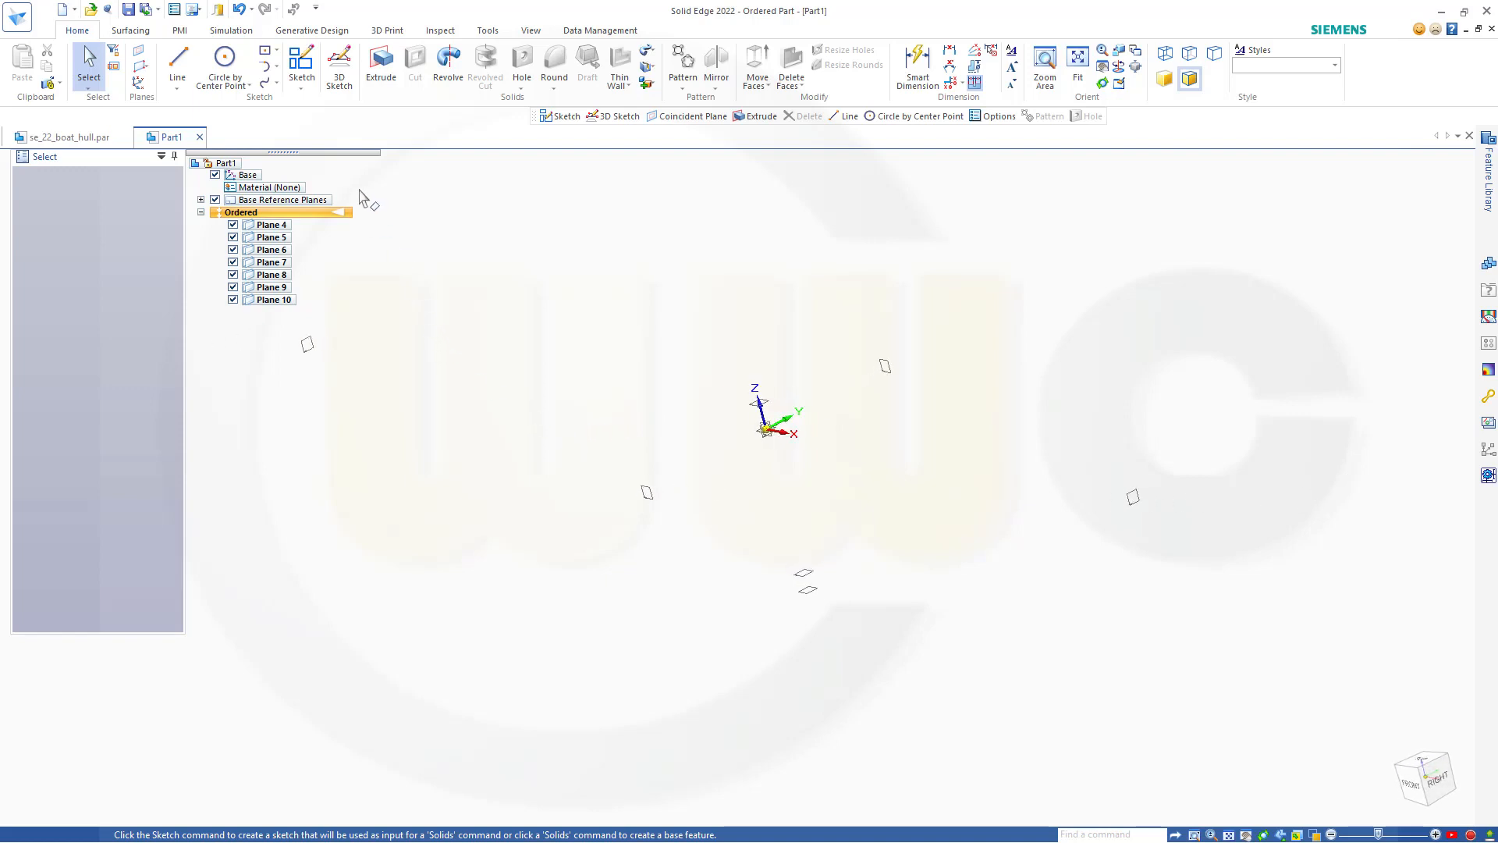
pyautogui.click(201, 200)
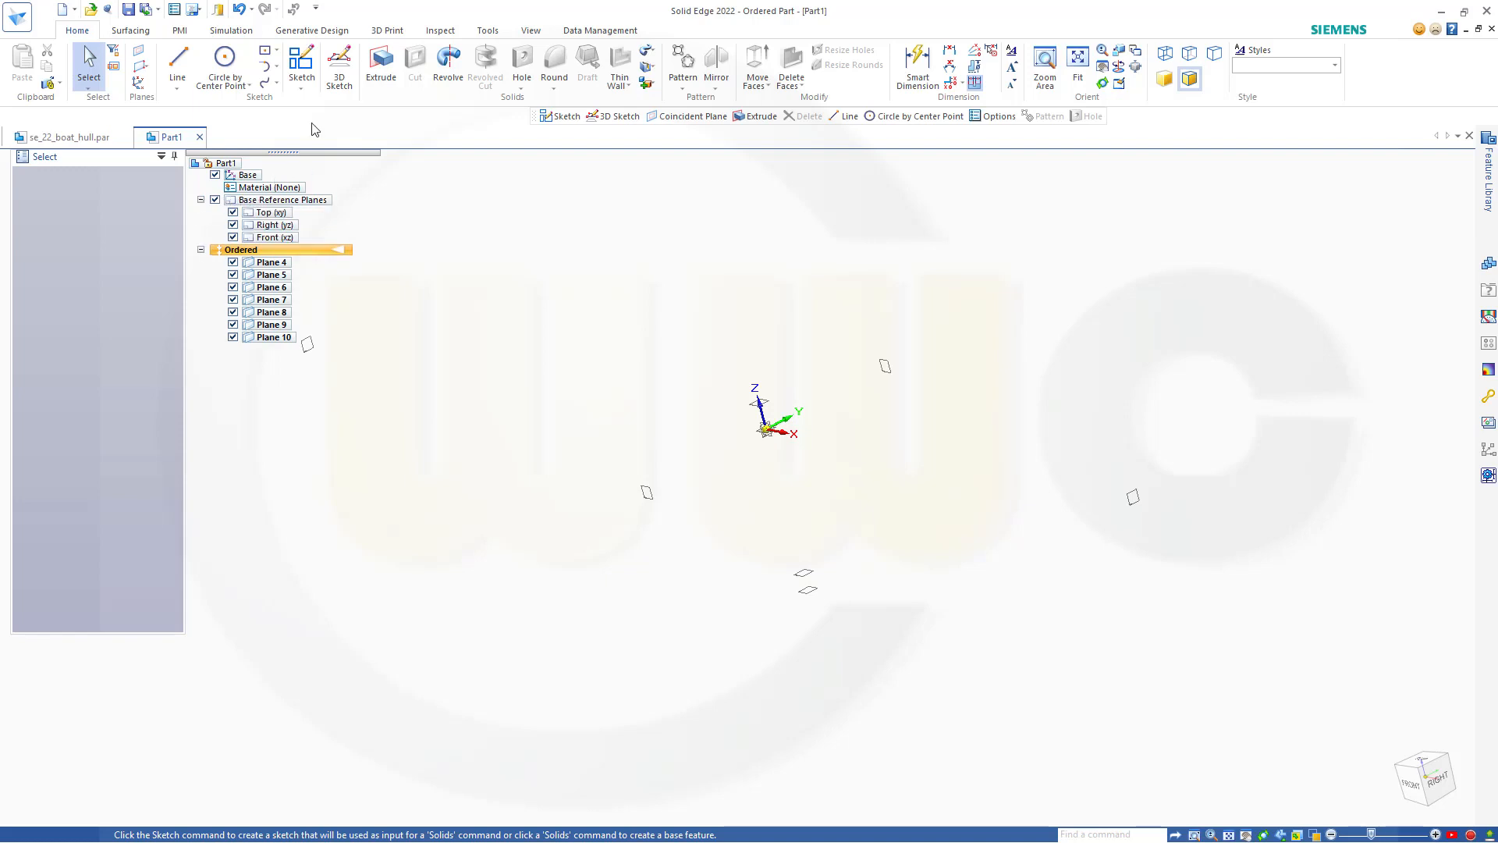
pyautogui.click(302, 69)
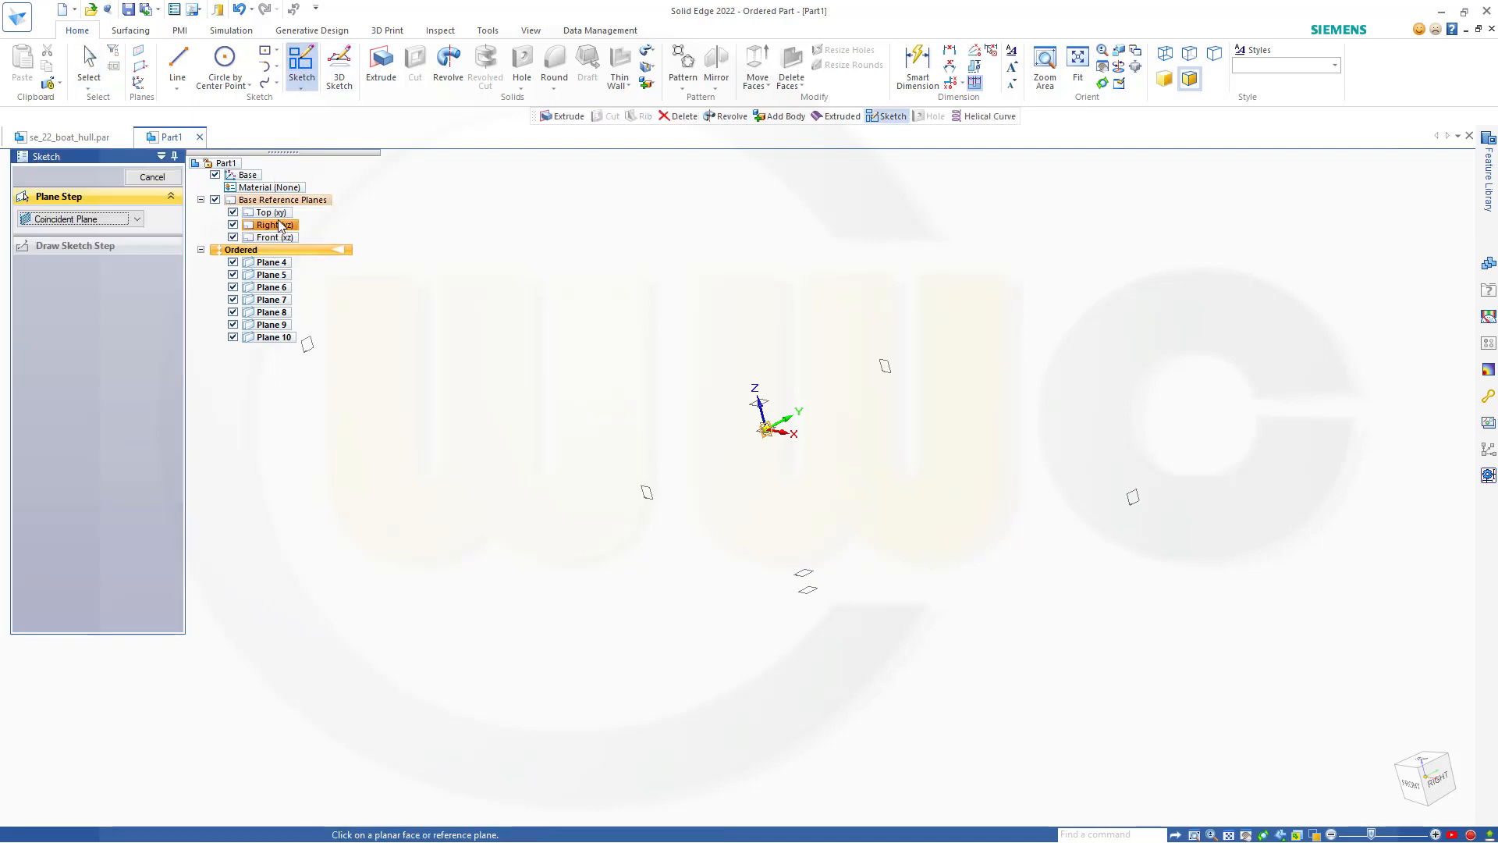
pyautogui.click(271, 213)
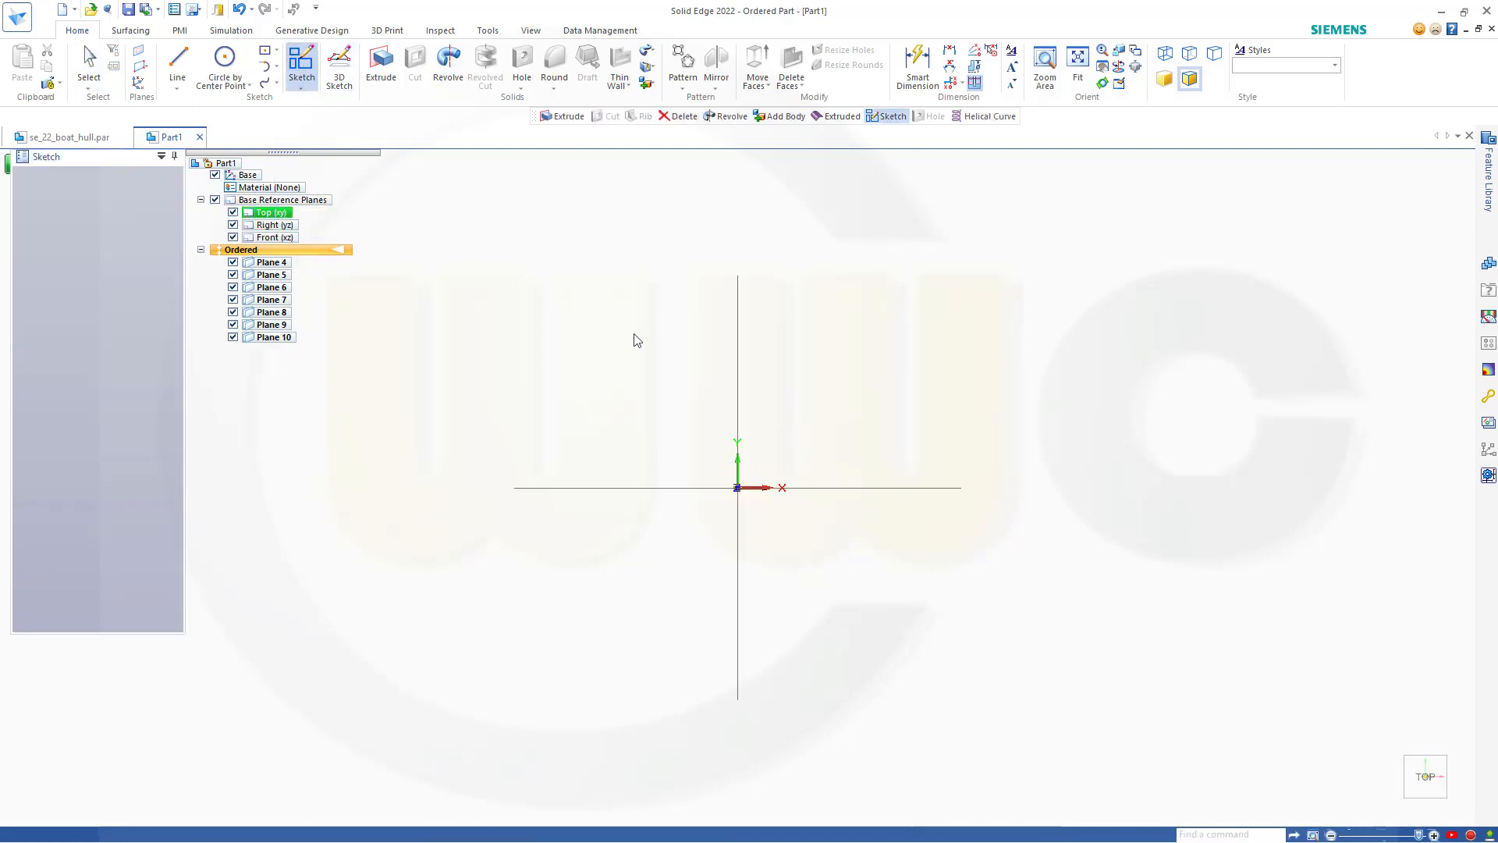
pyautogui.scroll(1, 552, 405)
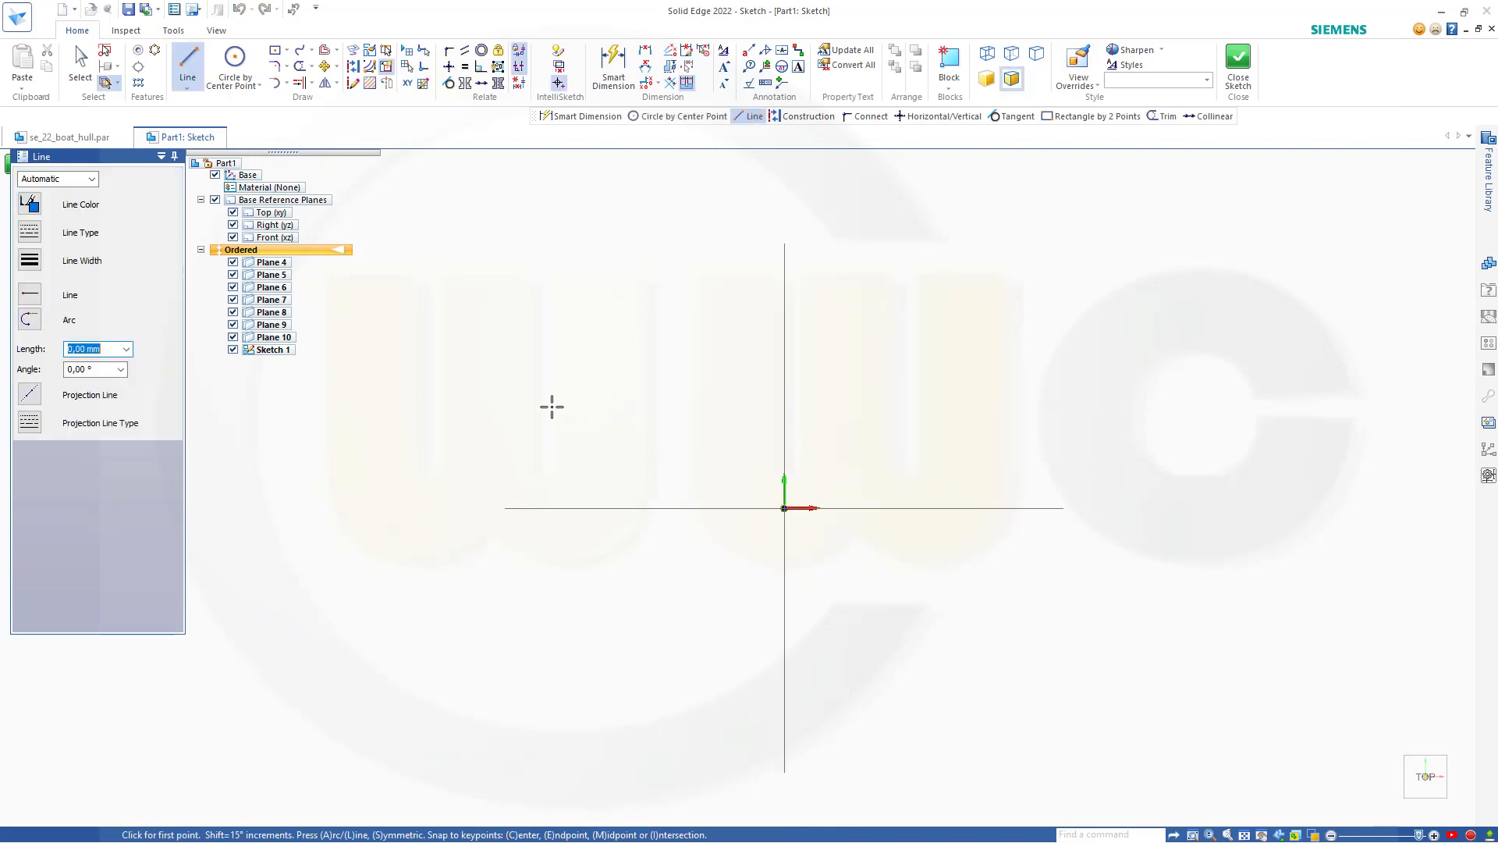
pyautogui.scroll(-2, 561, 405)
pyautogui.scroll(-1, 518, 439)
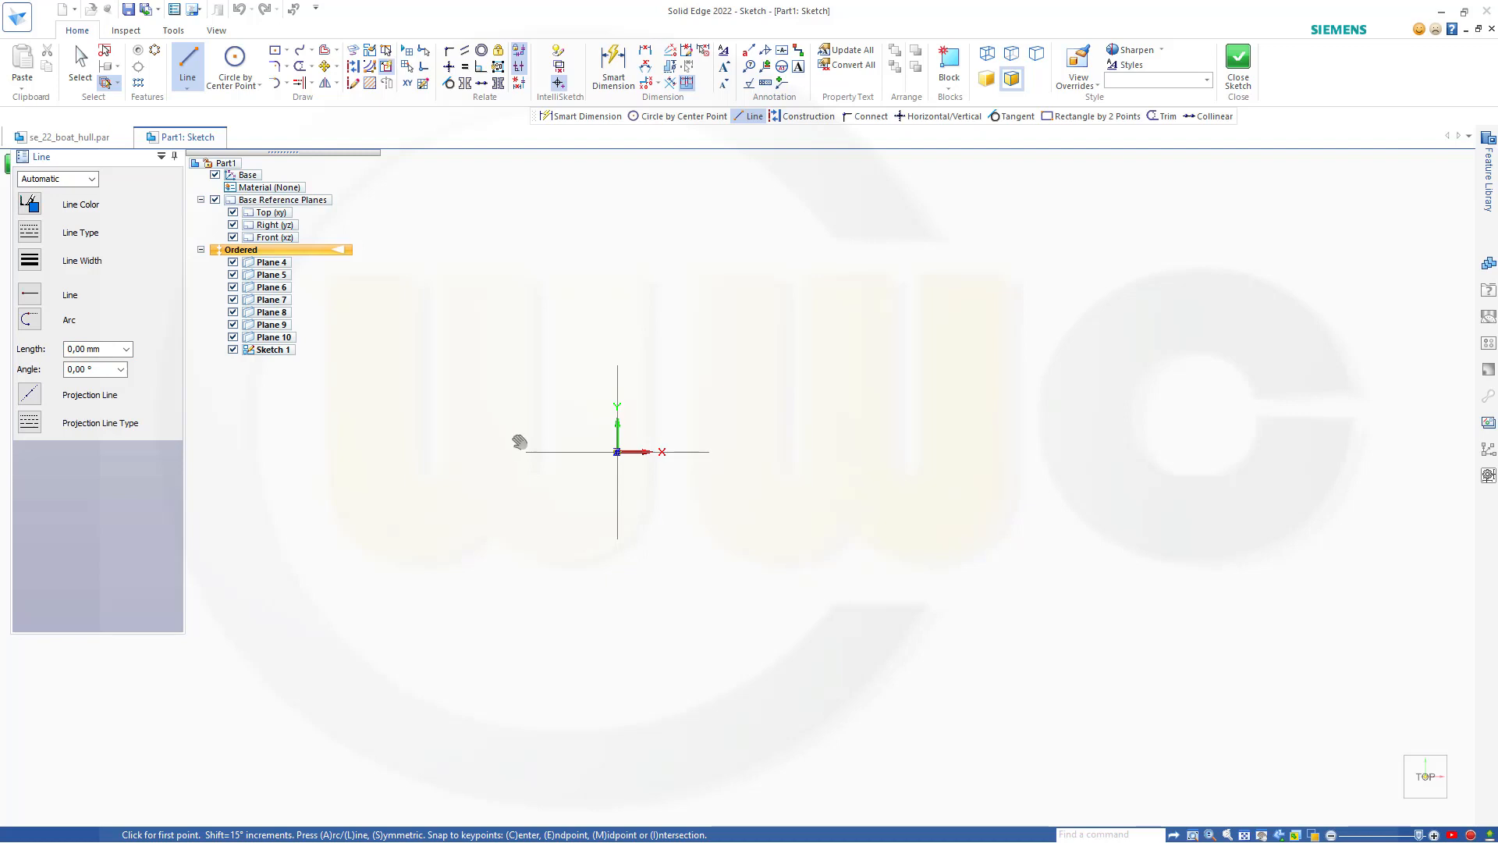
pyautogui.keyDown('shift'); pyautogui.moveTo(518, 437); pyautogui.dragTo(678, 438, button='middle'); pyautogui.keyUp('shift')
pyautogui.scroll(-1, 680, 438)
pyautogui.scroll(-2, 680, 438)
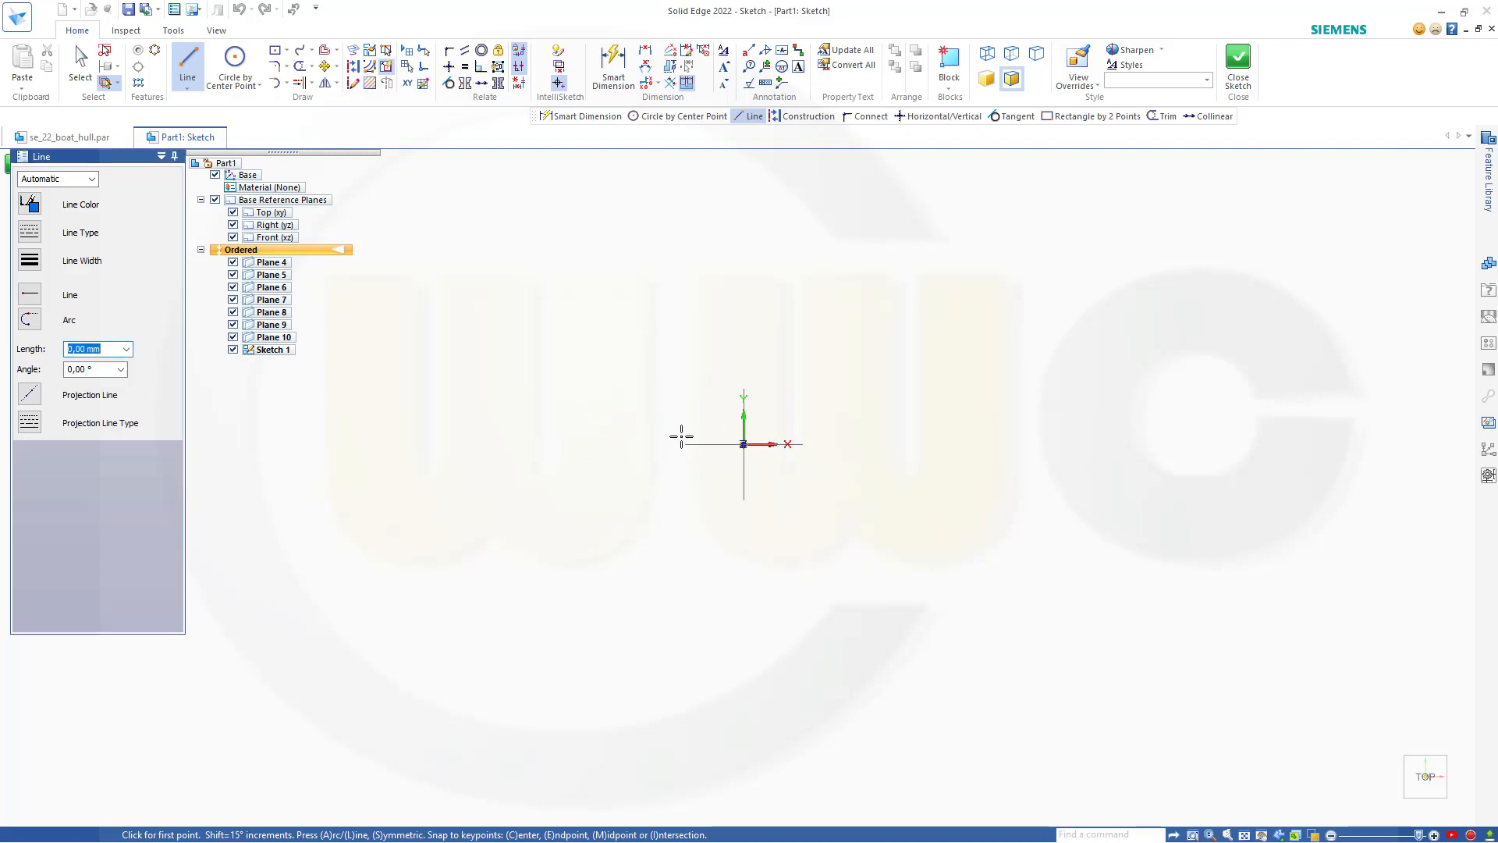
pyautogui.press('Escape')
pyautogui.rightClick(666, 385)
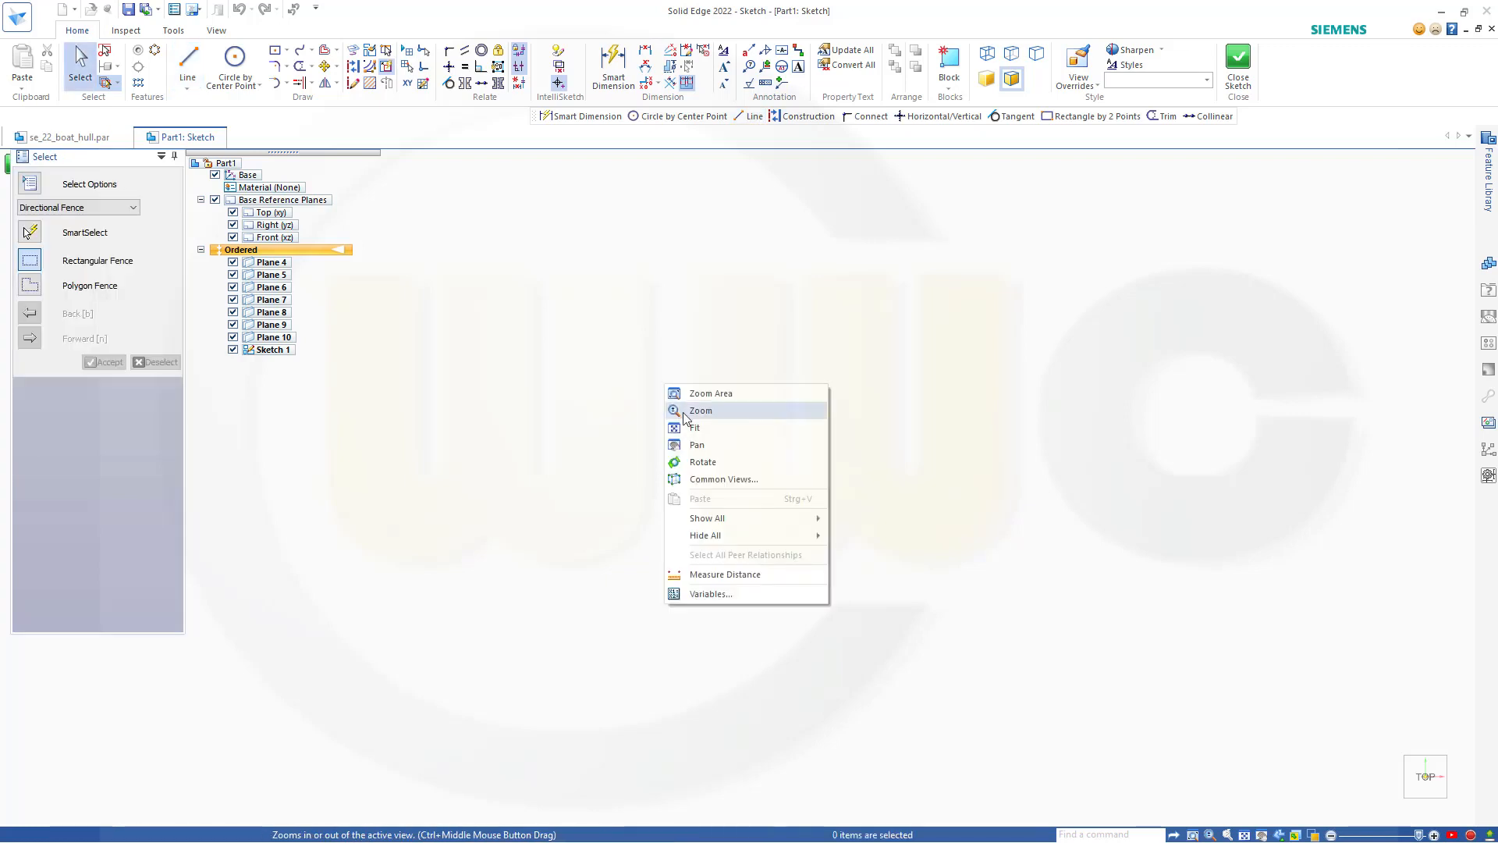
pyautogui.click(690, 428)
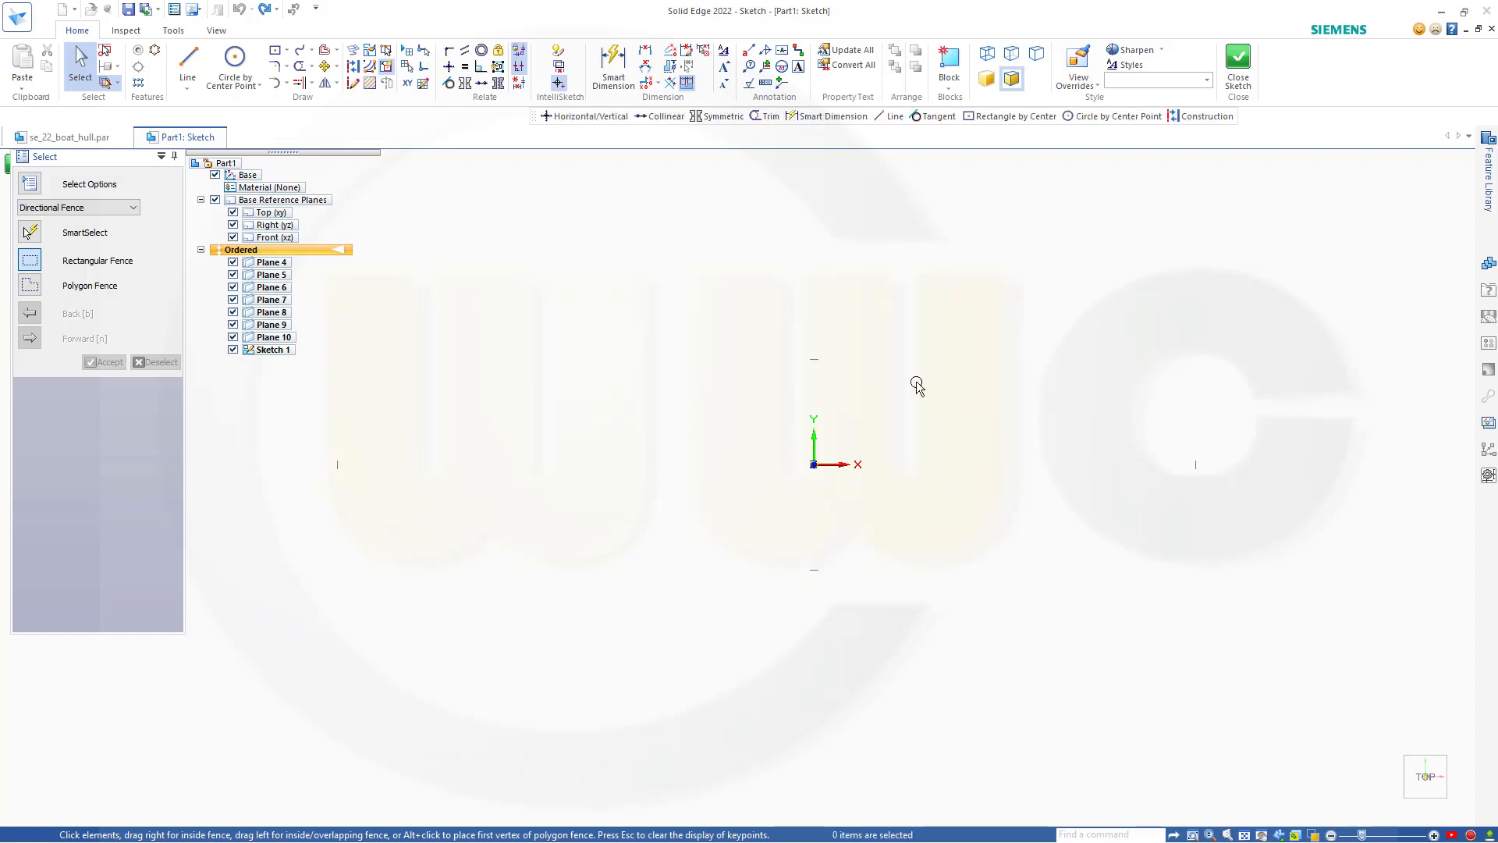
# Step: Draw a two-point rectangle of about 11300 by 3100 mm around the origin and convert its edges to construction lines
pyautogui.click(288, 52)
pyautogui.click(316, 83)
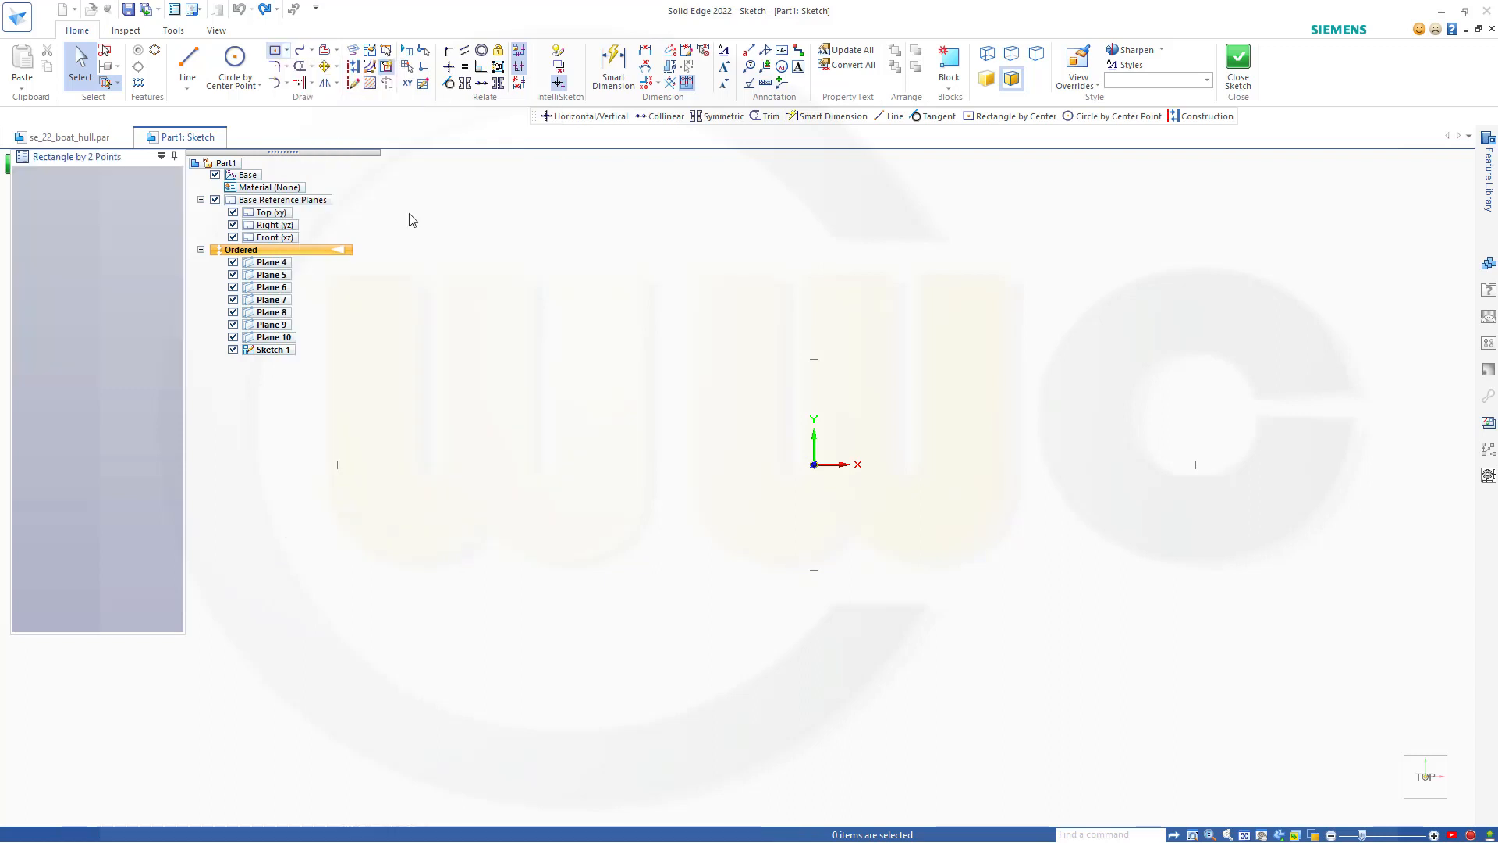
pyautogui.click(366, 359)
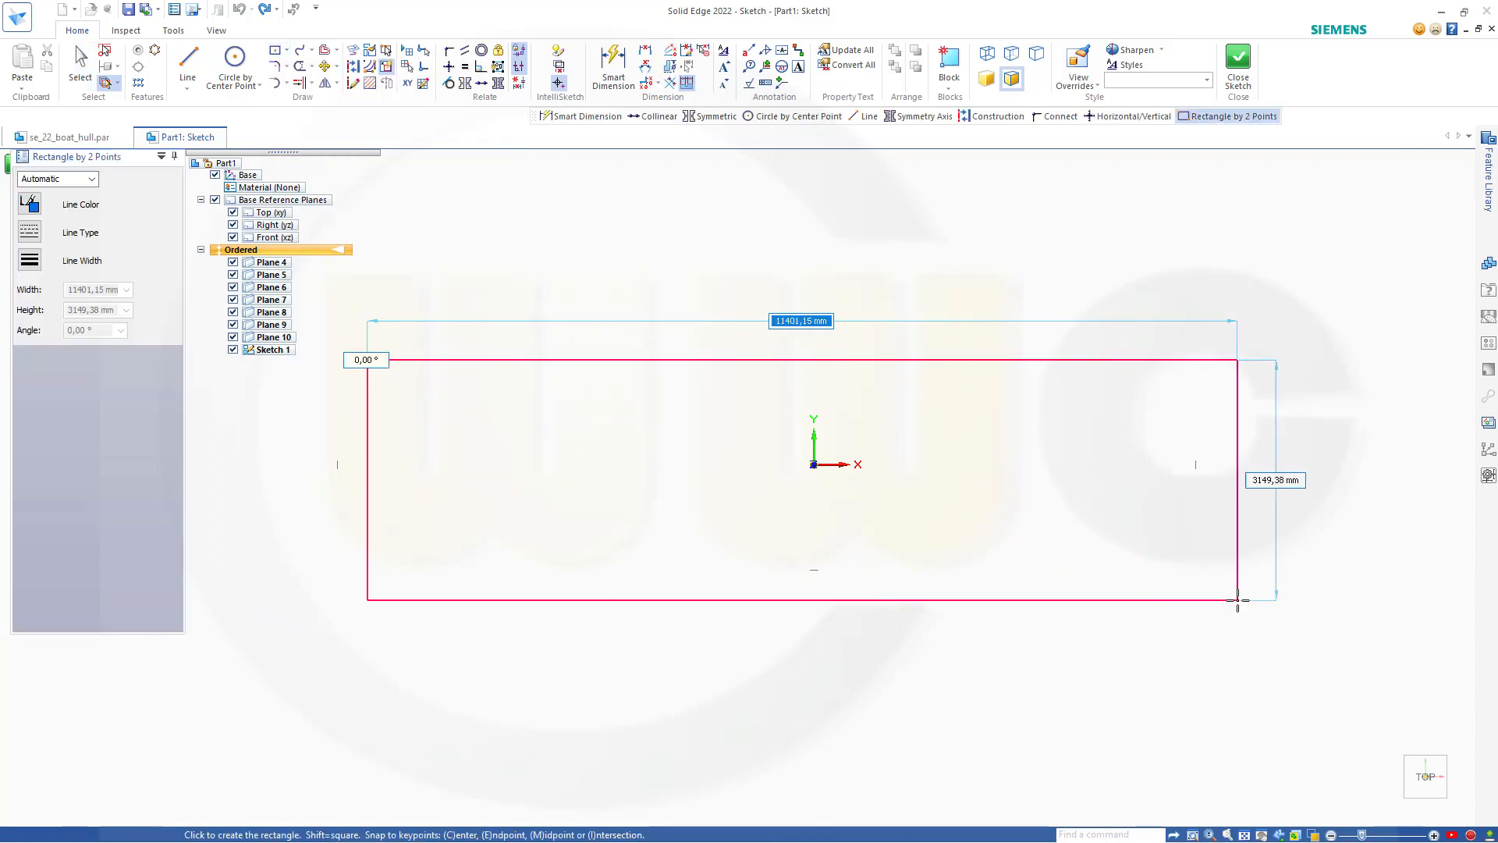
pyautogui.click(1230, 593)
pyautogui.press('Escape')
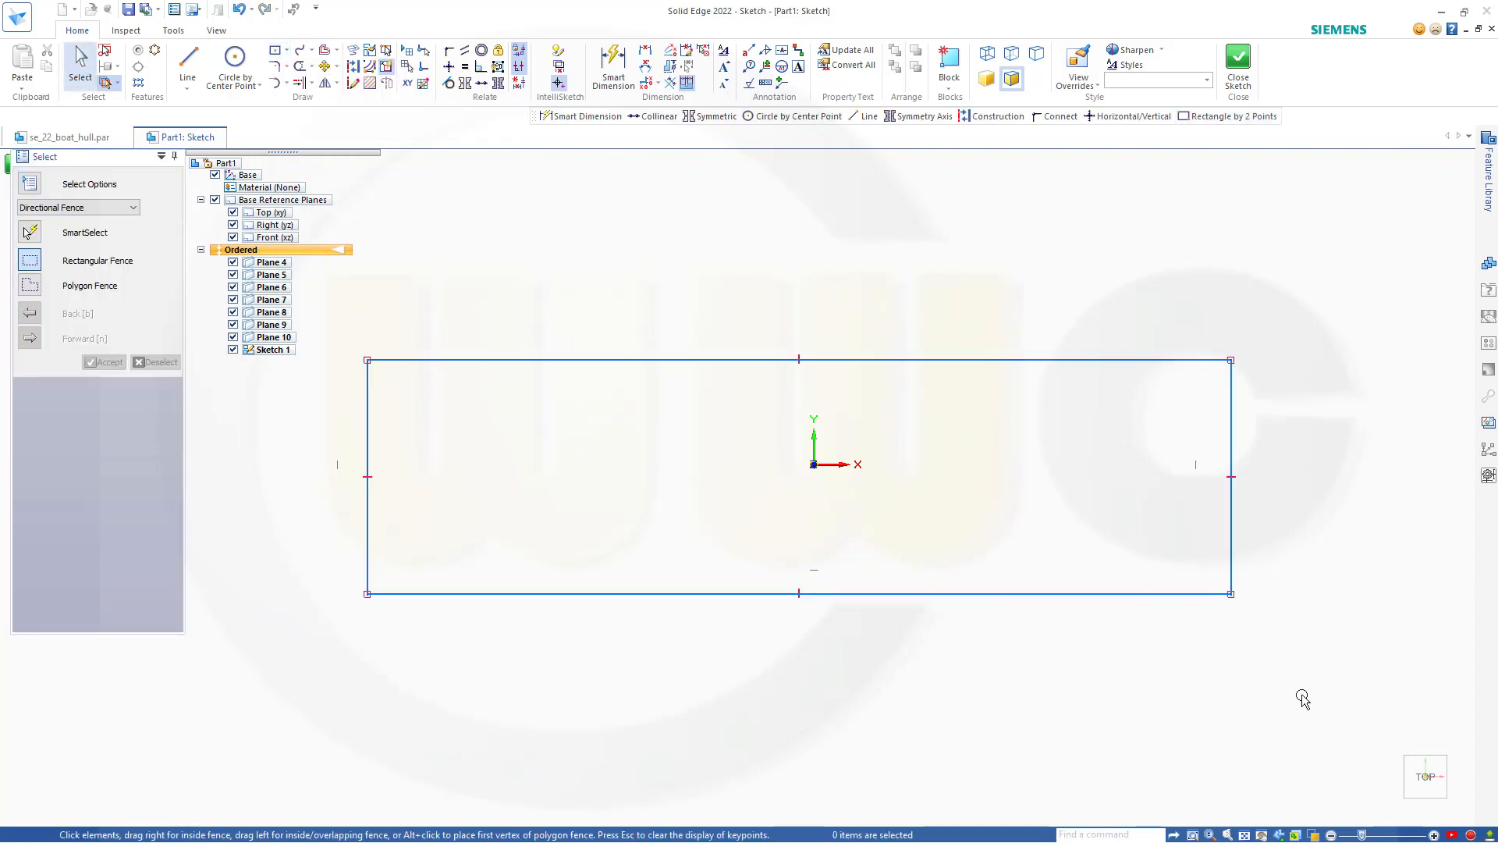
pyautogui.moveTo(1291, 676)
pyautogui.mouseDown()
pyautogui.moveTo(237, 323)
pyautogui.moveTo(335, 305)
pyautogui.mouseUp()
pyautogui.click(354, 68)
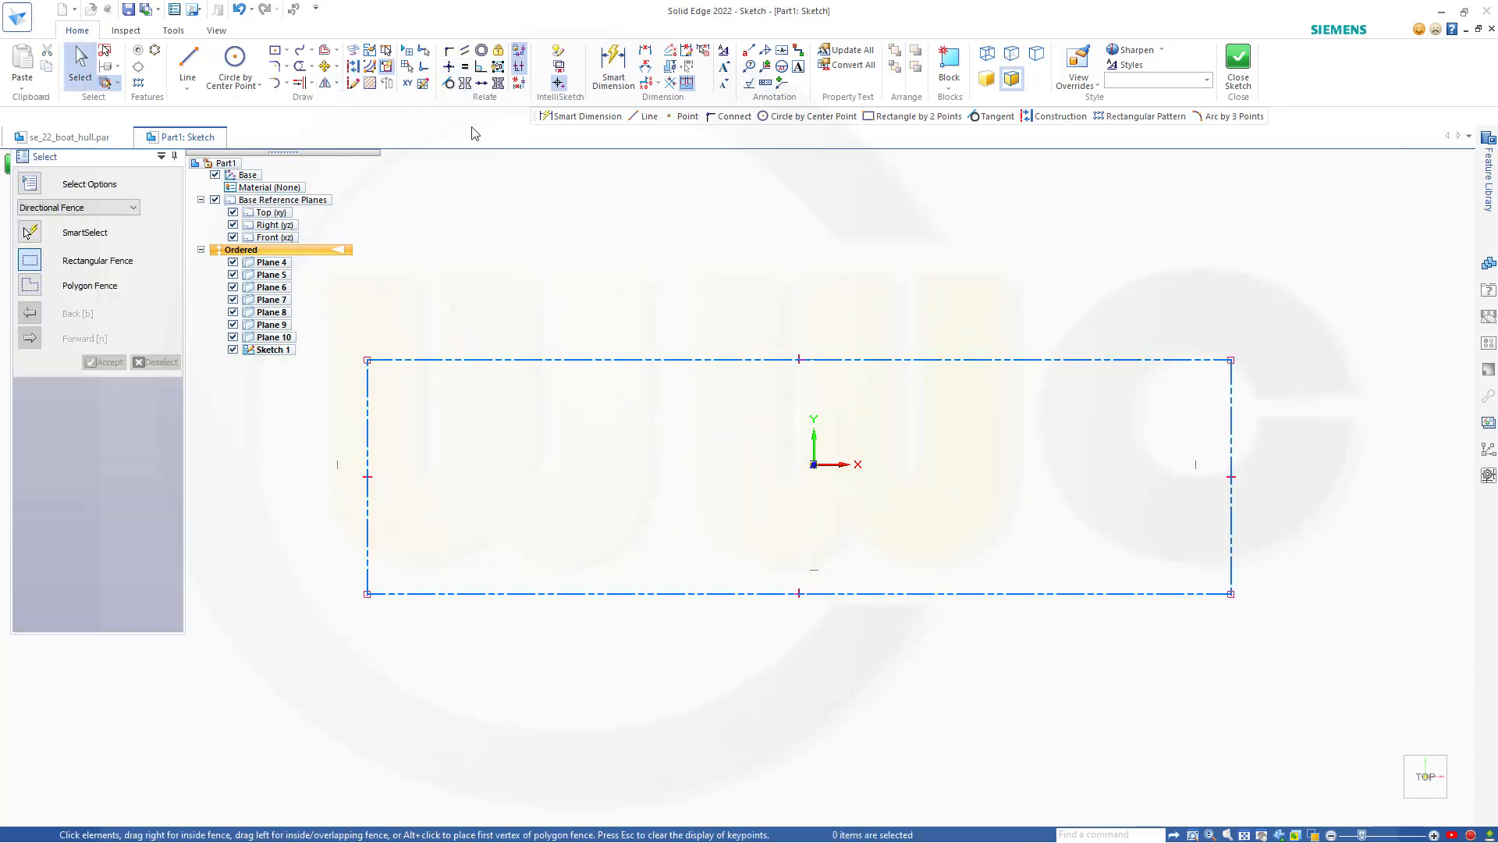
# Step: Make the rectangle's left, lower and right edges collinear with the matching offset reference planes
pyautogui.click(480, 82)
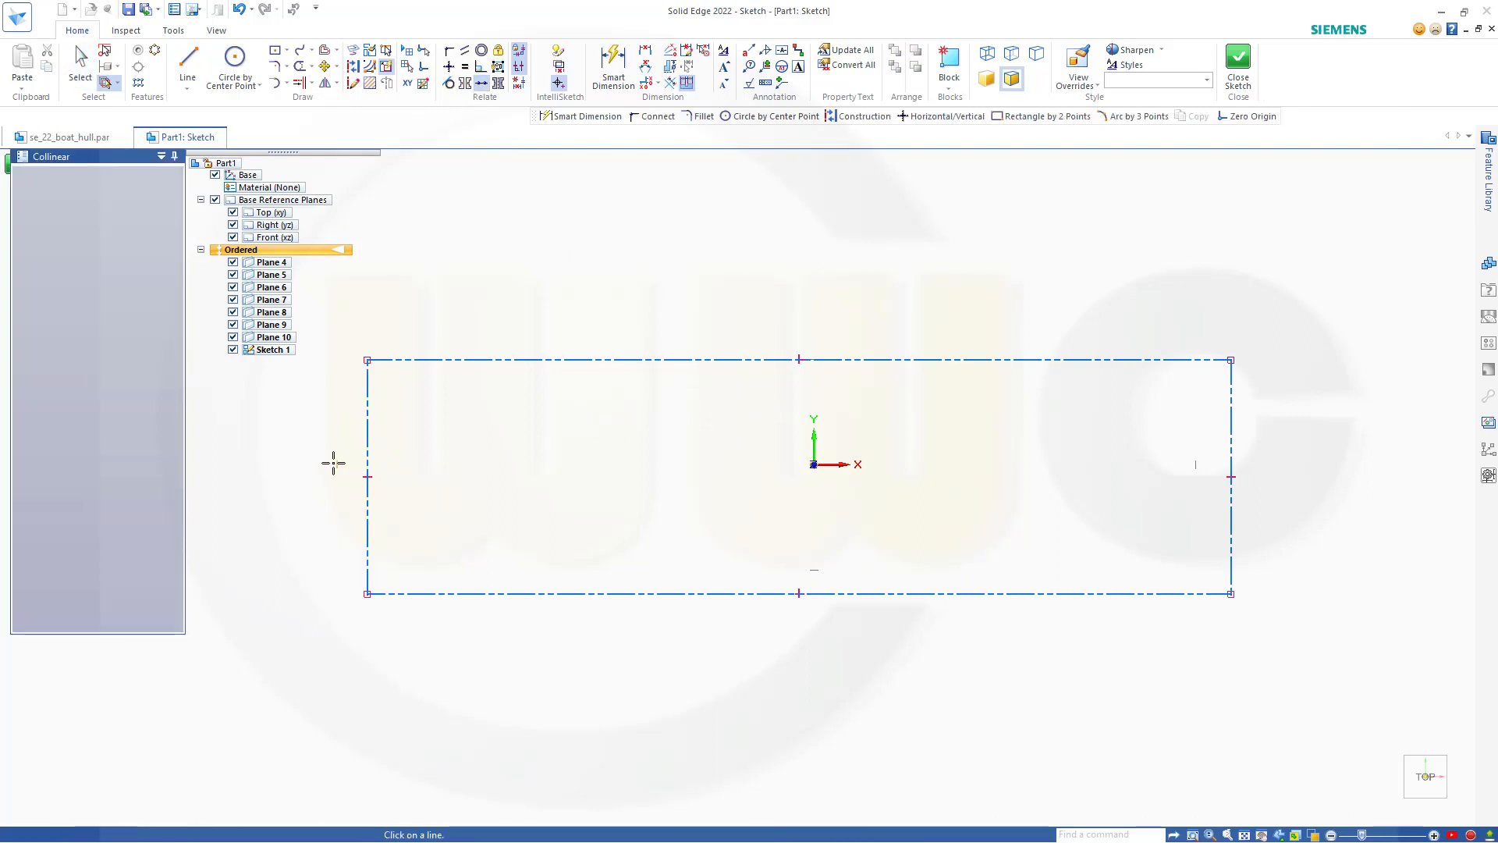
pyautogui.click(336, 461)
pyautogui.click(368, 451)
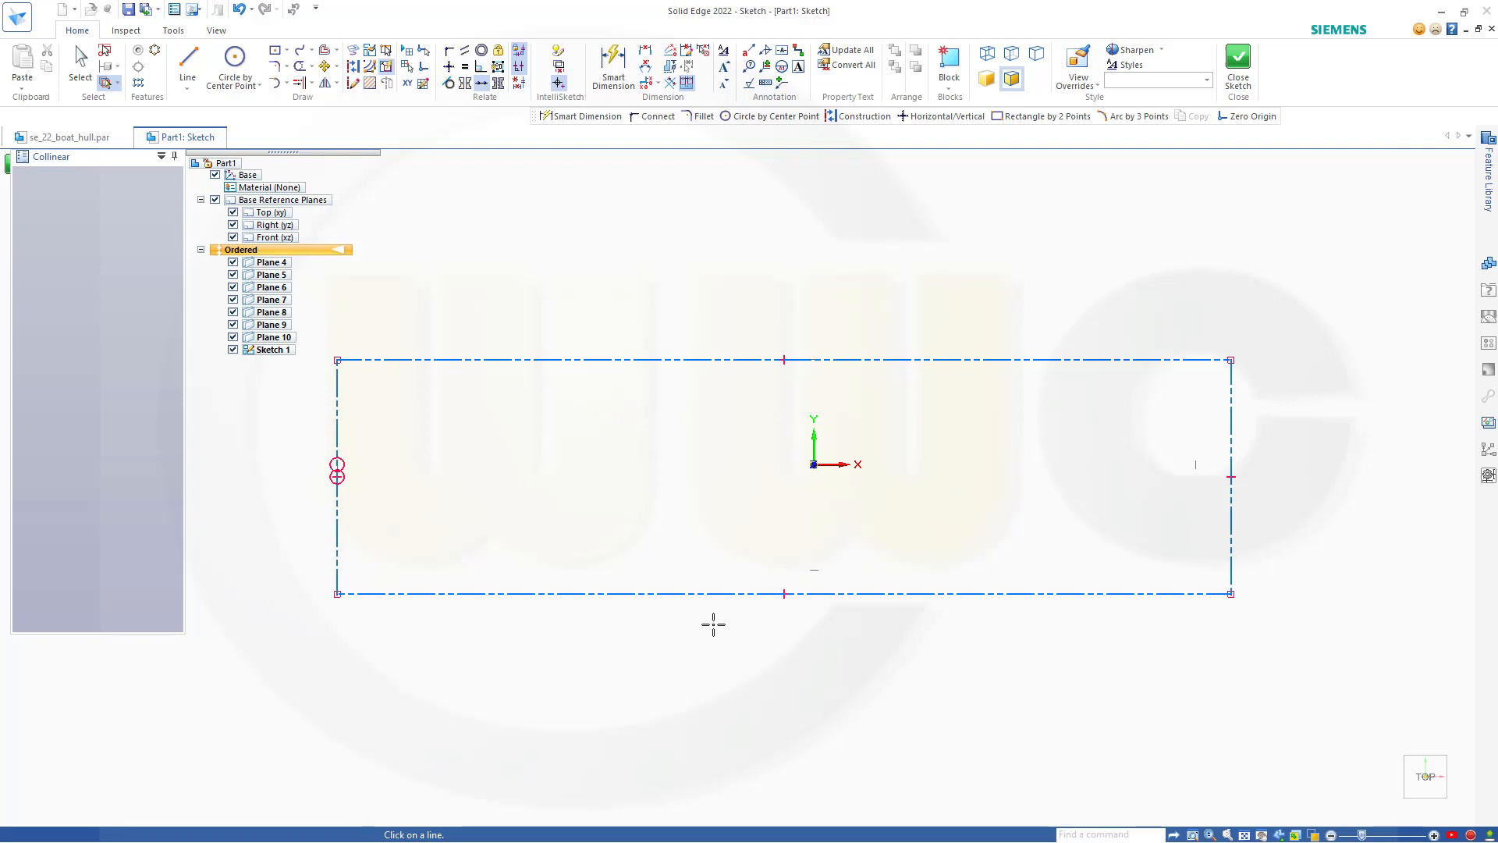
pyautogui.click(816, 569)
pyautogui.click(799, 590)
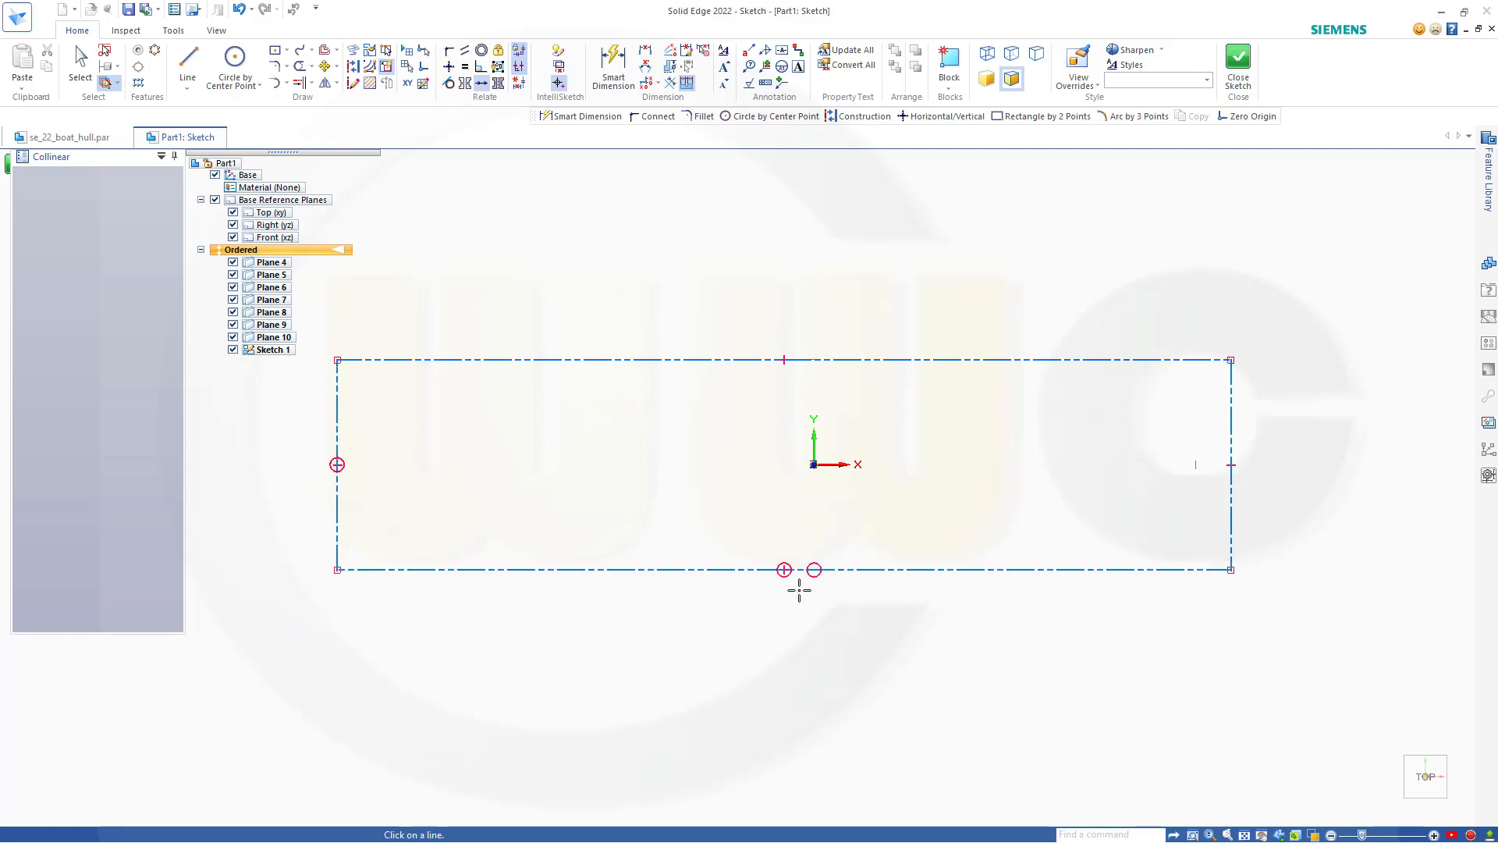
pyautogui.click(1198, 469)
pyautogui.click(1231, 452)
# Step: Make the rectangle's upper edge collinear with the offset reference plane just beside it
pyautogui.scroll(-2, 780, 360)
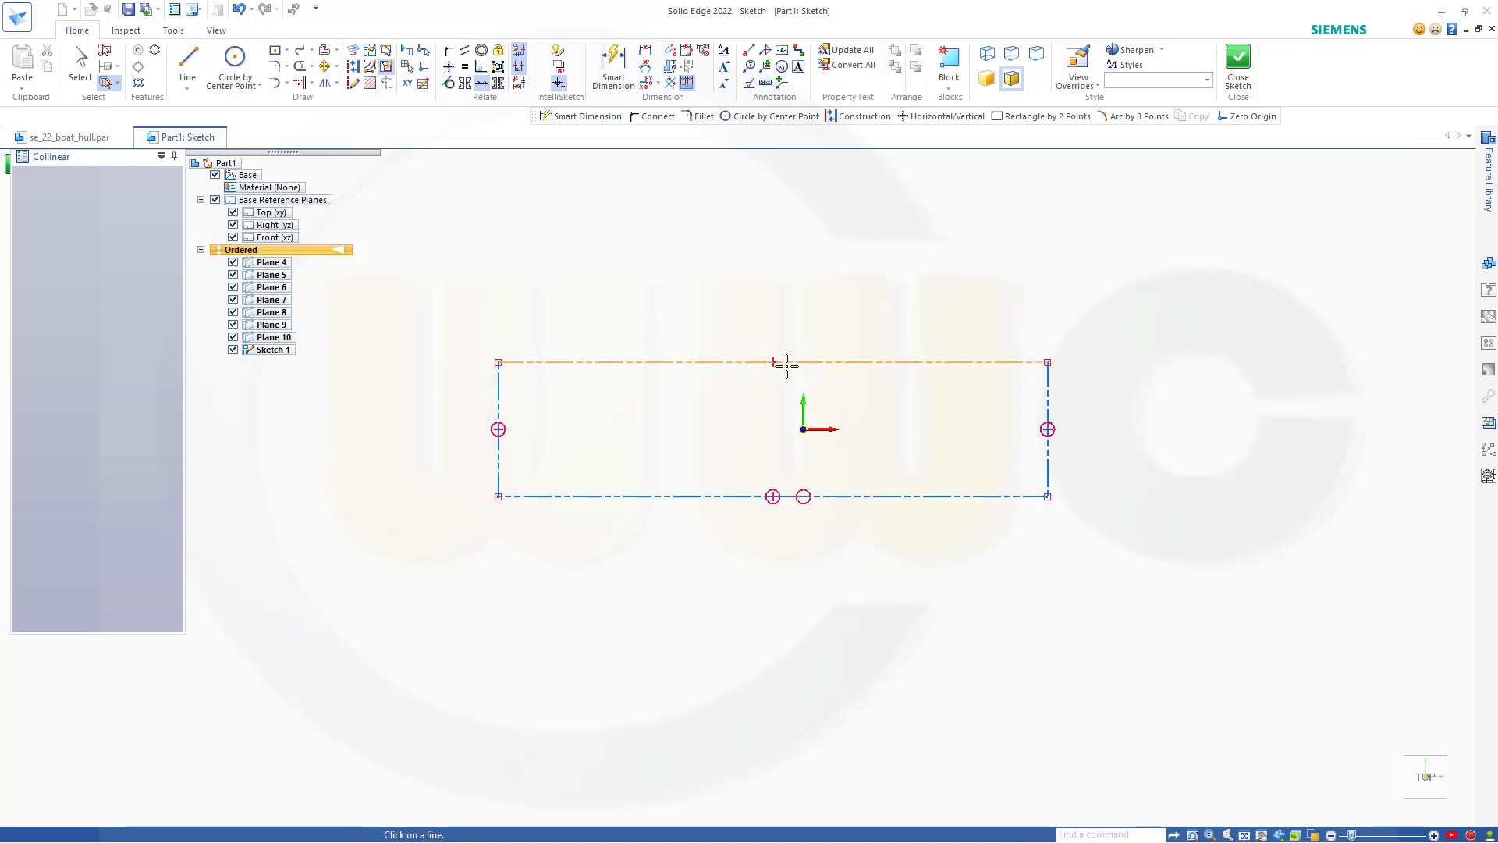
pyautogui.scroll(7, 796, 368)
pyautogui.scroll(3, 809, 378)
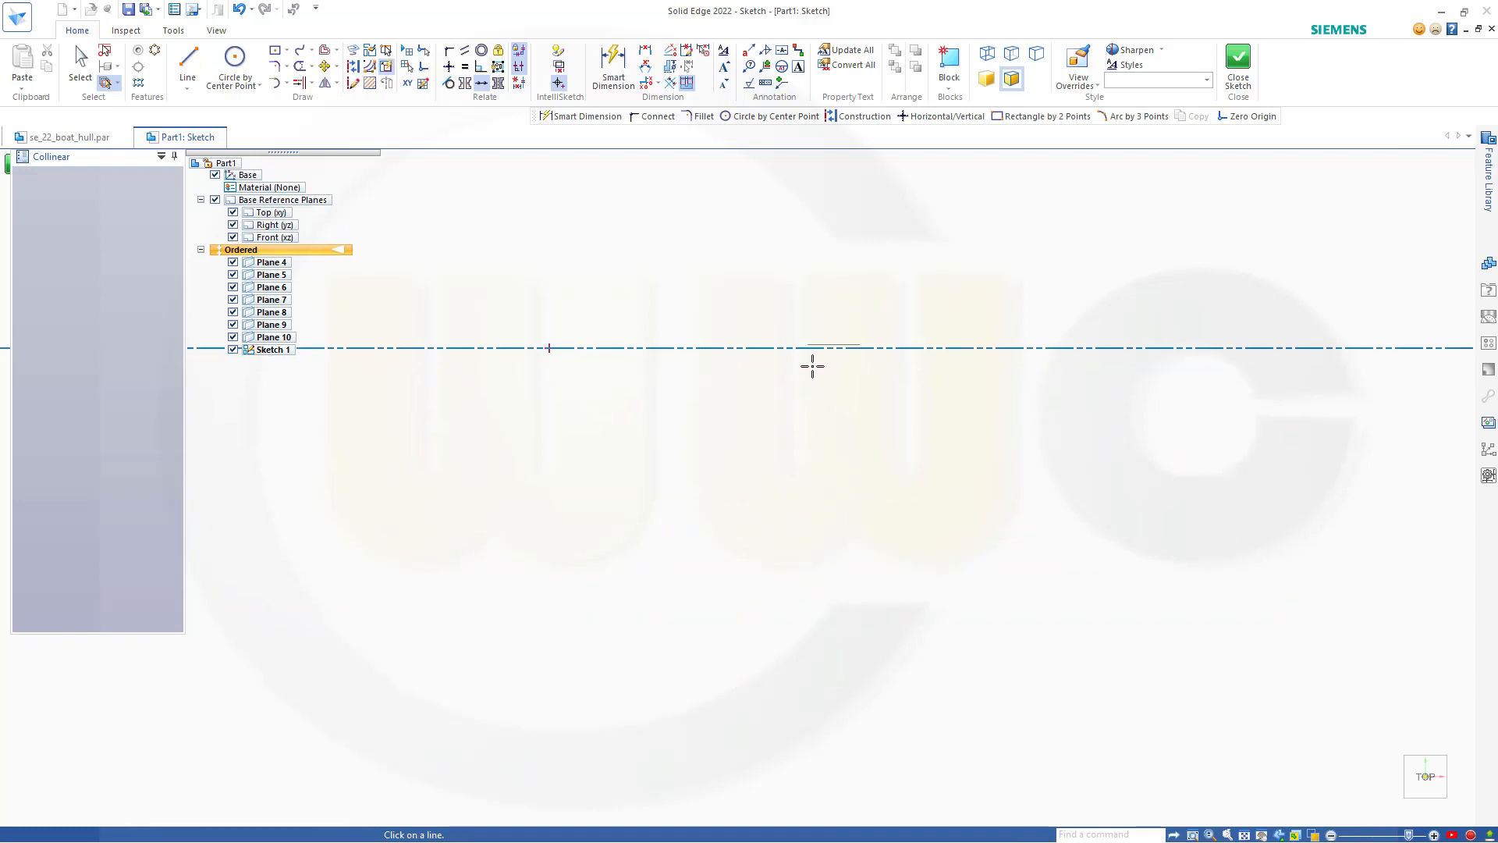
pyautogui.click(898, 326)
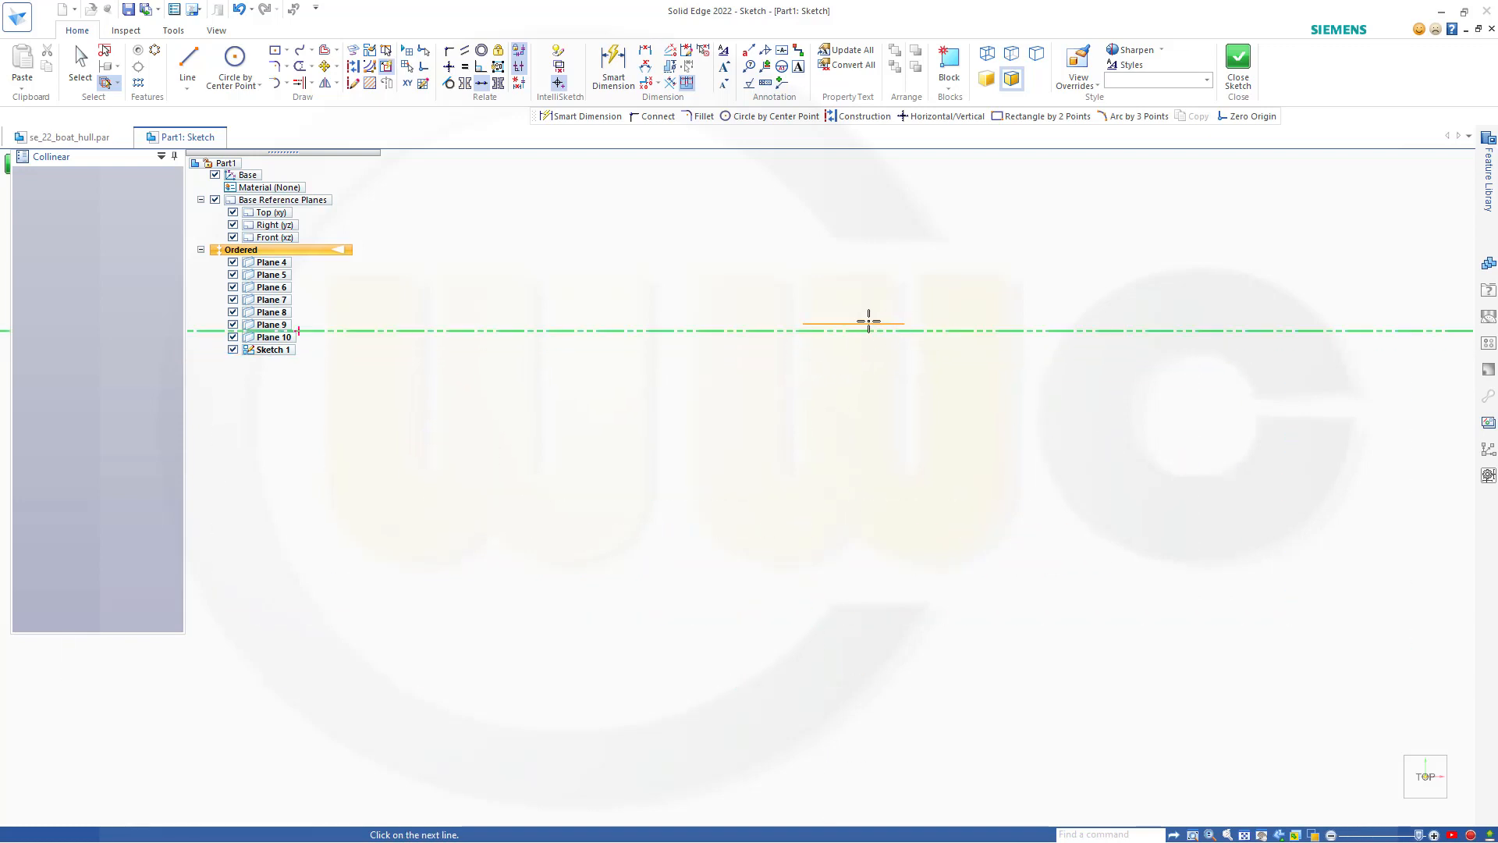
pyautogui.click(869, 321)
pyautogui.scroll(-5, 923, 392)
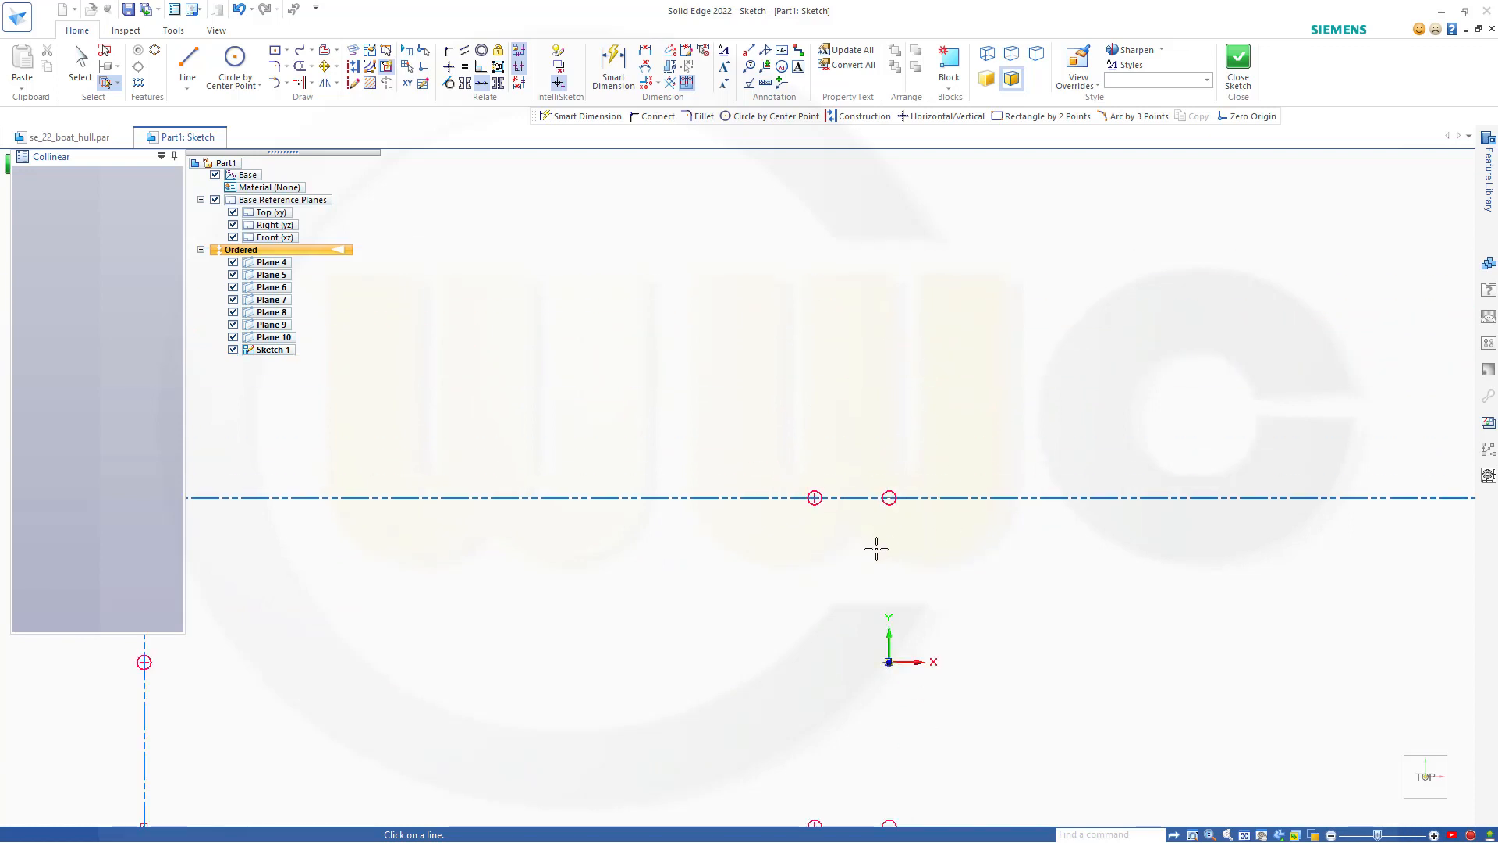
pyautogui.scroll(-4, 867, 570)
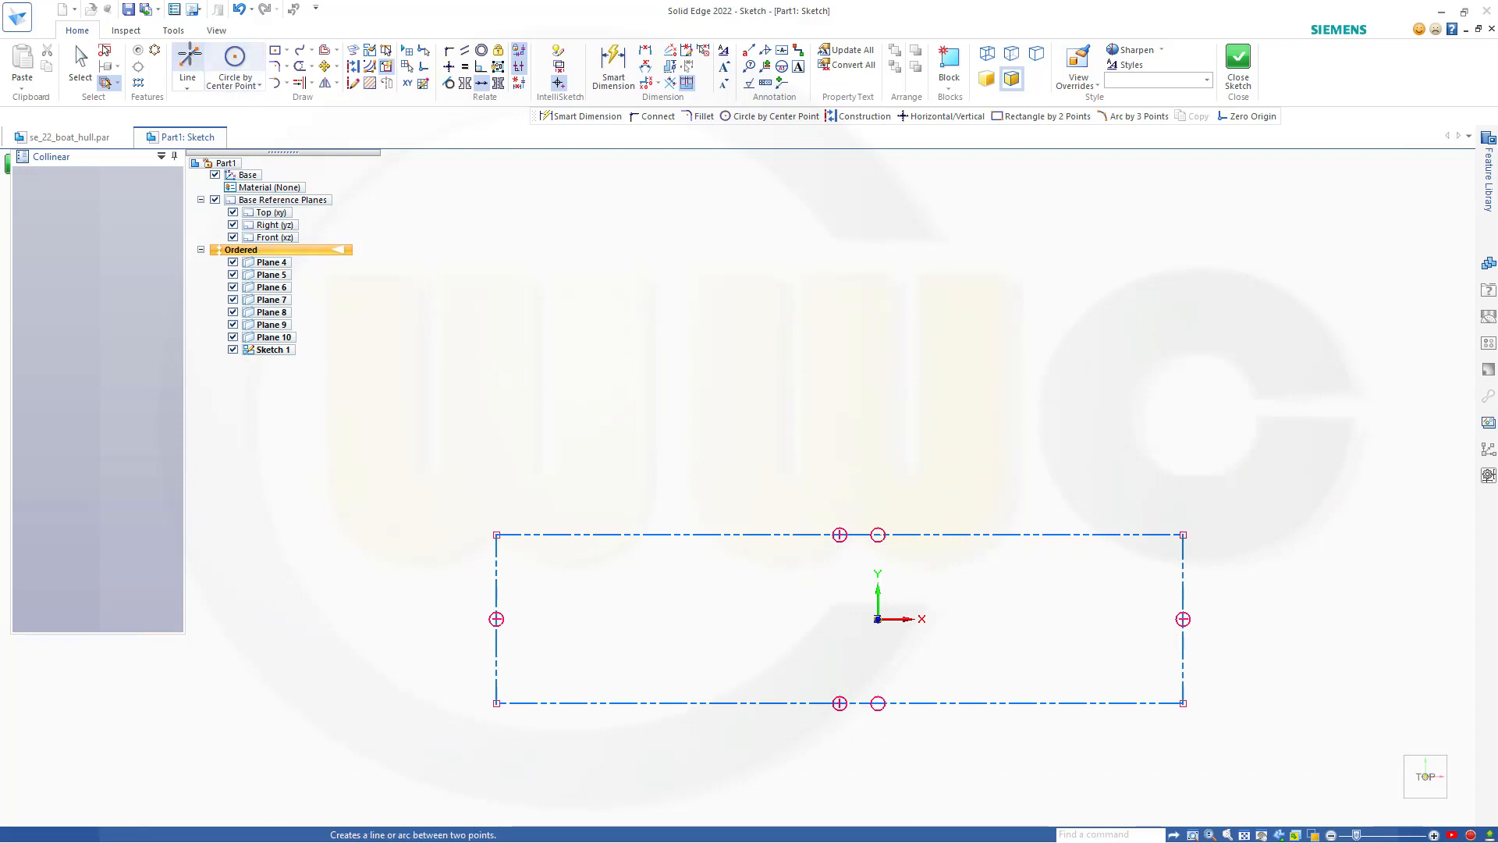
# Step: Draw a horizontal centreline between the midpoints of the rectangle's left and right edges and convert it to construction
pyautogui.click(188, 61)
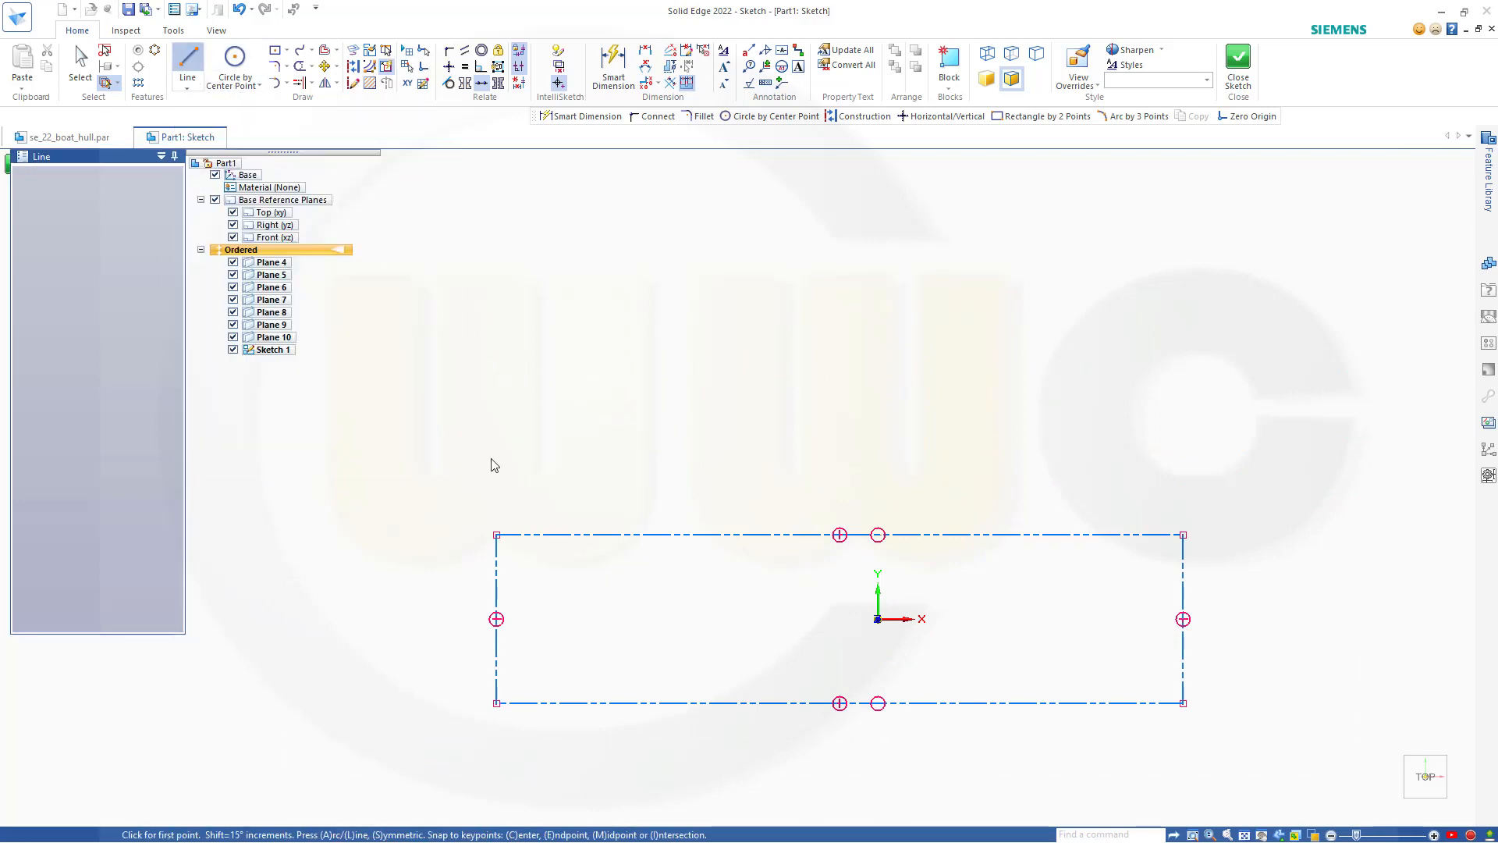
pyautogui.click(496, 618)
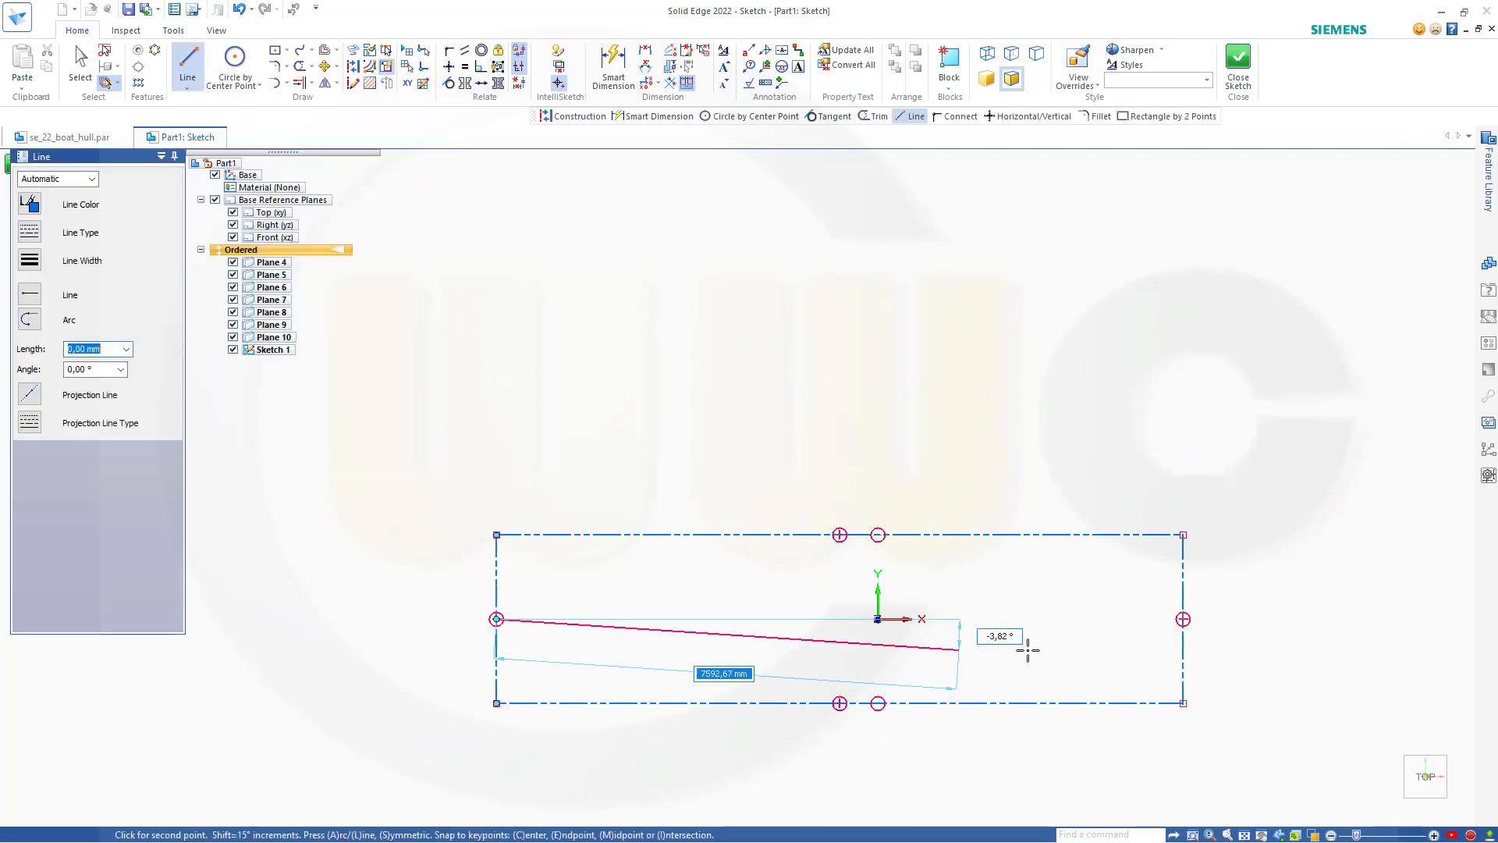
pyautogui.click(1183, 619)
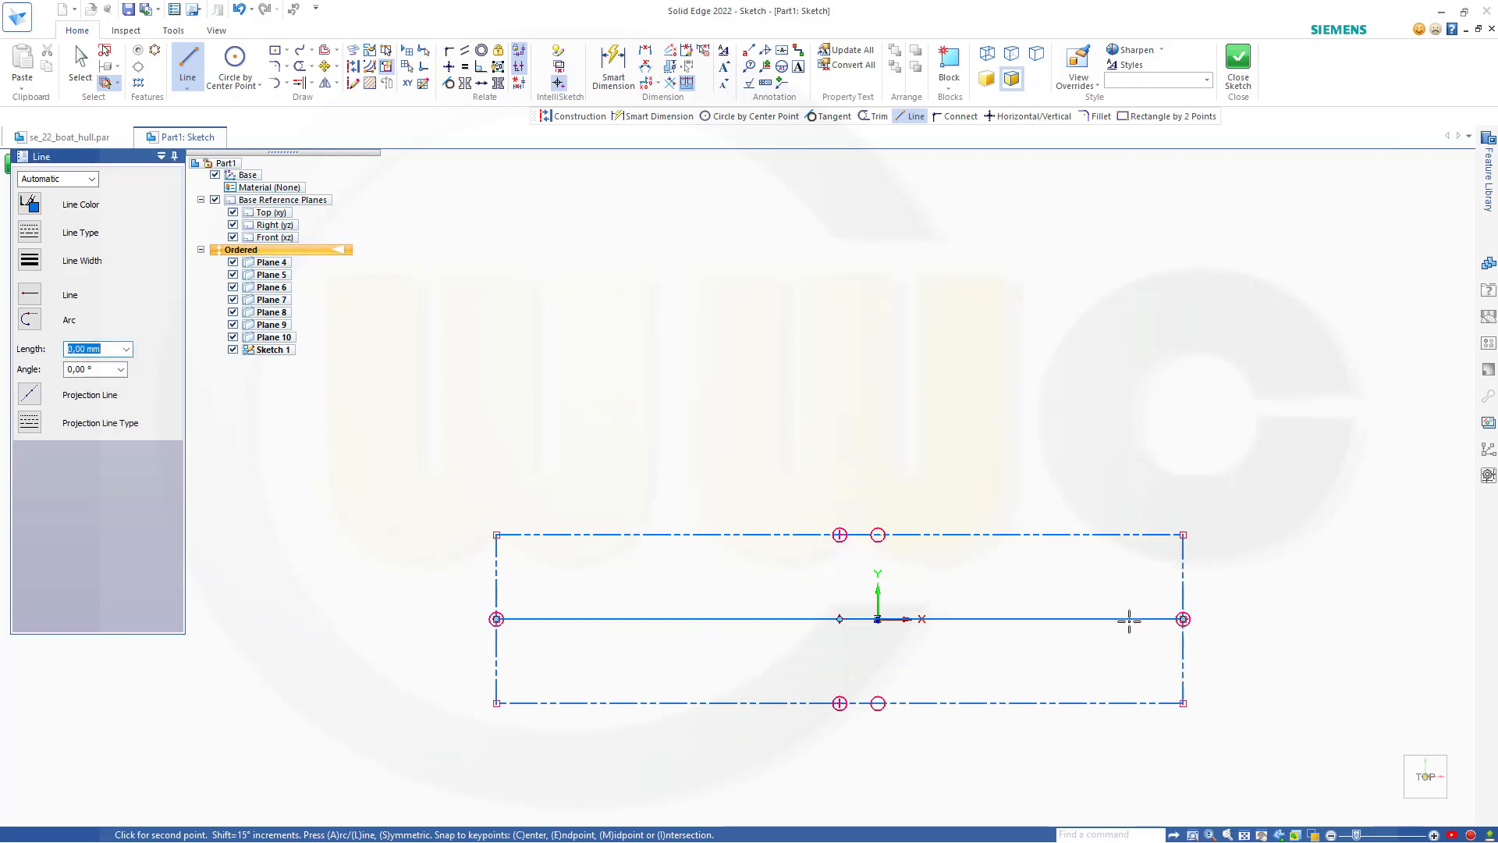
pyautogui.press('Escape')
pyautogui.press('Escape')
pyautogui.click(1020, 619)
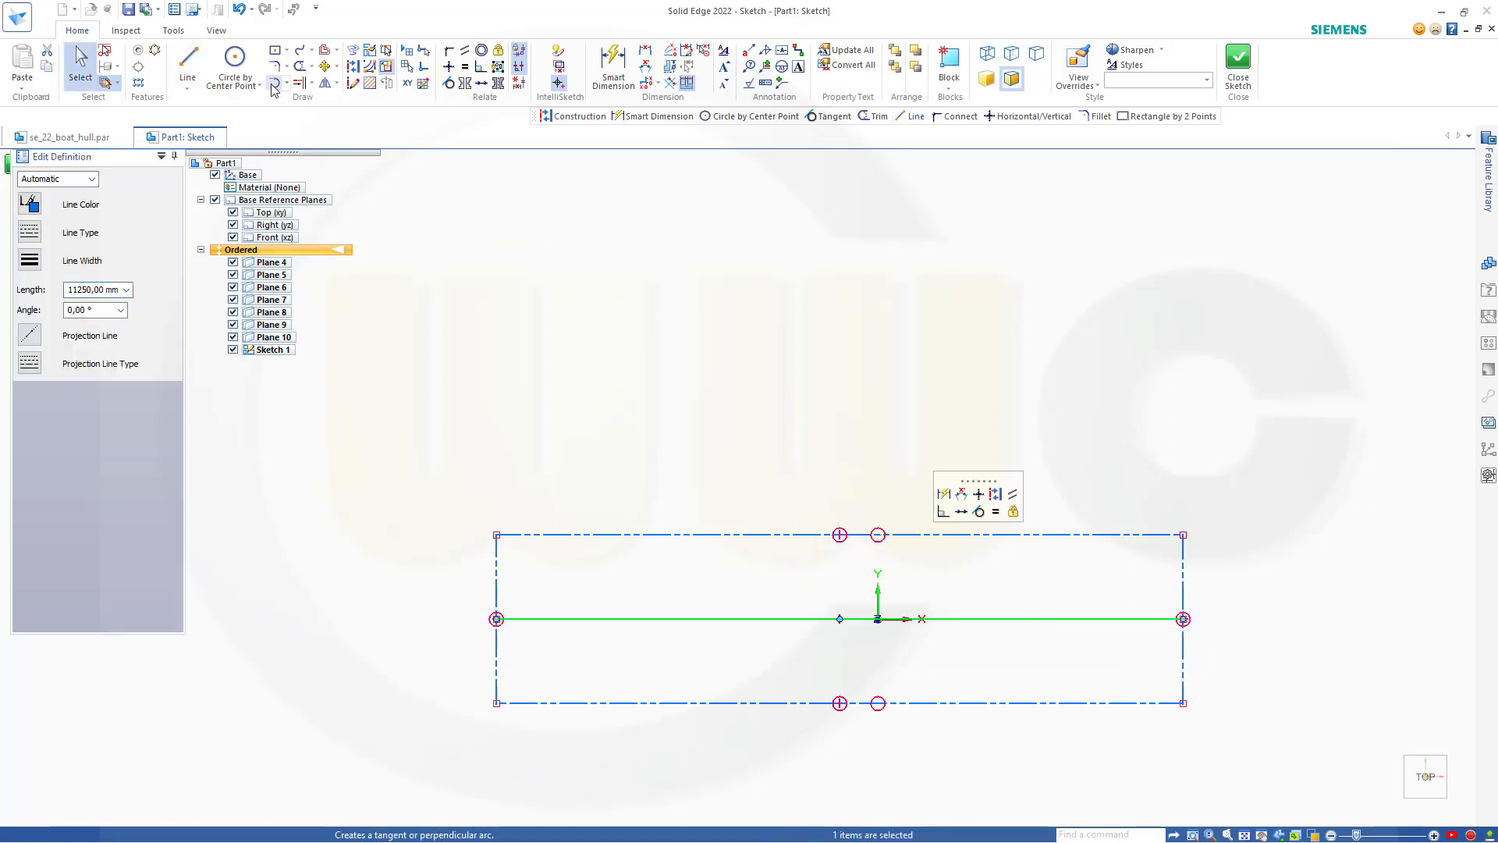
pyautogui.click(353, 67)
pyautogui.press('Escape')
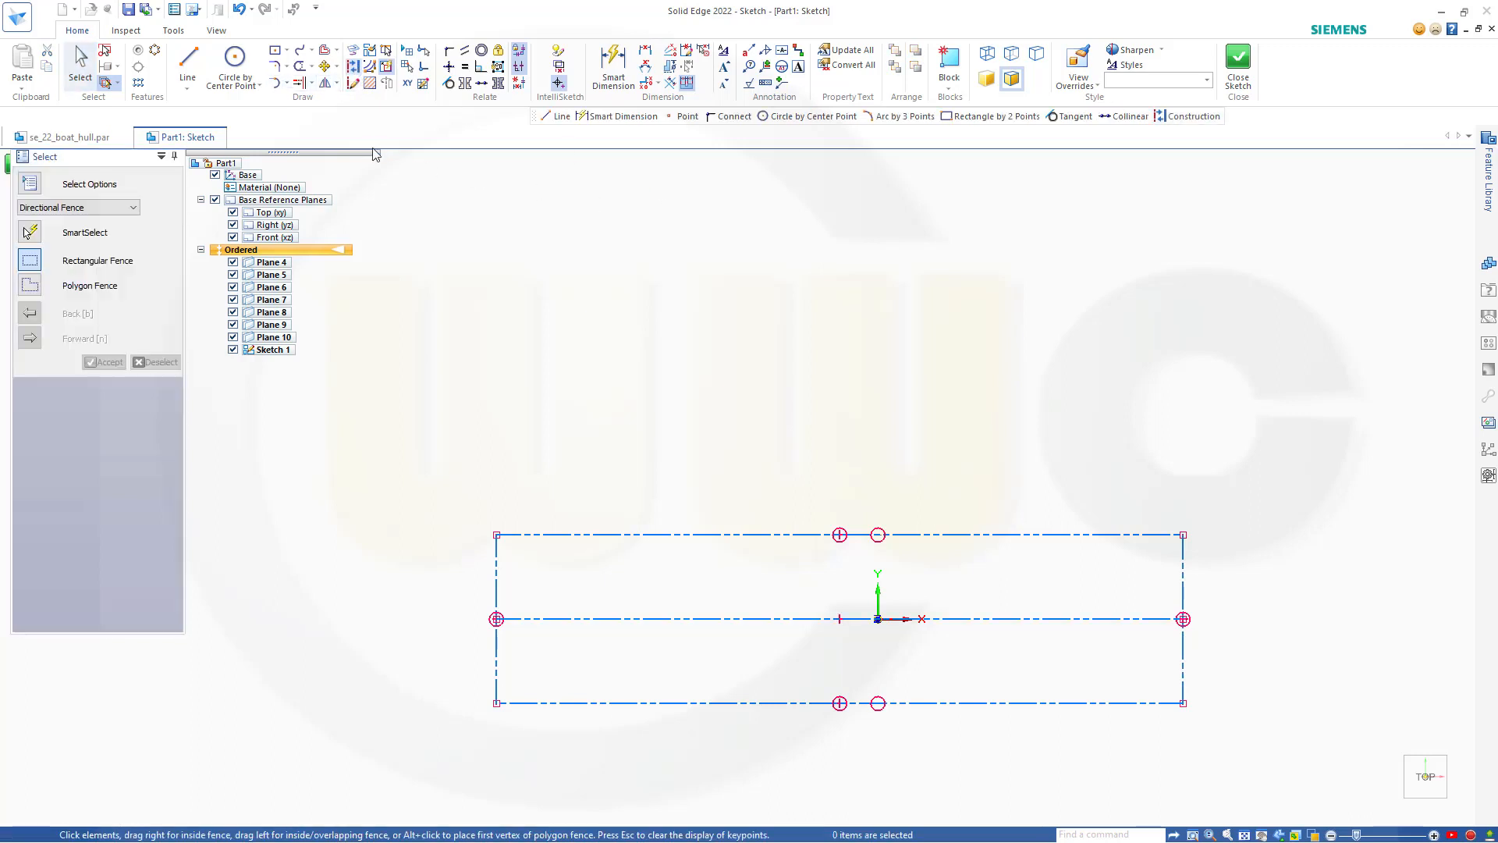
# Step: Draw a three-point arc from the centreline's left end, bulging upwards and ending just below the rectangle's upper edge
pyautogui.click(286, 84)
pyautogui.click(298, 126)
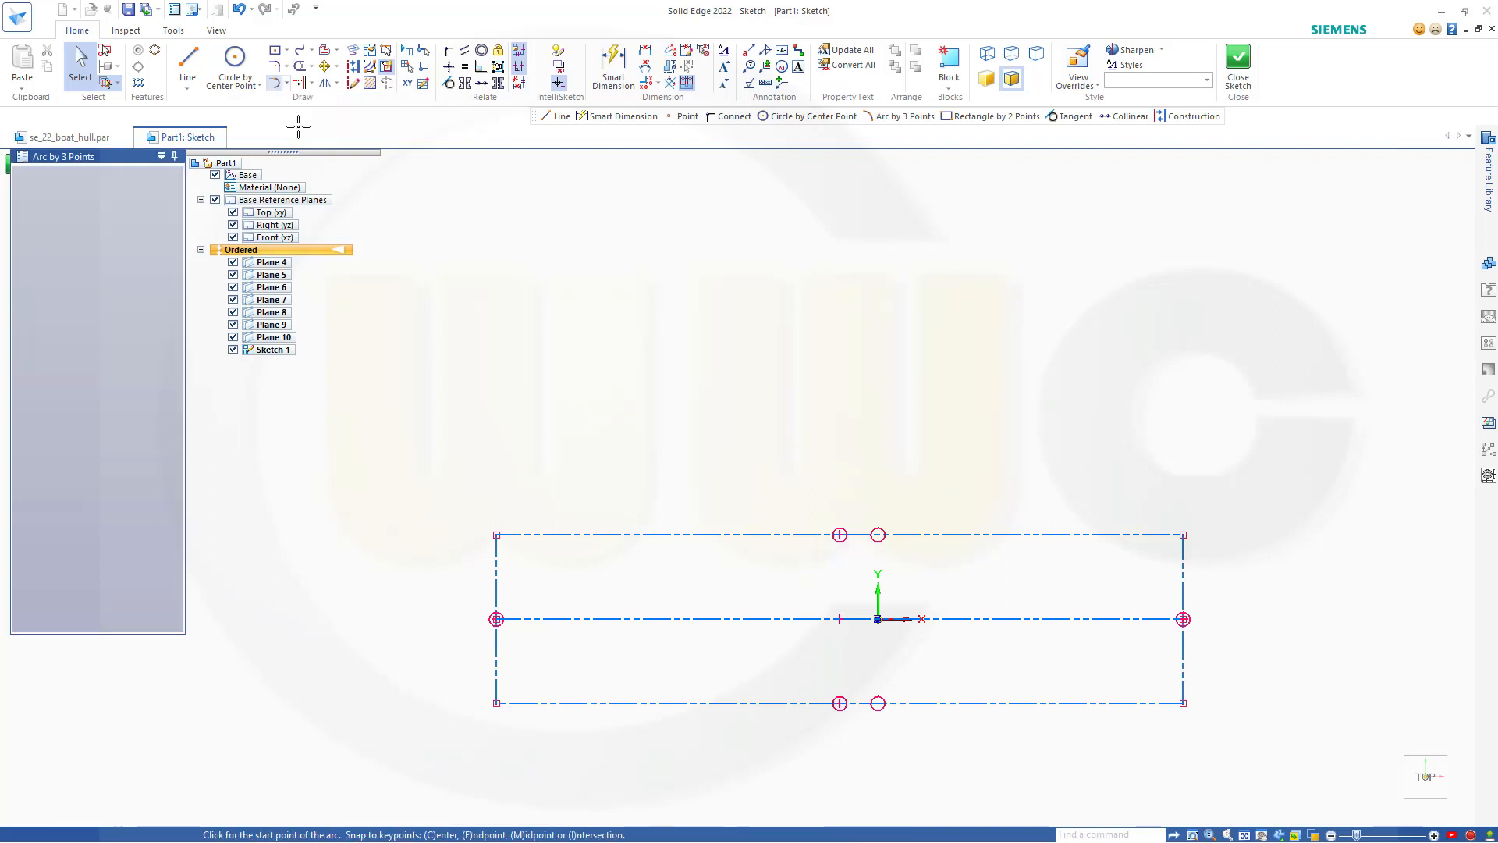
pyautogui.click(496, 619)
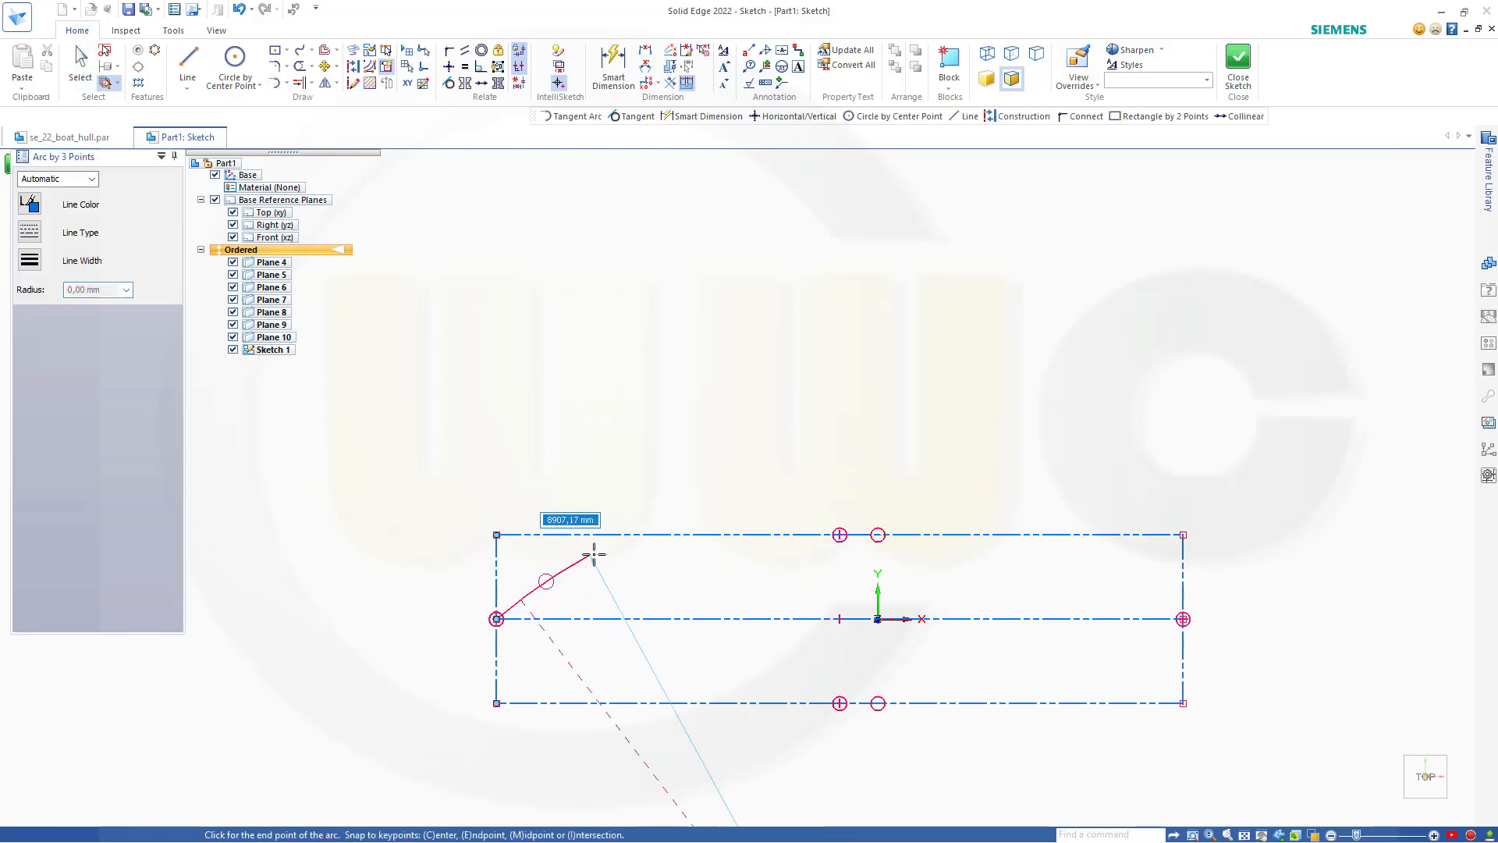
pyautogui.click(642, 553)
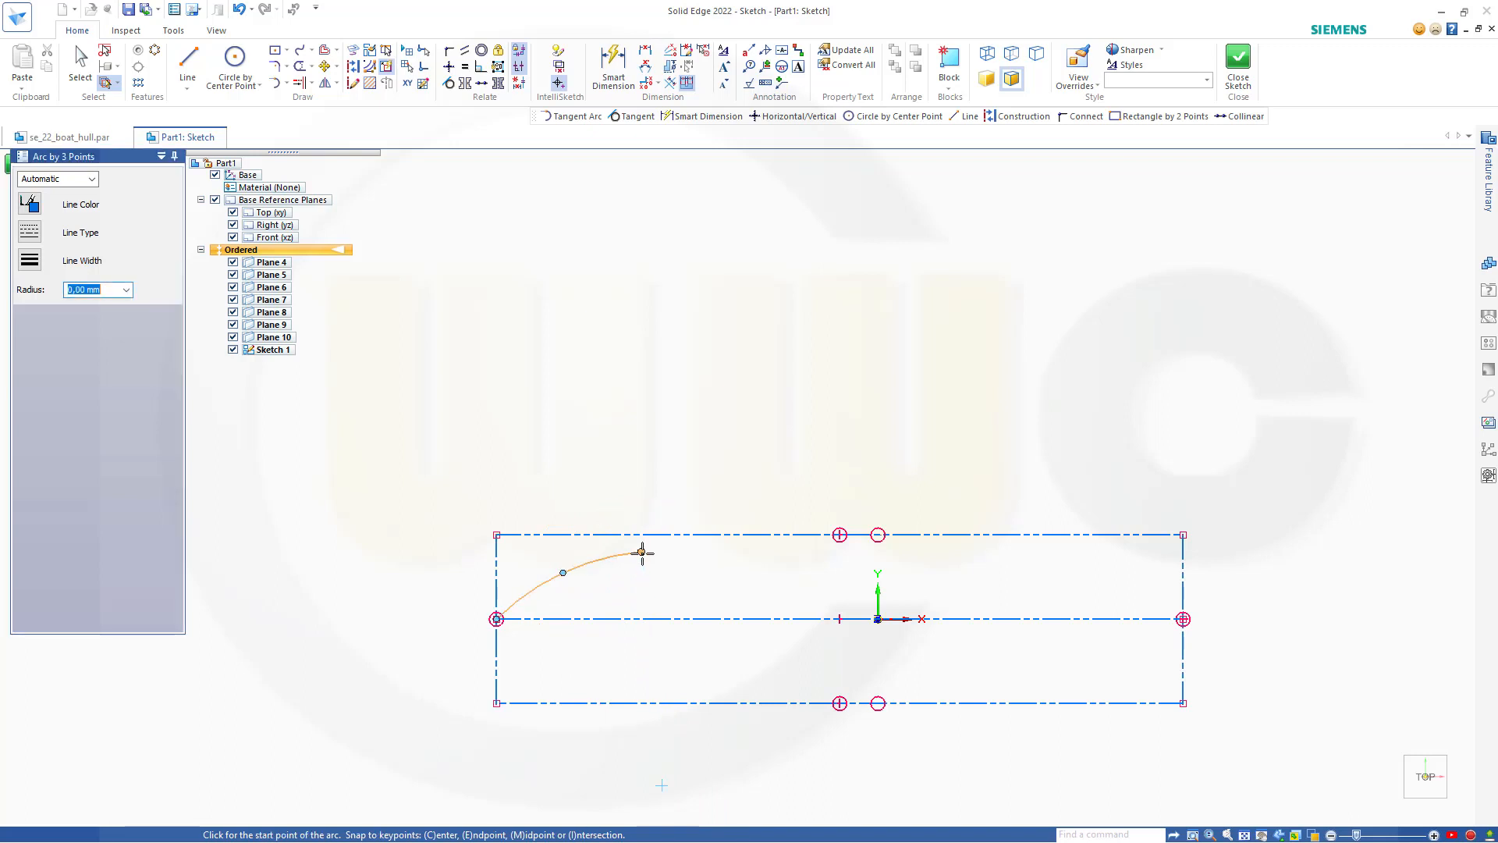
pyautogui.press('Escape')
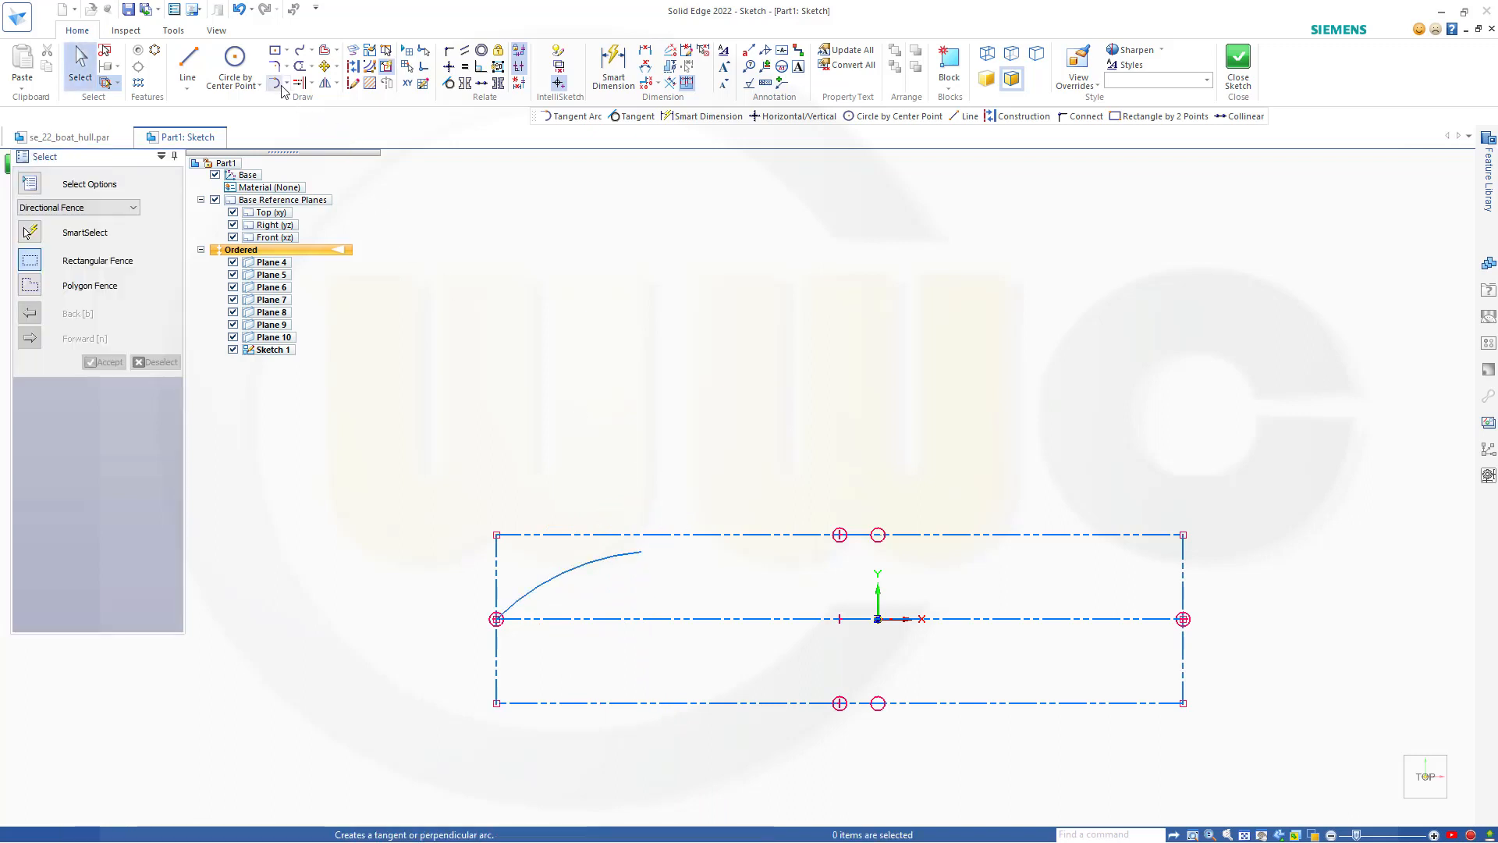
# Step: Draw a tangent arc of about 42275 mm radius from the first arc's end to just short of the rectangle's right edge
pyautogui.click(278, 84)
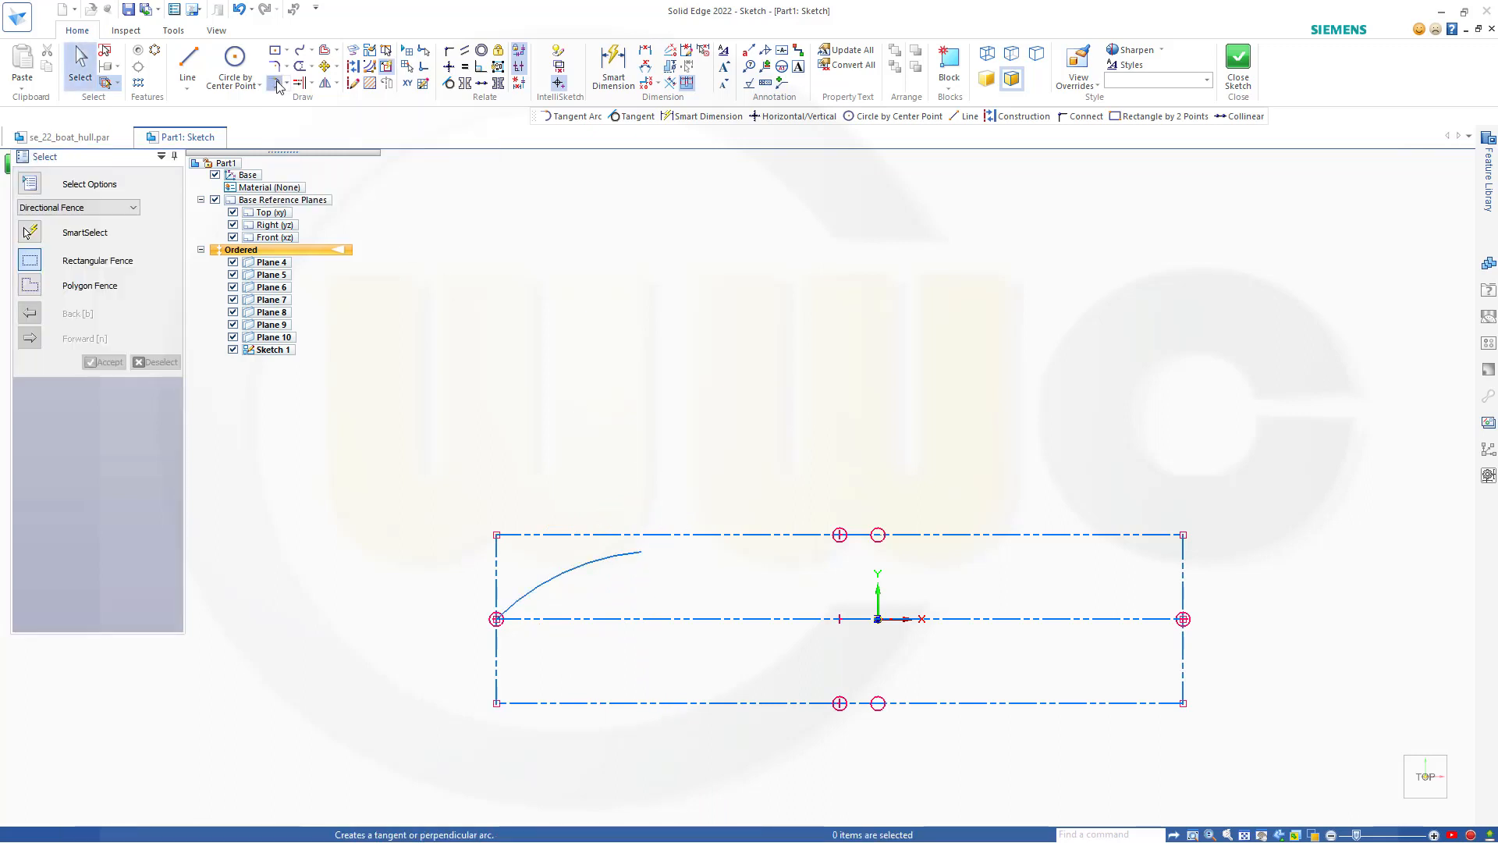
pyautogui.click(642, 552)
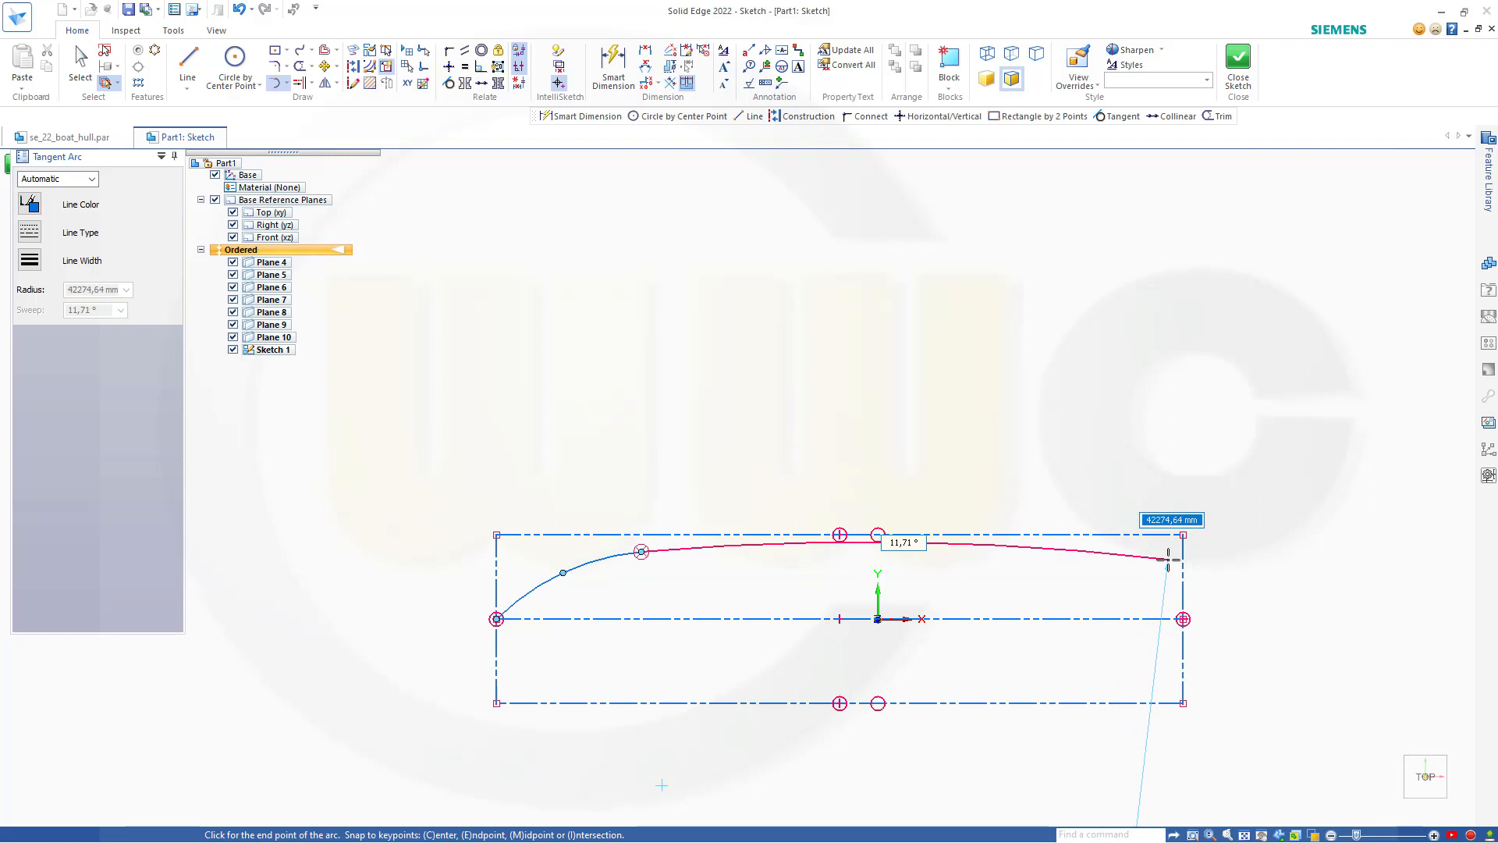
pyautogui.click(1166, 559)
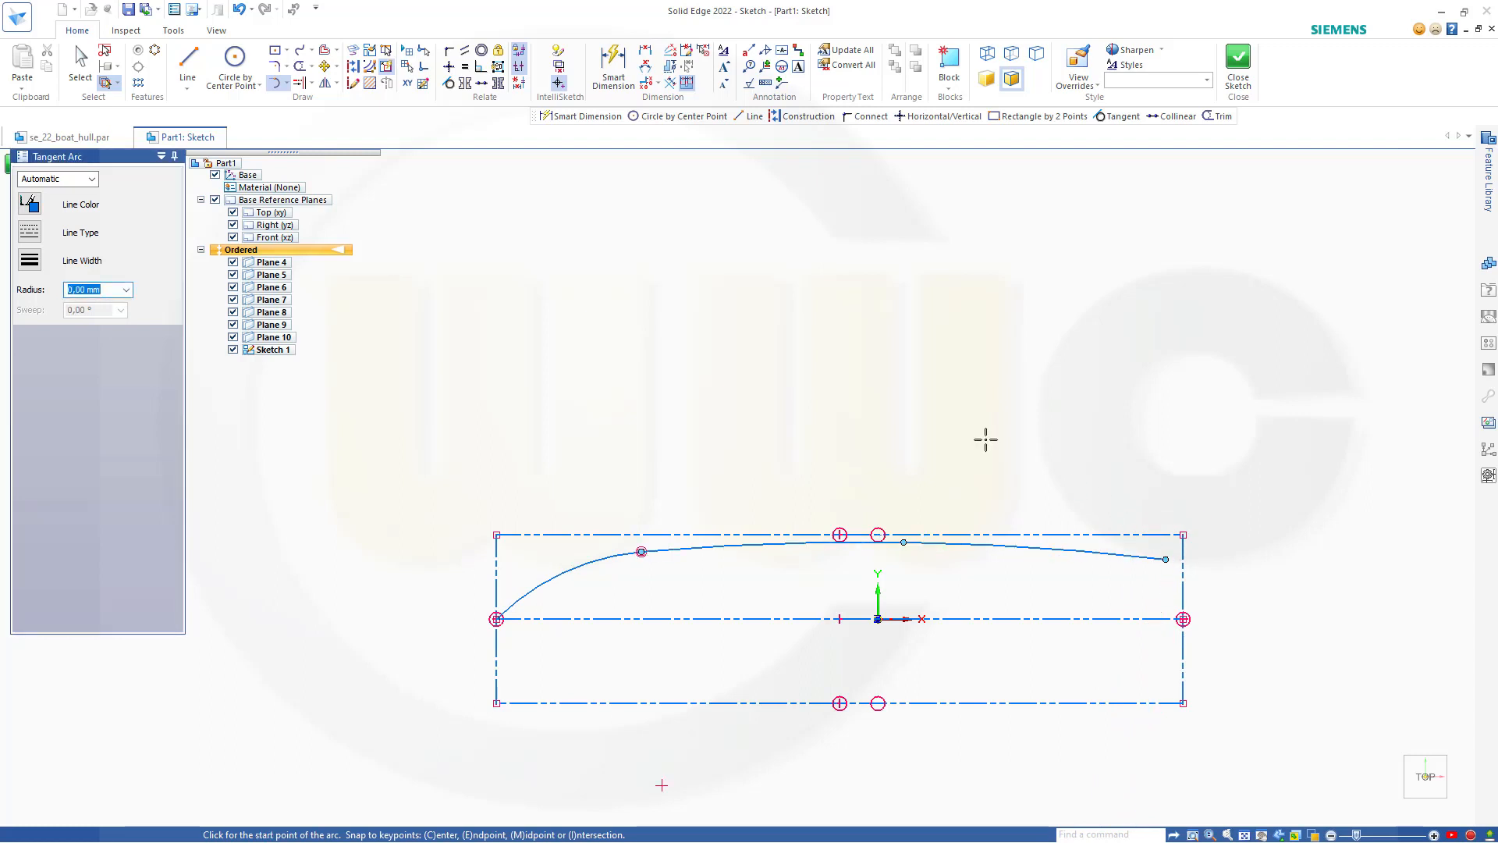
pyautogui.press('Escape')
# Step: Dimension the vertical distance between the centreline's right end and the second arc's free end and set it to 850 mm
pyautogui.click(610, 73)
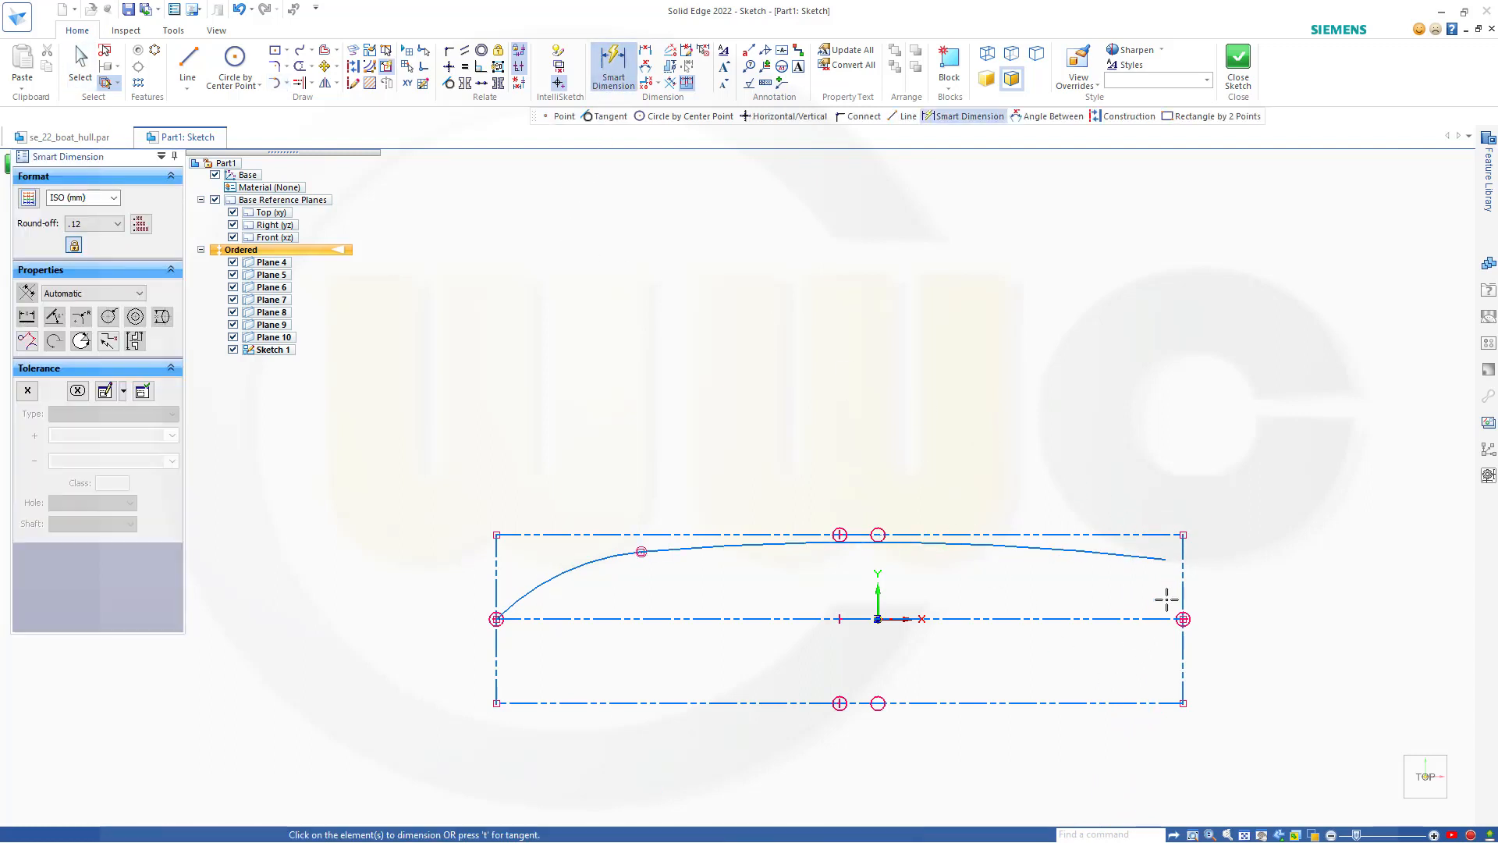
pyautogui.click(1165, 559)
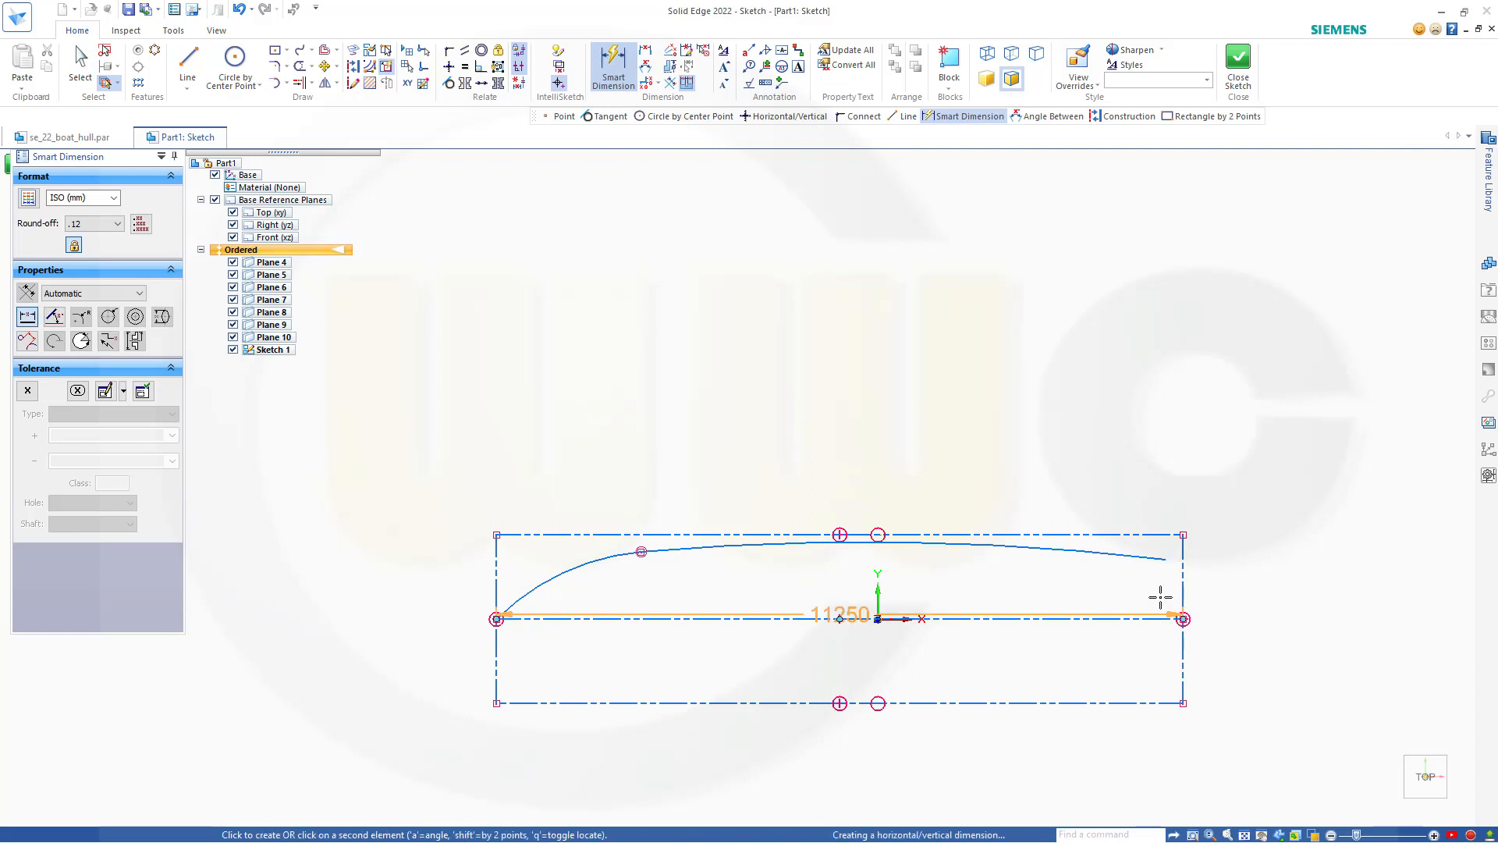
pyautogui.click(1239, 582)
pyautogui.write('850')
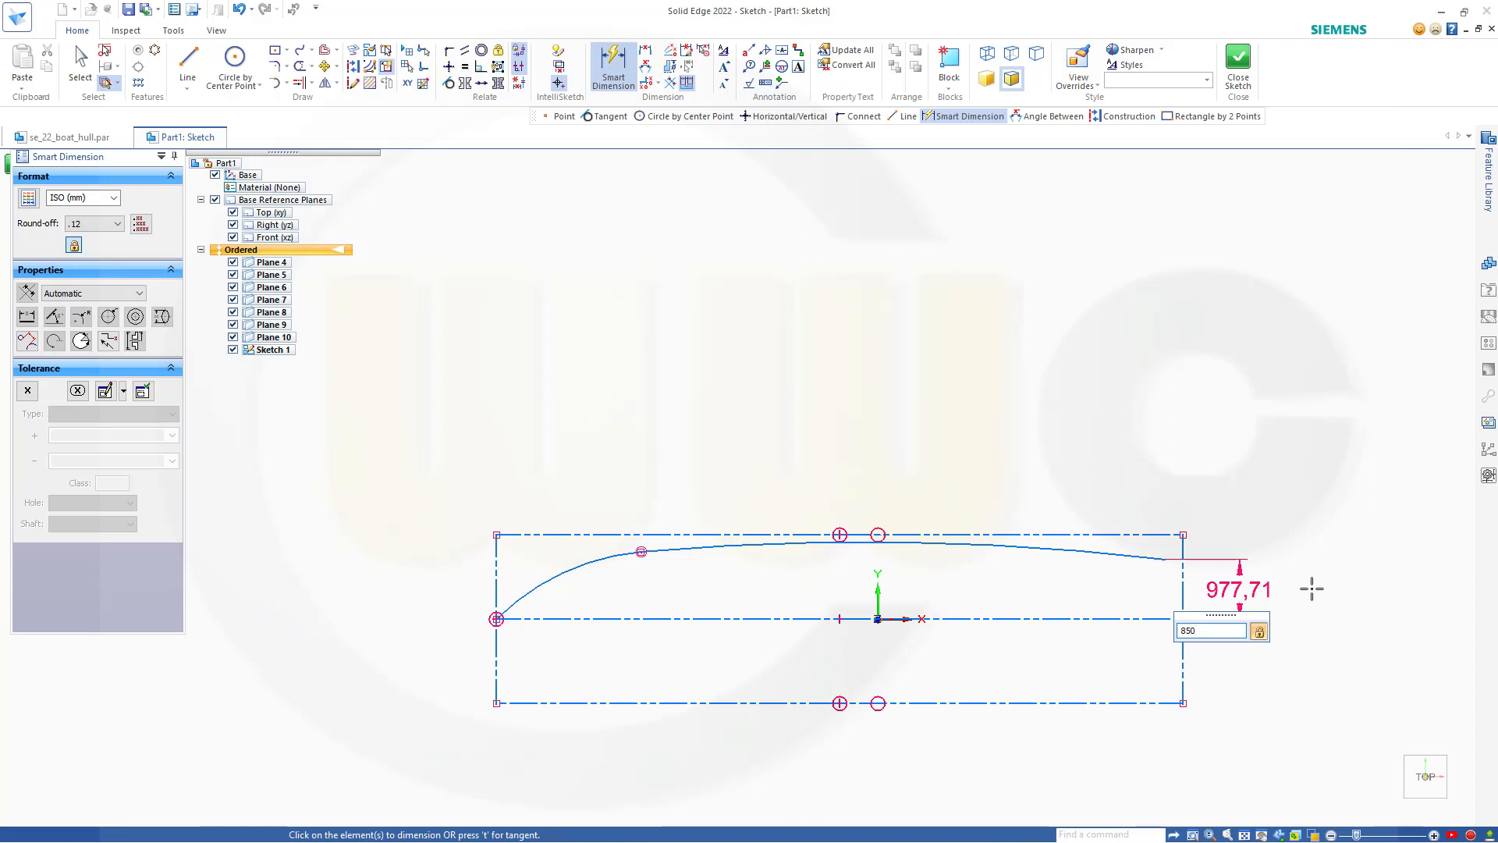
pyautogui.press('Return')
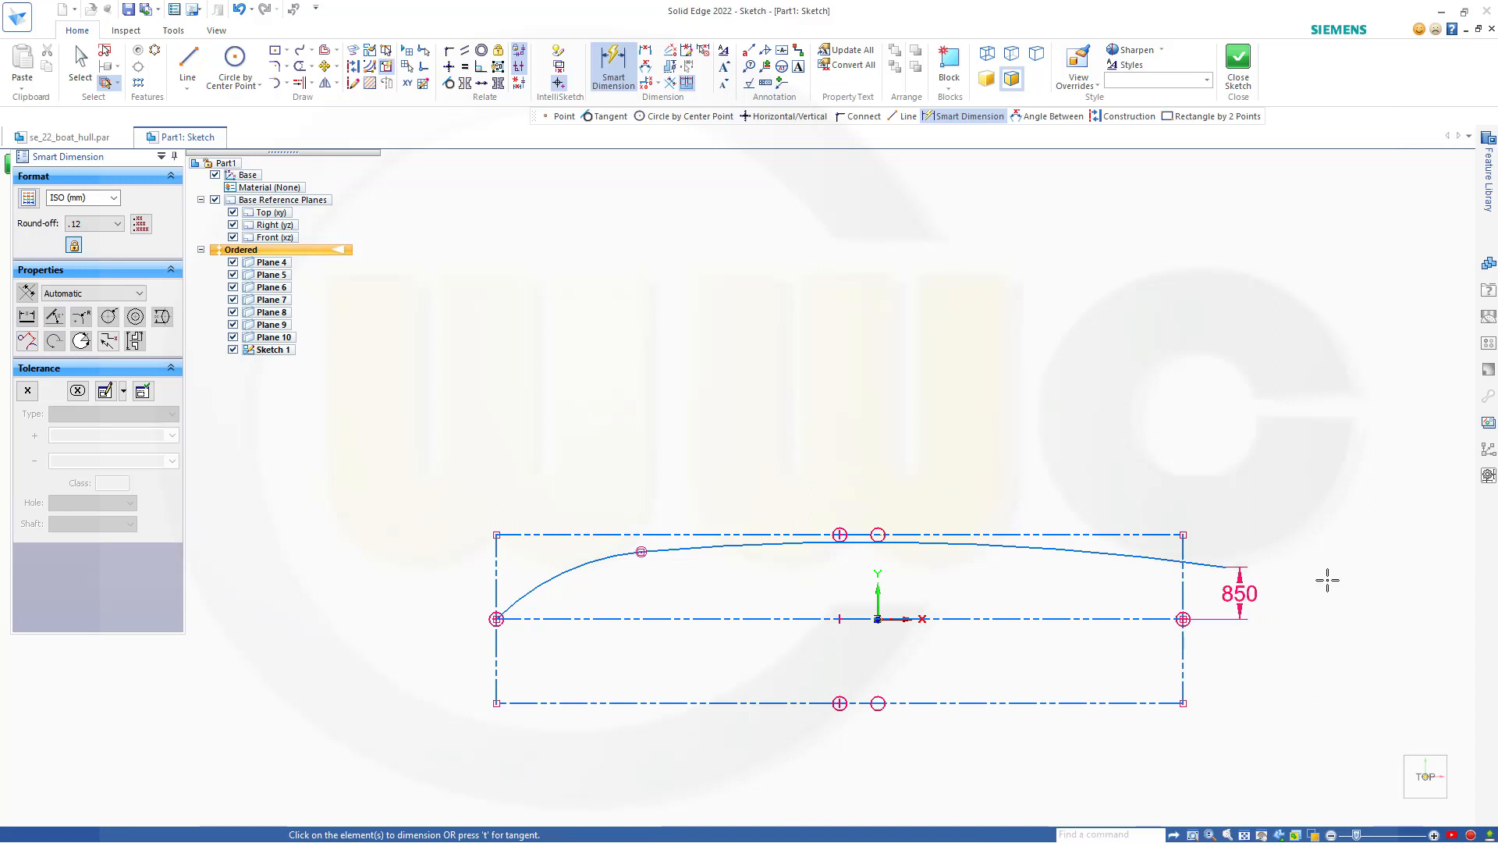
pyautogui.press('Escape')
# Step: Connect the second arc's free end to the right edge of the construction rectangle
pyautogui.click(449, 50)
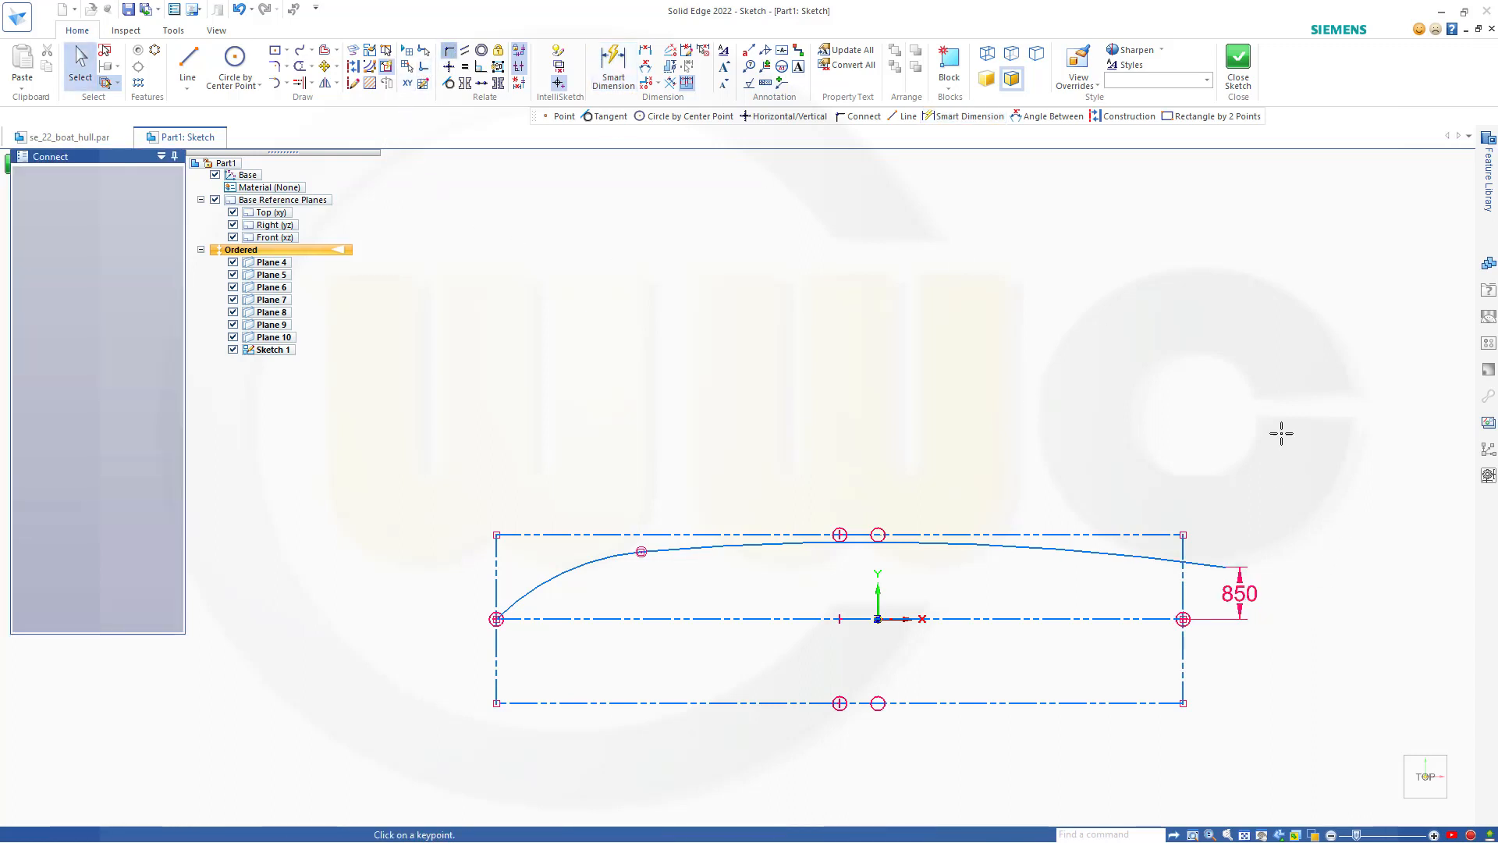
pyautogui.click(1226, 567)
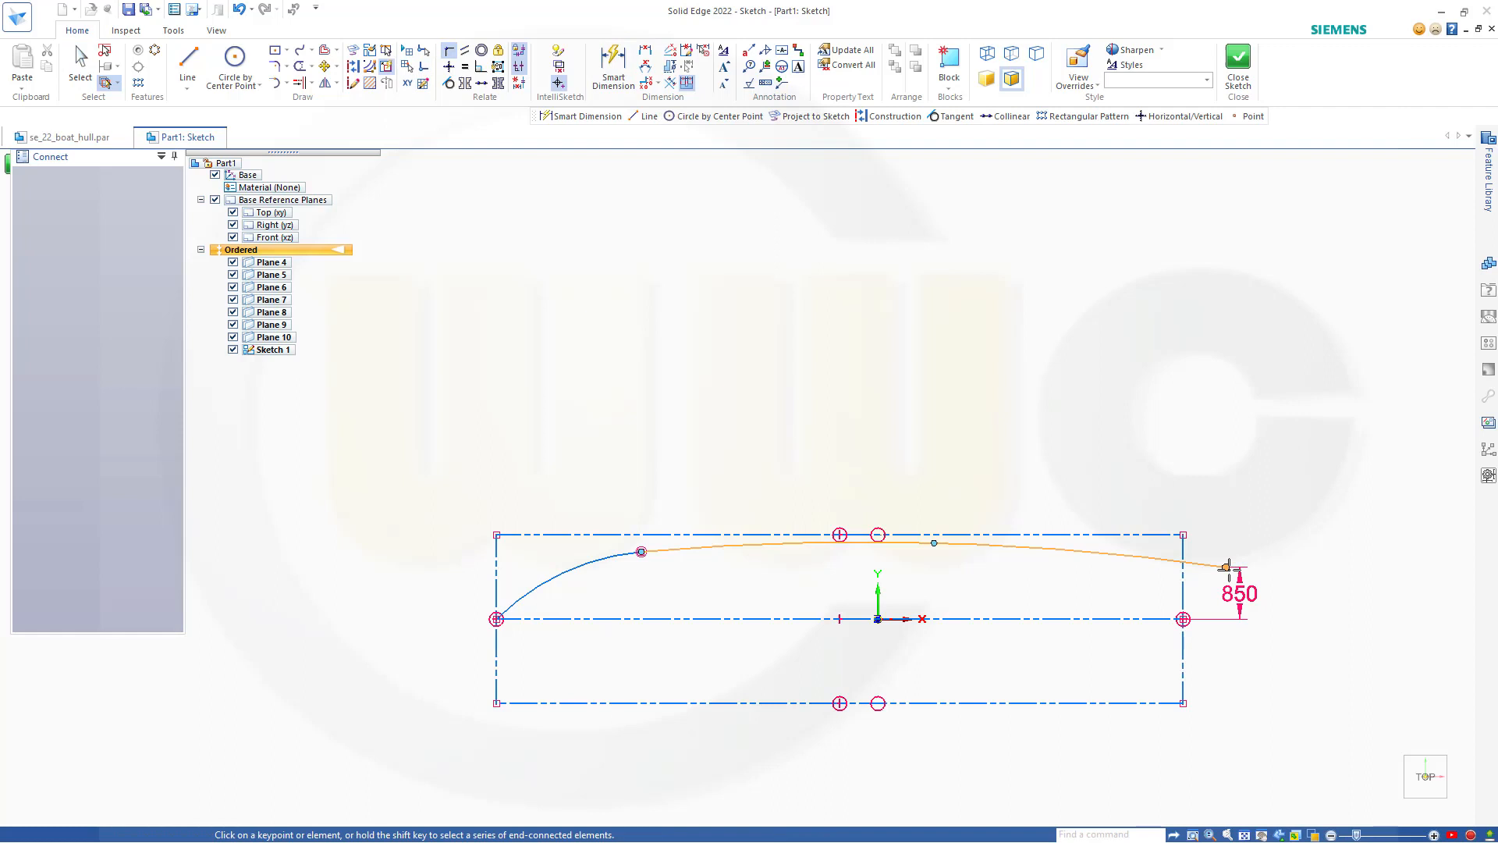
pyautogui.click(1185, 553)
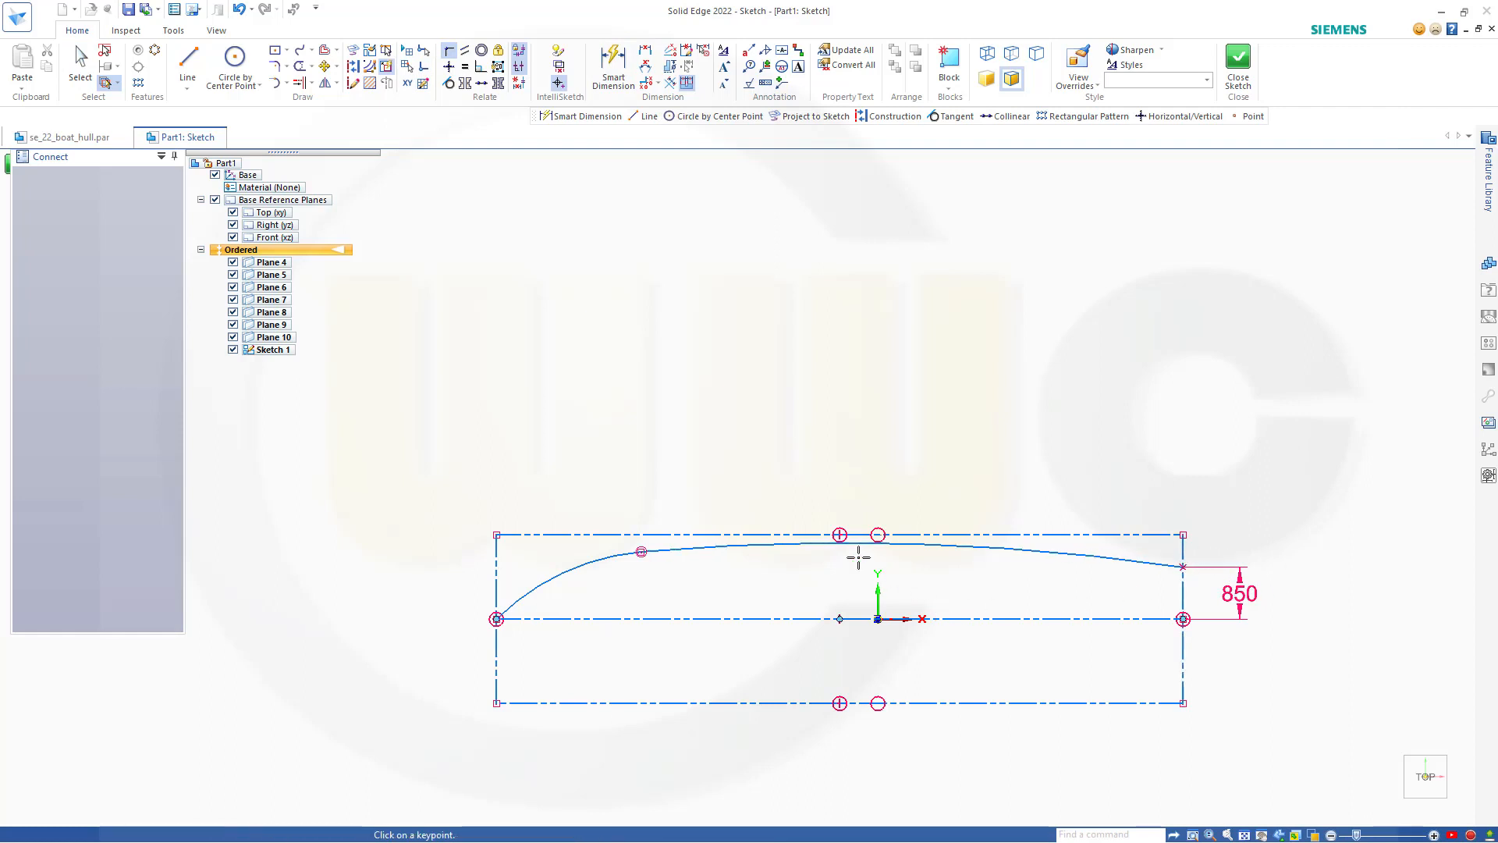
# Step: Add a radius dimension to the first arc at the bow and set it to 6500 mm
pyautogui.click(613, 68)
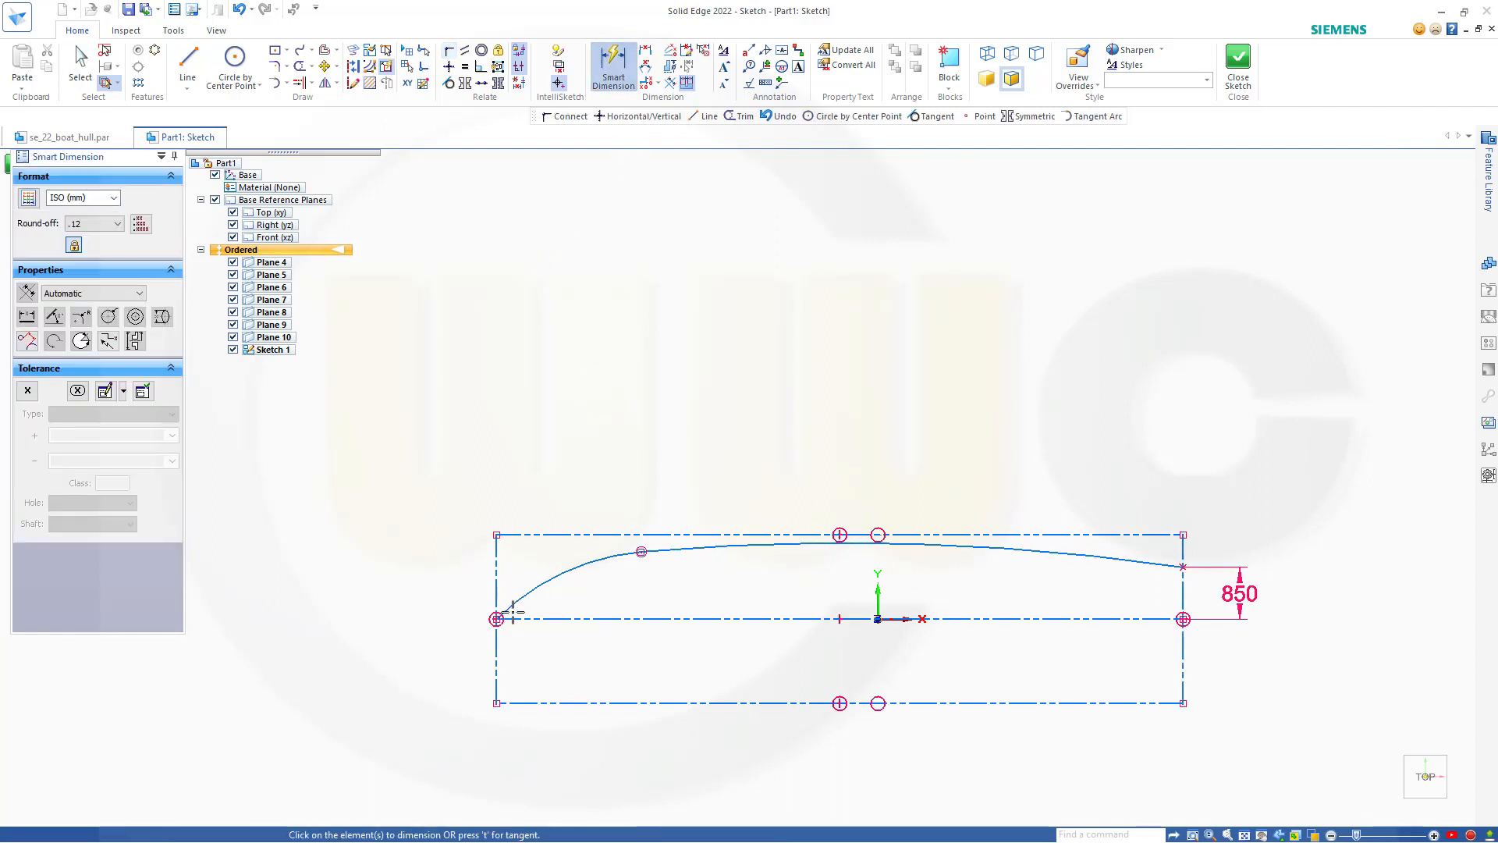
pyautogui.click(549, 582)
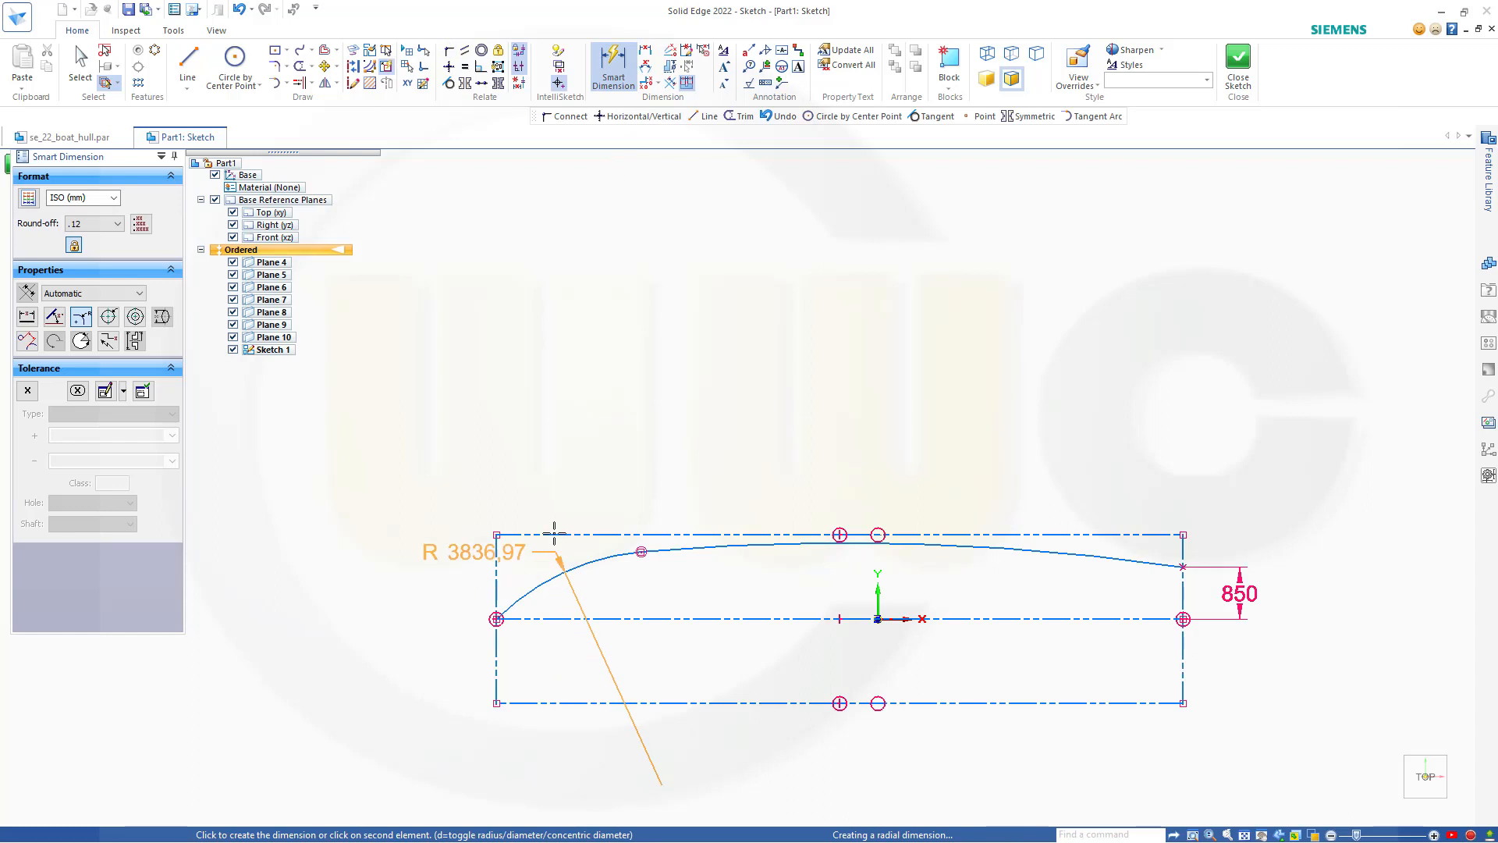
pyautogui.click(583, 600)
pyautogui.write('65')
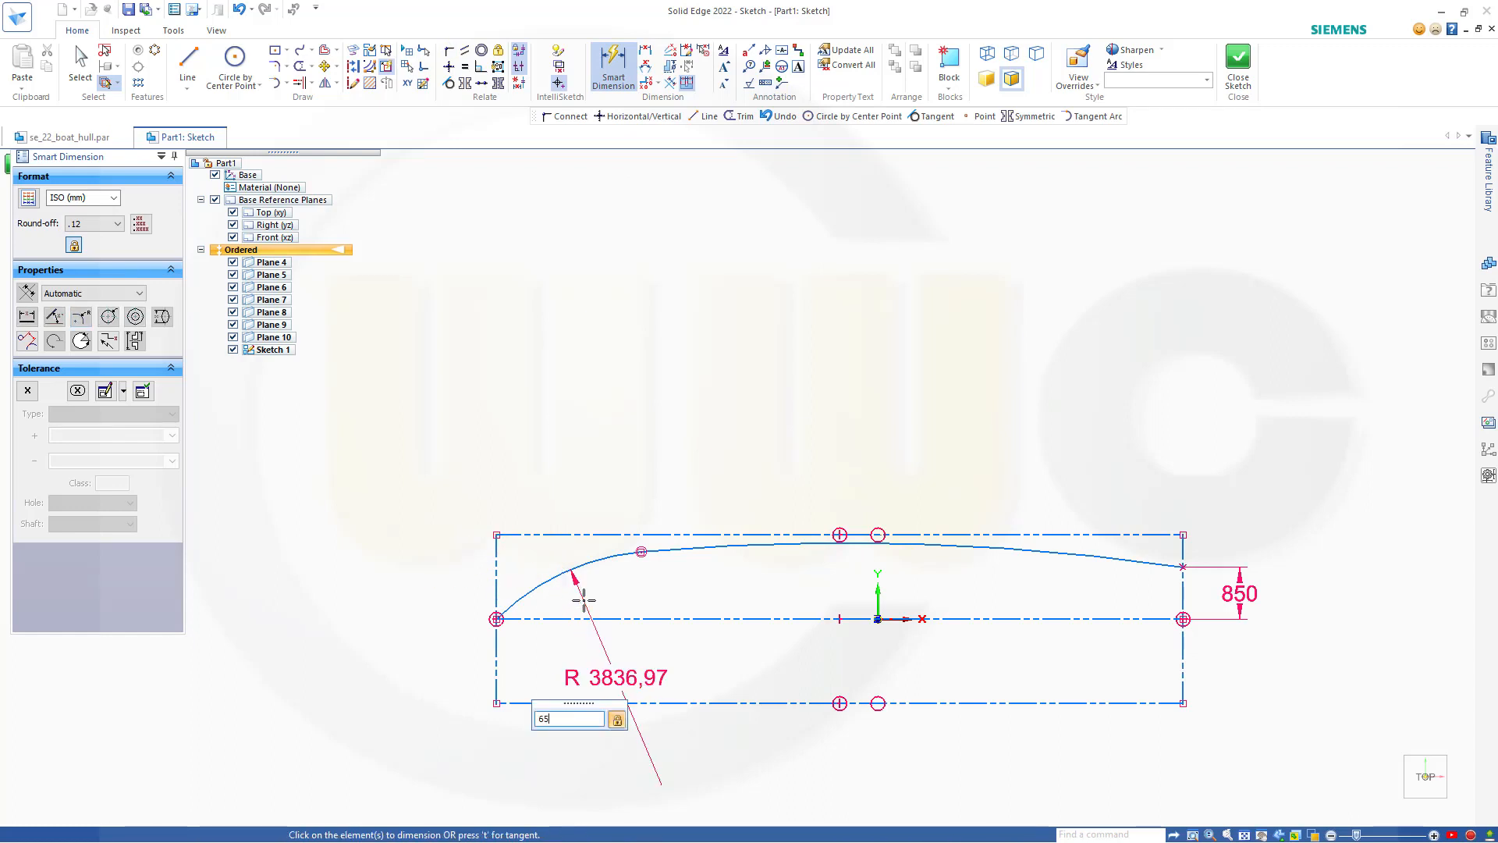
pyautogui.write('00')
pyautogui.press('Return')
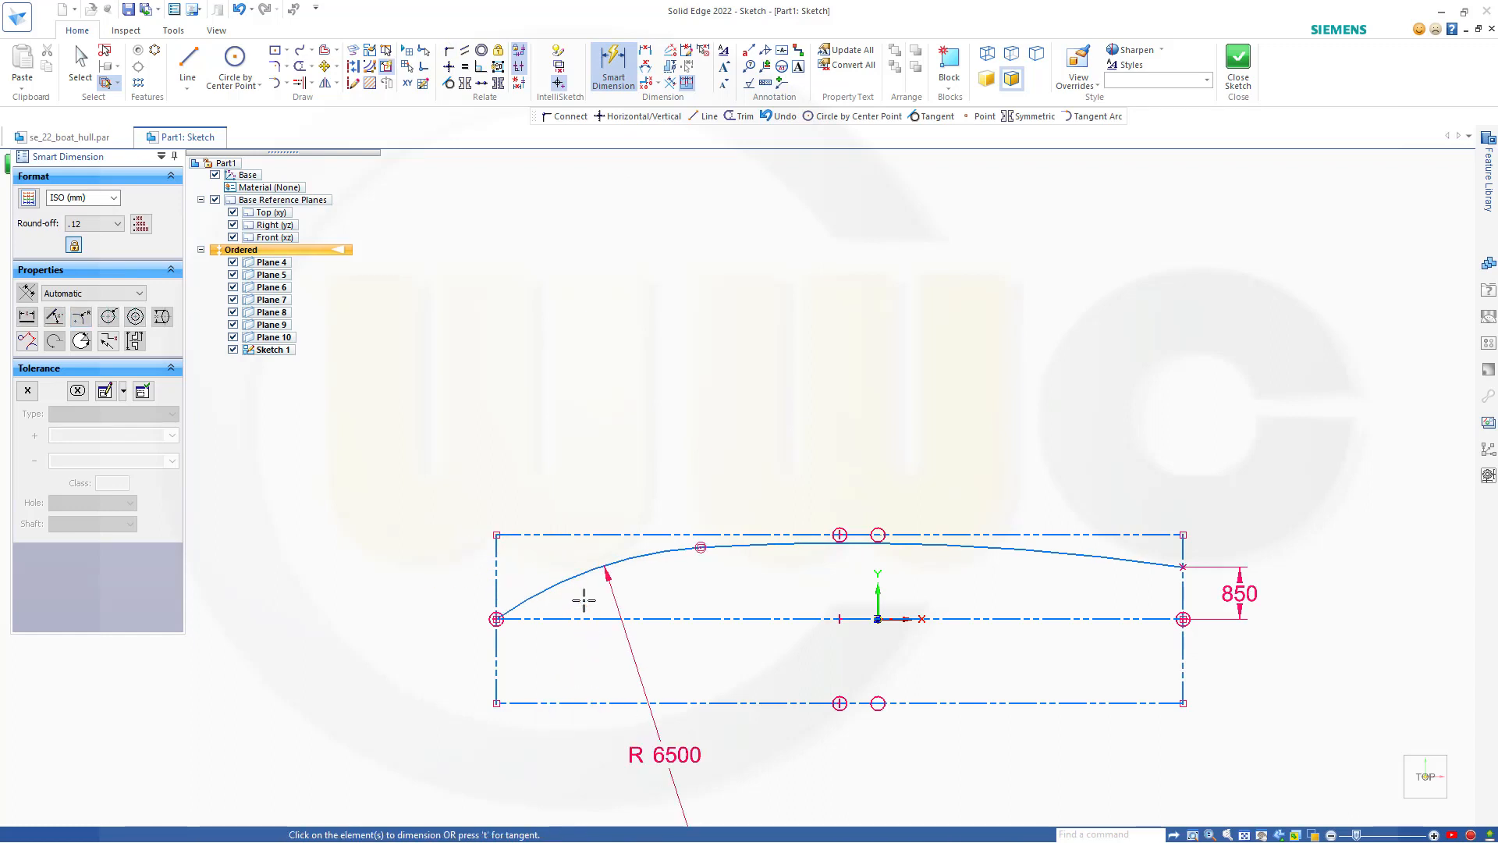
# Step: Add a radius dimension to the long second arc and set it to 30000 mm
pyautogui.click(955, 546)
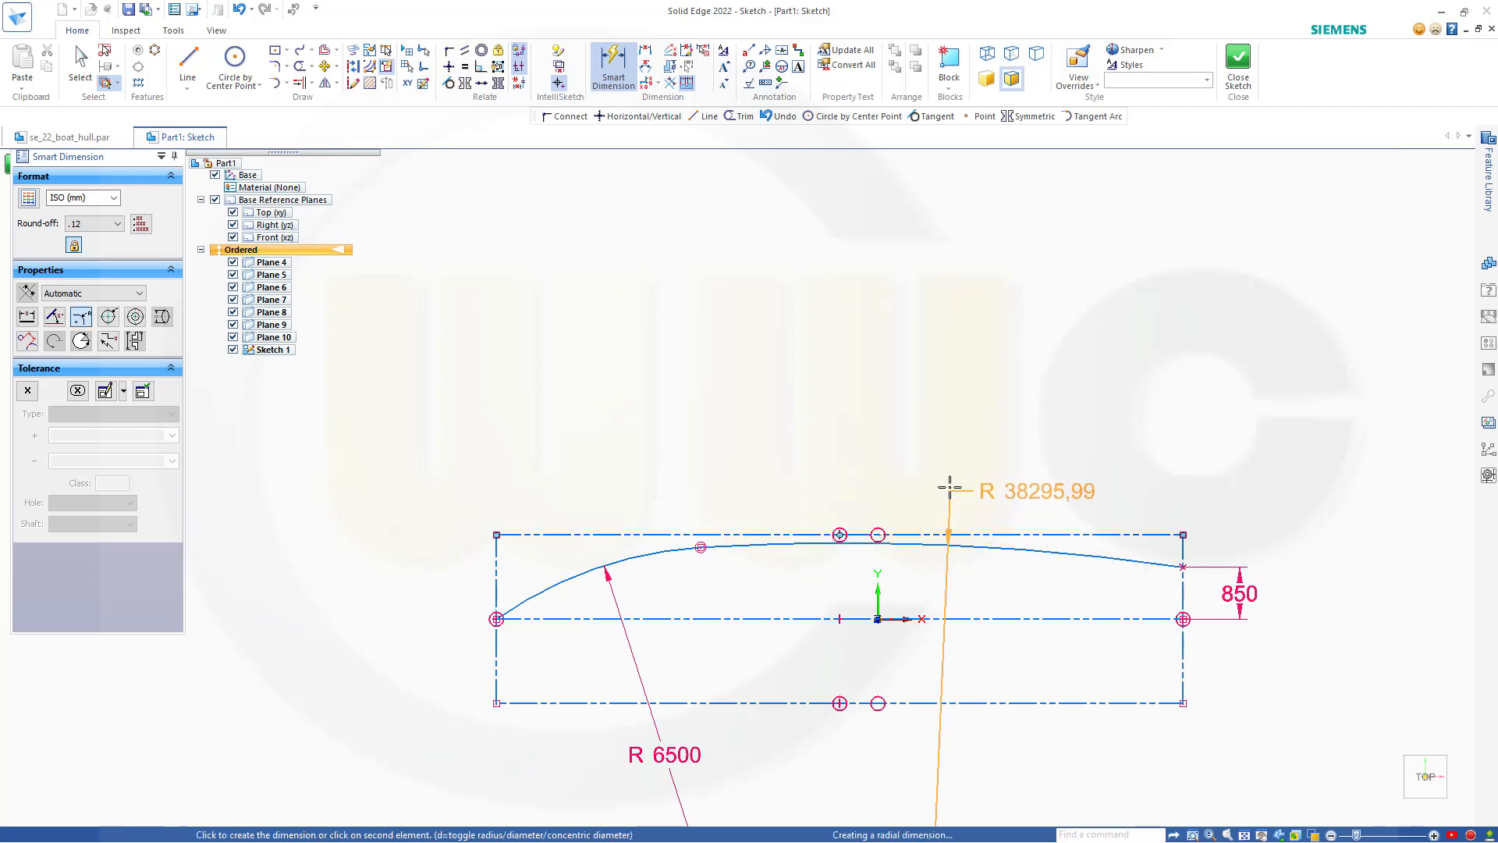
pyautogui.click(950, 486)
pyautogui.write('30')
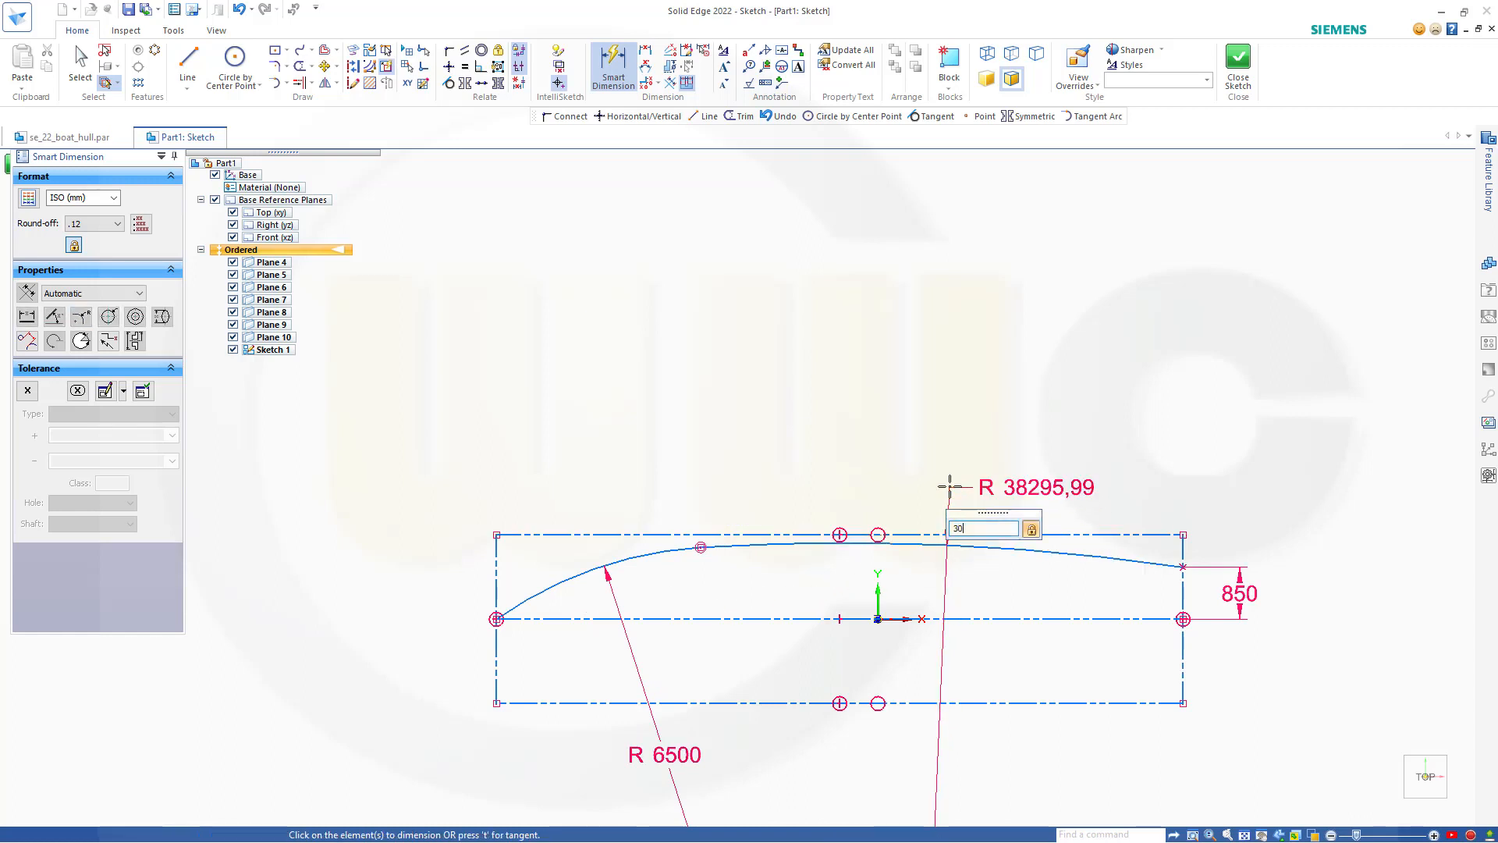
pyautogui.write('000')
pyautogui.press('Return')
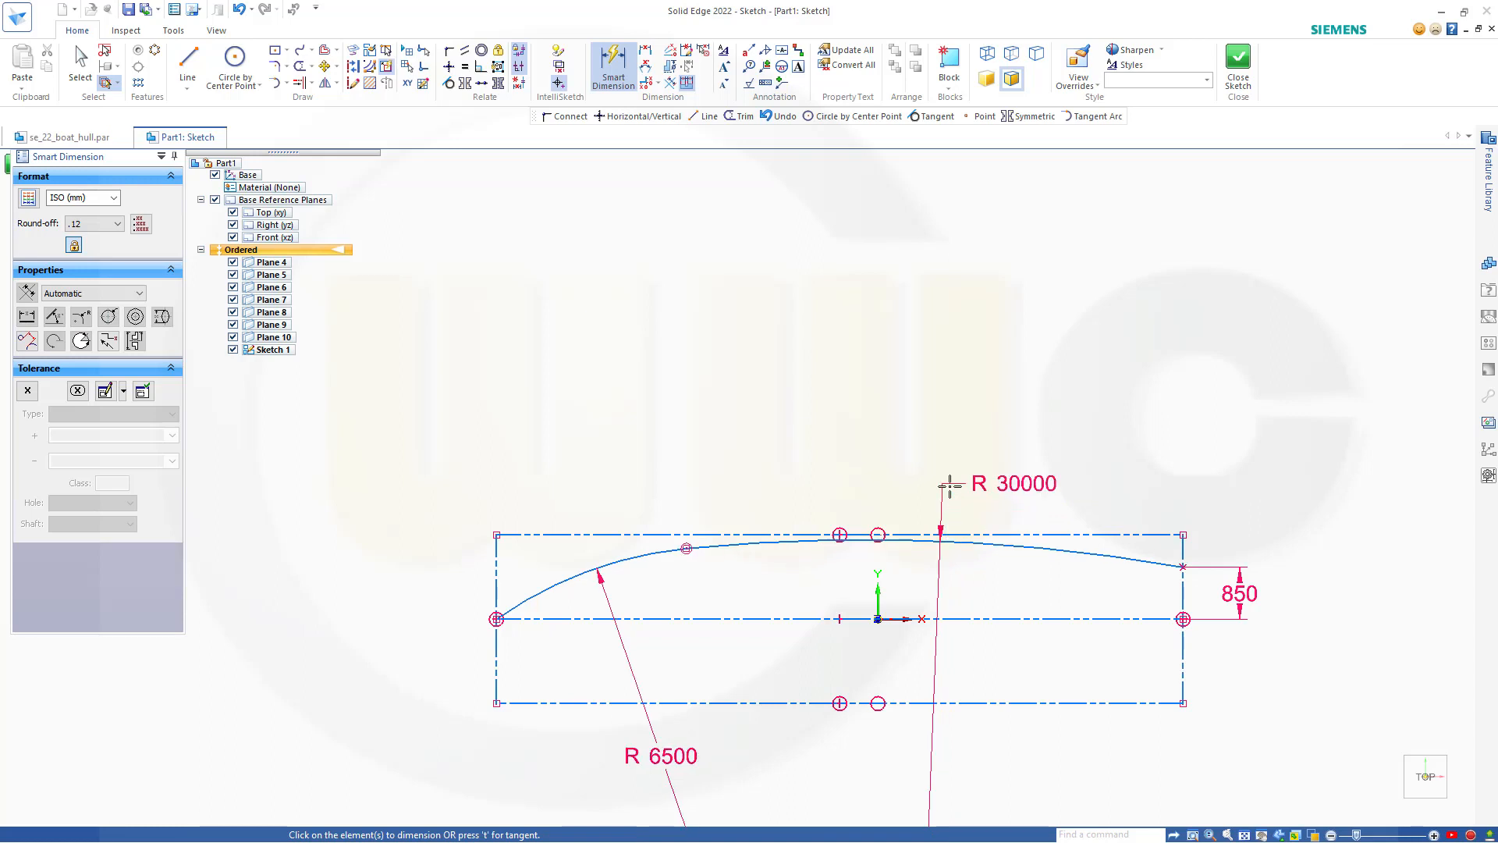
pyautogui.press('Escape')
# Step: Make the R 30000 arc tangent to the construction rectangle's upper edge
pyautogui.click(449, 83)
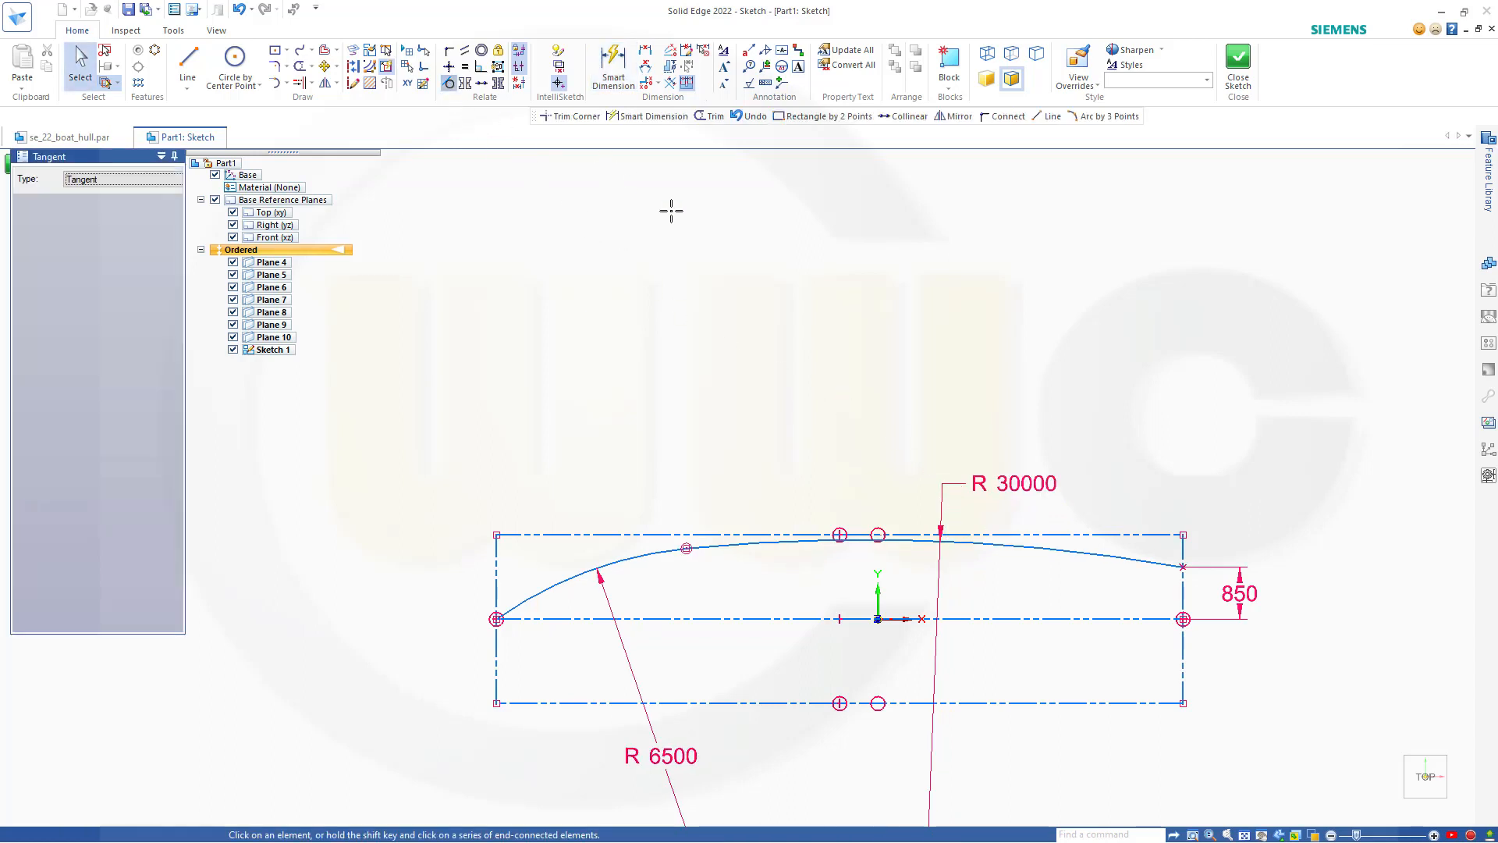
pyautogui.click(751, 534)
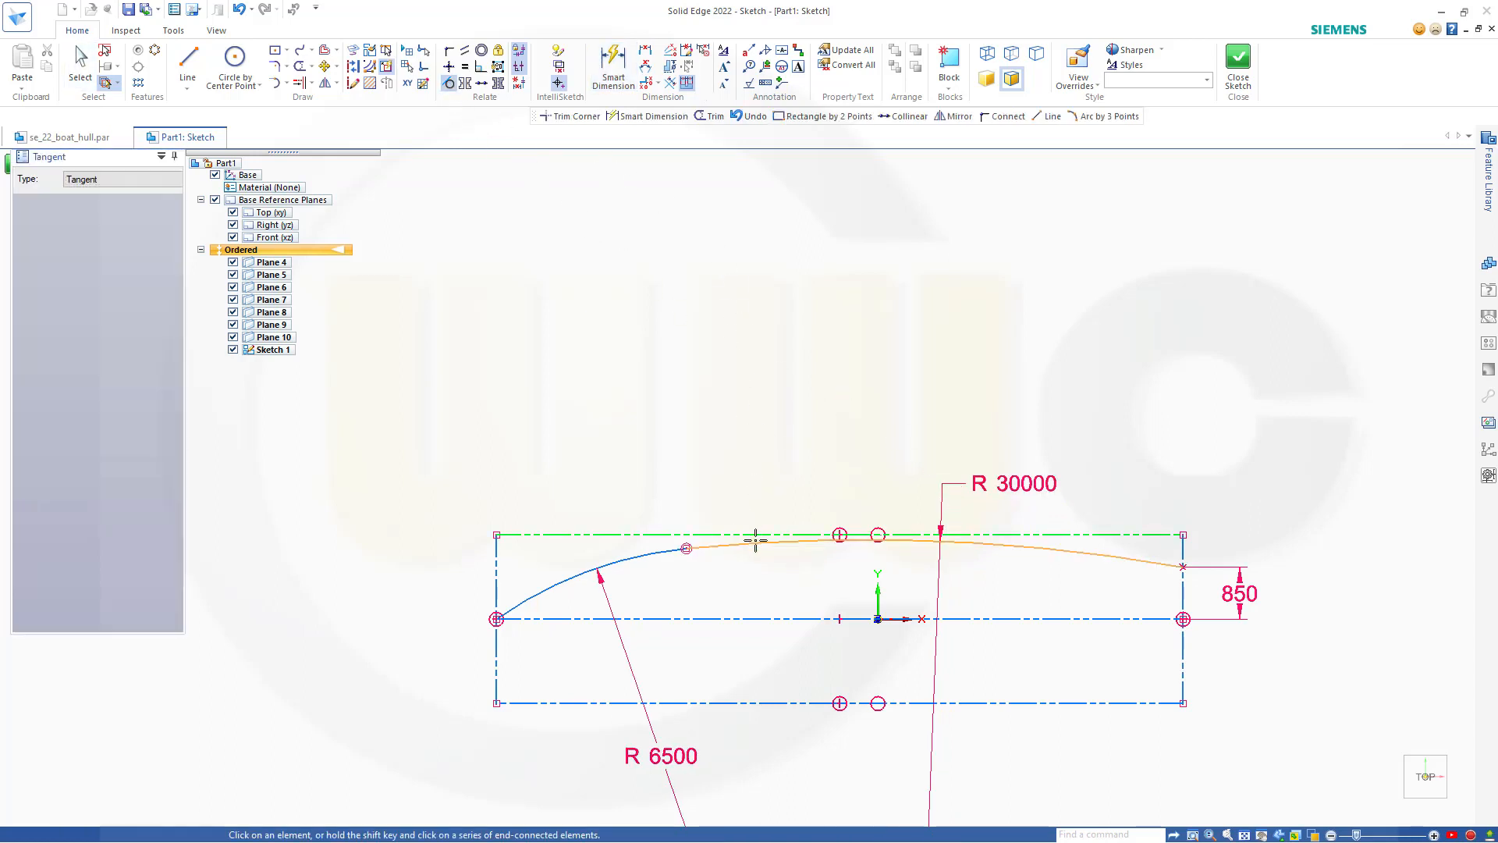
pyautogui.click(752, 537)
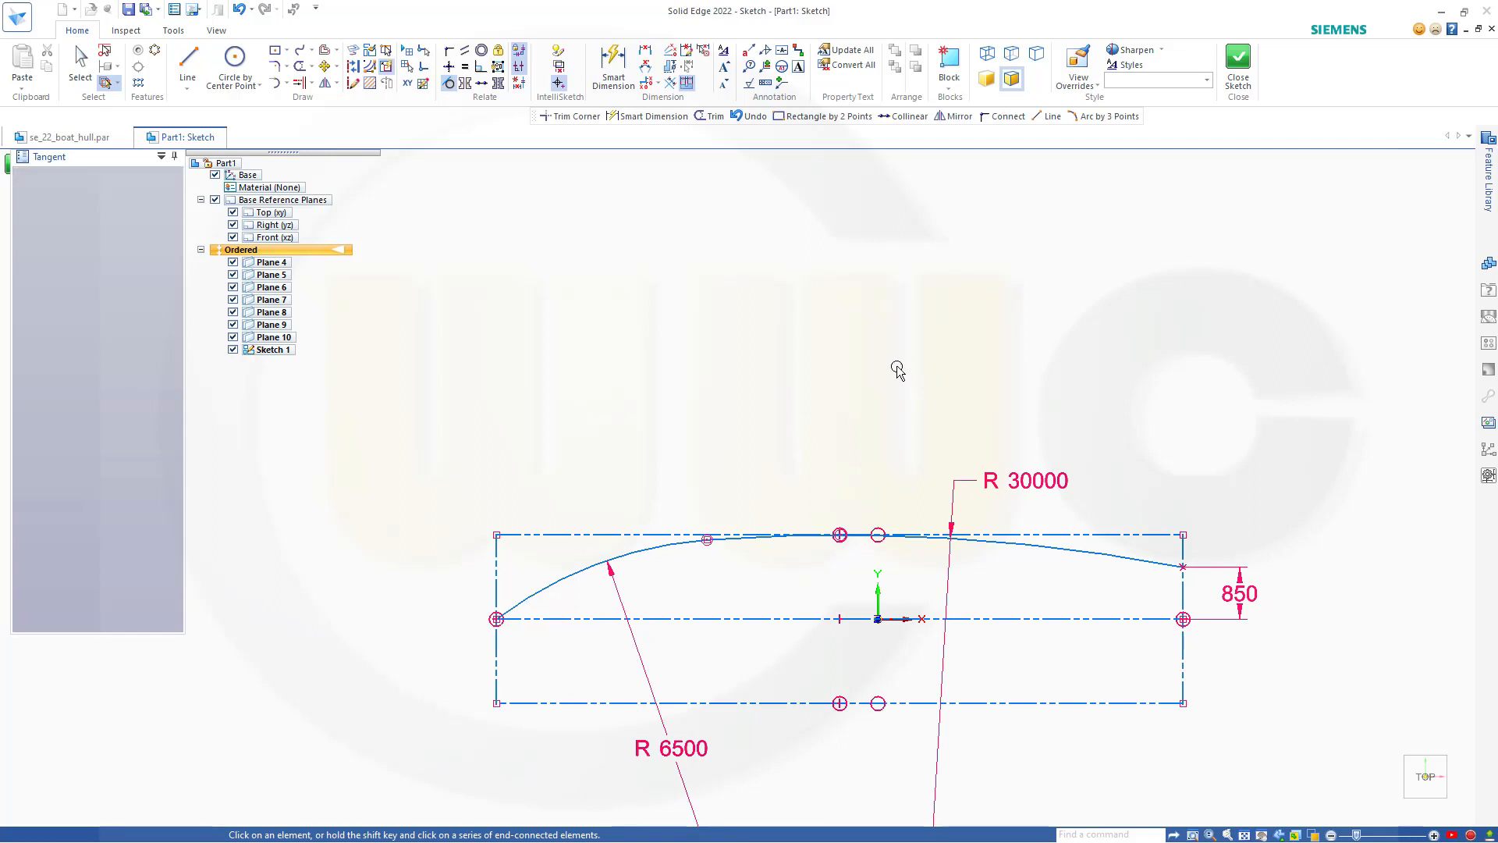
pyautogui.press('Escape')
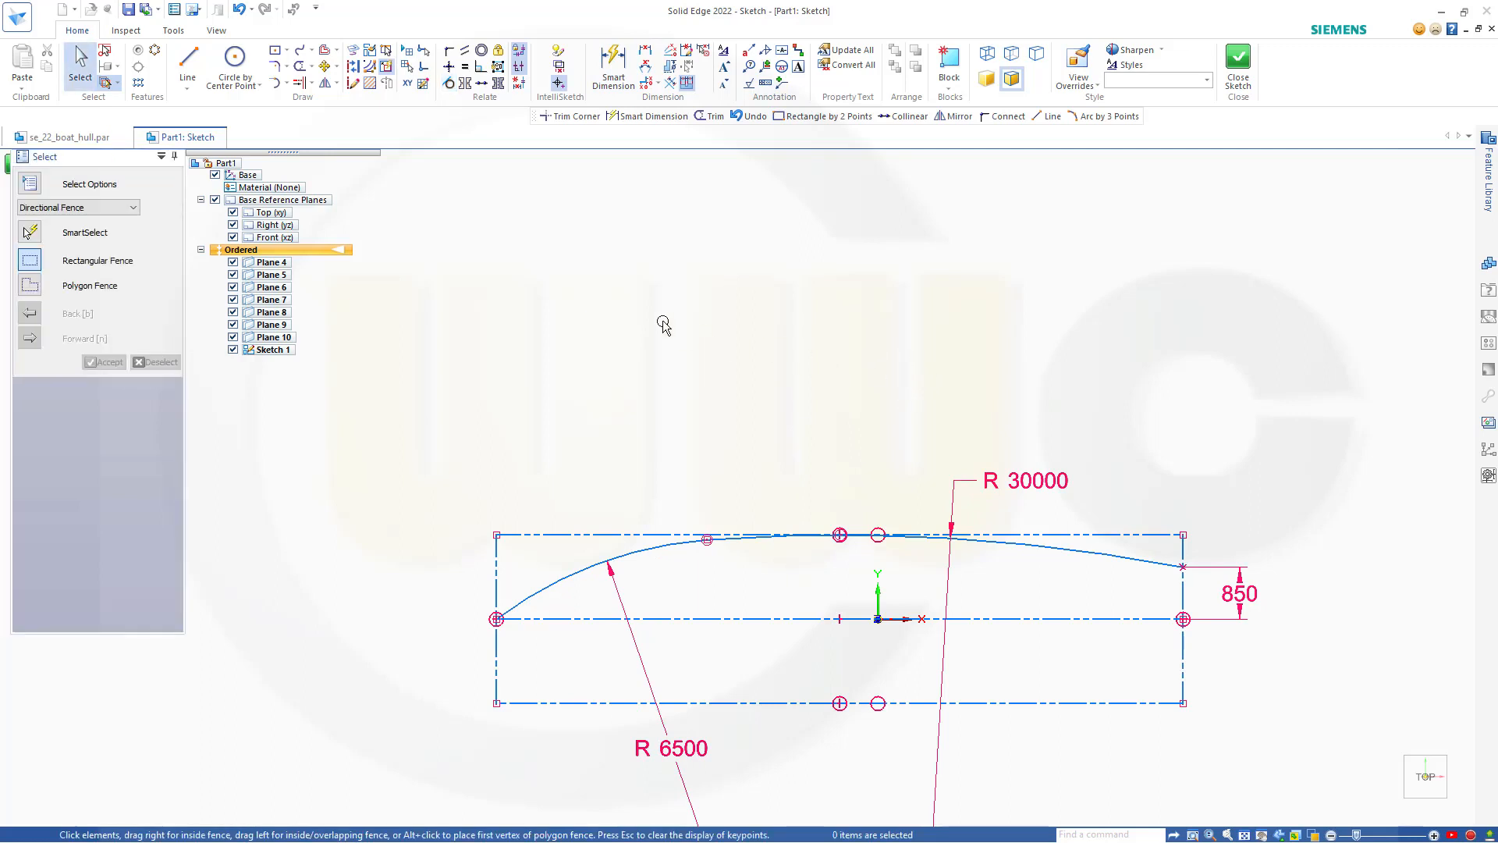
# Step: Mirror a copy of both hull arcs about the horizontal centreline, from its left end to its right end
pyautogui.click(548, 576)
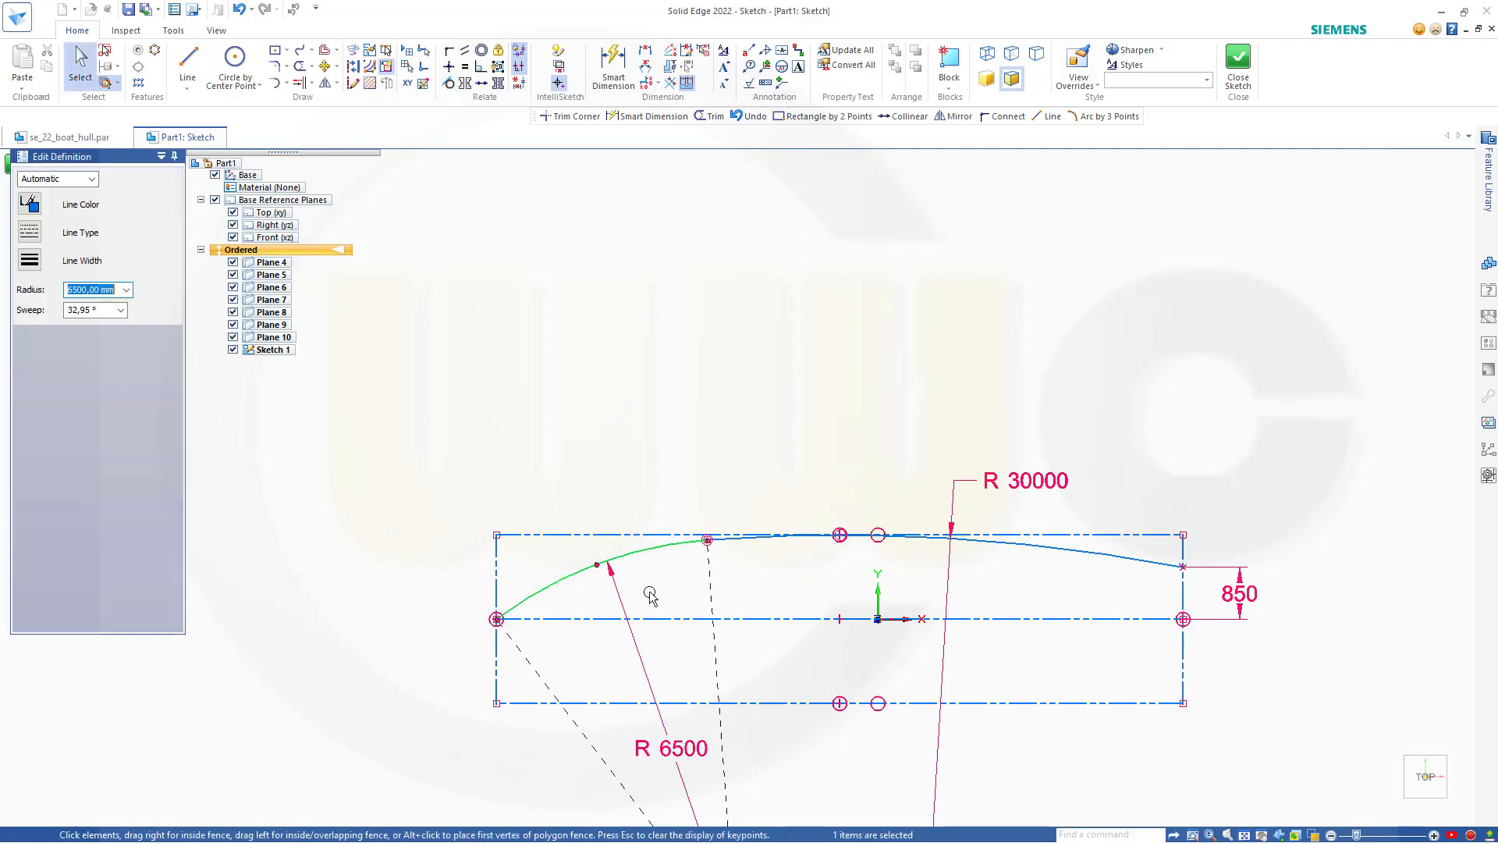
pyautogui.keyDown('ctrl'); pyautogui.click(1104, 556); pyautogui.keyUp('ctrl')
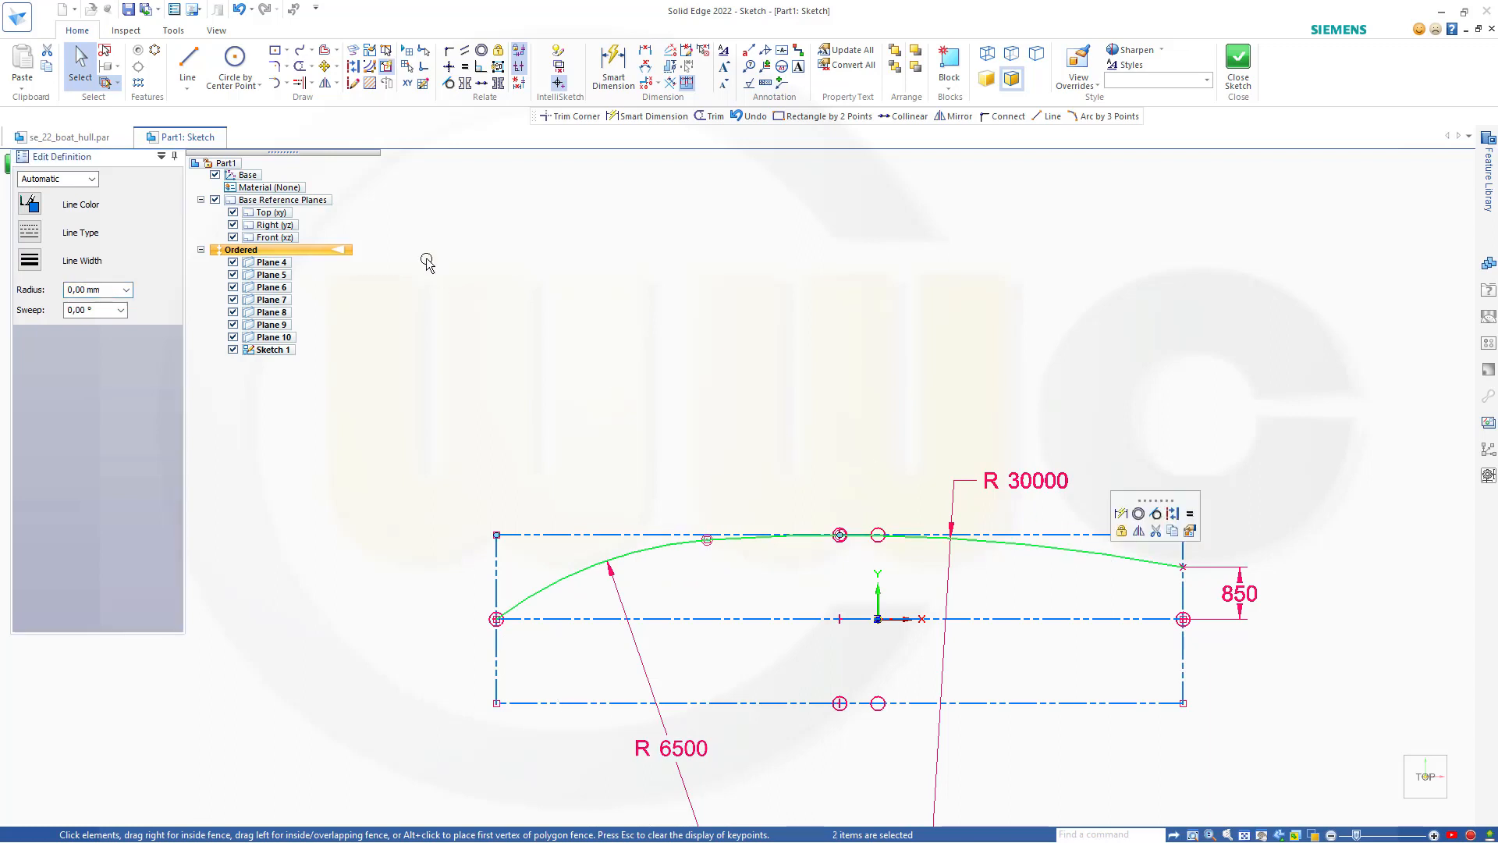
pyautogui.click(324, 83)
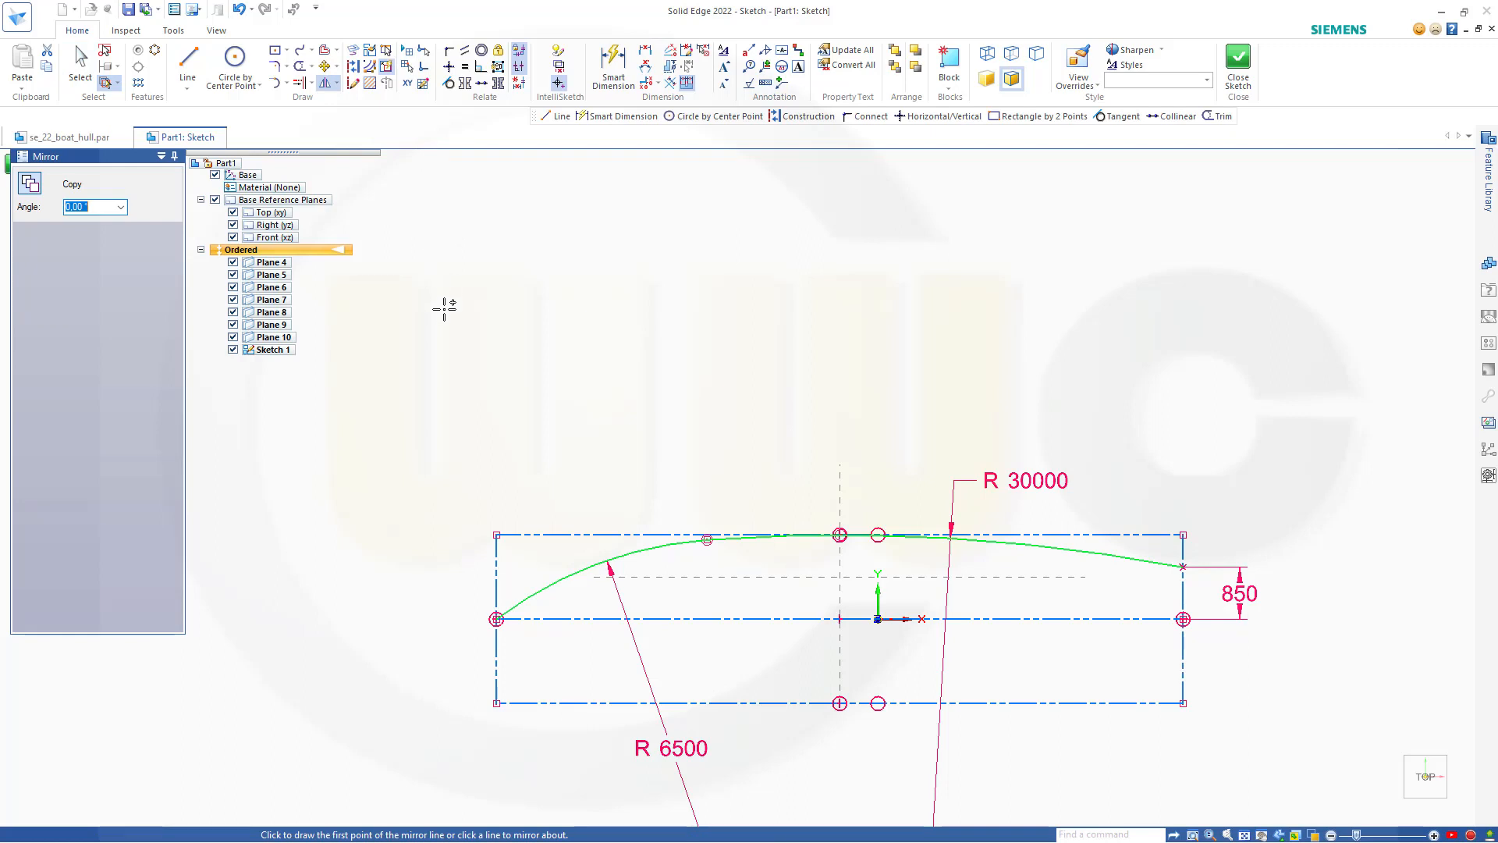
pyautogui.click(496, 619)
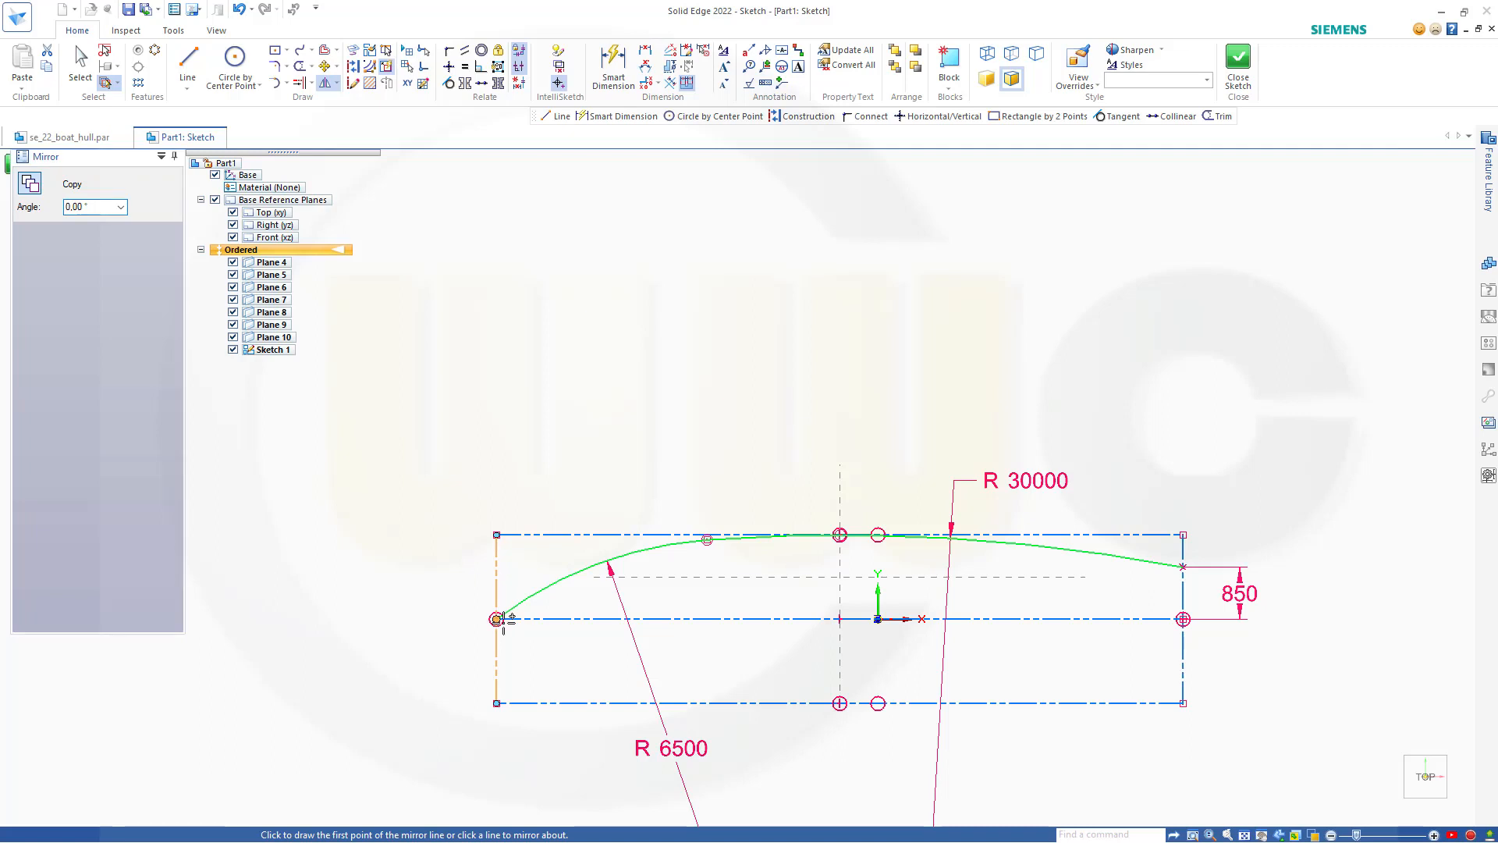
pyautogui.click(1183, 618)
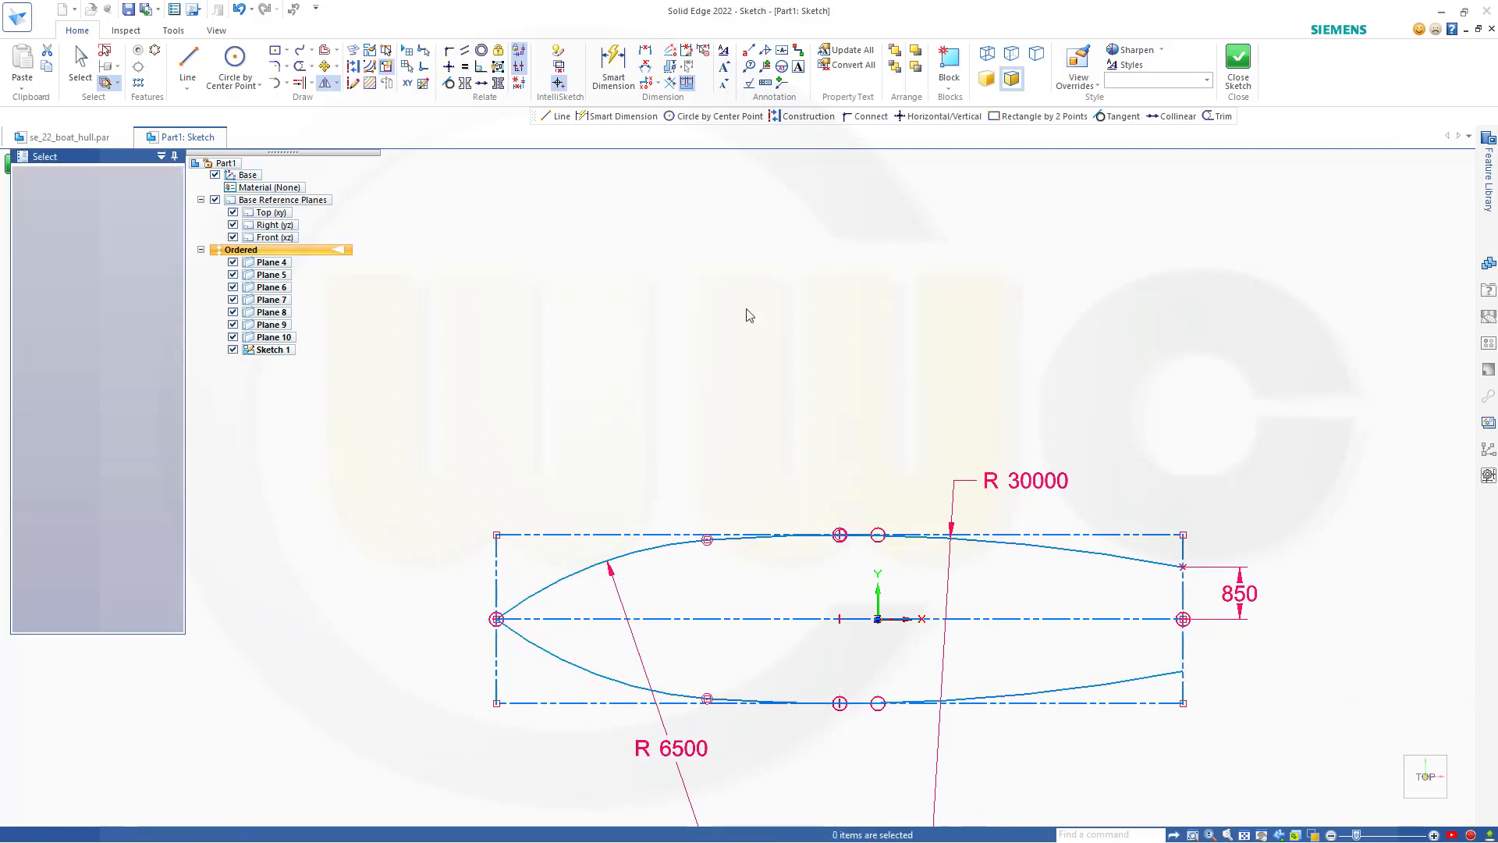
# Step: Close the hull outline with a vertical line between the two arc ends on the rectangle's right edge, and finish the sketch
pyautogui.press('l')
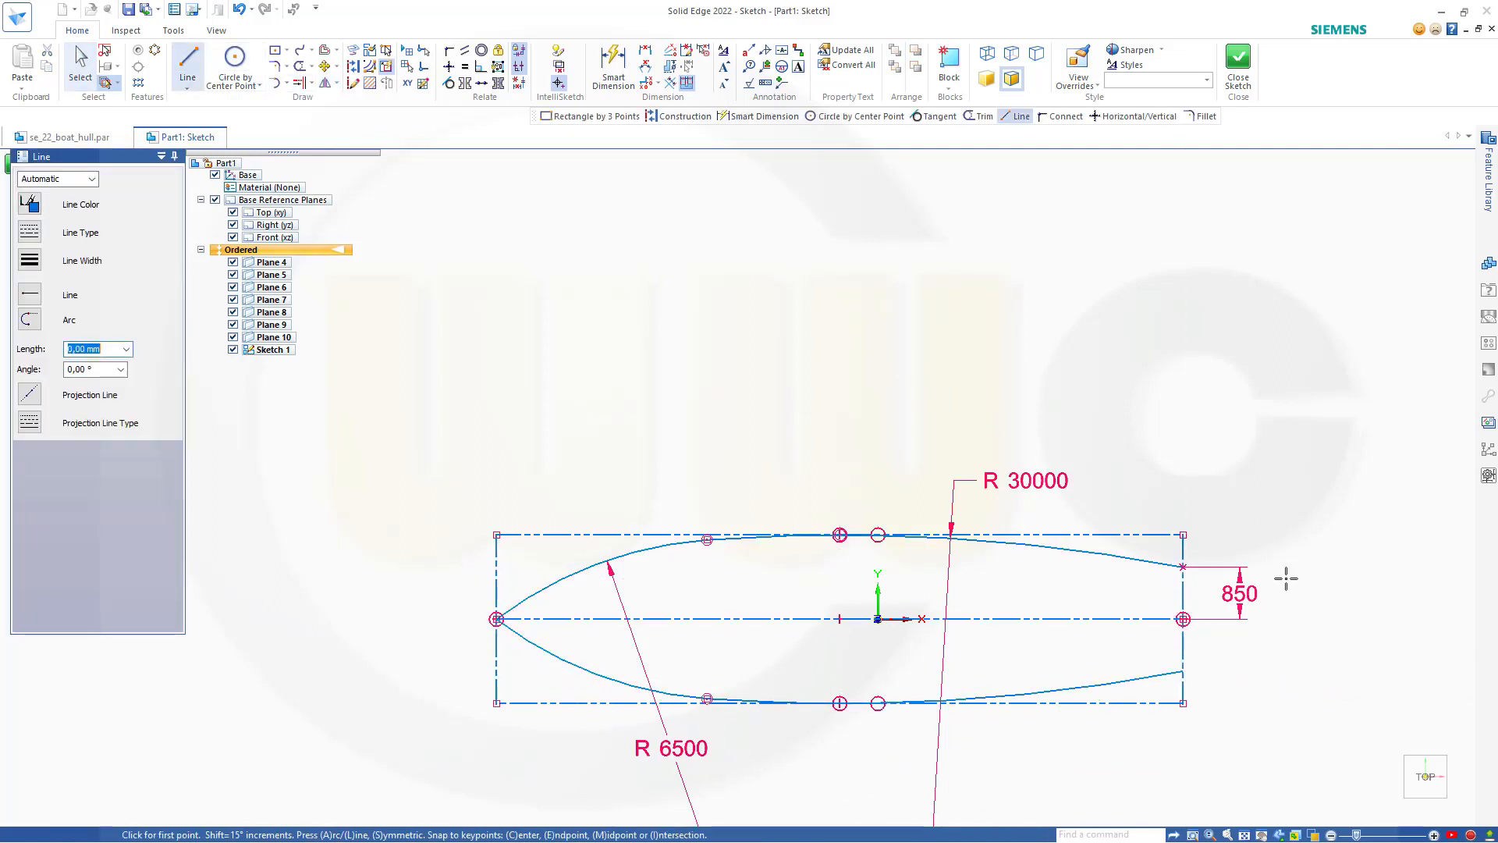
pyautogui.click(1183, 567)
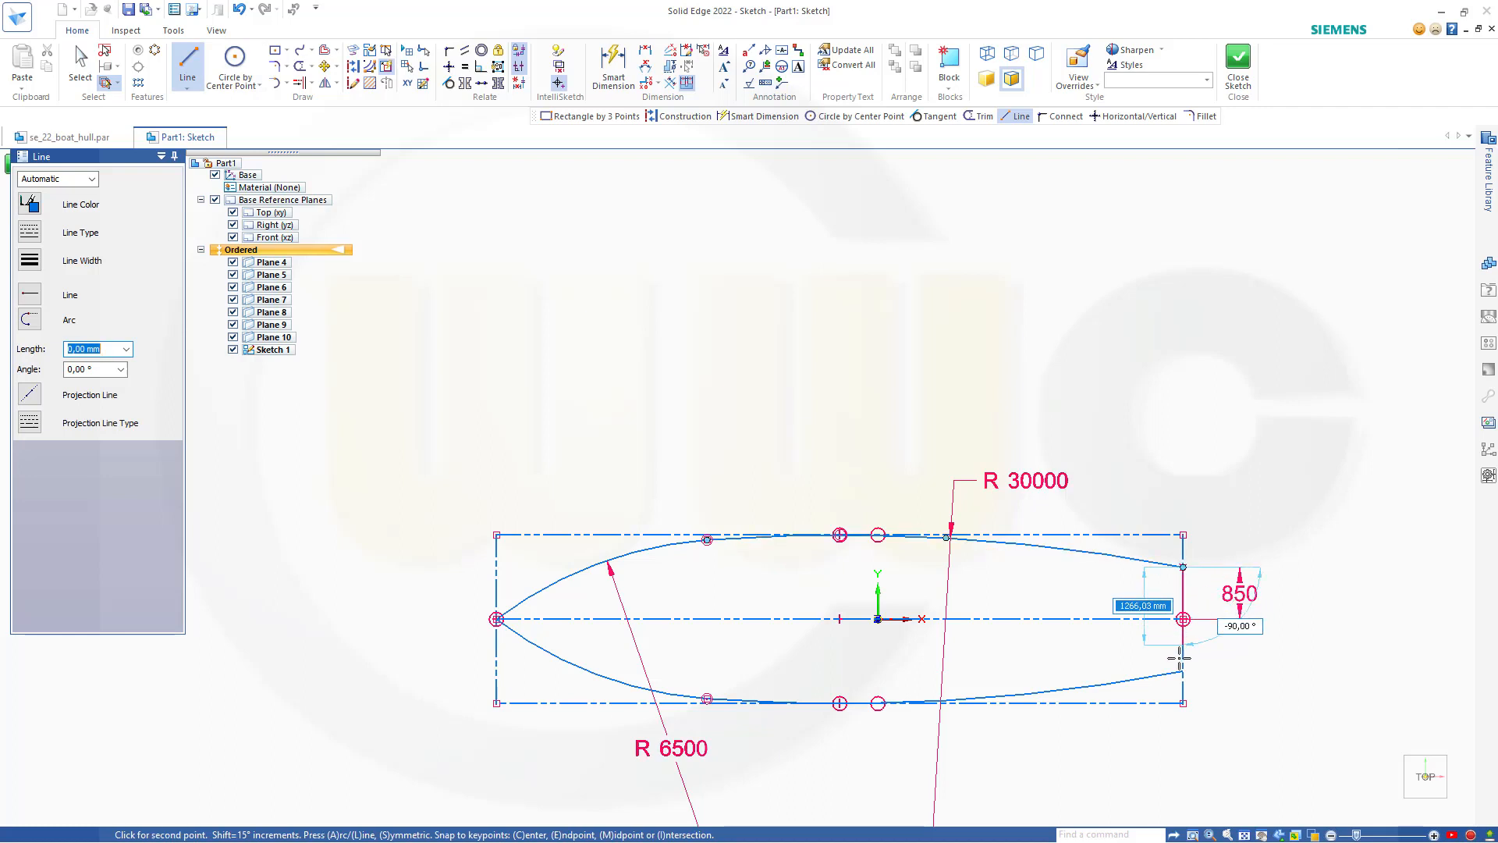
pyautogui.click(1183, 671)
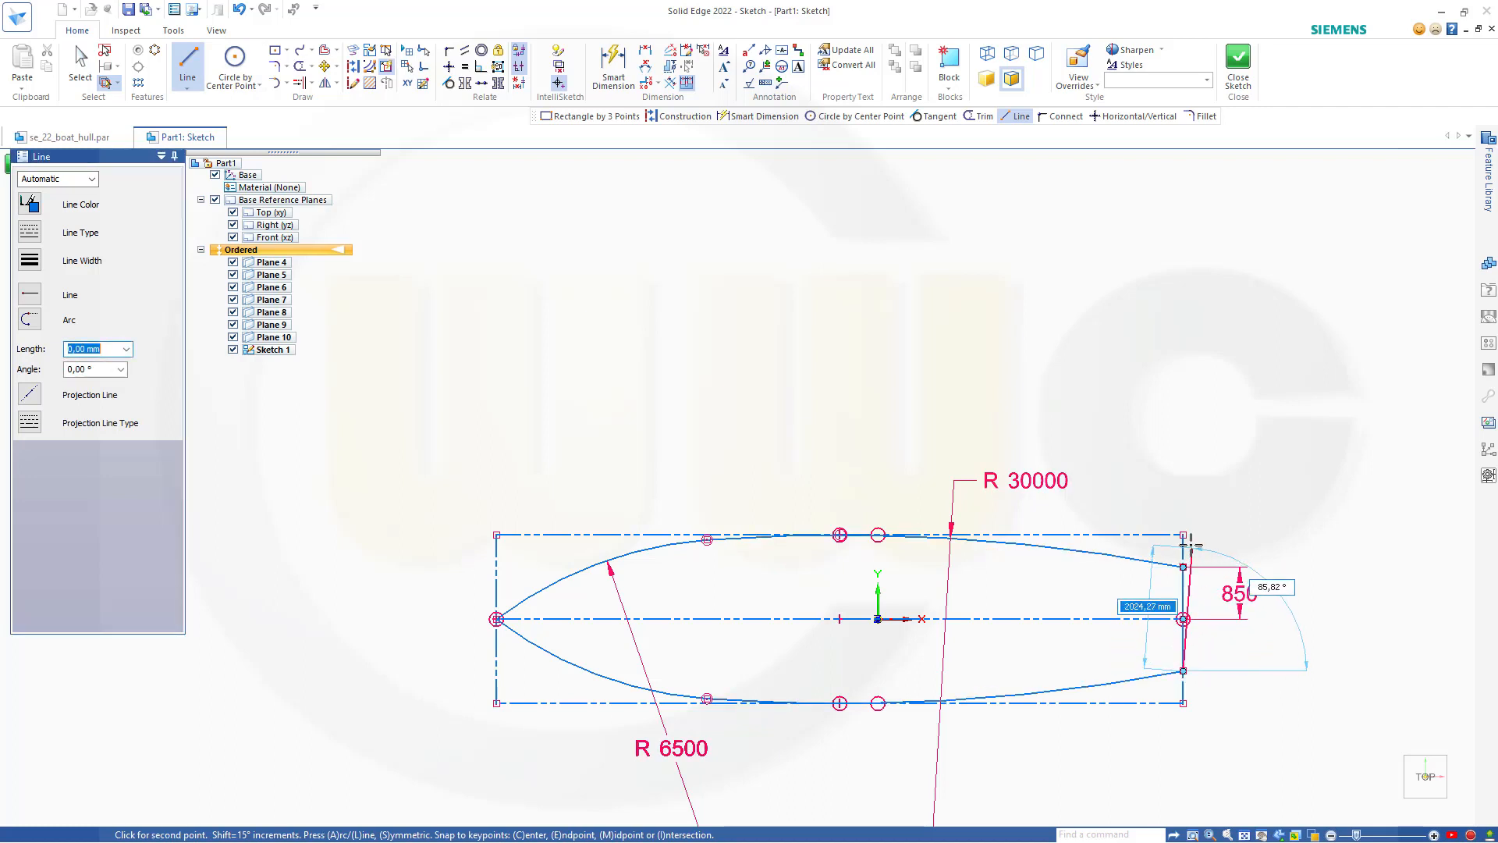
pyautogui.press('Escape')
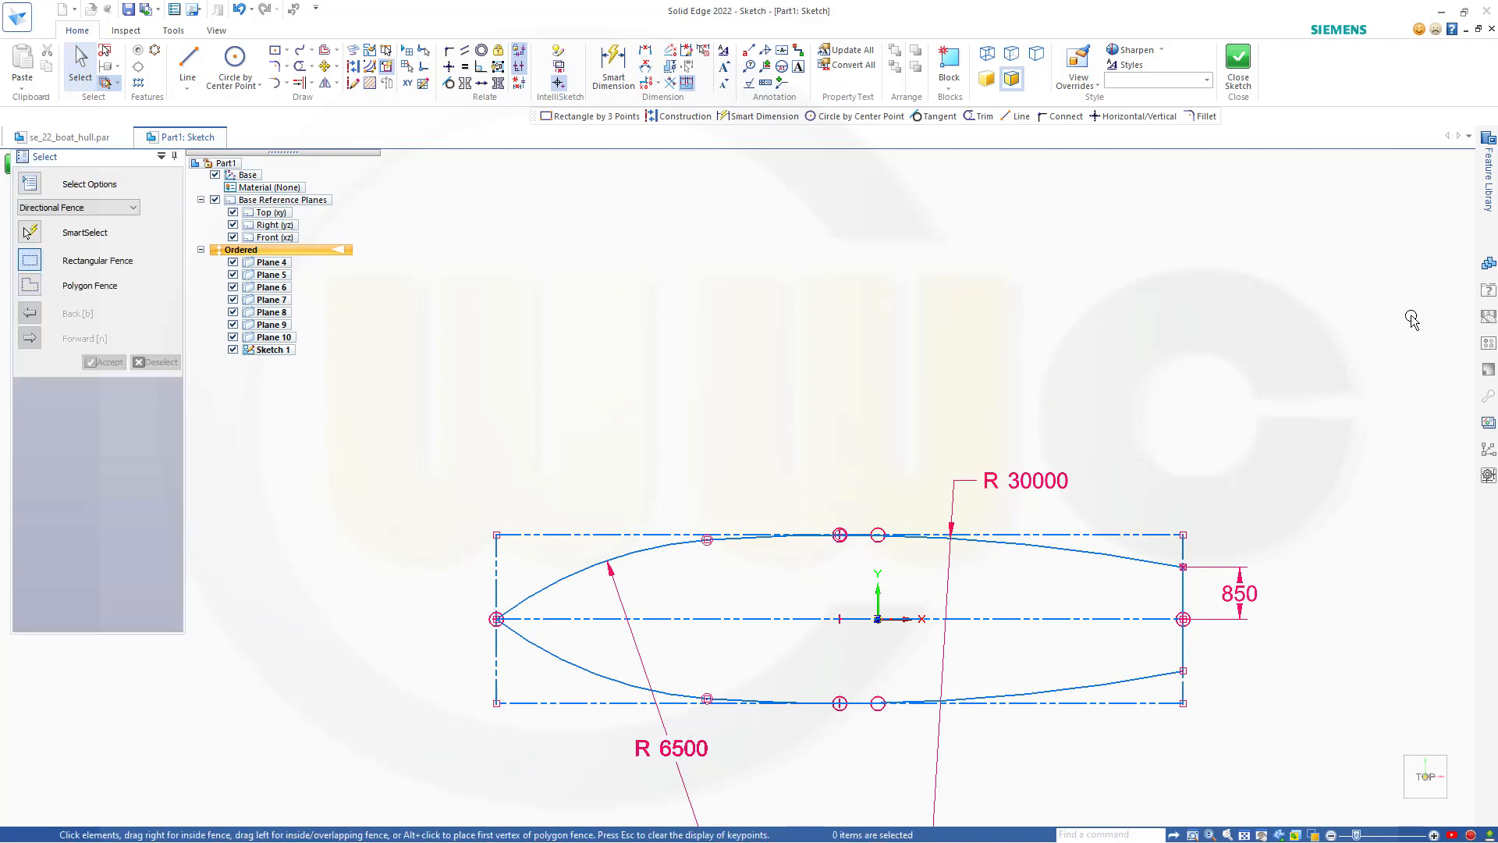
pyautogui.click(1238, 61)
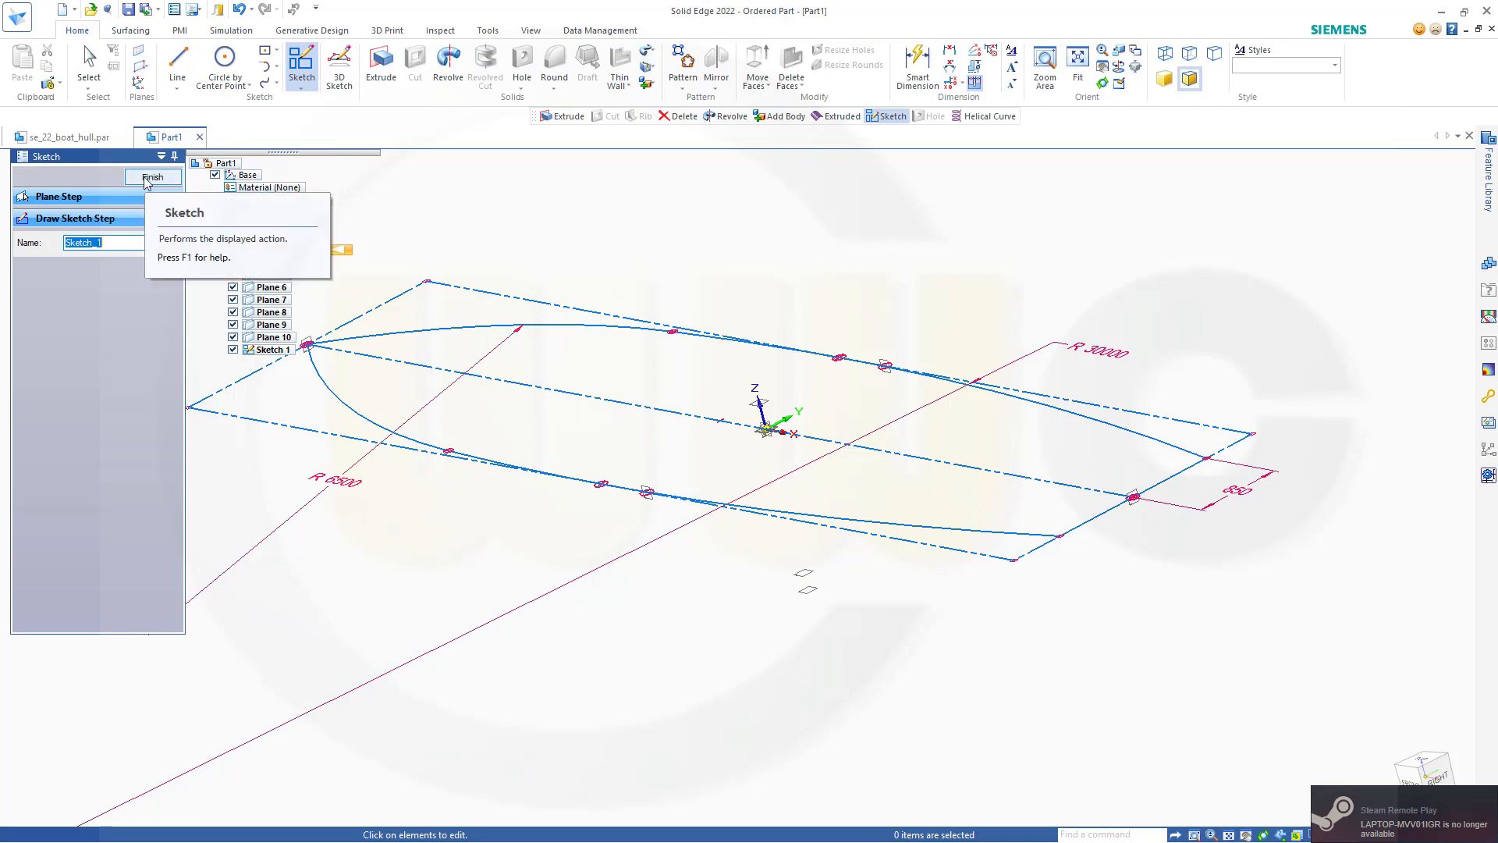
pyautogui.click(173, 175)
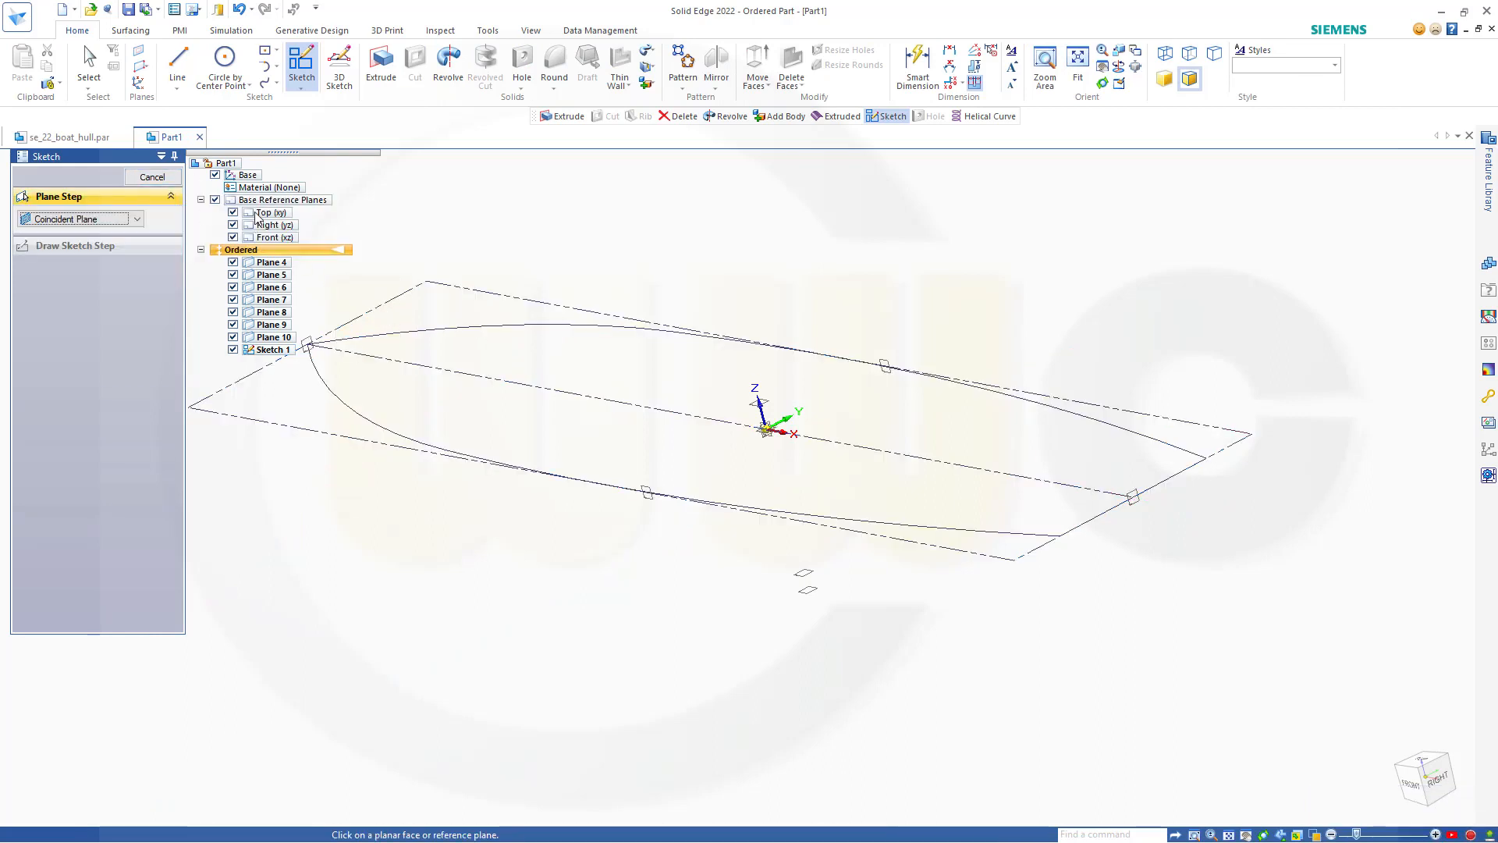
# Step: Set up an extrusion of the closed hull outline with a non-symmetric extent in From/To mode
pyautogui.click(380, 67)
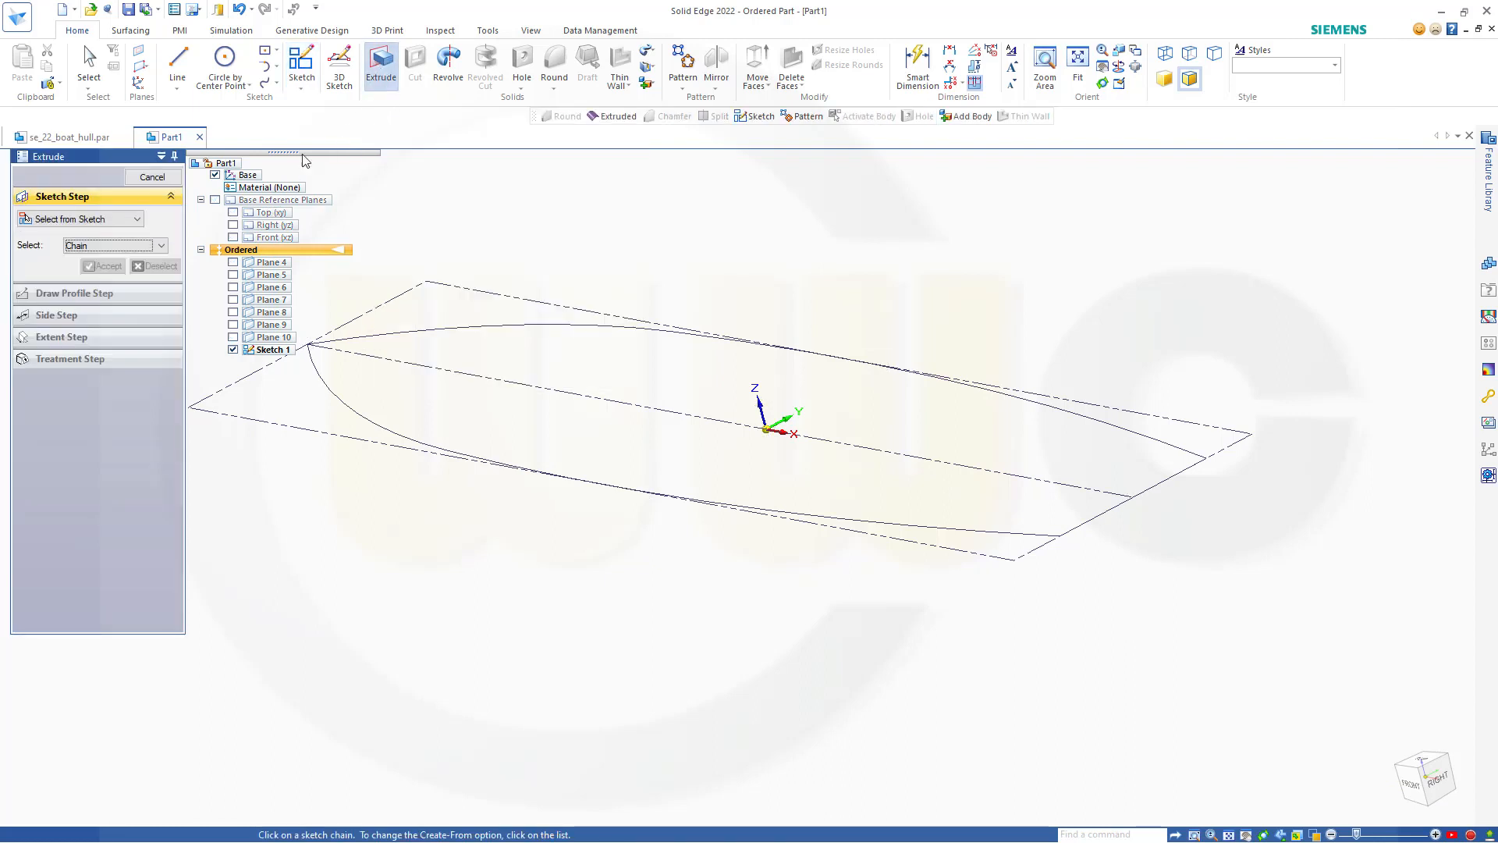
pyautogui.click(345, 406)
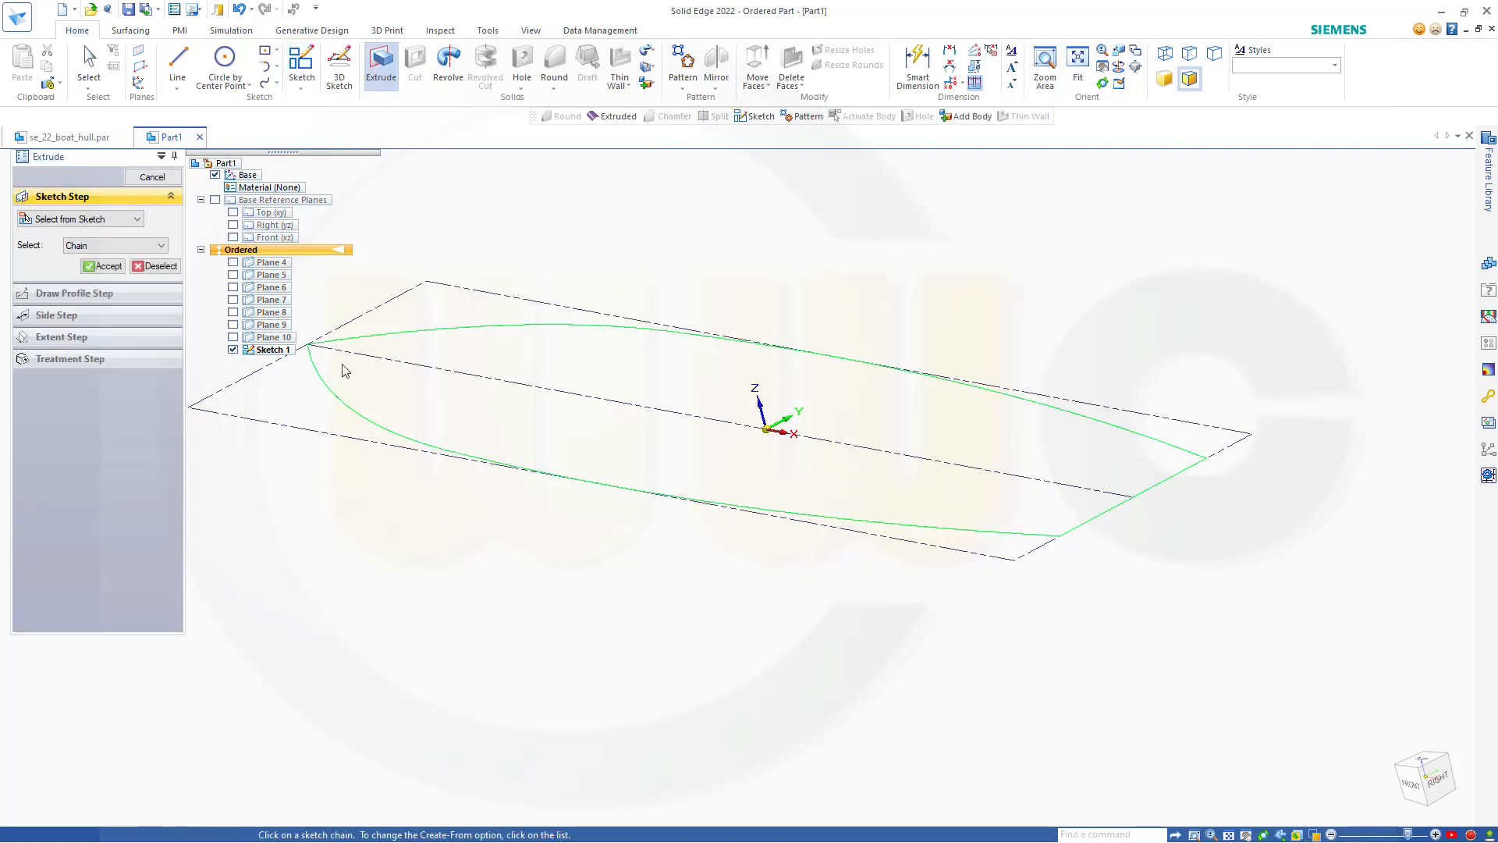
pyautogui.click(106, 267)
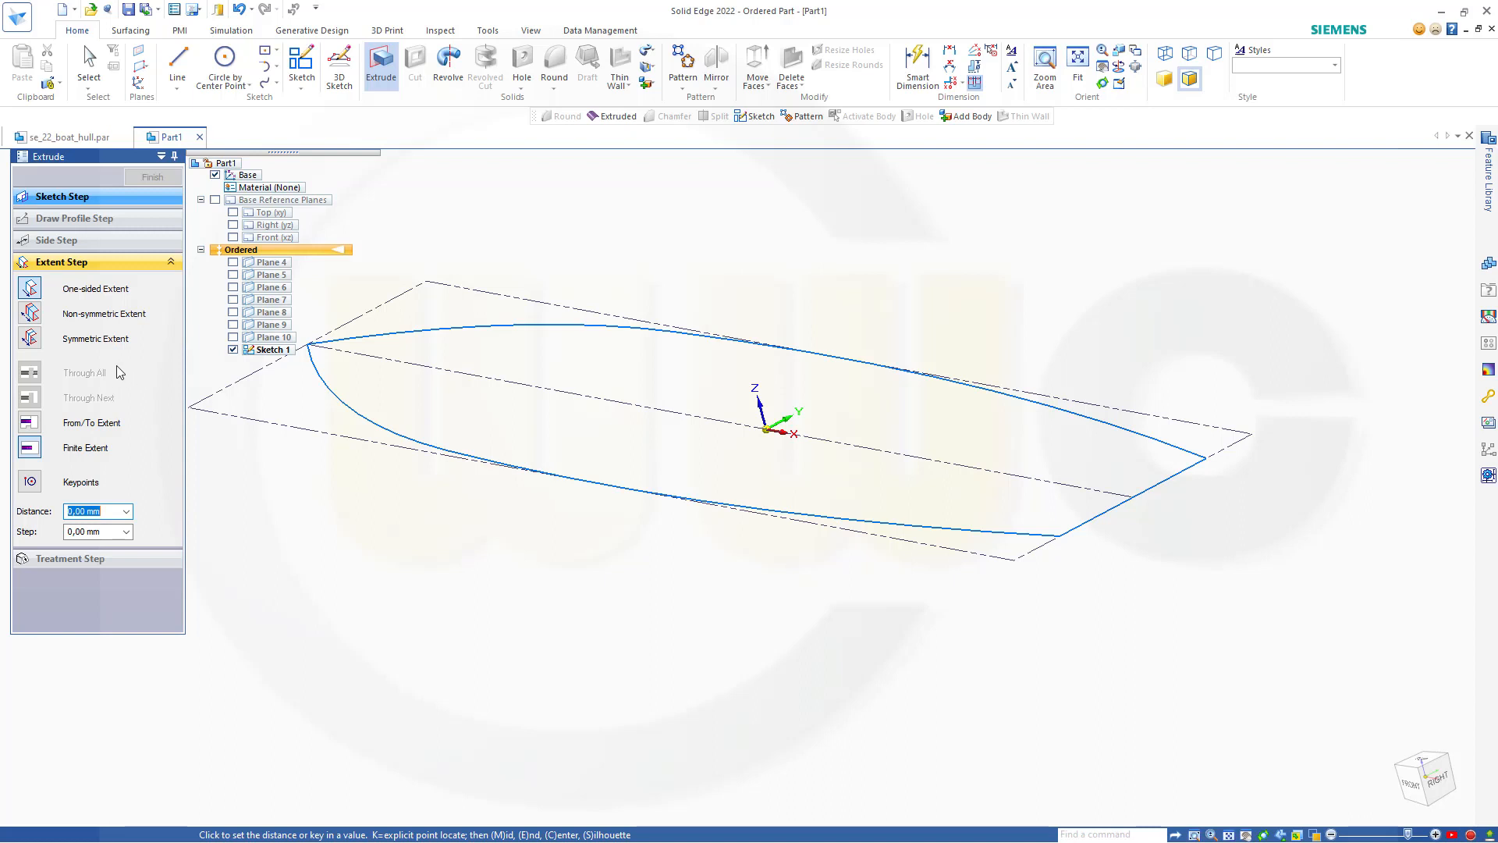
pyautogui.click(29, 313)
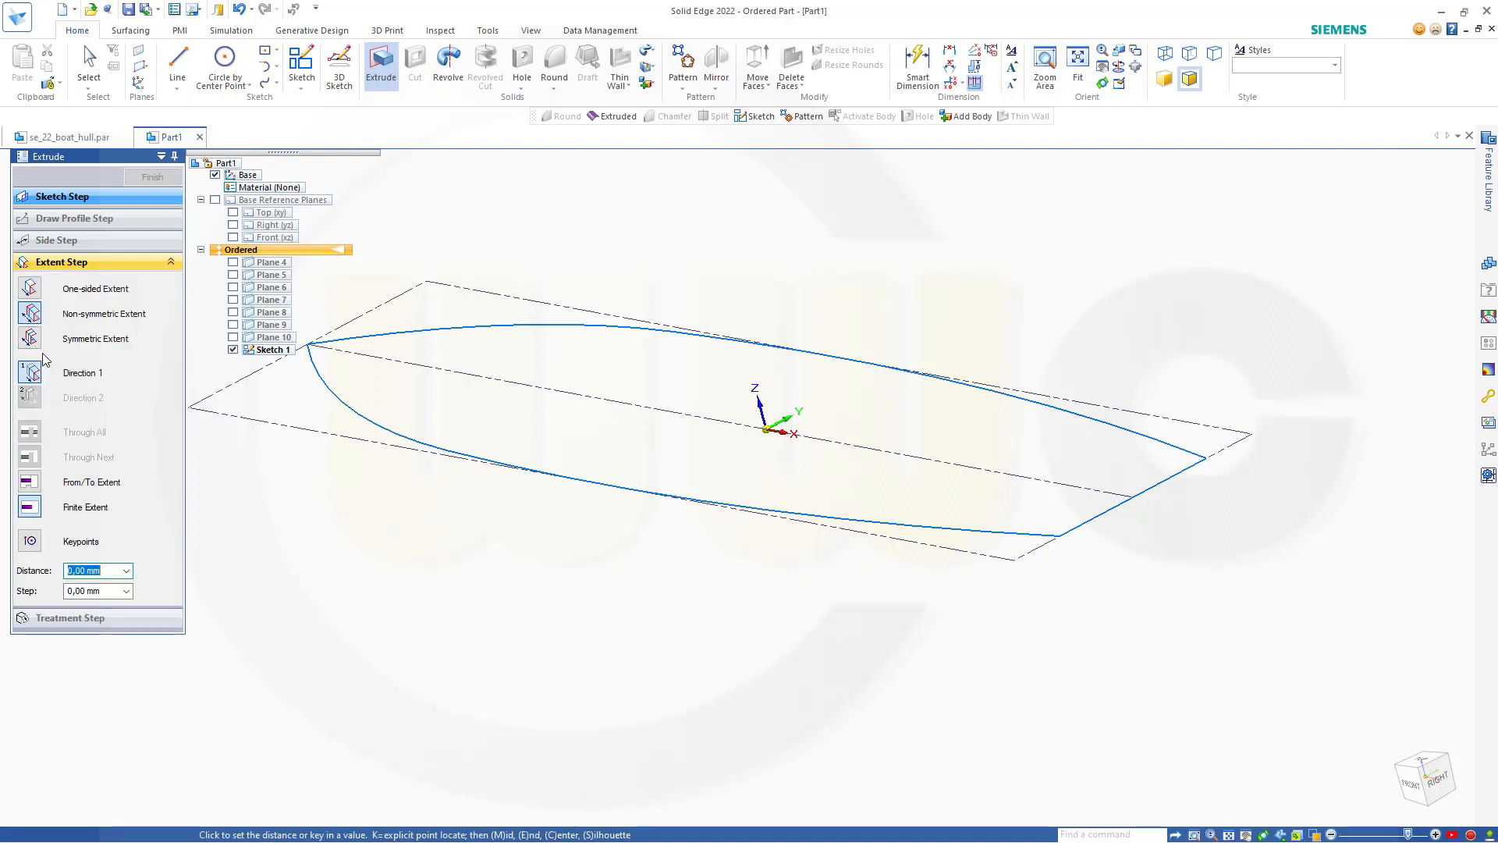
pyautogui.click(29, 483)
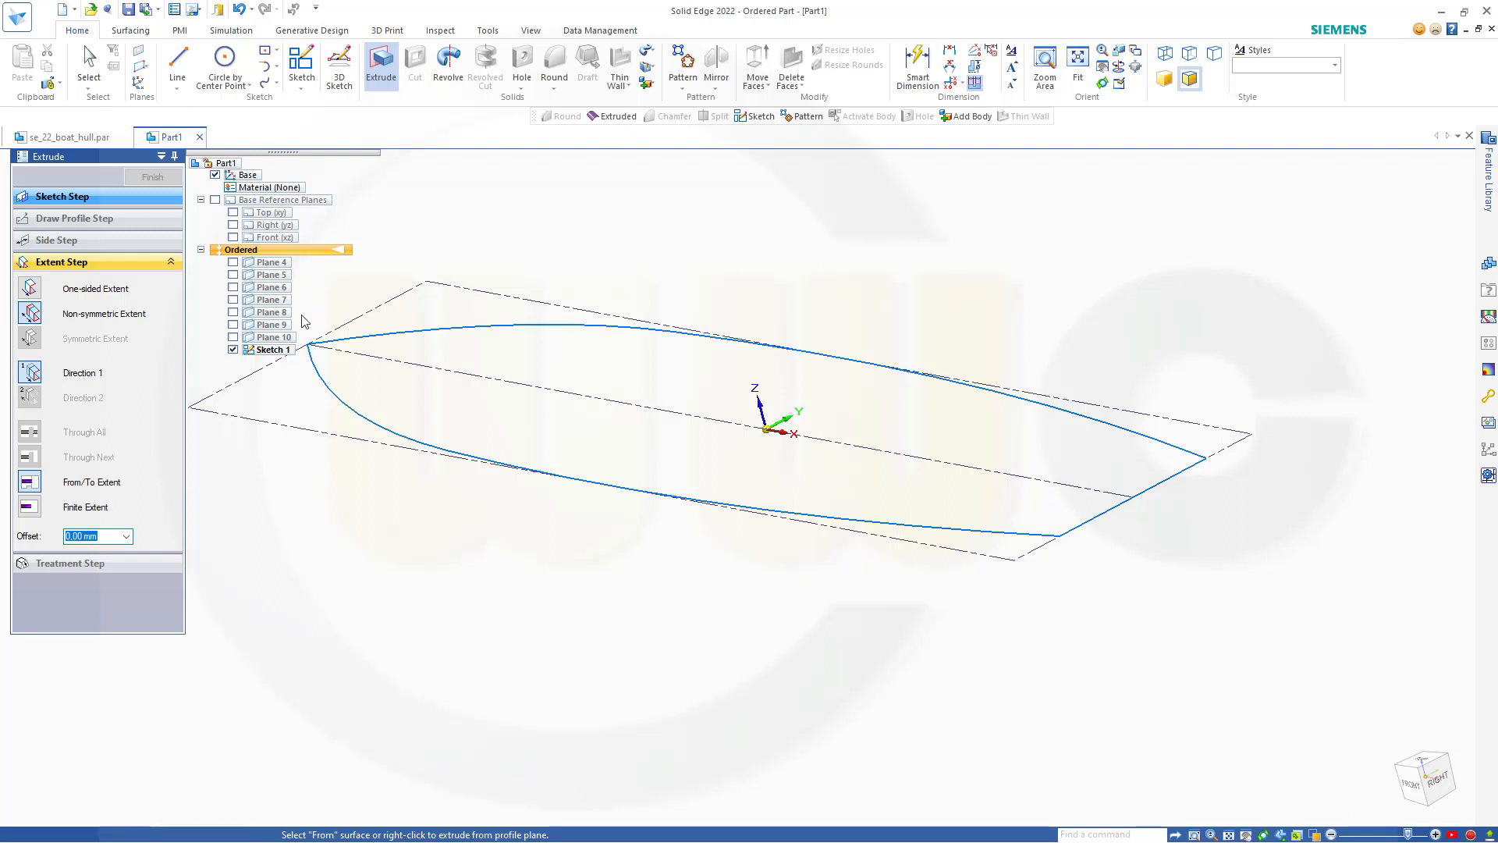
pyautogui.click(277, 313)
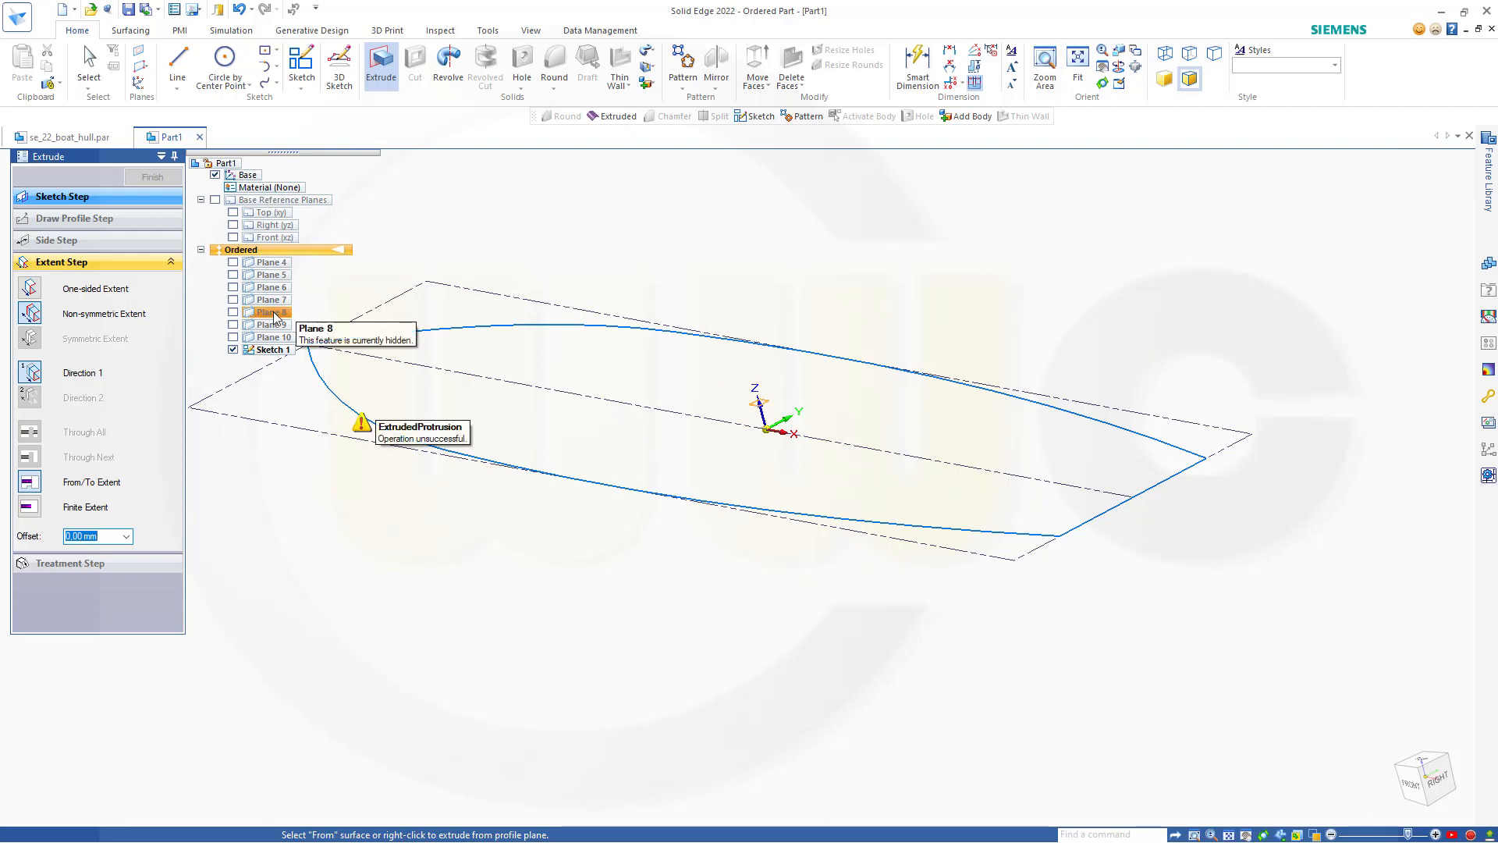
# Step: Show the hidden reference planes Plane 4 through Plane 10 while the extrusion is active
pyautogui.click(232, 262)
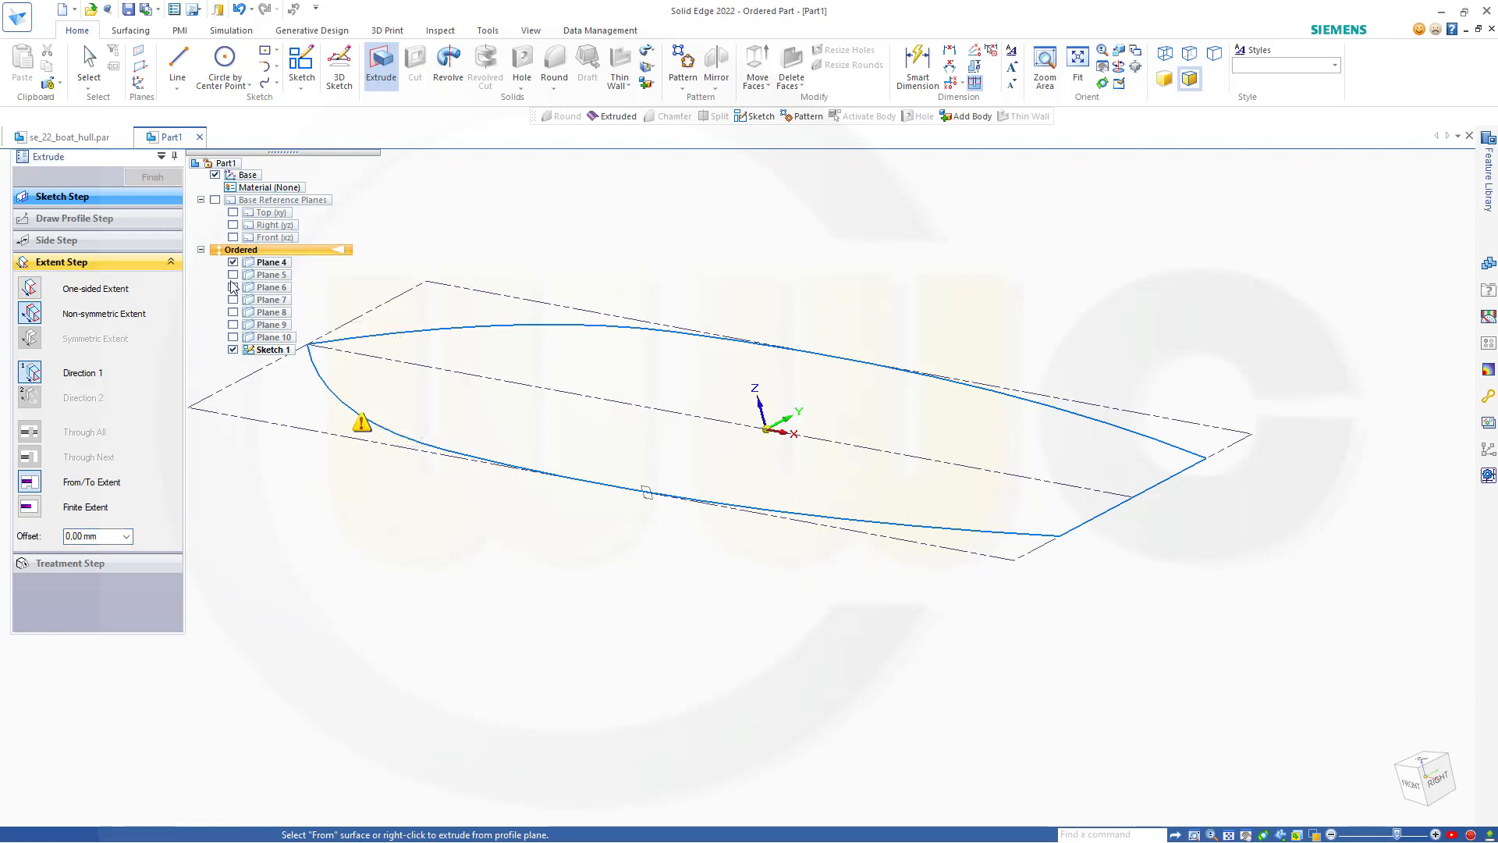
pyautogui.click(233, 275)
pyautogui.click(233, 287)
pyautogui.click(232, 299)
pyautogui.click(233, 312)
pyautogui.click(233, 324)
pyautogui.click(232, 337)
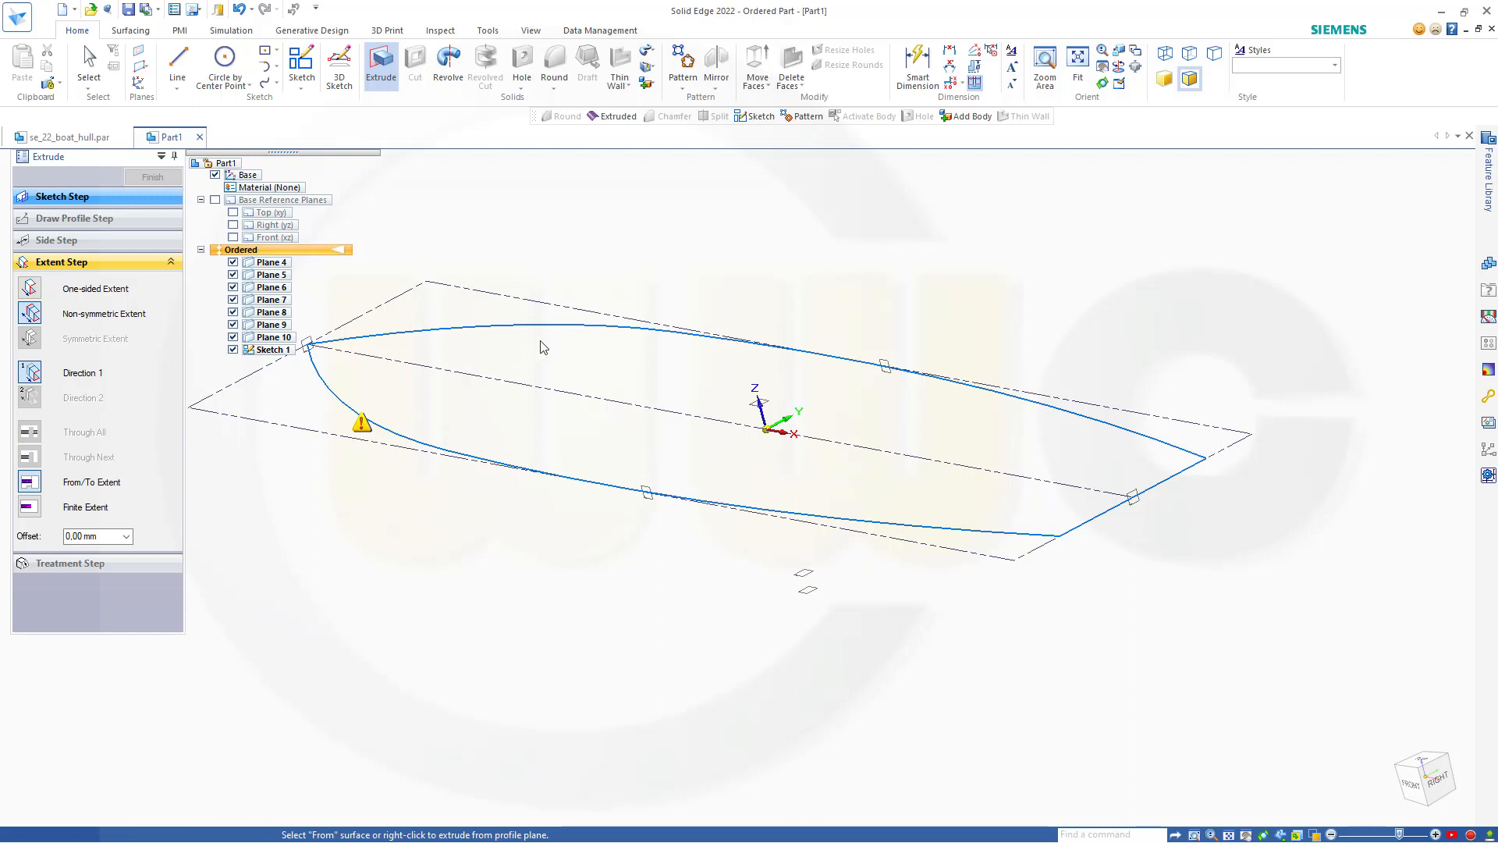
# Step: Extrude the hull outline up to the plane above the sketch and down to the nearer of the two planes below, and finish
pyautogui.click(768, 403)
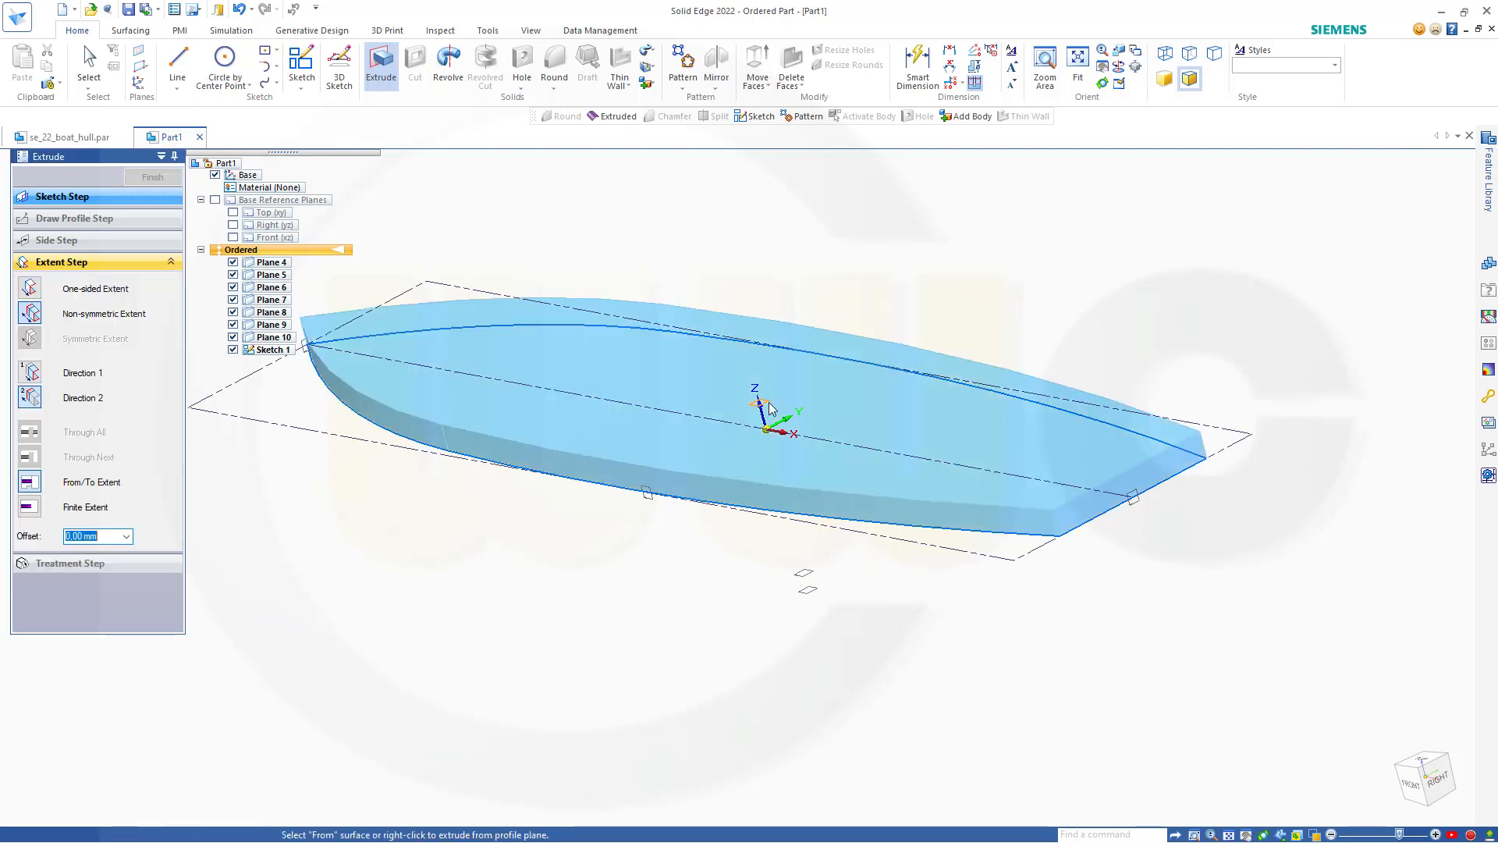
pyautogui.rightClick(603, 215)
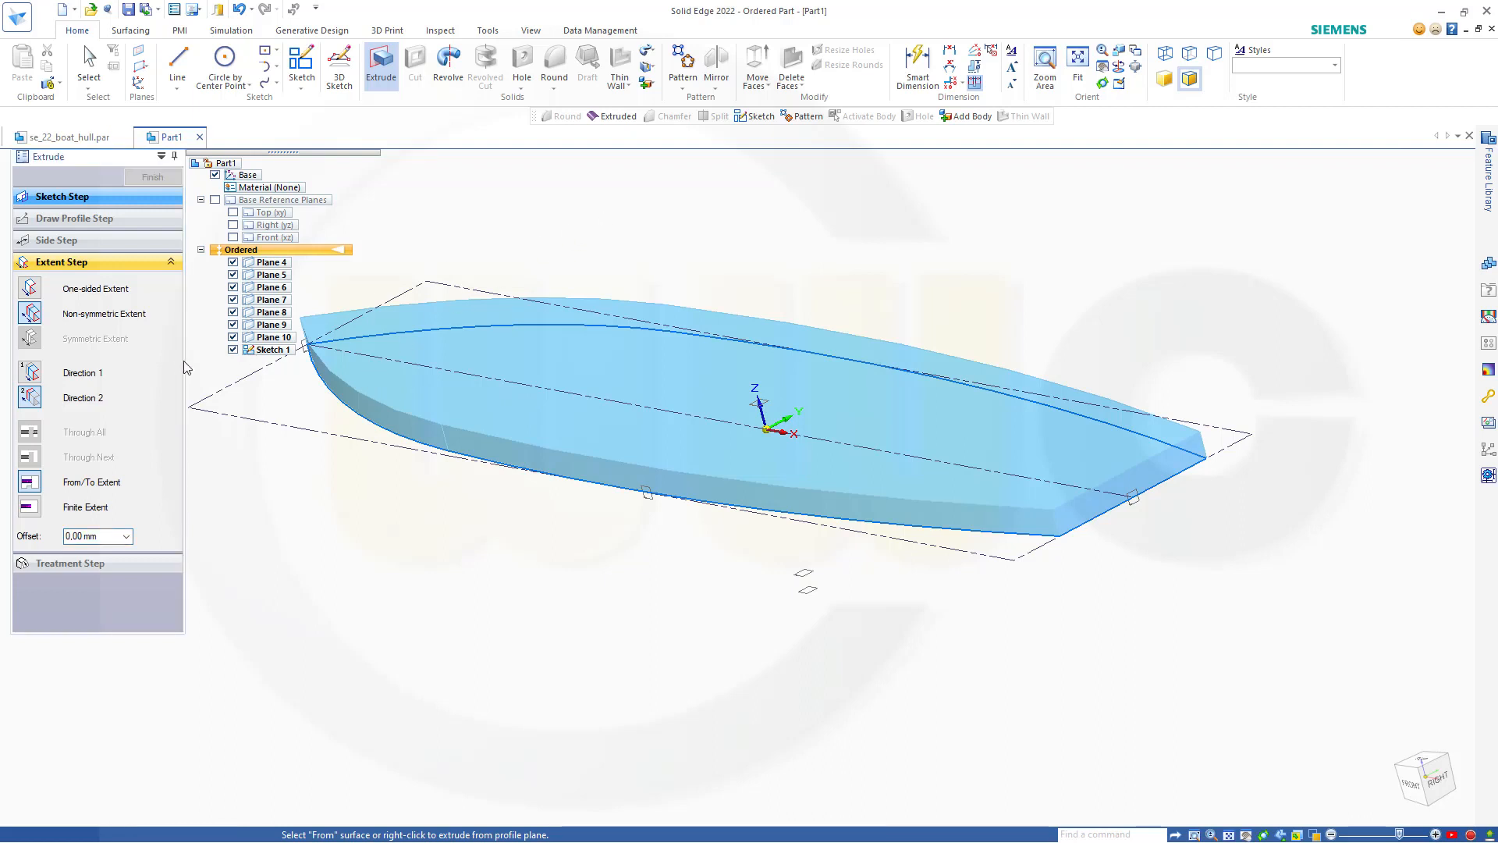
pyautogui.click(36, 405)
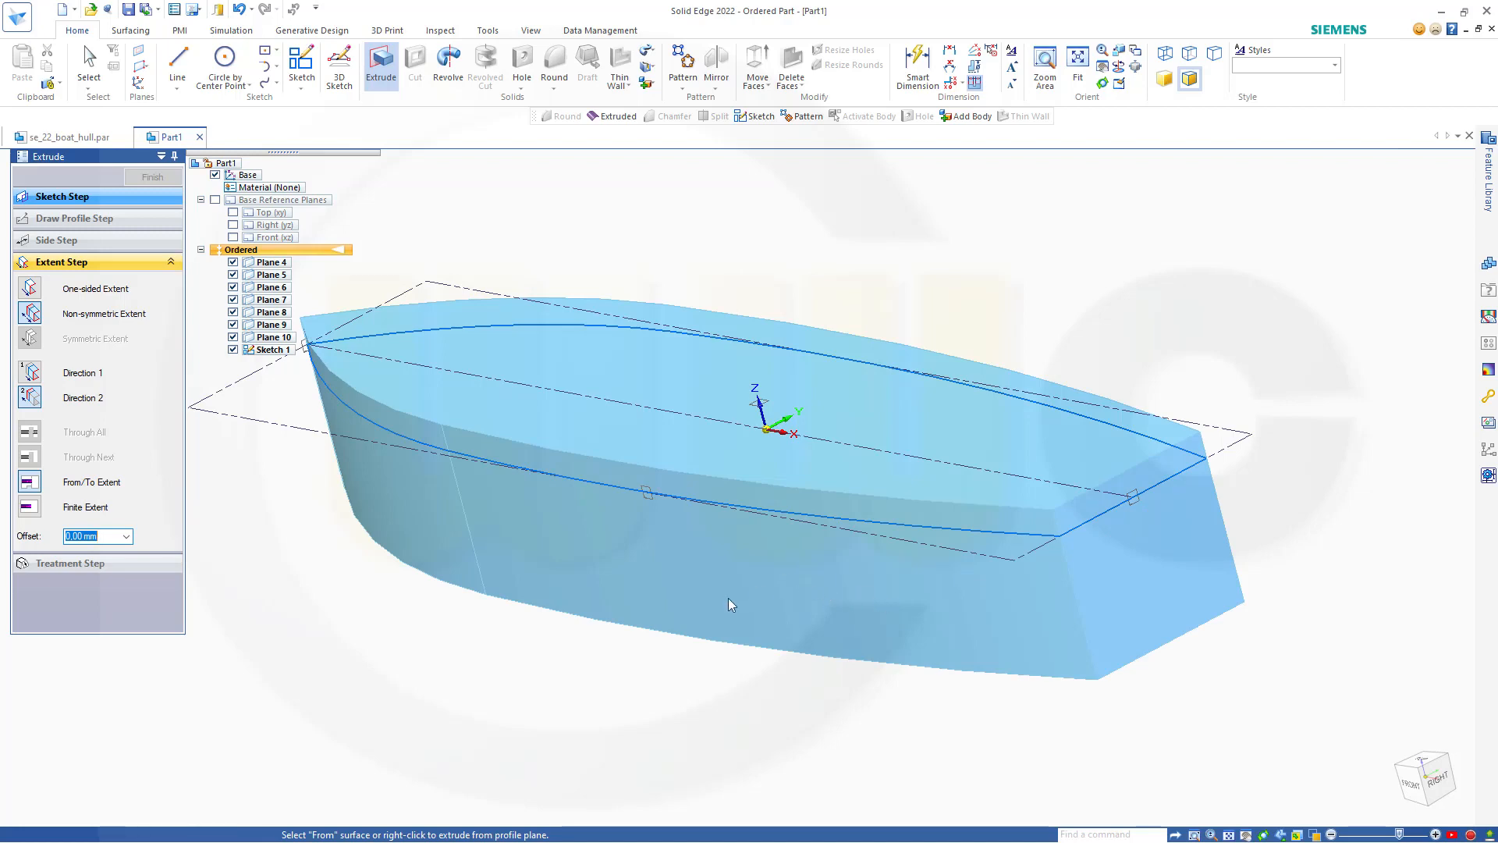
pyautogui.moveTo(561, 540); pyautogui.dragTo(750, 561, button='middle')
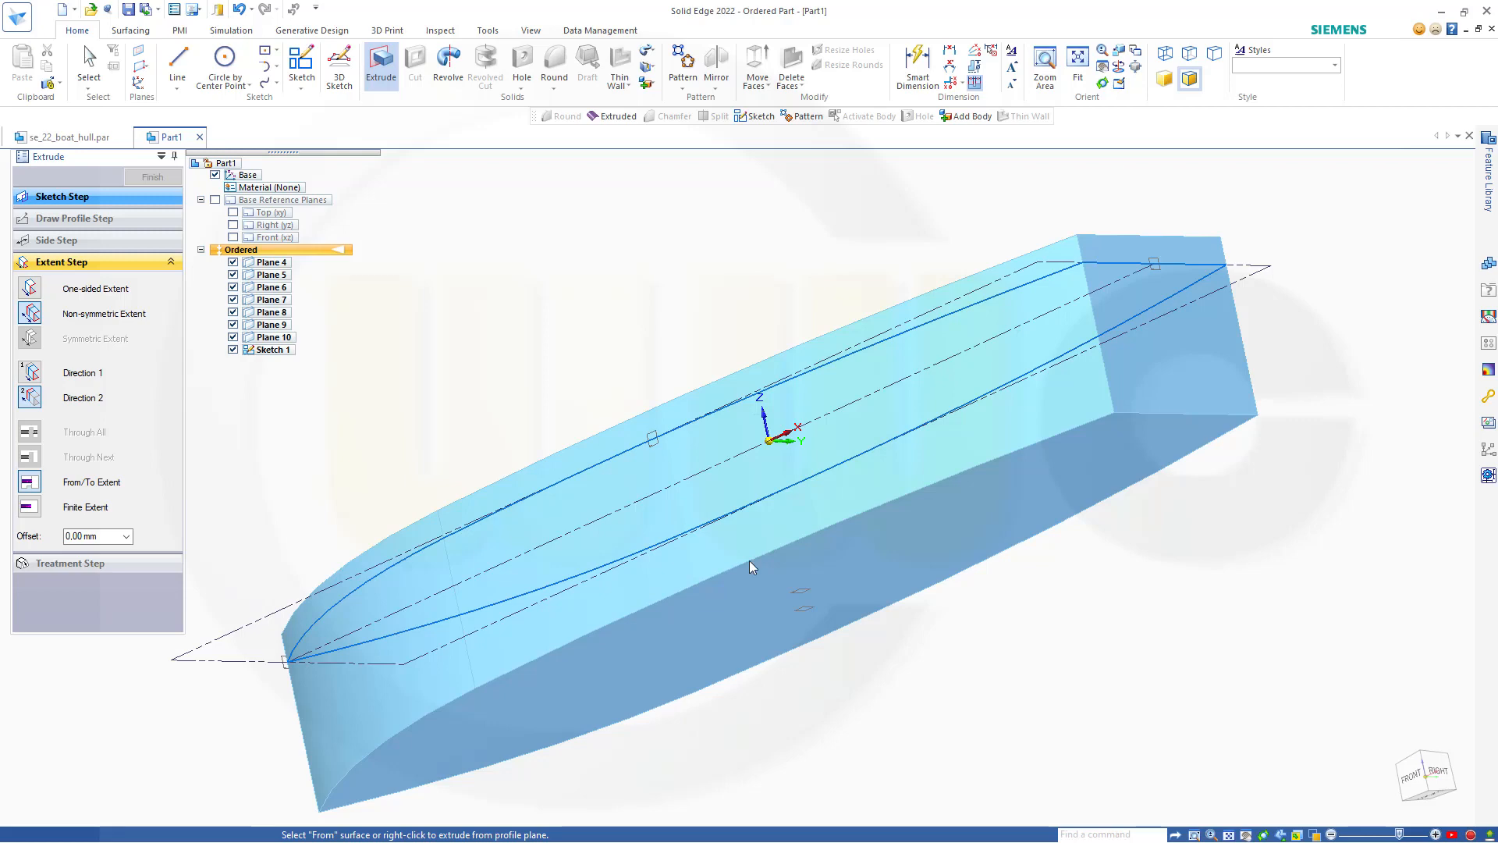
pyautogui.click(803, 589)
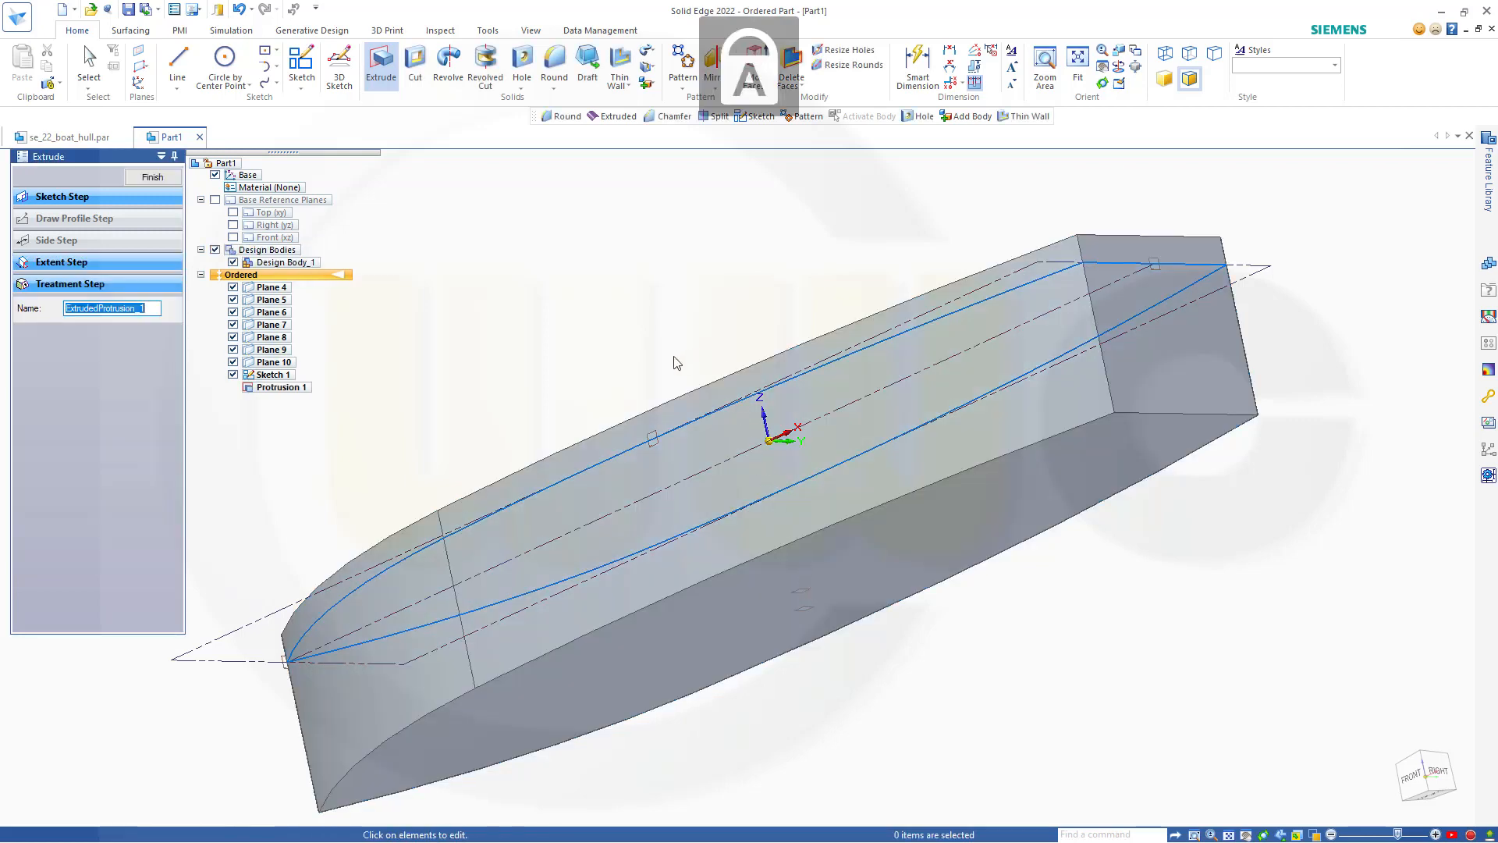
pyautogui.moveTo(673, 361)
pyautogui.mouseDown(button='middle')
pyautogui.moveTo(672, 380)
pyautogui.moveTo(659, 374)
pyautogui.mouseUp(button='middle')
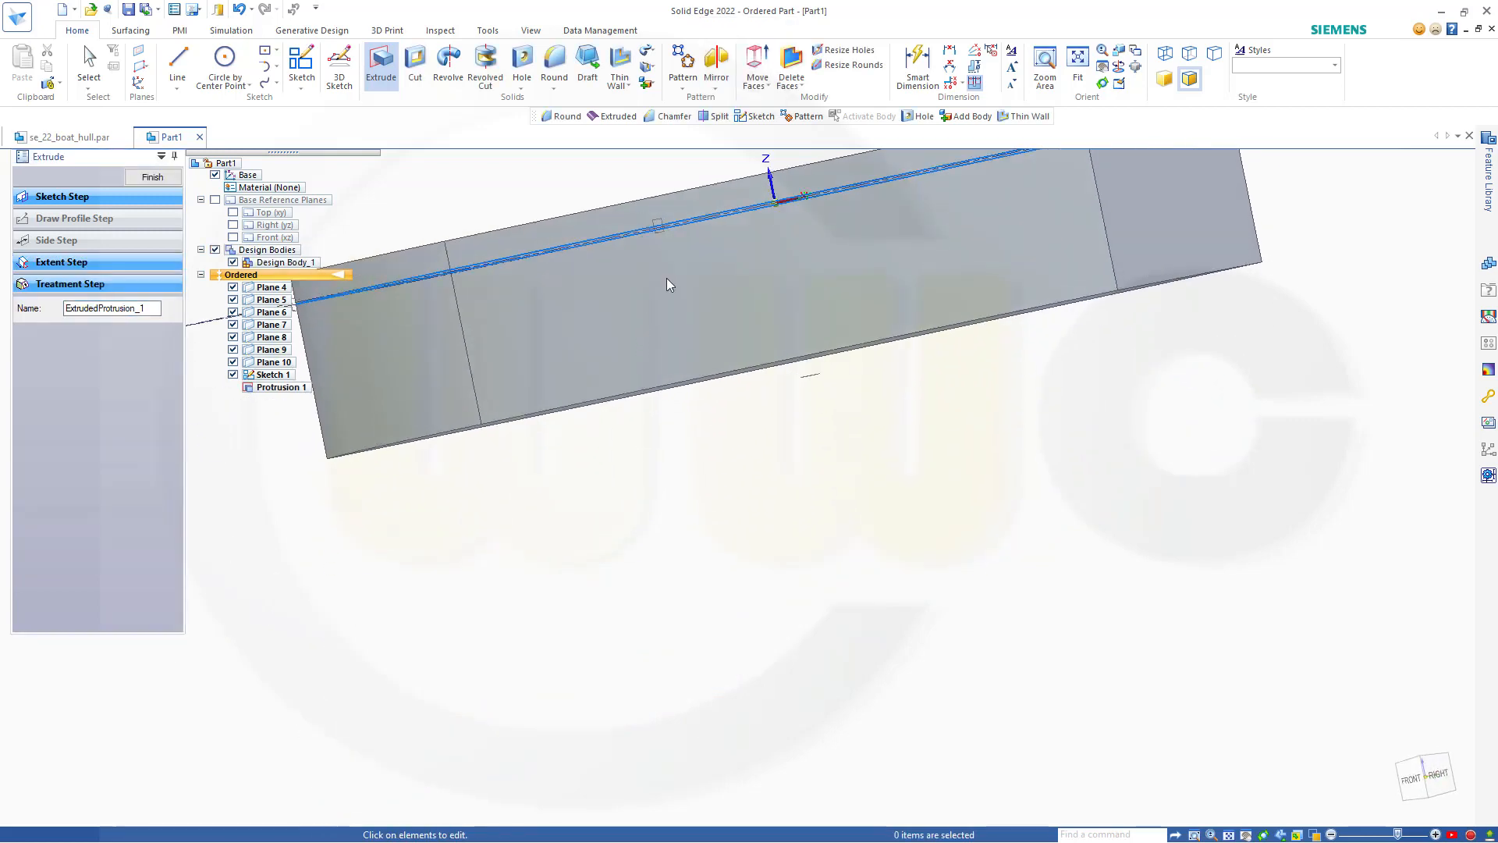
pyautogui.click(152, 177)
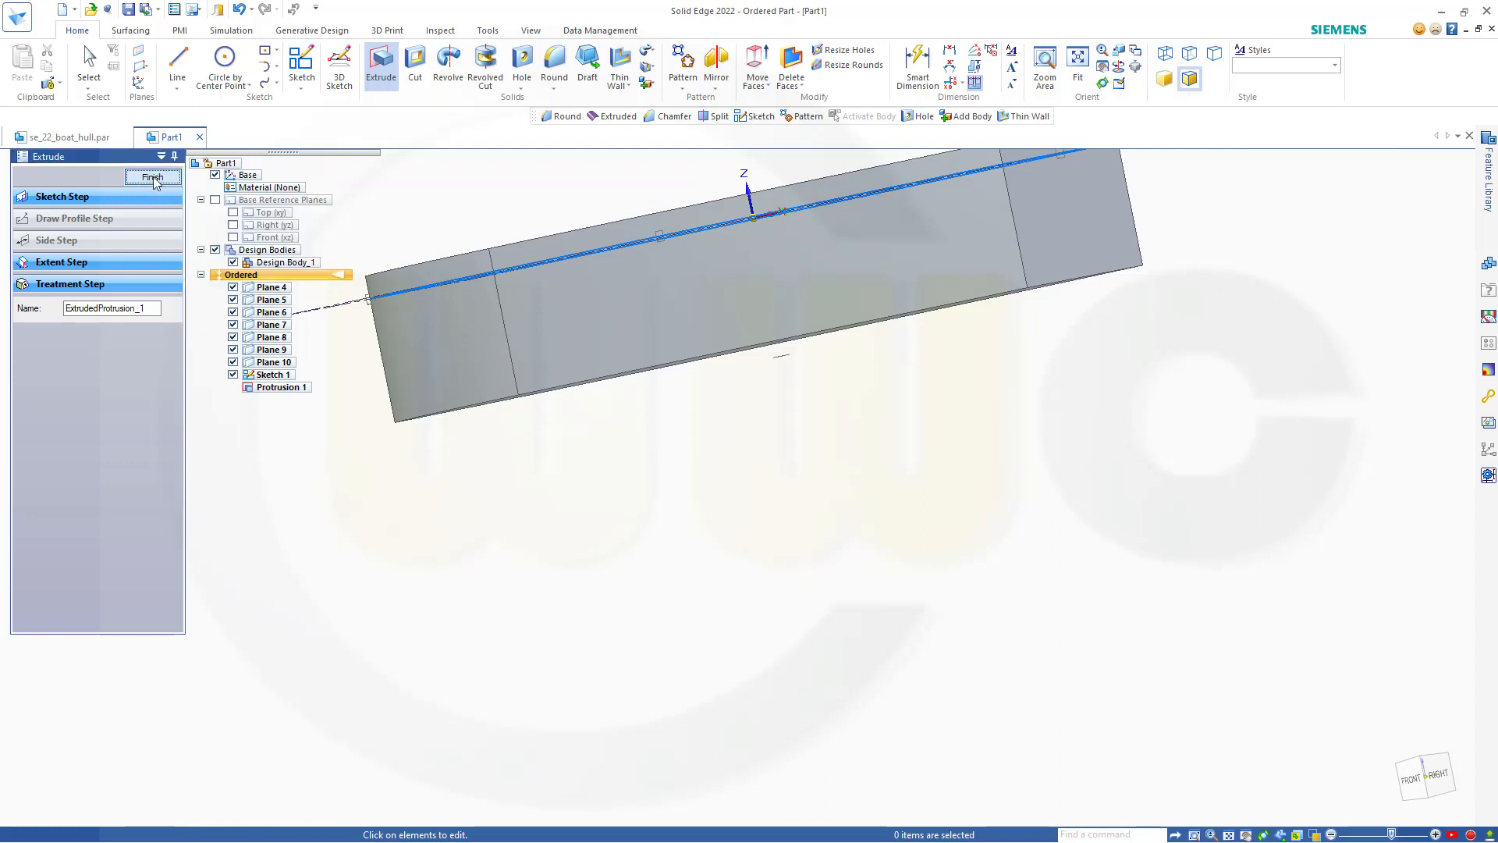
pyautogui.click(152, 177)
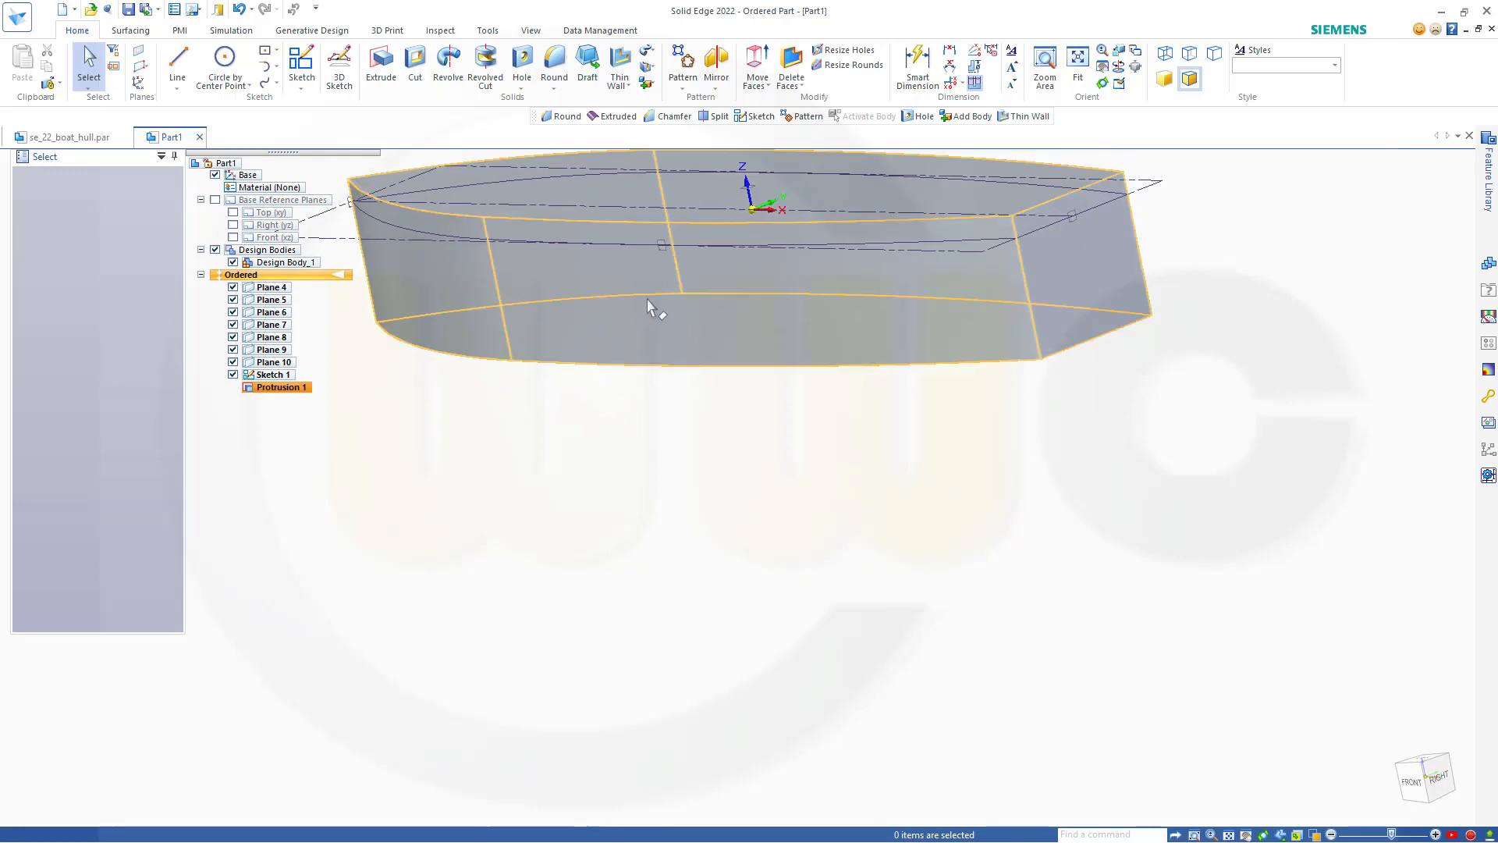
# Step: Chamfer the bottom edge chain on the front side of the hull with setbacks of 540 mm on the side faces and 1310 mm
pyautogui.keyDown('shift'); pyautogui.moveTo(652, 308); pyautogui.dragTo(758, 414, button='middle'); pyautogui.keyUp('shift')
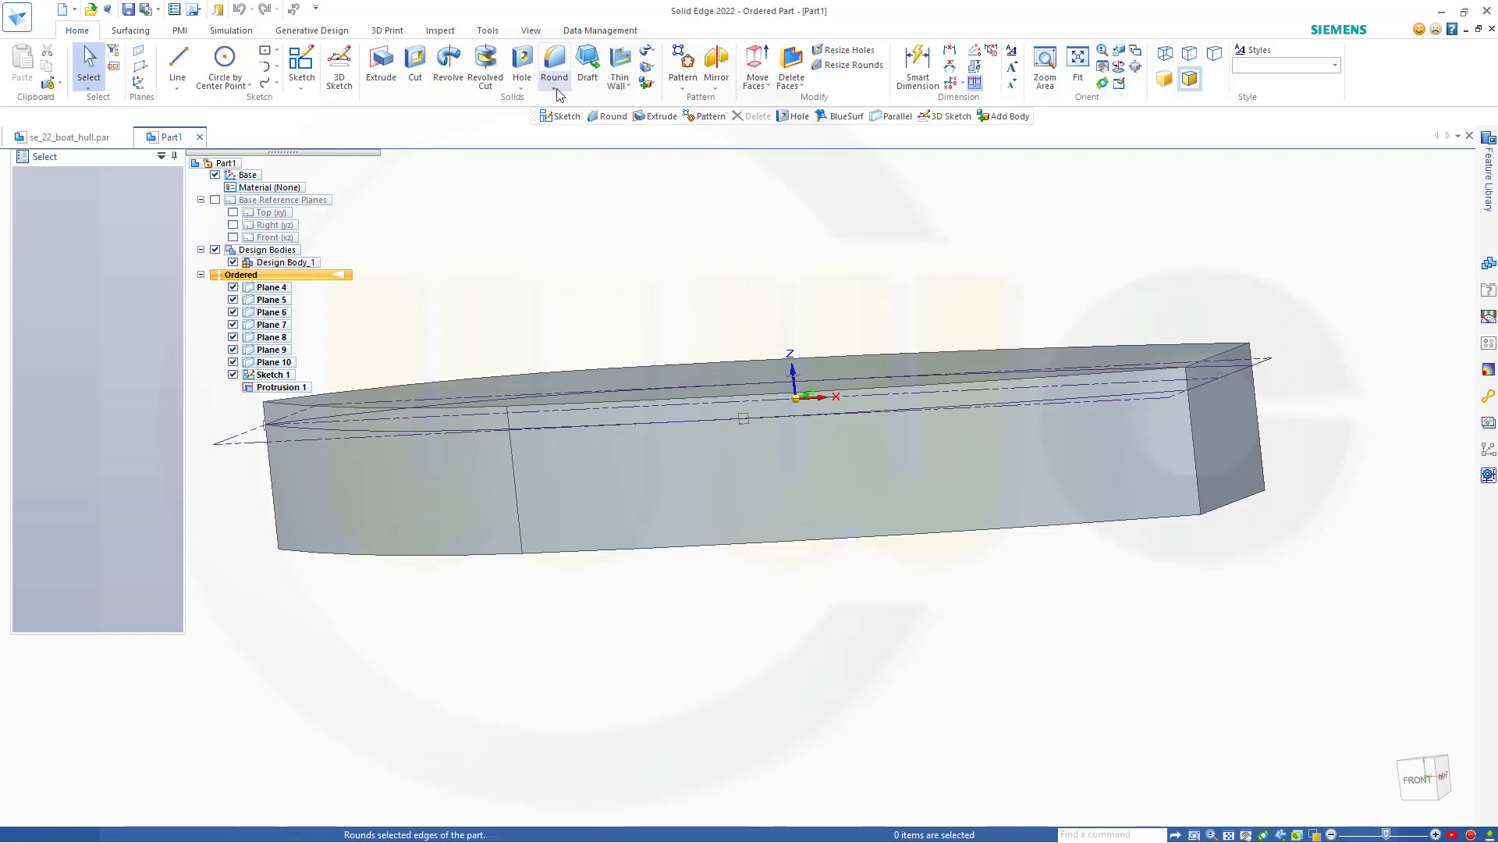
pyautogui.click(564, 120)
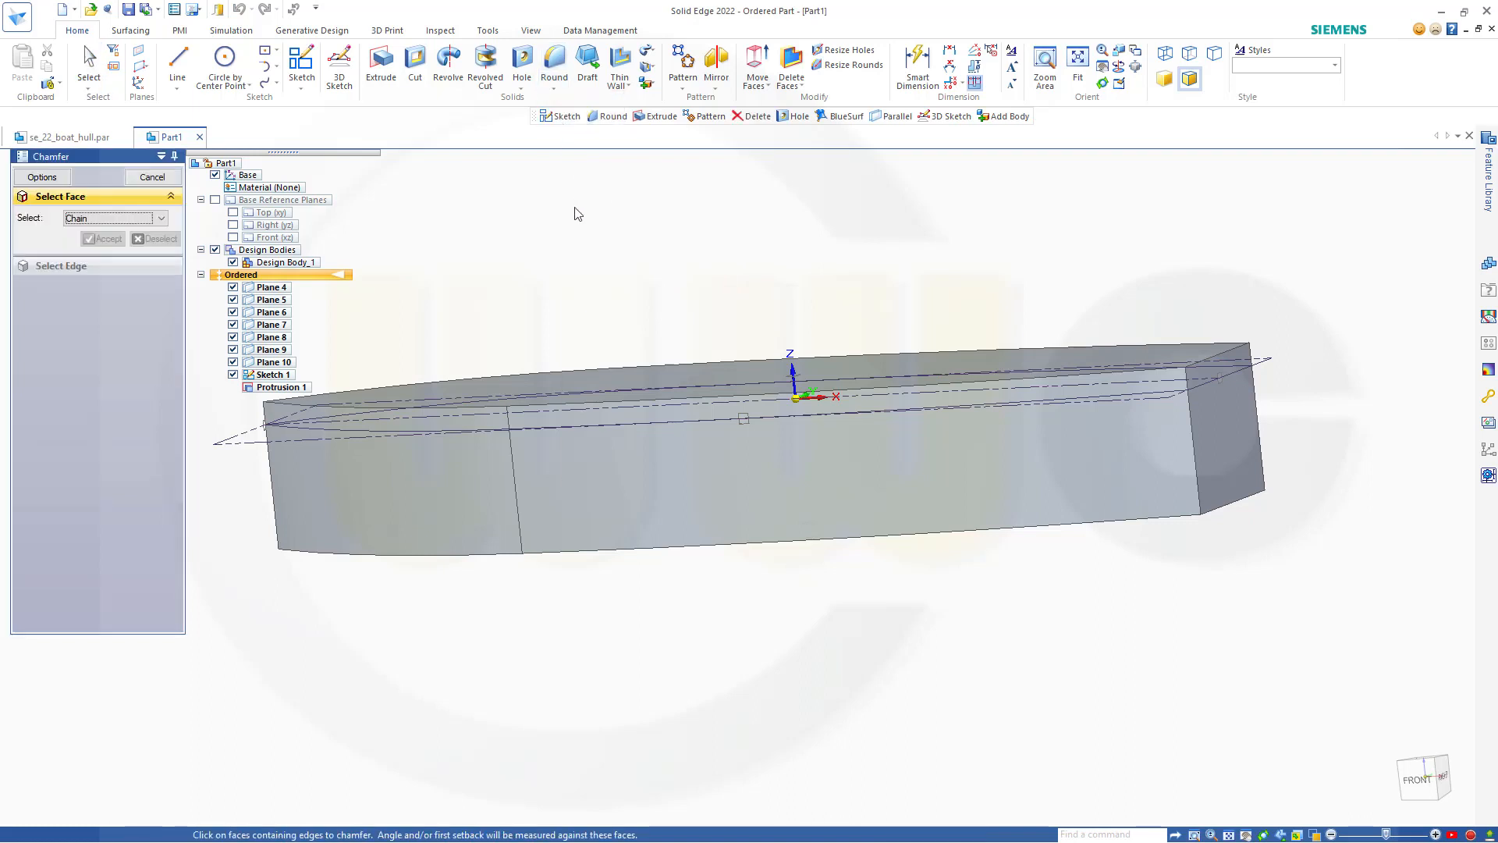
pyautogui.click(162, 220)
pyautogui.click(94, 232)
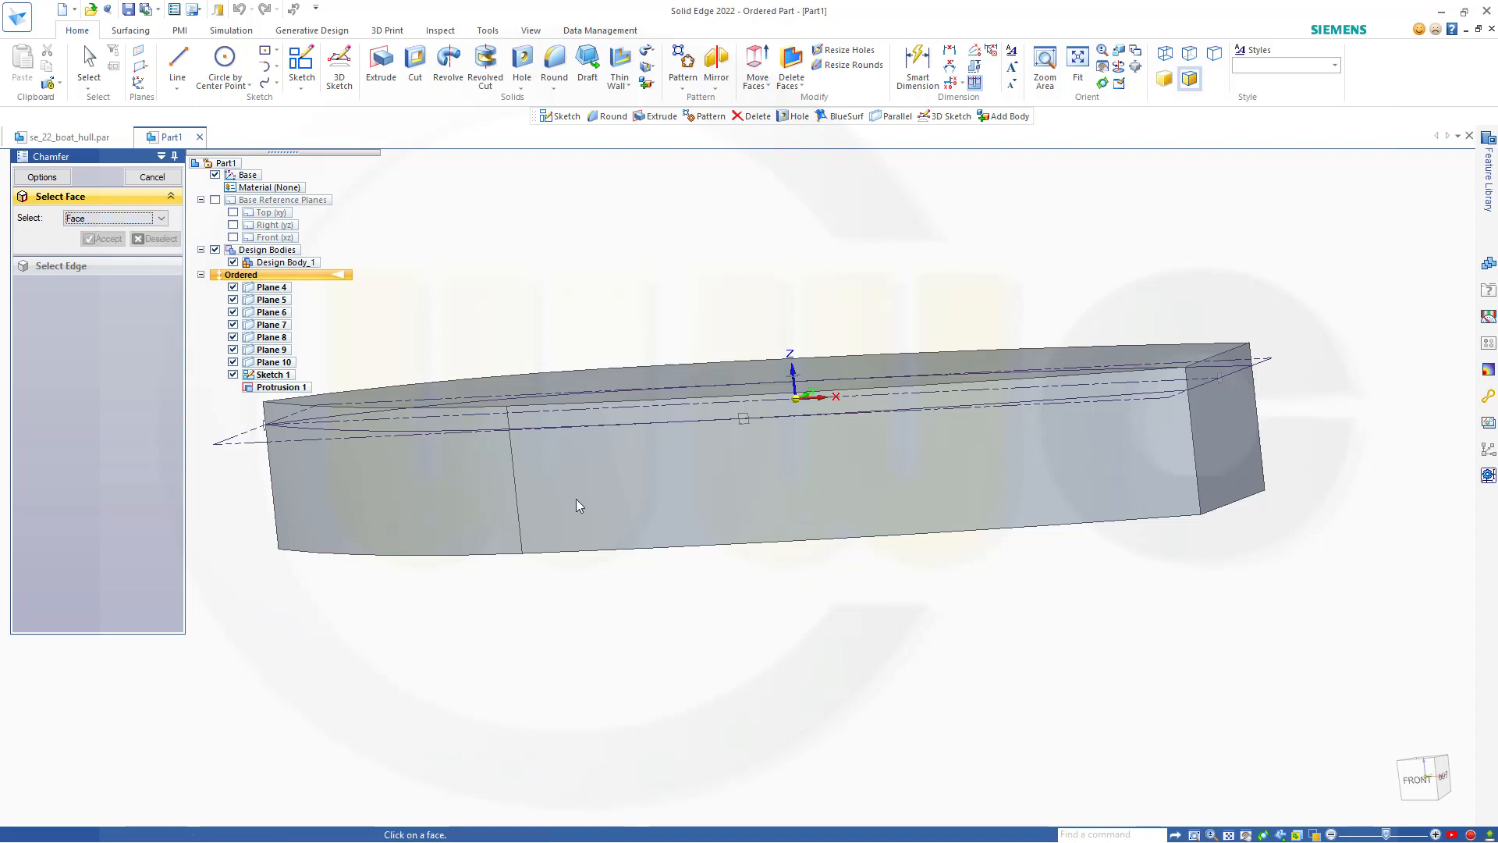
pyautogui.click(703, 505)
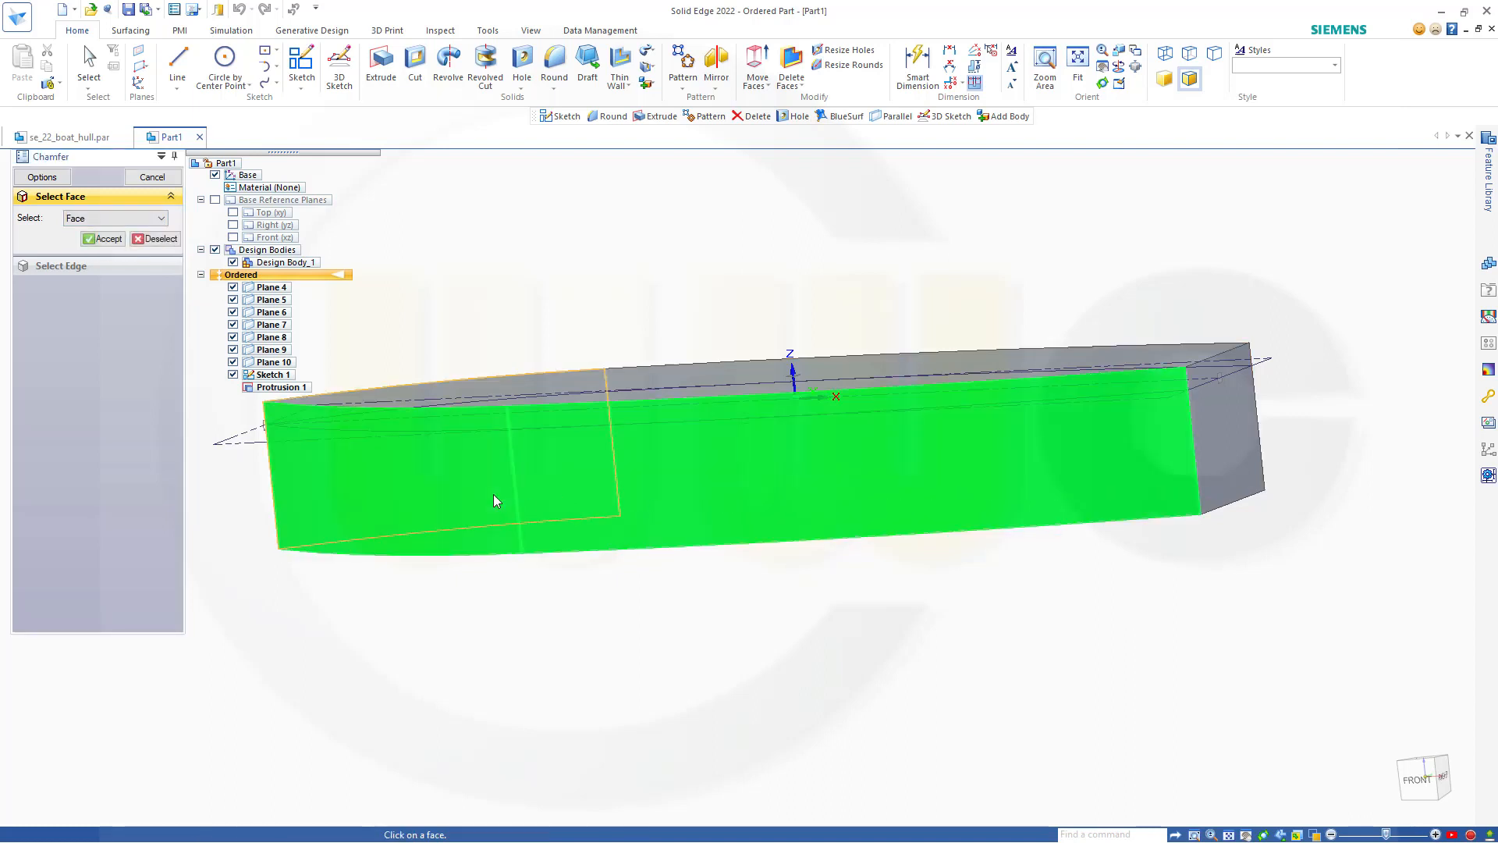
pyautogui.click(103, 238)
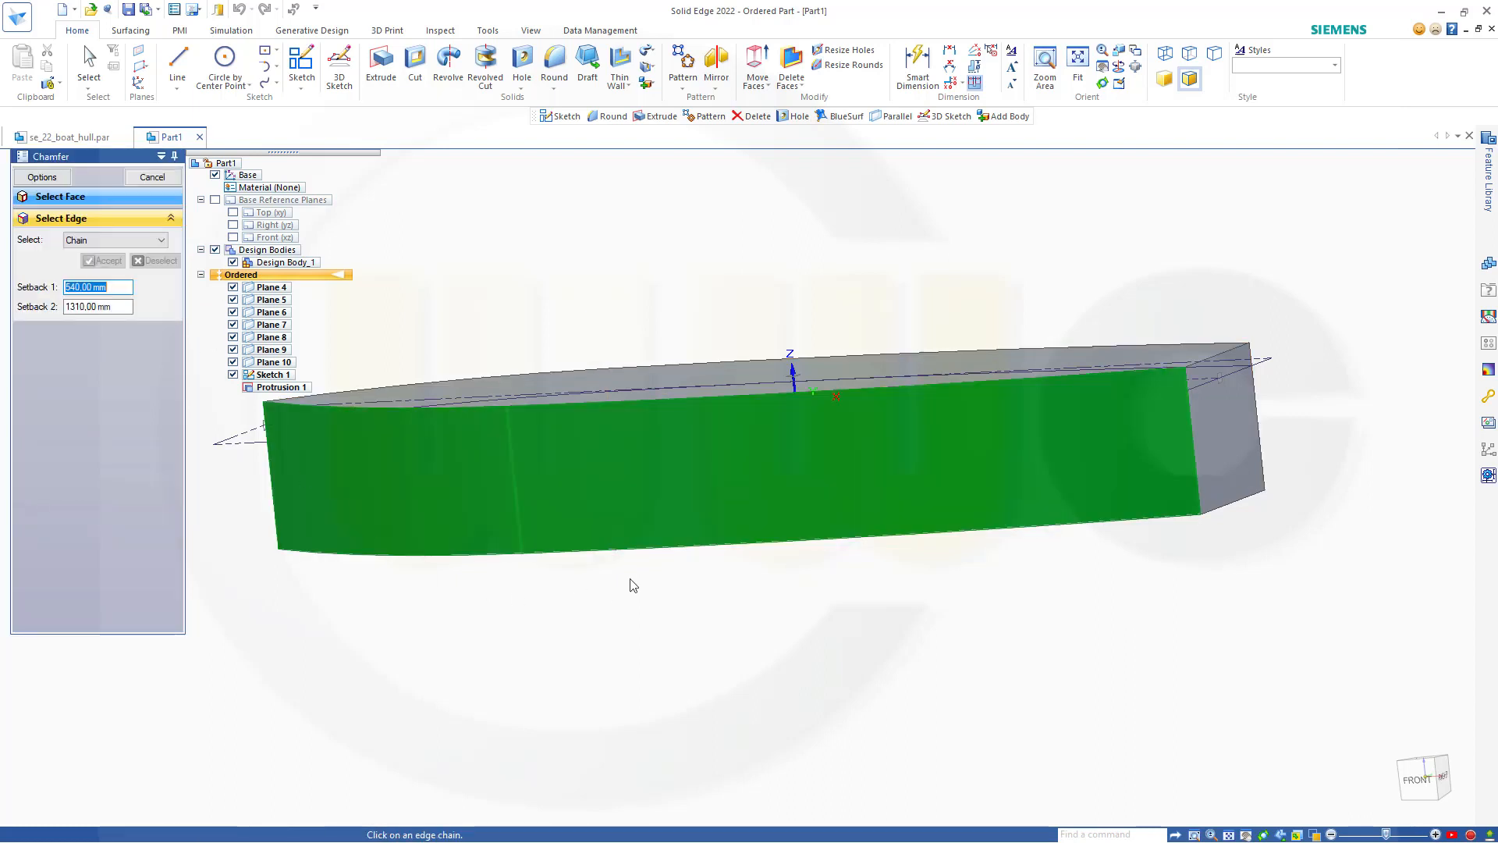
pyautogui.click(649, 552)
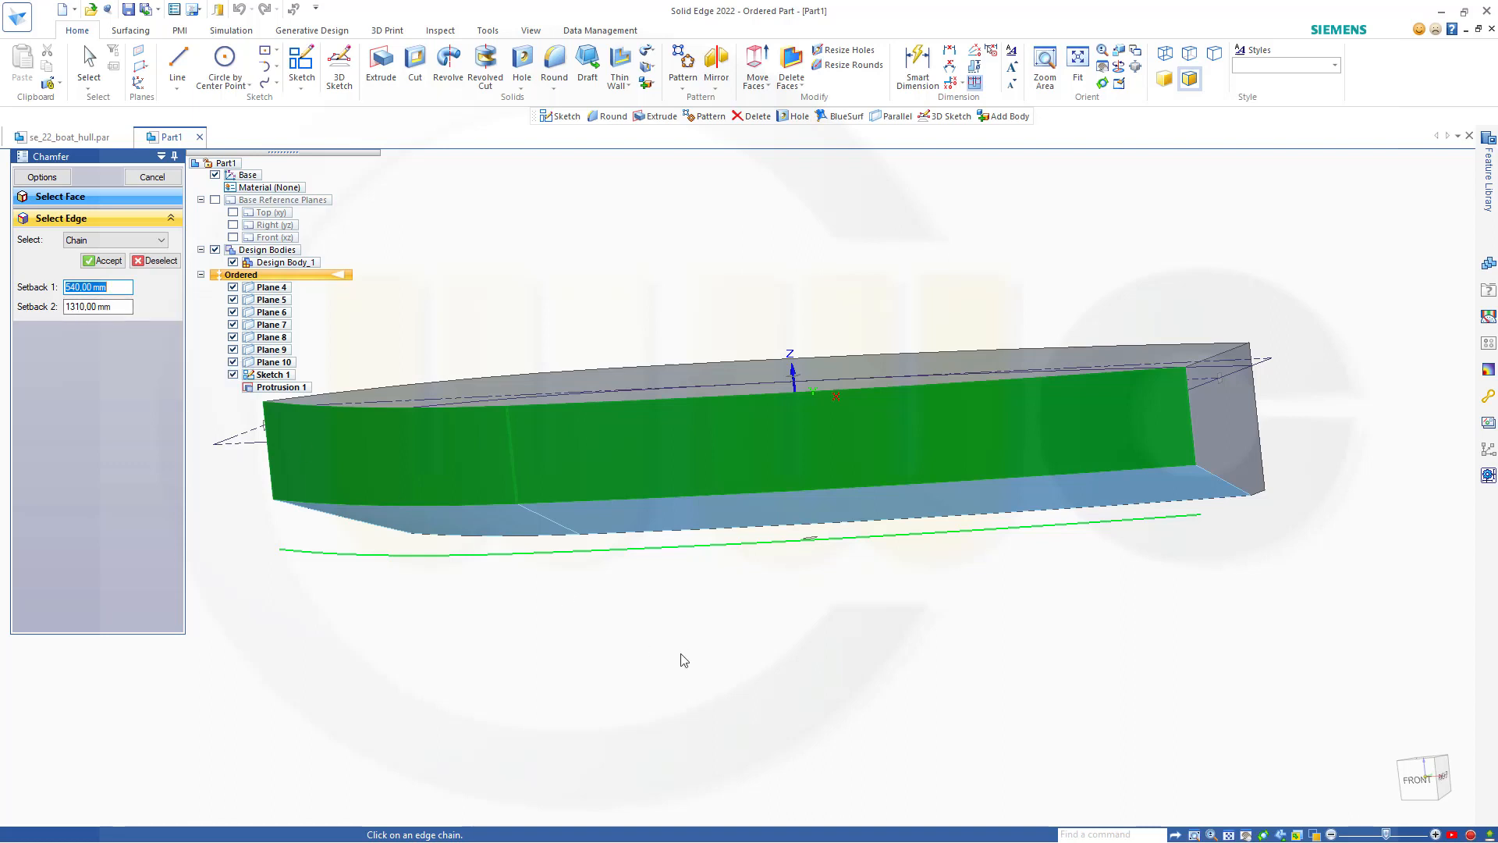
pyautogui.moveTo(716, 643); pyautogui.dragTo(756, 611, button='middle')
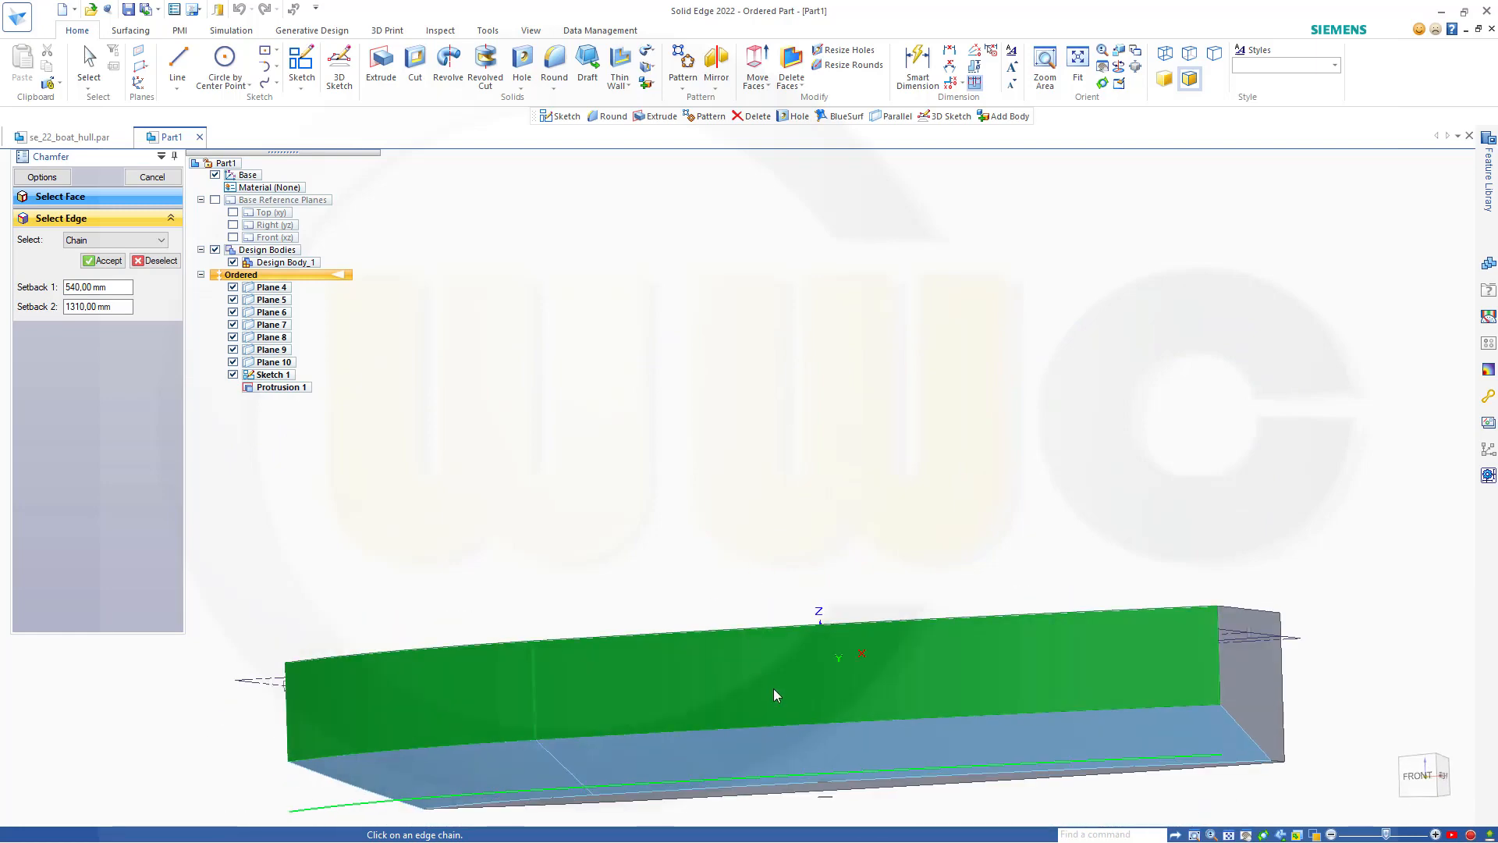
pyautogui.moveTo(775, 693); pyautogui.dragTo(785, 183, button='middle')
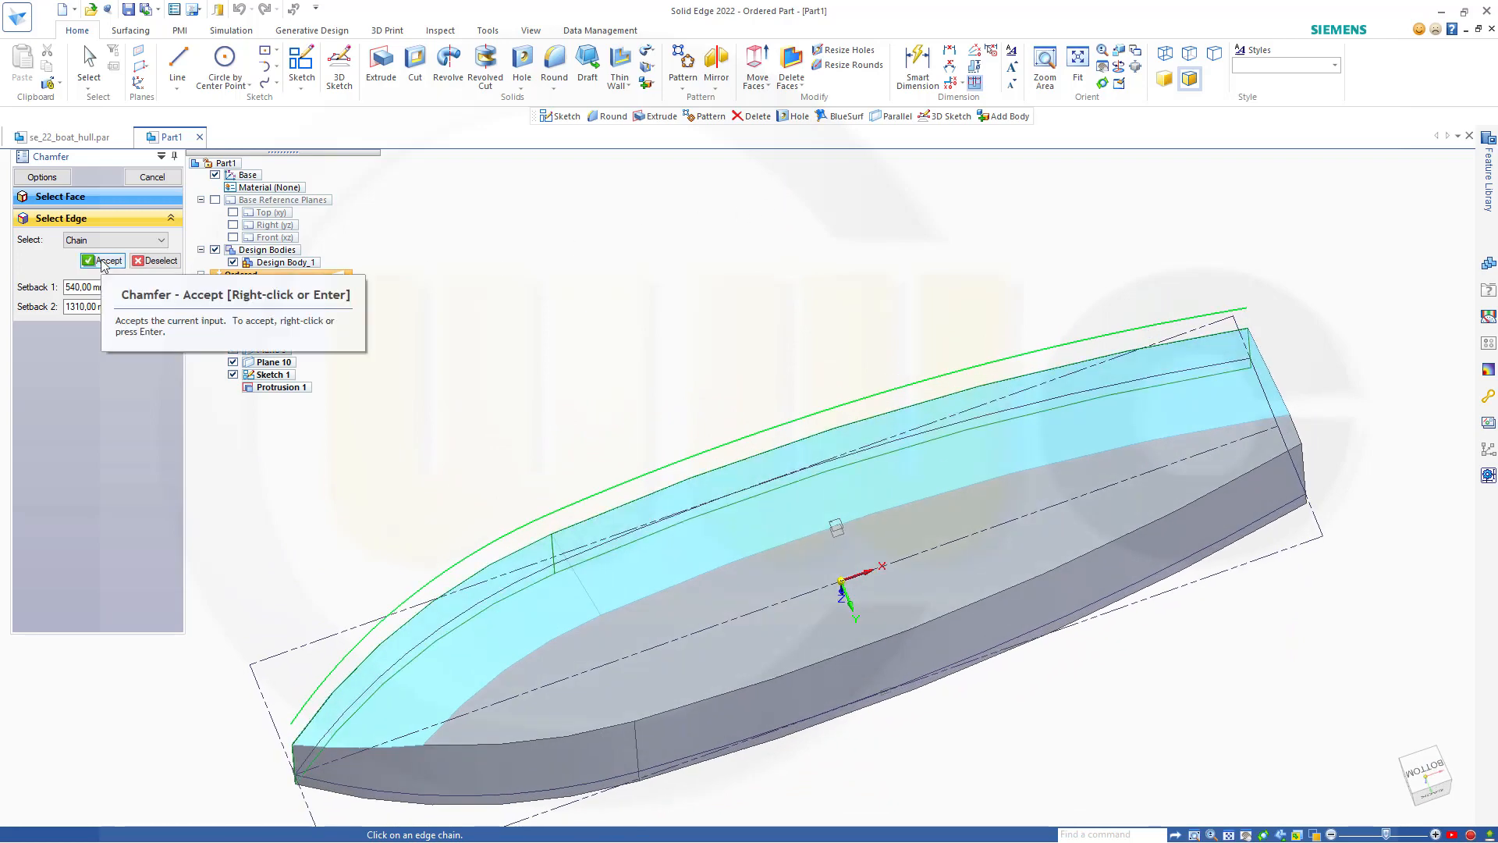
pyautogui.click(105, 260)
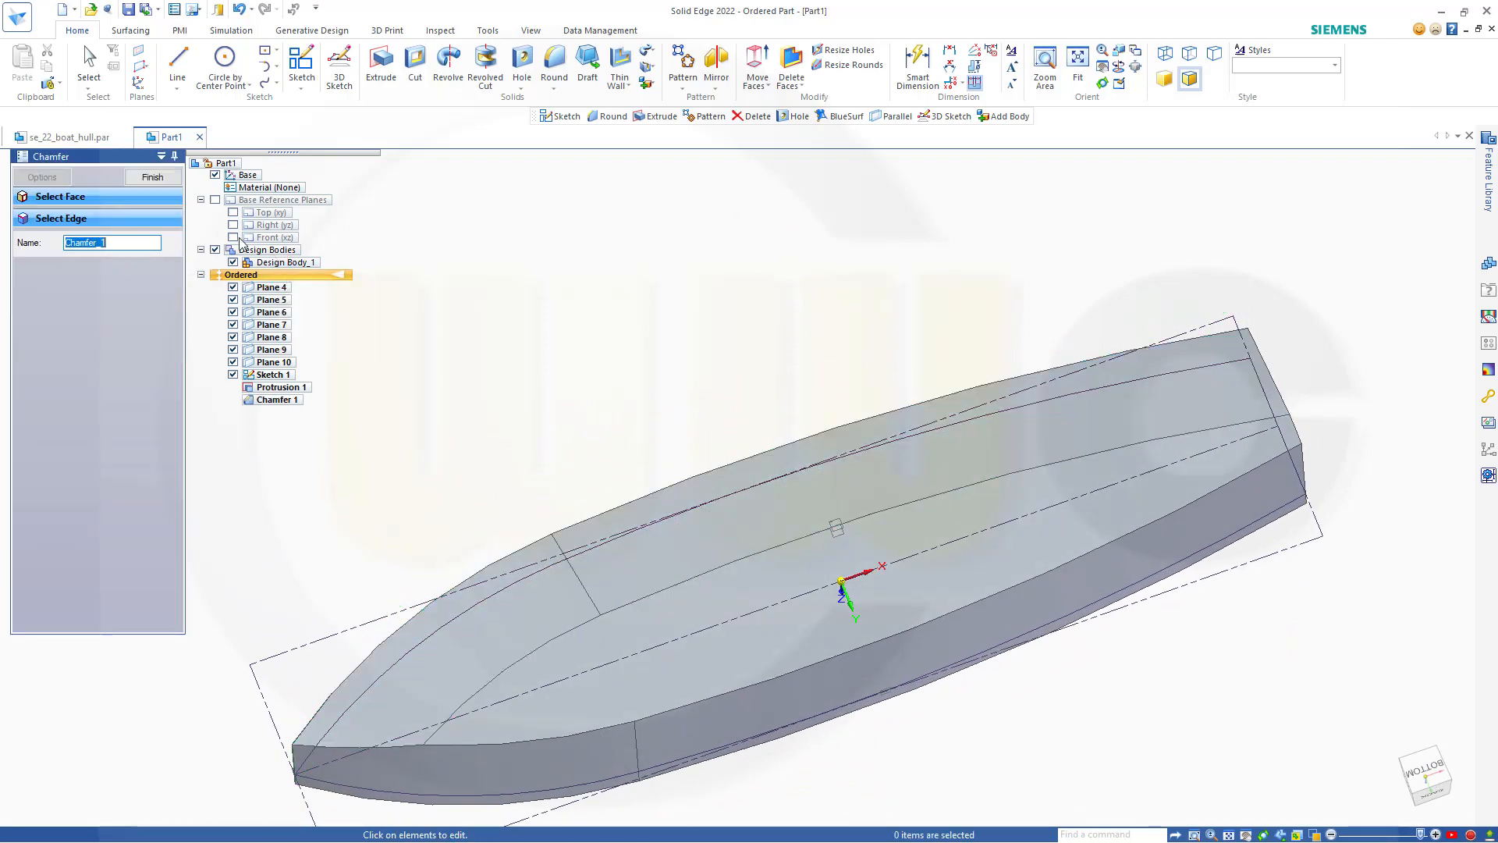
pyautogui.click(153, 178)
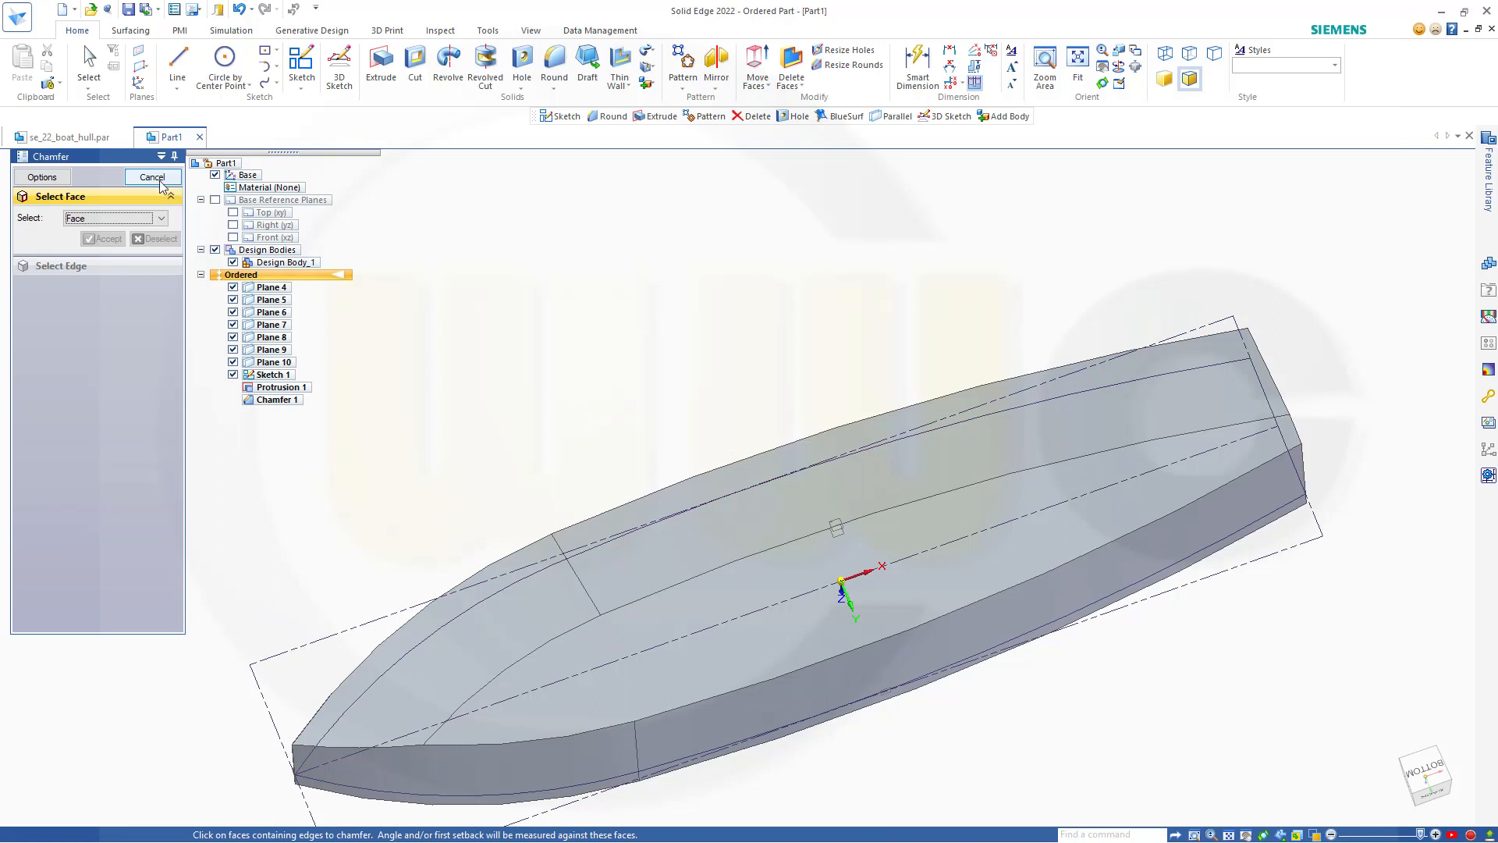
# Step: Chamfer the opposite side's bottom edge chain with setbacks of 540 mm on its side faces and 1310 mm, and close the command
pyautogui.click(794, 706)
pyautogui.click(593, 765)
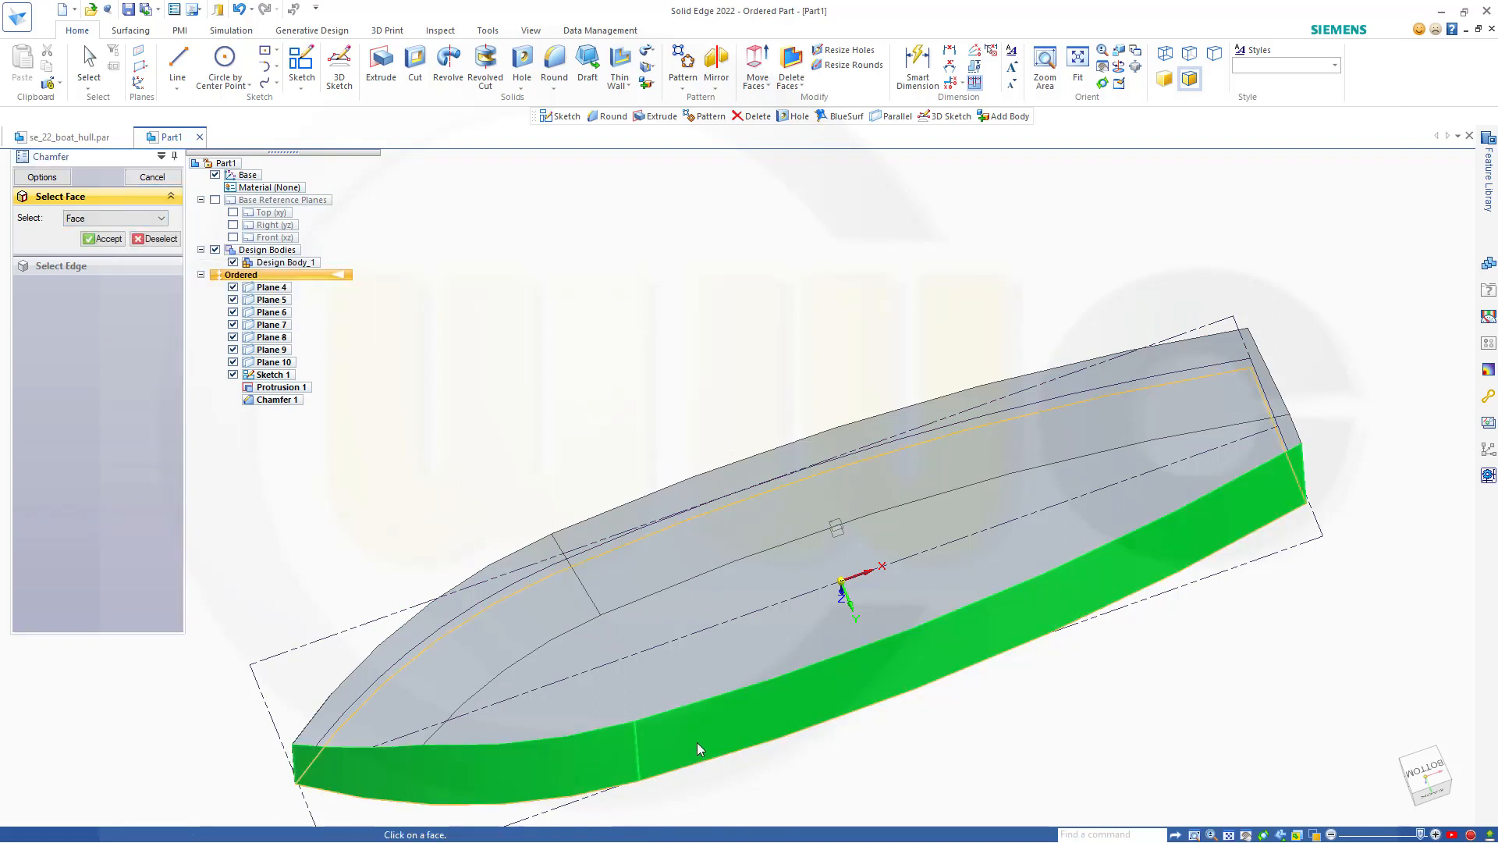
pyautogui.click(107, 239)
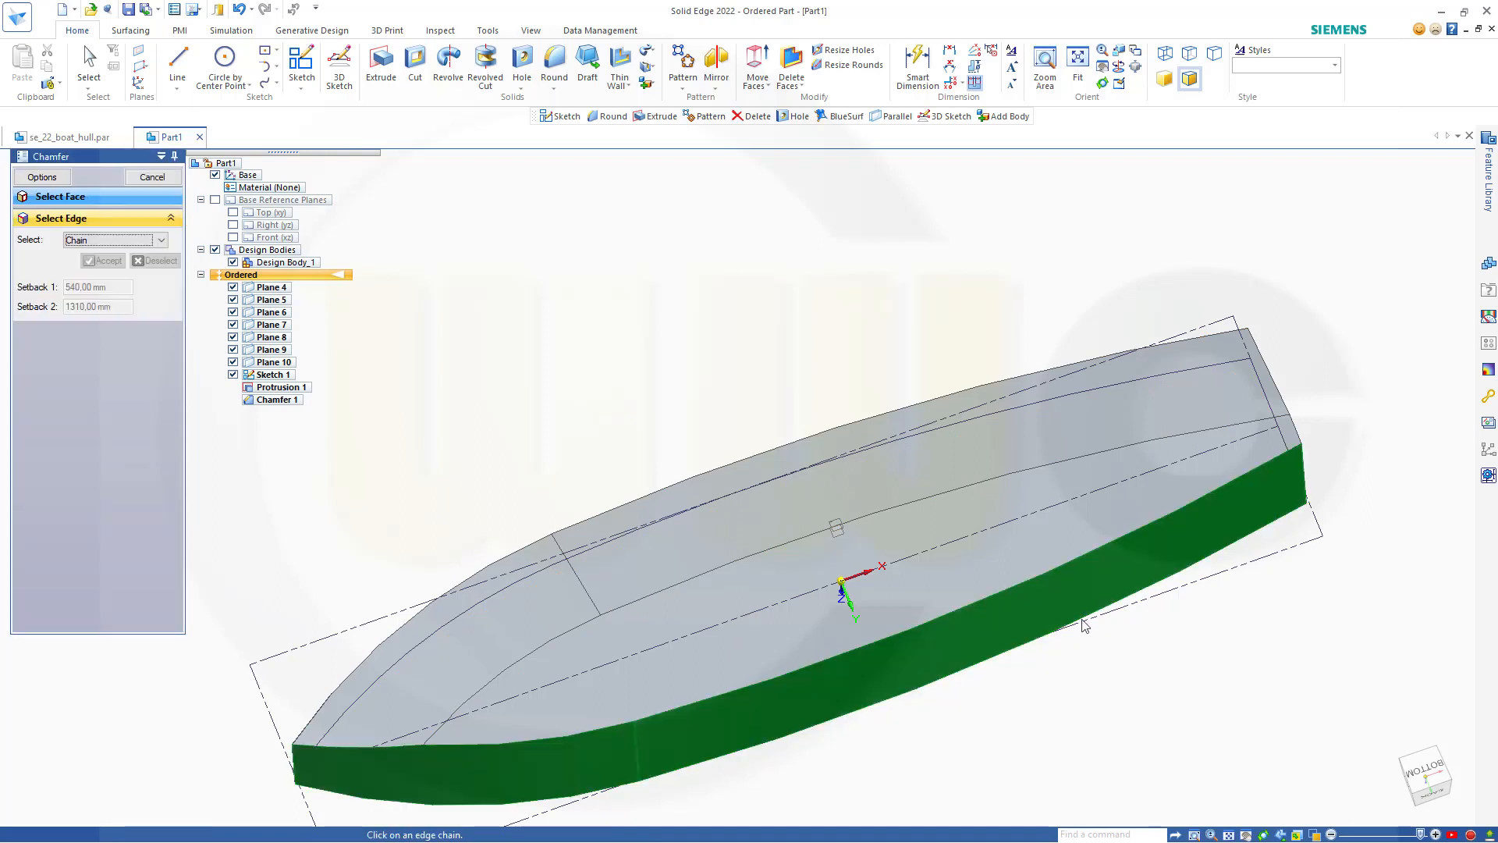
pyautogui.click(967, 611)
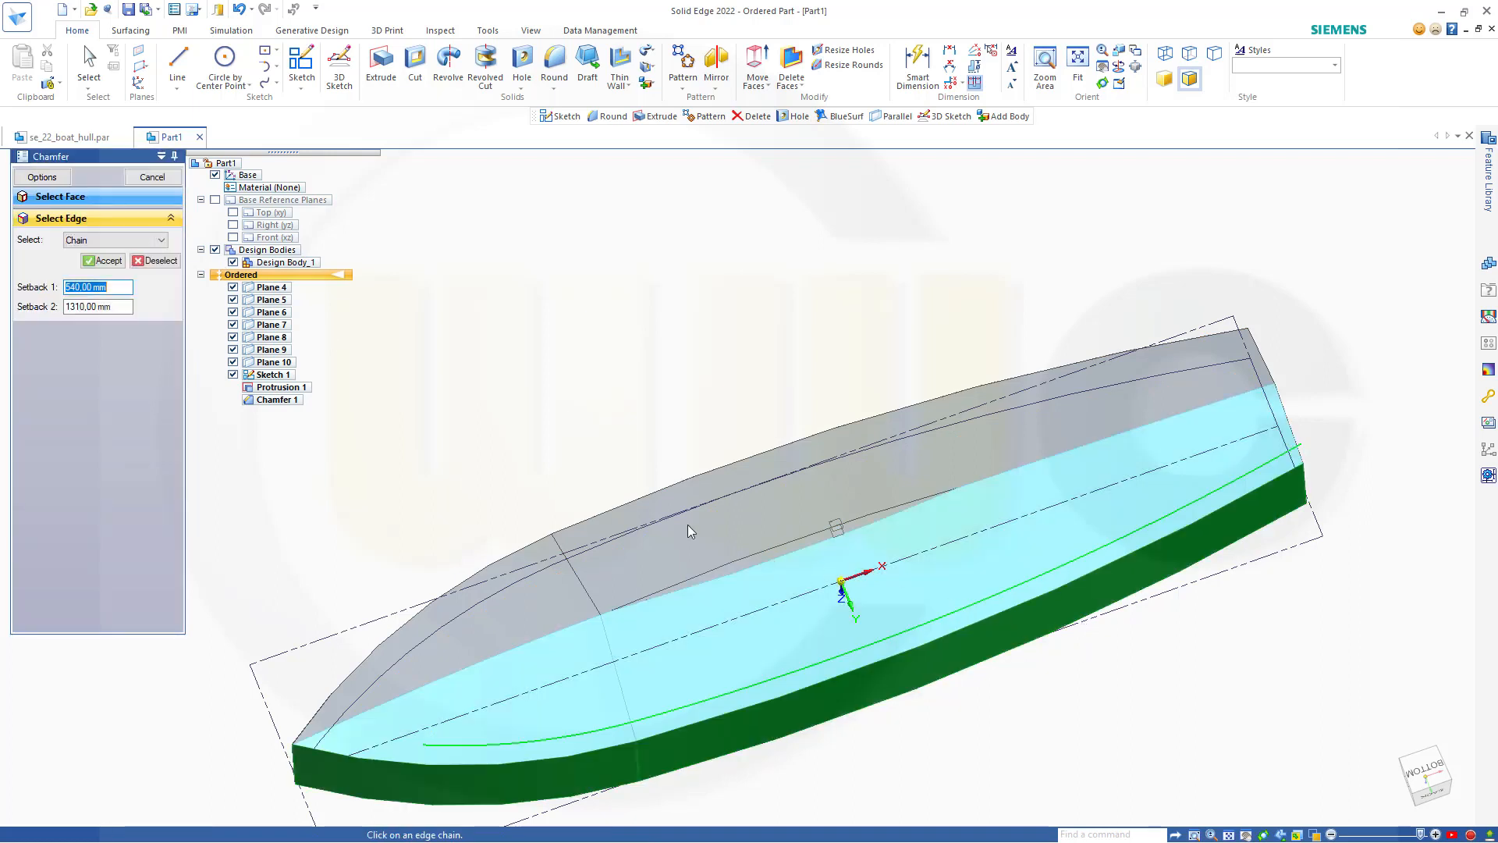
pyautogui.click(107, 262)
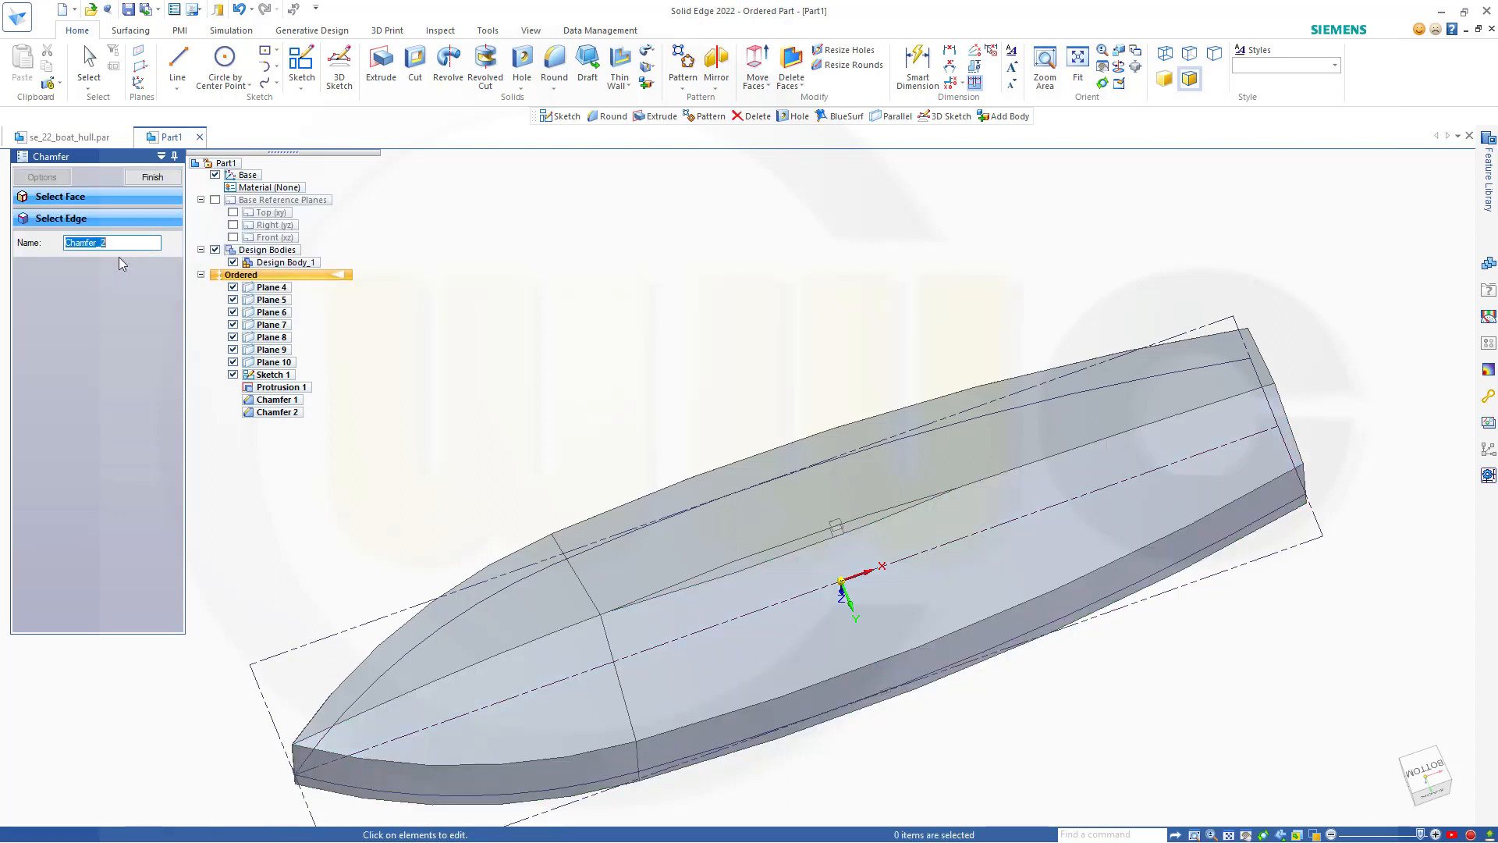
pyautogui.click(164, 178)
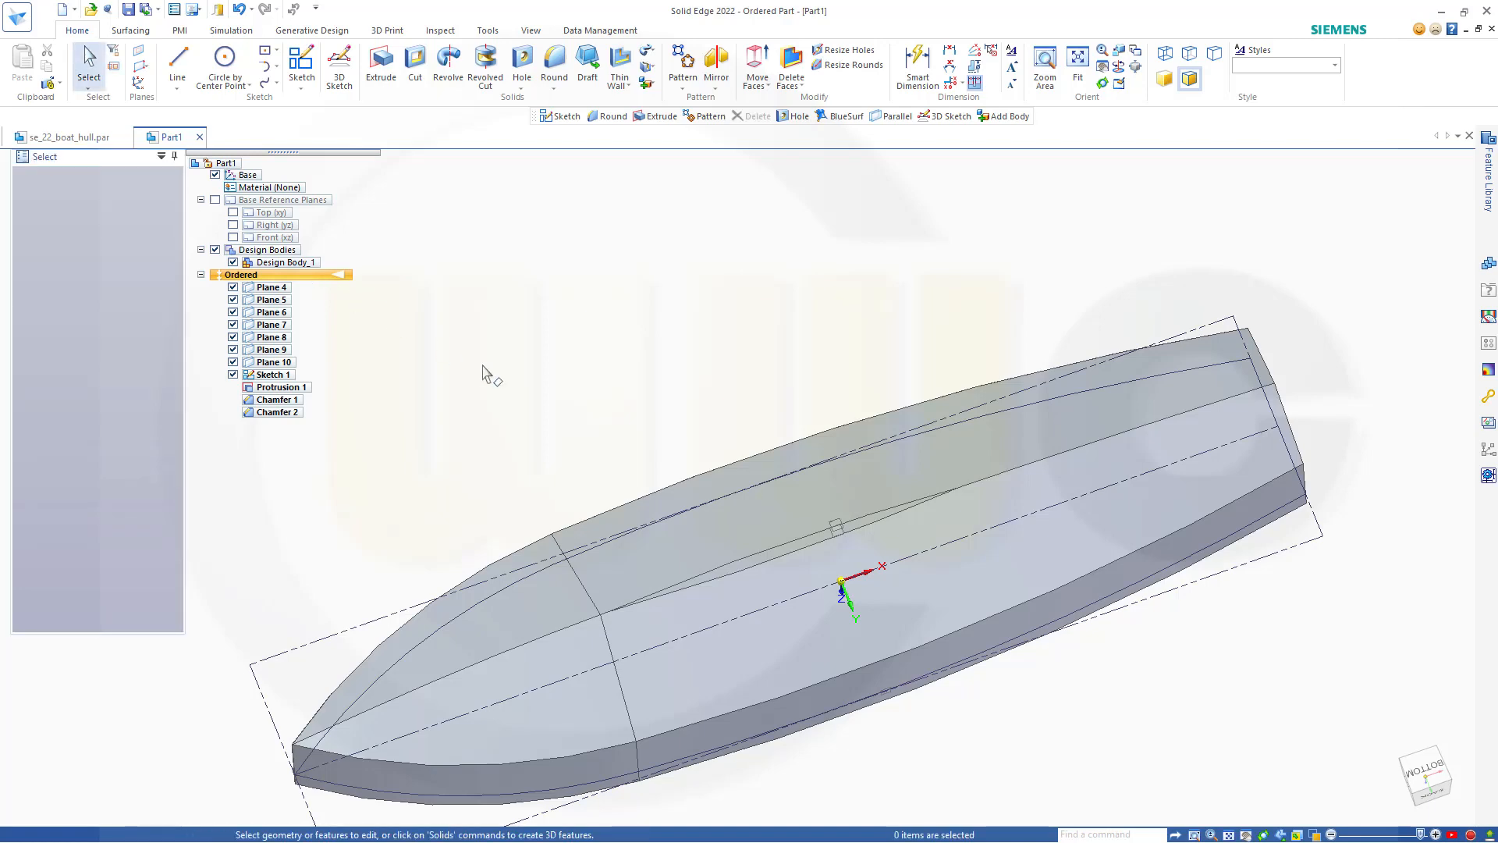
# Step: Round the edge chains between the chamfers and side faces on both sides of the hull with a 1092 mm radius, and finish
pyautogui.moveTo(681, 457); pyautogui.dragTo(740, 430, button='middle')
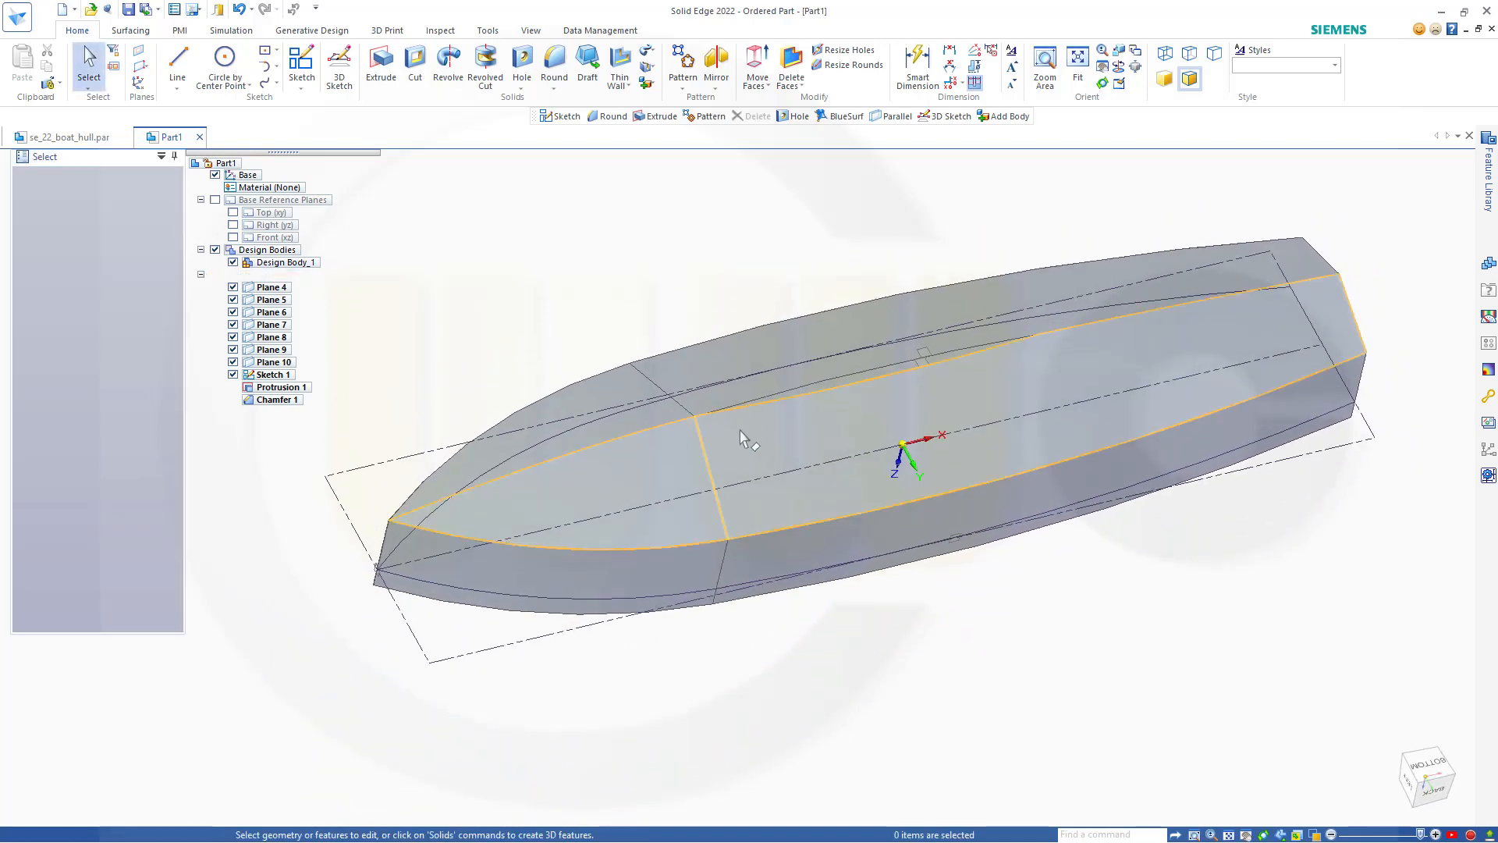
pyautogui.moveTo(810, 468); pyautogui.dragTo(927, 438, button='middle')
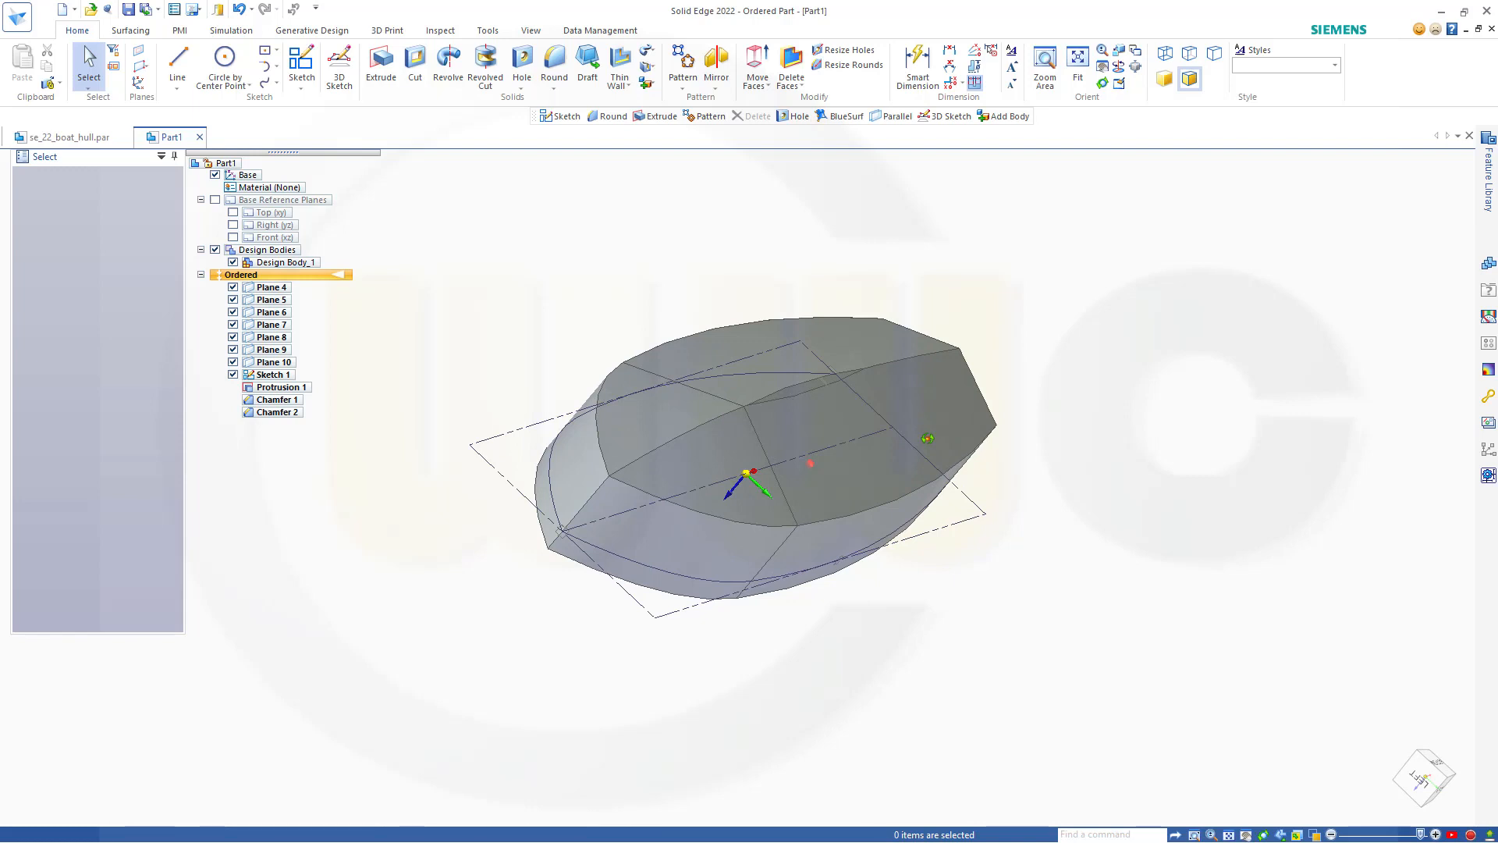
pyautogui.moveTo(927, 439); pyautogui.dragTo(789, 312, button='middle')
pyautogui.click(555, 62)
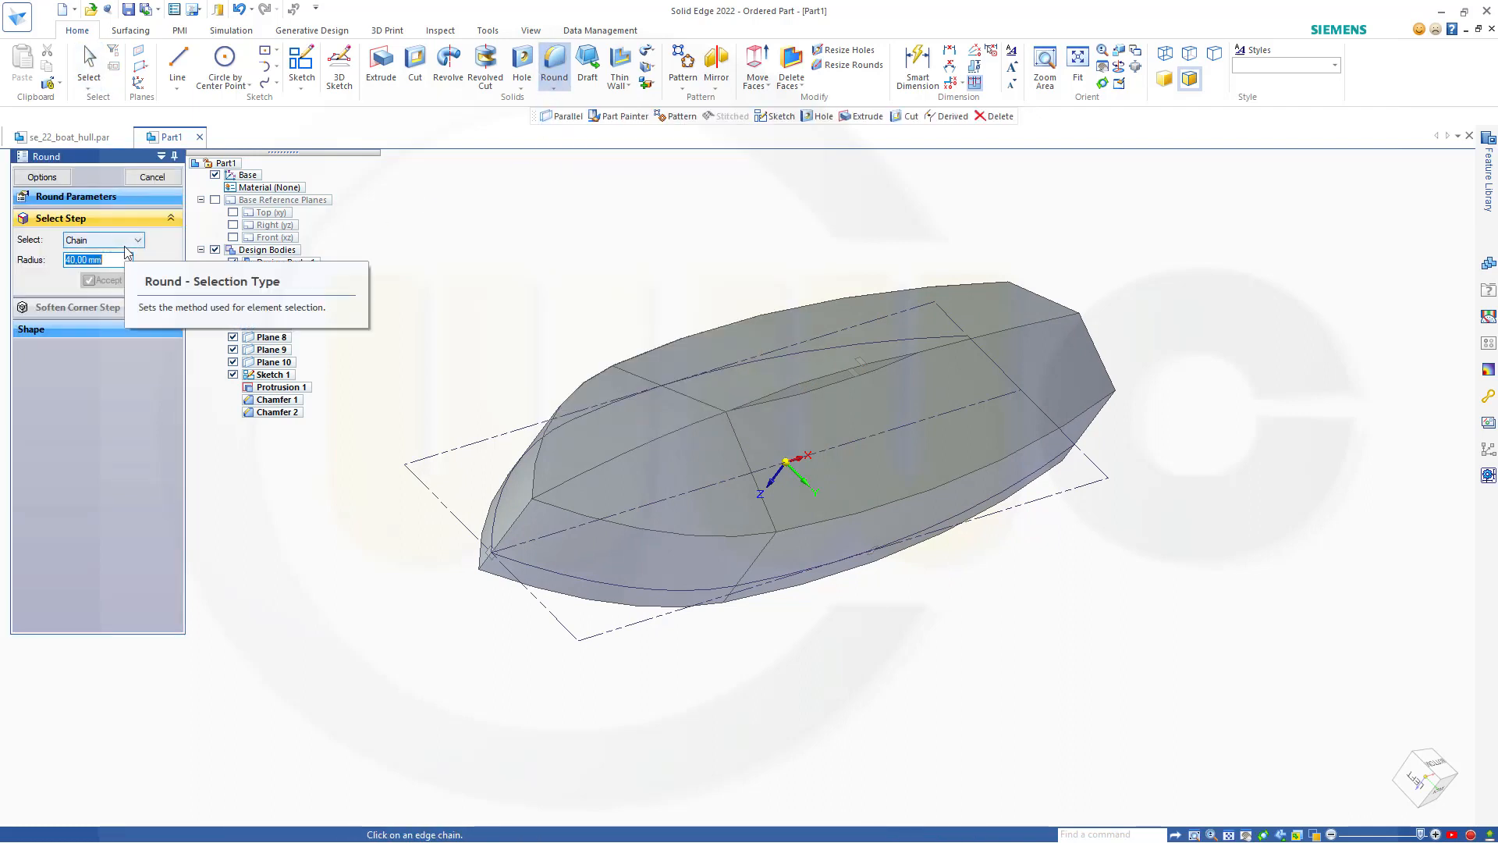
pyautogui.write('1')
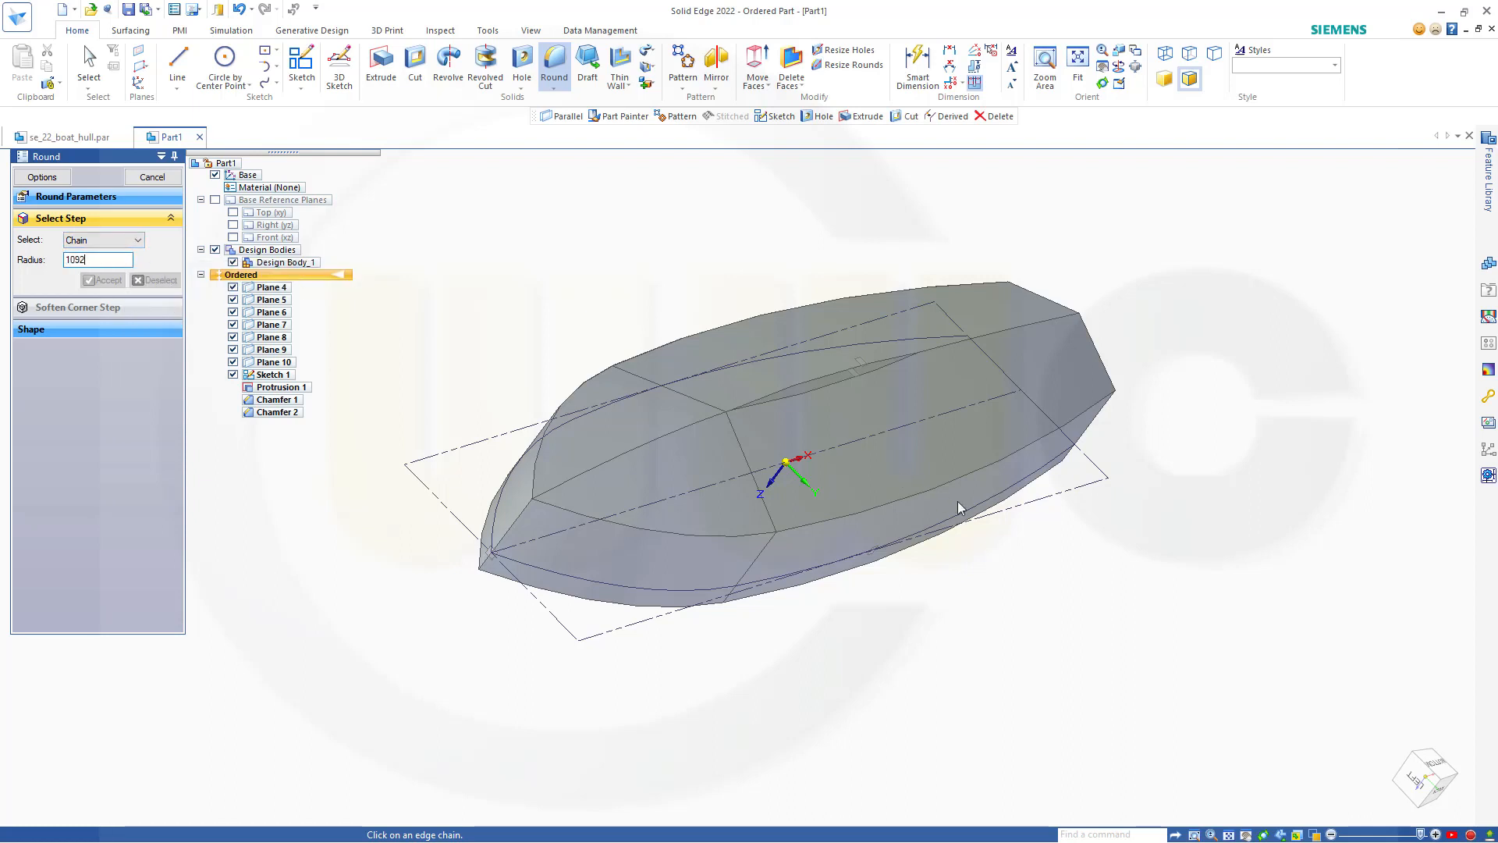
pyautogui.write('092')
pyautogui.click(948, 483)
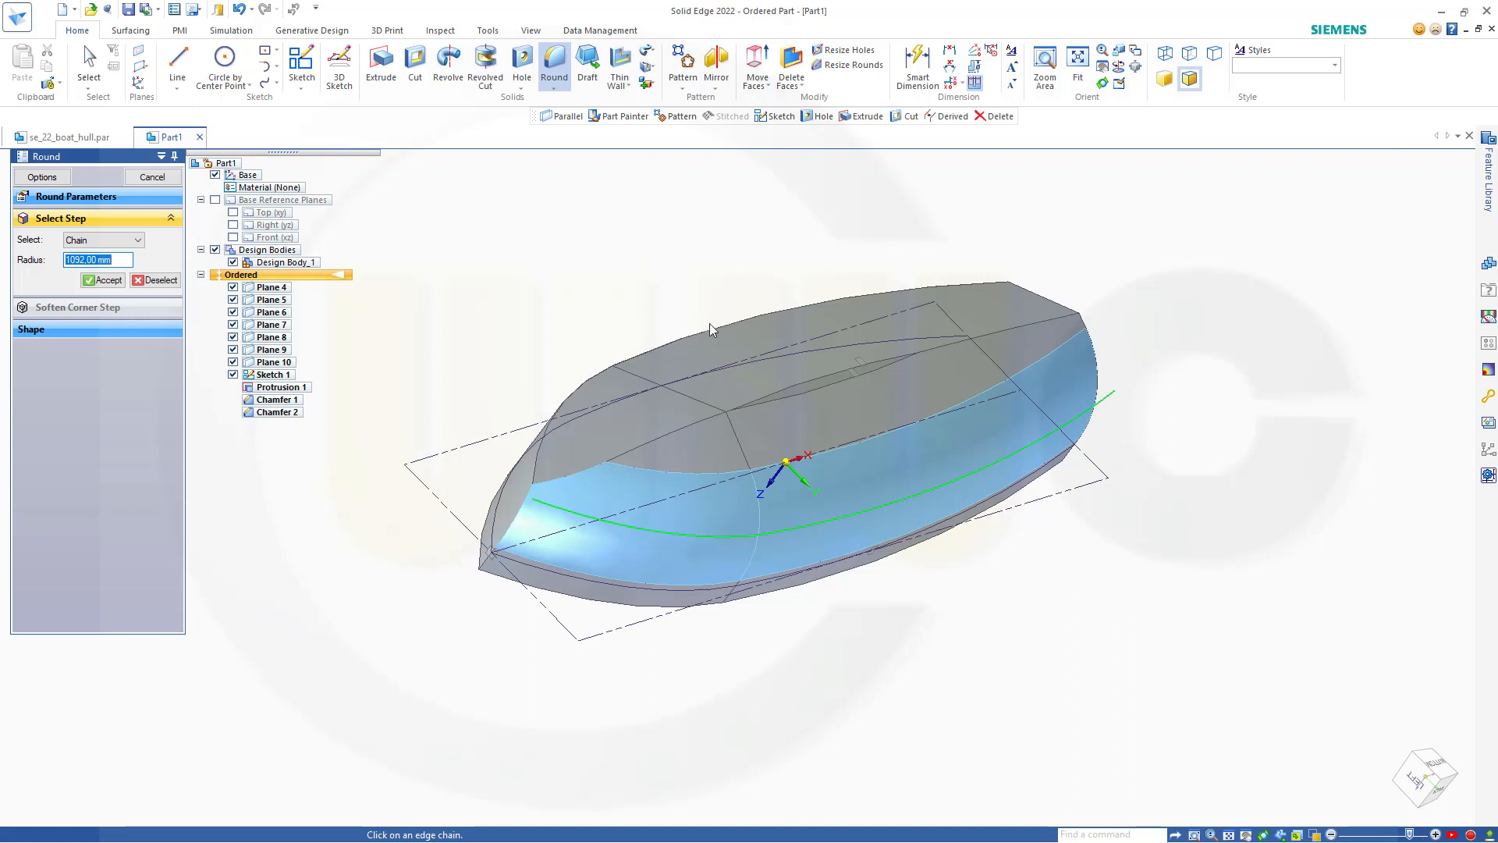
pyautogui.click(686, 335)
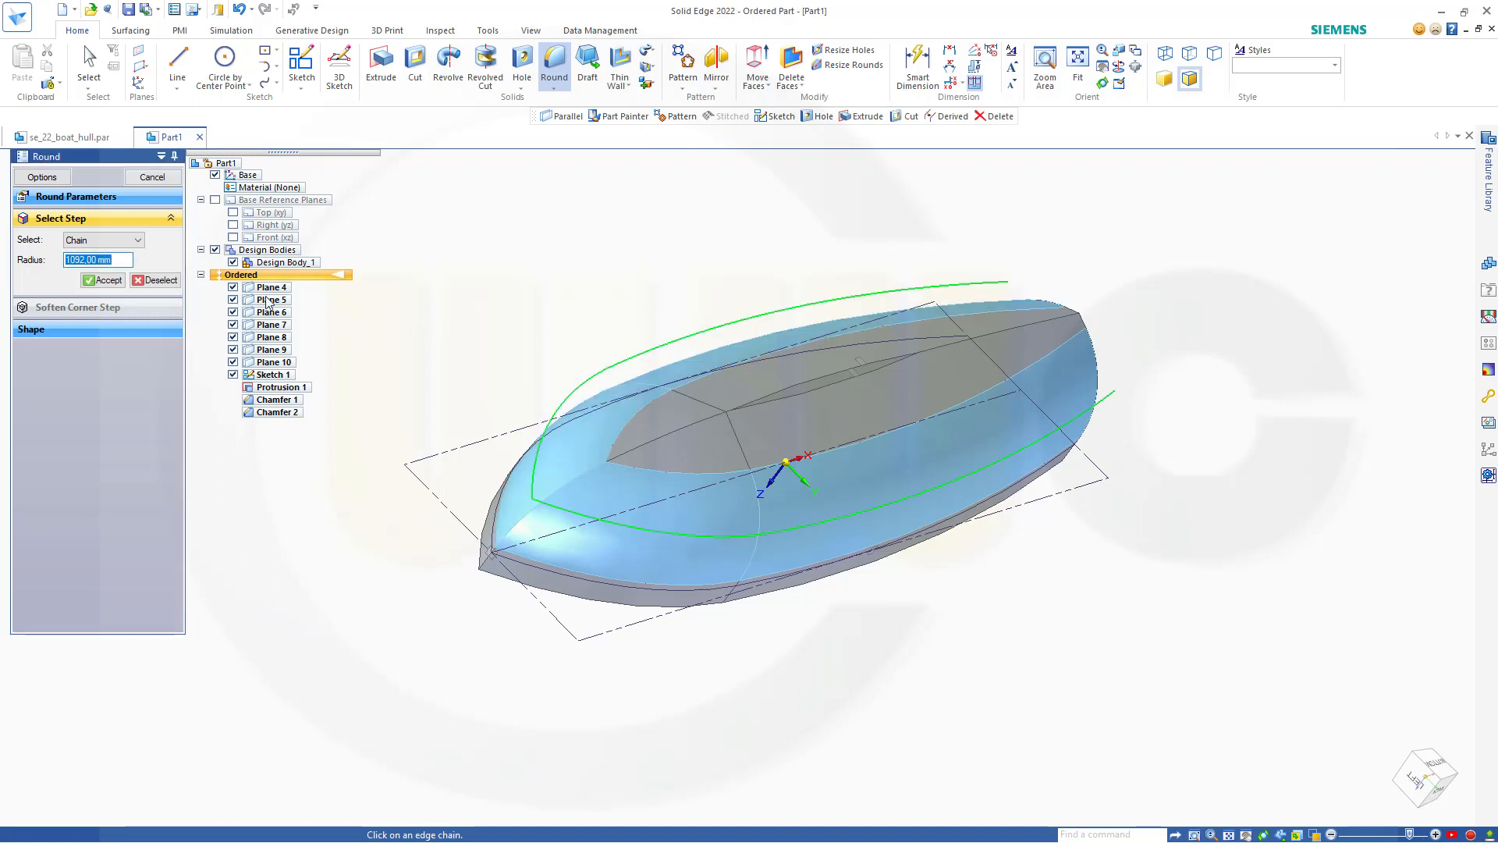
pyautogui.click(113, 280)
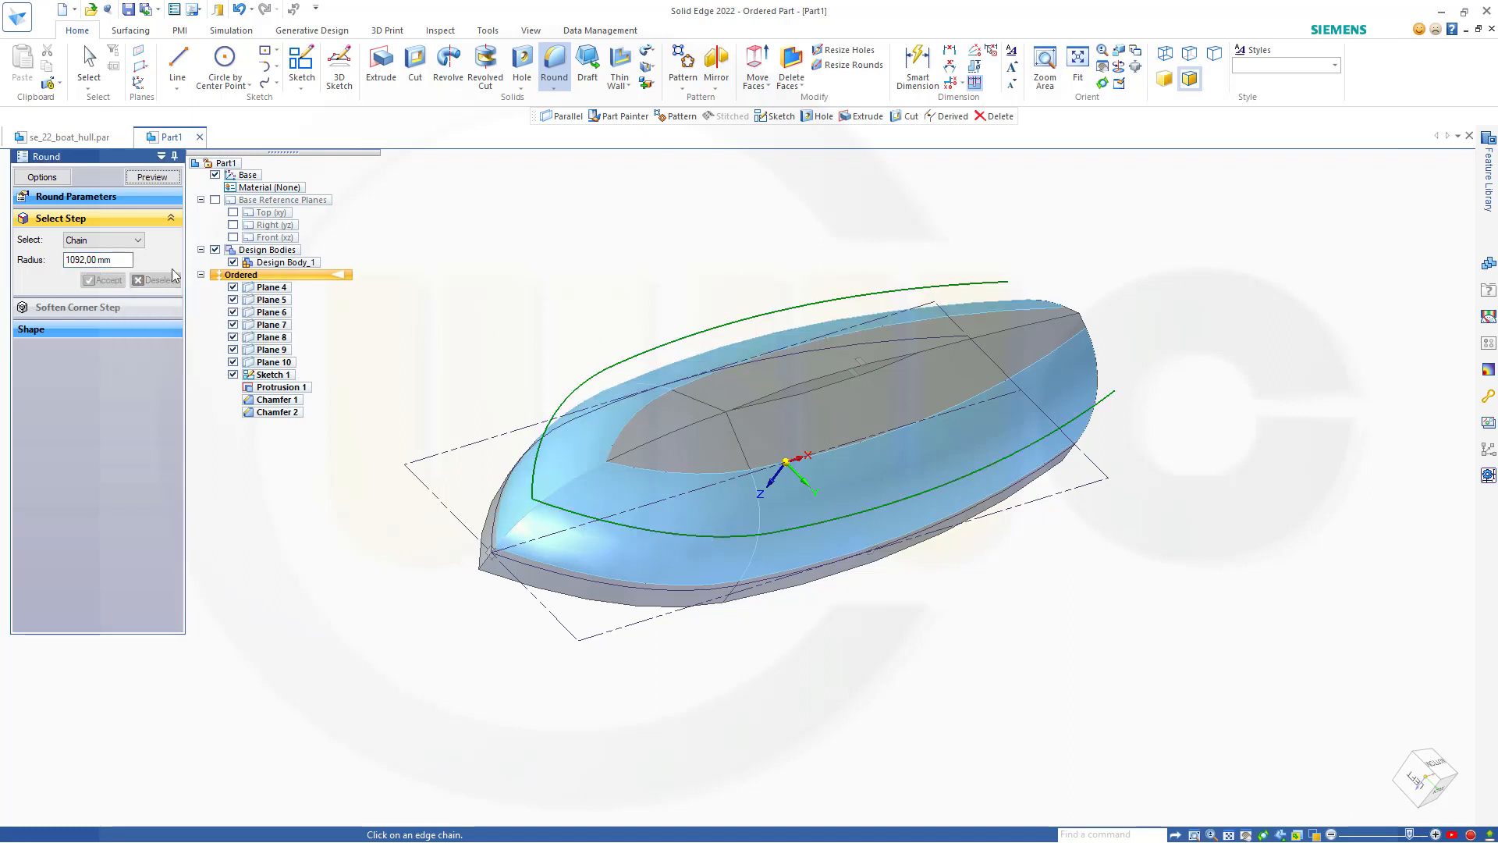
pyautogui.click(152, 178)
pyautogui.click(157, 179)
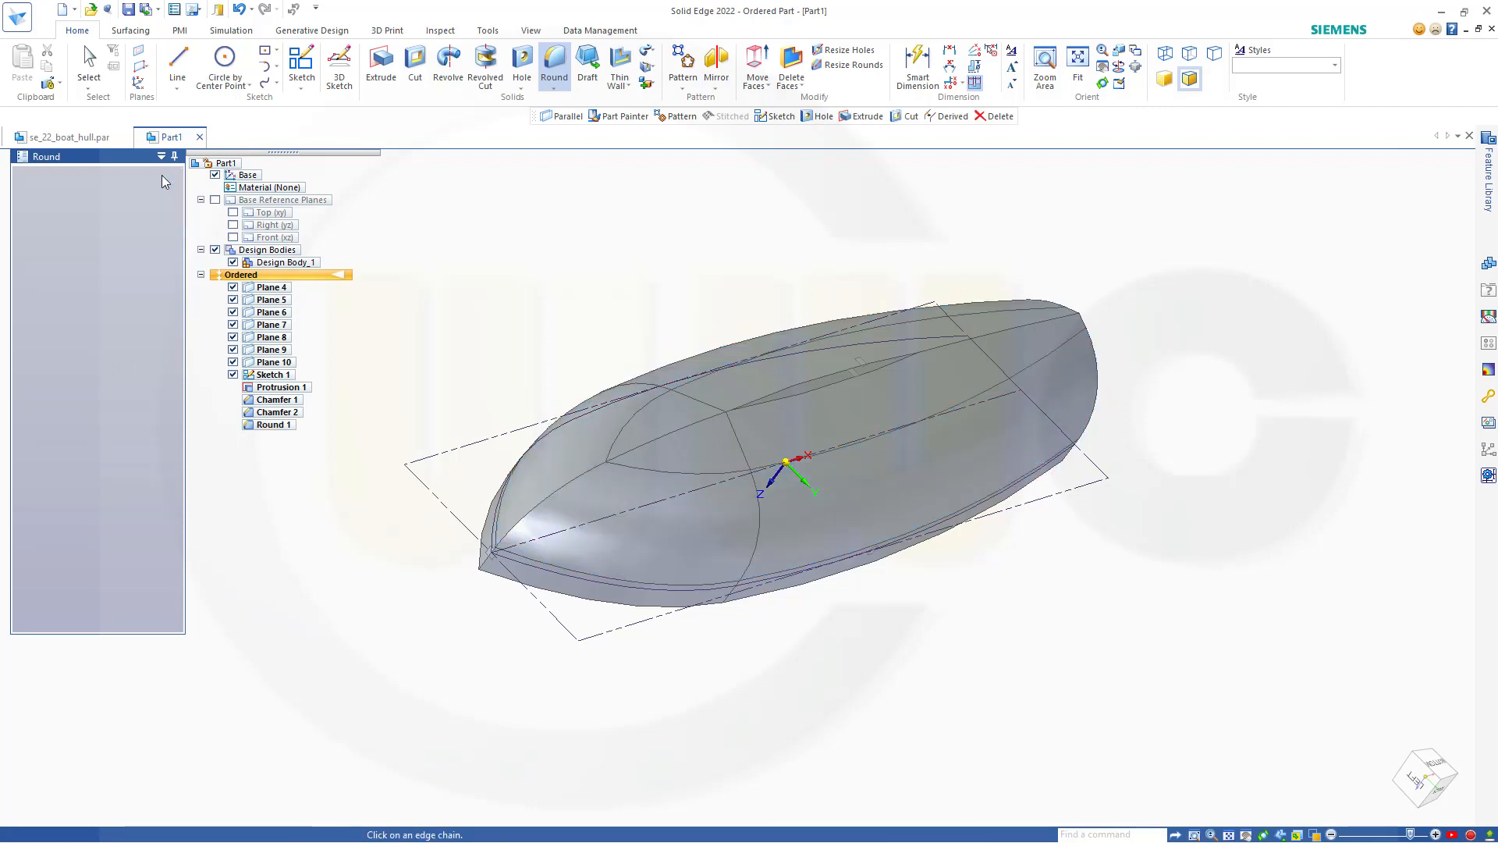
pyautogui.click(152, 178)
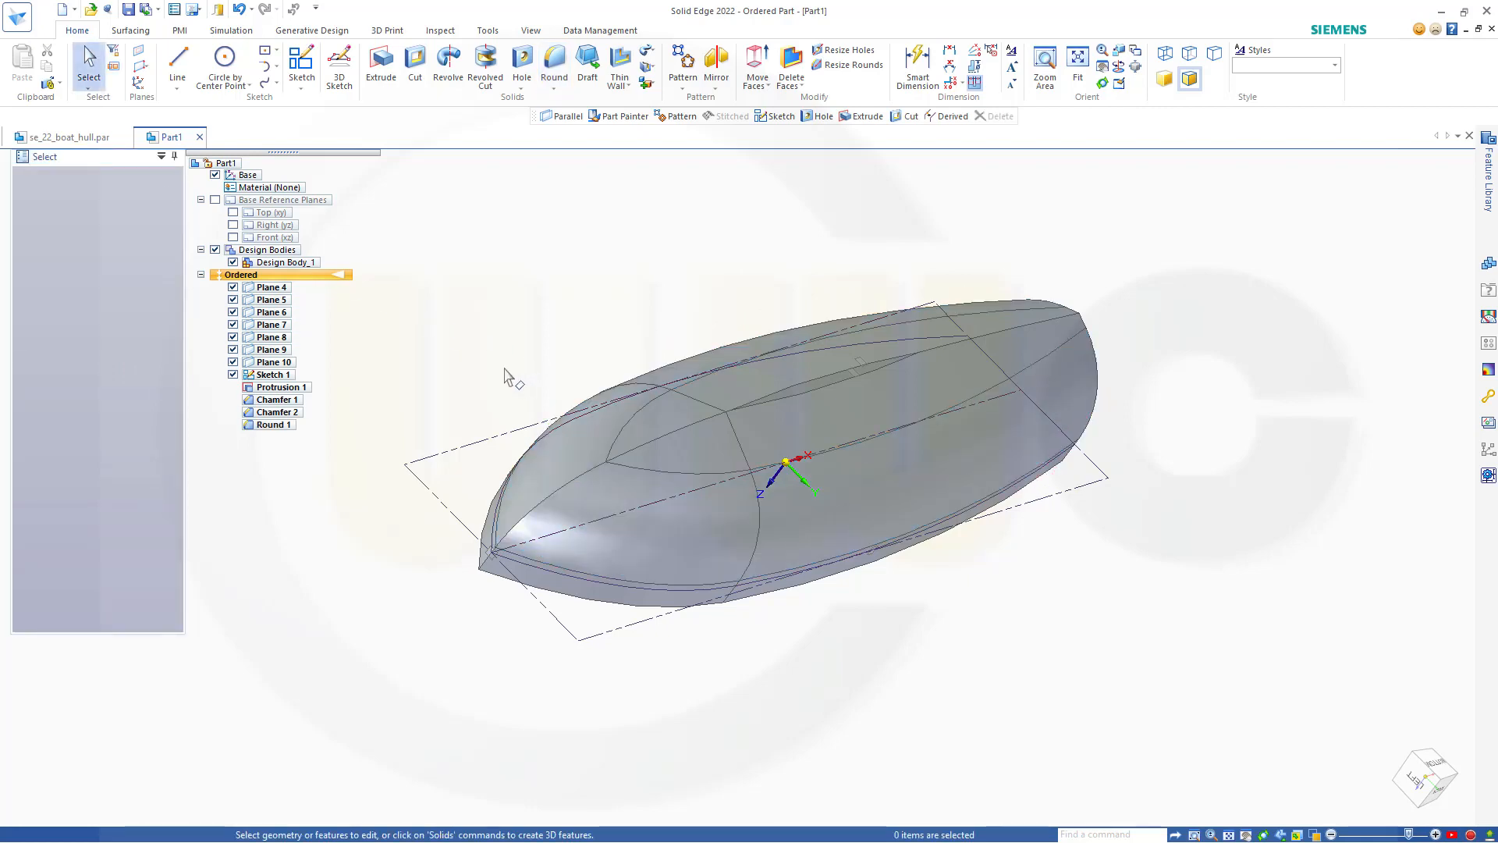
# Step: Show the Top (xy), Right (yz) and Front (xz) base reference planes
pyautogui.moveTo(508, 378); pyautogui.dragTo(762, 405, button='middle')
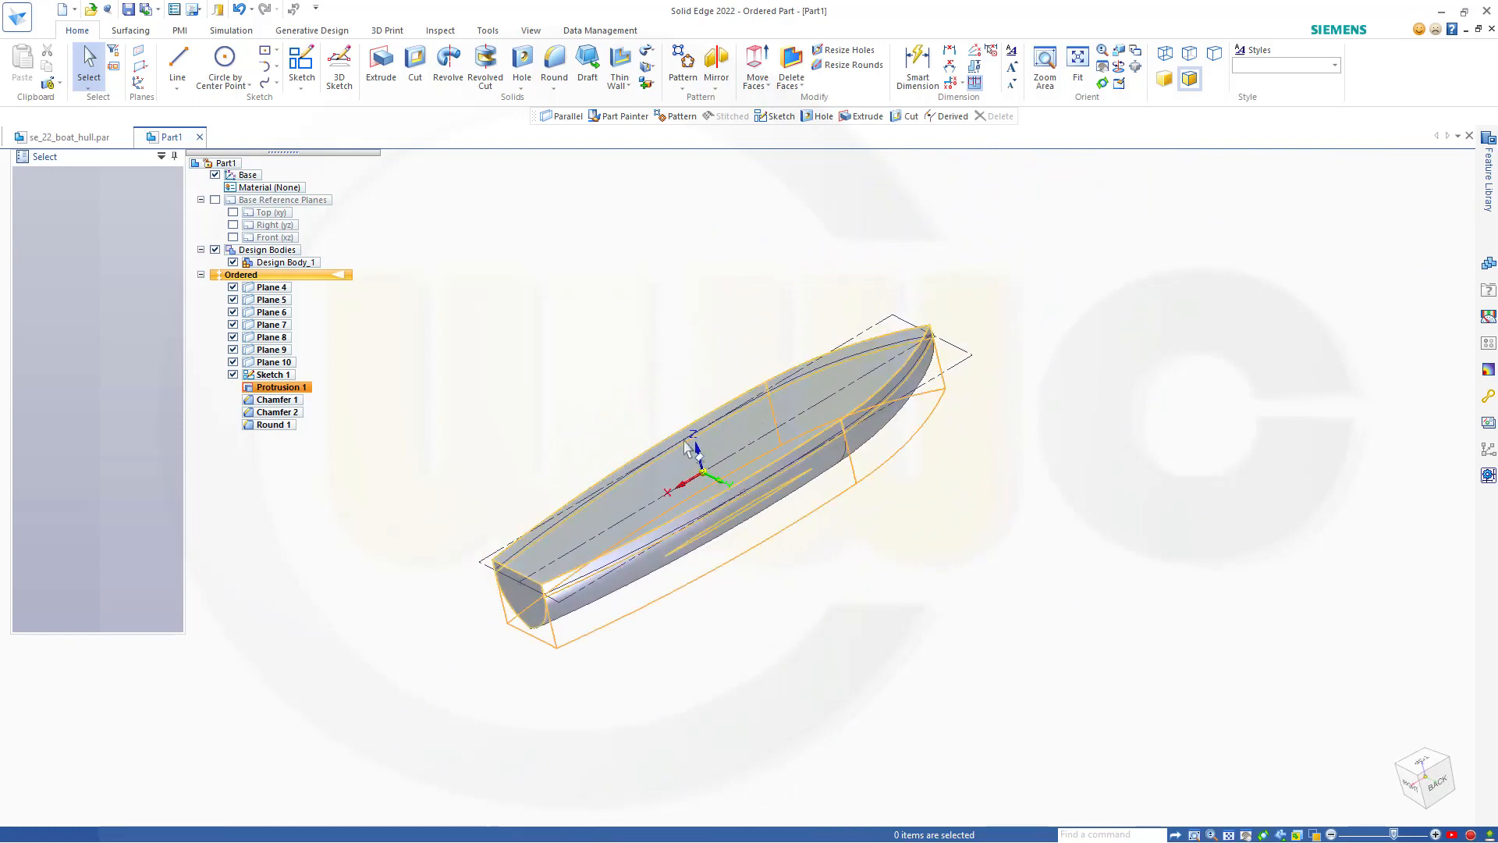
pyautogui.click(233, 212)
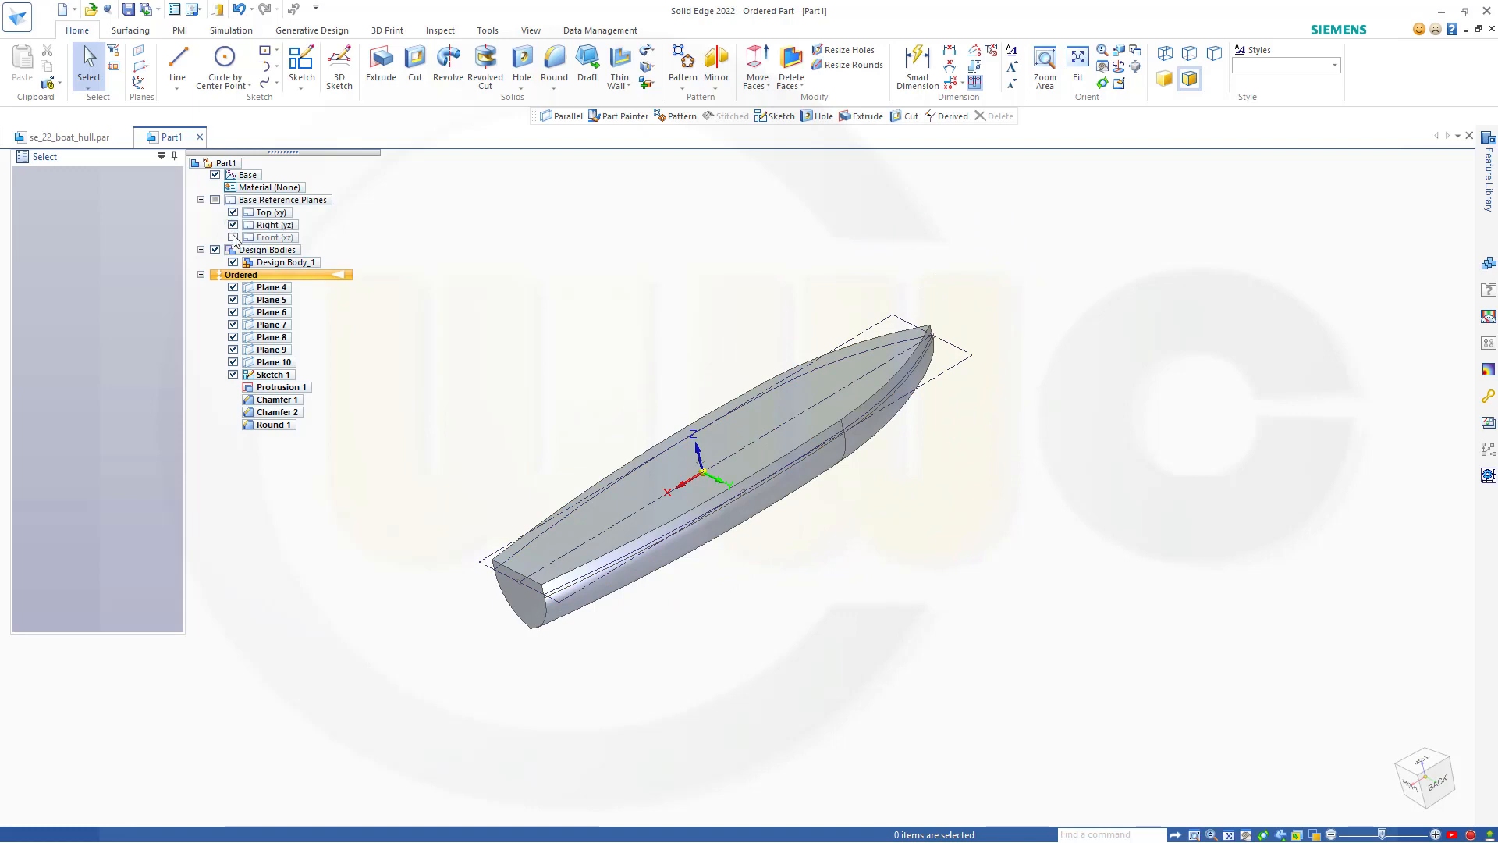
pyautogui.click(234, 237)
pyautogui.scroll(-1, 335, 344)
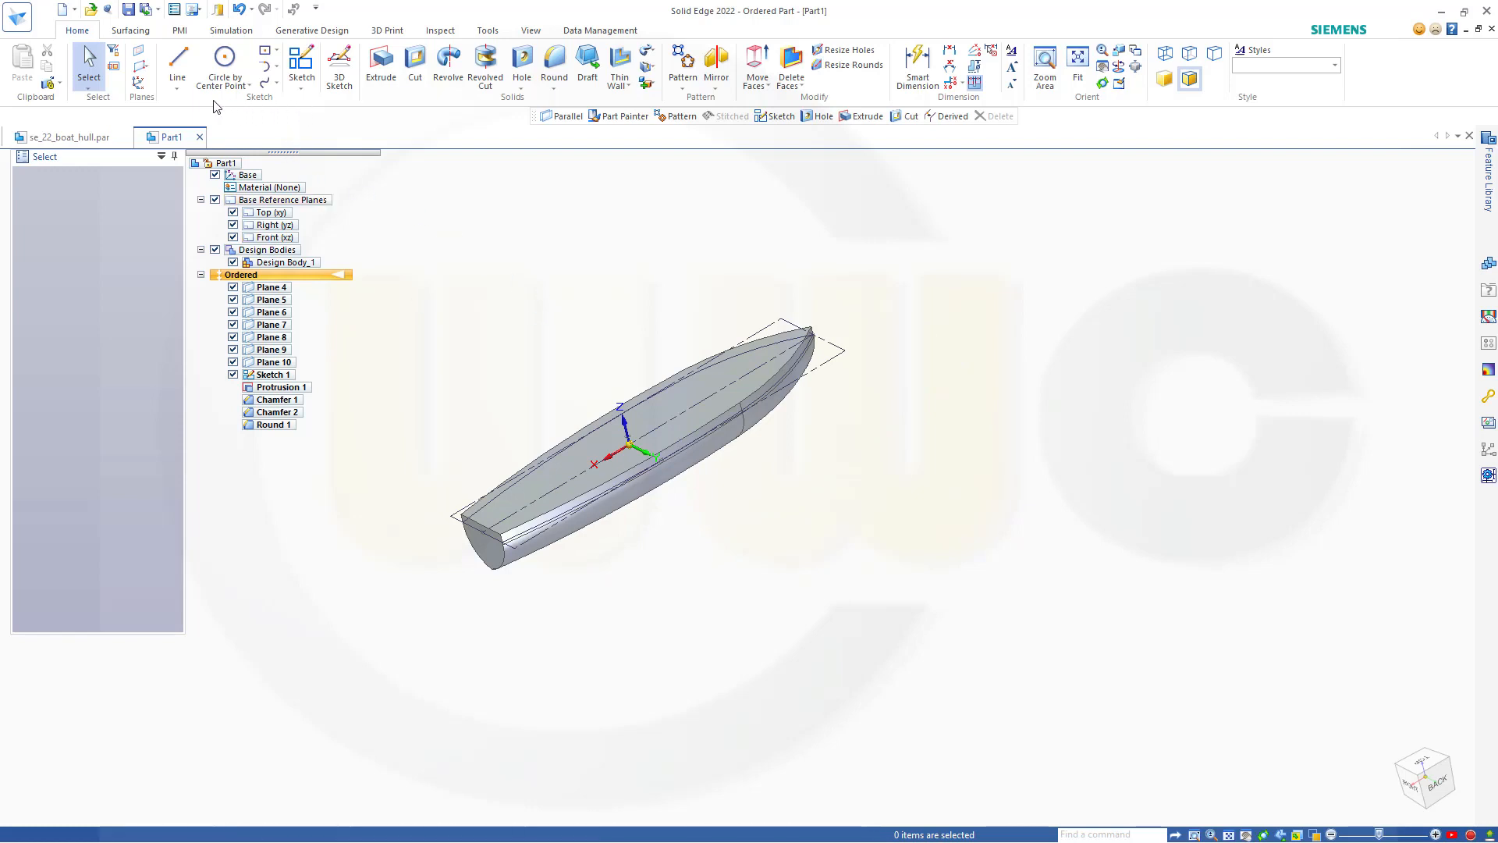
# Step: Create a reference plane parallel to the Front (xz) plane at a distance of 80 mm on its positive Y side
pyautogui.click(144, 69)
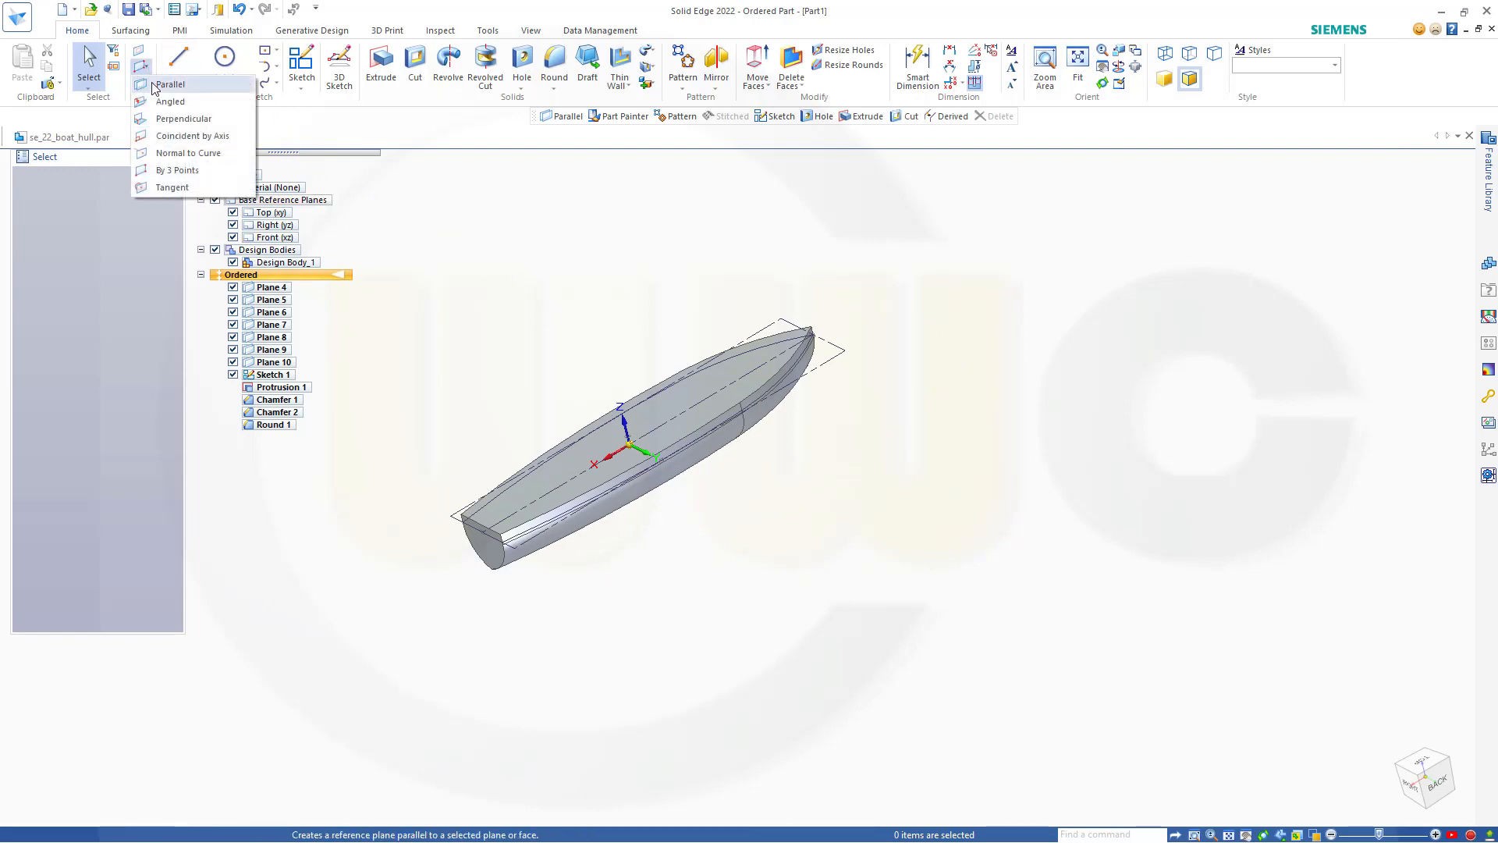
pyautogui.click(164, 84)
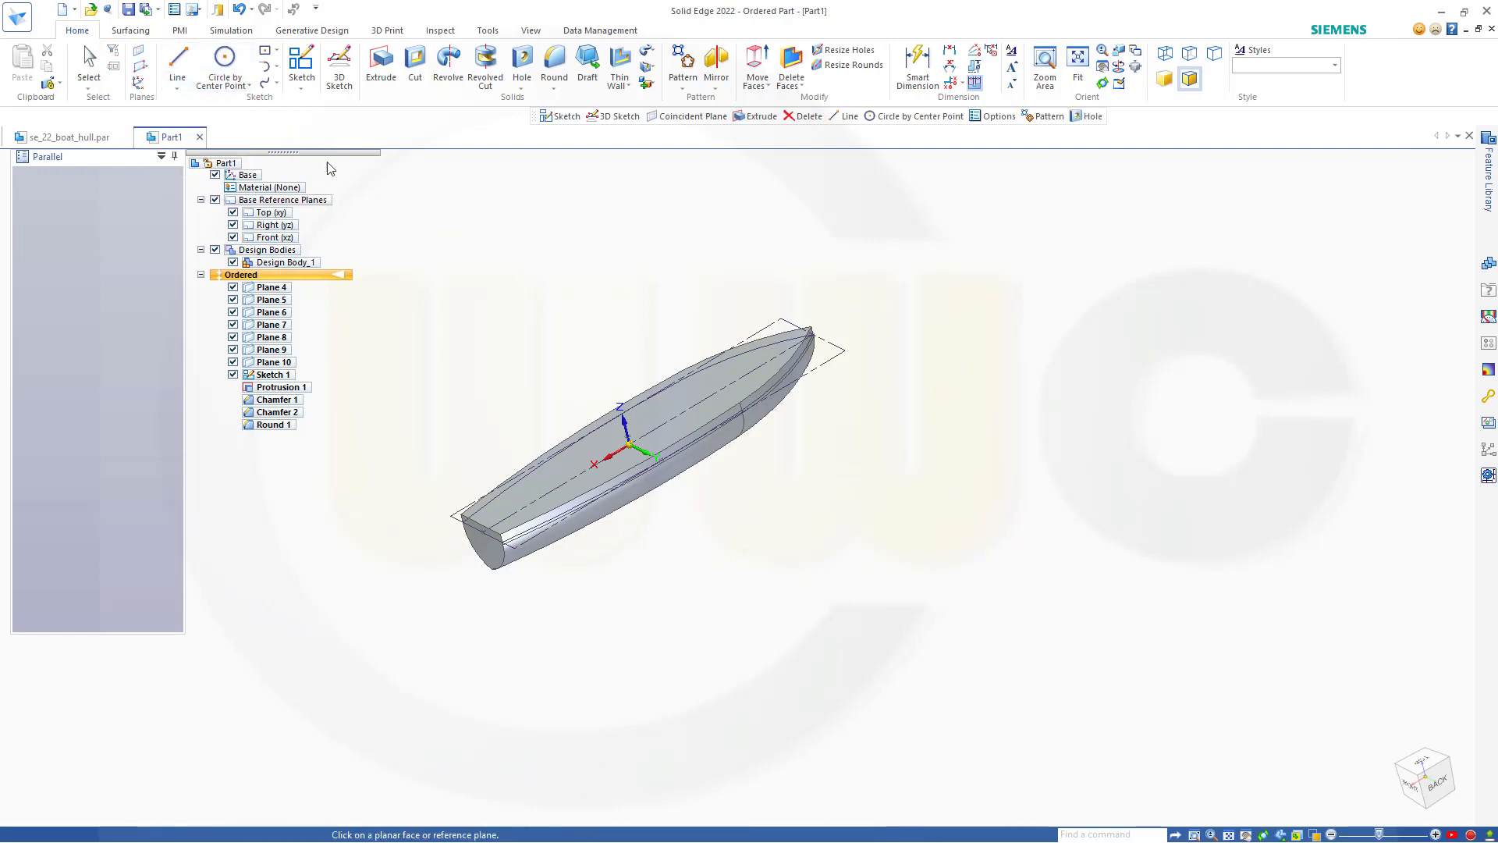
pyautogui.click(268, 238)
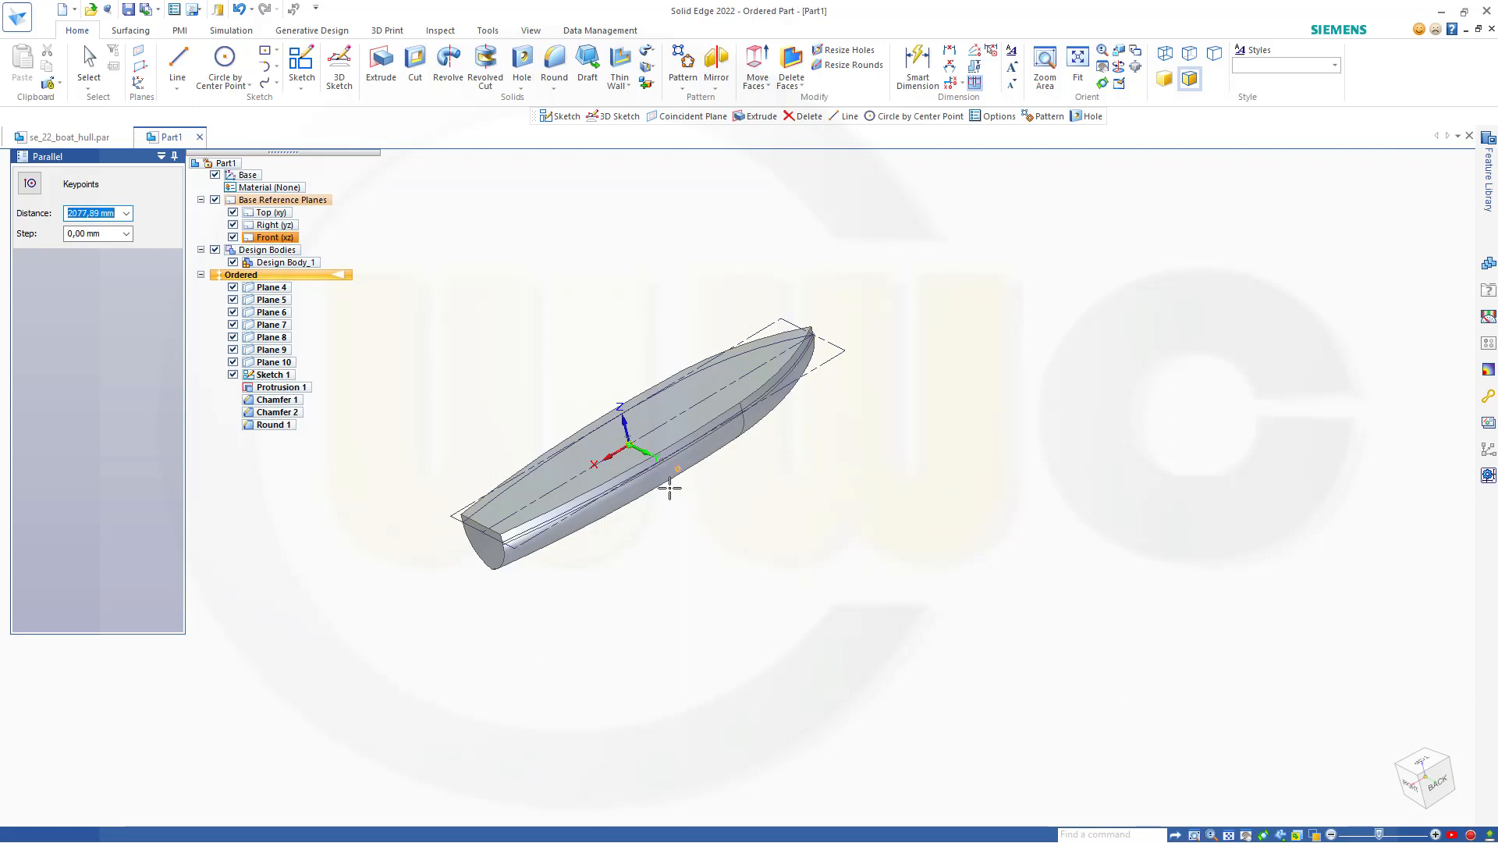
pyautogui.press('Tab')
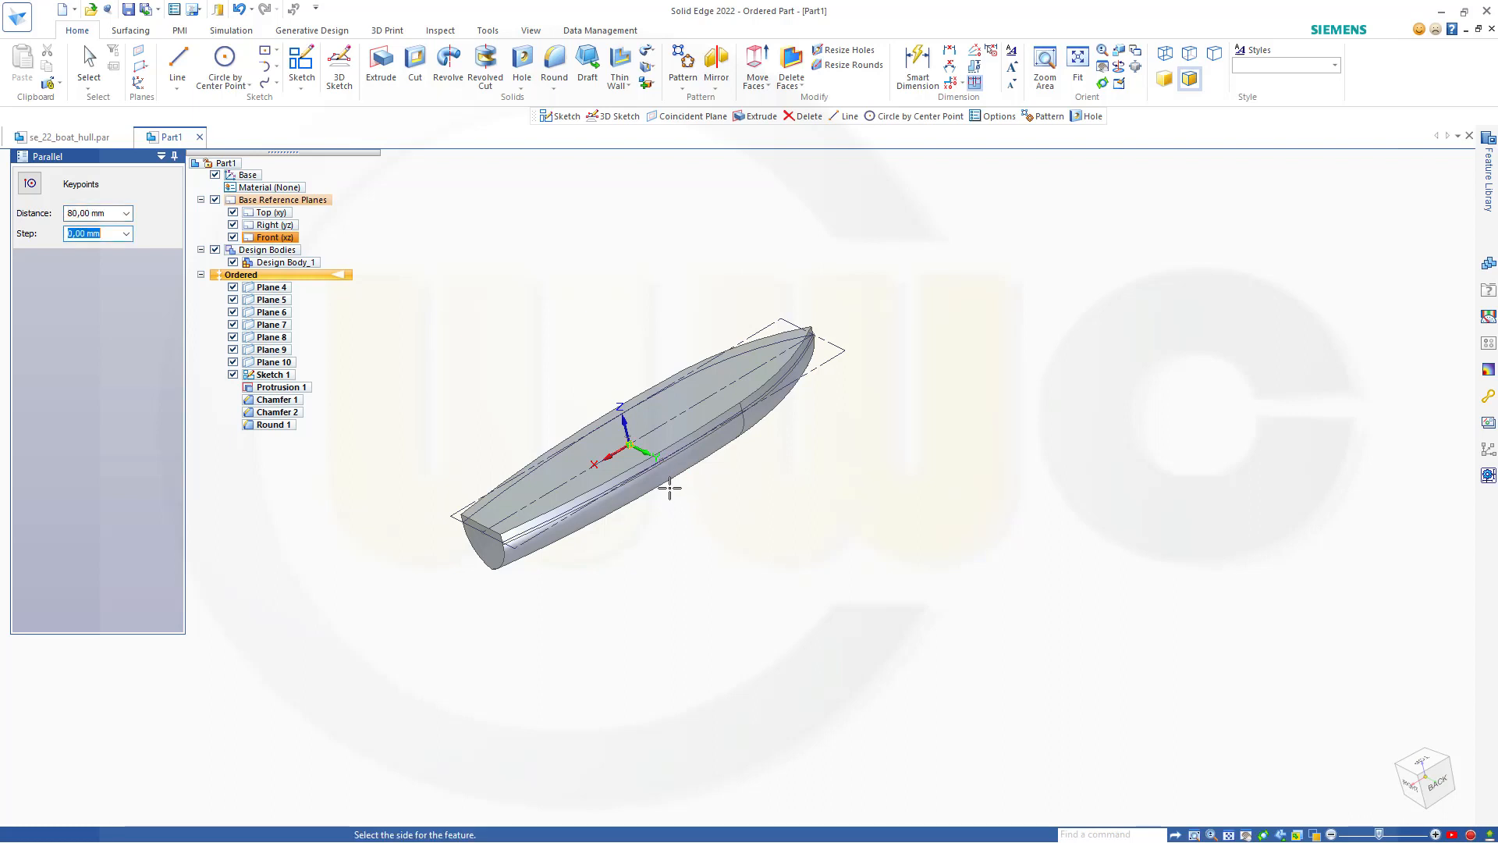
pyautogui.click(752, 521)
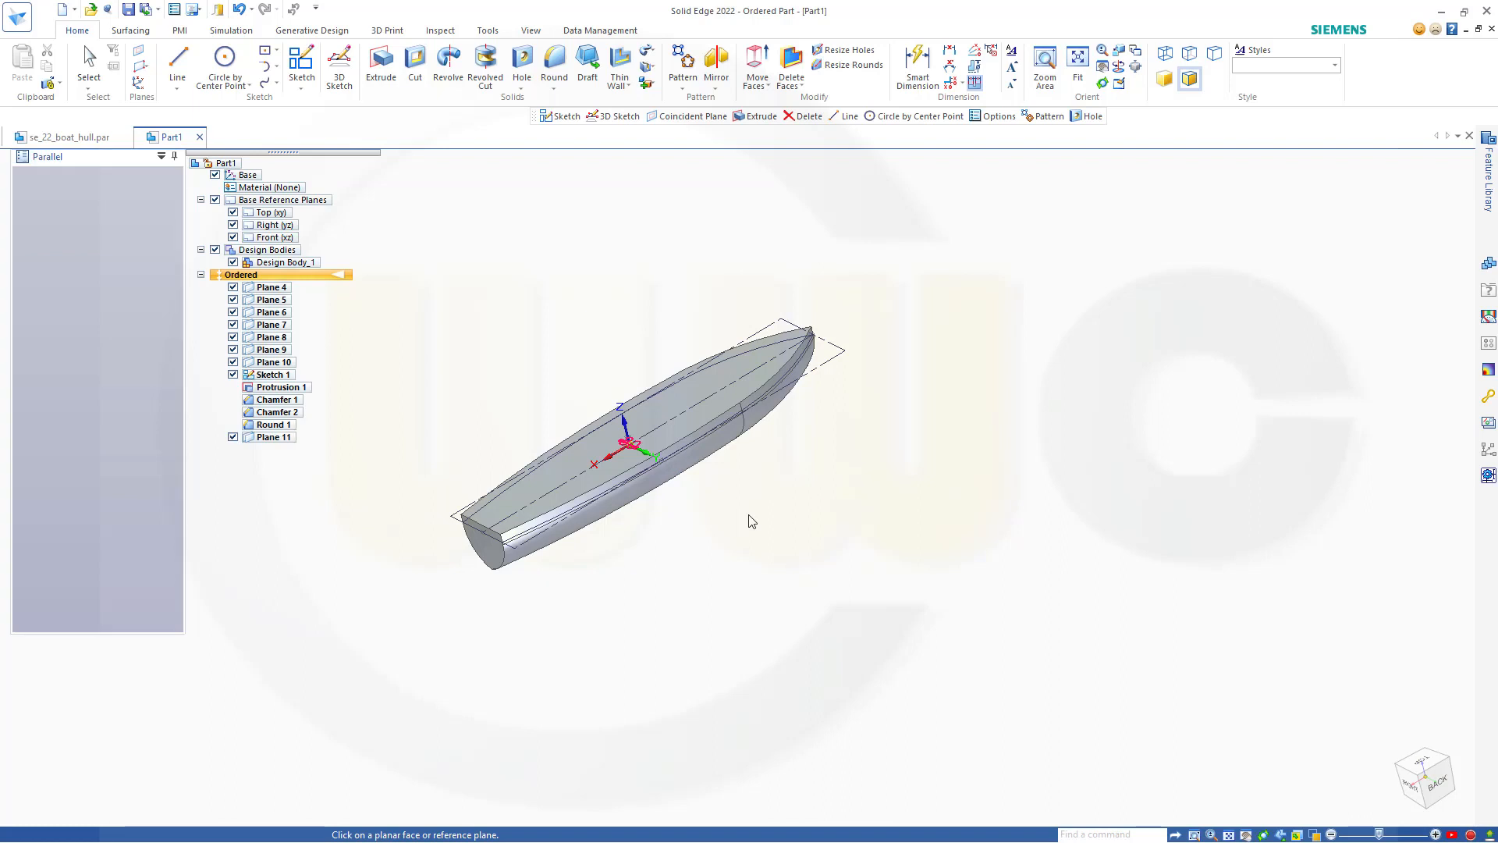
# Step: Create a second plane parallel to Front (xz) at 80 mm on its negative Y side, and close the command
pyautogui.click(147, 71)
pyautogui.click(163, 83)
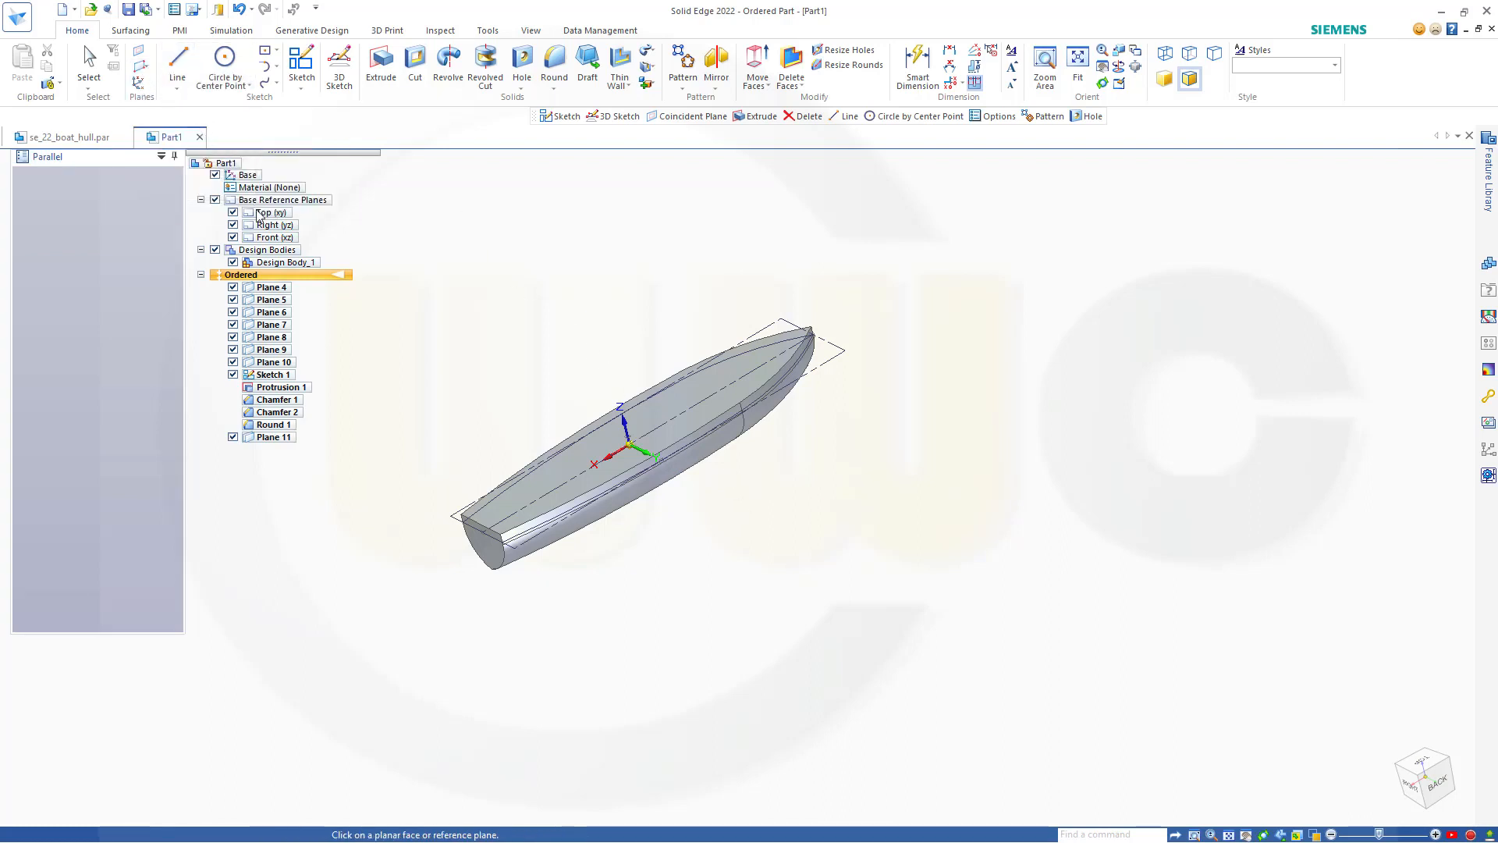
pyautogui.click(273, 238)
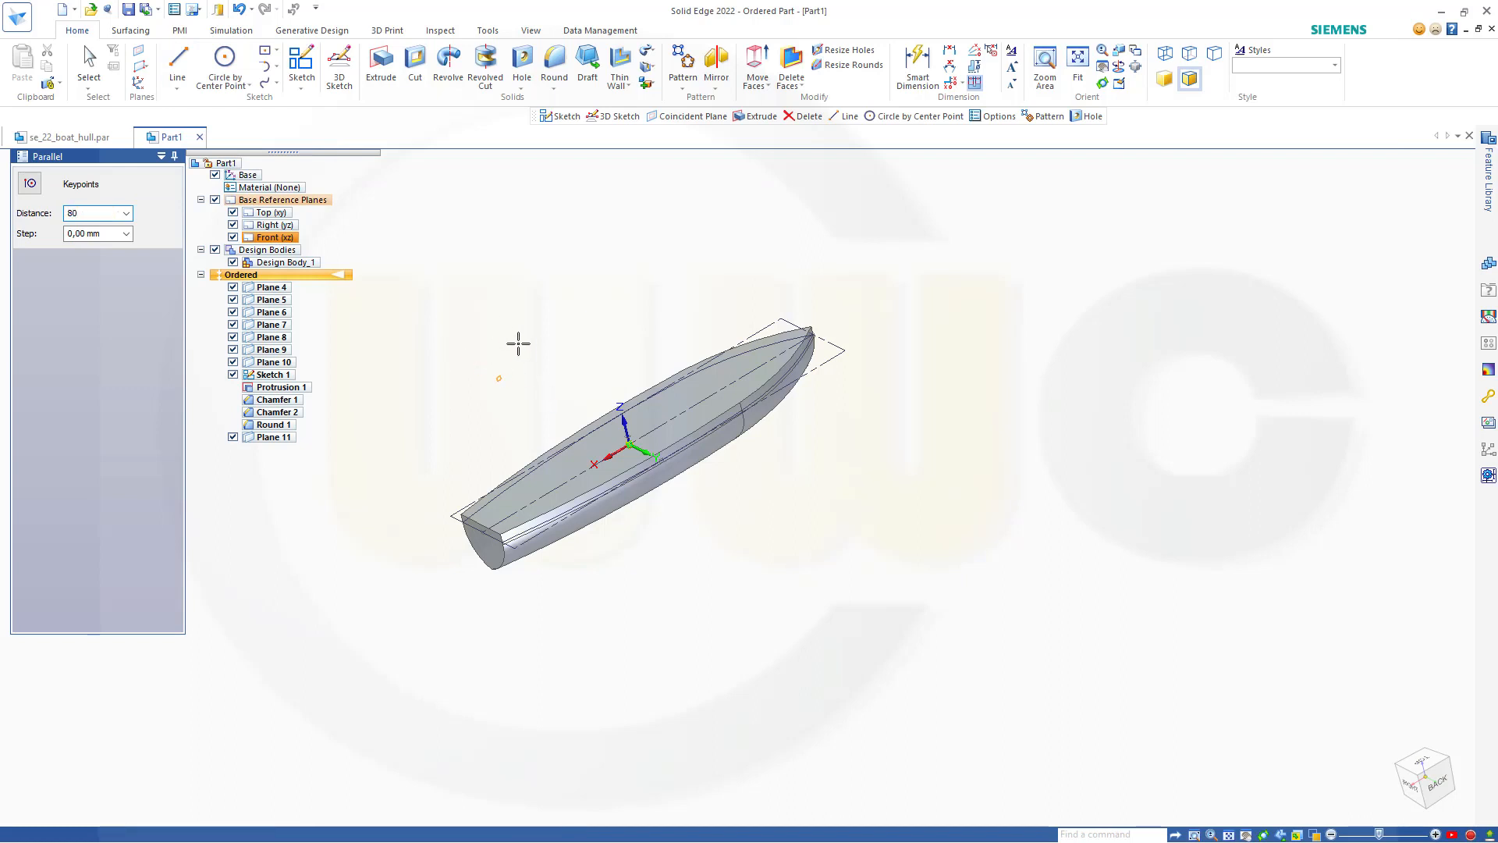
pyautogui.write('80')
pyautogui.press('Tab')
pyautogui.click(507, 320)
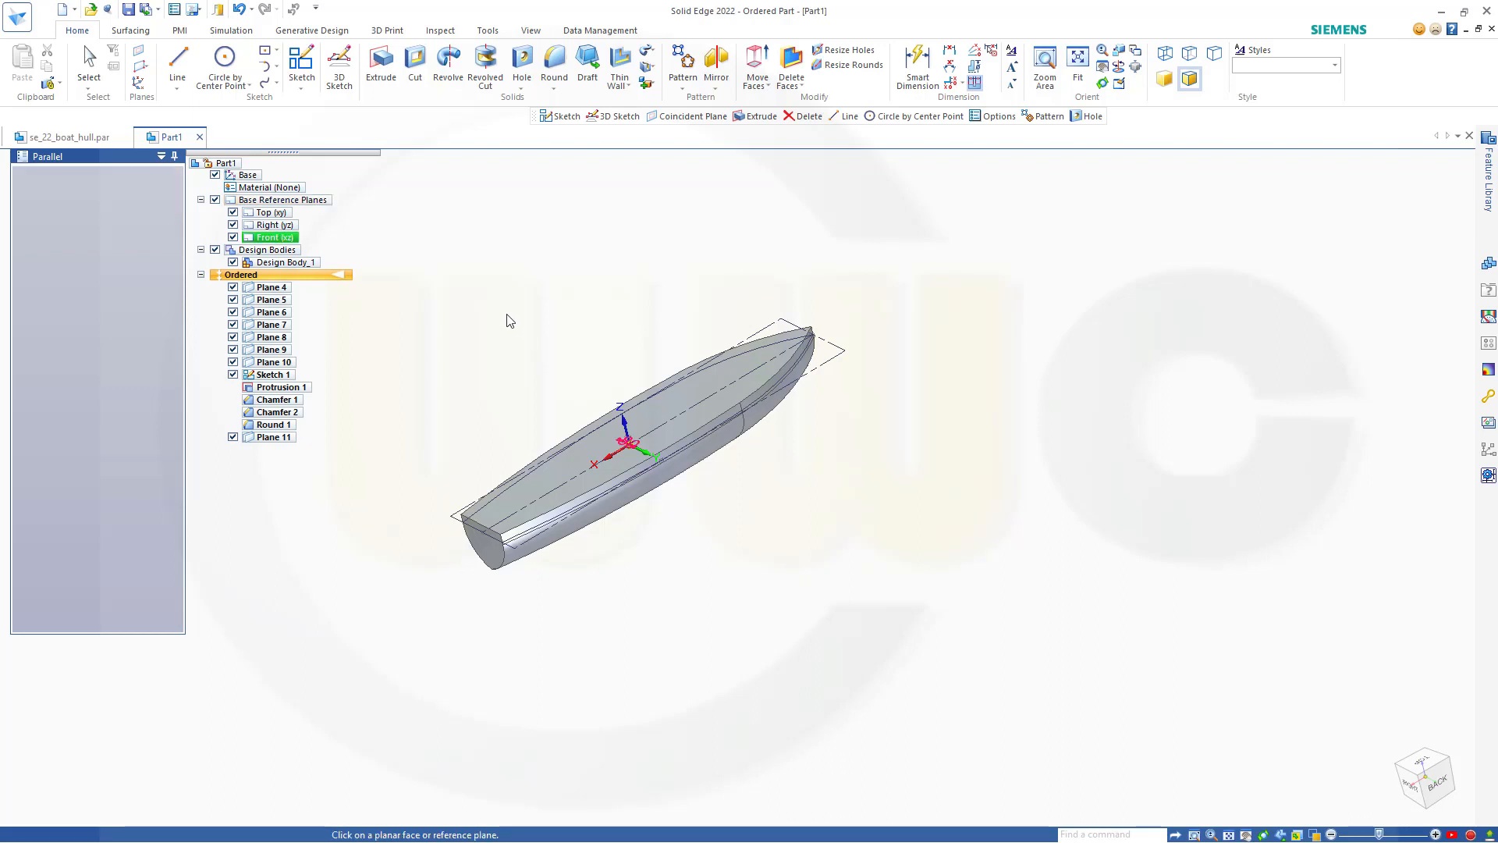
pyautogui.press('Escape')
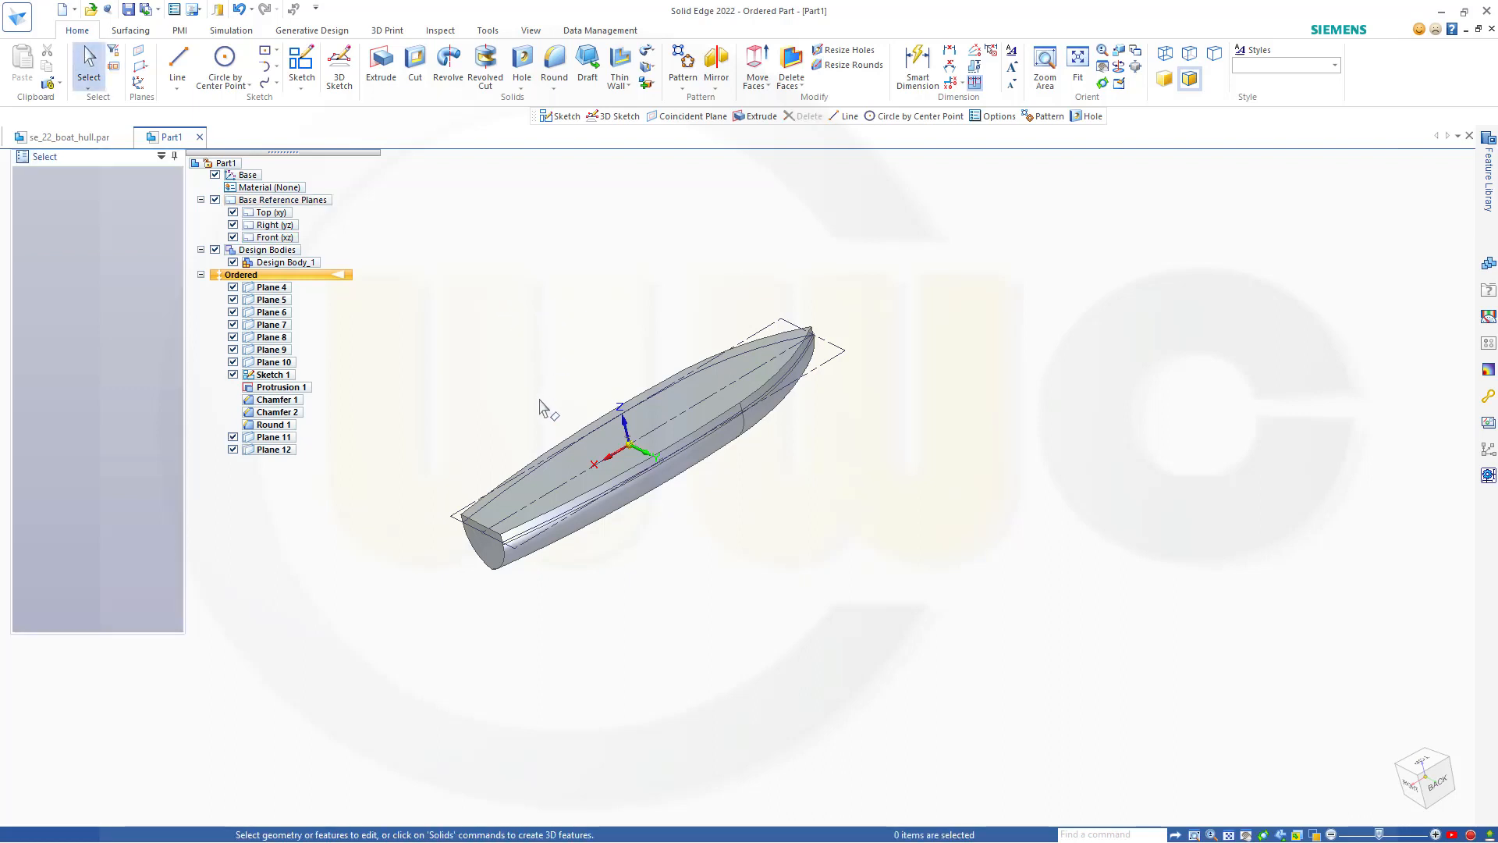
# Step: Start a new sketch on the Top (xy) plane and leave the Line command
pyautogui.click(301, 87)
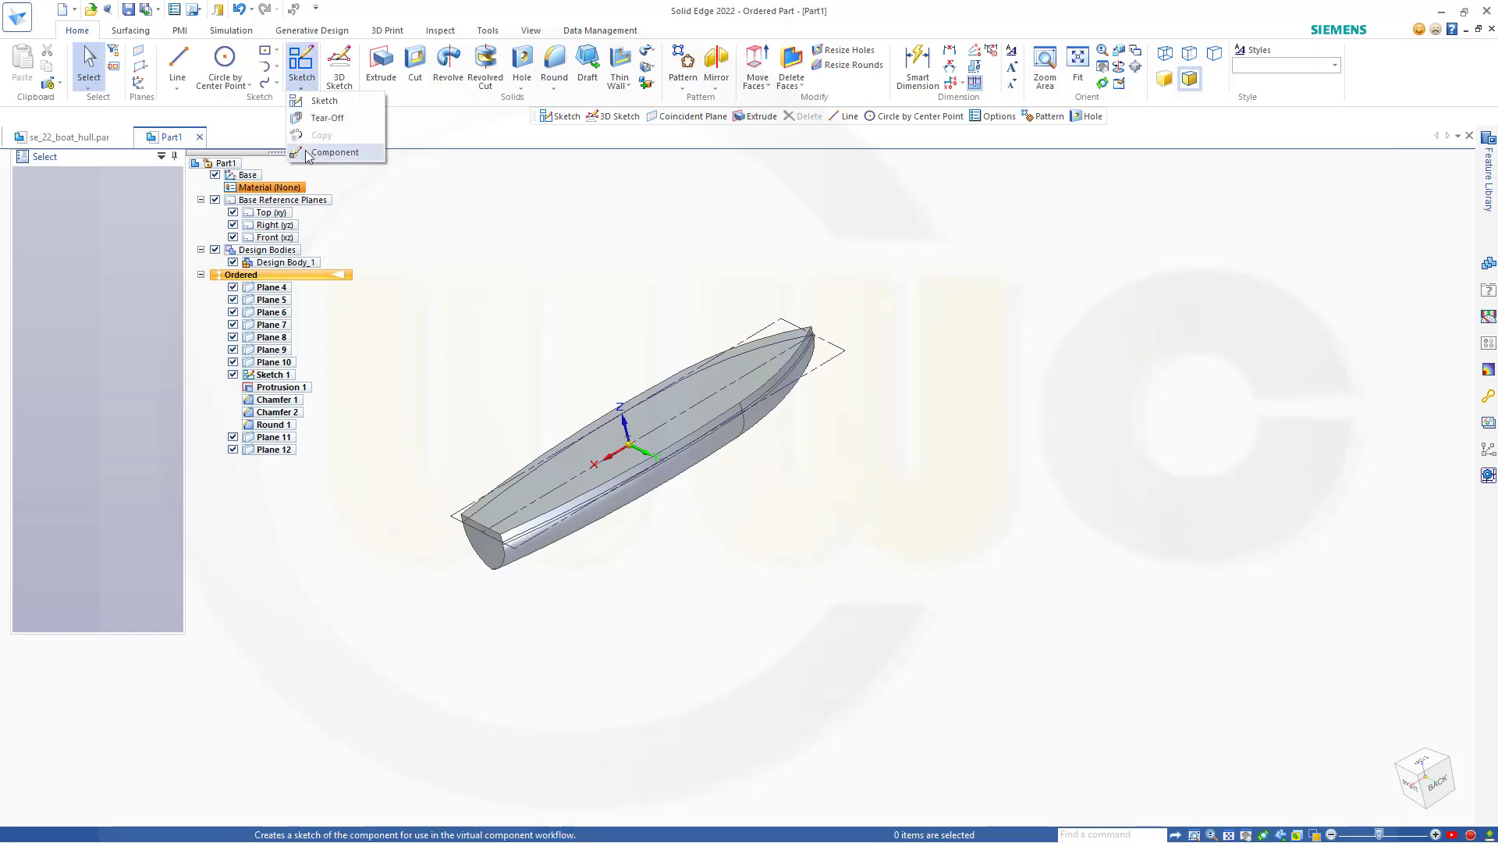
pyautogui.click(322, 101)
pyautogui.click(275, 217)
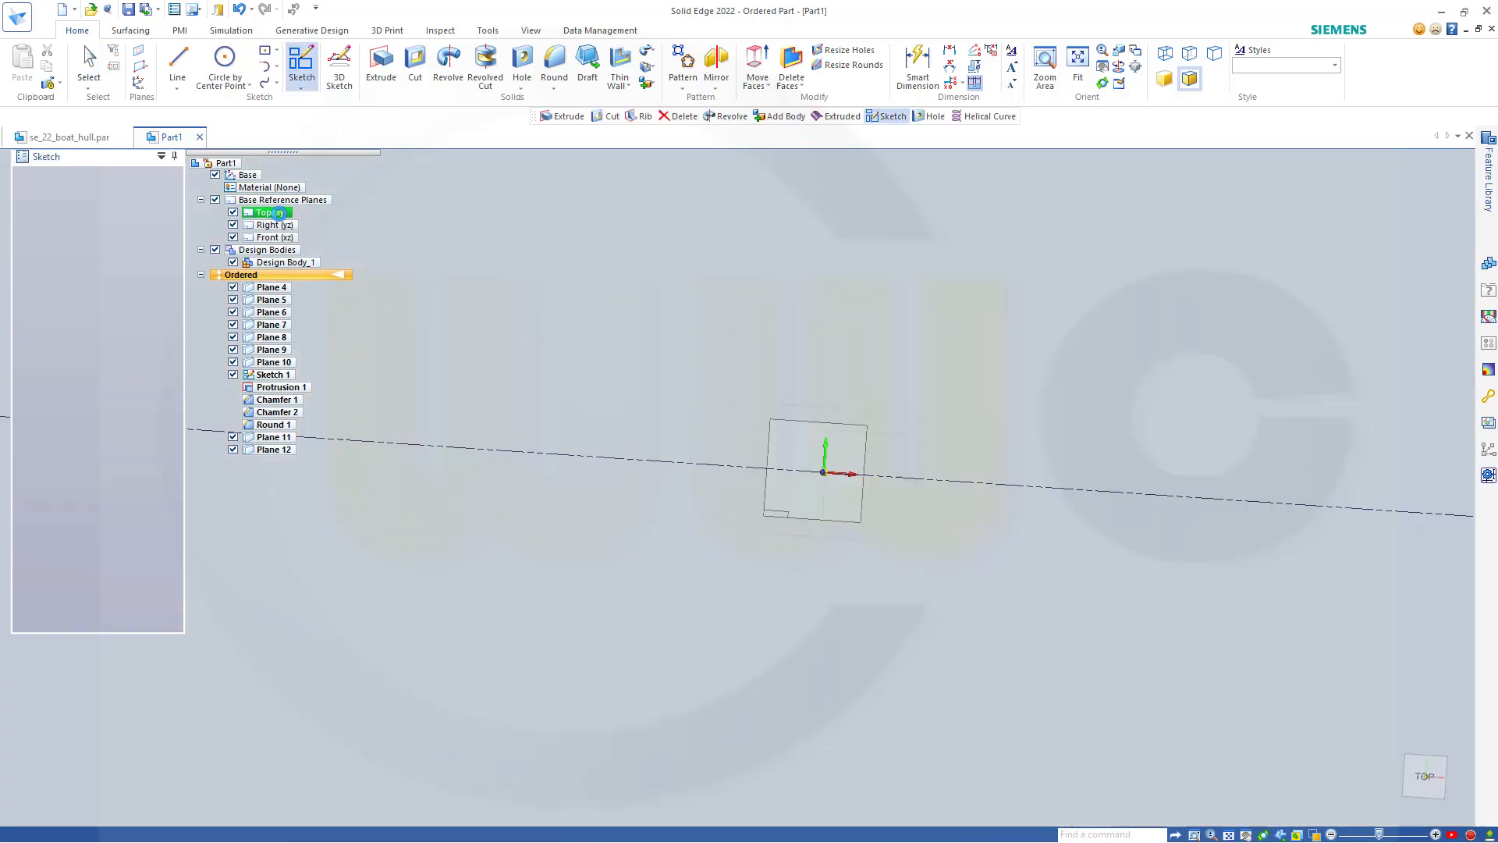
pyautogui.scroll(-5, 642, 401)
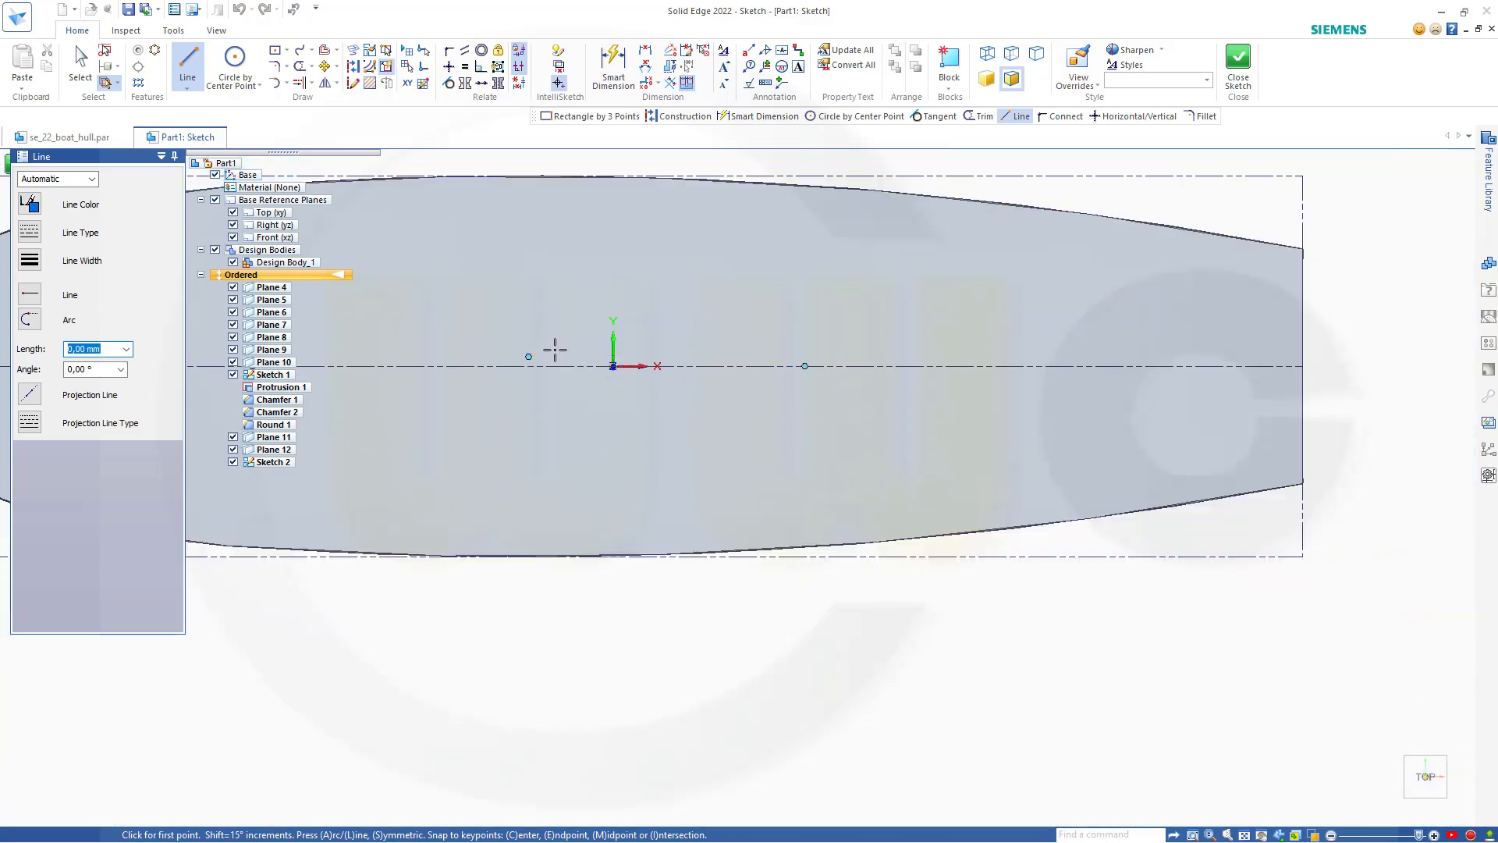
pyautogui.scroll(-1, 555, 350)
pyautogui.moveTo(555, 353); pyautogui.dragTo(987, 388, button='middle')
pyautogui.scroll(-2, 987, 388)
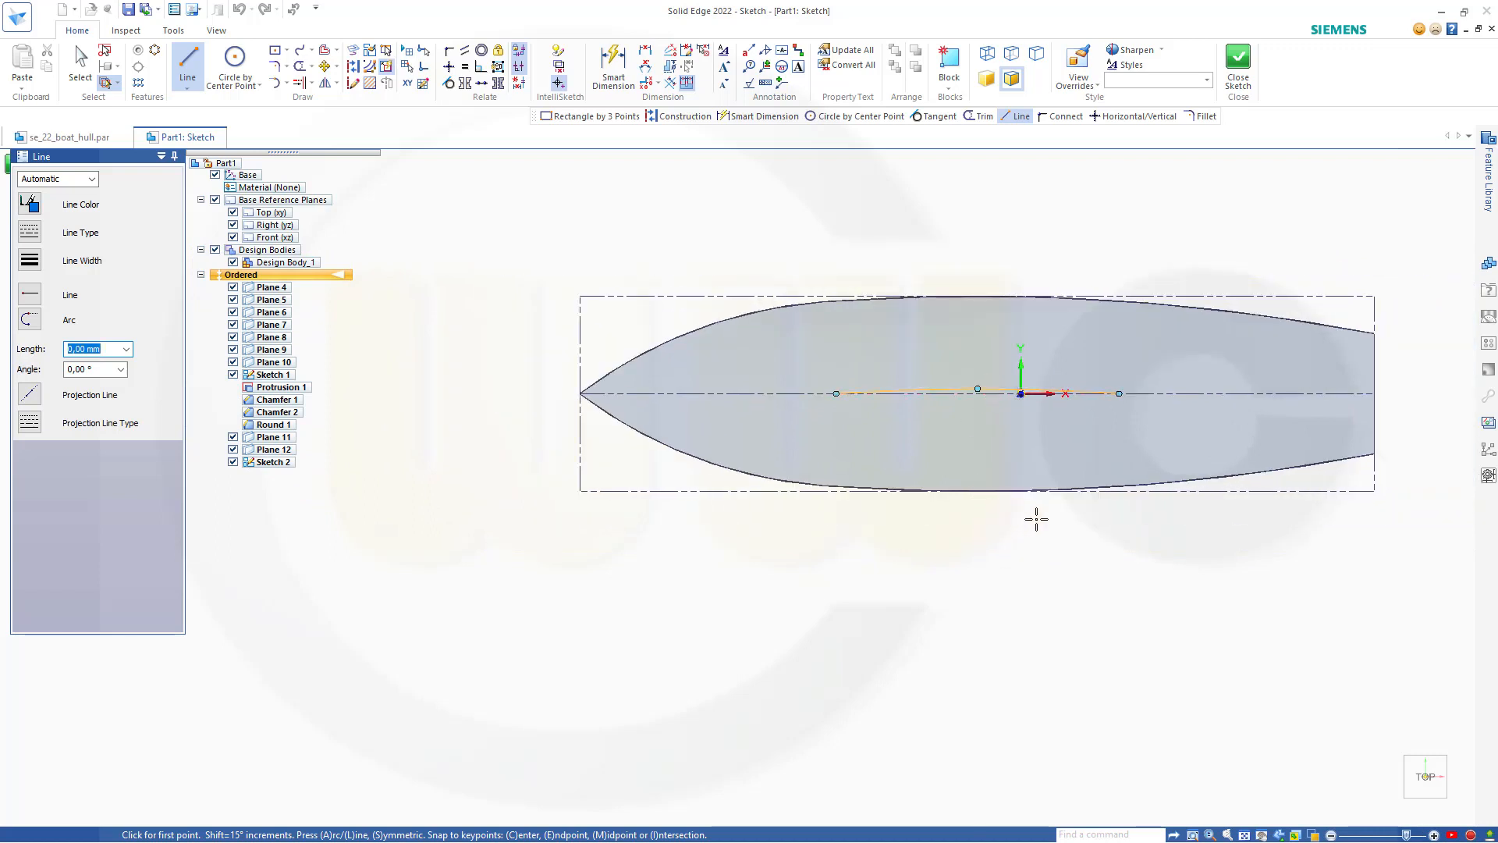
pyautogui.press('Escape')
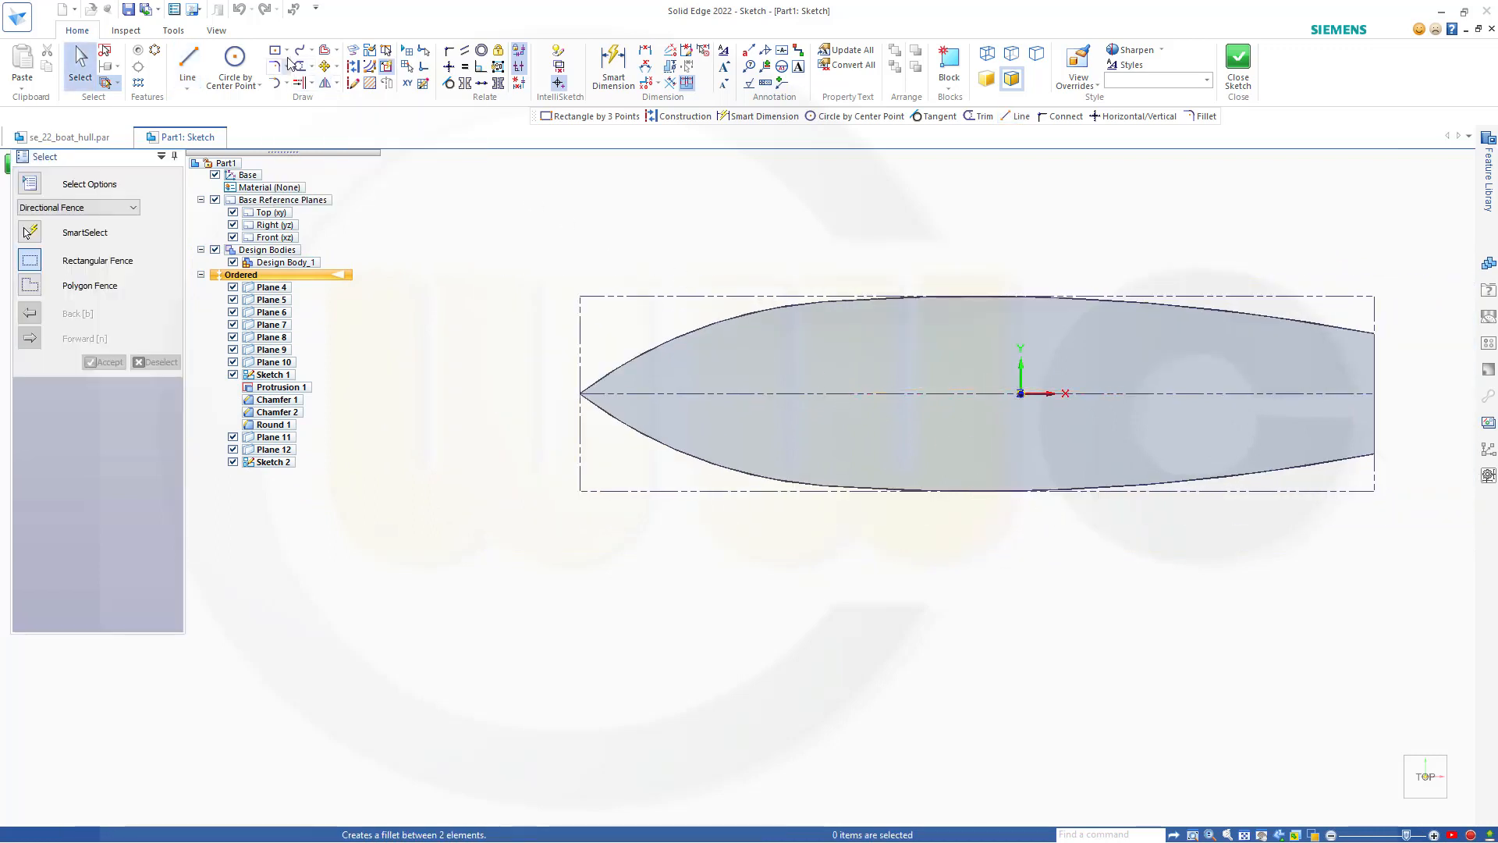
# Step: Sketch a two-point rectangle lengthwise across the hull's centreline, extending past both the bow and the stern
pyautogui.click(287, 51)
pyautogui.click(321, 86)
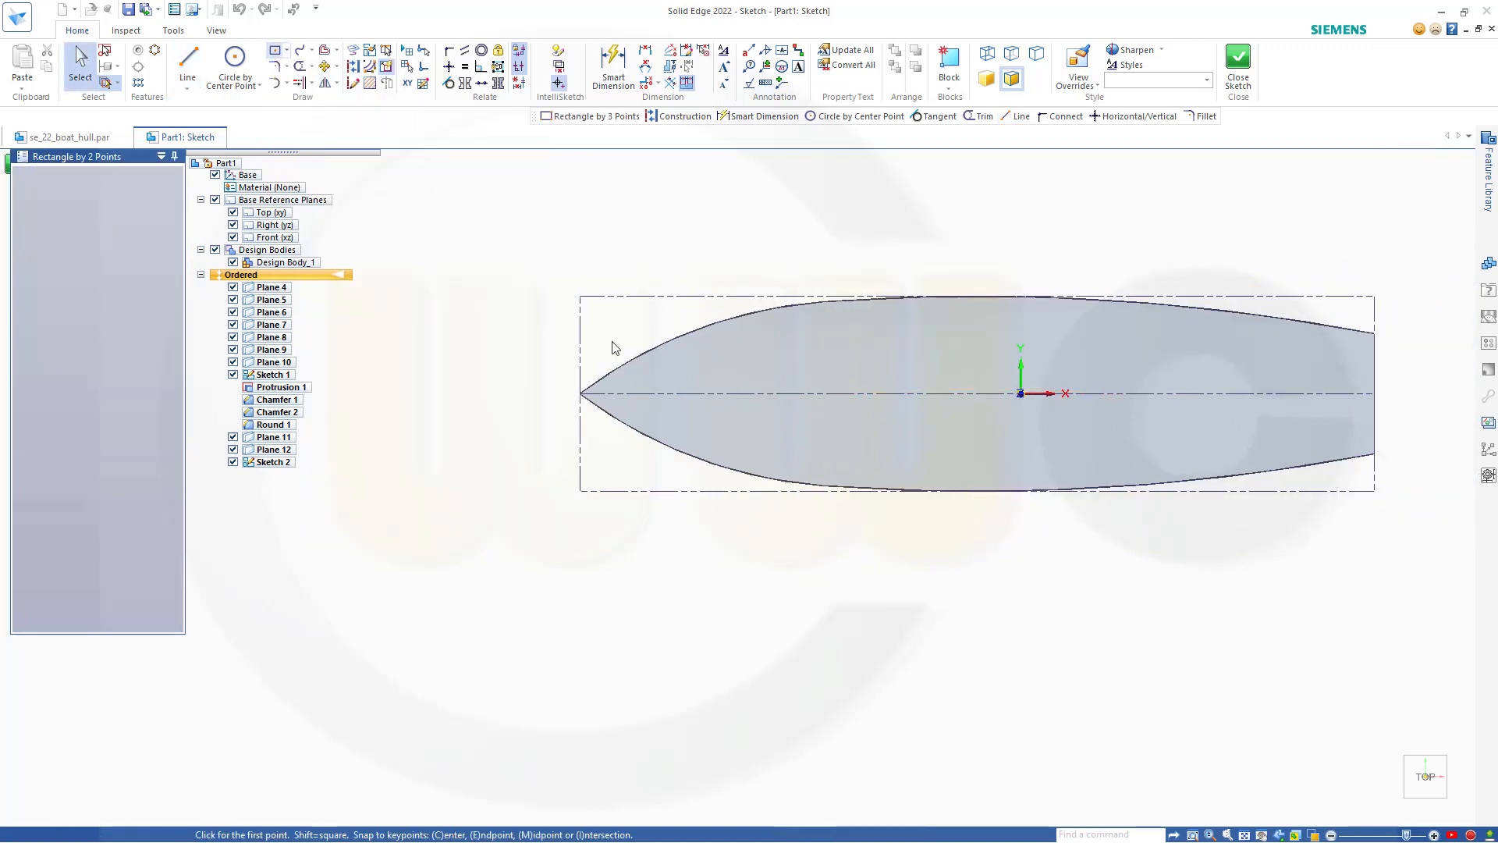
pyautogui.click(536, 368)
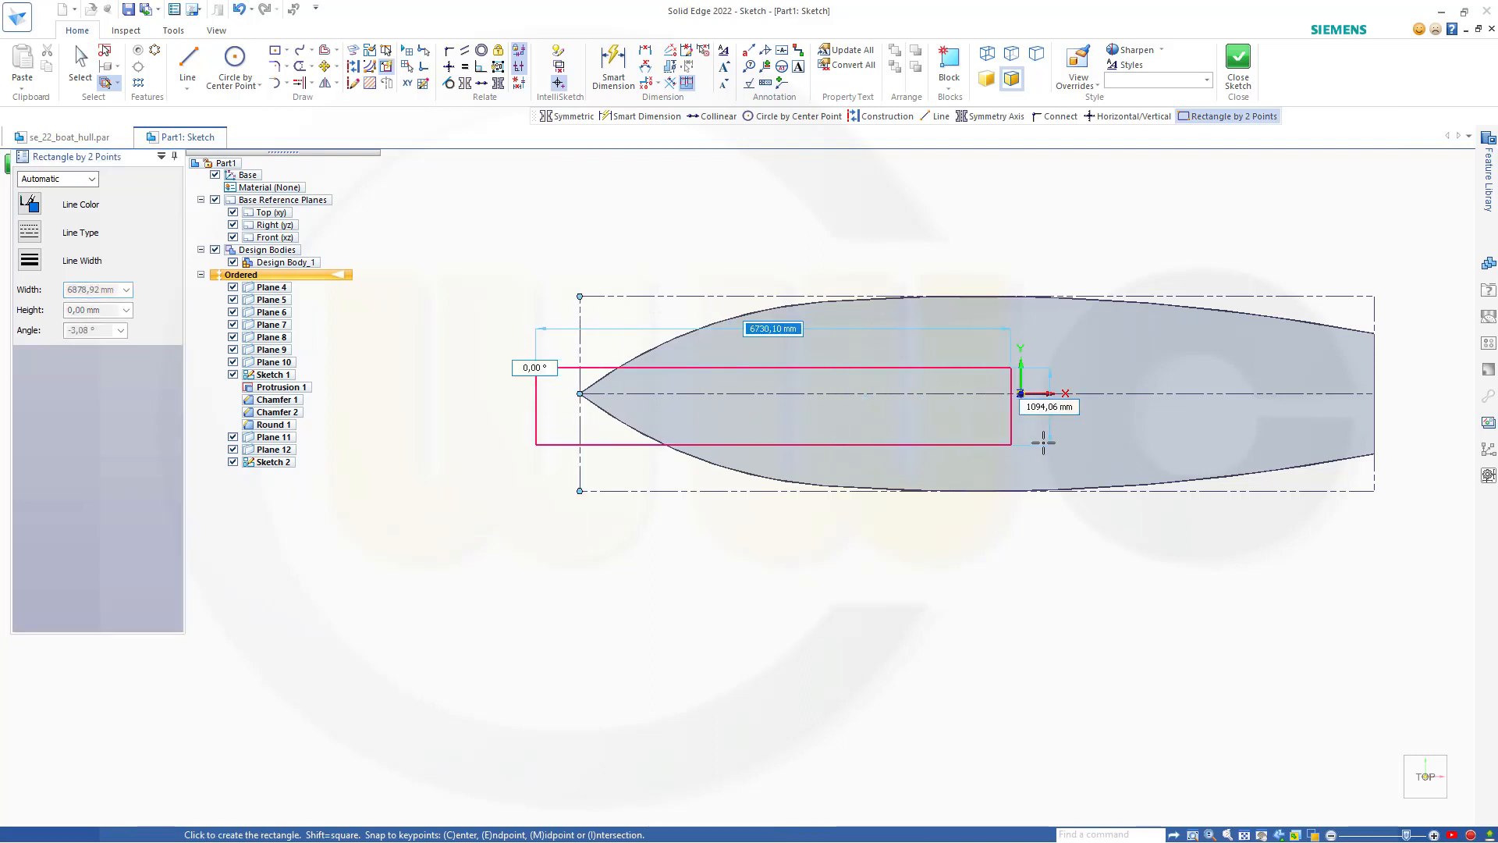
pyautogui.click(1401, 424)
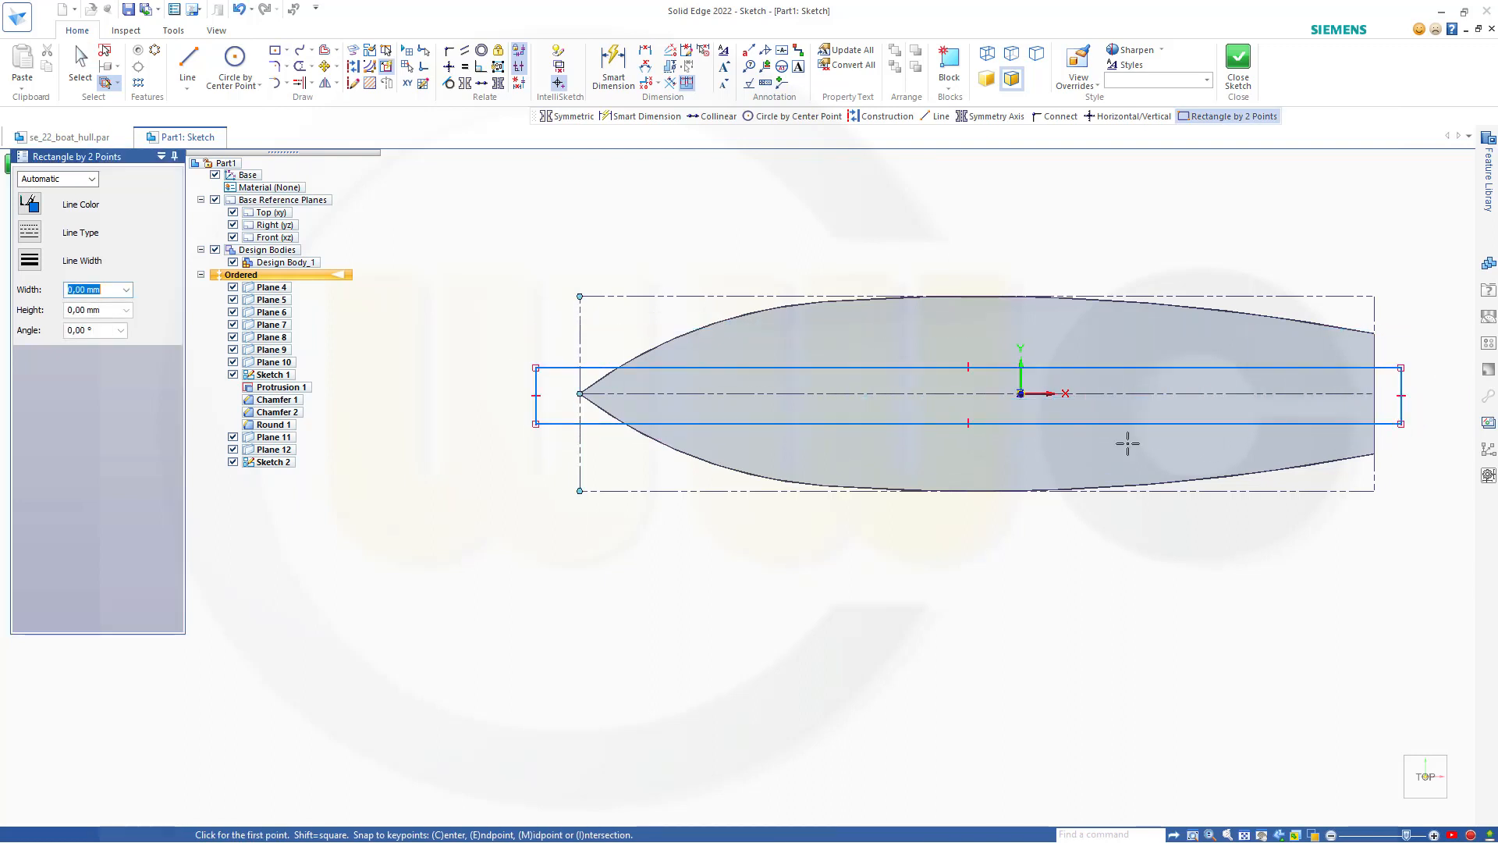
pyautogui.press('Escape')
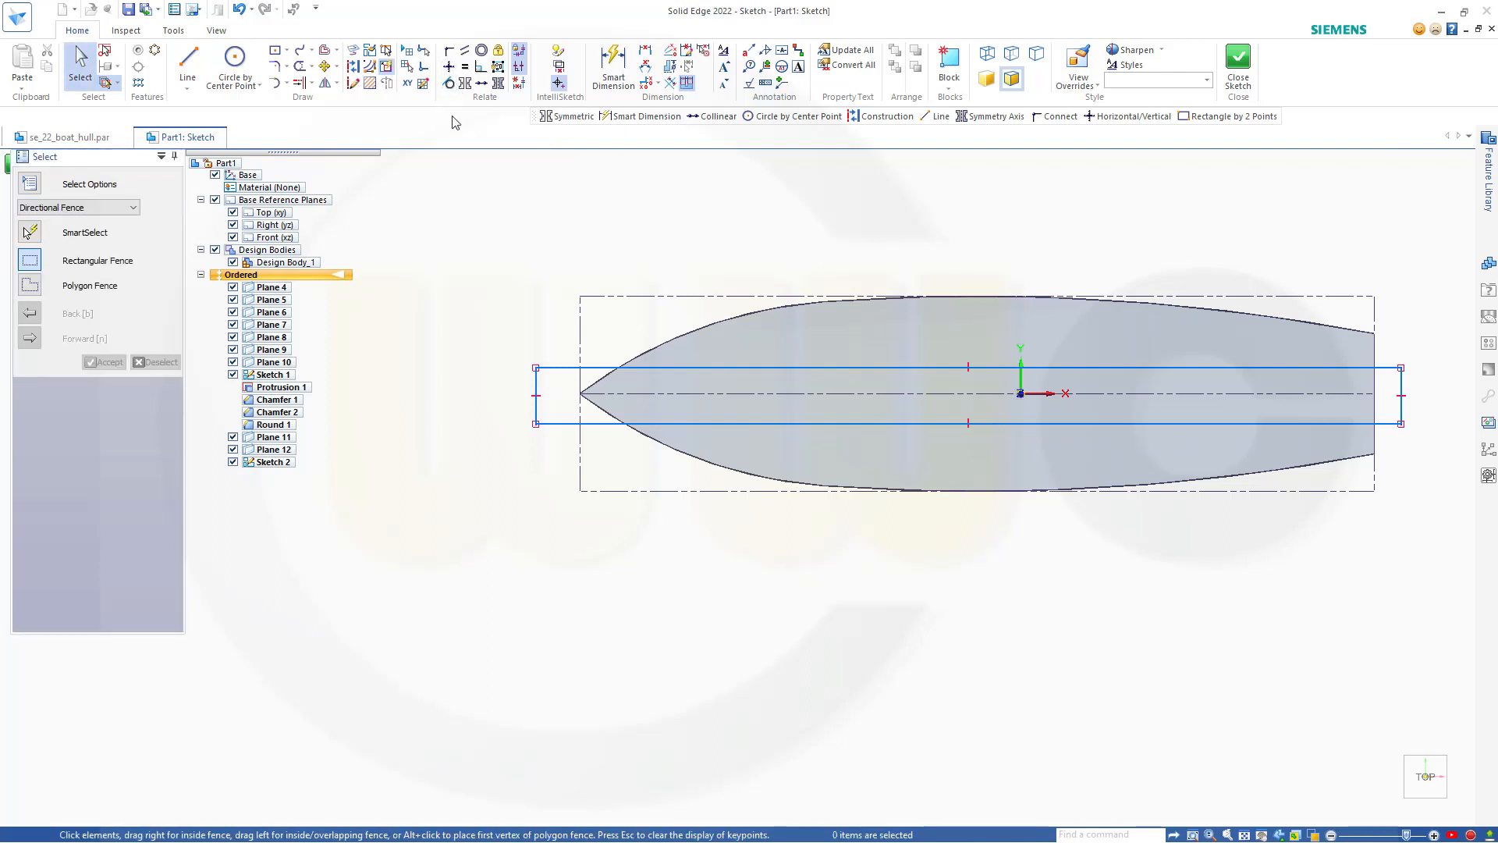
# Step: Make the rectangle's short bow-end edge collinear with the reference plane at the bow tip
pyautogui.click(481, 83)
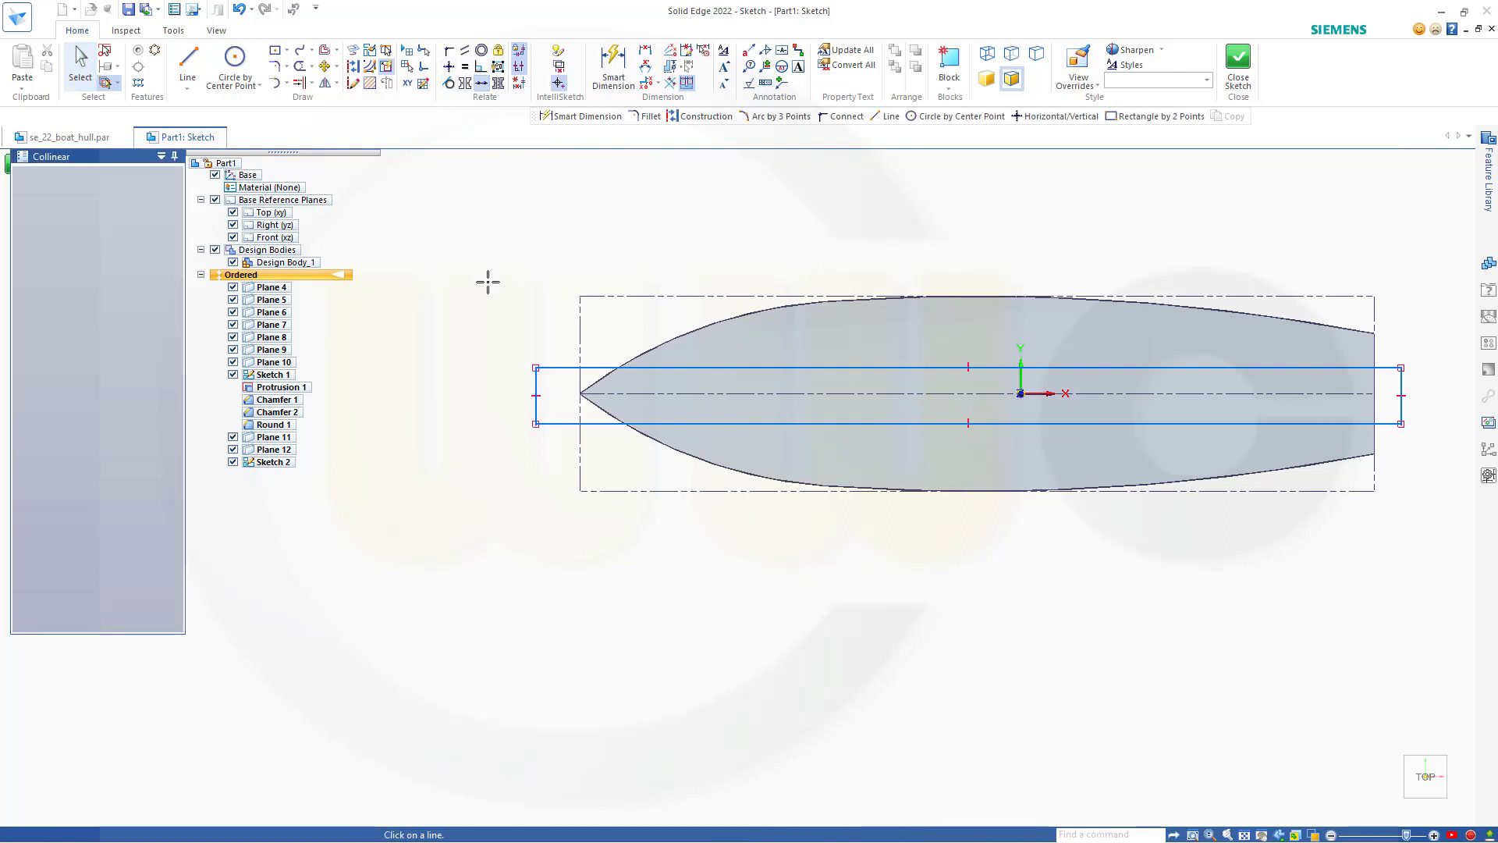
pyautogui.click(534, 412)
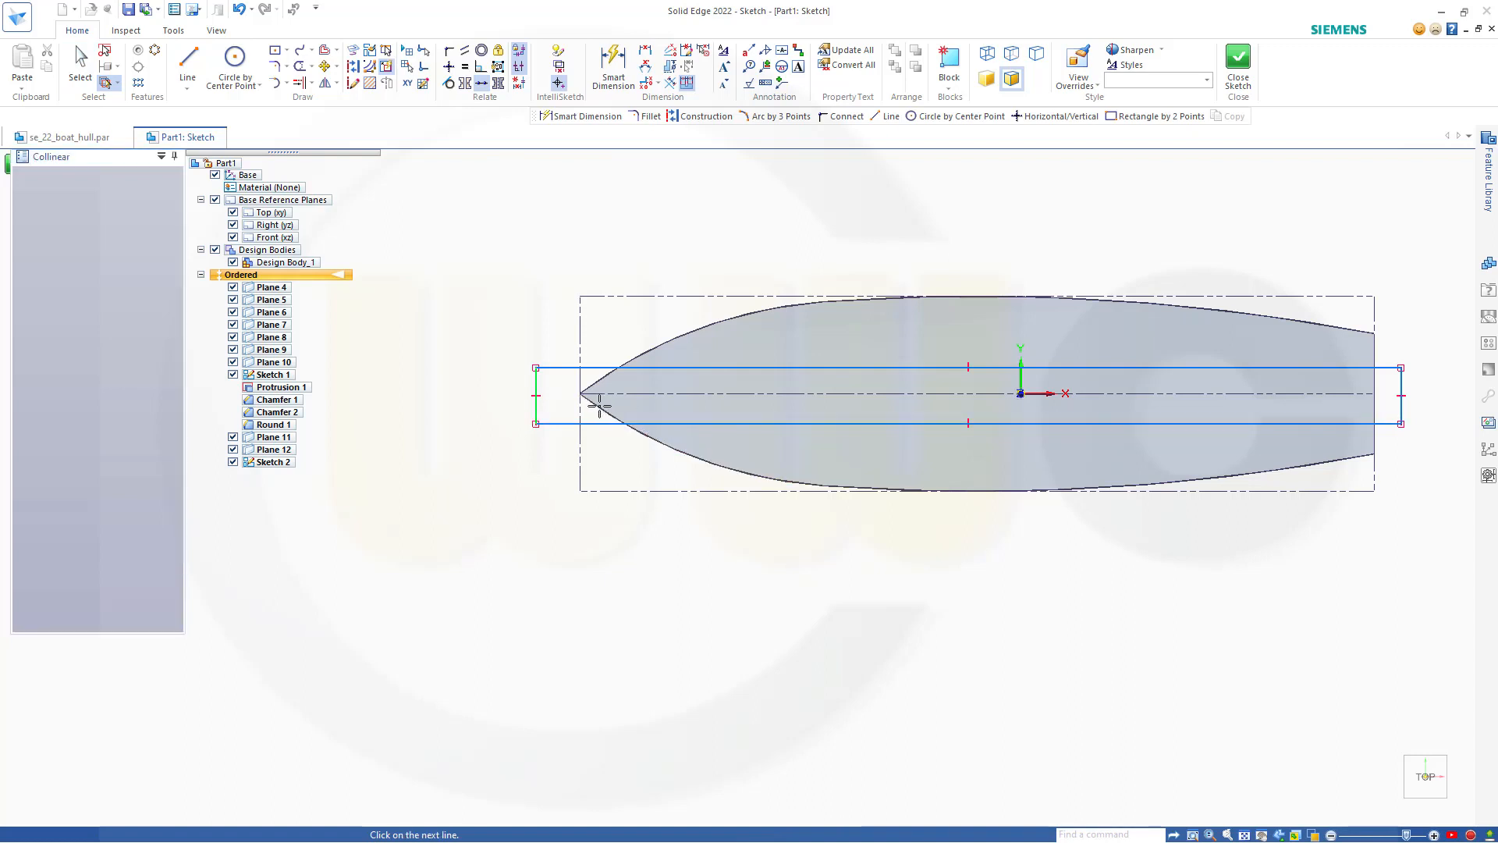
pyautogui.scroll(-3, 597, 402)
pyautogui.scroll(10, 597, 398)
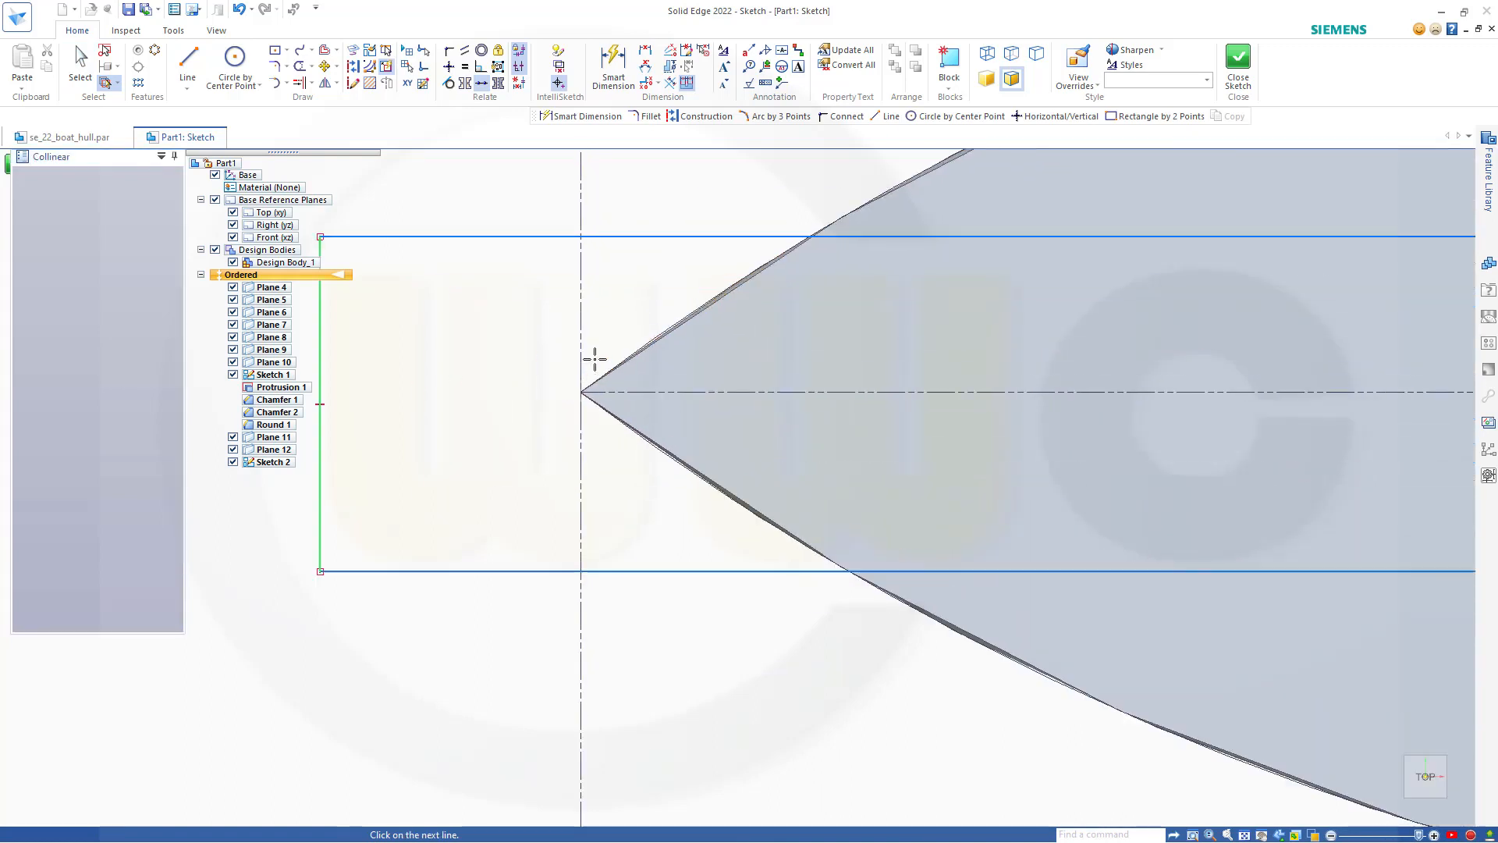
pyautogui.scroll(3, 593, 363)
pyautogui.scroll(1, 562, 437)
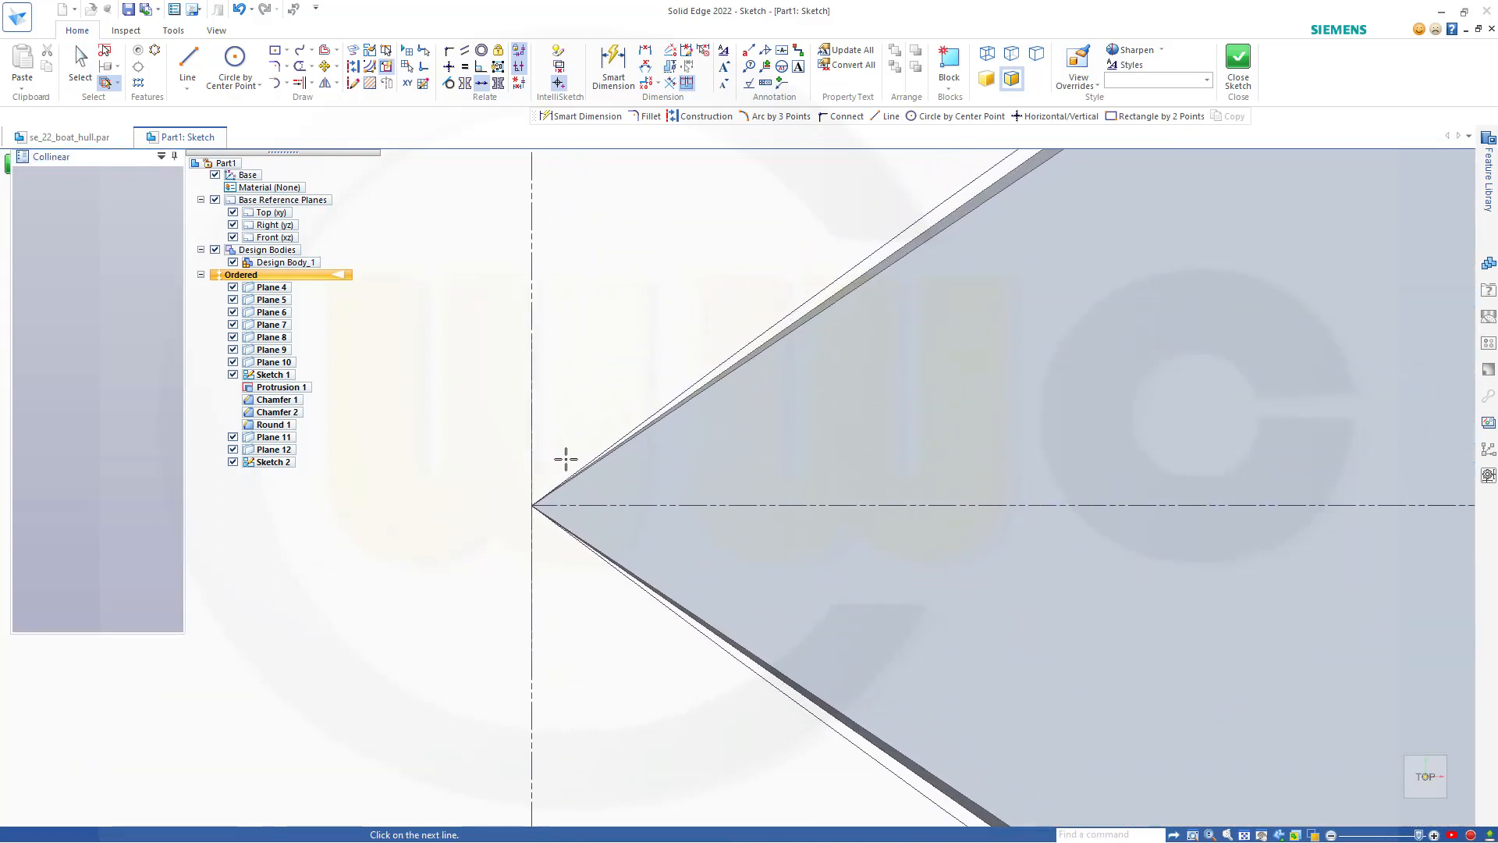
pyautogui.scroll(-4, 565, 459)
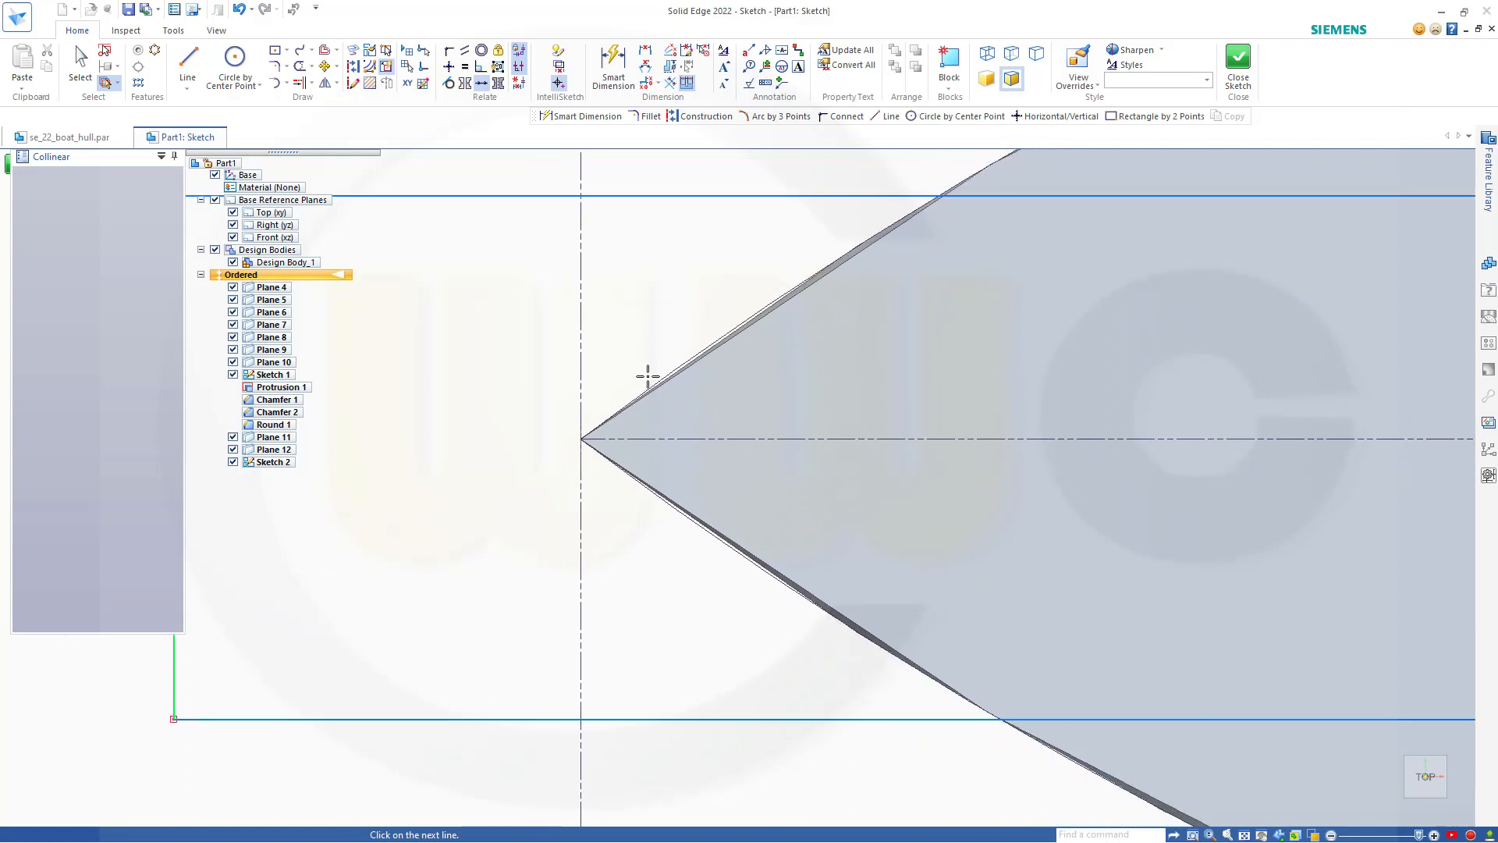
pyautogui.moveTo(655, 372)
pyautogui.mouseDown(button='middle')
pyautogui.moveTo(676, 361)
pyautogui.moveTo(696, 409)
pyautogui.moveTo(653, 427)
pyautogui.mouseUp(button='middle')
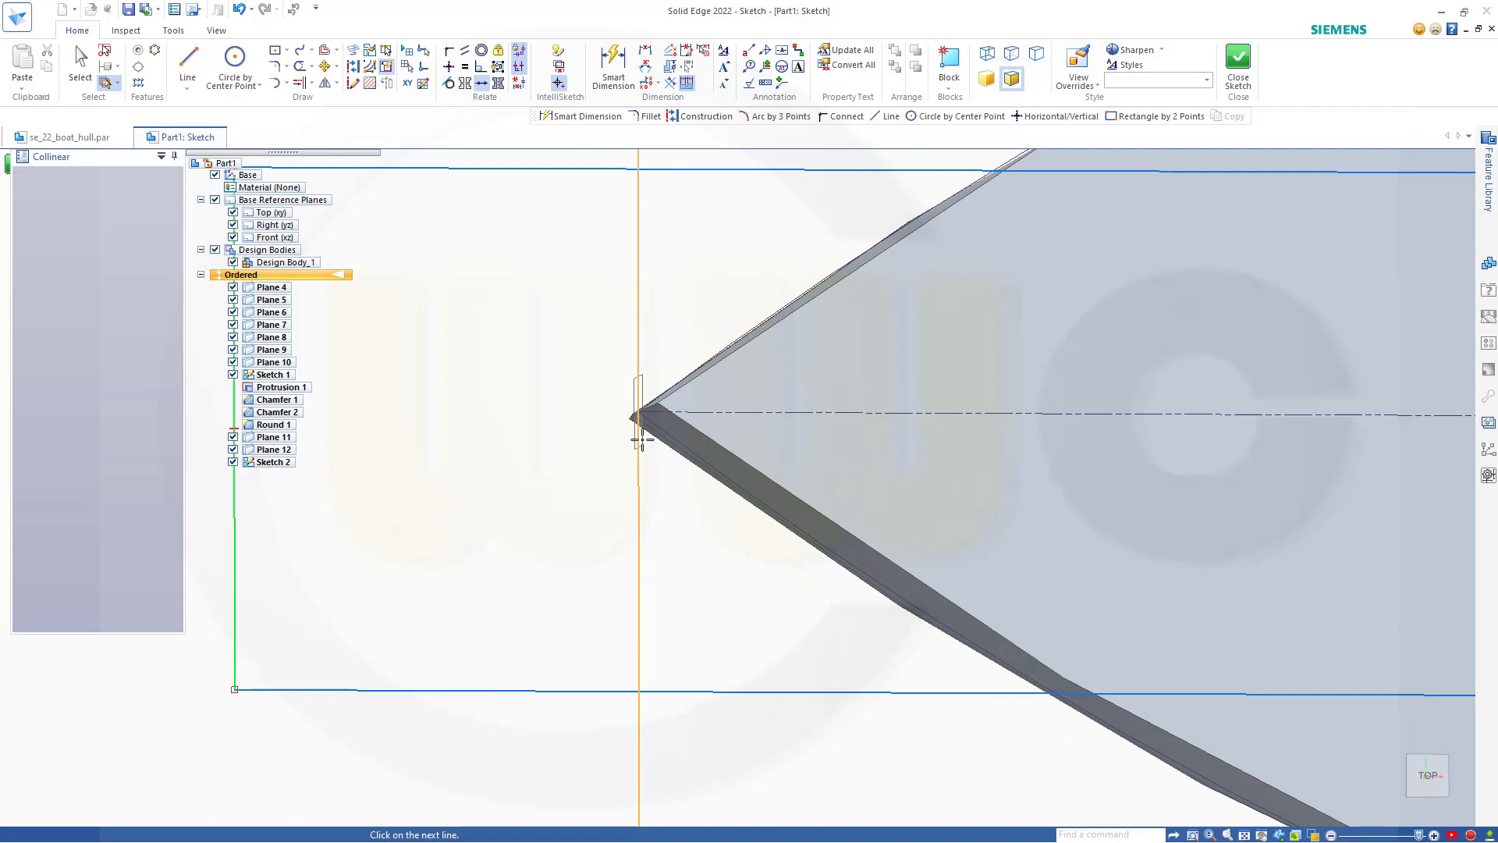
pyautogui.click(640, 441)
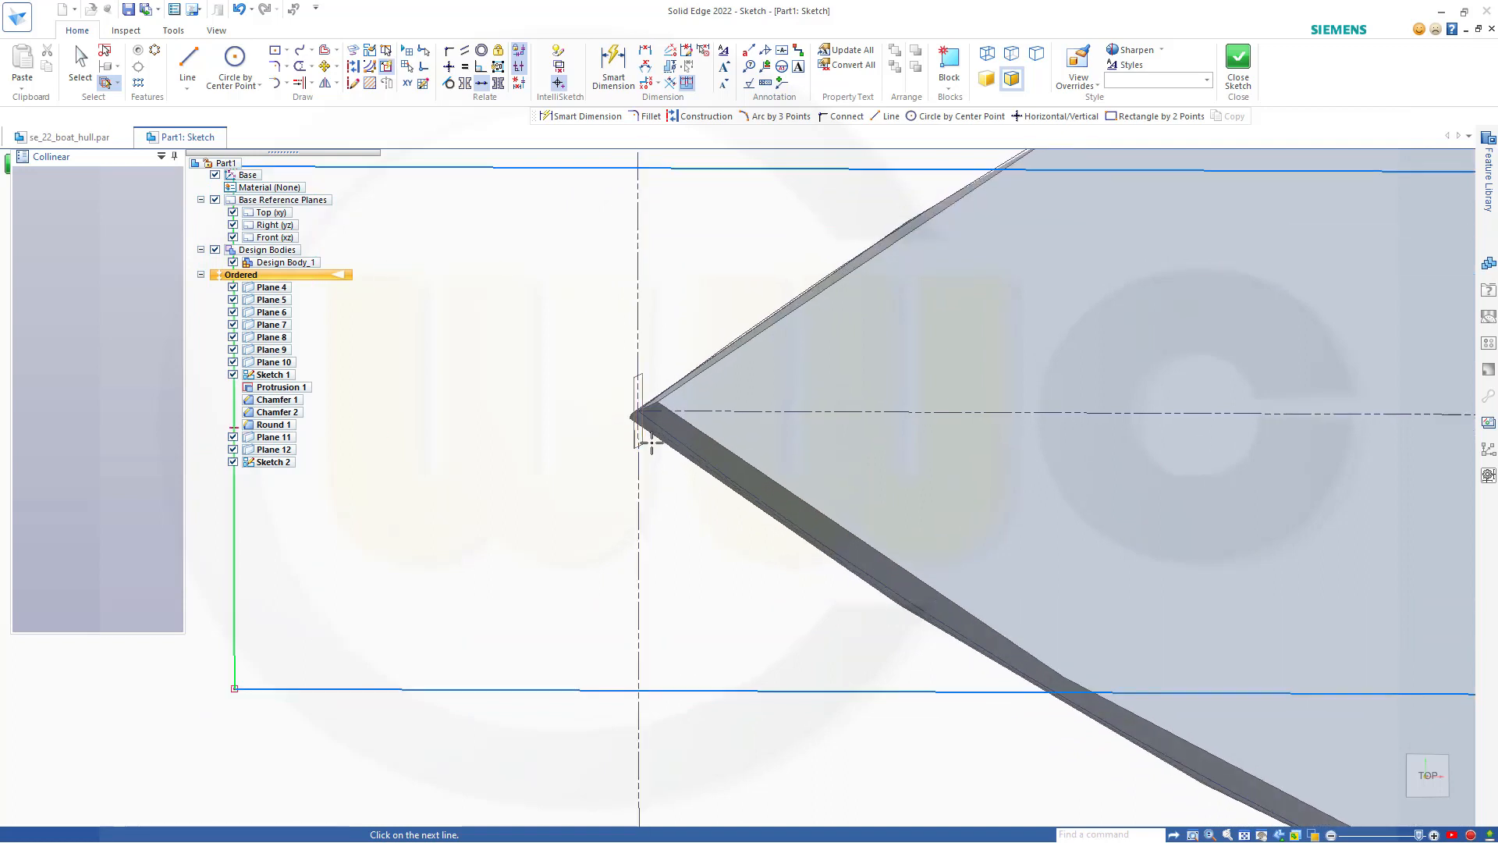
pyautogui.moveTo(651, 442); pyautogui.dragTo(638, 435, button='middle')
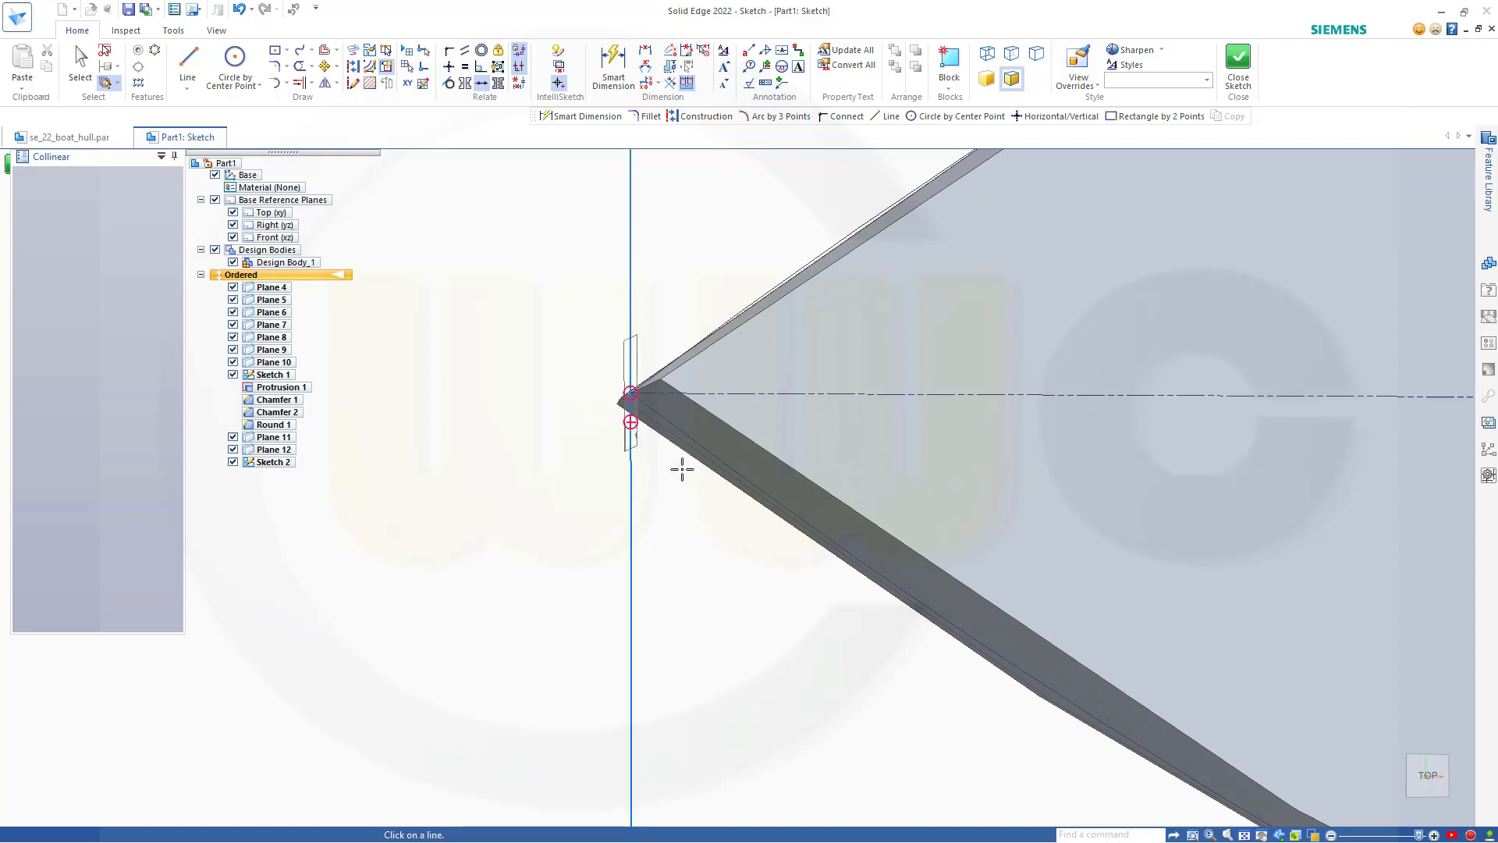
# Step: Make the rectangle's short stern-end edge collinear with the reference plane at the hull's stern
pyautogui.scroll(-5, 703, 469)
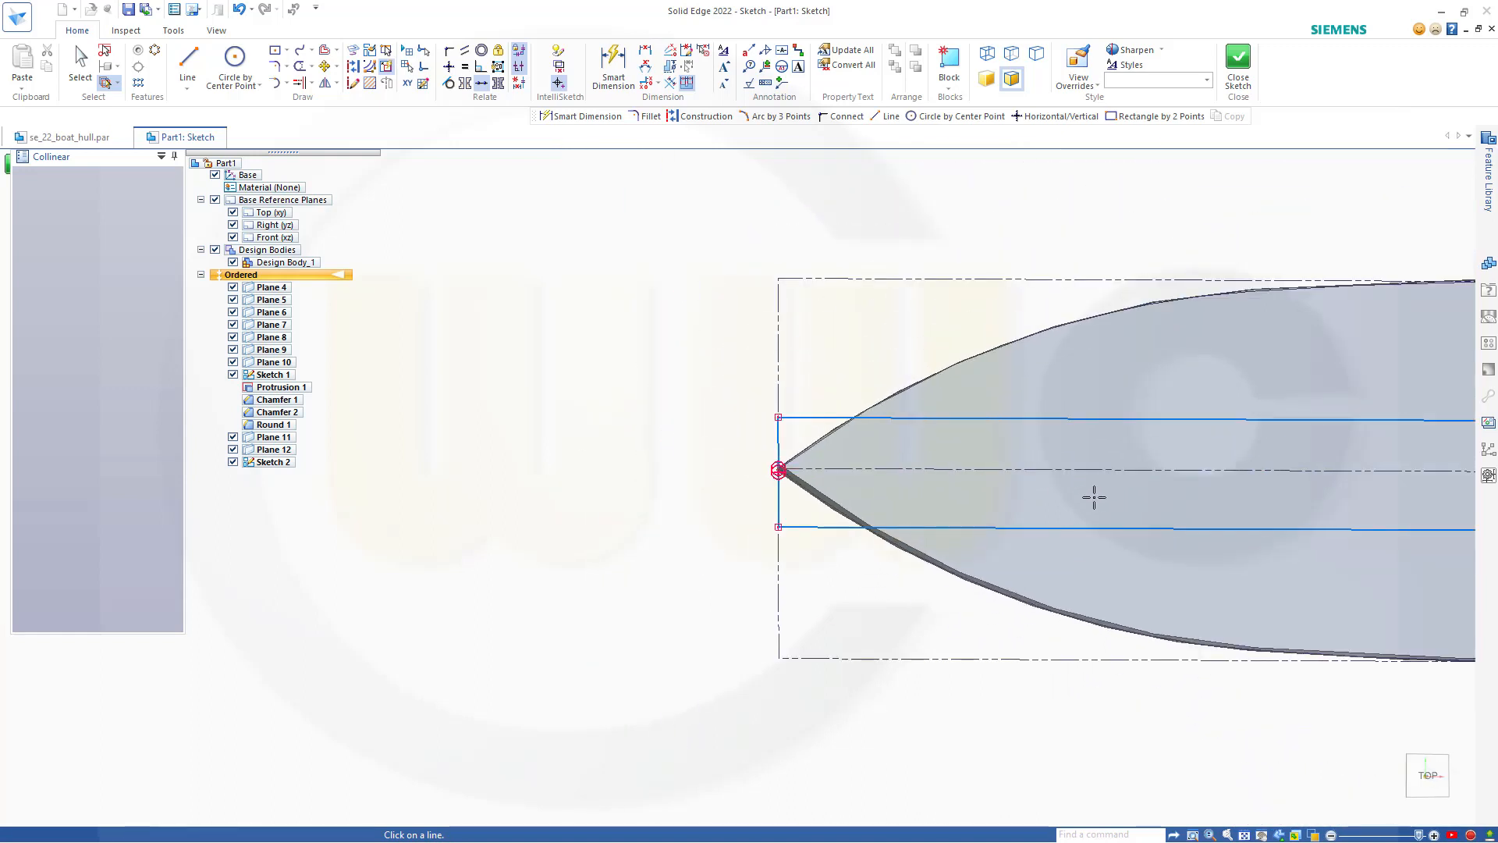
pyautogui.keyDown('shift'); pyautogui.moveTo(1107, 499); pyautogui.dragTo(71, 497, button='middle'); pyautogui.keyUp('shift')
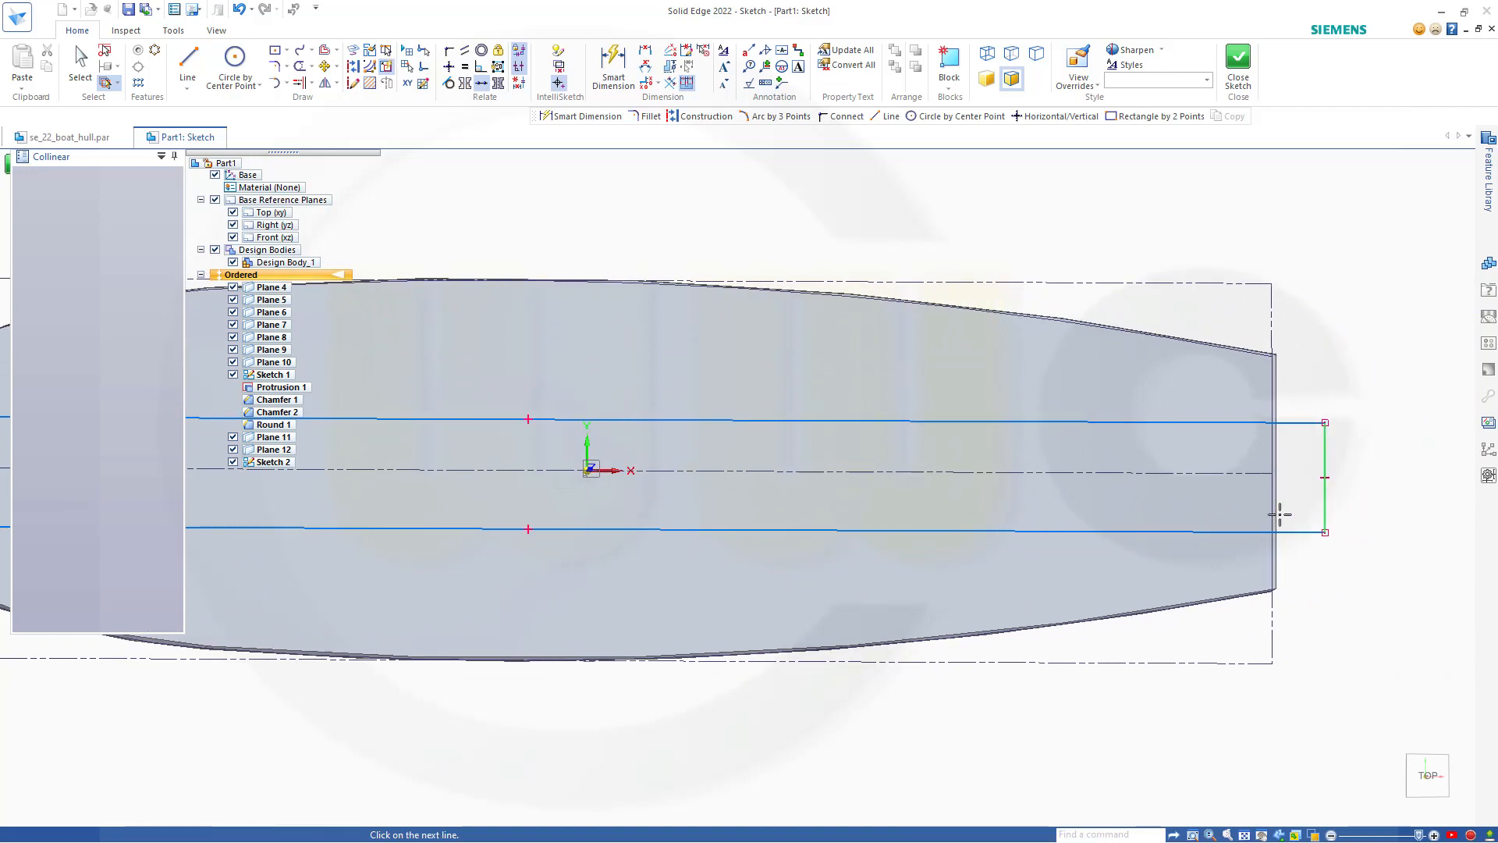
pyautogui.keyDown('shift'); pyautogui.moveTo(1175, 484); pyautogui.dragTo(1063, 474, button='middle'); pyautogui.keyUp('shift')
pyautogui.scroll(-2, 1245, 473)
pyautogui.scroll(3, 1244, 473)
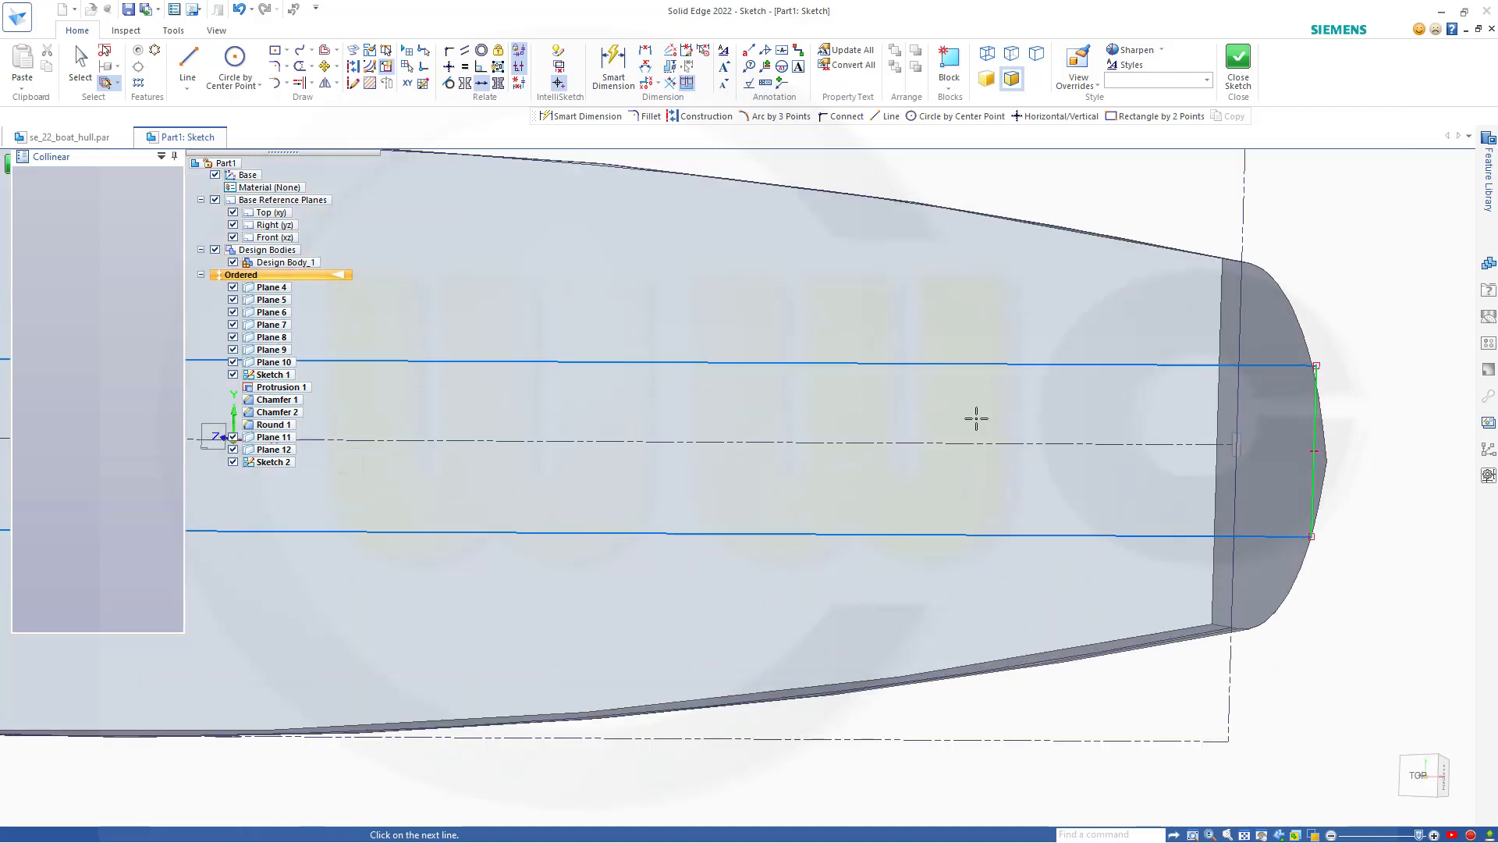
pyautogui.scroll(-1, 1226, 463)
pyautogui.scroll(3, 1227, 463)
pyautogui.scroll(4, 1227, 464)
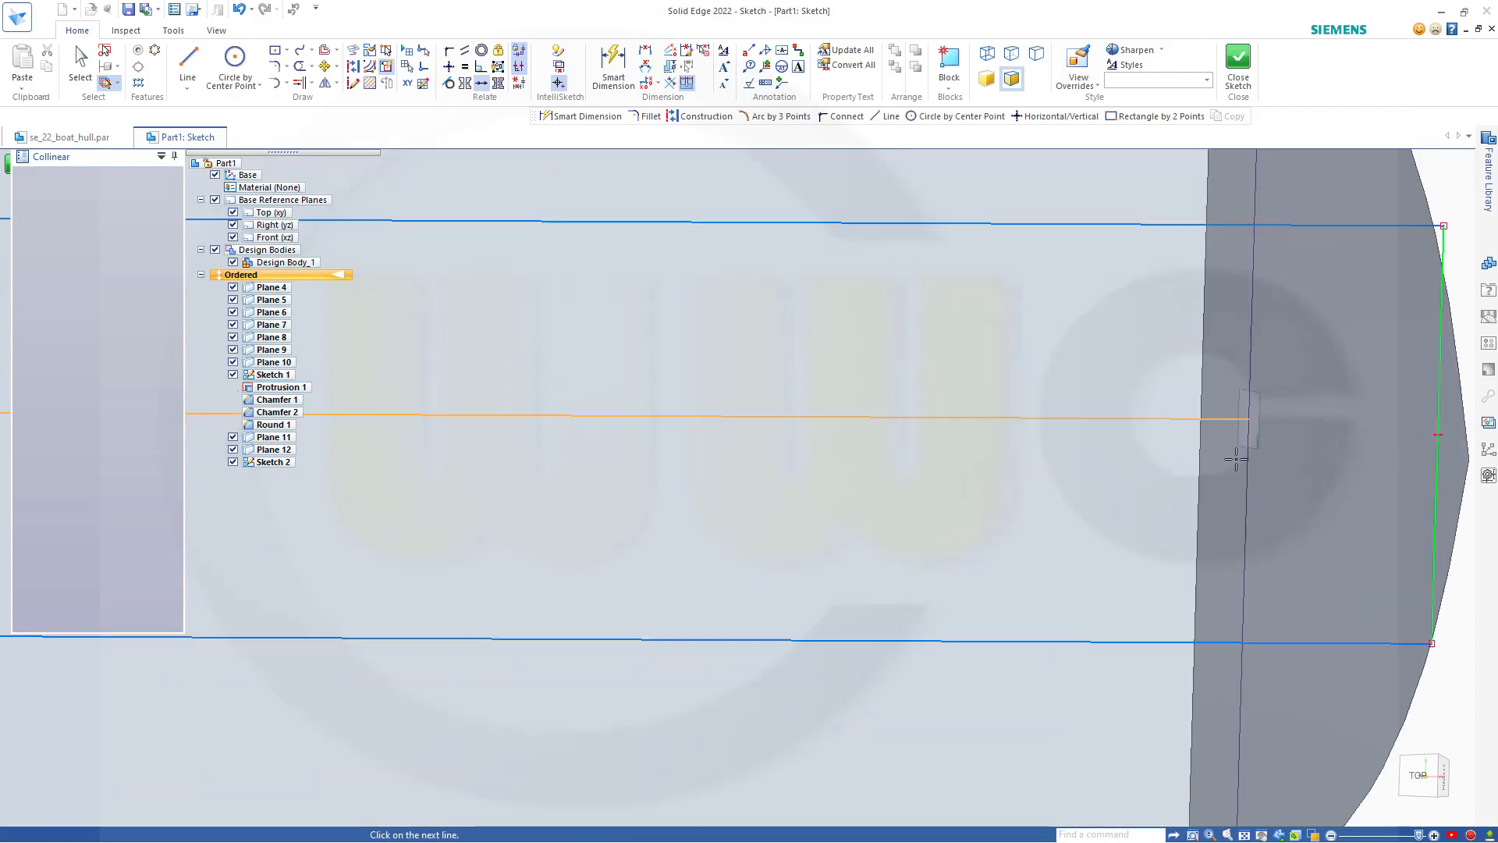
pyautogui.click(1237, 422)
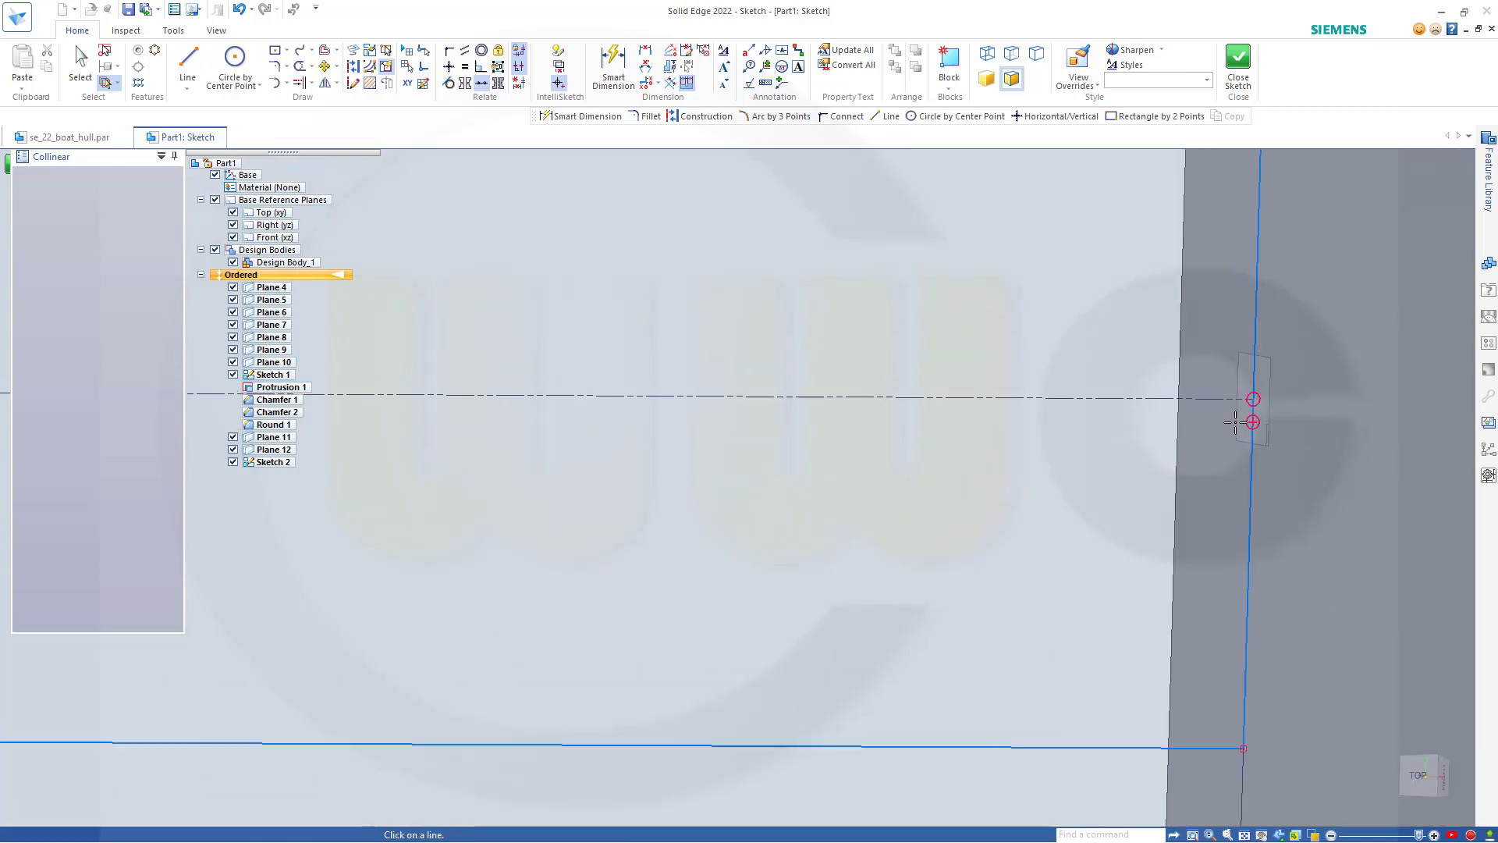
# Step: Make the rectangle's long edge on the positive Y side collinear with the offset plane on that side of the centreline
pyautogui.scroll(-4, 1168, 444)
pyautogui.scroll(-4, 609, 432)
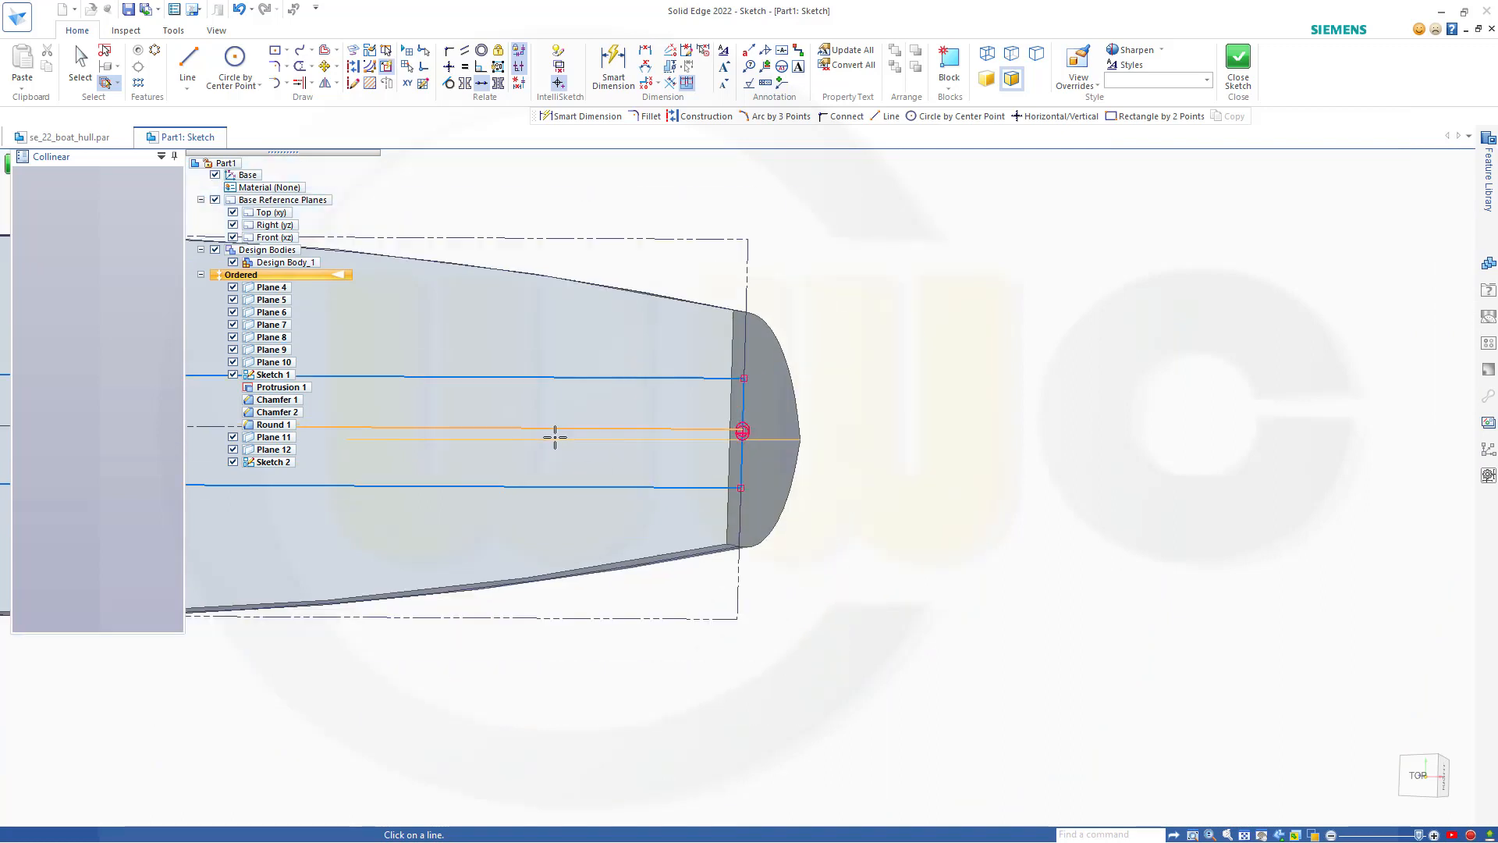
pyautogui.keyDown('shift'); pyautogui.moveTo(504, 449); pyautogui.dragTo(1100, 462, button='middle'); pyautogui.keyUp('shift')
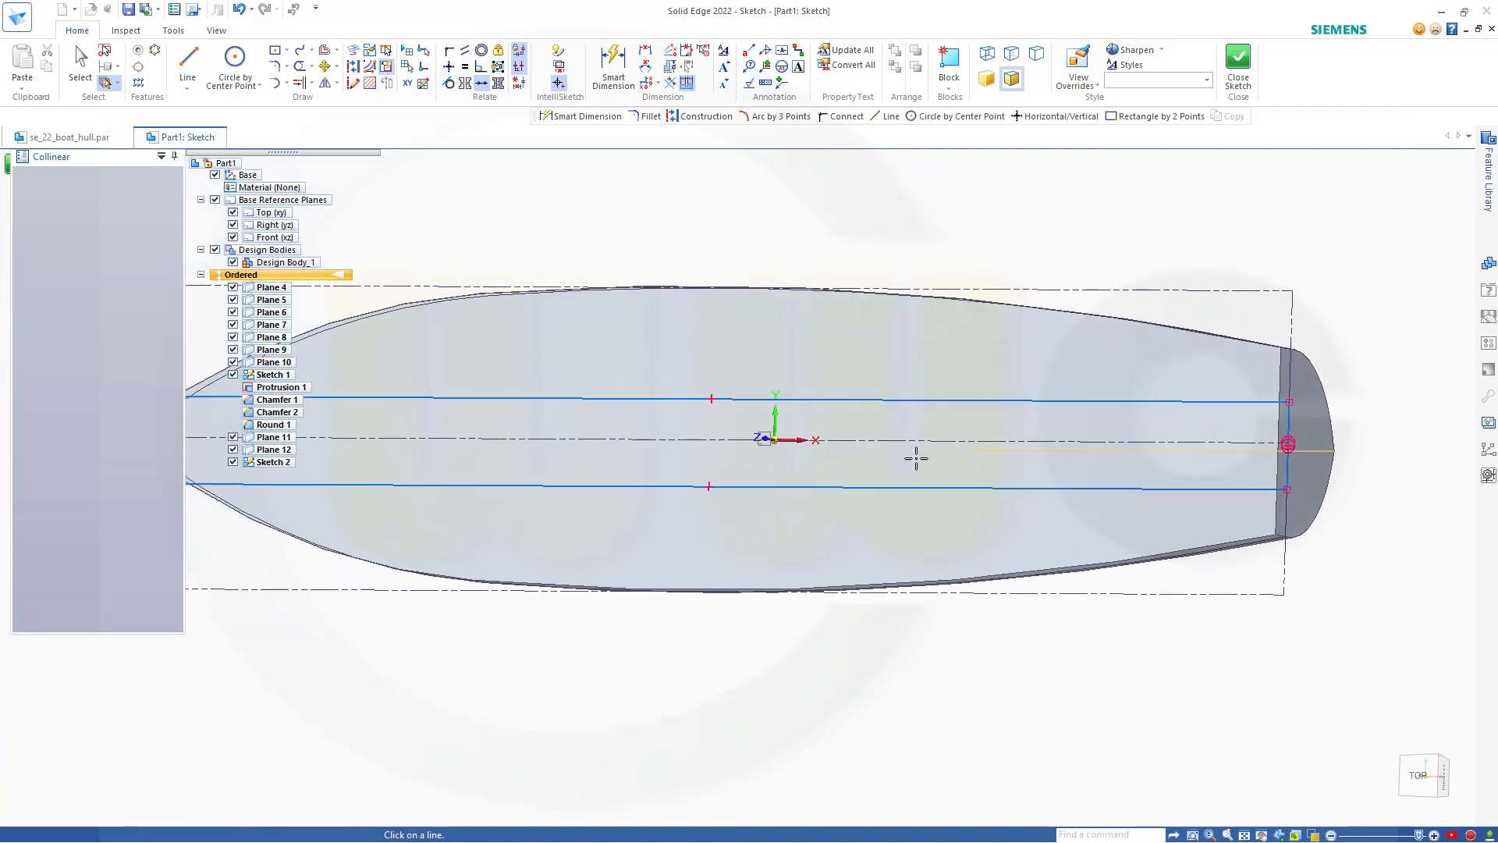
pyautogui.click(745, 399)
pyautogui.scroll(-2, 766, 437)
pyautogui.scroll(3, 741, 437)
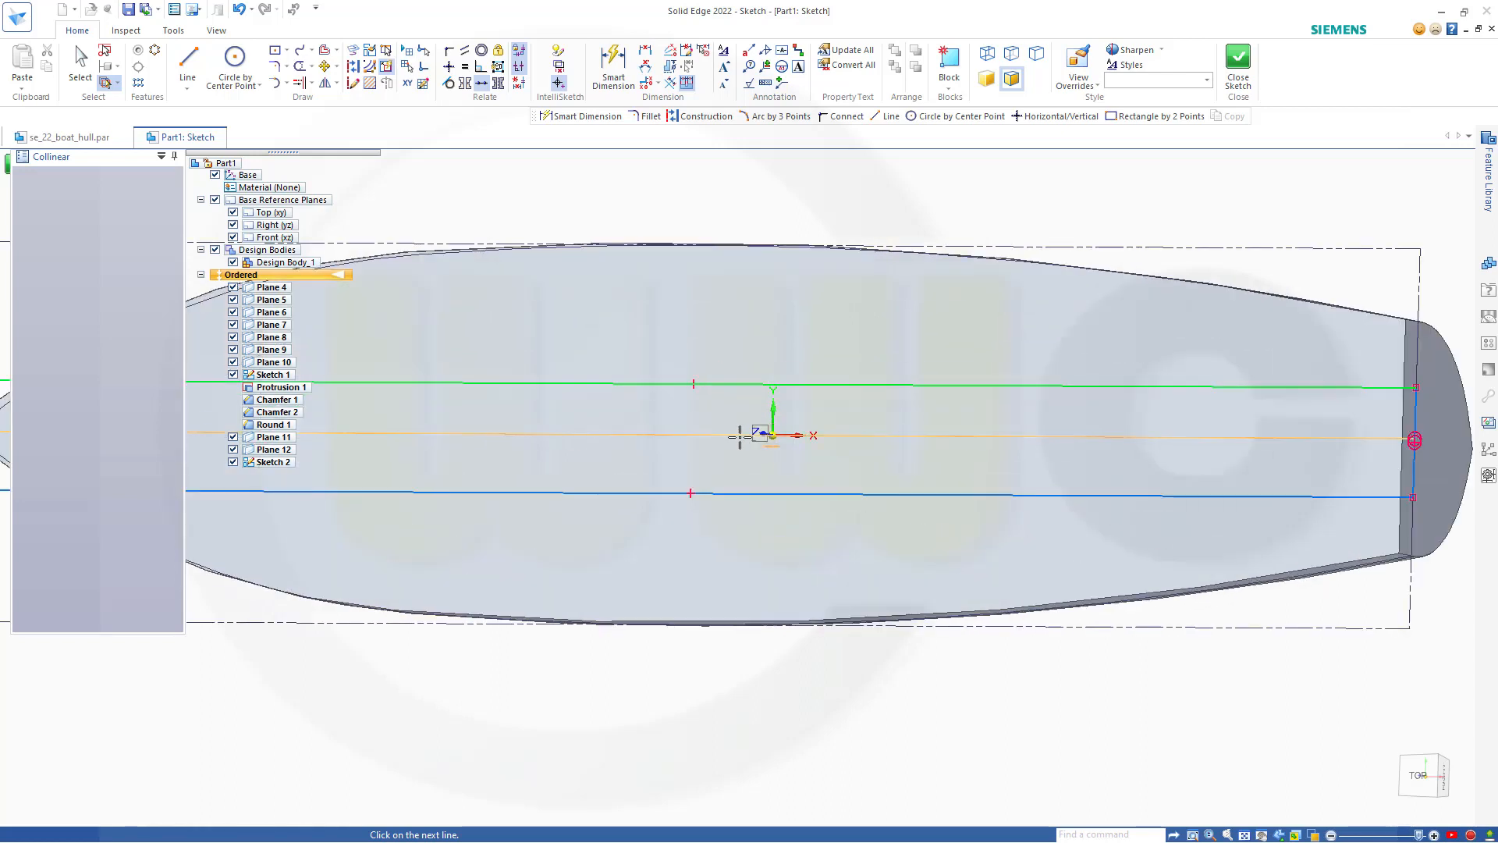
pyautogui.scroll(6, 772, 438)
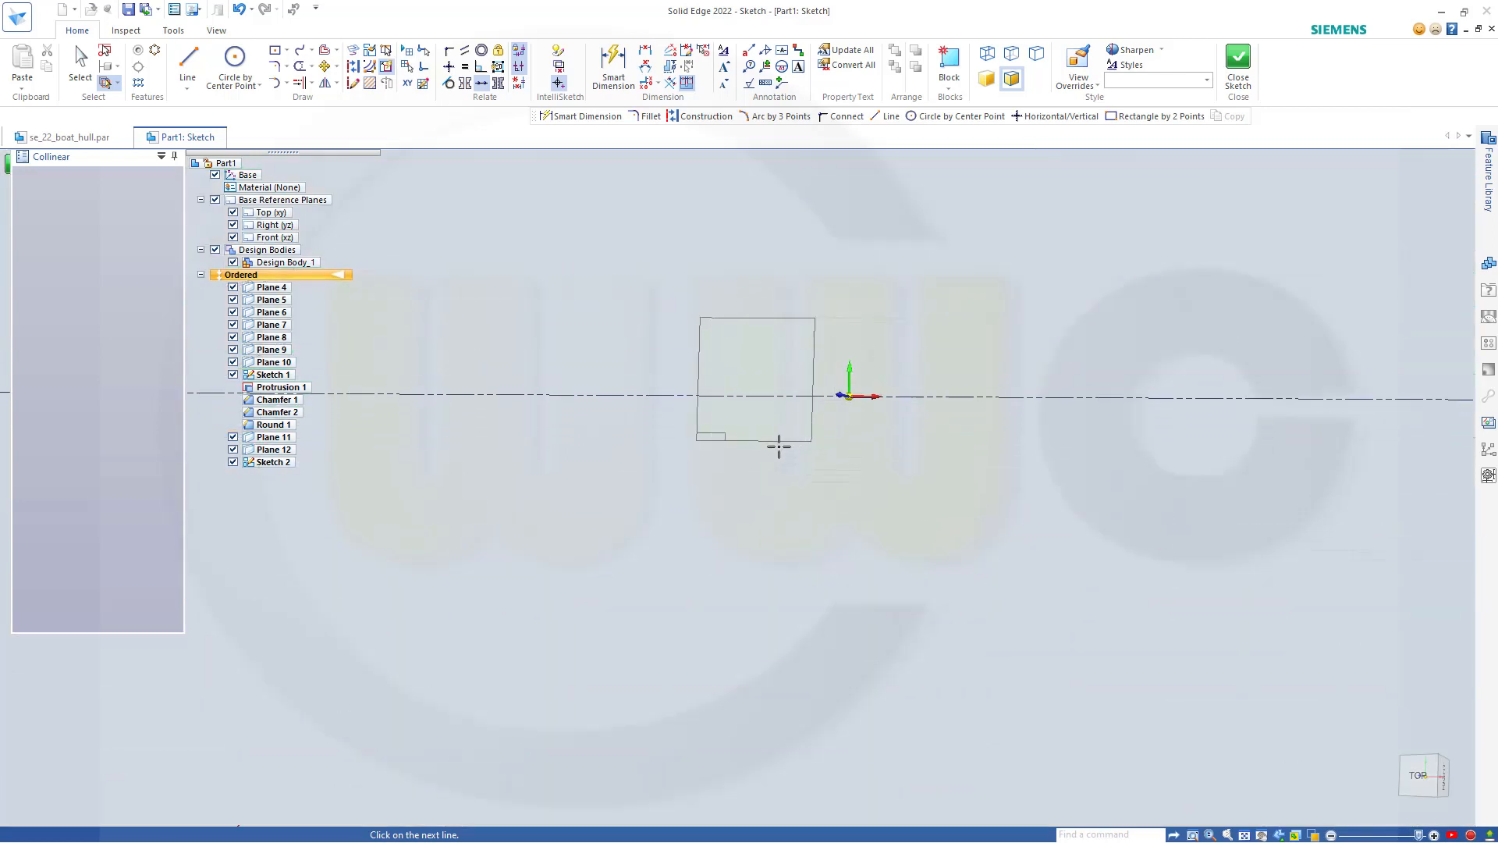
pyautogui.scroll(1, 780, 449)
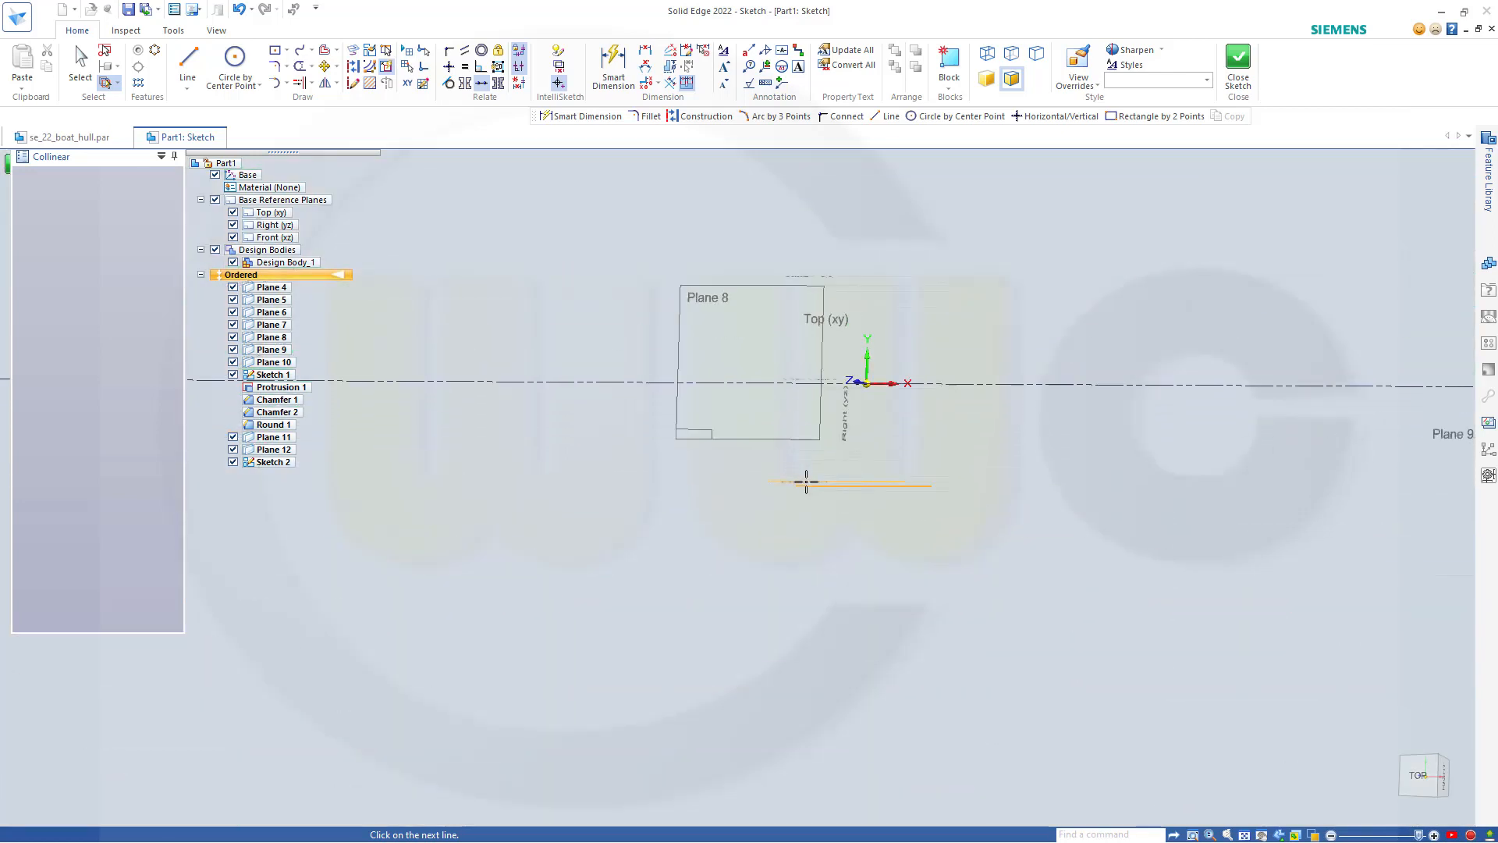
pyautogui.click(826, 276)
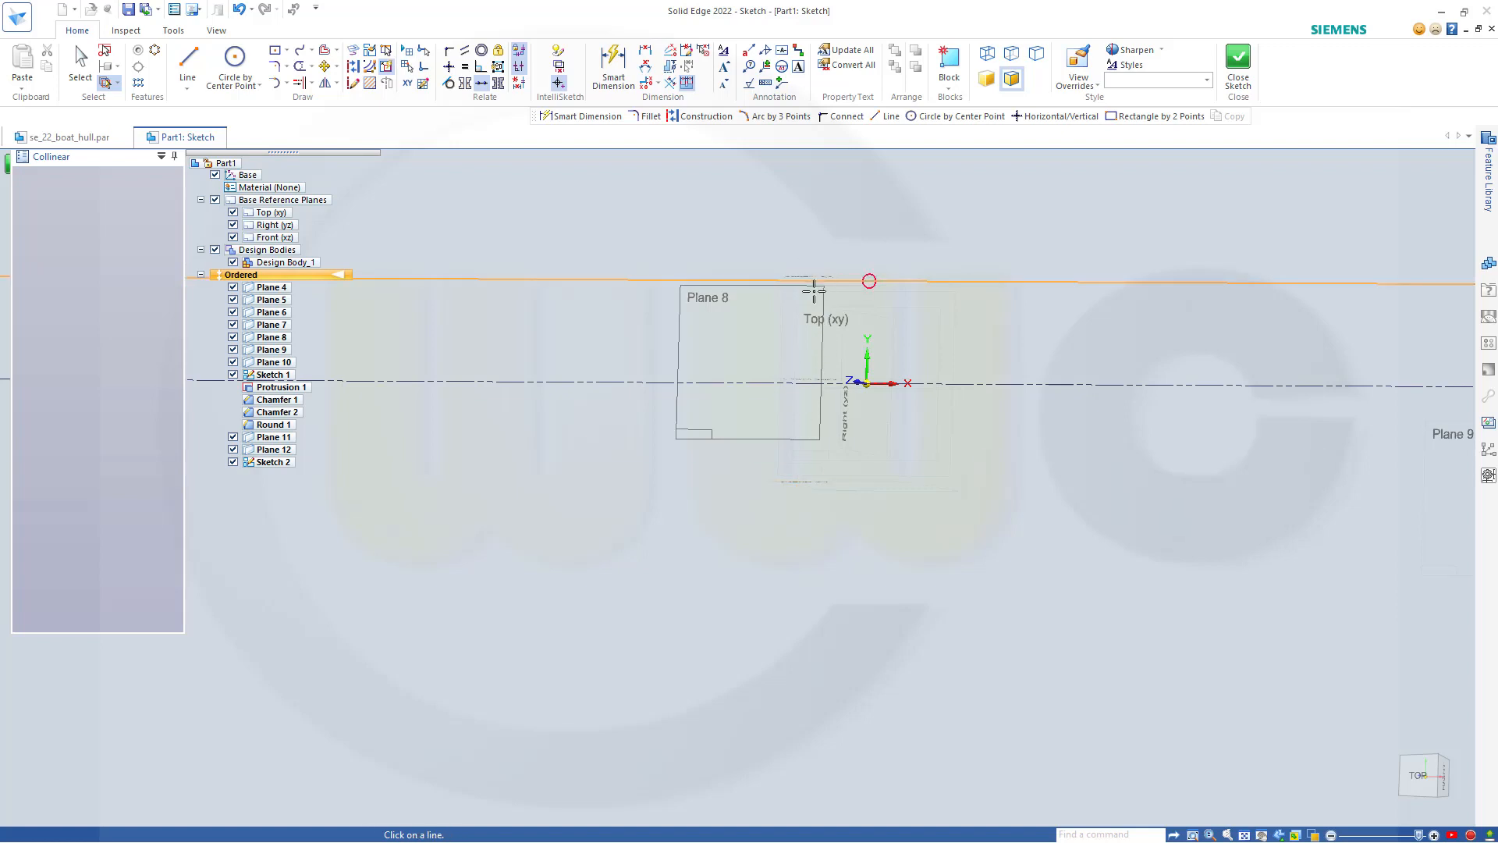
# Step: Make the rectangle's long edge on the negative Y side collinear with the offset plane on that side of the centreline
pyautogui.scroll(3, 777, 335)
pyautogui.scroll(-7, 803, 435)
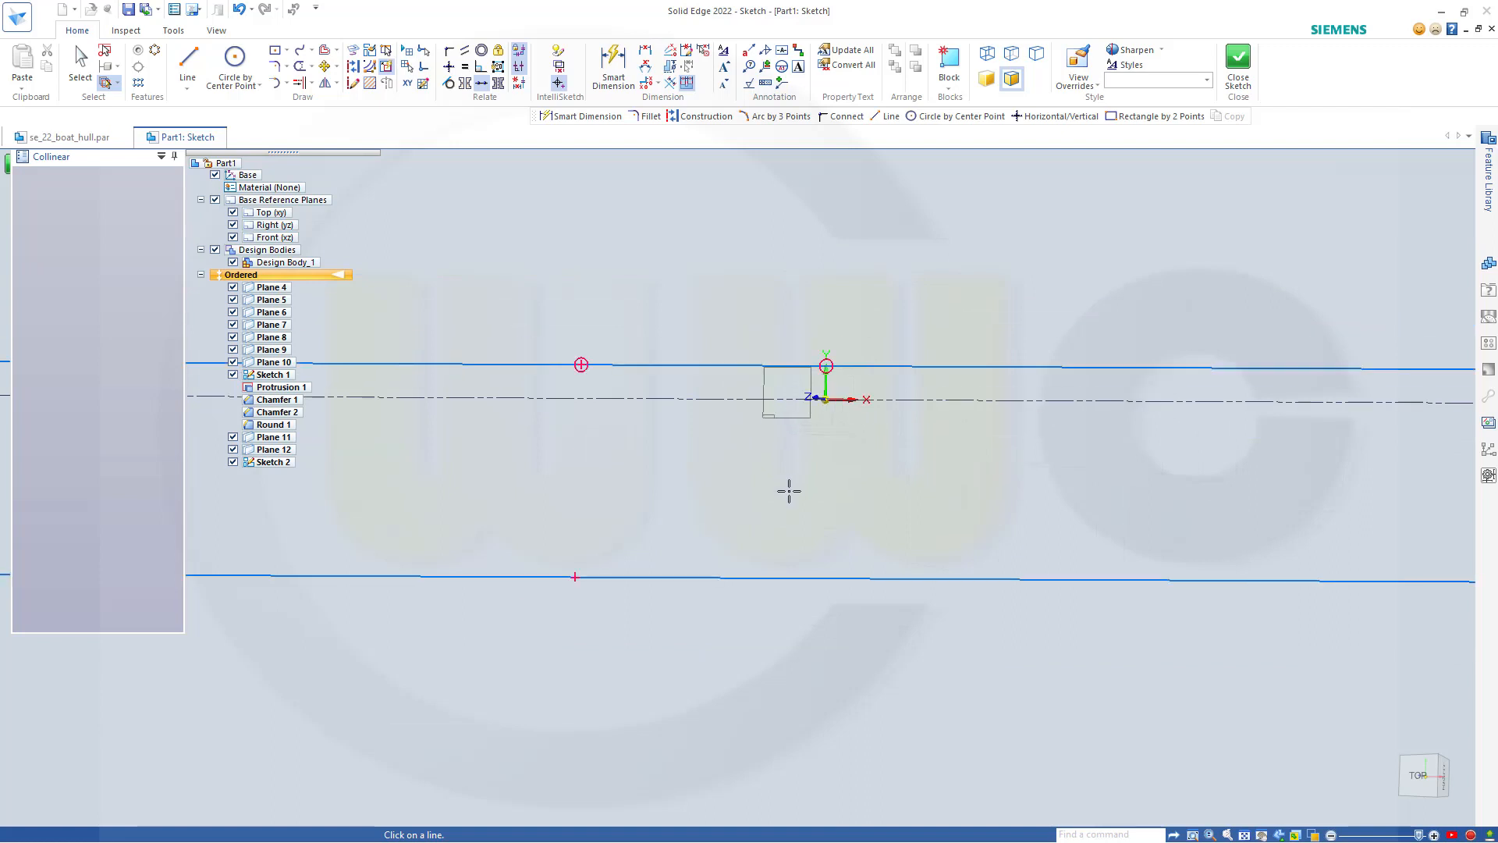
pyautogui.click(775, 577)
pyautogui.scroll(6, 811, 479)
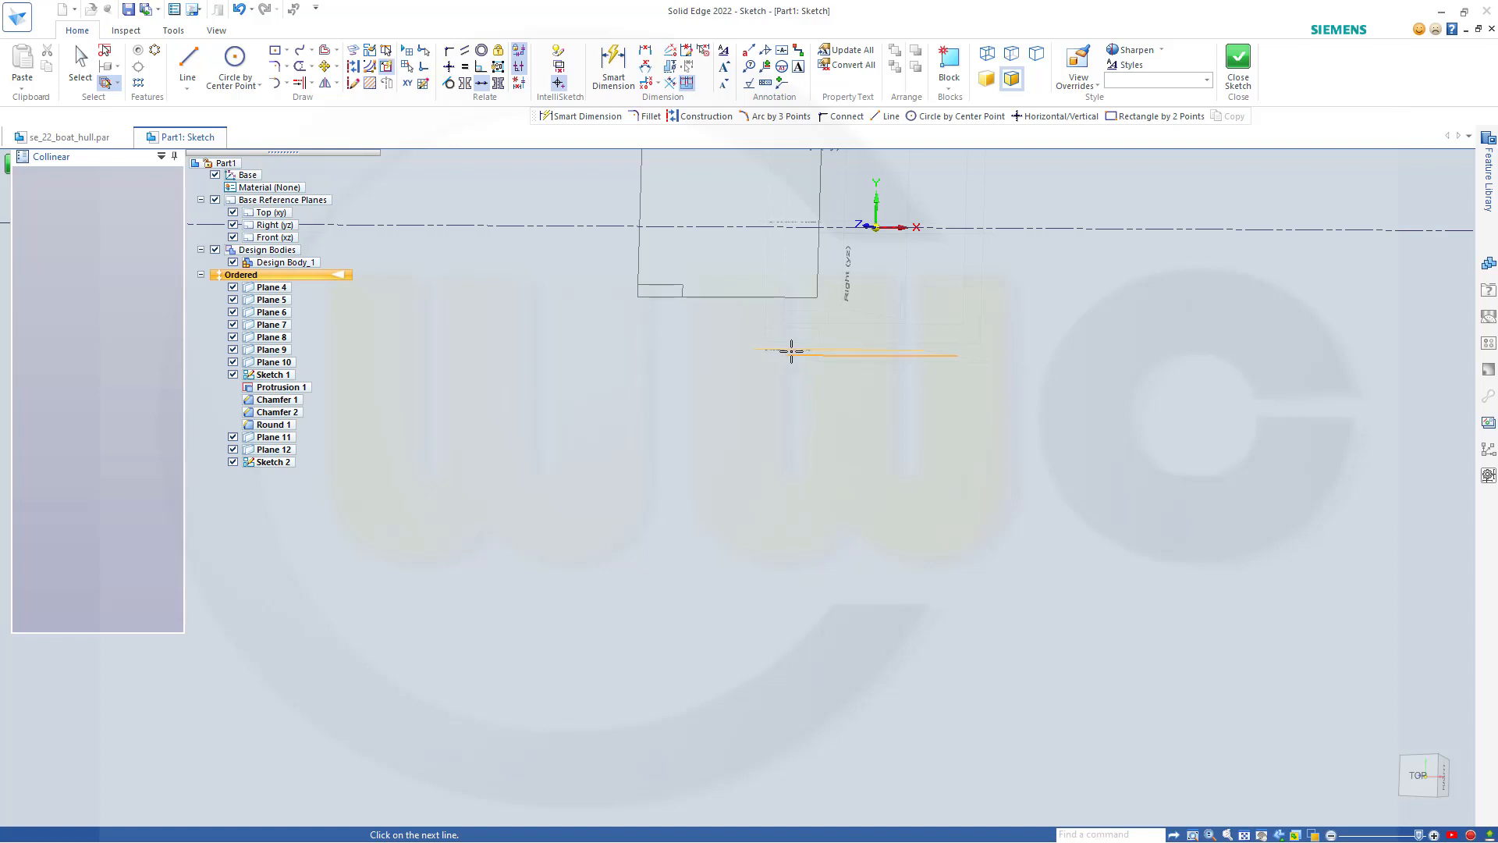
pyautogui.click(791, 351)
pyautogui.scroll(-8, 799, 375)
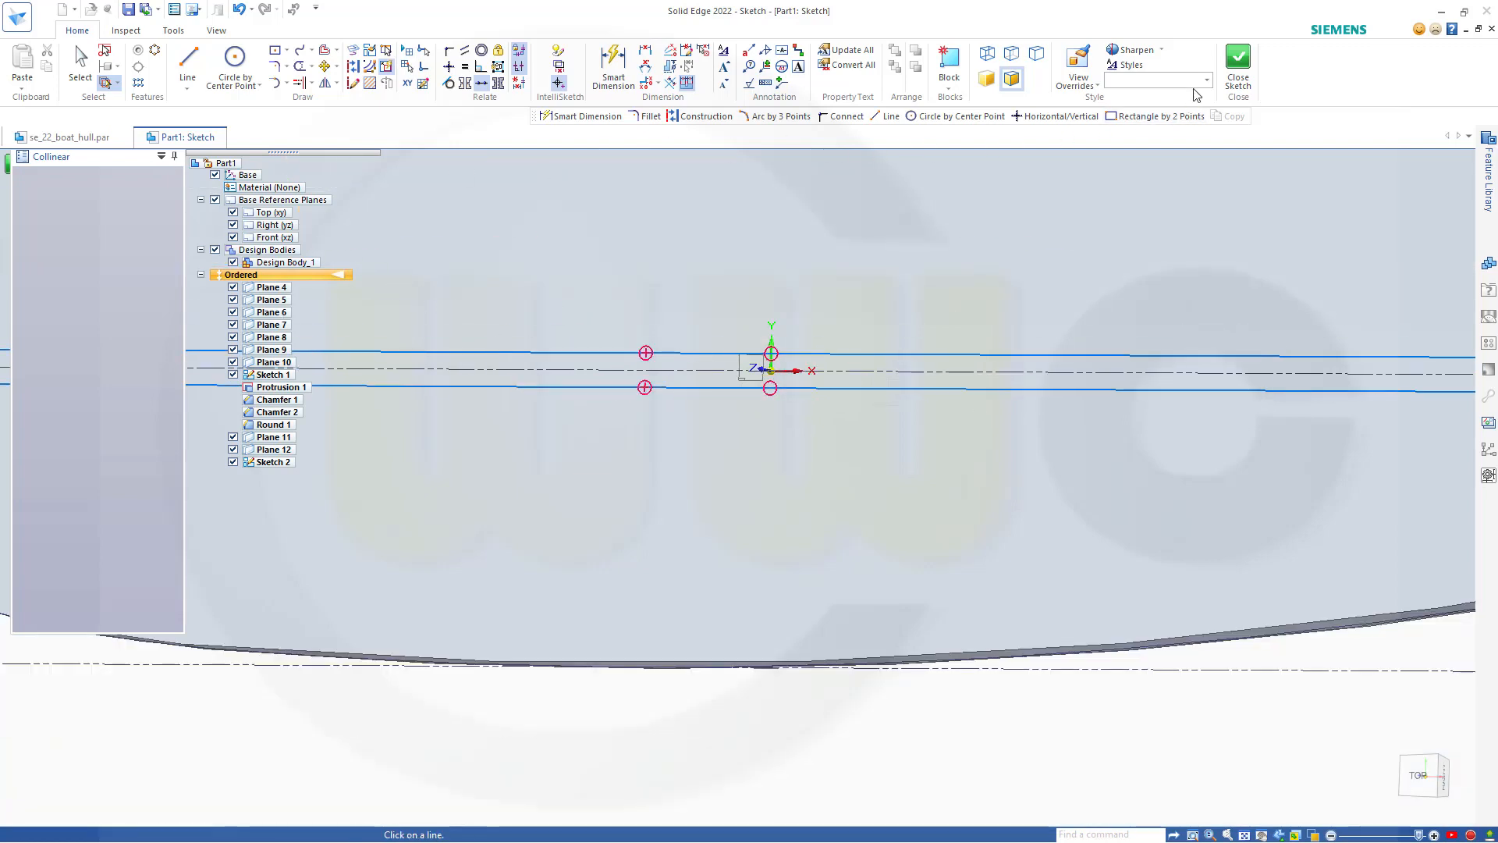
# Step: Finish the rectangle sketch, leaving the Sketch command, and hide Sketch 1
pyautogui.click(1237, 62)
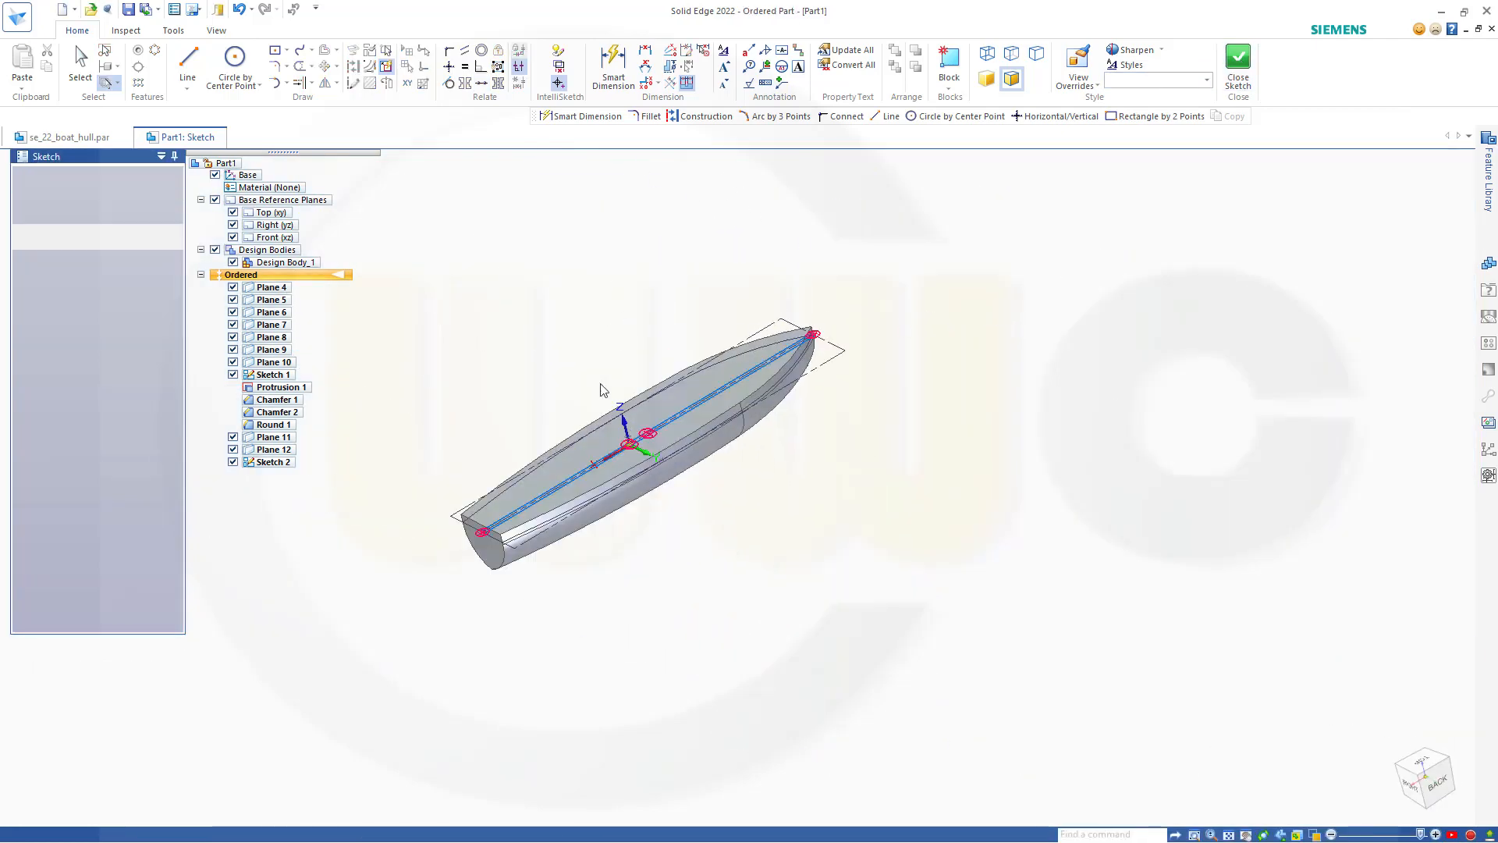
pyautogui.click(153, 177)
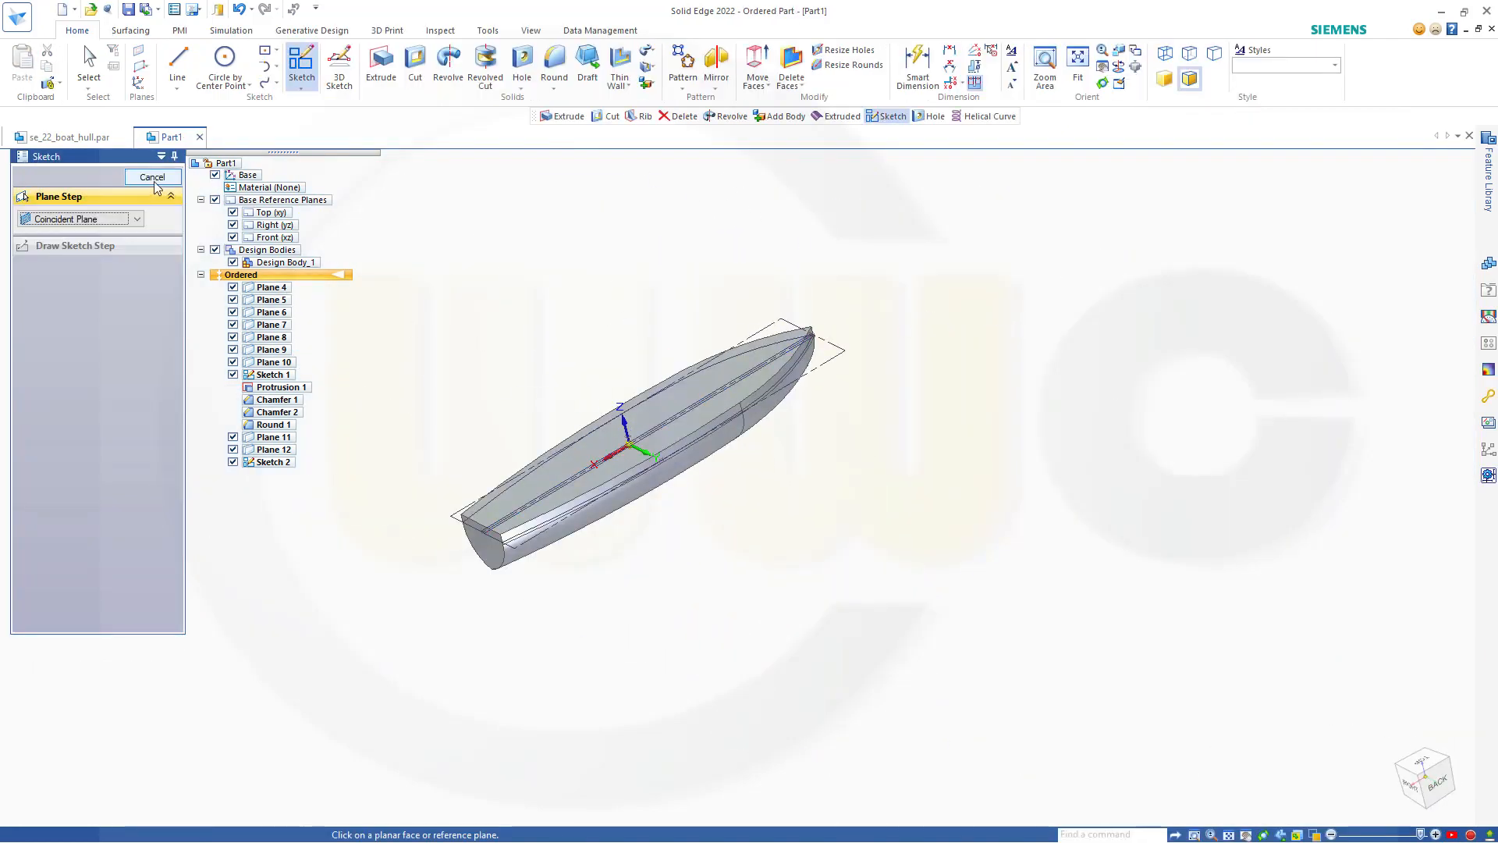
pyautogui.press('Escape')
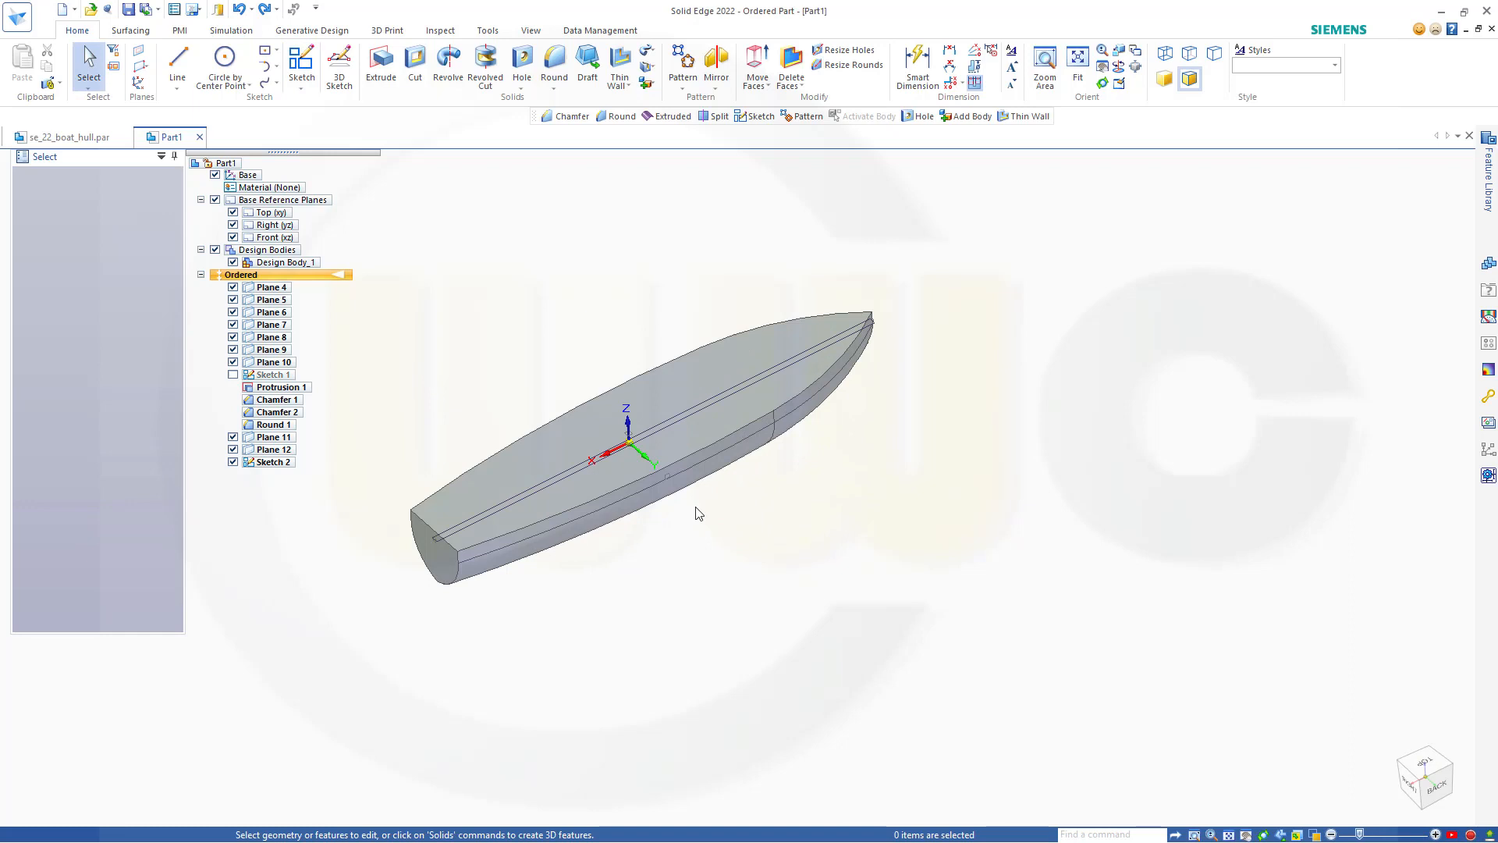
# Step: Extrude the centreline rectangle with a non-symmetric From/To extent, using Plane 10 for the first direction and Plane 8 for the second
pyautogui.moveTo(695, 507)
pyautogui.mouseDown(button='middle')
pyautogui.moveTo(699, 473)
pyautogui.moveTo(668, 460)
pyautogui.moveTo(669, 438)
pyautogui.moveTo(705, 484)
pyautogui.mouseUp(button='middle')
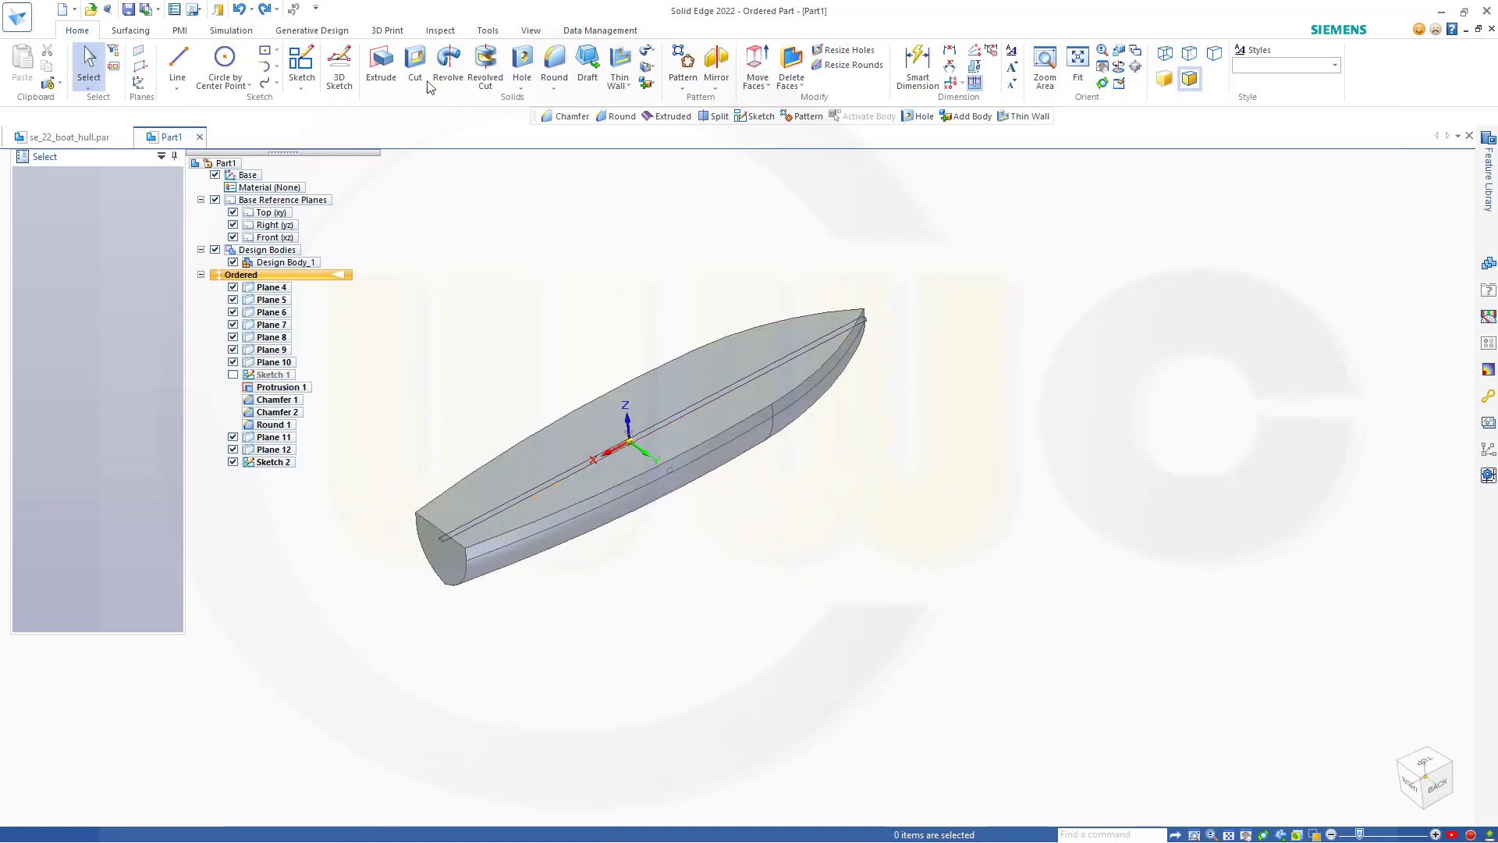
pyautogui.click(381, 66)
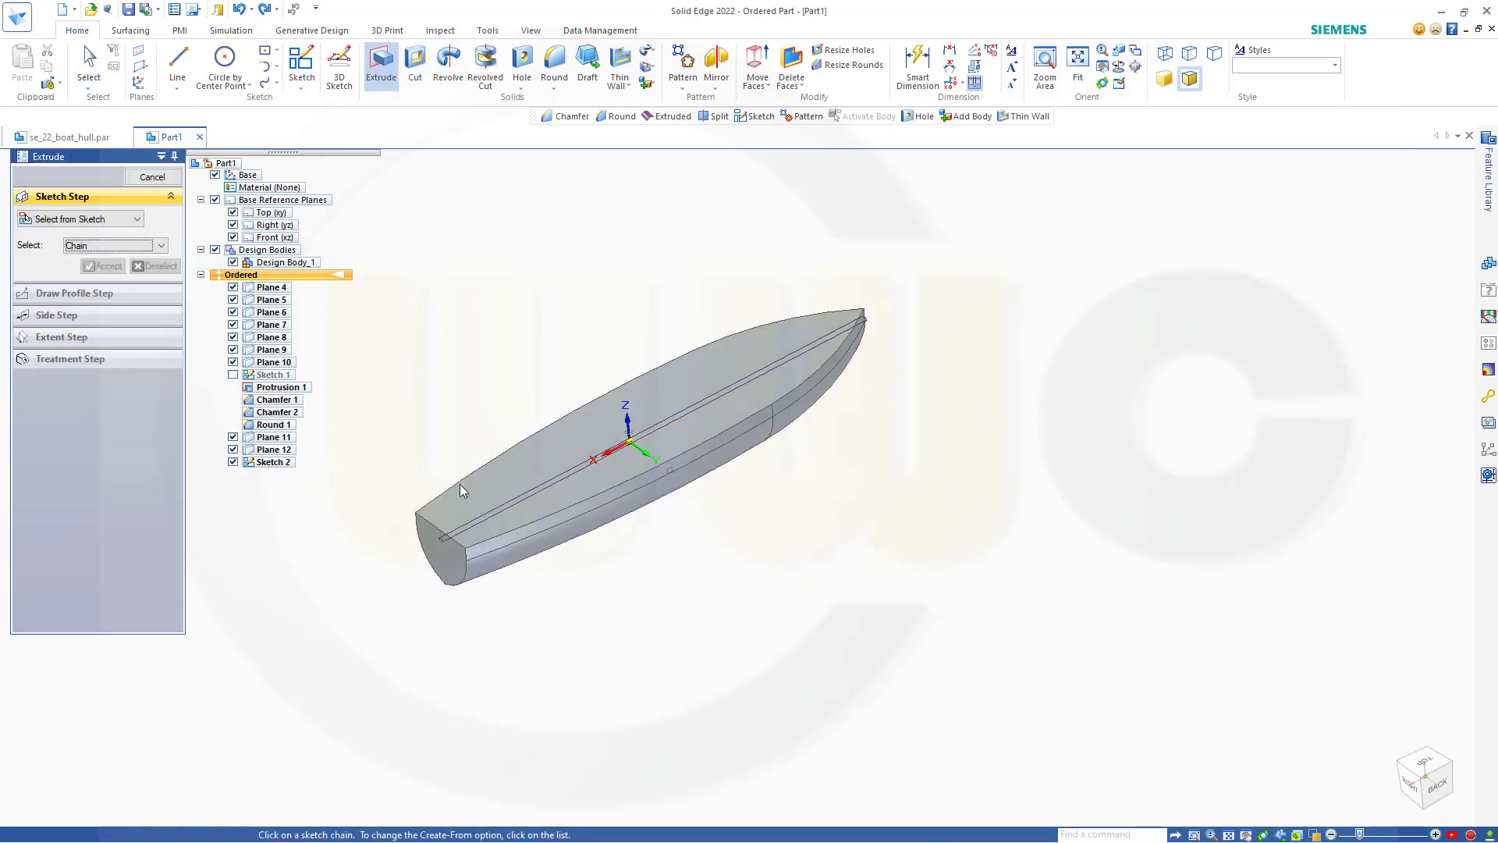
pyautogui.click(476, 523)
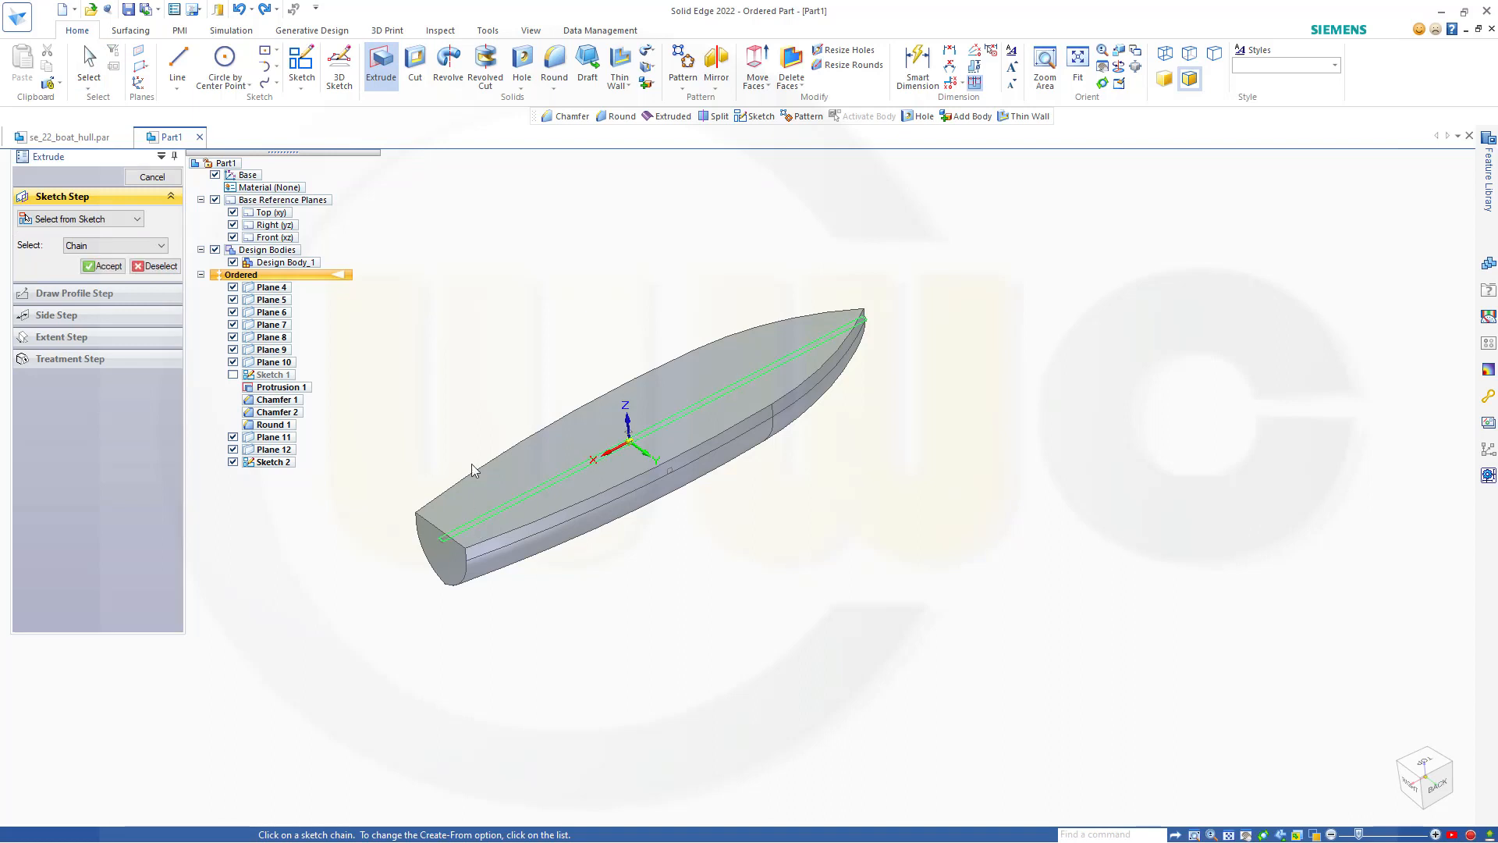
pyautogui.click(114, 268)
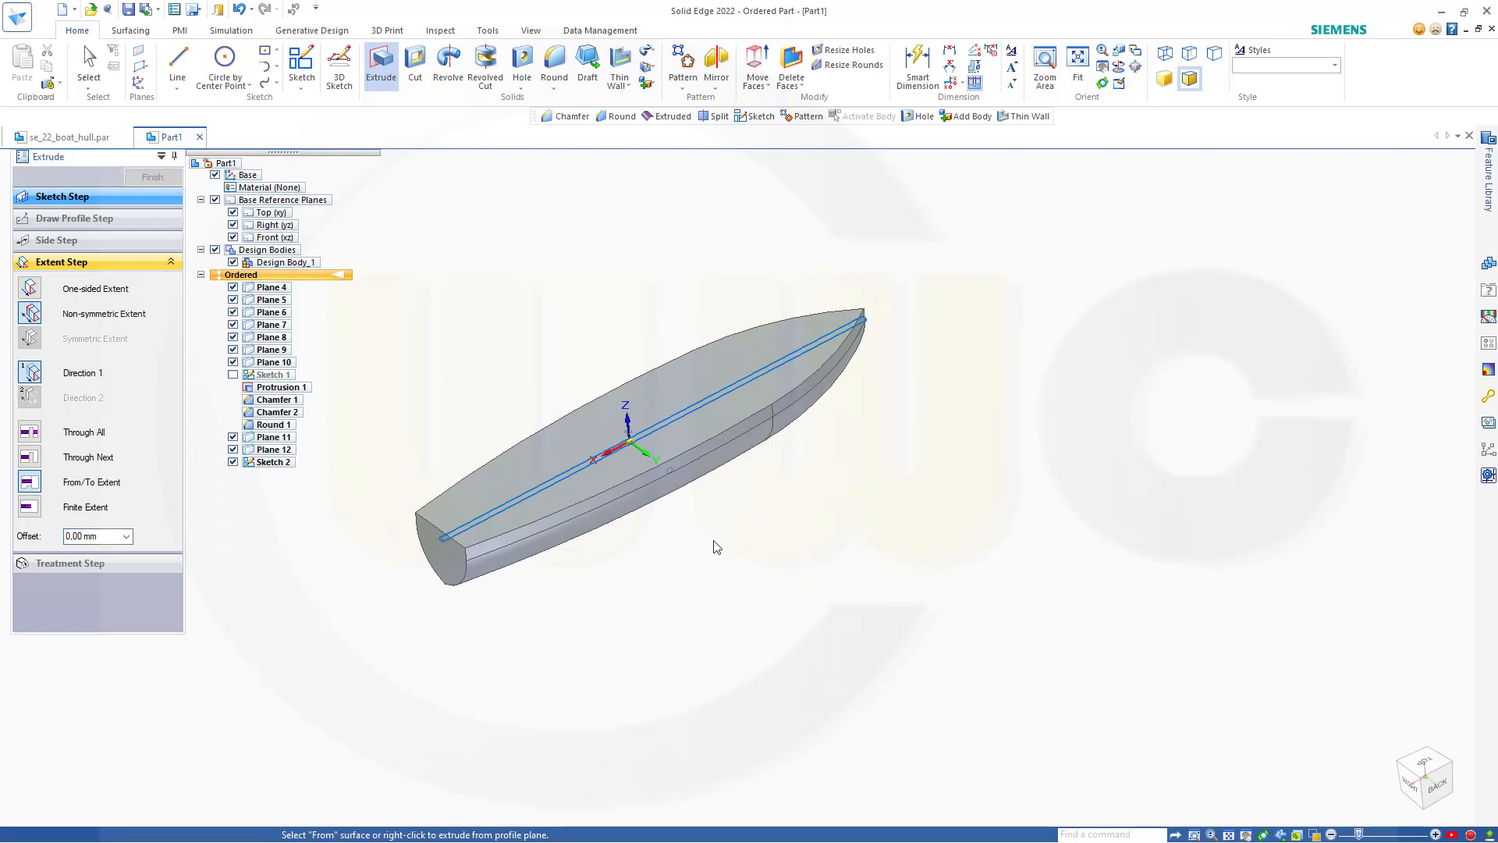
pyautogui.moveTo(716, 547); pyautogui.dragTo(666, 524, button='middle')
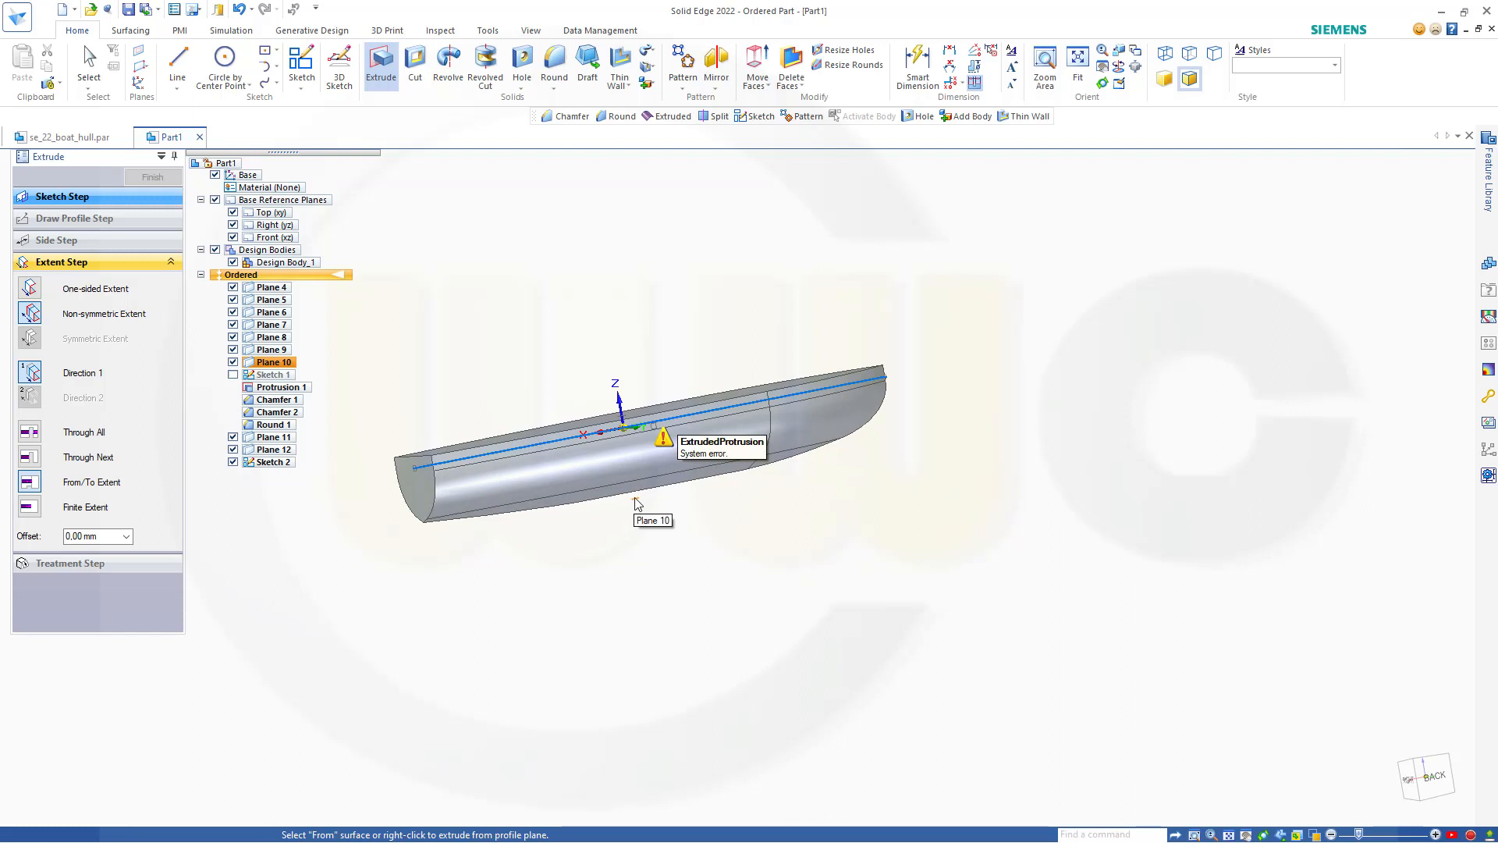
pyautogui.click(636, 503)
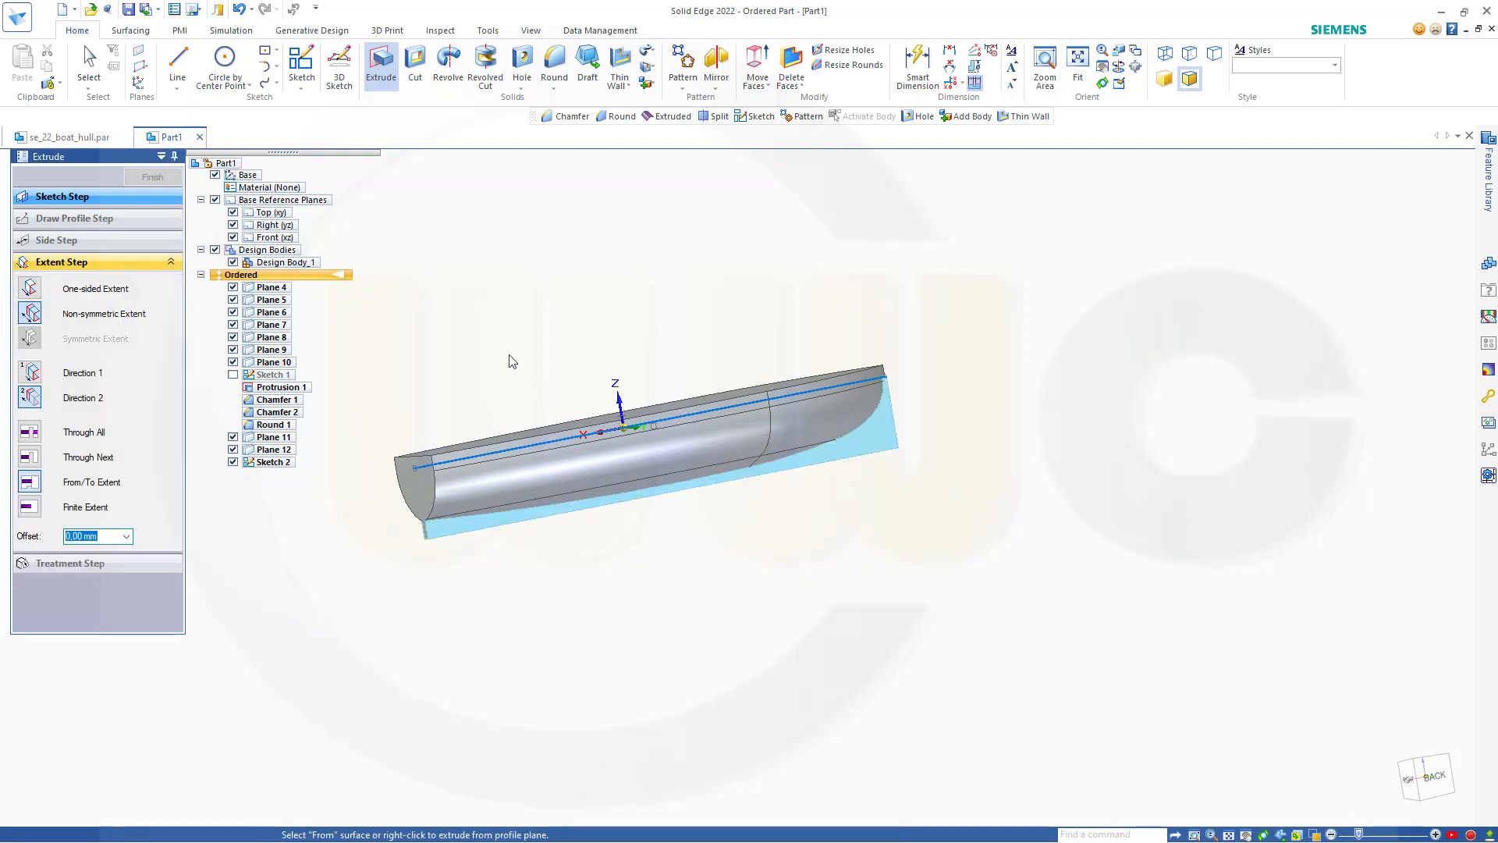
pyautogui.moveTo(641, 522); pyautogui.dragTo(701, 573, button='middle')
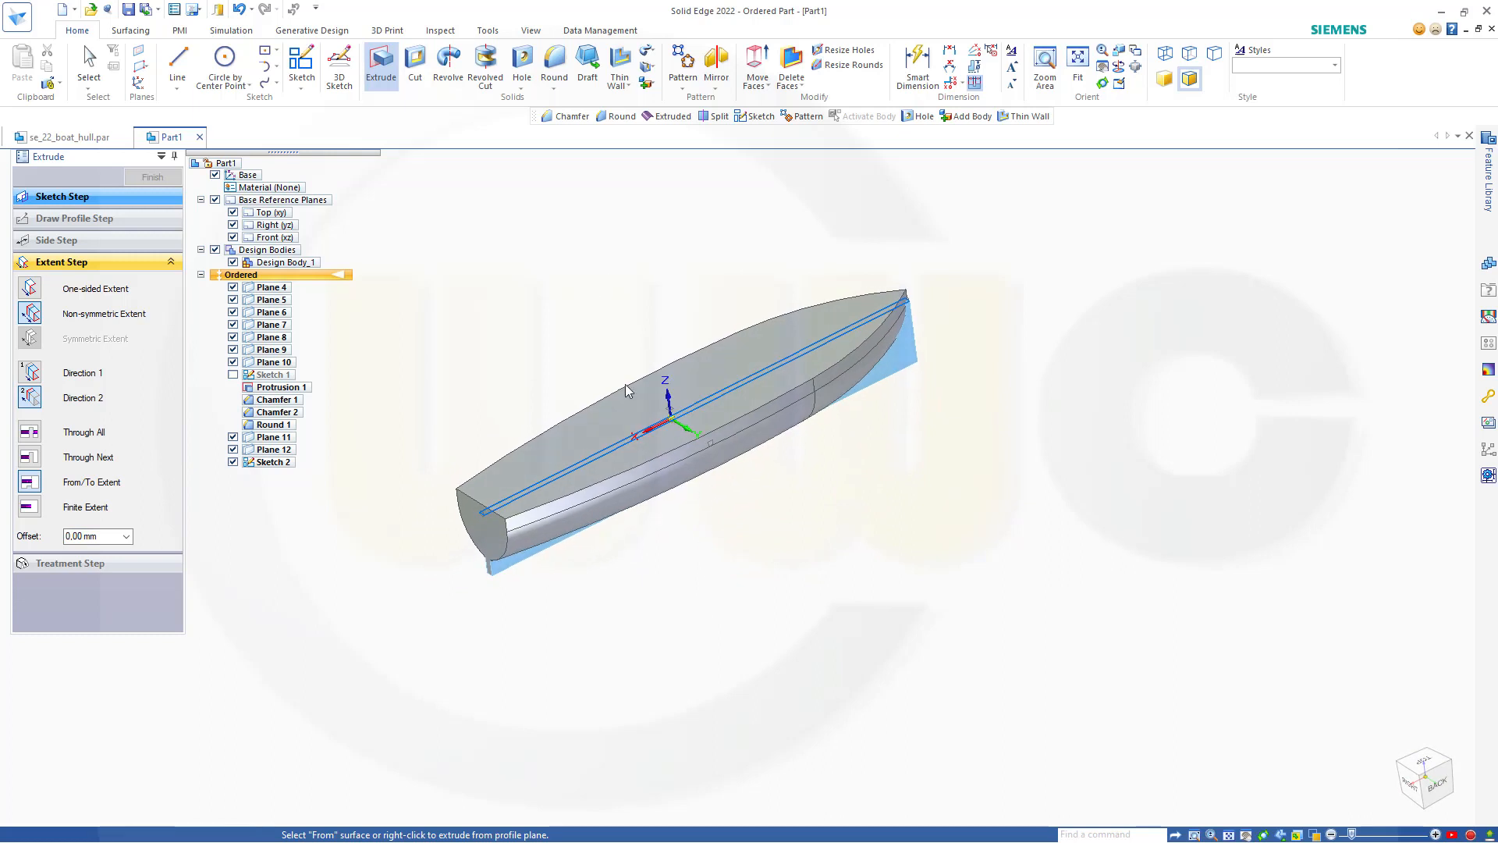
pyautogui.scroll(2, 669, 414)
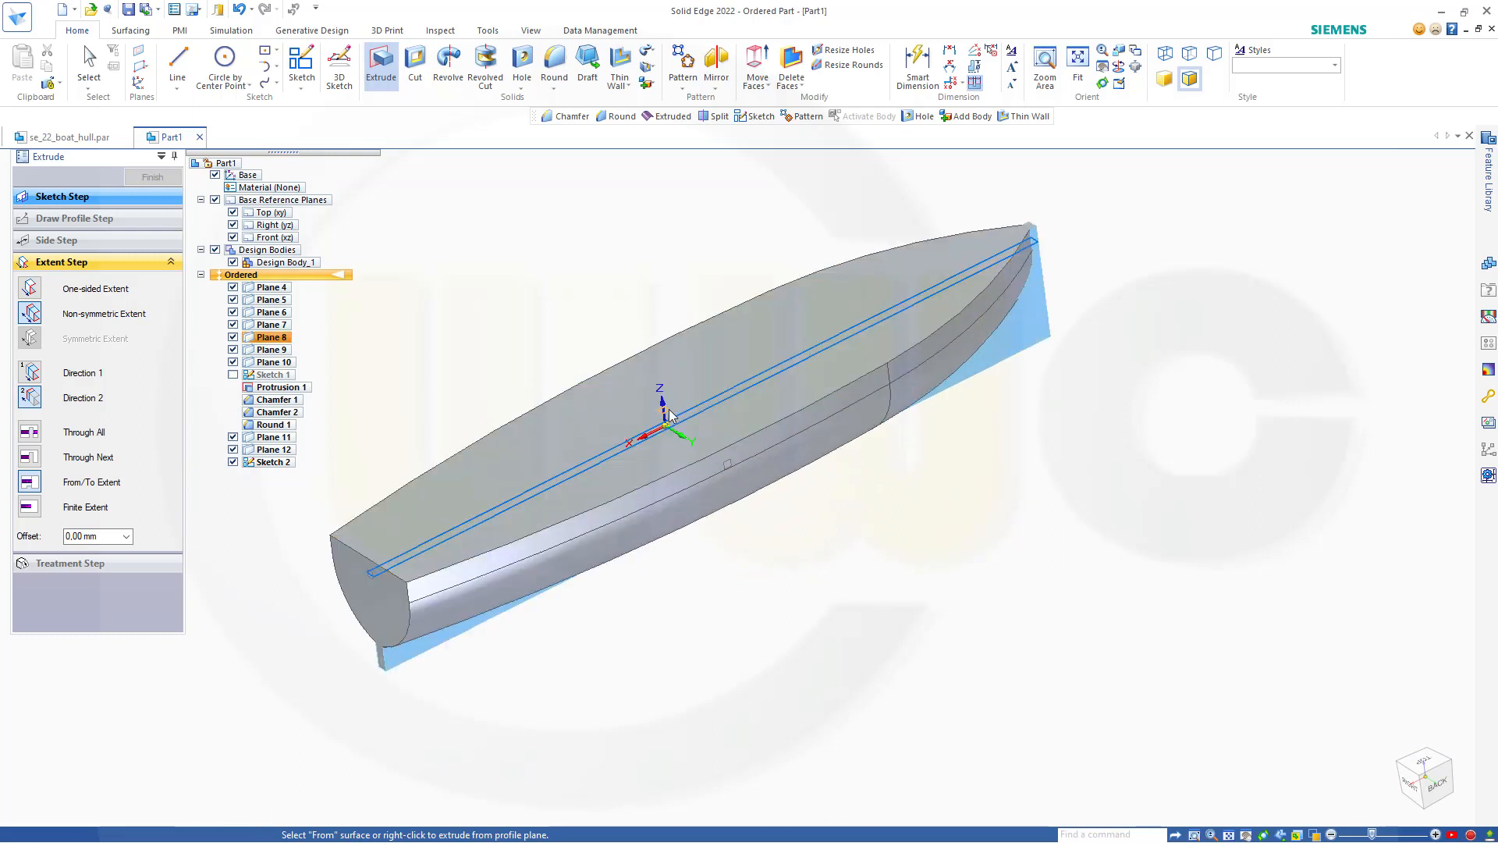
pyautogui.click(670, 414)
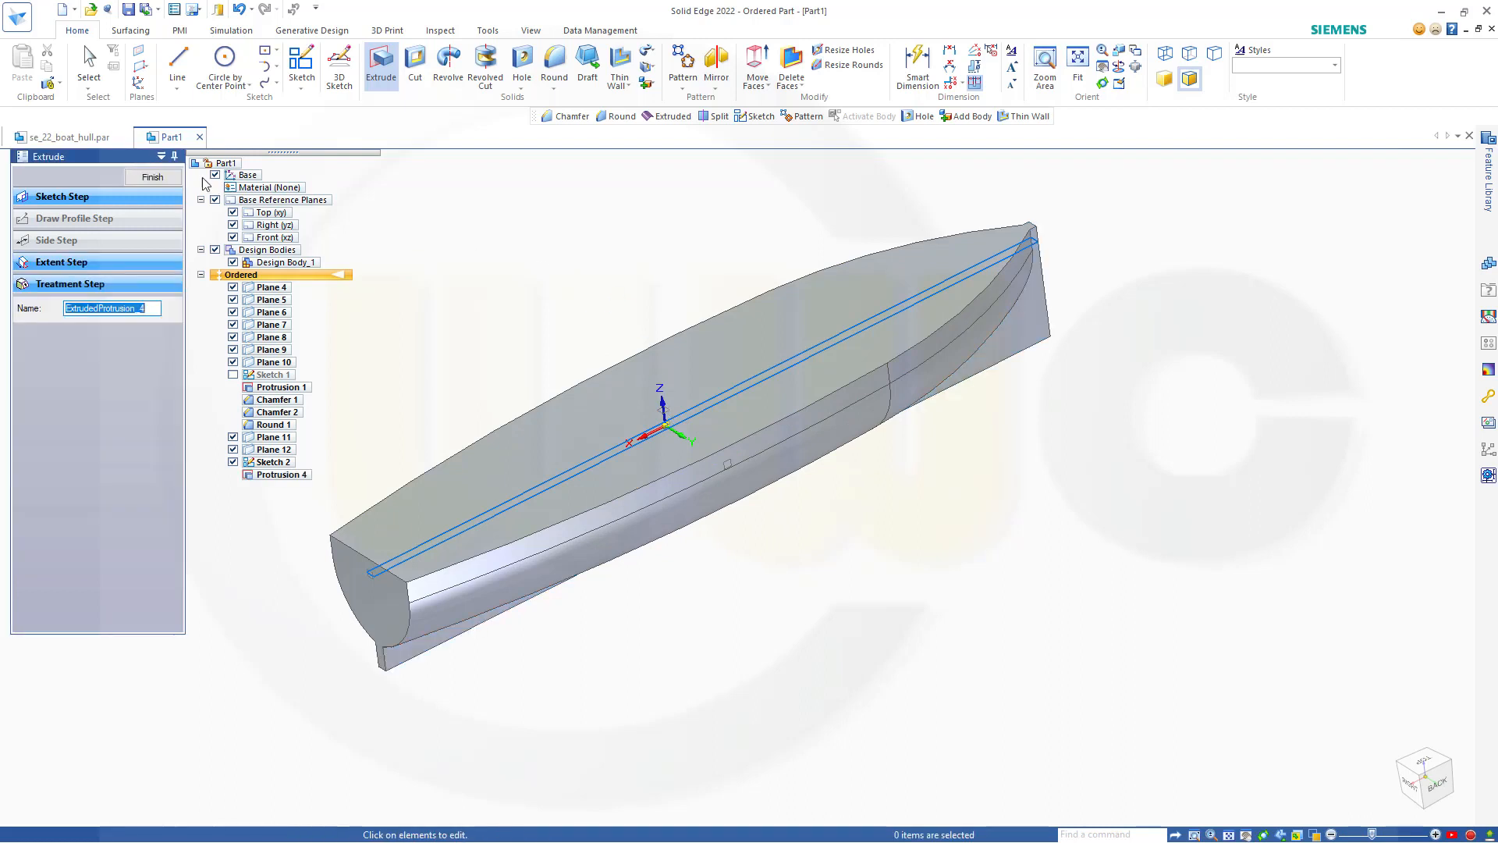
pyautogui.click(152, 178)
pyautogui.press('Escape')
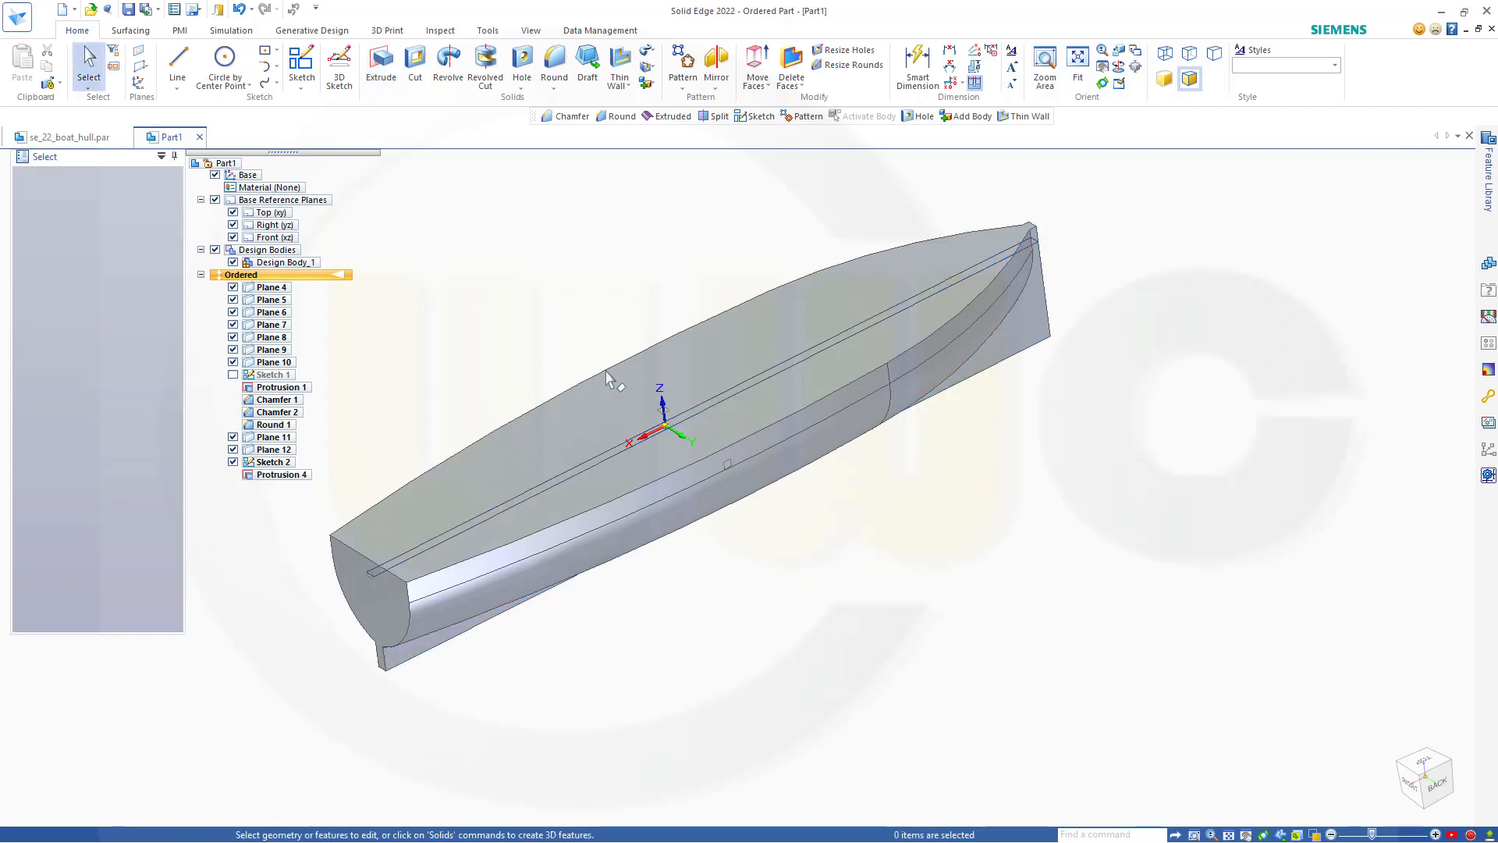
# Step: Hide Sketch 2 of the centreline keel rectangle
pyautogui.moveTo(607, 380); pyautogui.dragTo(532, 524, button='middle')
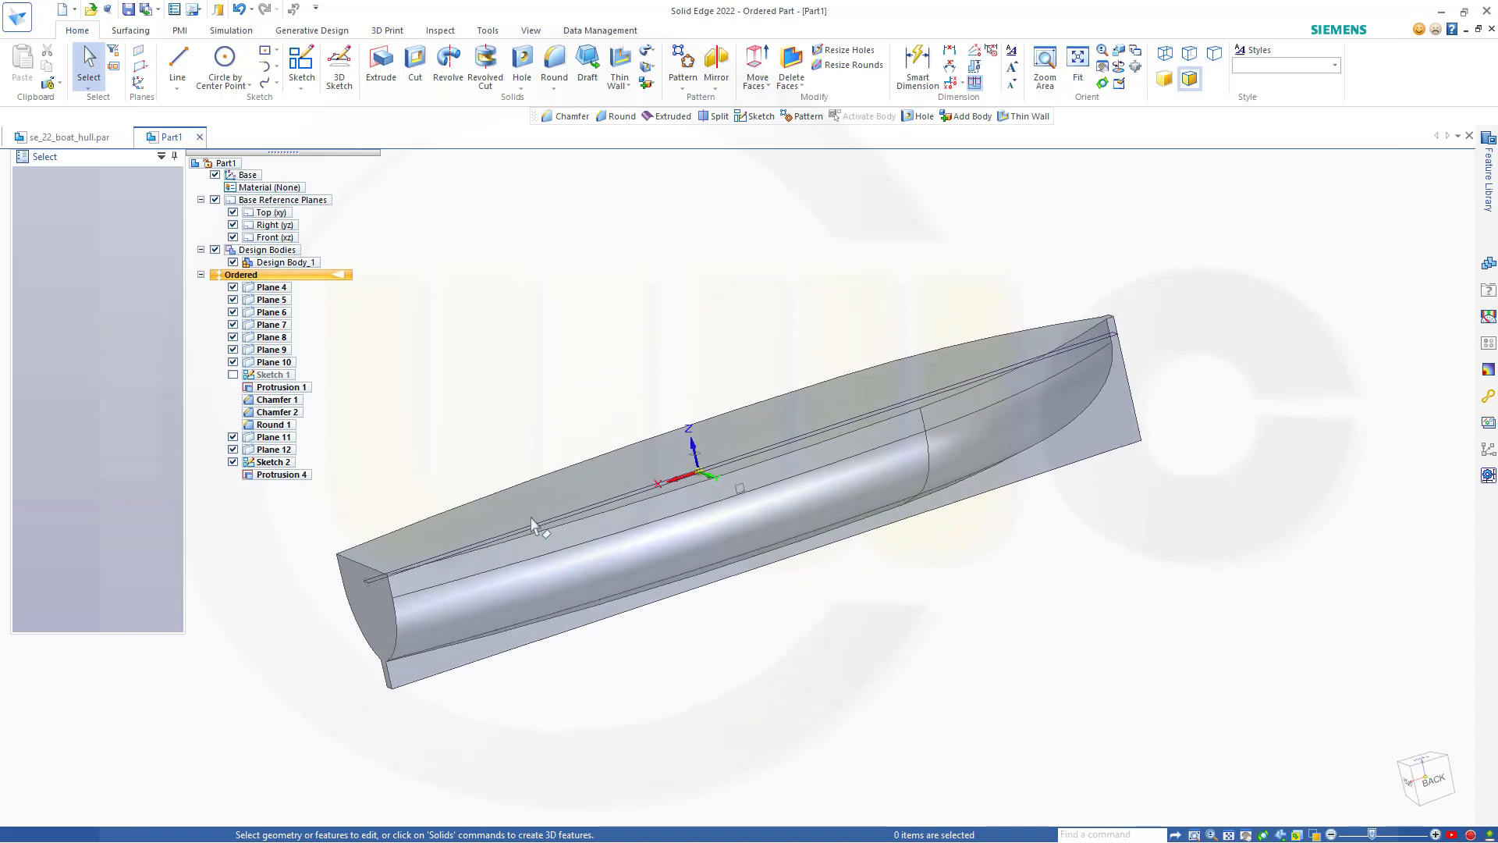
pyautogui.click(233, 461)
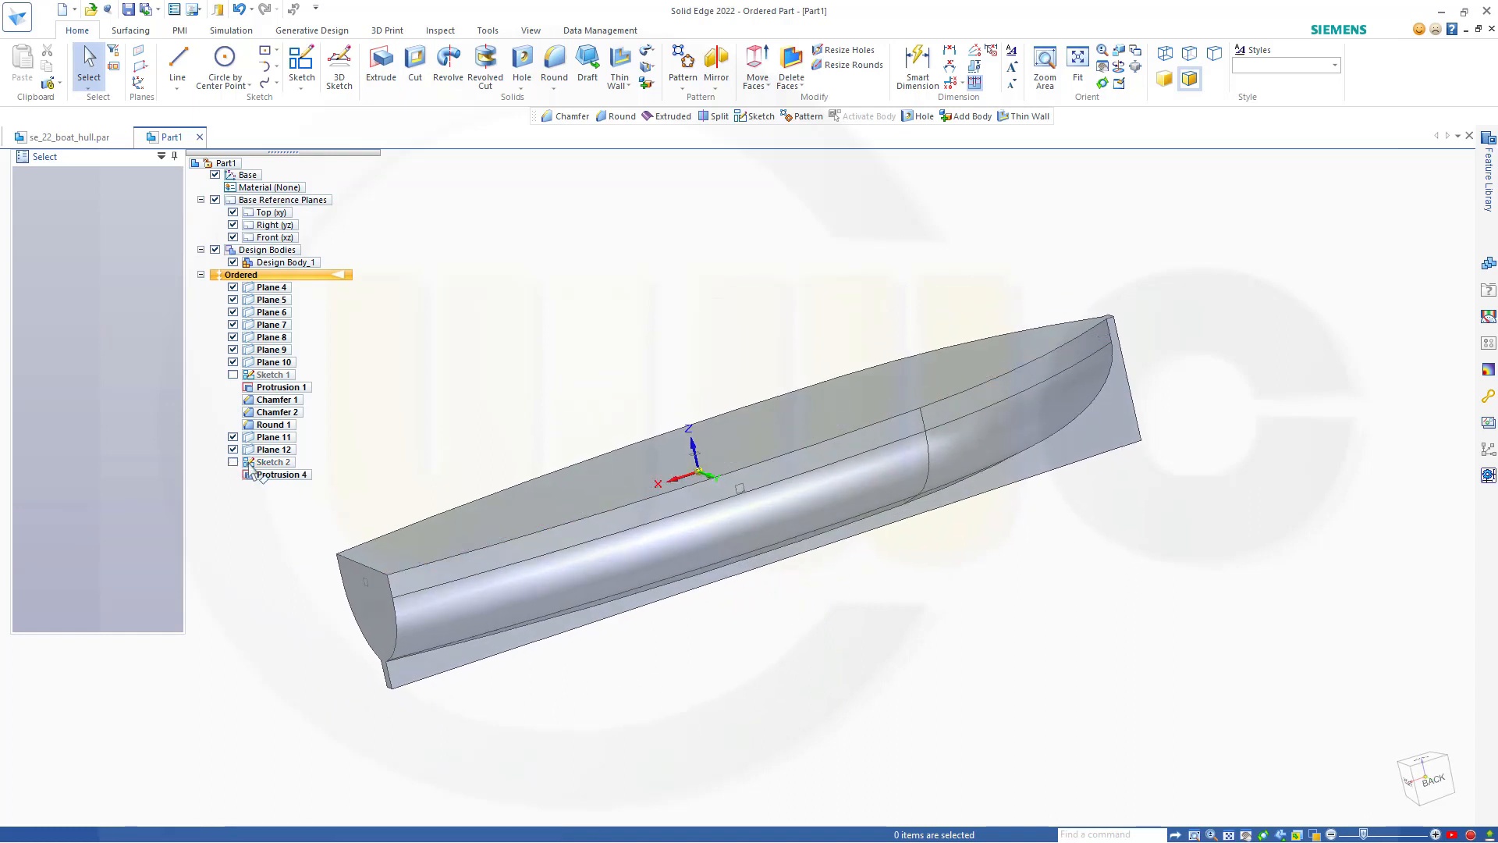
pyautogui.moveTo(983, 608); pyautogui.dragTo(824, 606, button='middle')
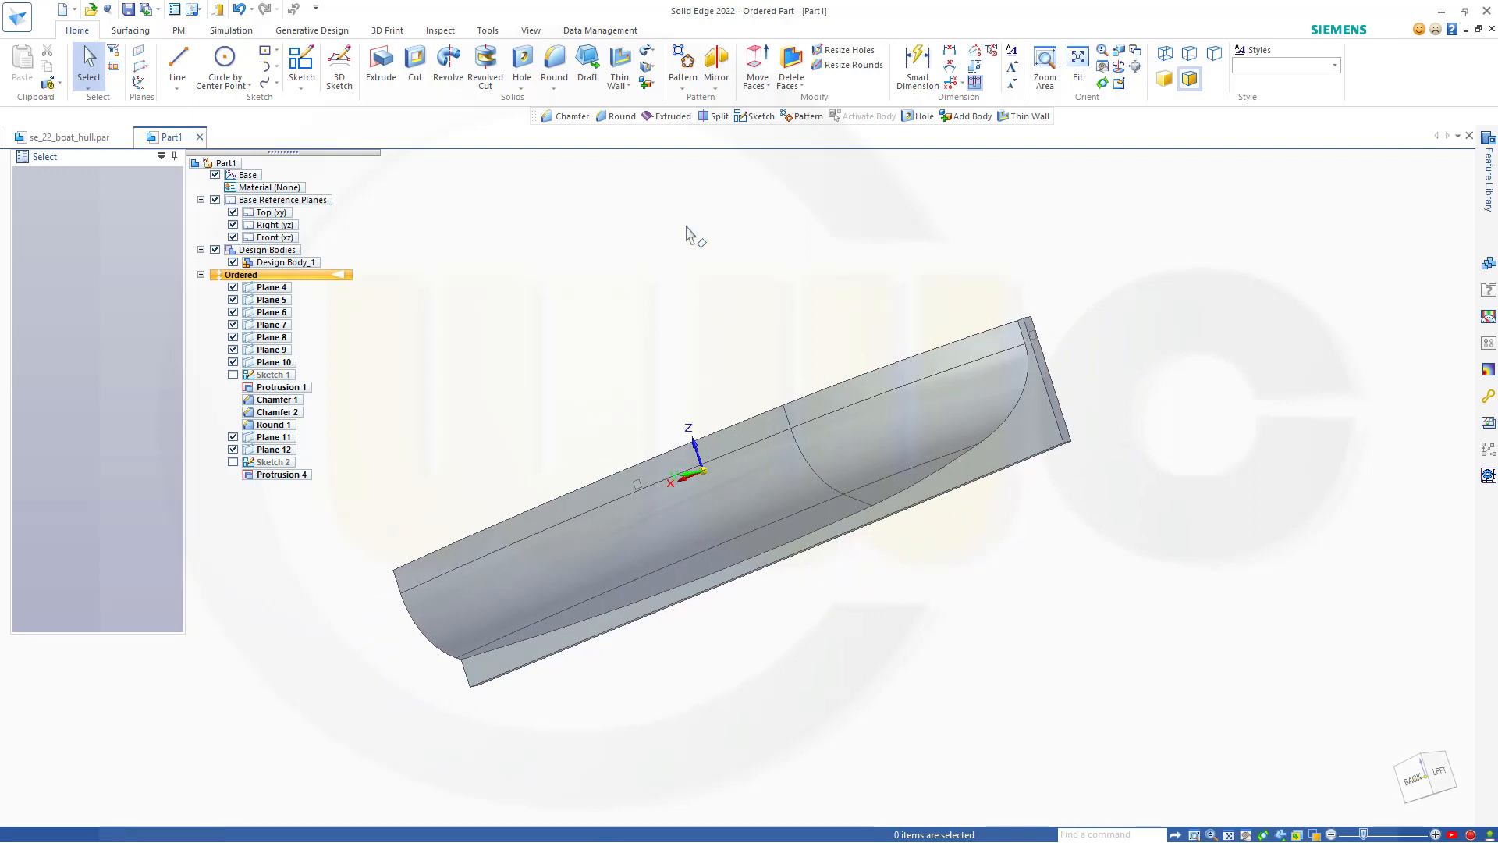
# Step: Round the short bottom edge at the bow end of the keel with a radius of 1350 mm
pyautogui.click(554, 63)
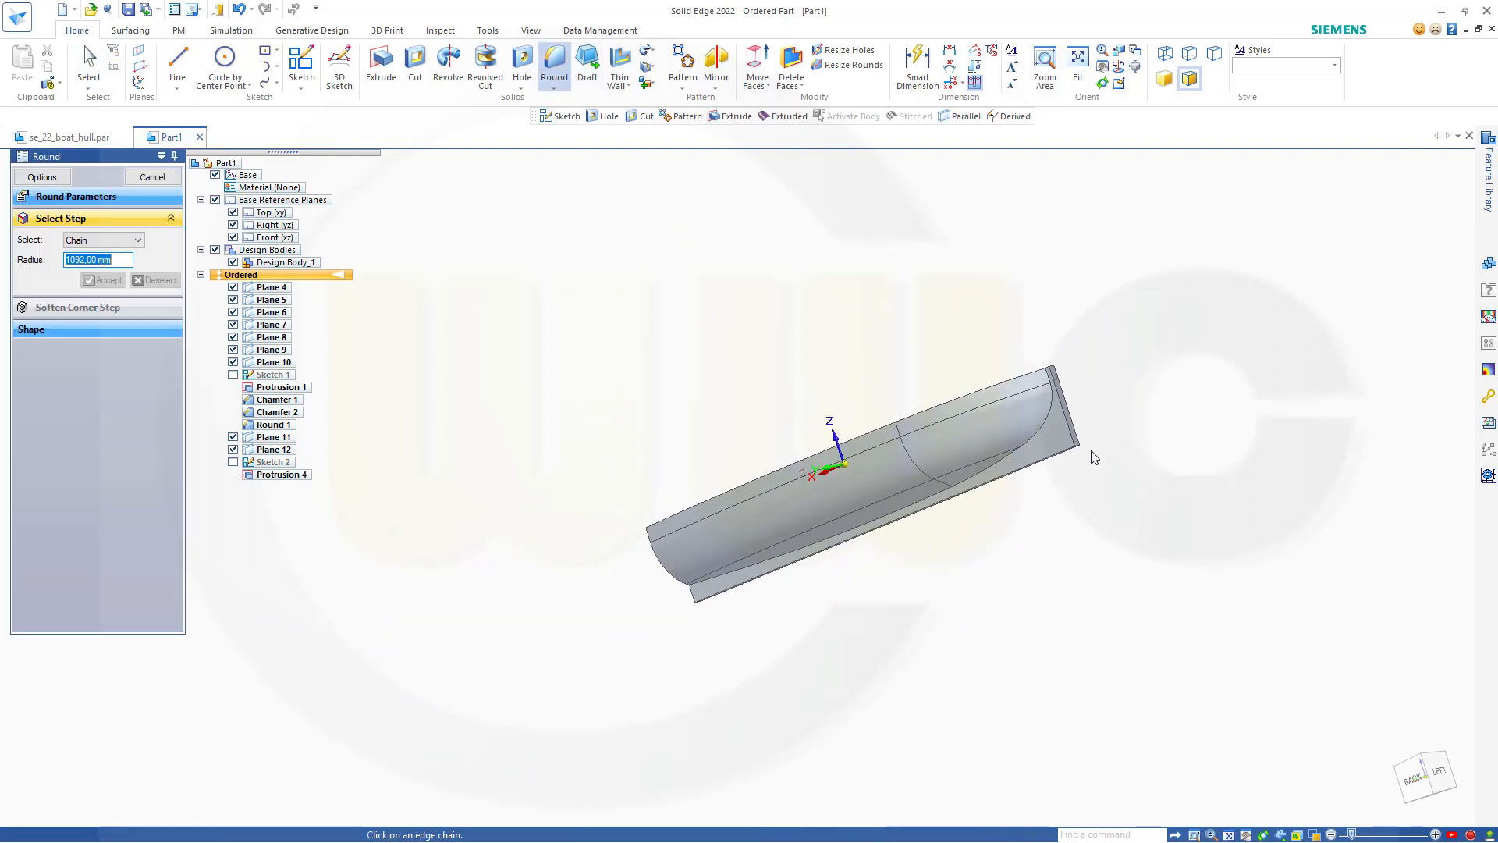
pyautogui.scroll(5, 1090, 455)
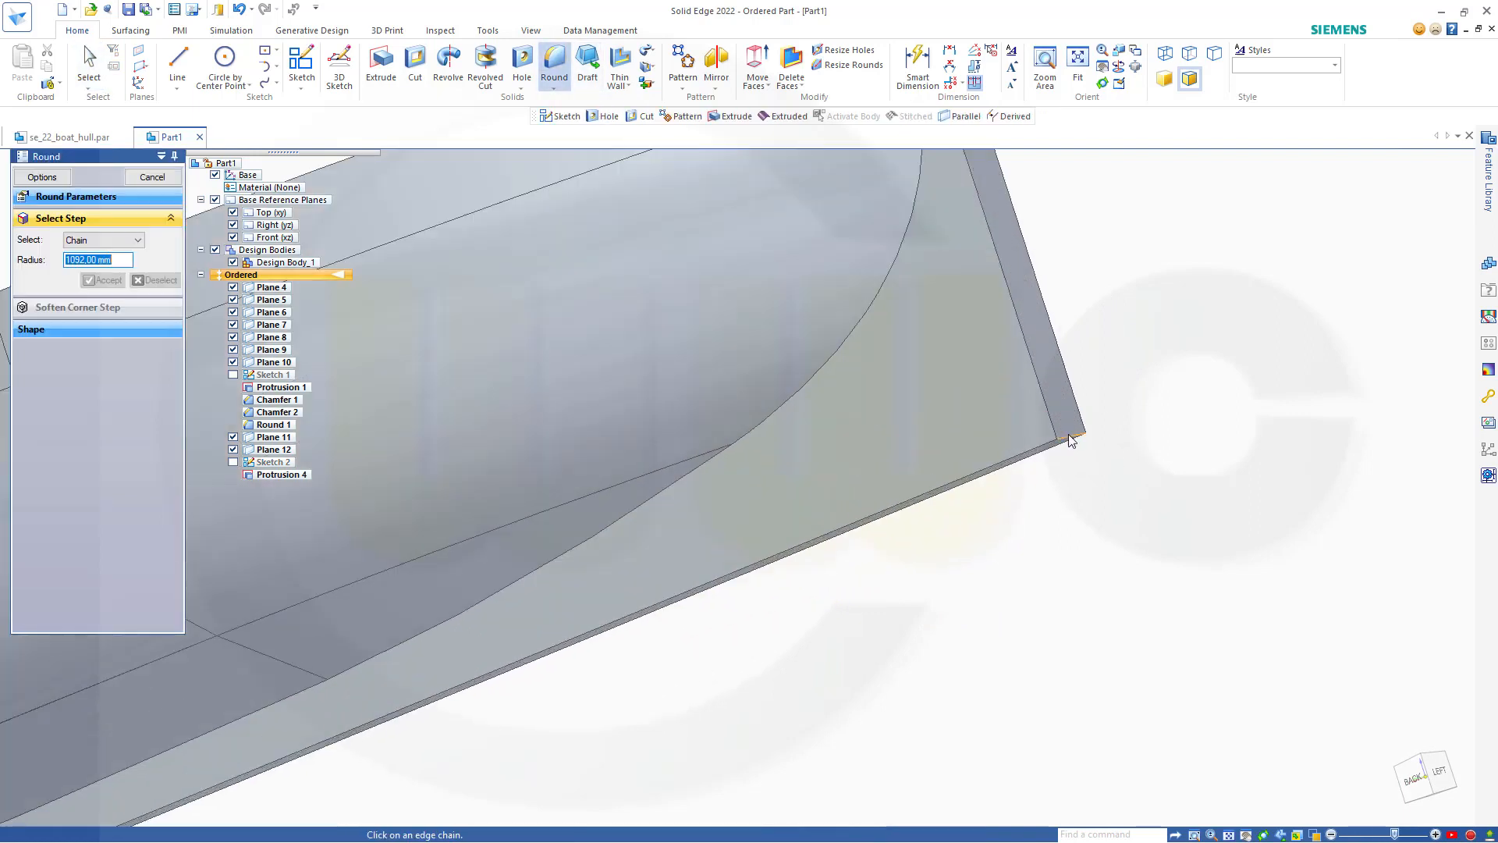
pyautogui.click(1071, 440)
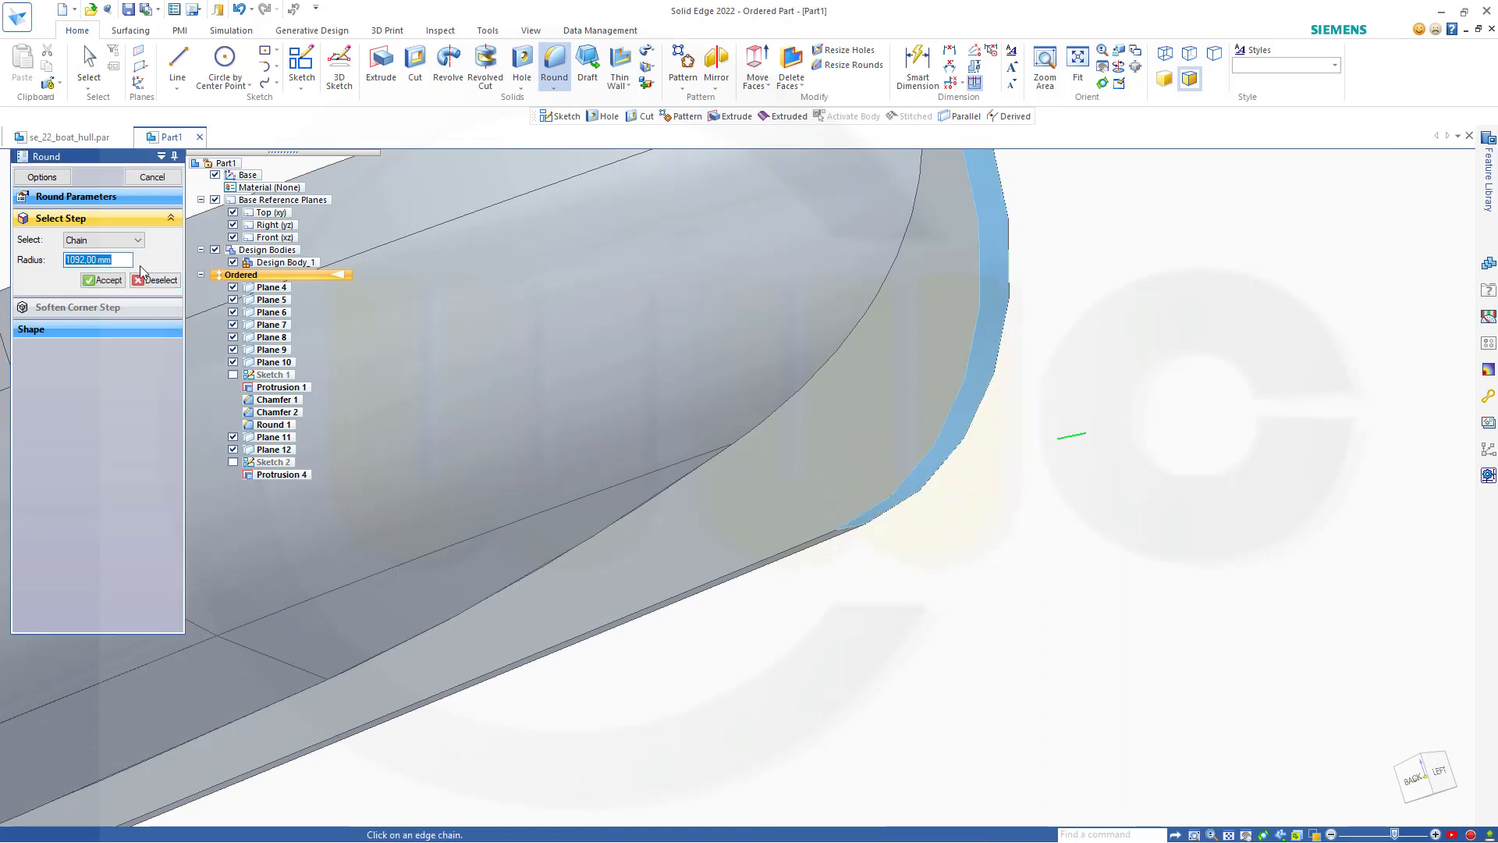
pyautogui.write('1350')
pyautogui.press('Return')
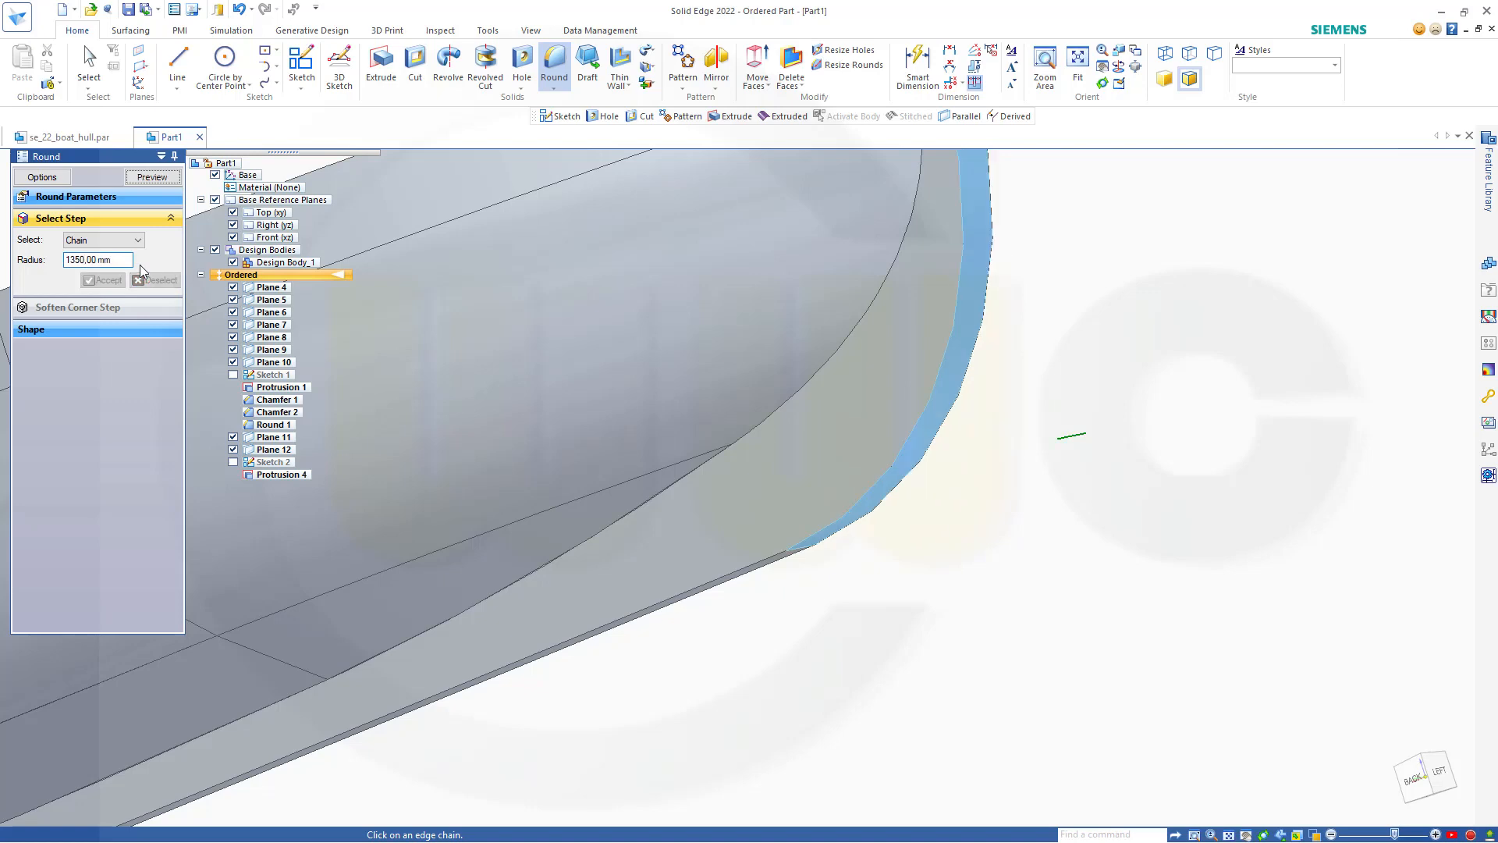
pyautogui.click(152, 177)
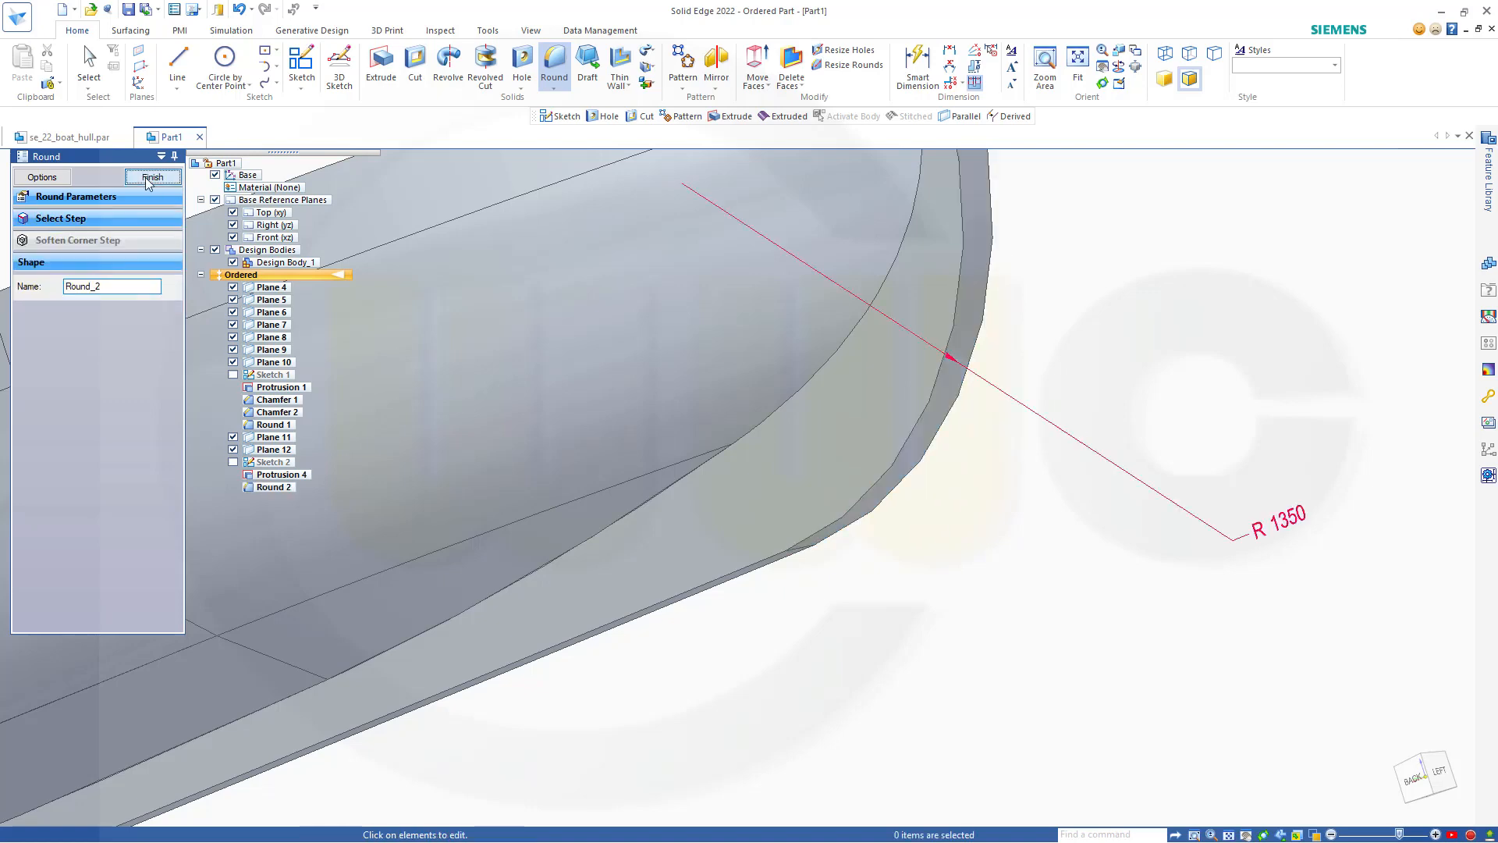
# Step: Round the edge chains where the keel meets the hull, on both sides of the keel, with a radius of 5000 mm
pyautogui.scroll(3, 421, 367)
pyautogui.scroll(-6, 425, 367)
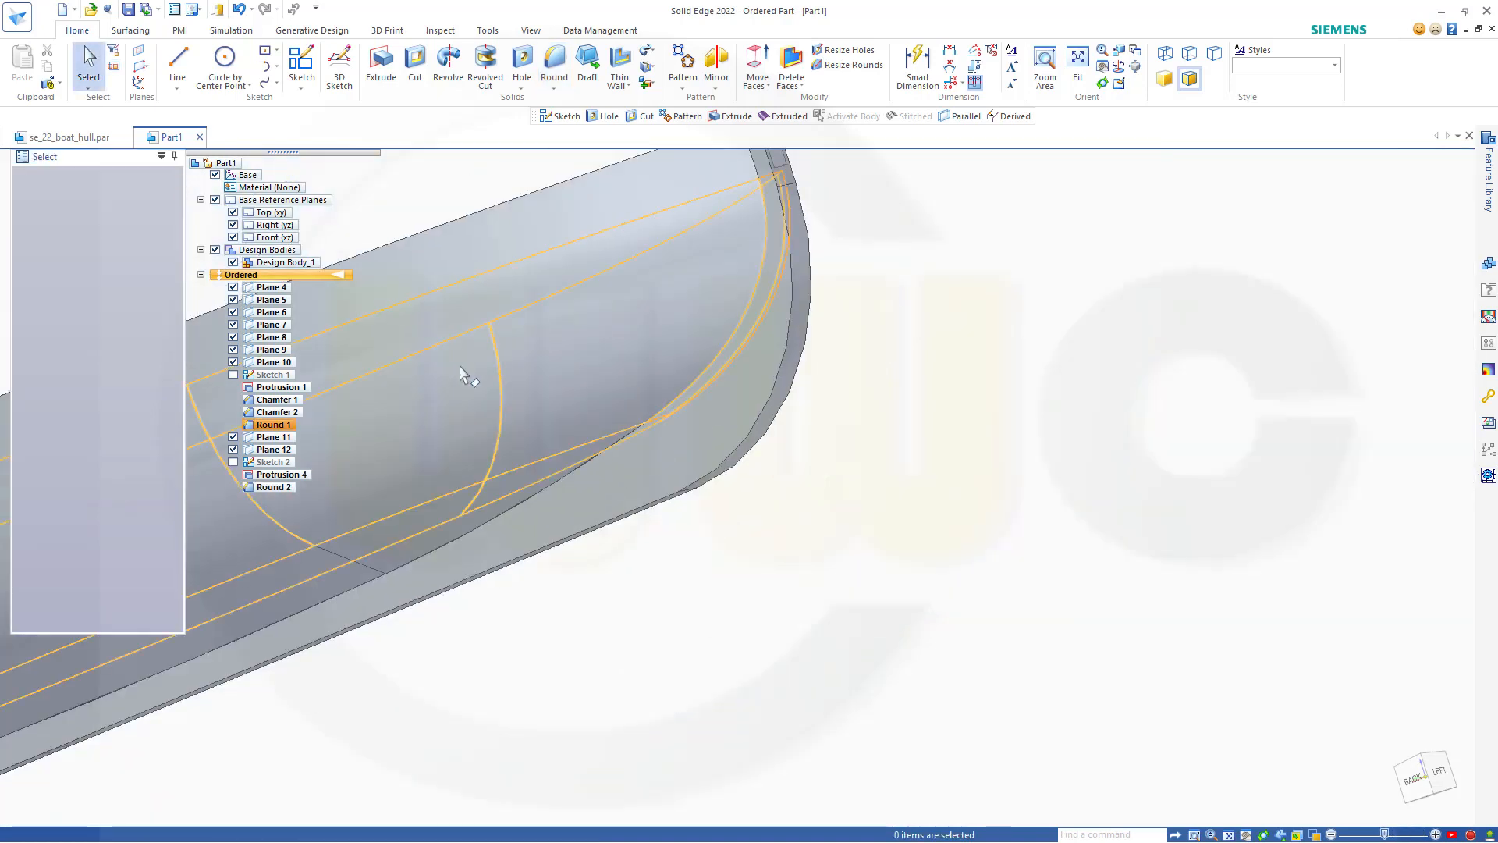
pyautogui.keyDown('shift'); pyautogui.moveTo(479, 407); pyautogui.dragTo(656, 422, button='middle'); pyautogui.keyUp('shift')
pyautogui.moveTo(572, 384); pyautogui.dragTo(705, 285, button='middle')
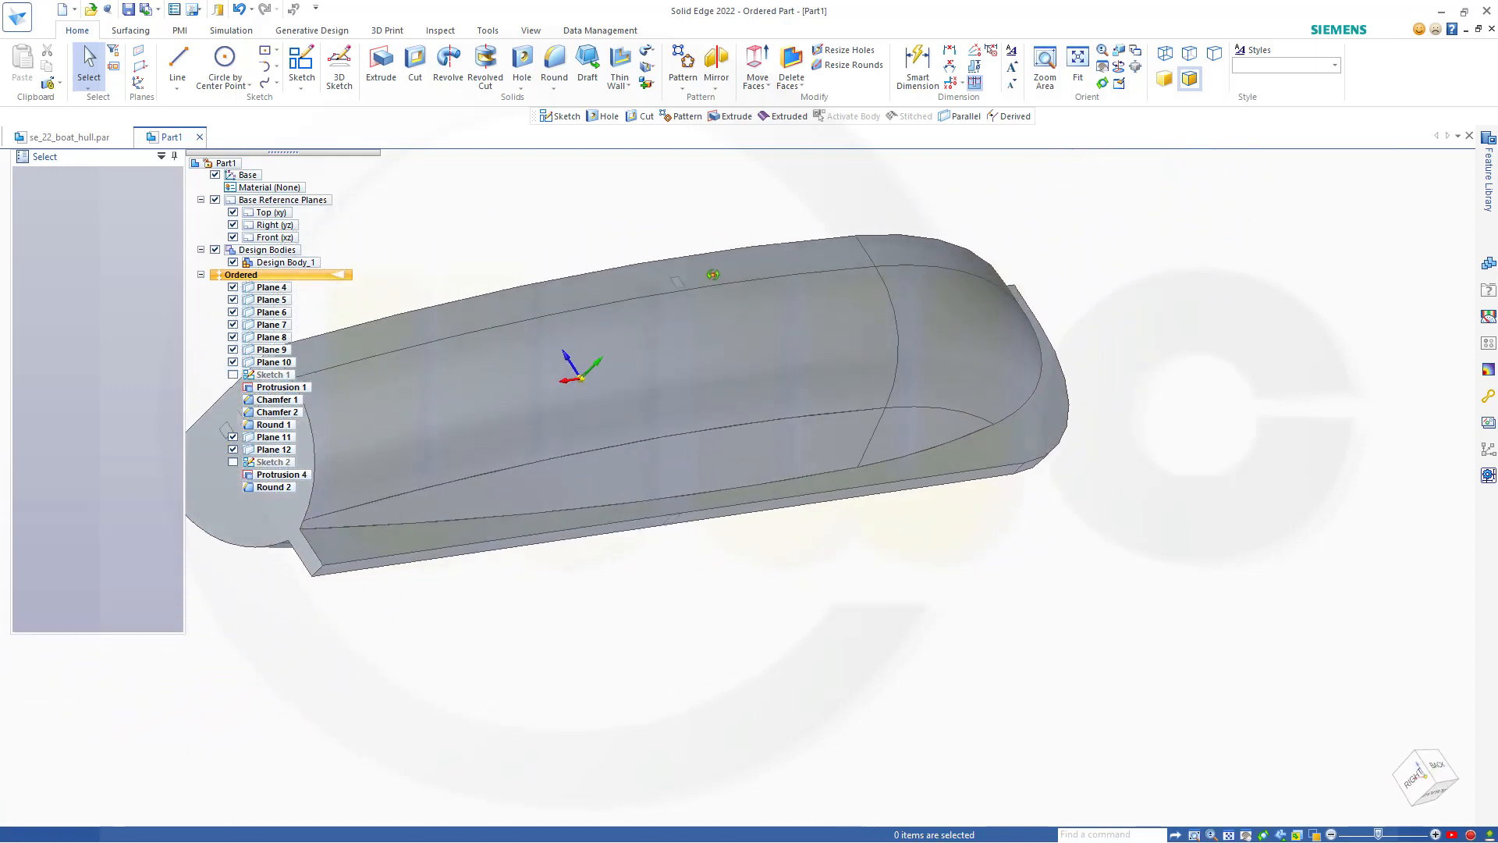
pyautogui.click(554, 72)
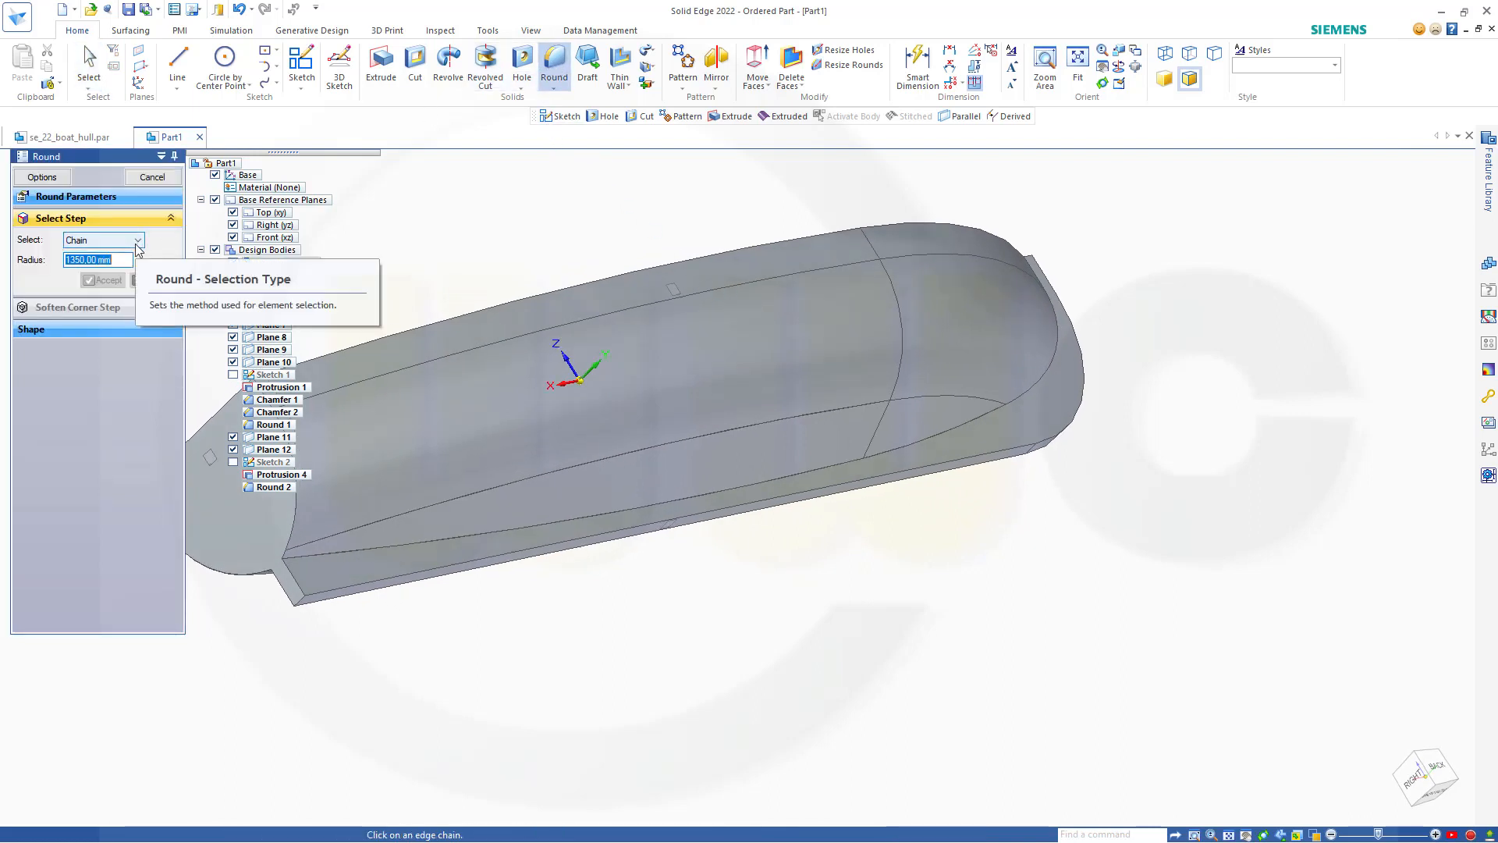
pyautogui.write('500')
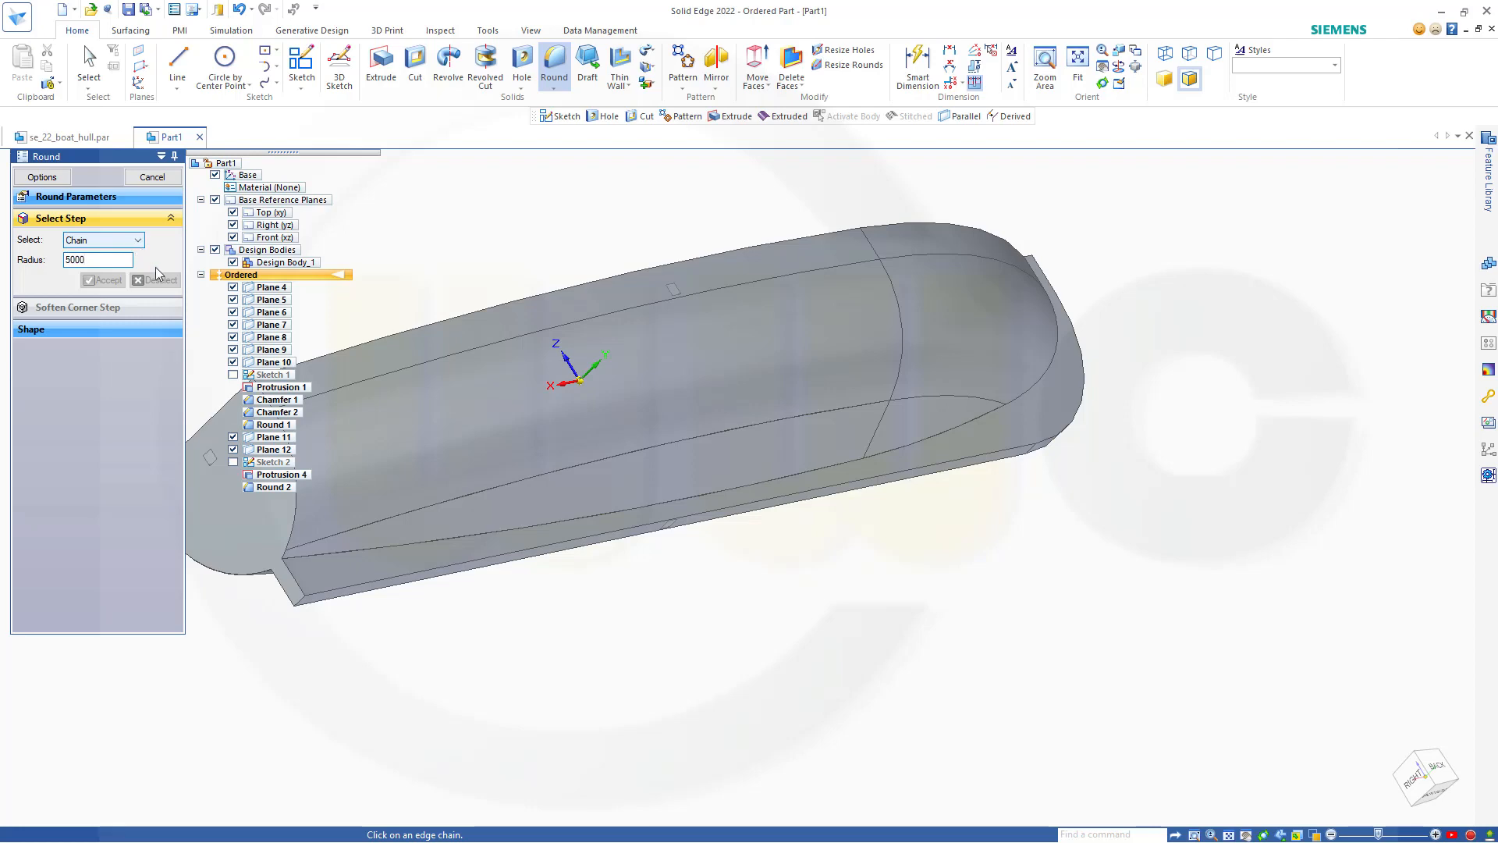
pyautogui.write('0')
pyautogui.click(423, 543)
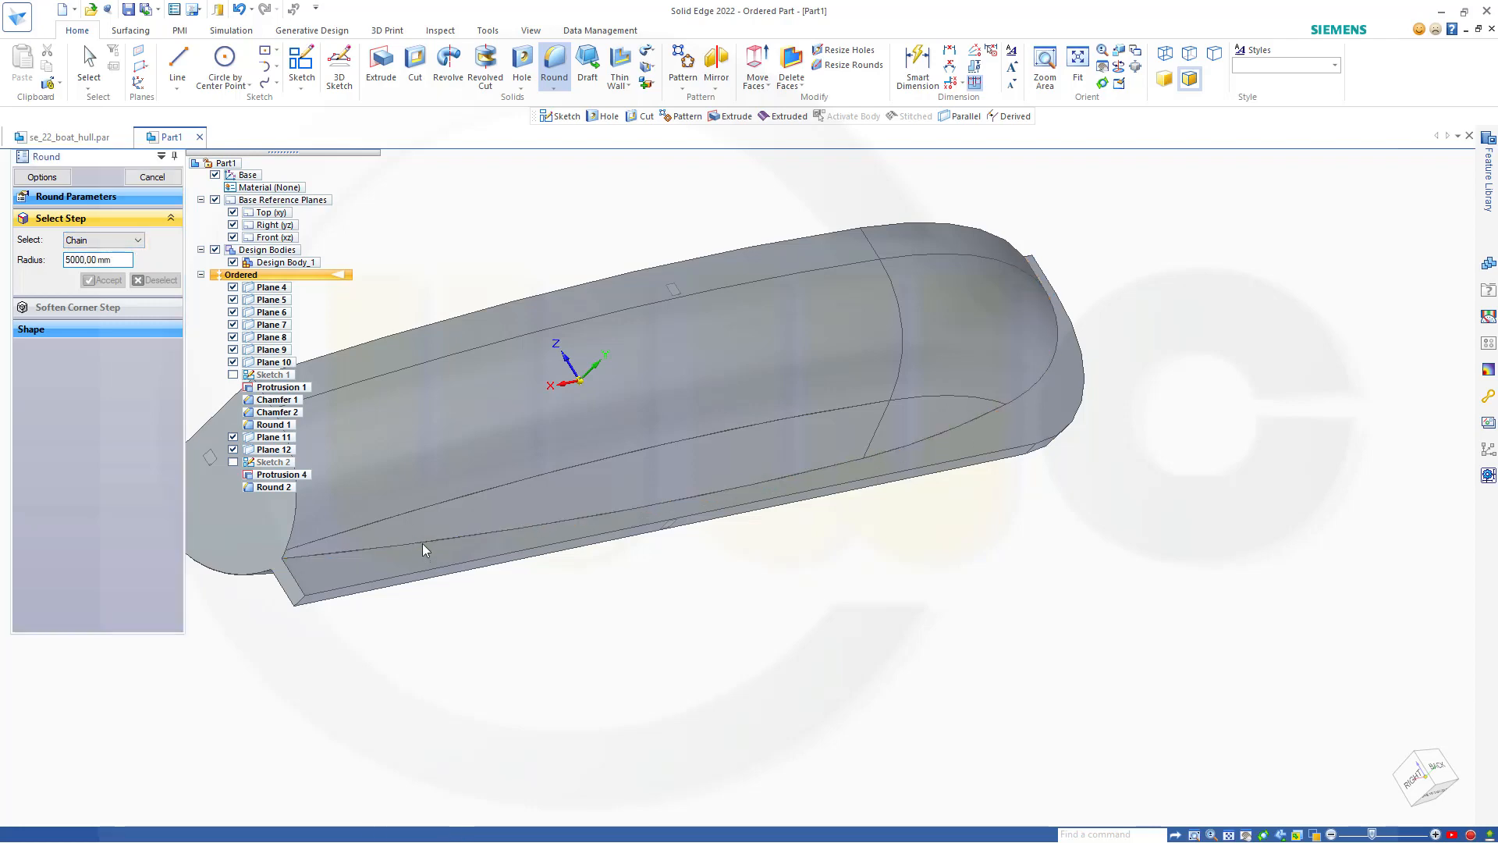
pyautogui.moveTo(812, 595); pyautogui.dragTo(874, 371, button='middle')
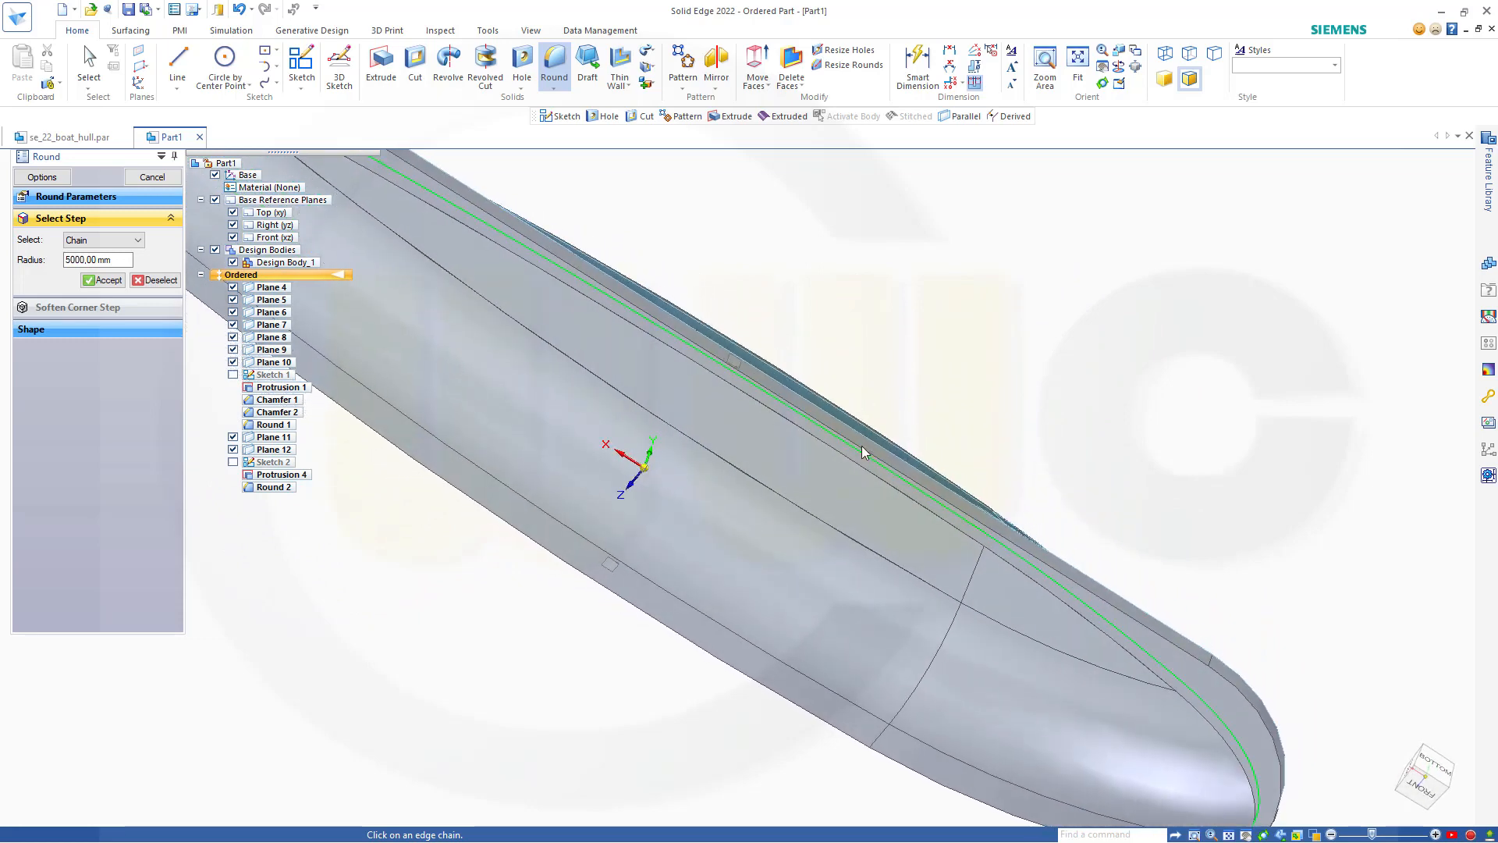
pyautogui.click(862, 473)
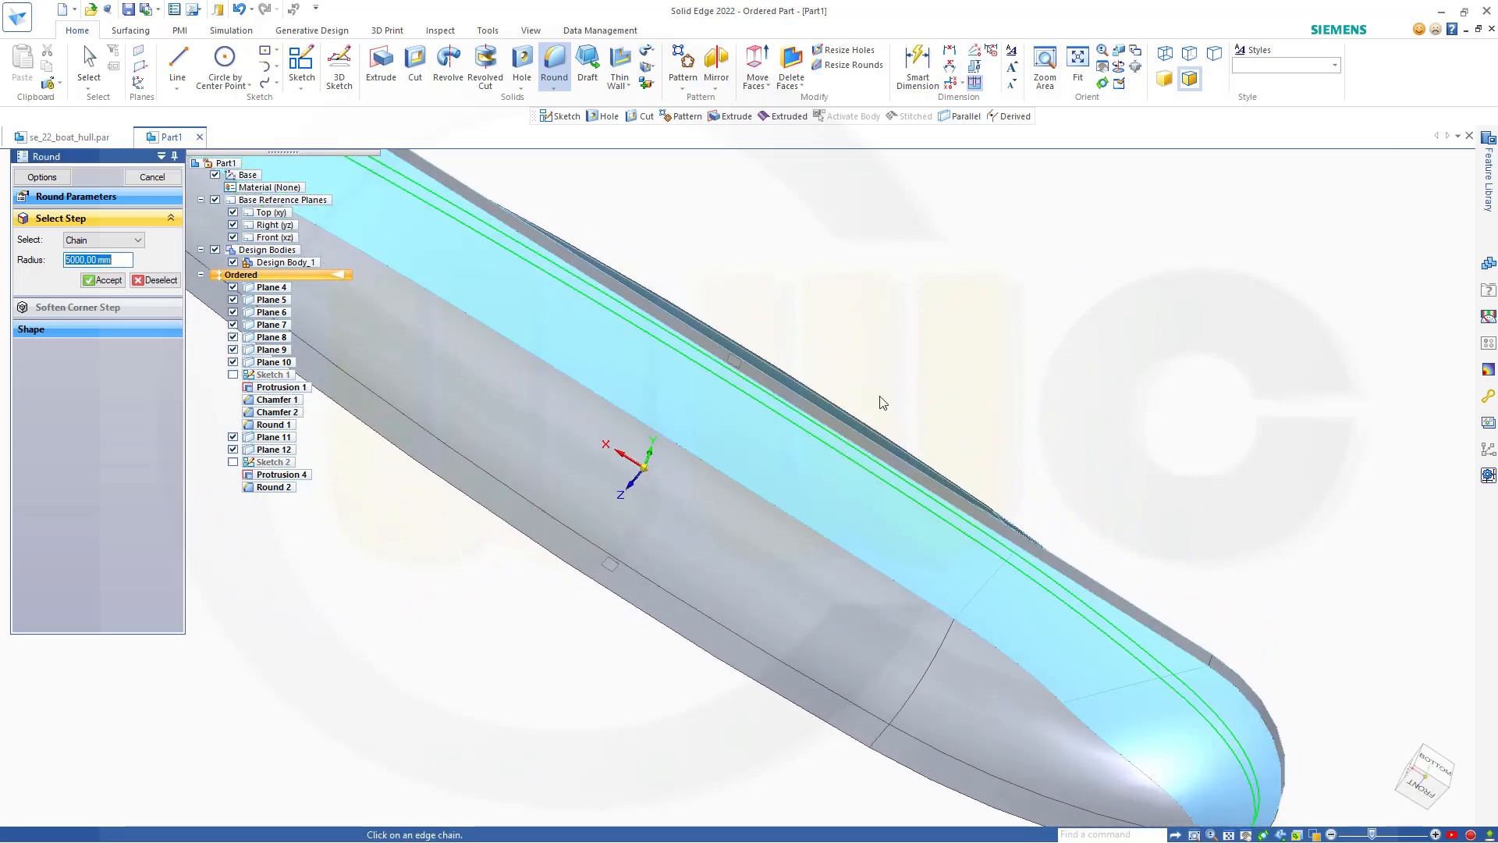
pyautogui.keyDown('shift'); pyautogui.moveTo(882, 402); pyautogui.dragTo(923, 325, button='middle'); pyautogui.keyUp('shift')
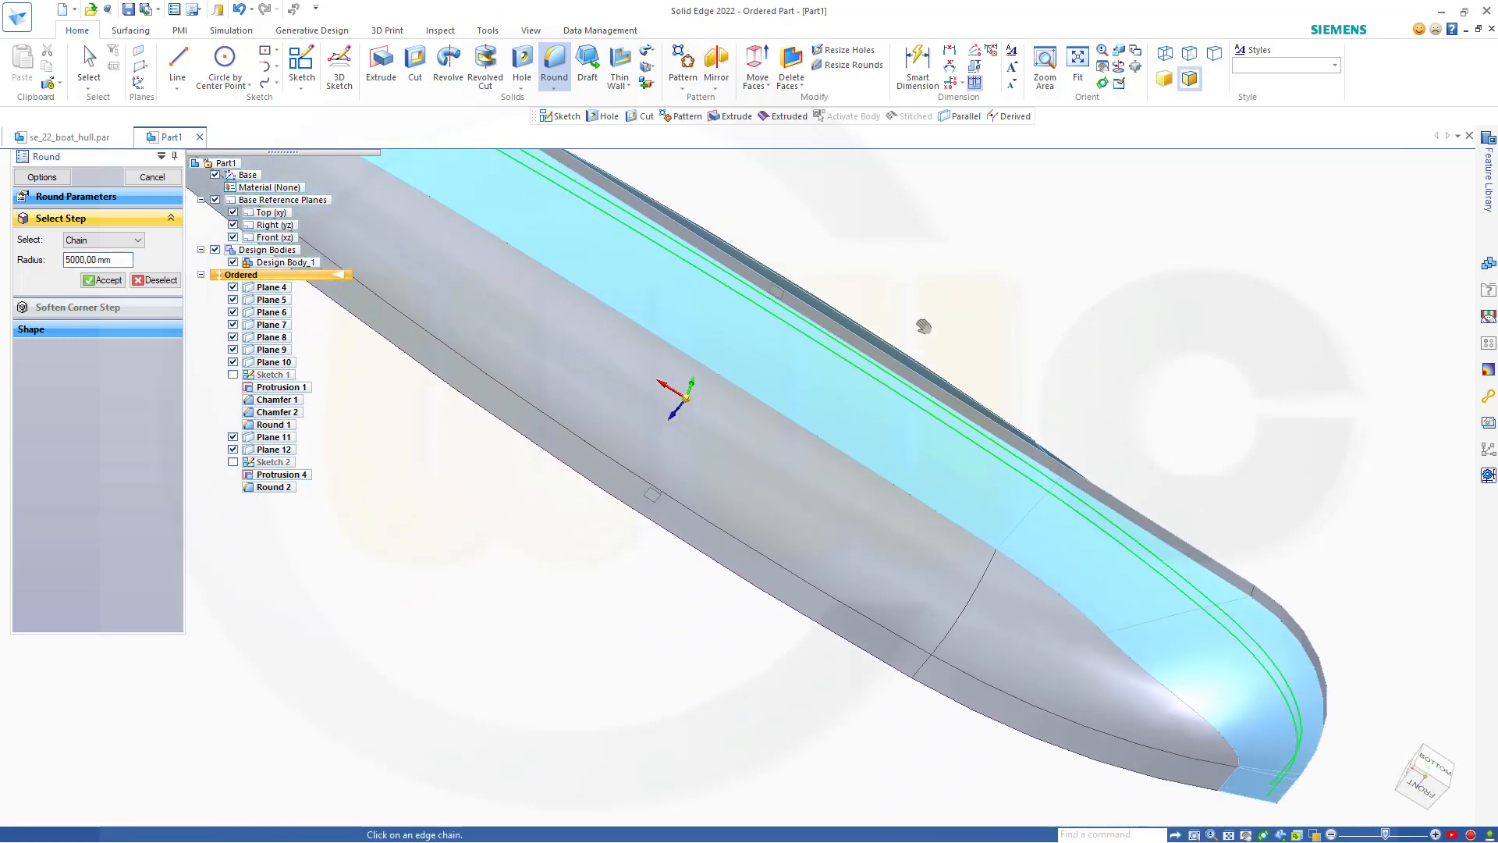
pyautogui.click(106, 280)
pyautogui.click(152, 178)
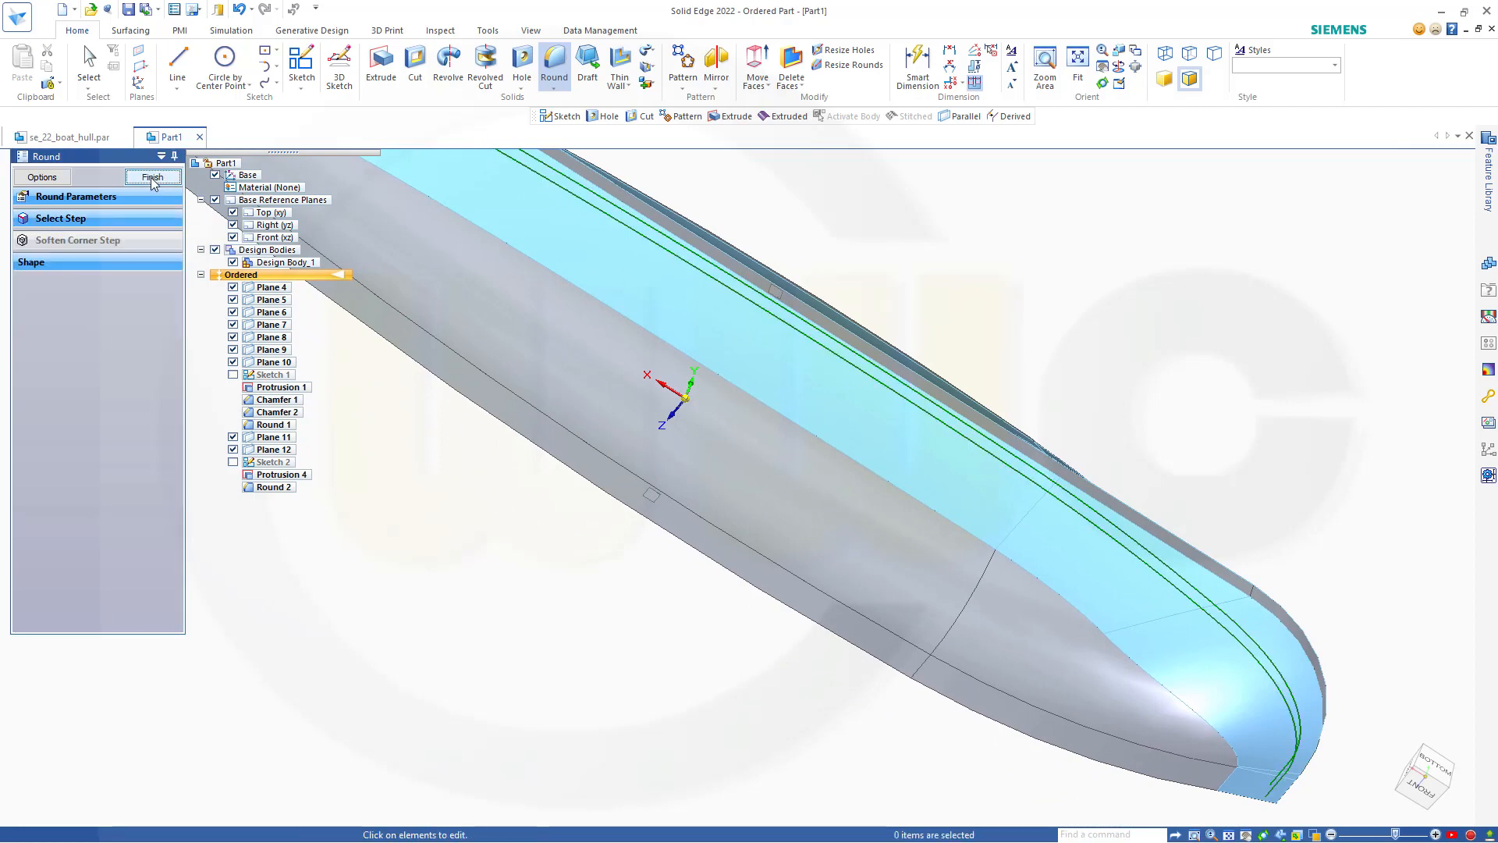
pyautogui.click(152, 178)
pyautogui.click(152, 178)
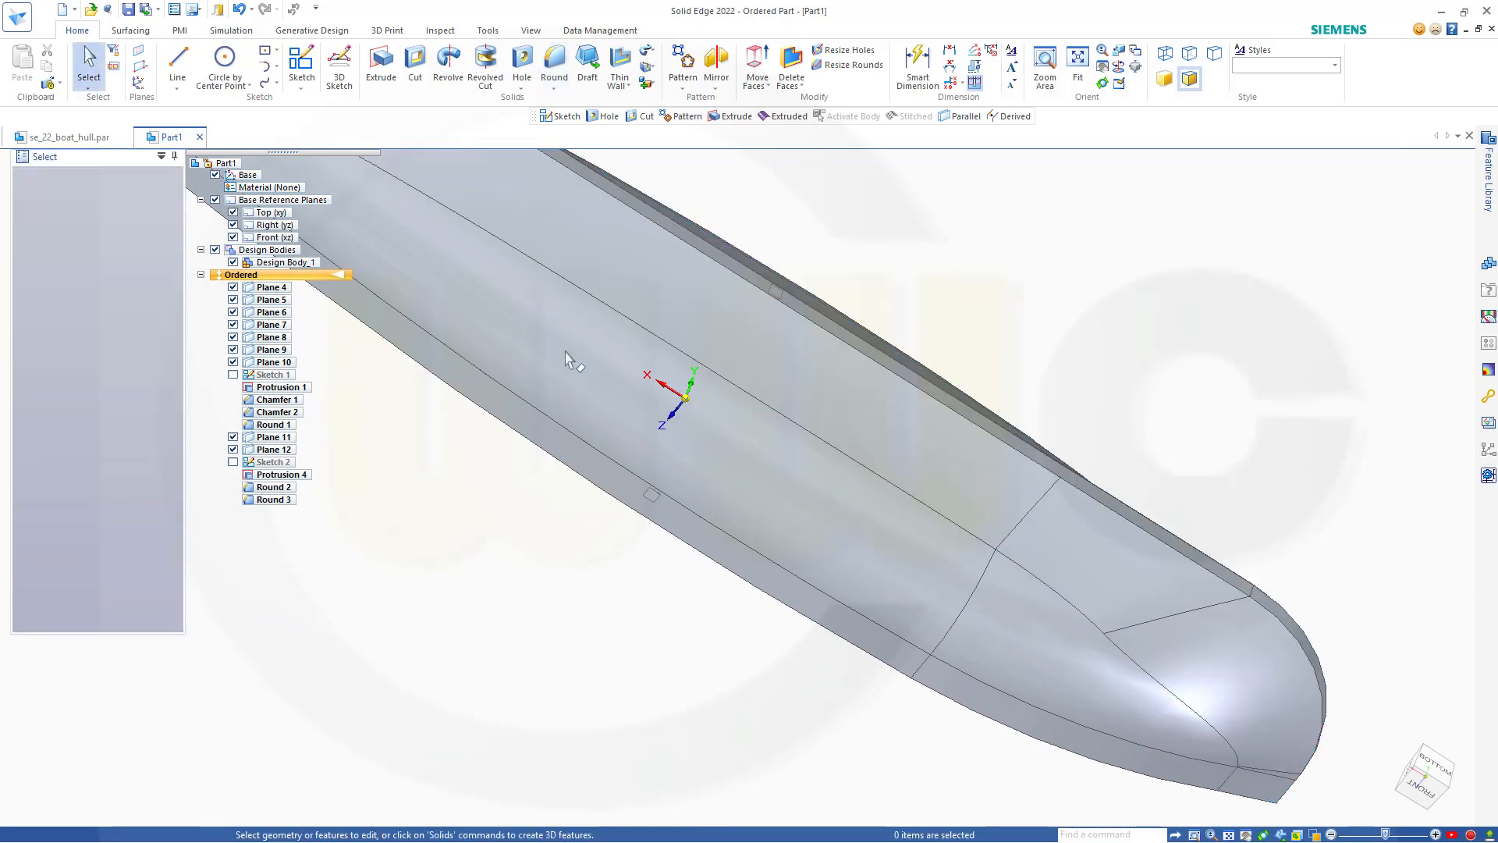
pyautogui.moveTo(569, 367); pyautogui.dragTo(909, 490, button='middle')
pyautogui.scroll(1, 820, 203)
pyautogui.scroll(-4, 821, 199)
pyautogui.scroll(-1, 790, 437)
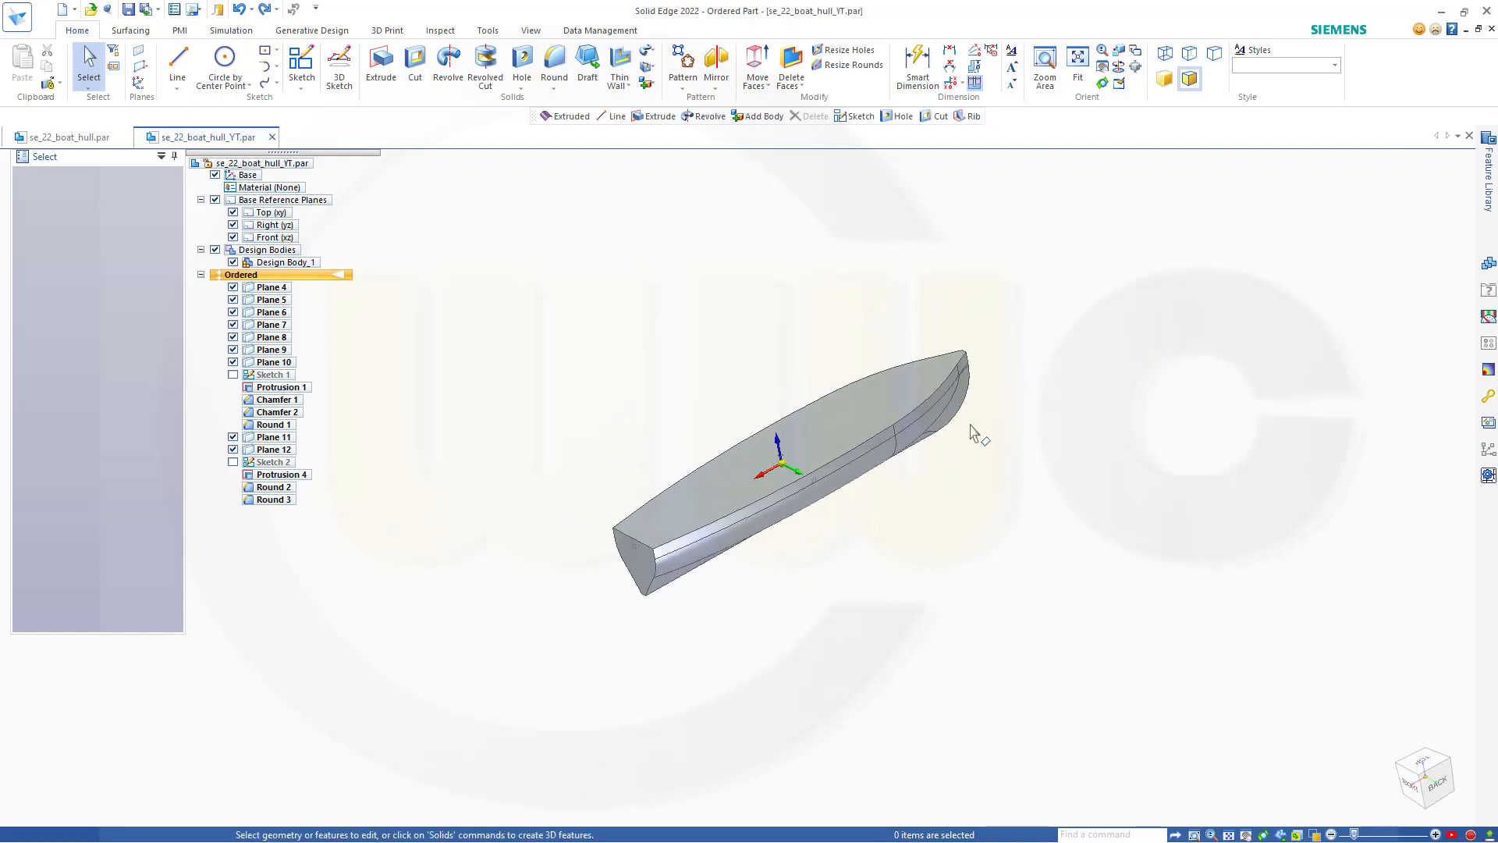
# Step: Start a new sketch on the Front (xz) plane and hide Design Body_1
pyautogui.click(301, 66)
pyautogui.click(270, 237)
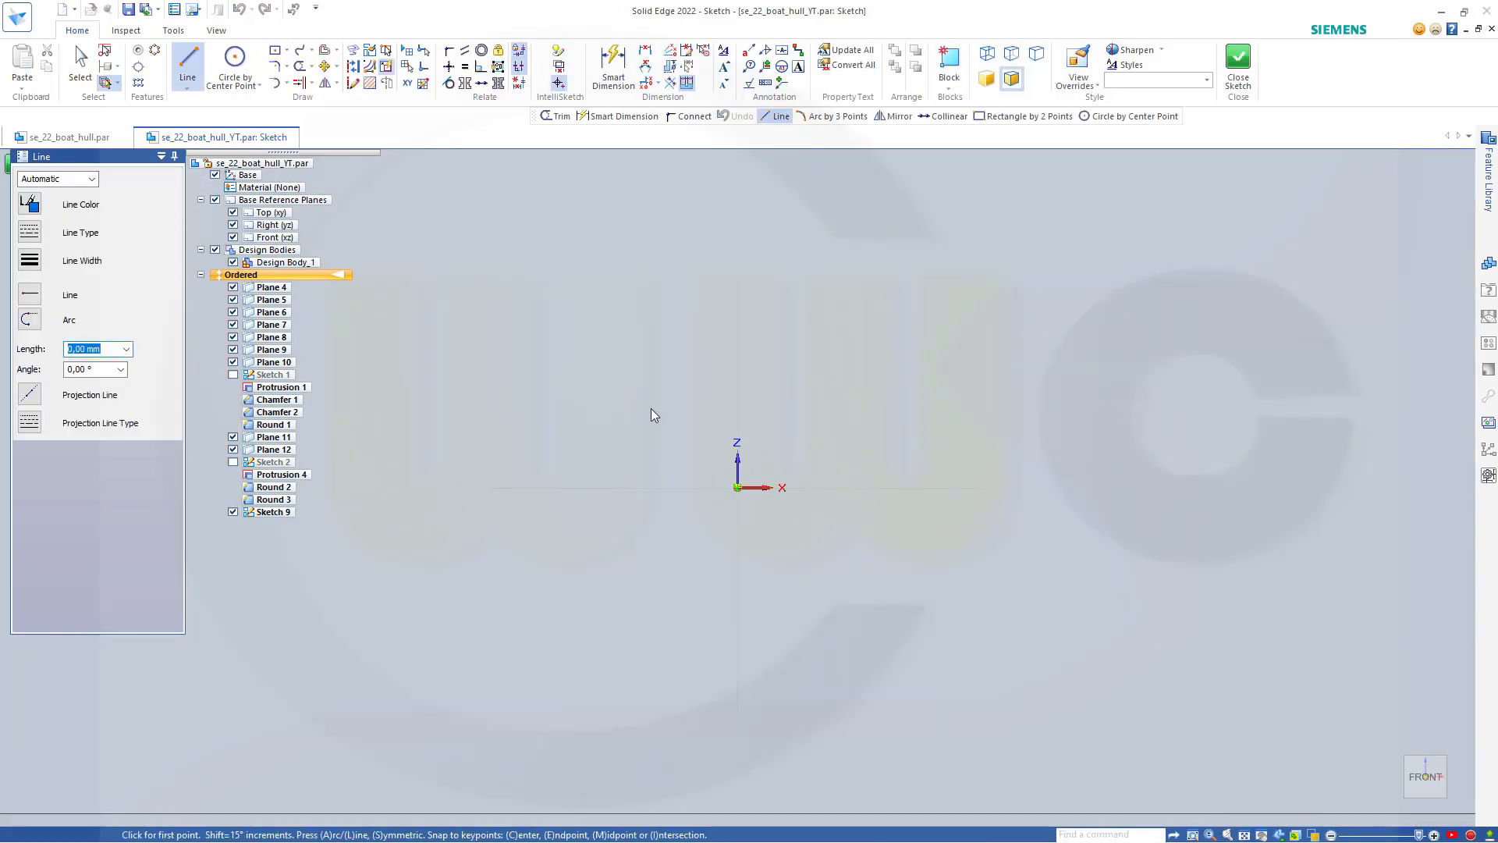
pyautogui.scroll(5, 668, 395)
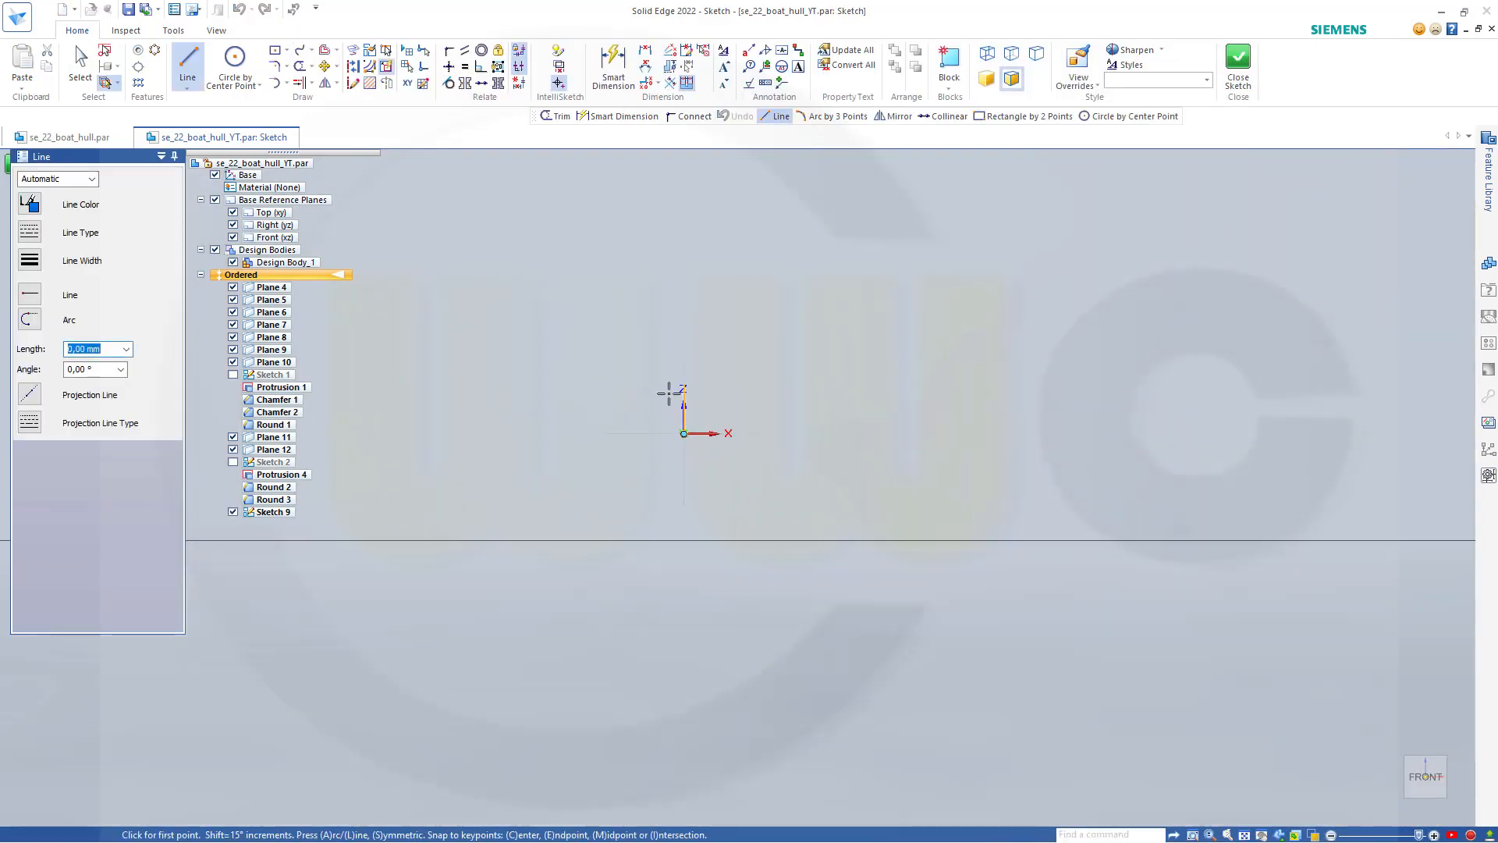
pyautogui.scroll(-2, 706, 473)
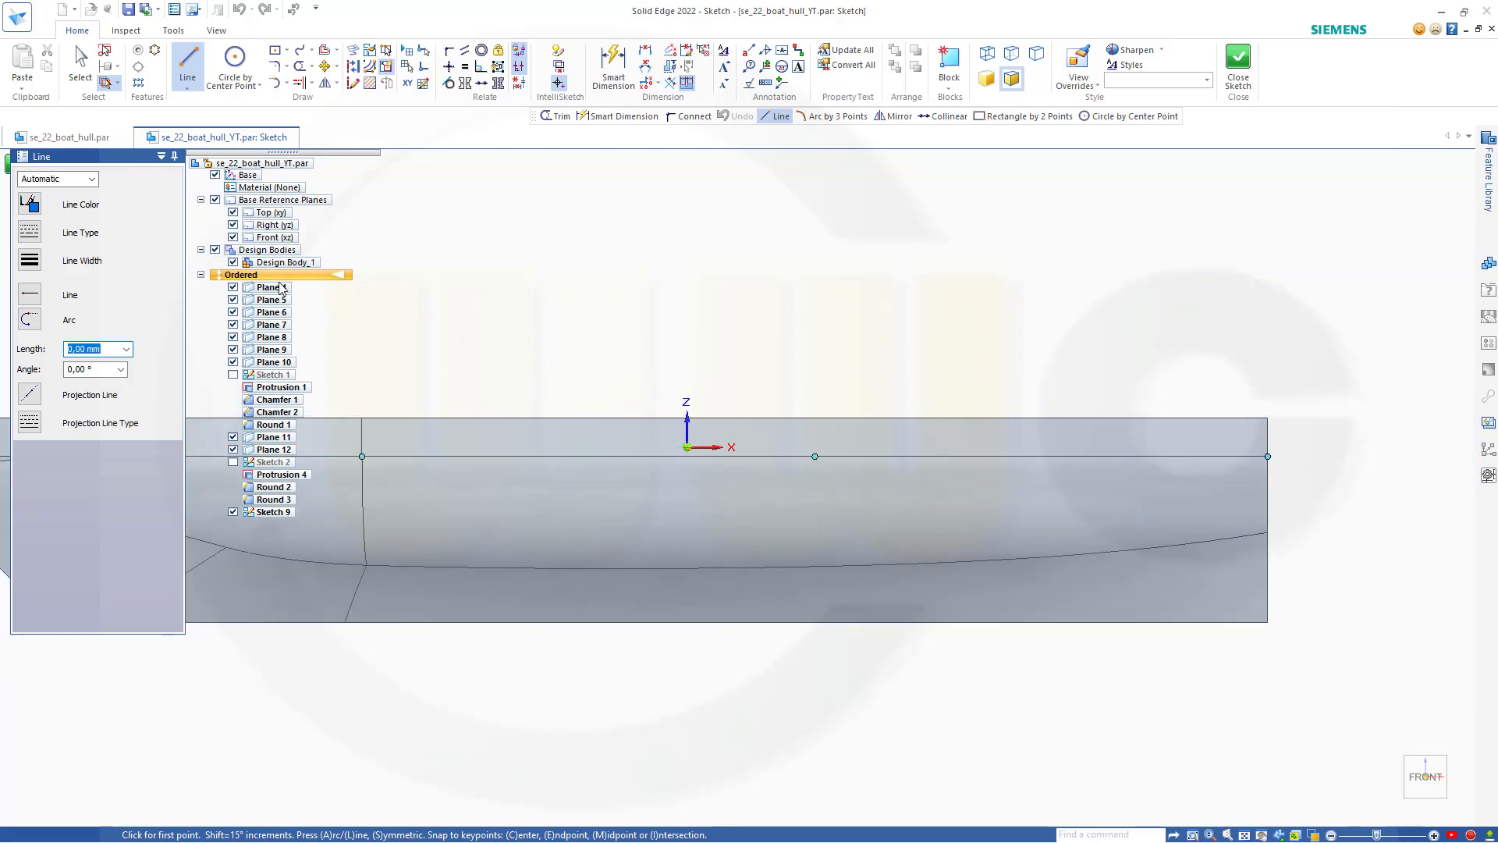
pyautogui.click(233, 263)
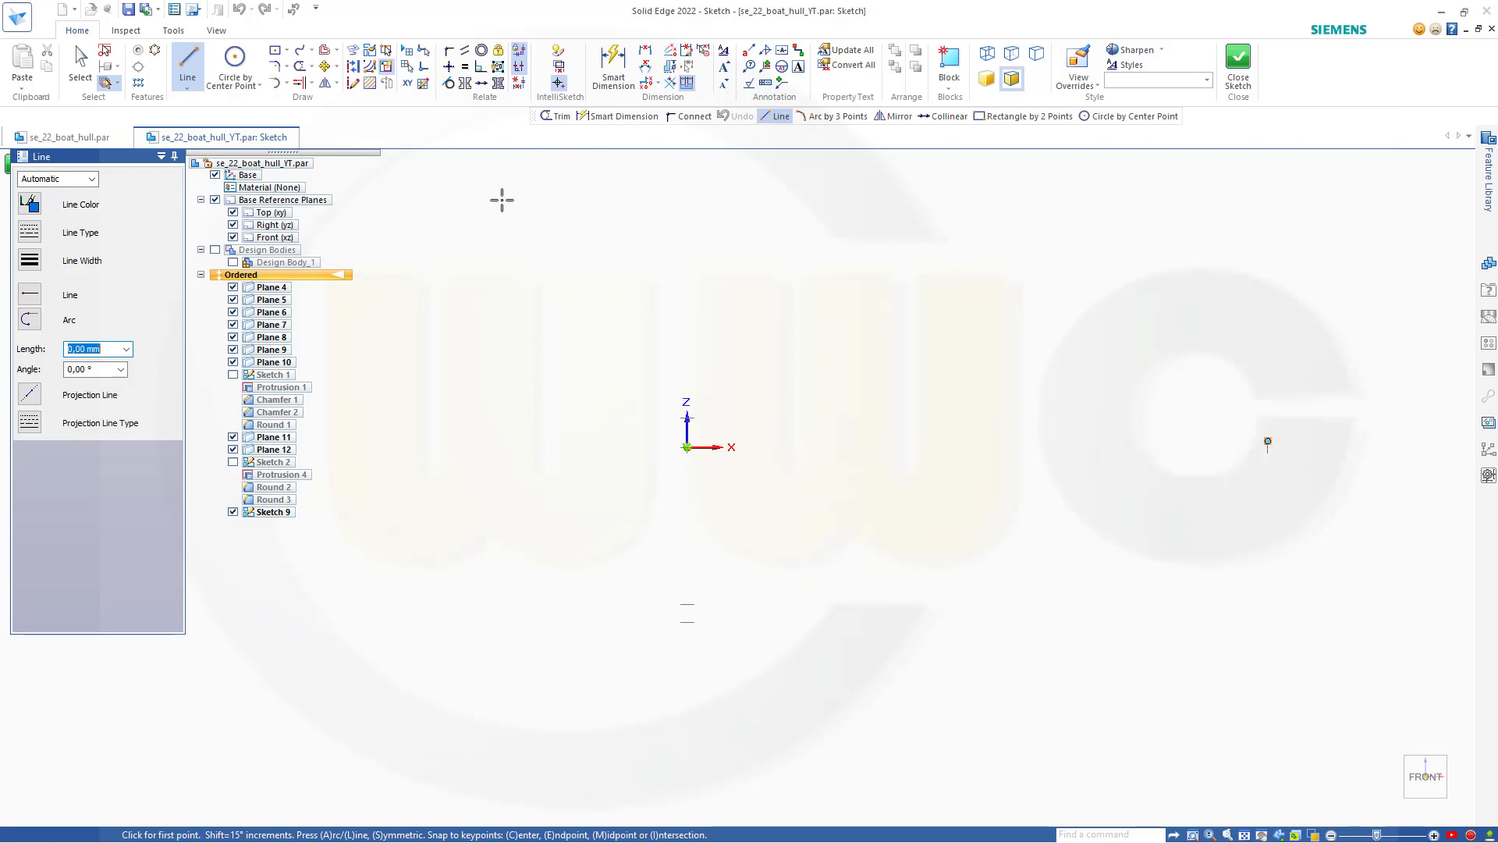
# Step: Draw a horizontal line about 900 mm long below the origin on the negative X side and convert it to construction geometry
pyautogui.press('Escape')
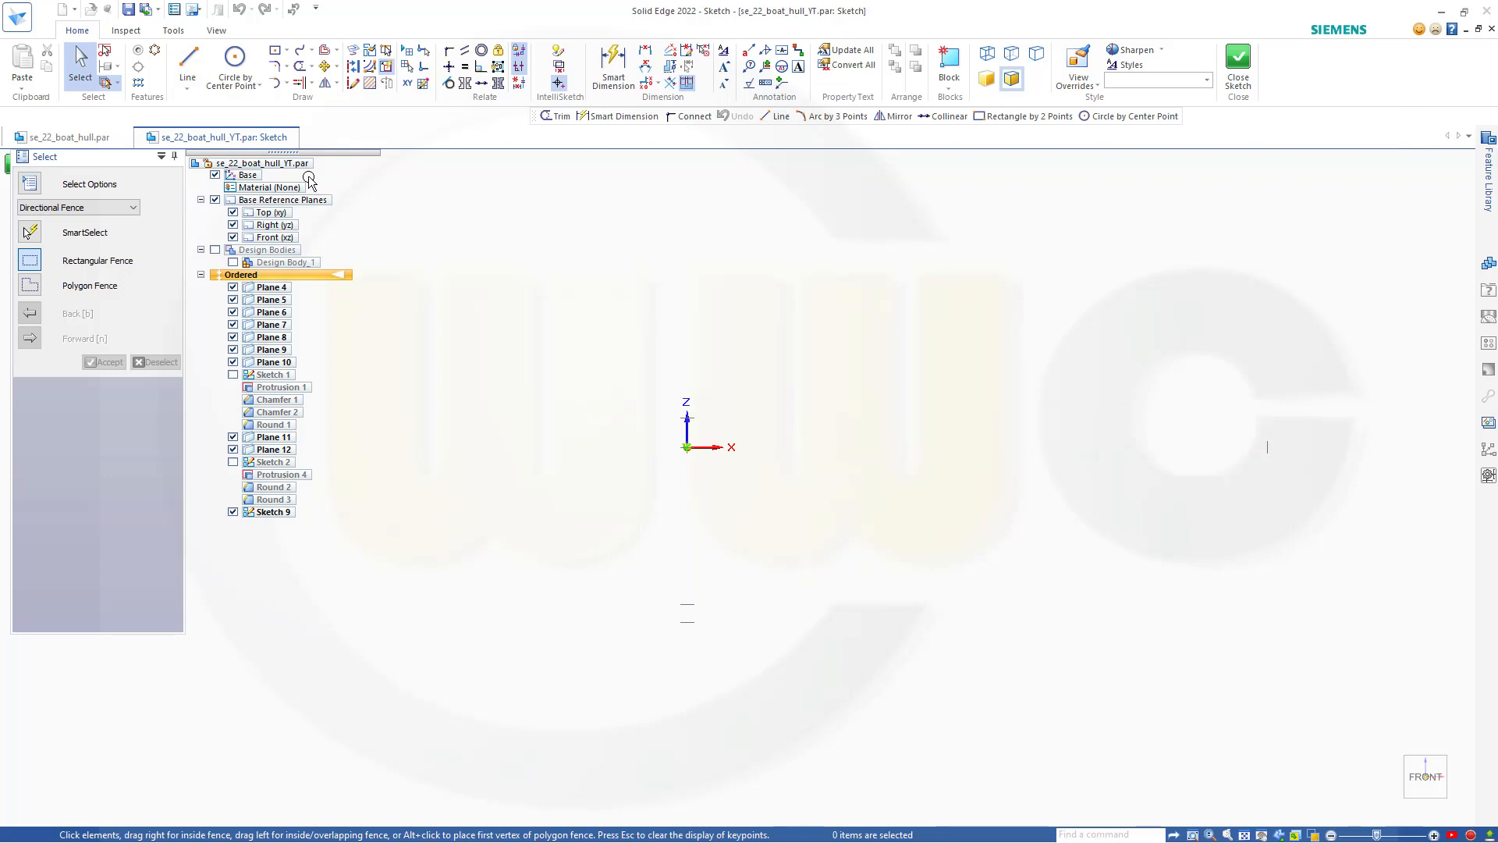
pyautogui.click(188, 62)
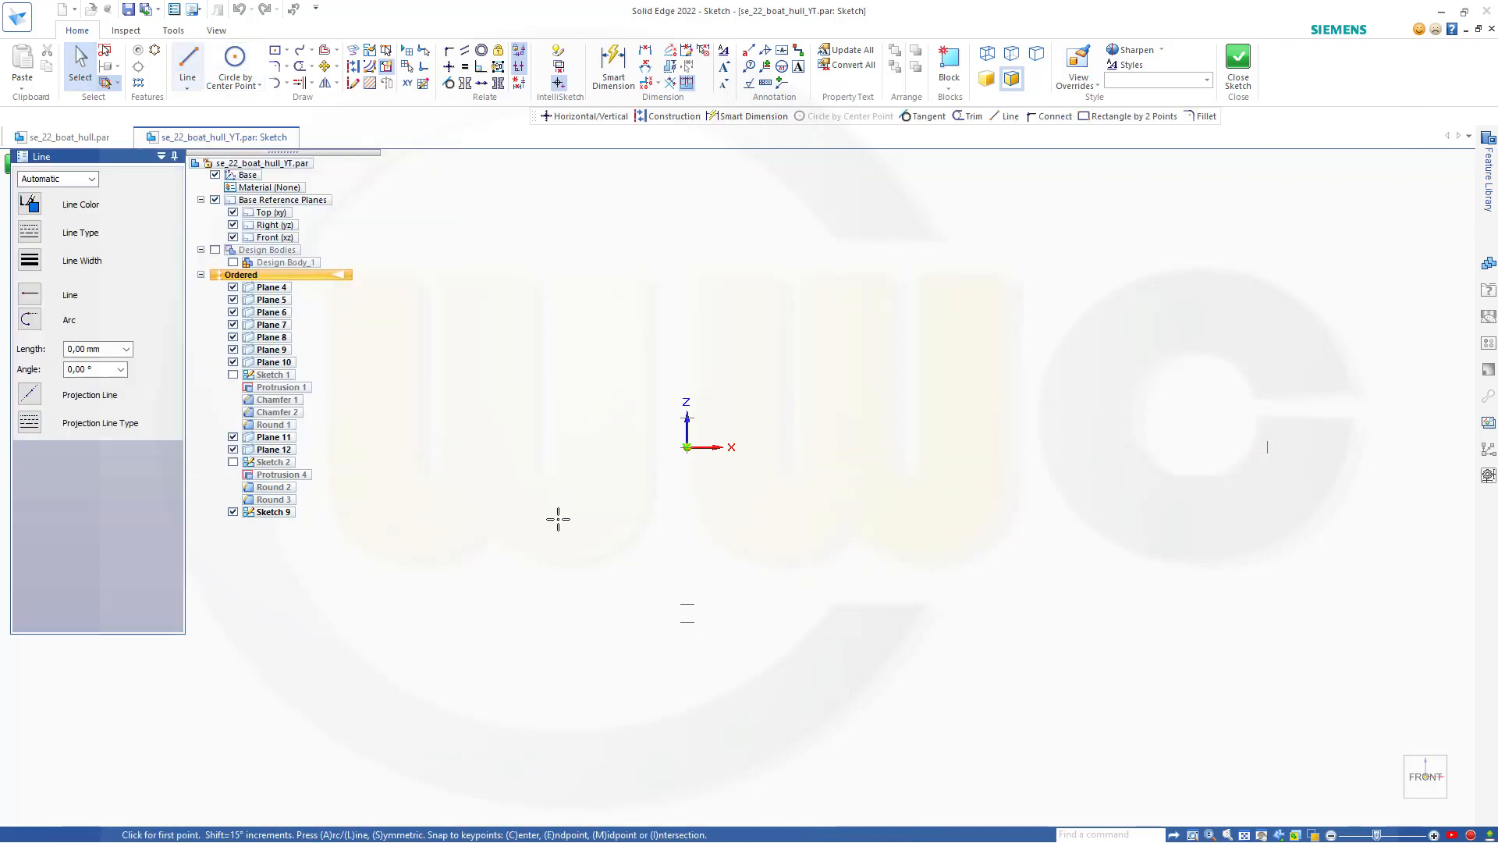
pyautogui.click(552, 645)
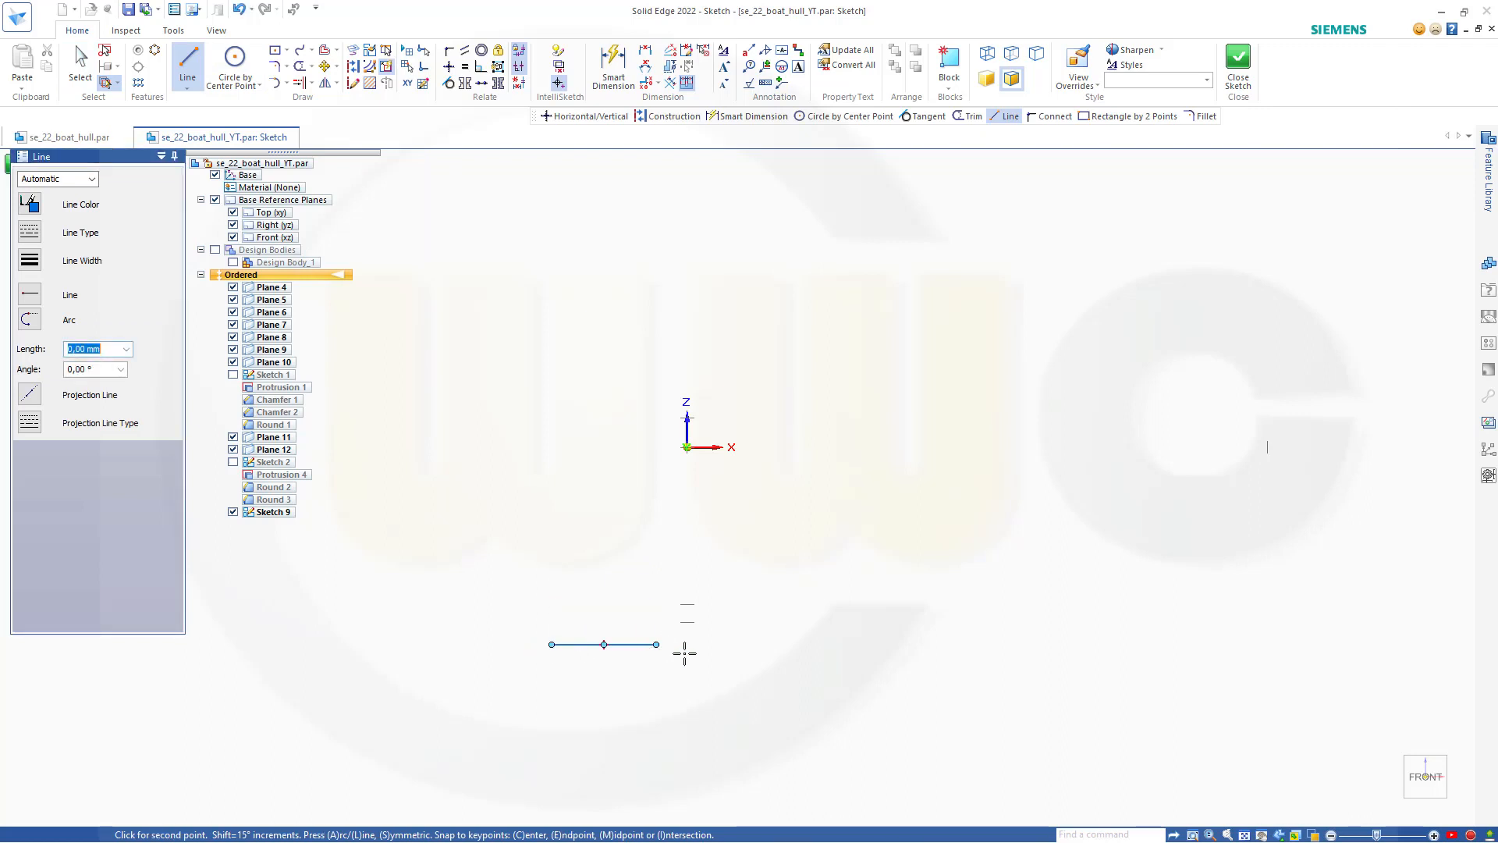
pyautogui.press('Escape')
pyautogui.click(632, 649)
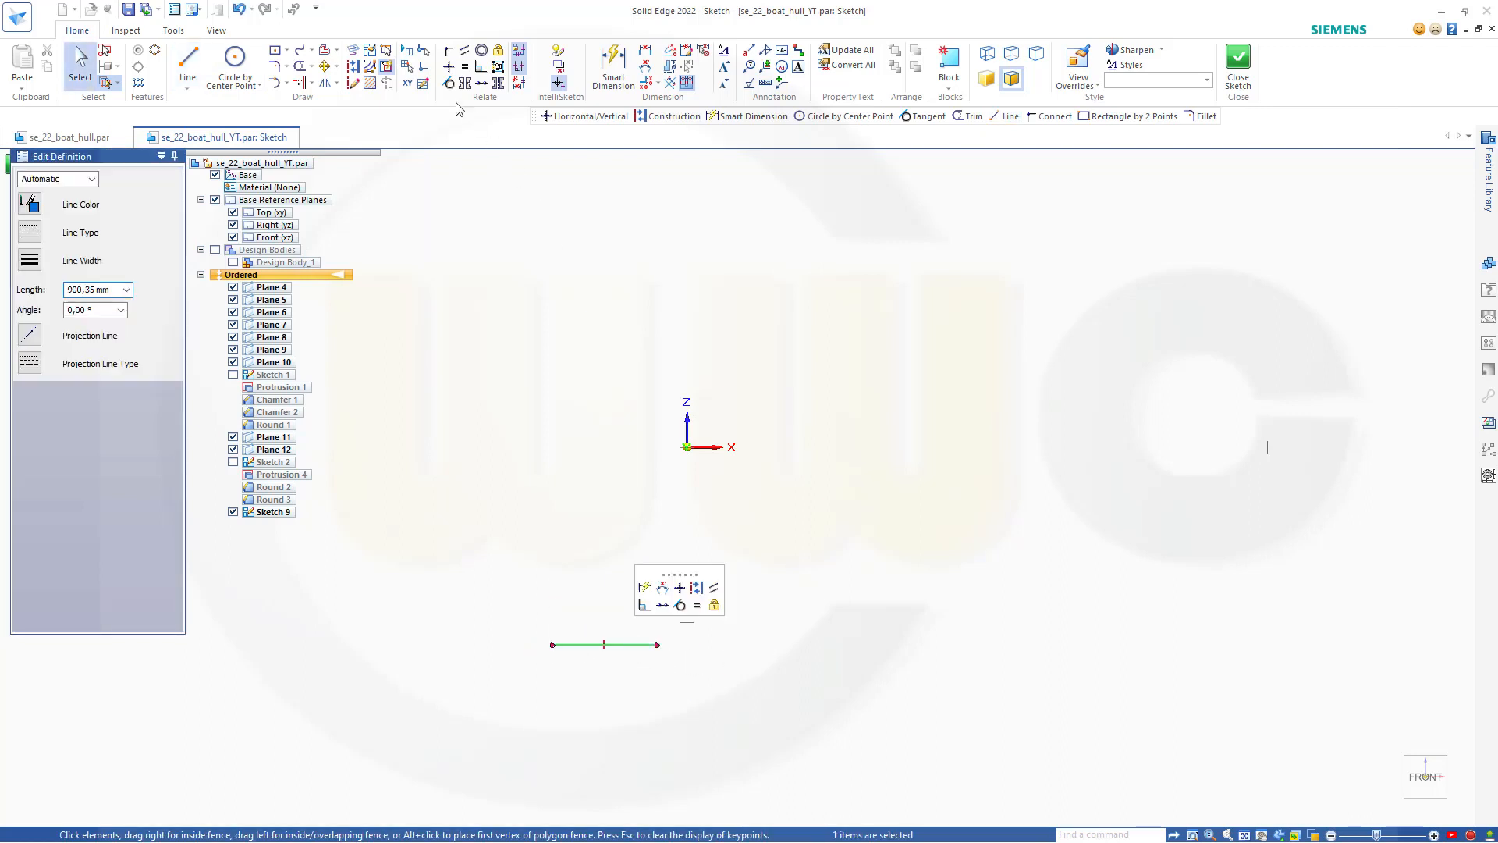
pyautogui.click(352, 66)
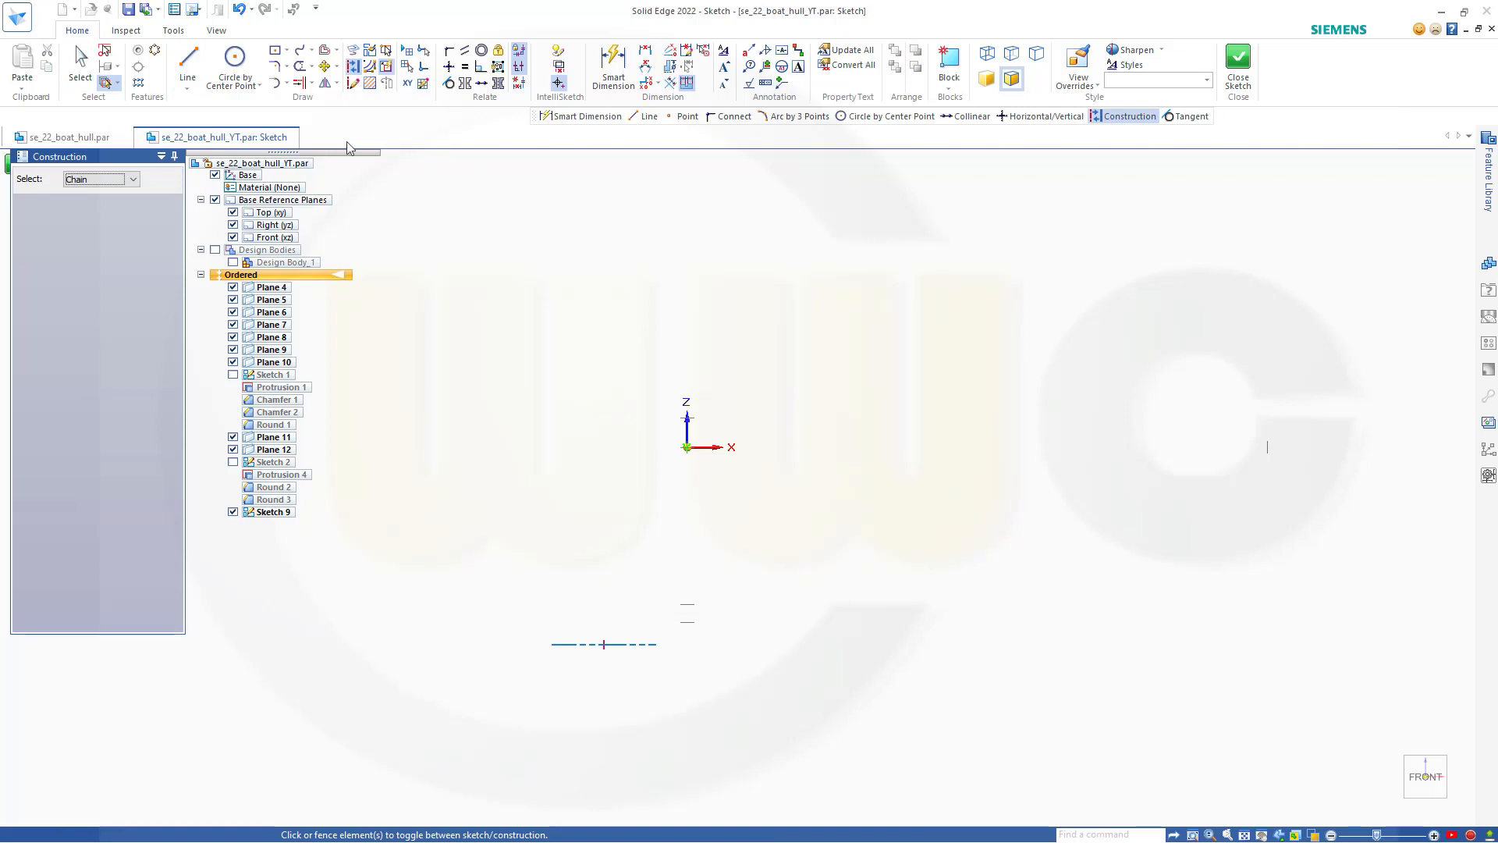
# Step: Draw a tangent arc from the construction line's end nearest the Z axis, curving upward past the short vertical plane mark on the positive X side
pyautogui.click(278, 84)
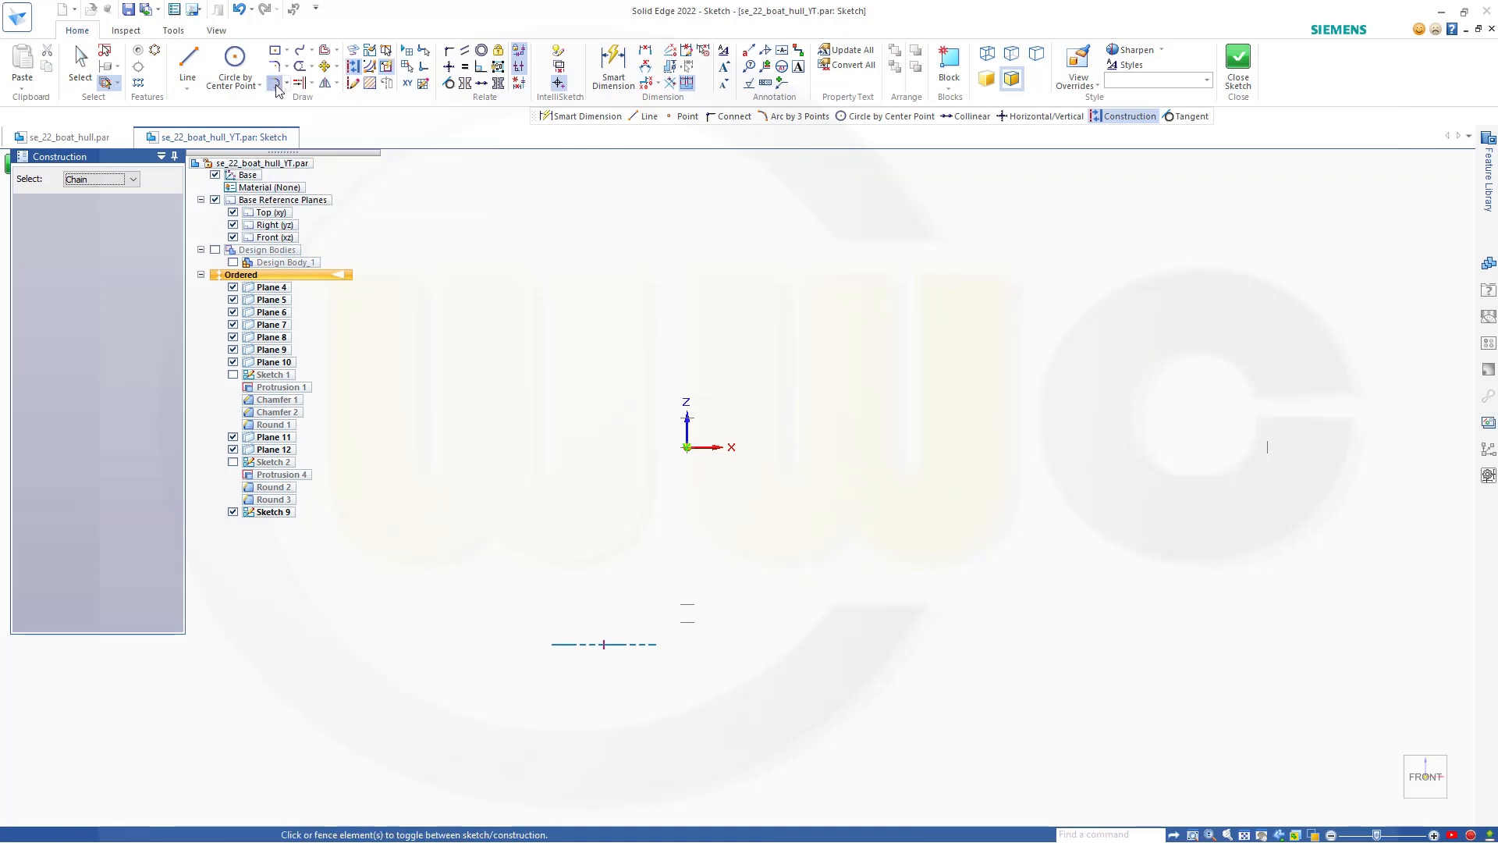
pyautogui.click(657, 644)
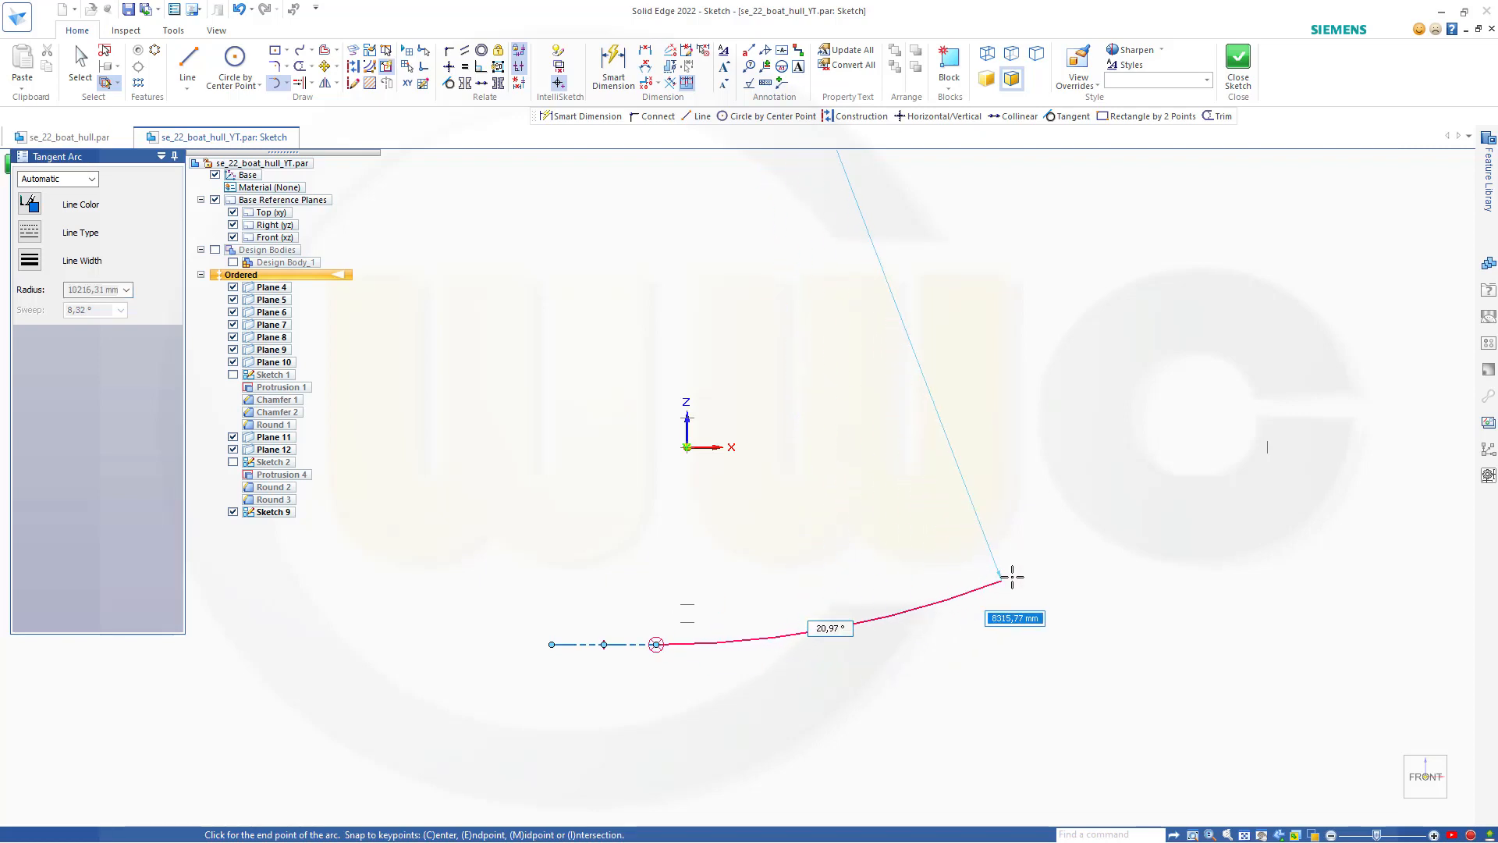
pyautogui.click(1301, 476)
pyautogui.press('Escape')
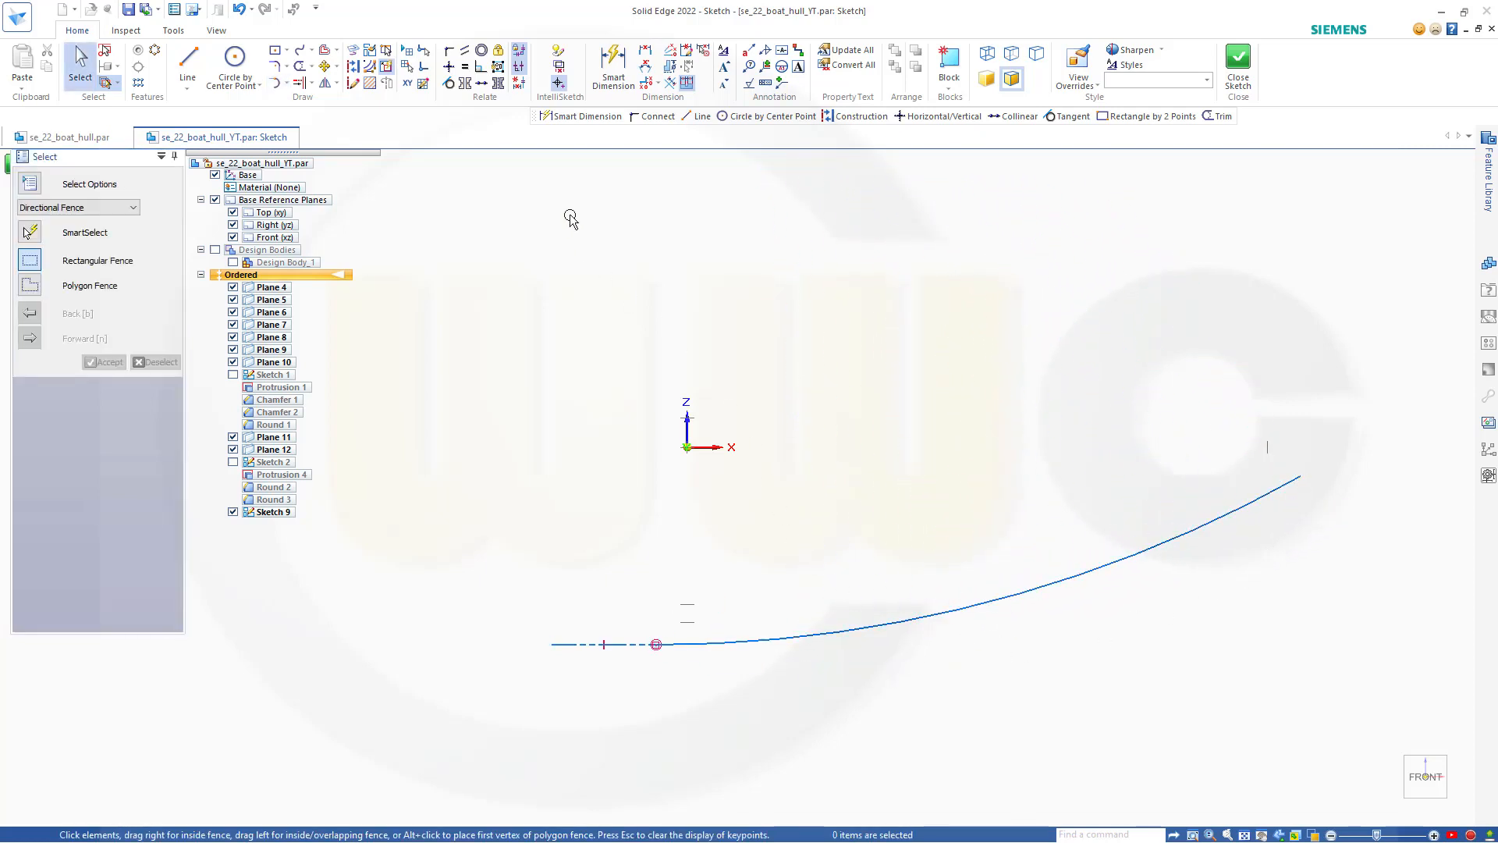
# Step: Dimension the tangent arc's radius and set it to 16000 mm
pyautogui.click(624, 70)
pyautogui.click(983, 602)
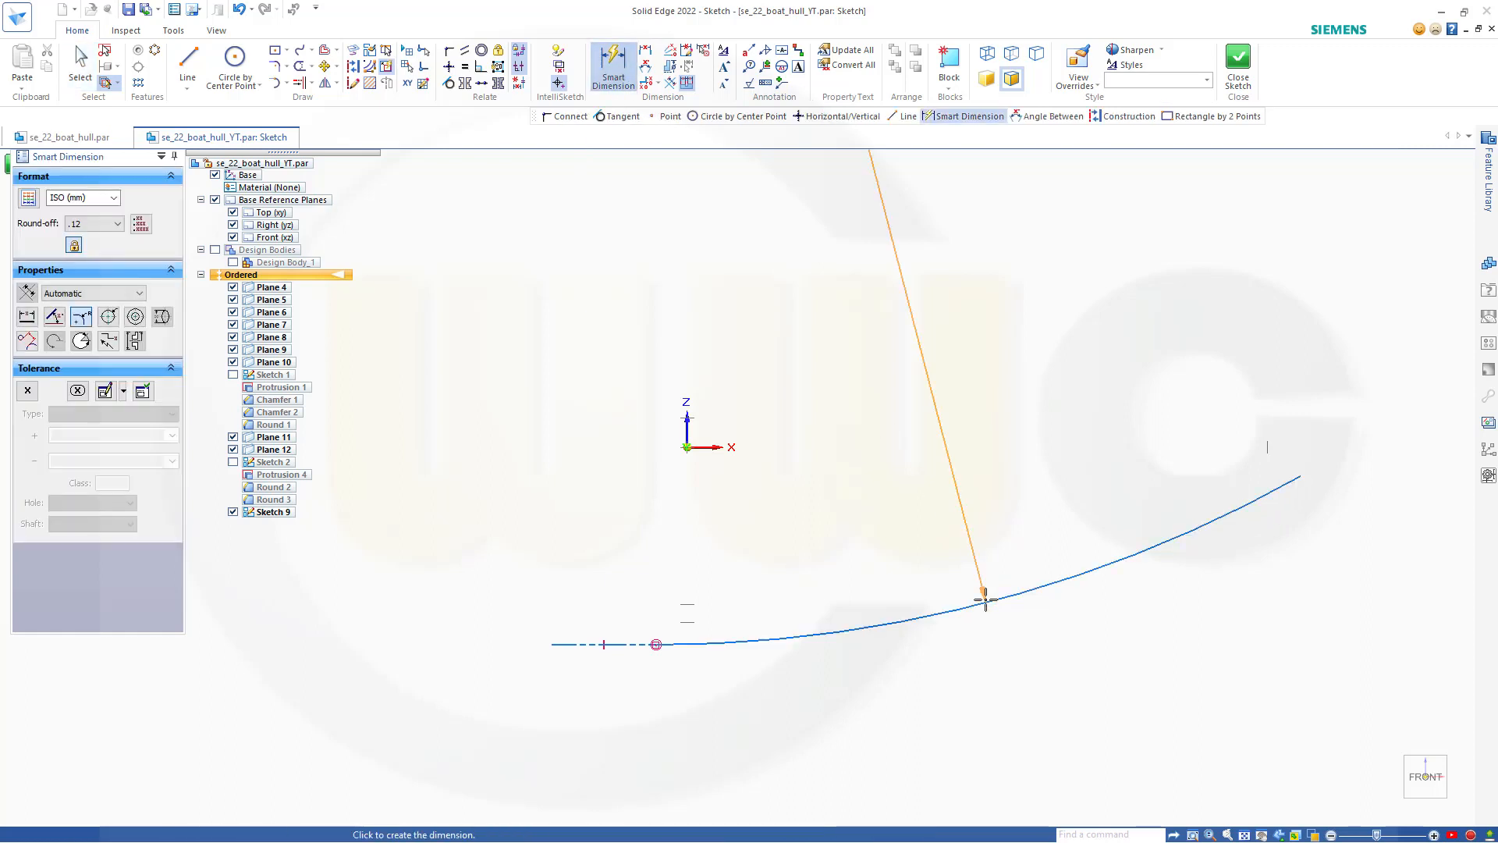
pyautogui.click(970, 555)
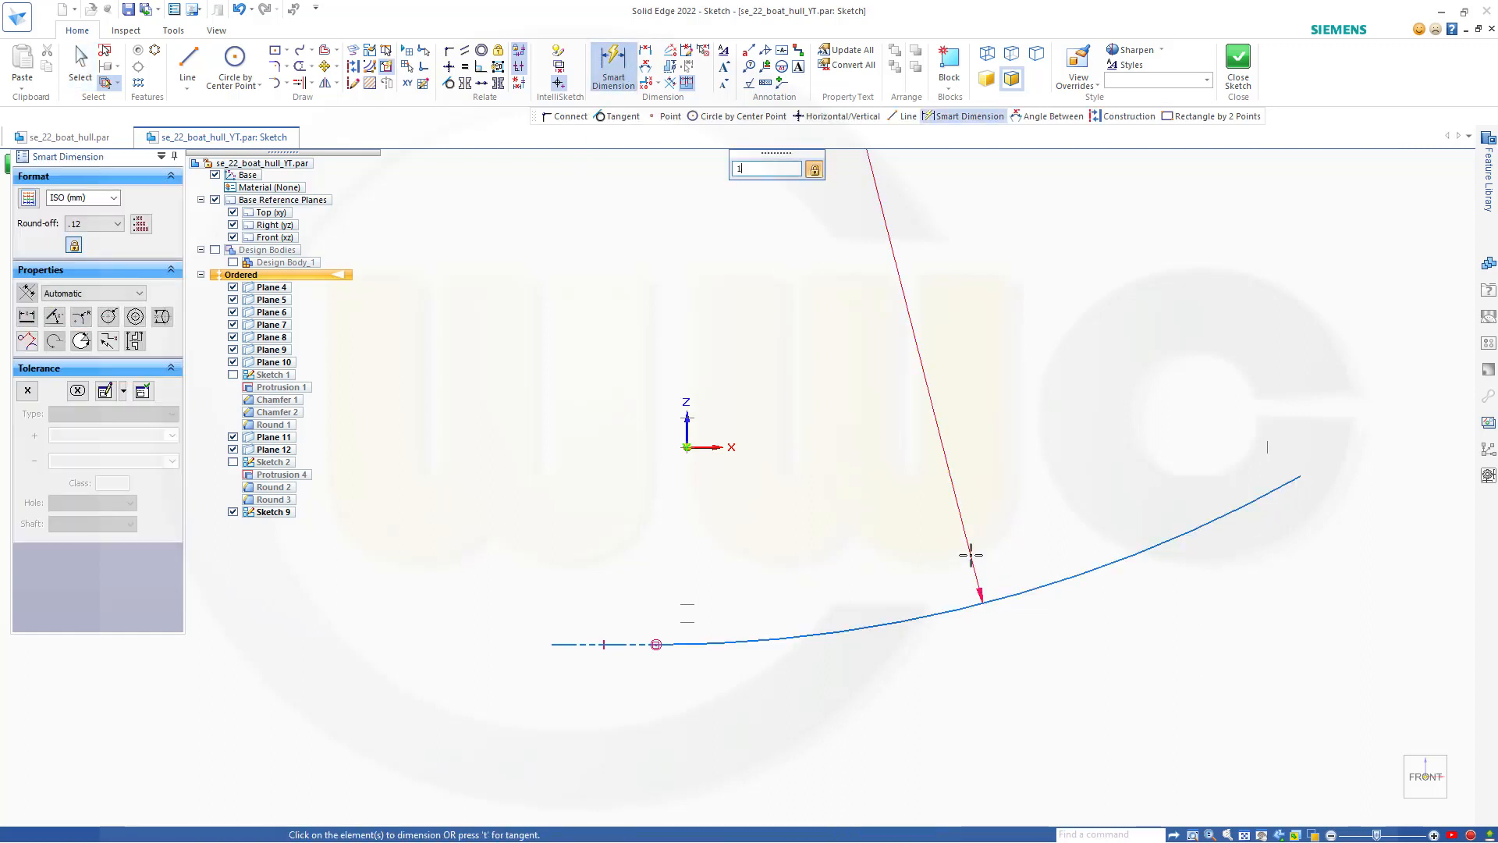
pyautogui.write('16000')
pyautogui.press('Return')
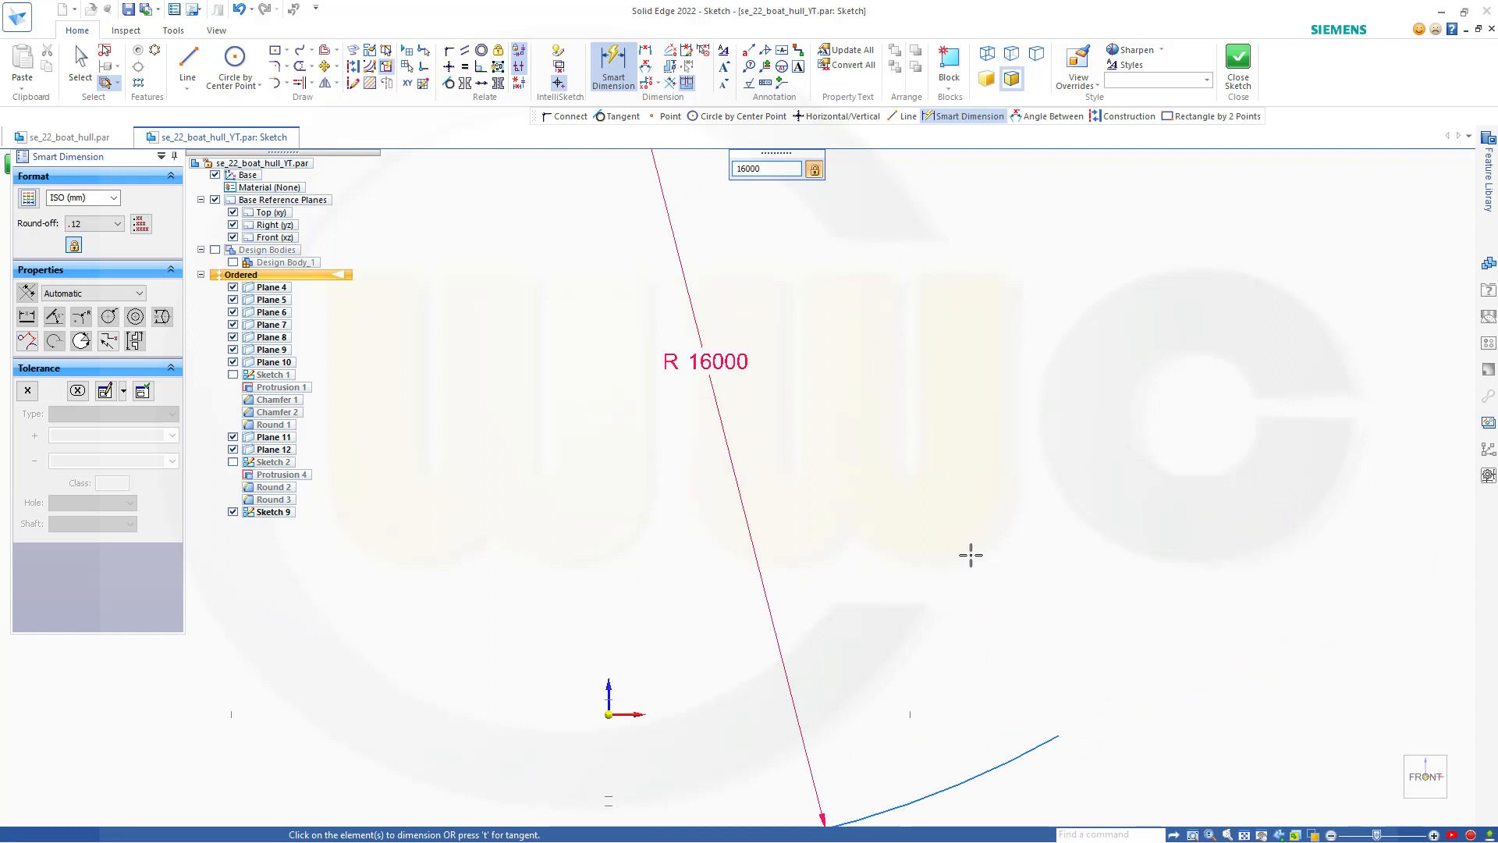
pyautogui.press('Escape')
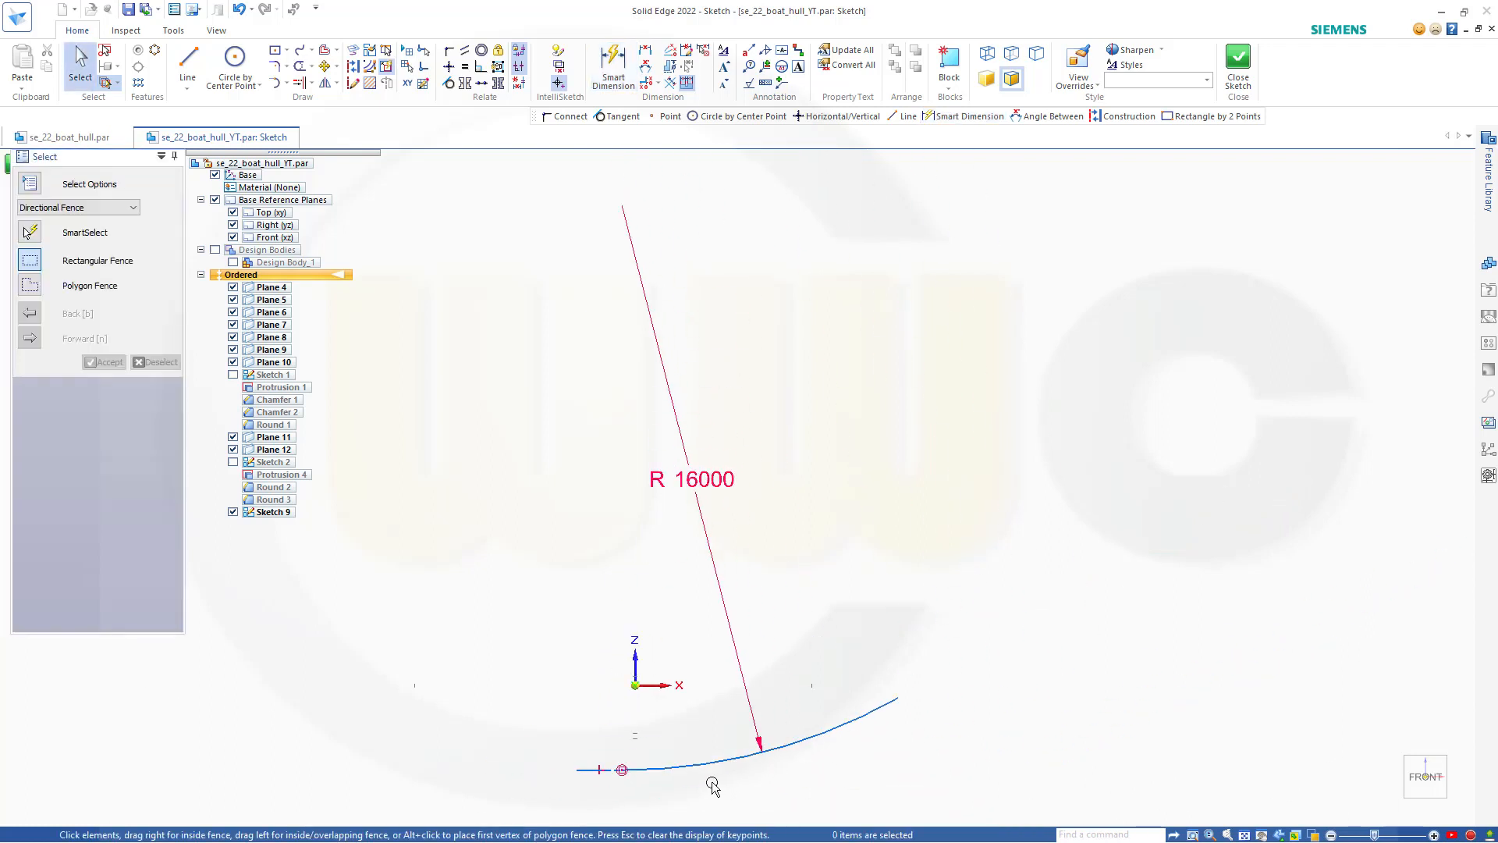
# Step: Align the shared endpoint of the construction line and the arc vertically with the sketch origin using a Horizontal/Vertical relation
pyautogui.moveTo(709, 769)
pyautogui.mouseDown(button='middle')
pyautogui.moveTo(772, 710)
pyautogui.moveTo(767, 687)
pyautogui.moveTo(728, 727)
pyautogui.mouseUp(button='middle')
pyautogui.click(1436, 776)
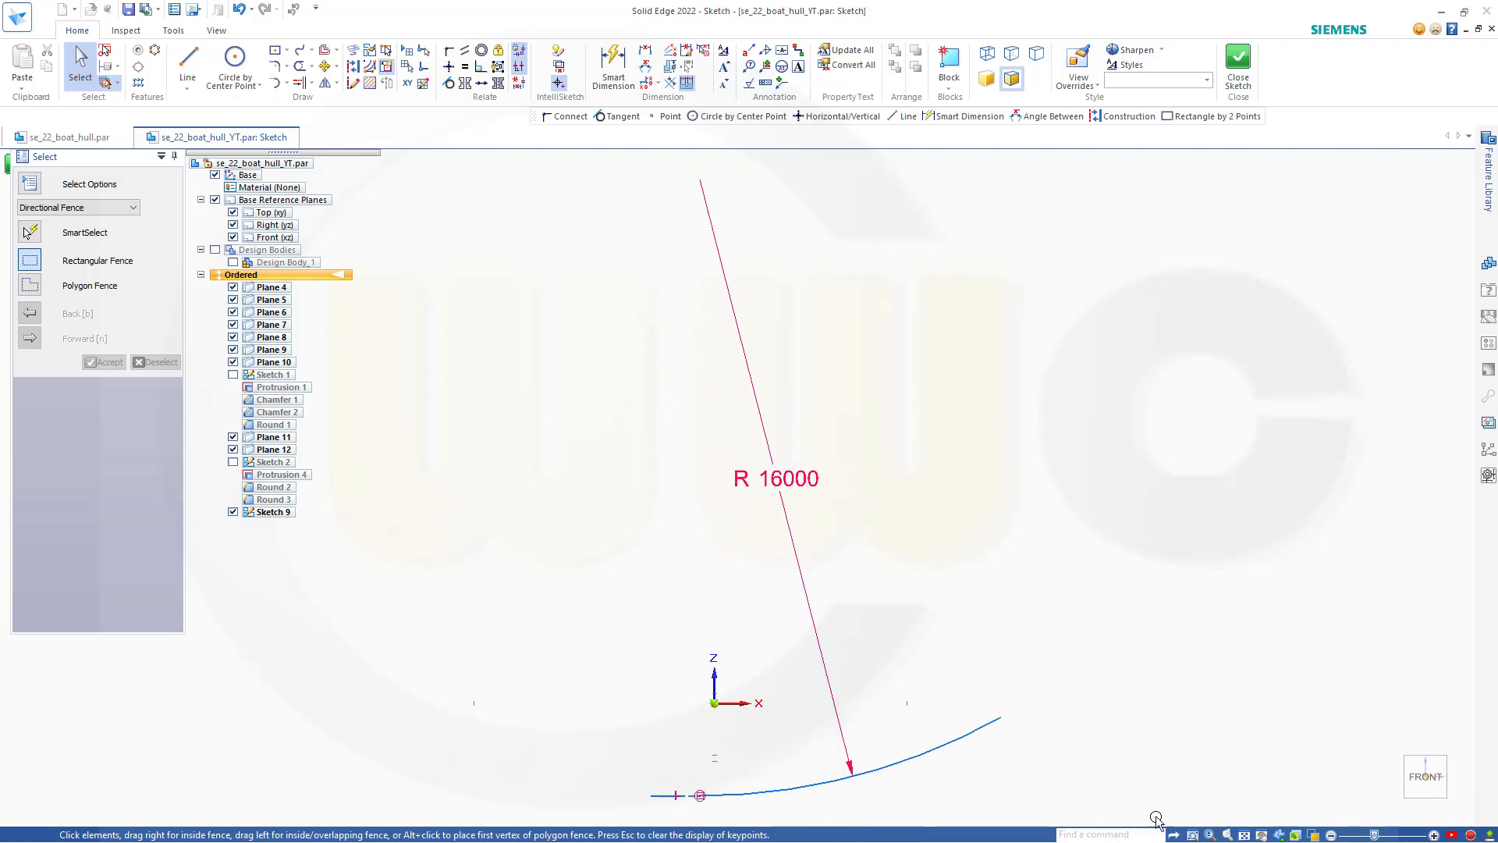
pyautogui.keyDown('shift'); pyautogui.moveTo(787, 777); pyautogui.dragTo(846, 629, button='middle'); pyautogui.keyUp('shift')
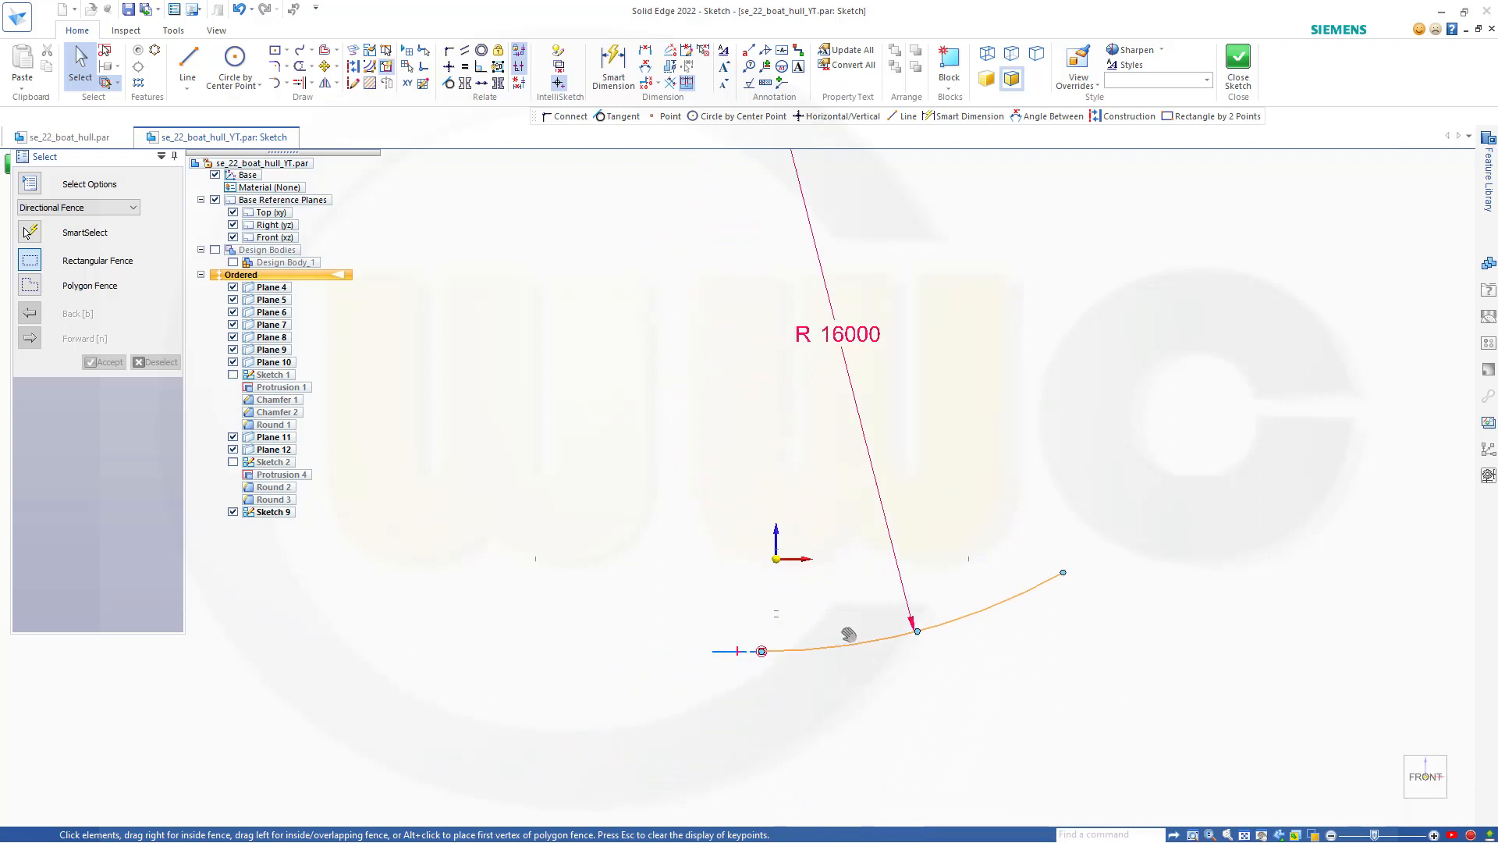
pyautogui.scroll(3, 775, 679)
pyautogui.scroll(2, 768, 653)
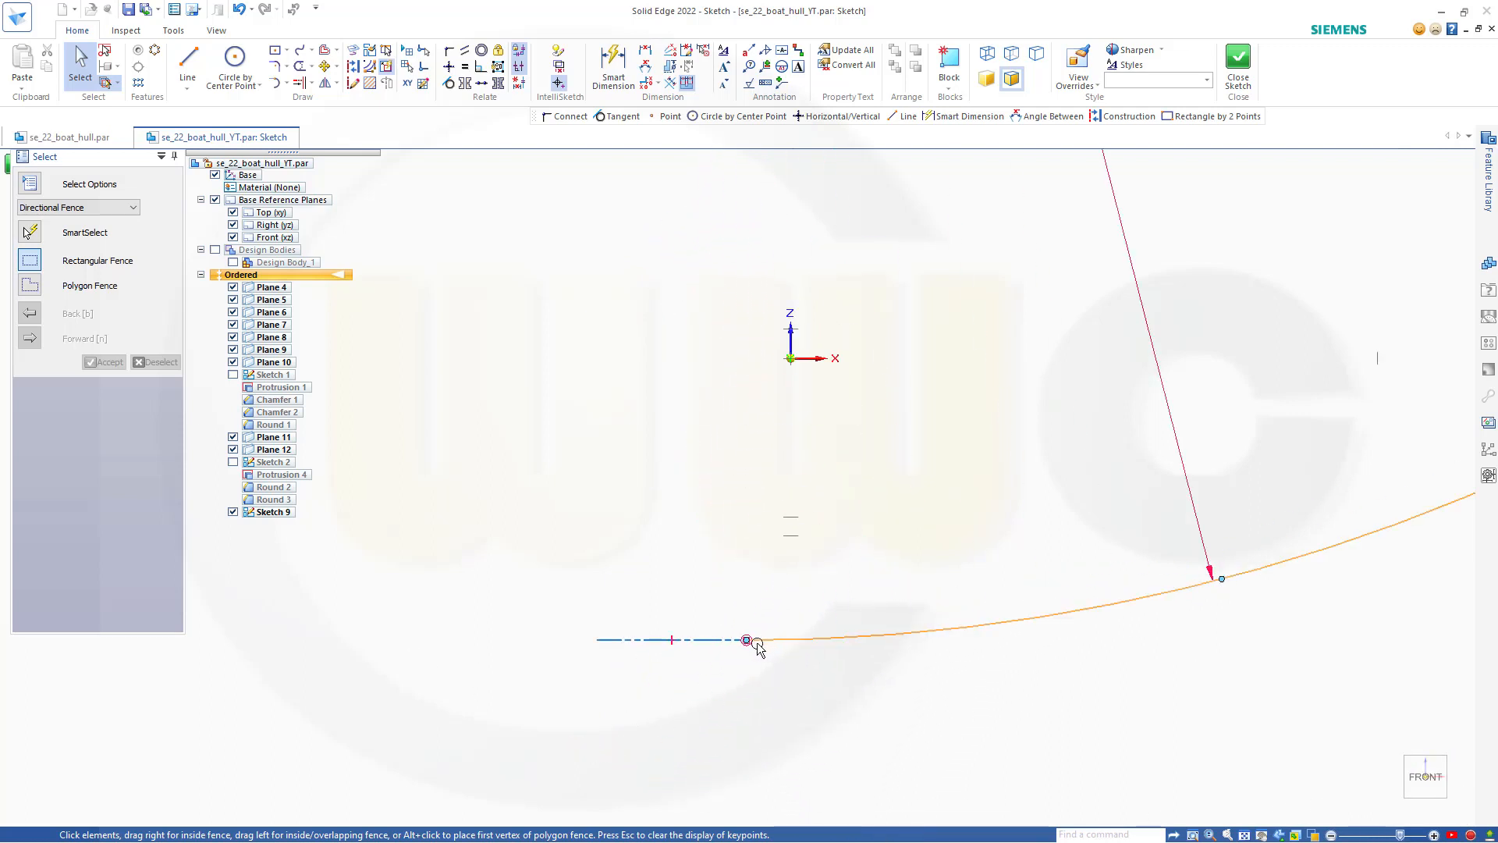
pyautogui.click(449, 66)
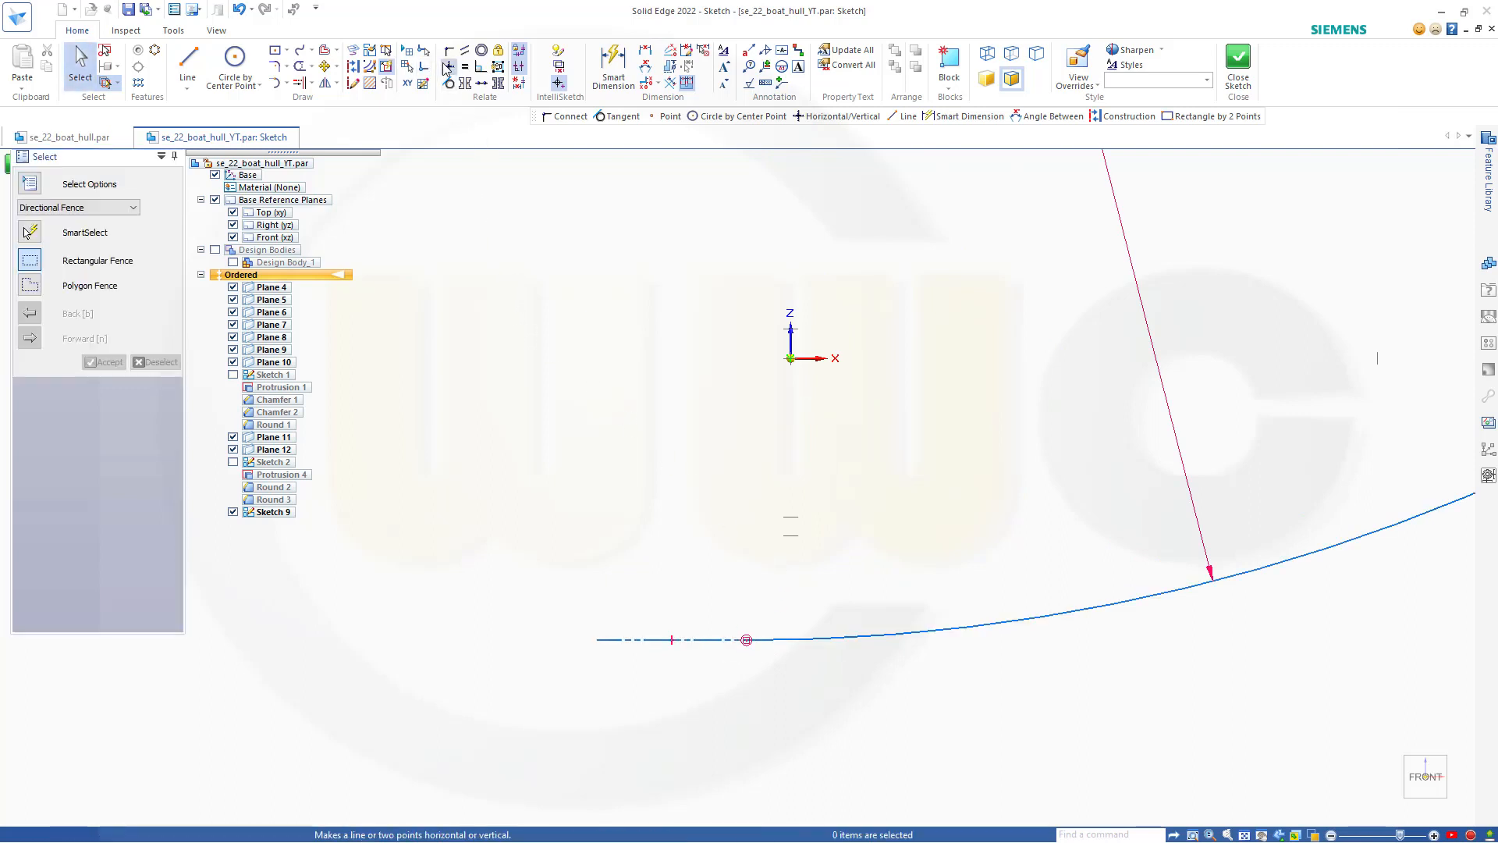
pyautogui.click(747, 639)
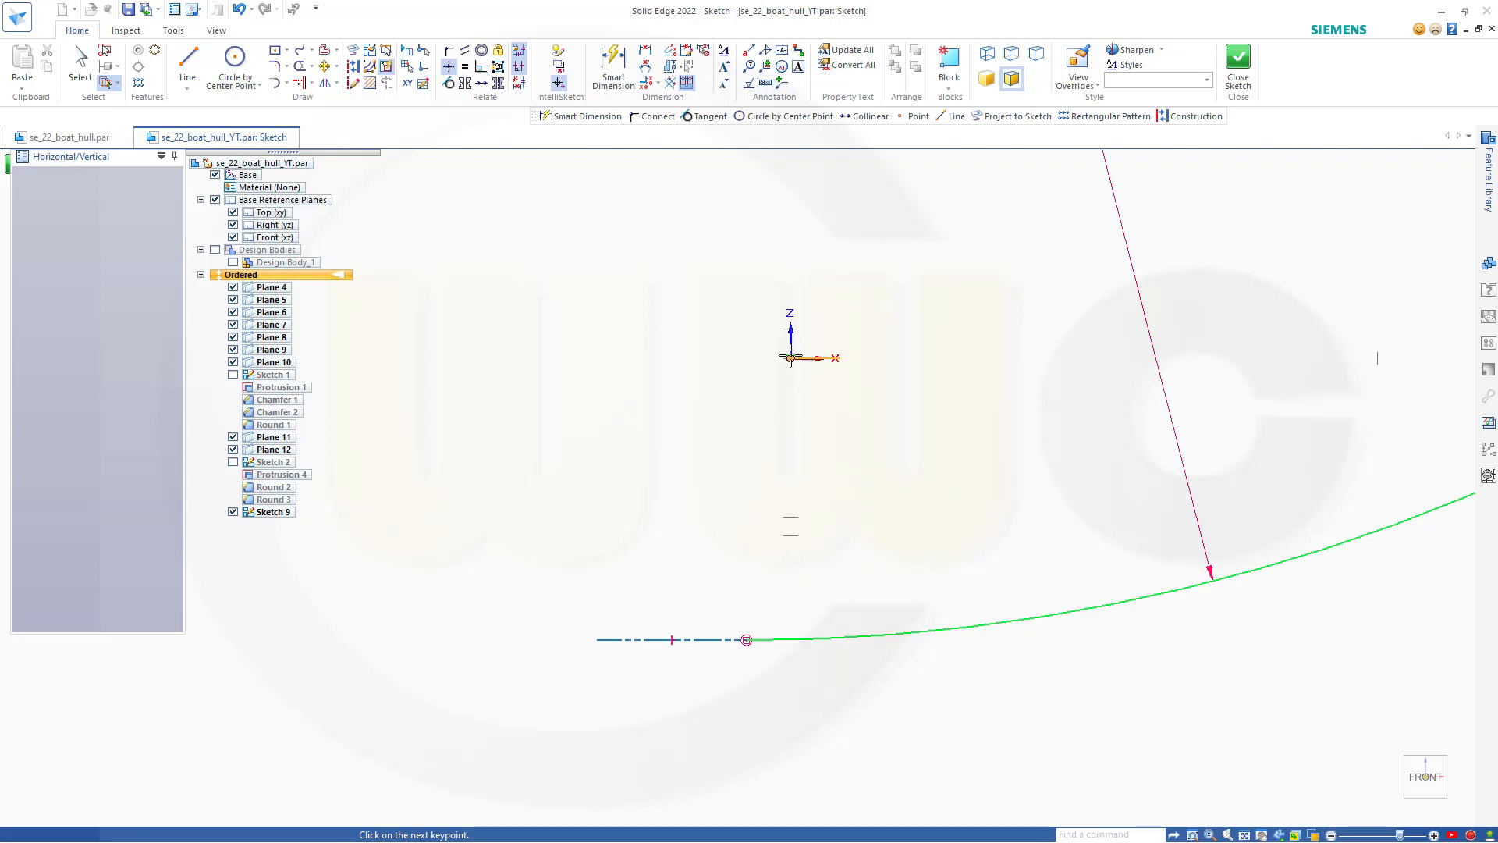
pyautogui.click(790, 358)
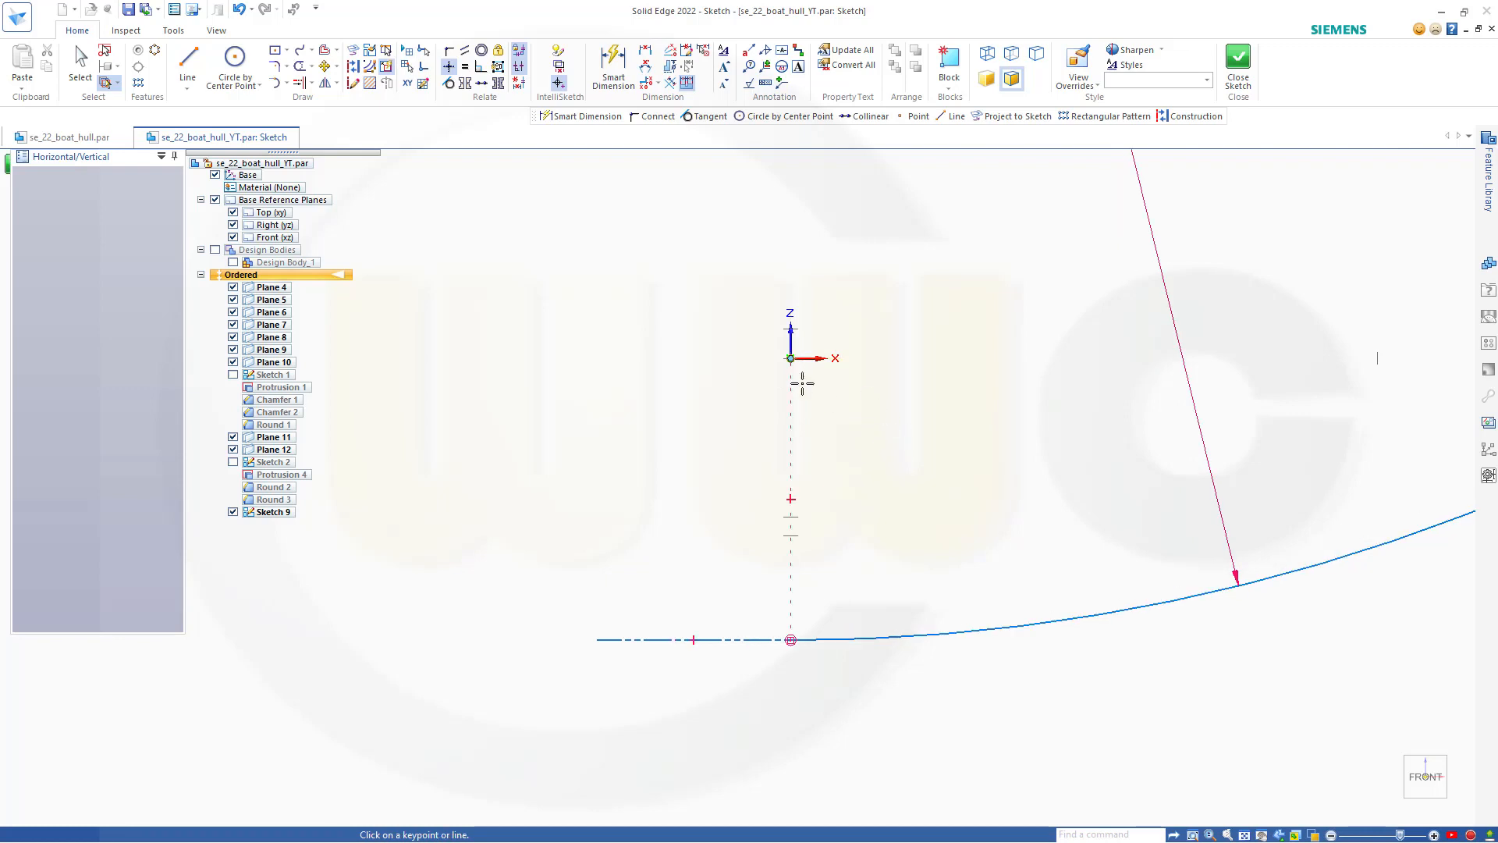
pyautogui.press('Escape')
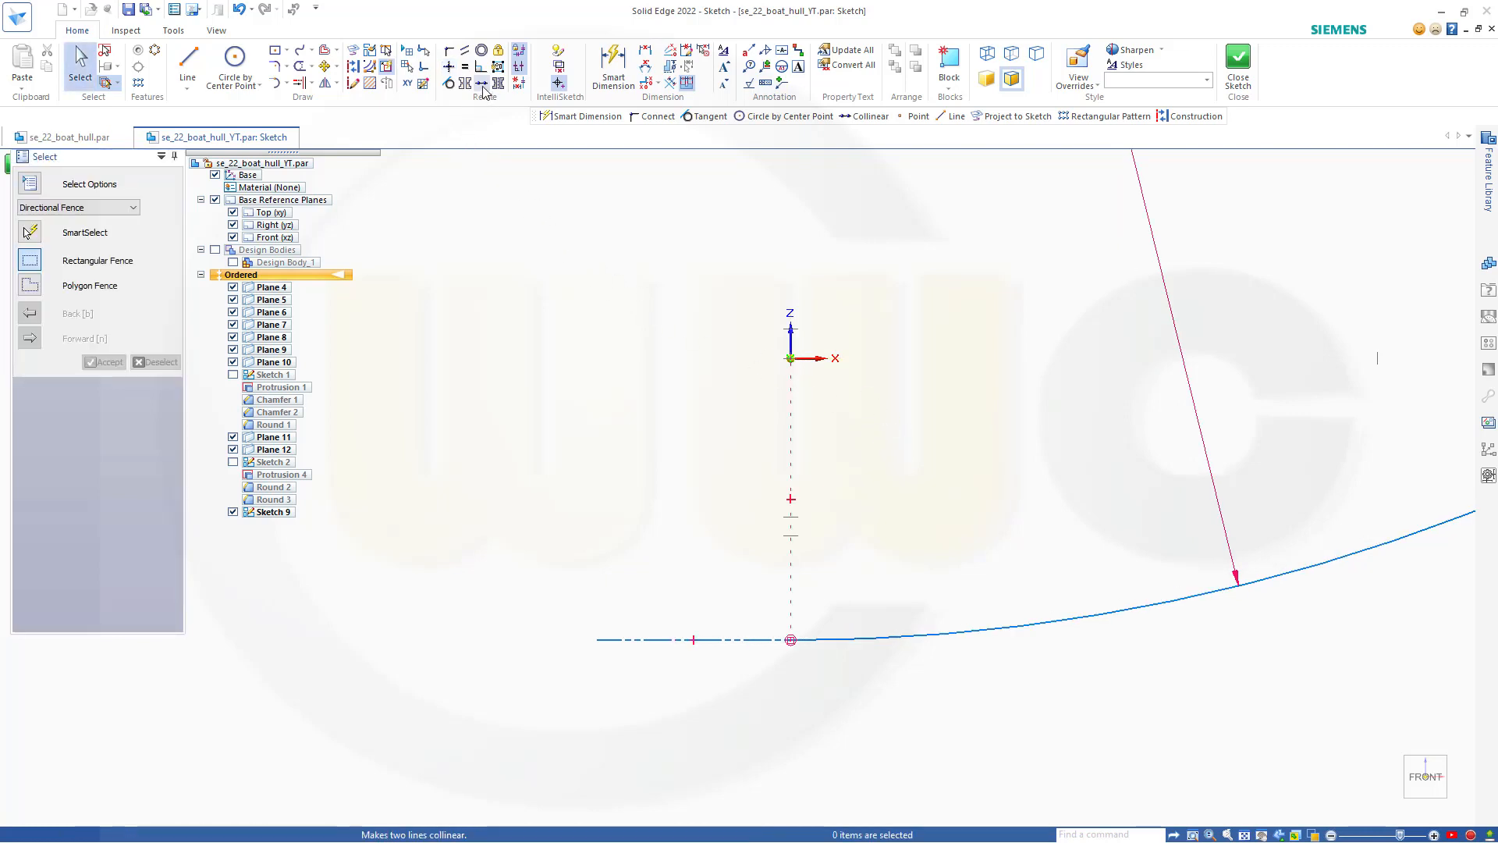
# Step: Begin a Collinear relation with the horizontal construction line as the first line
pyautogui.click(675, 639)
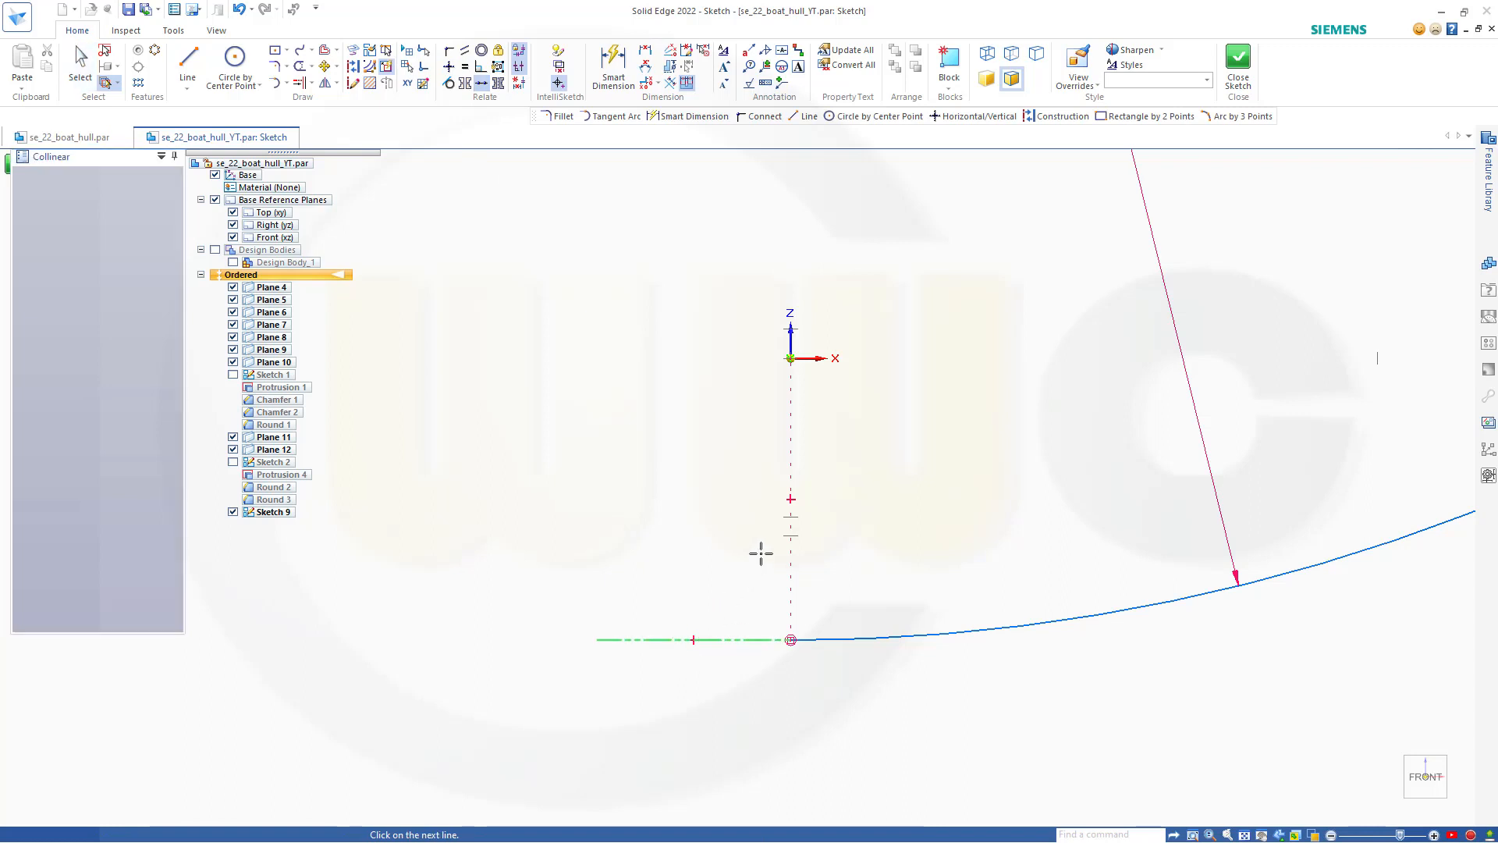
# Step: Make the horizontal construction line at the arc's start collinear with the short reference plane line below the origin
pyautogui.click(783, 535)
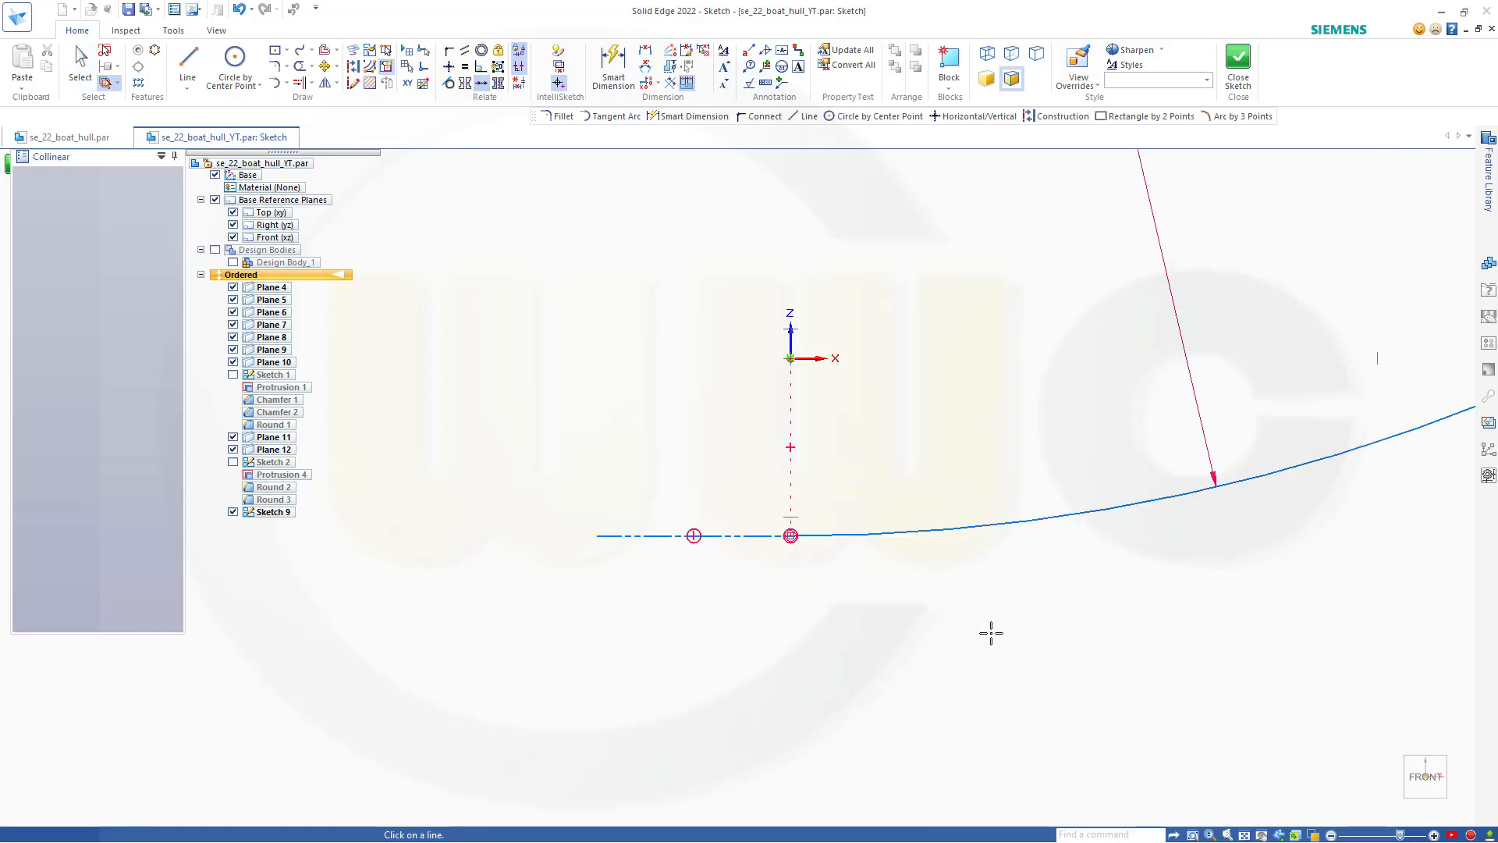
pyautogui.scroll(1, 1007, 632)
pyautogui.scroll(-3, 1019, 633)
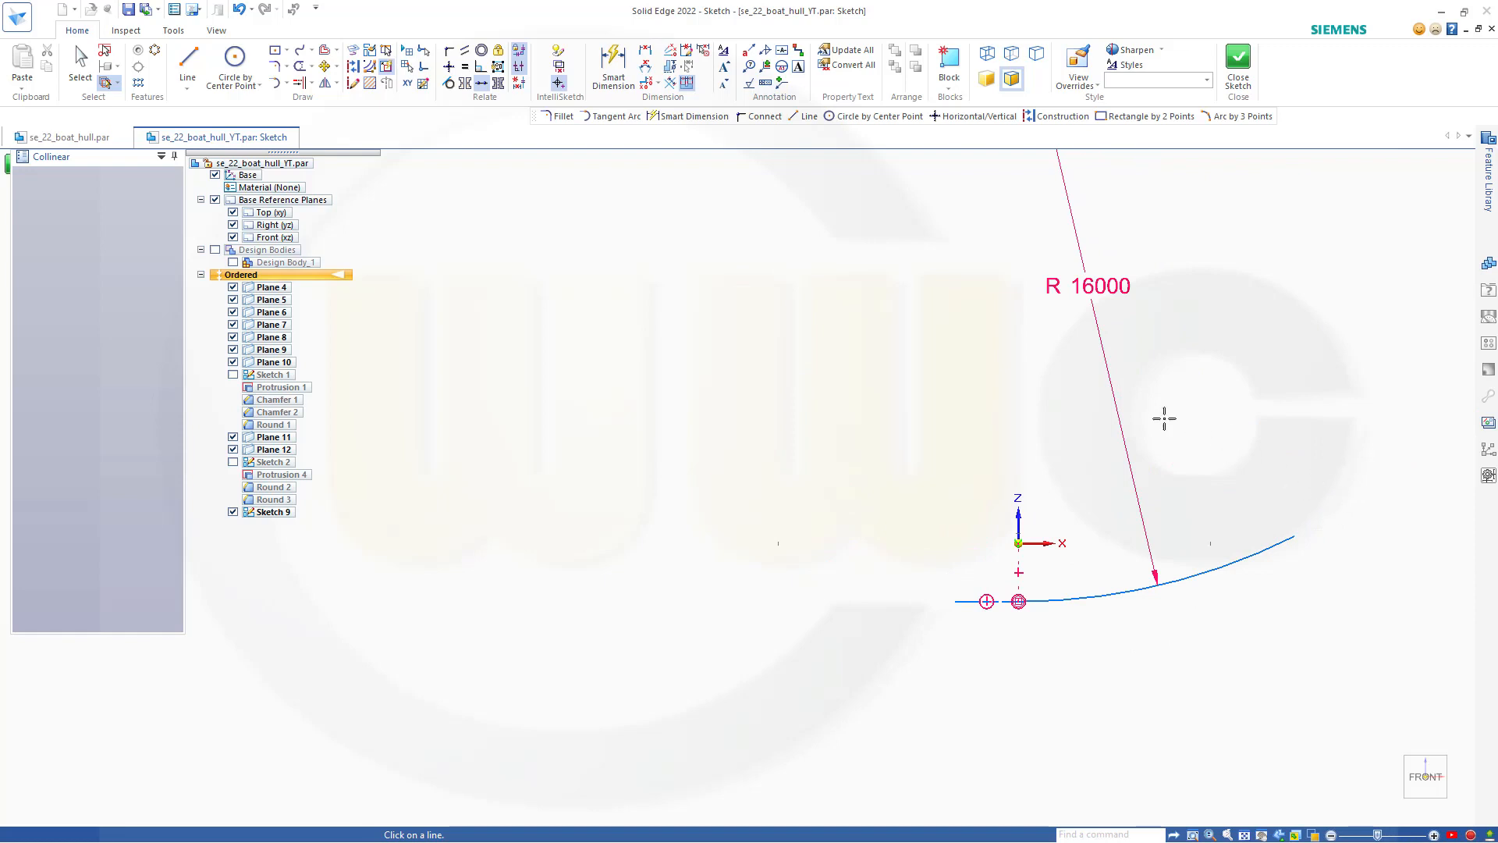
# Step: Align the free upper endpoint of the R 16000 arc horizontally with the sketch origin
pyautogui.click(451, 68)
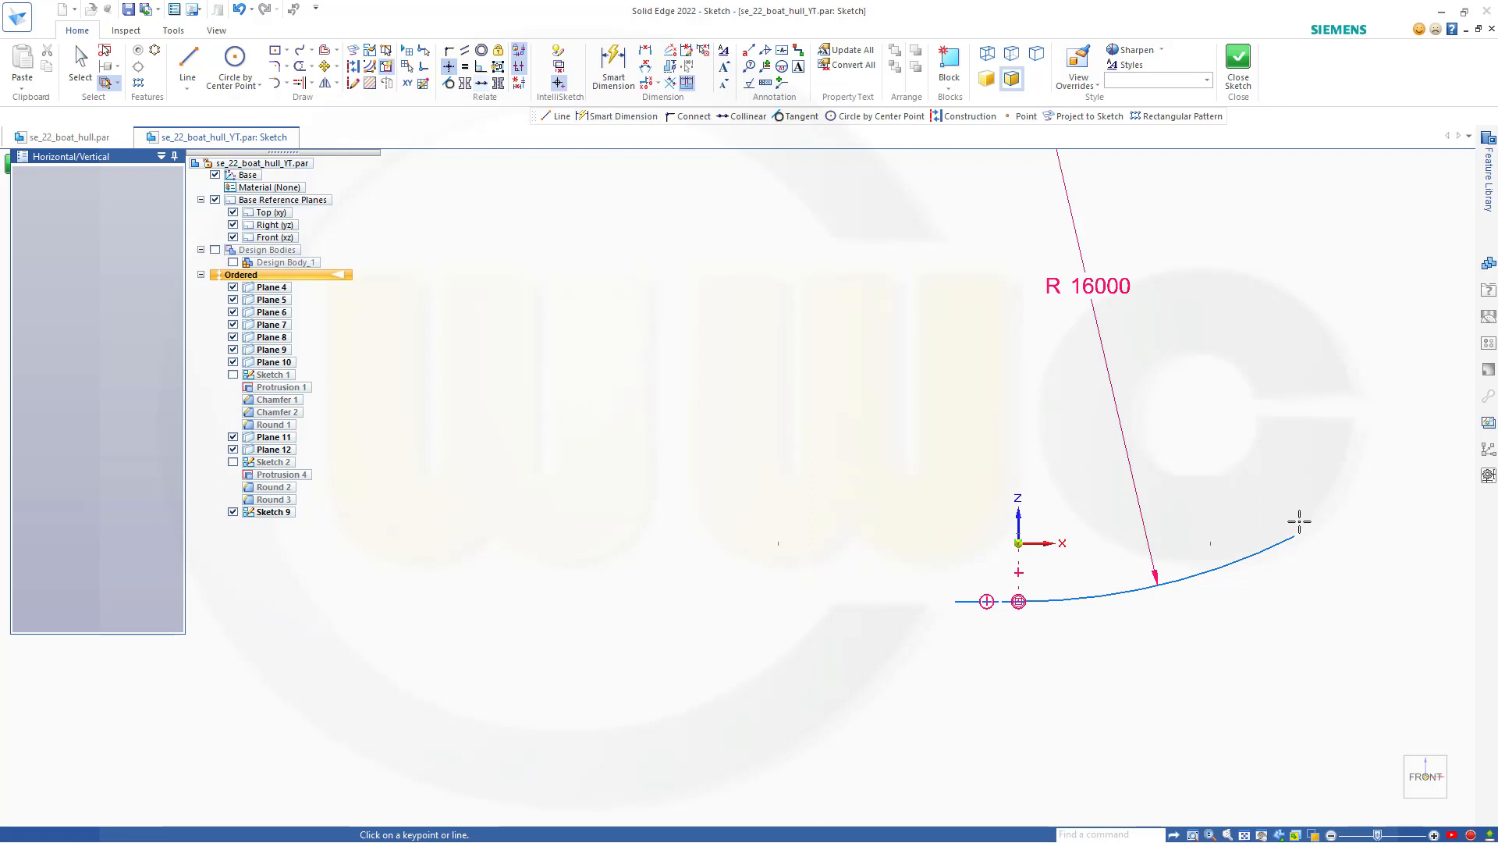
pyautogui.click(1296, 534)
pyautogui.click(1018, 544)
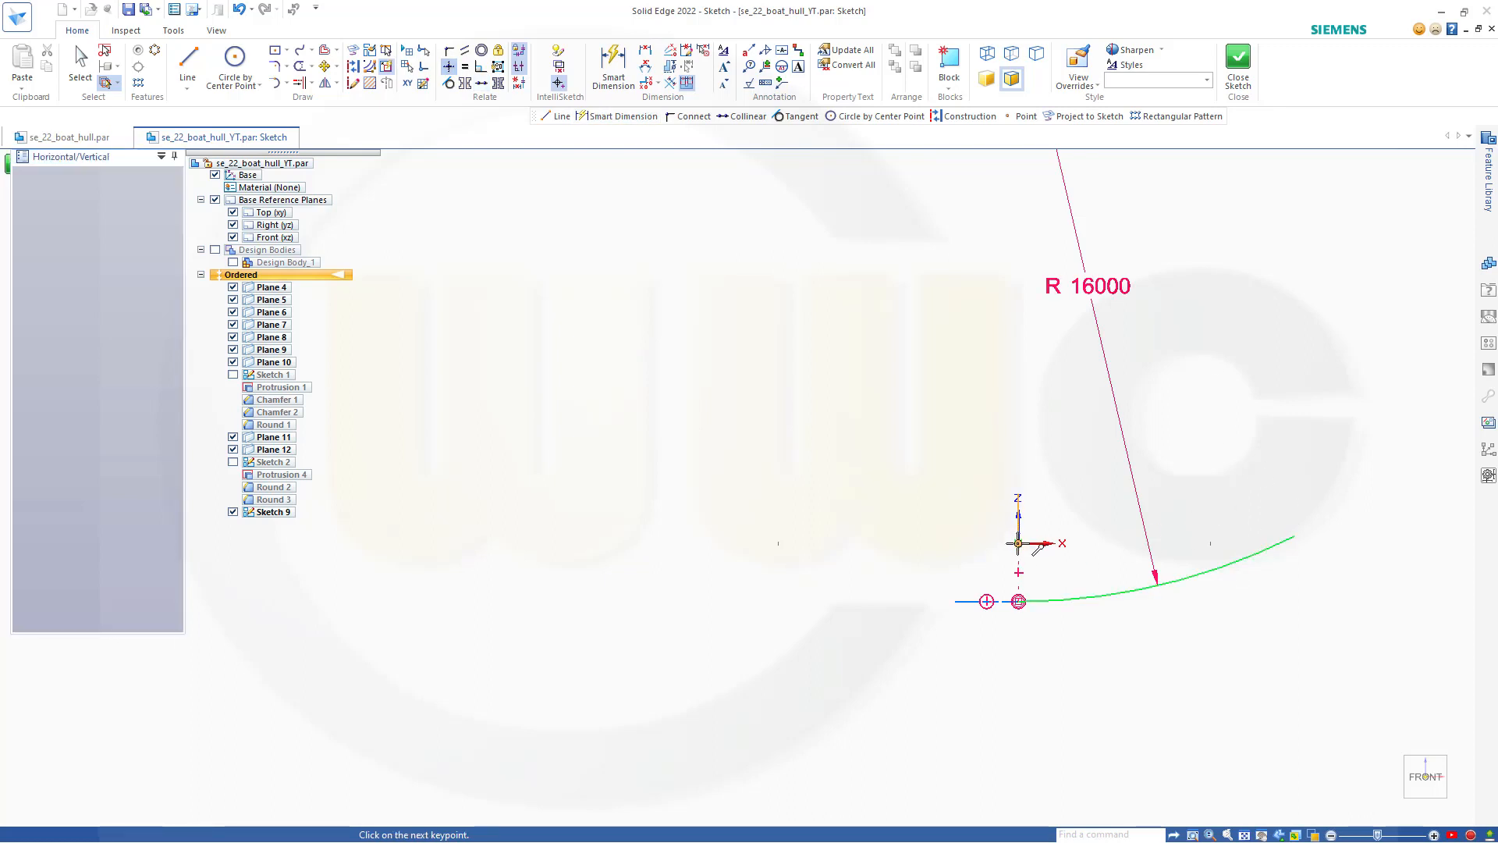
pyautogui.click(1032, 545)
pyautogui.press('Escape')
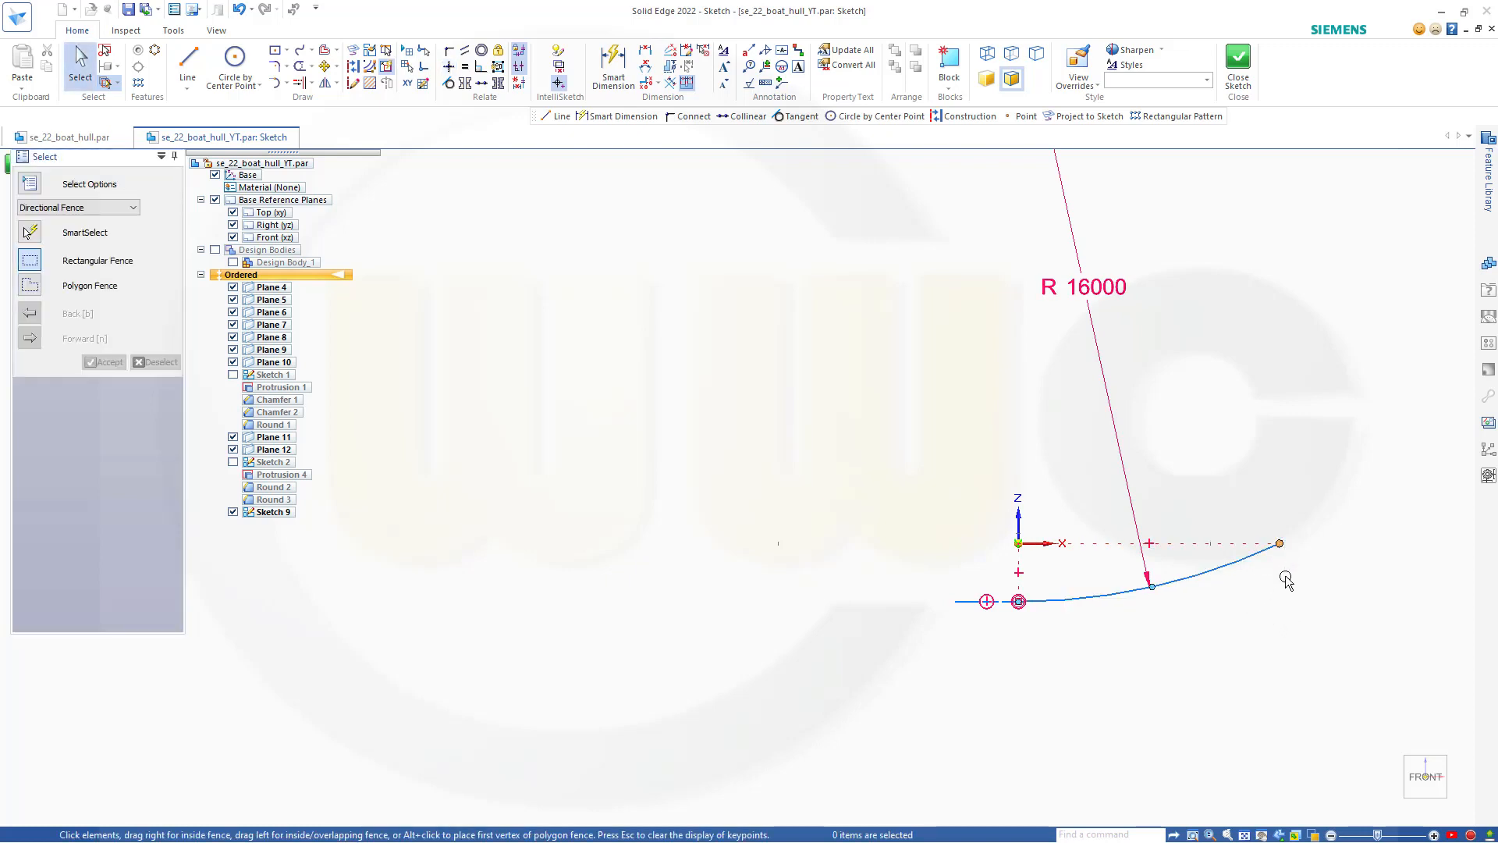
pyautogui.scroll(3, 1280, 575)
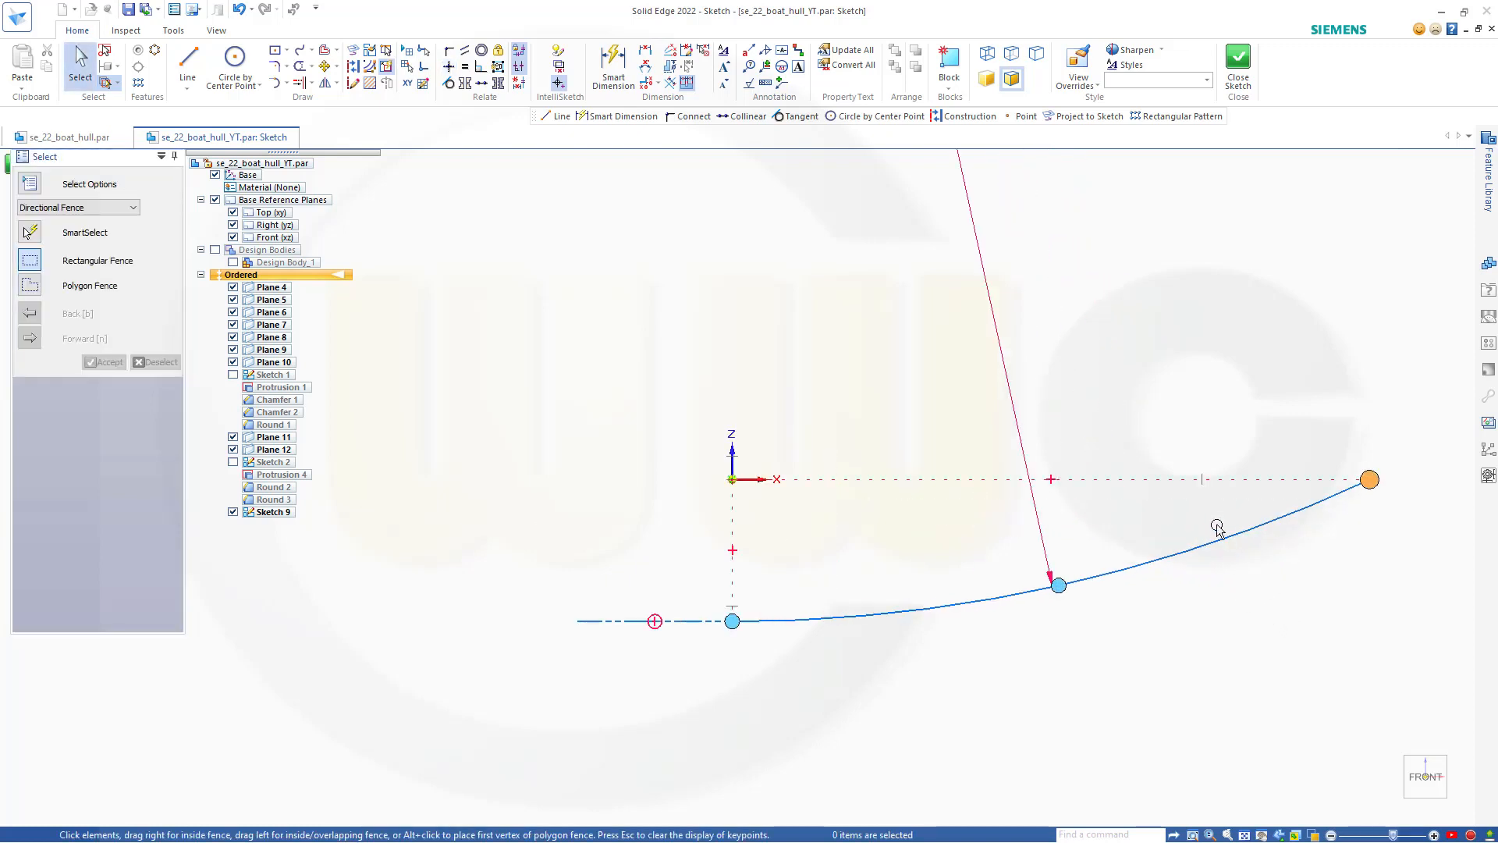
pyautogui.scroll(2, 1203, 490)
pyautogui.scroll(-3, 1203, 490)
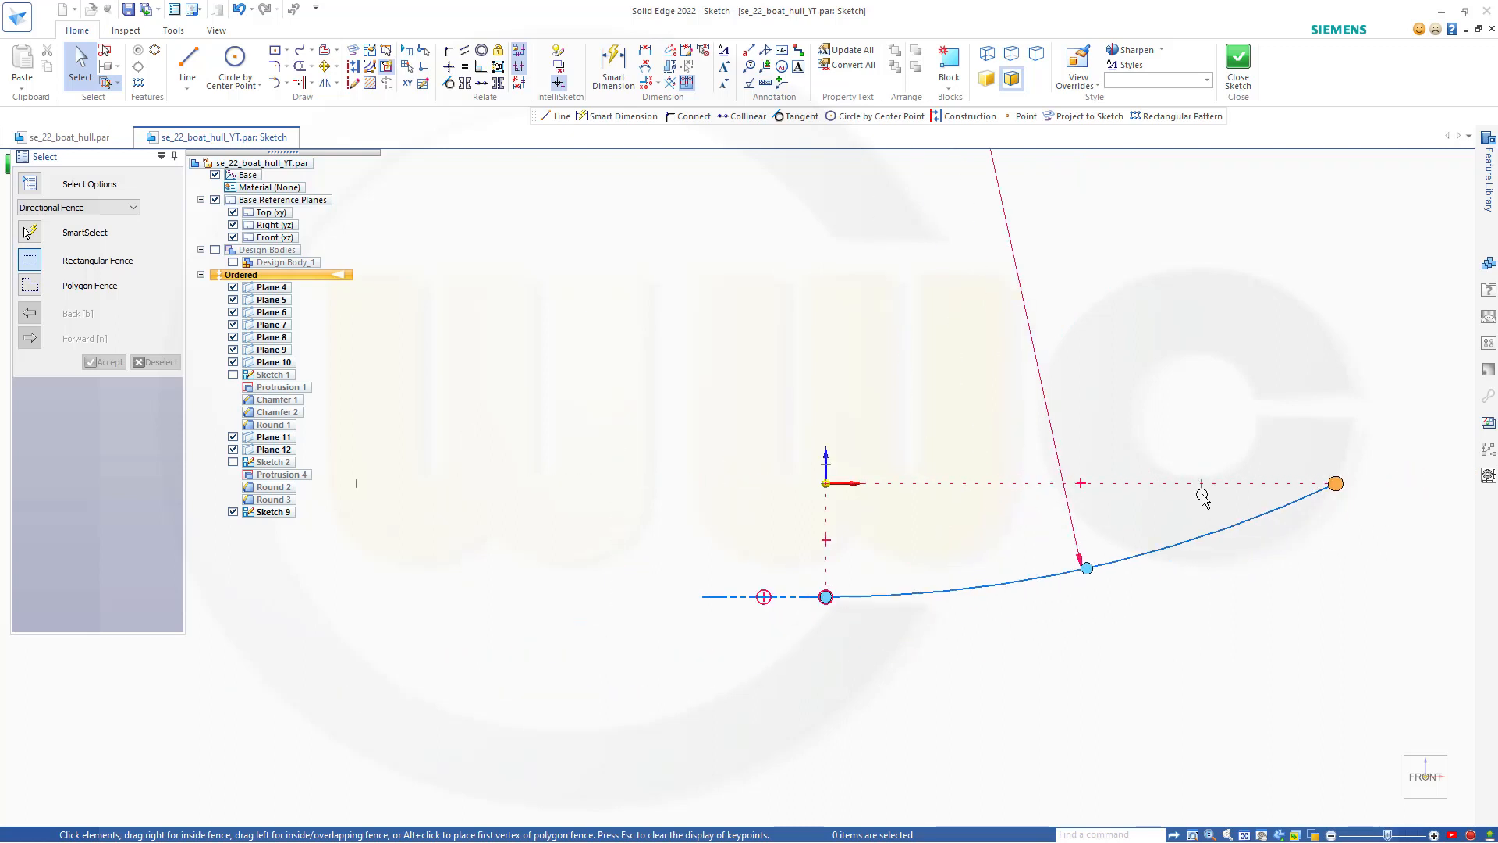
pyautogui.press('Escape')
# Step: Close and finish the arc sketch, and show Design Body_1 again
pyautogui.click(1238, 67)
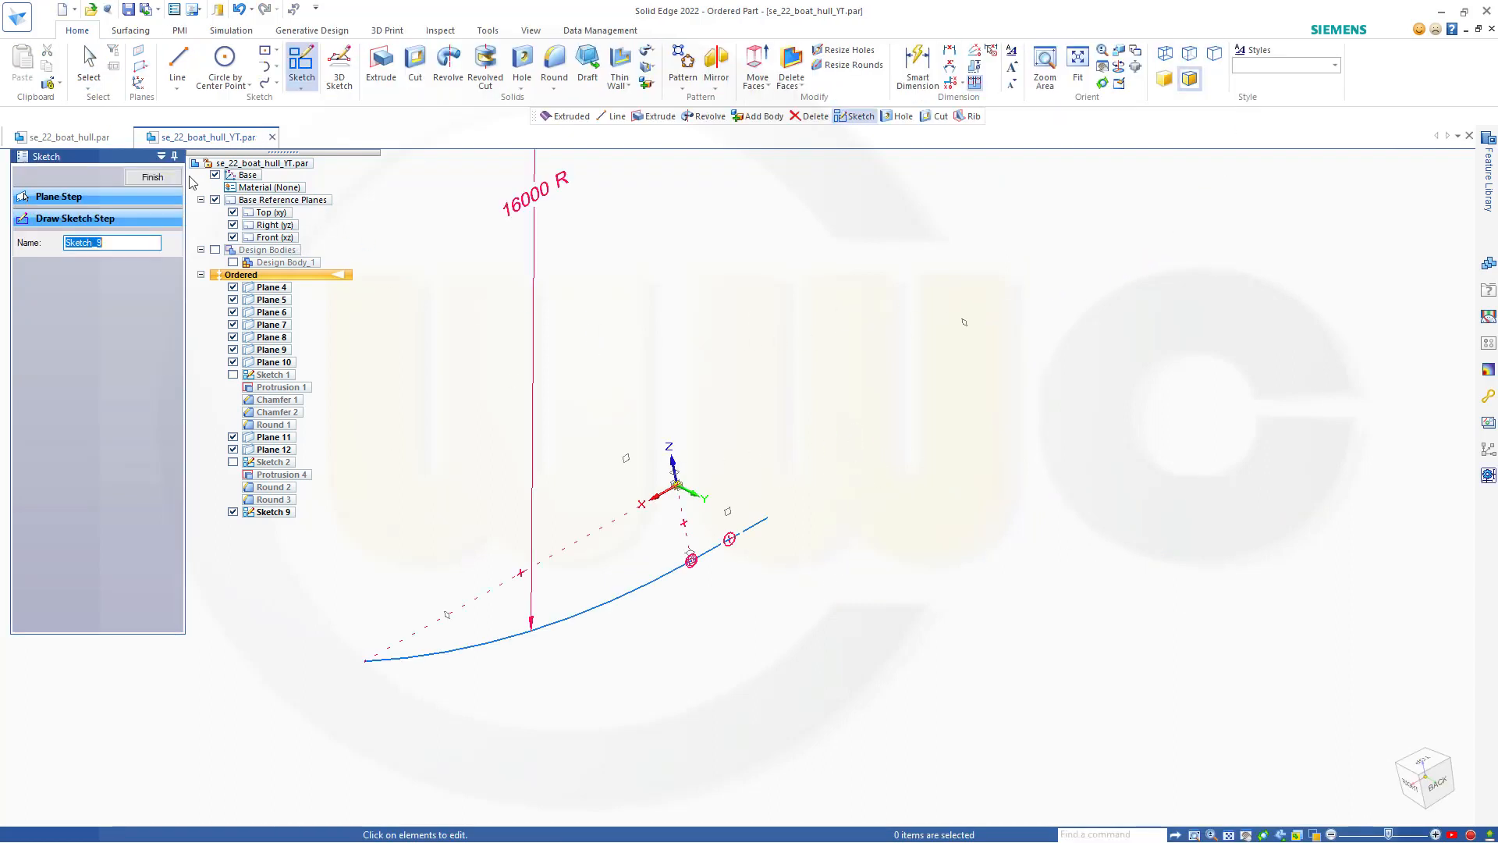
pyautogui.click(153, 177)
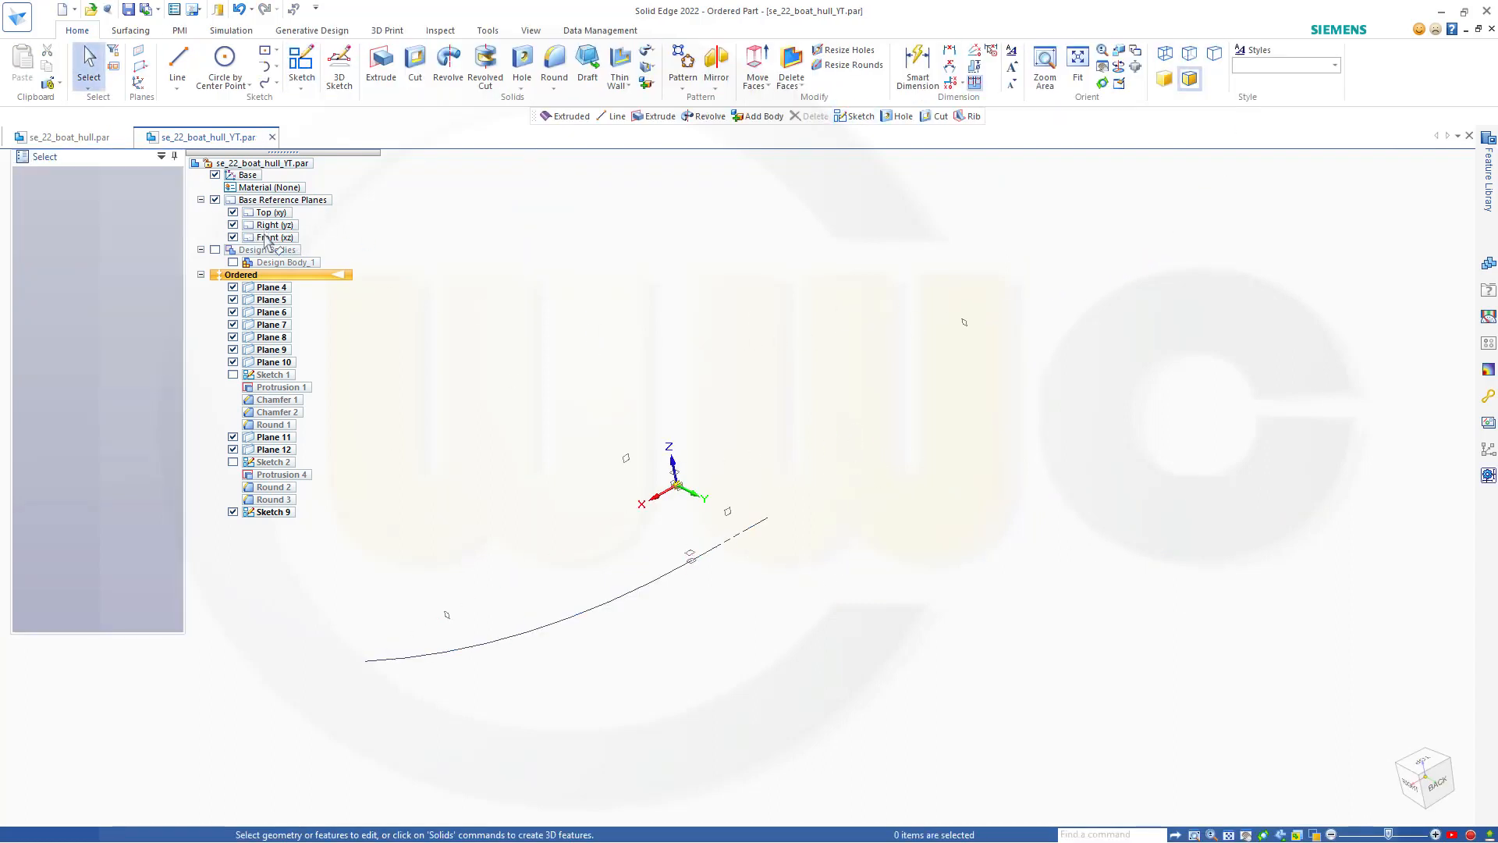
pyautogui.click(233, 262)
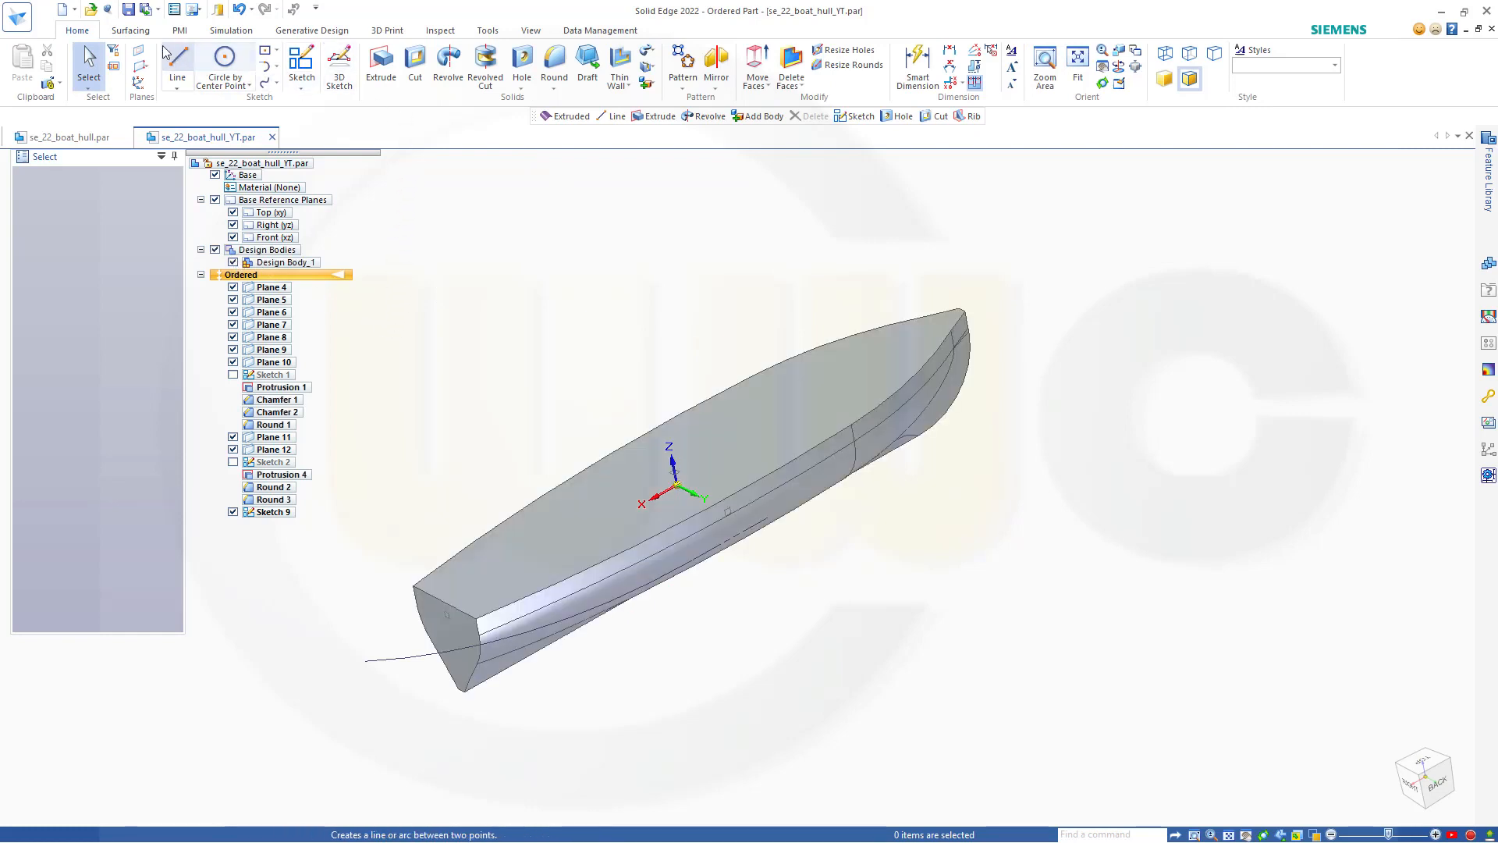
# Step: Extrude the sketched arc as a surface with a symmetric extent of 600 mm
pyautogui.click(138, 33)
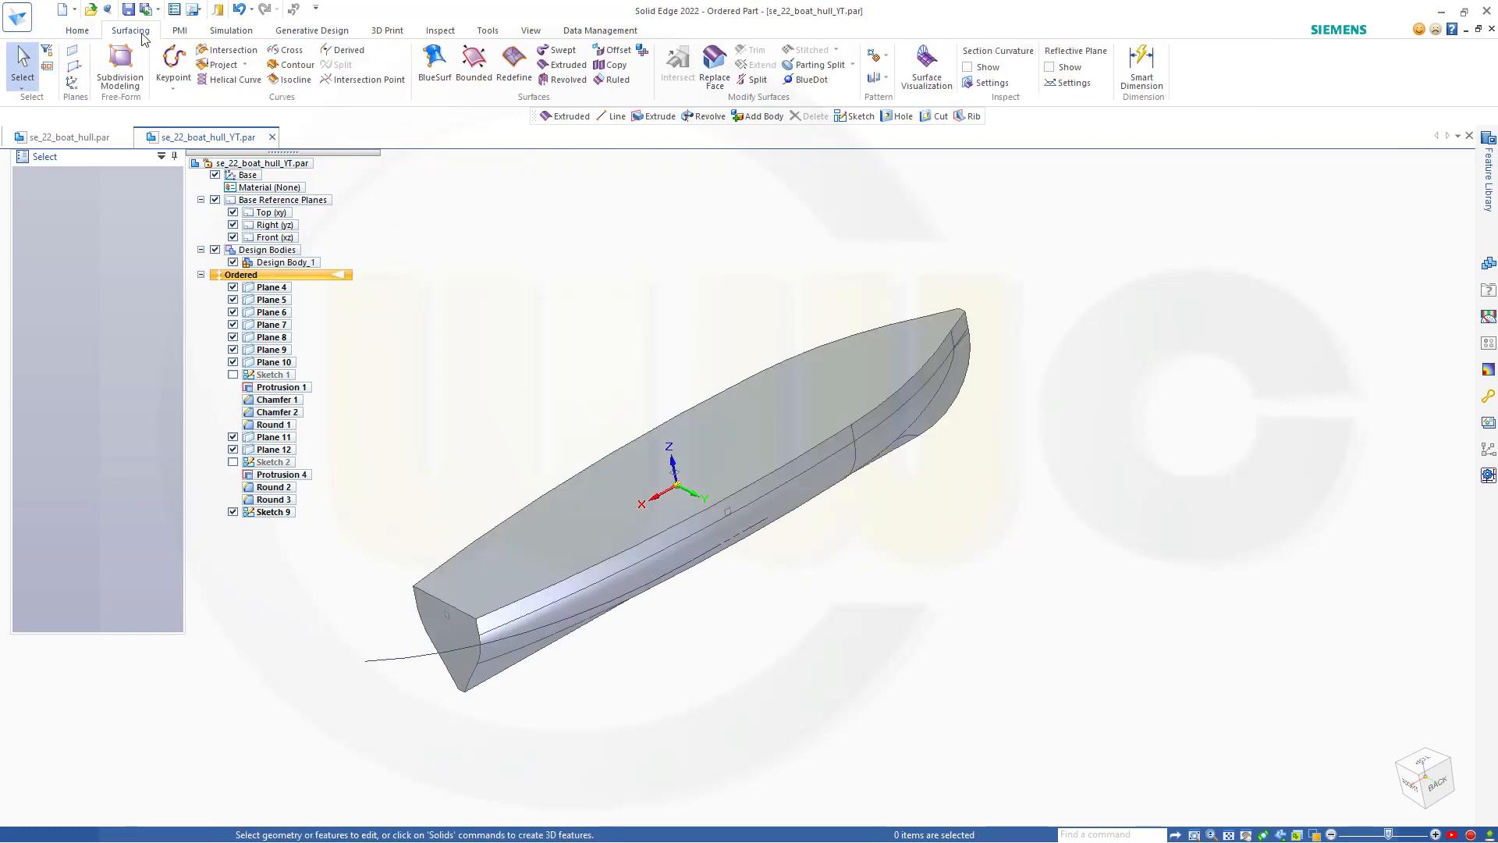
pyautogui.click(565, 67)
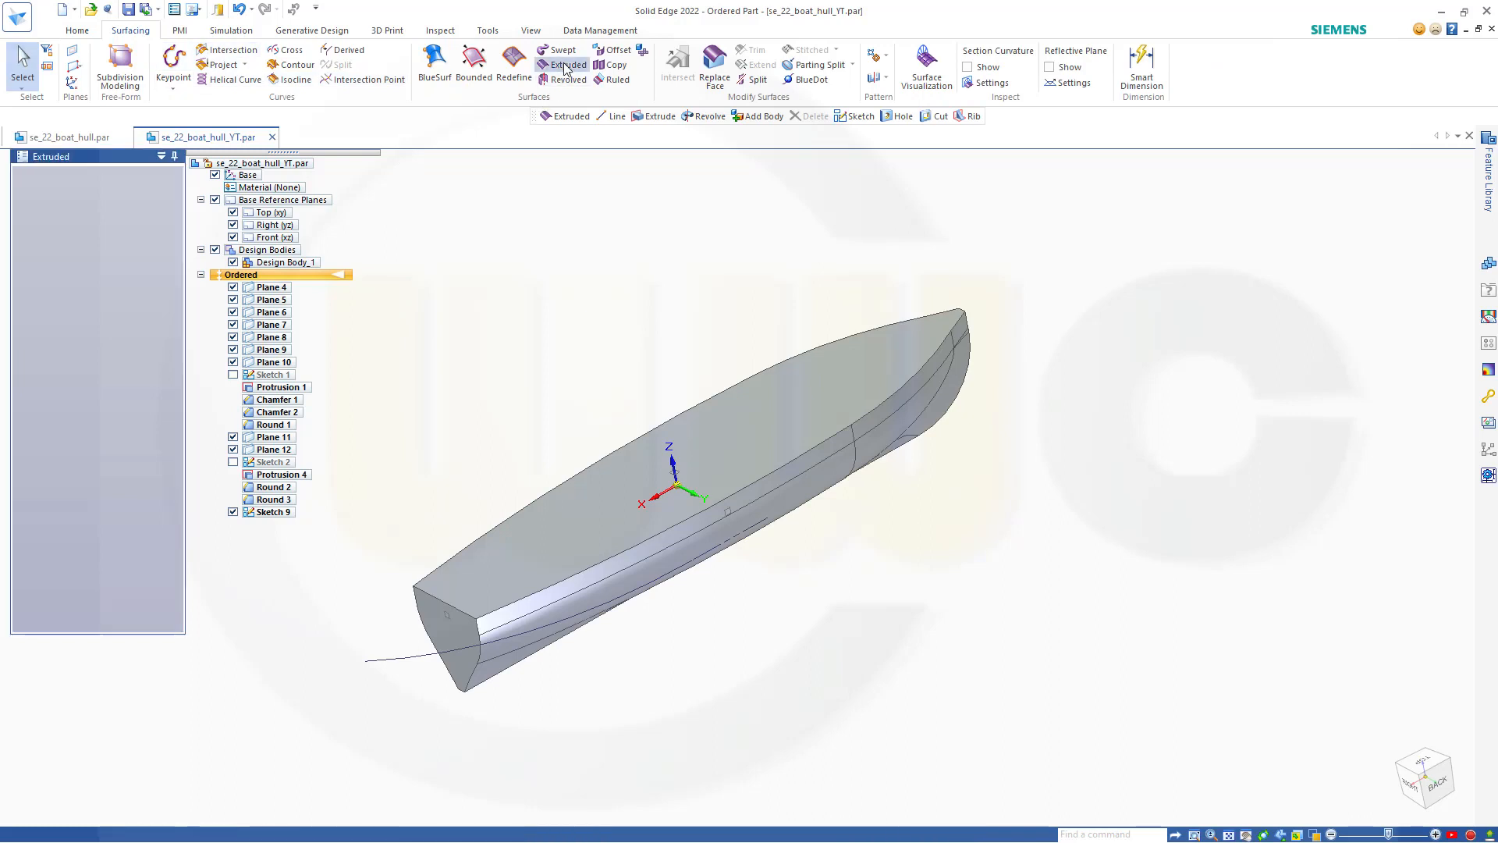
pyautogui.click(395, 663)
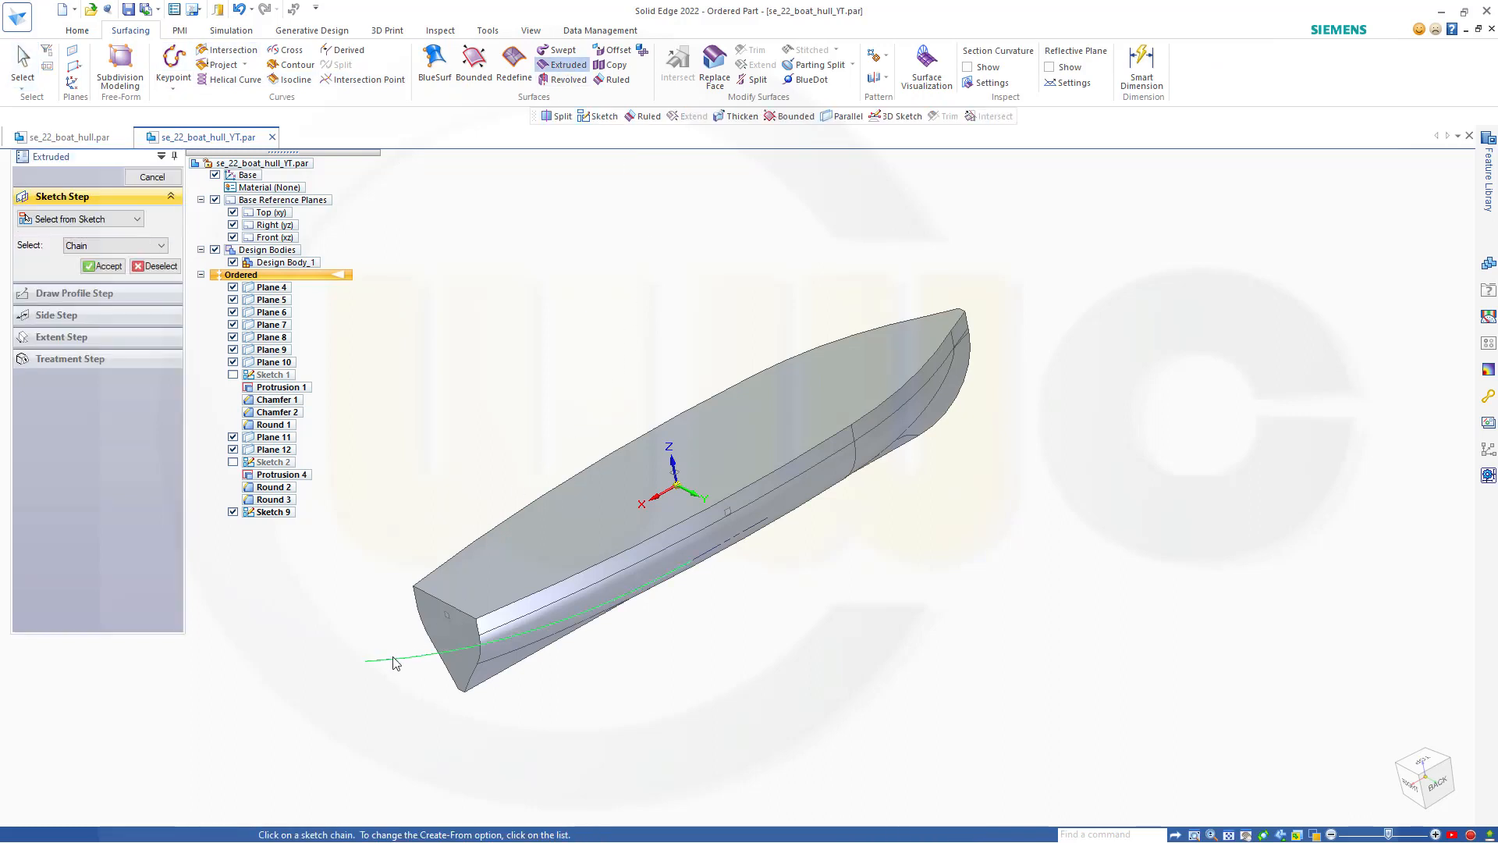
pyautogui.click(99, 266)
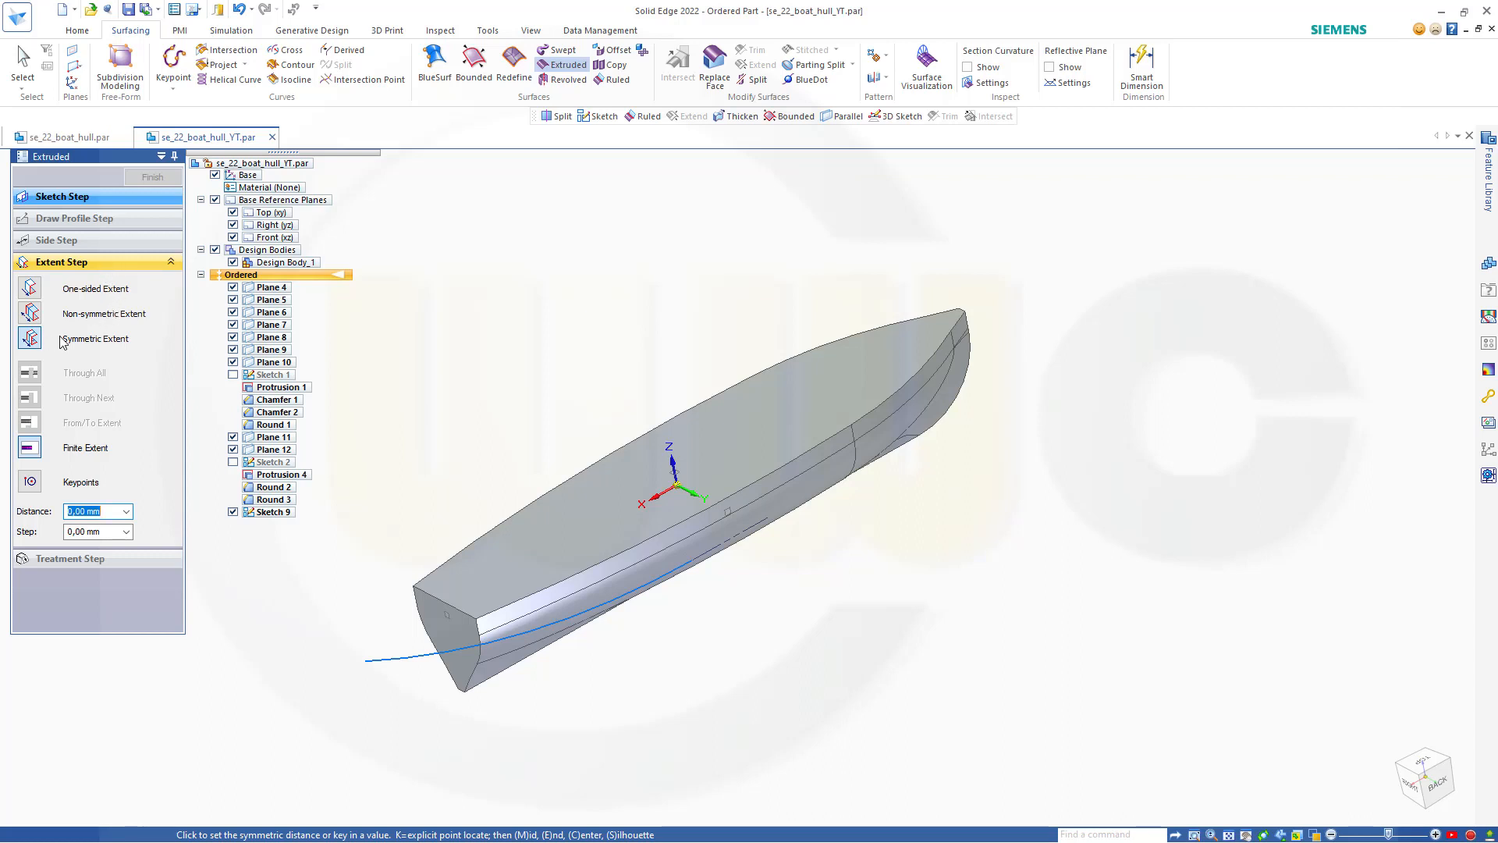
pyautogui.write('600')
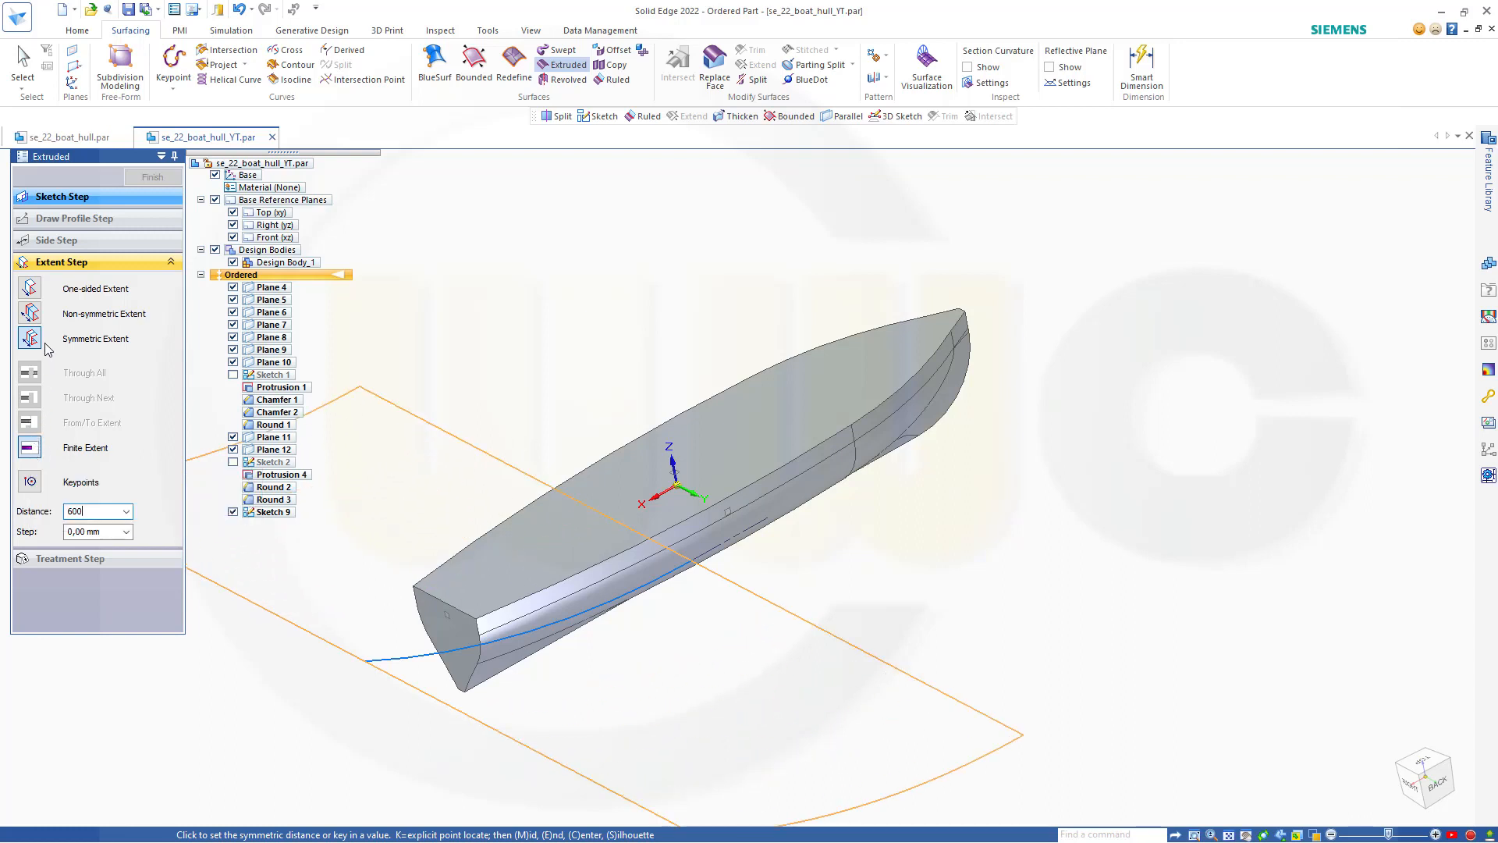
pyautogui.press('Return')
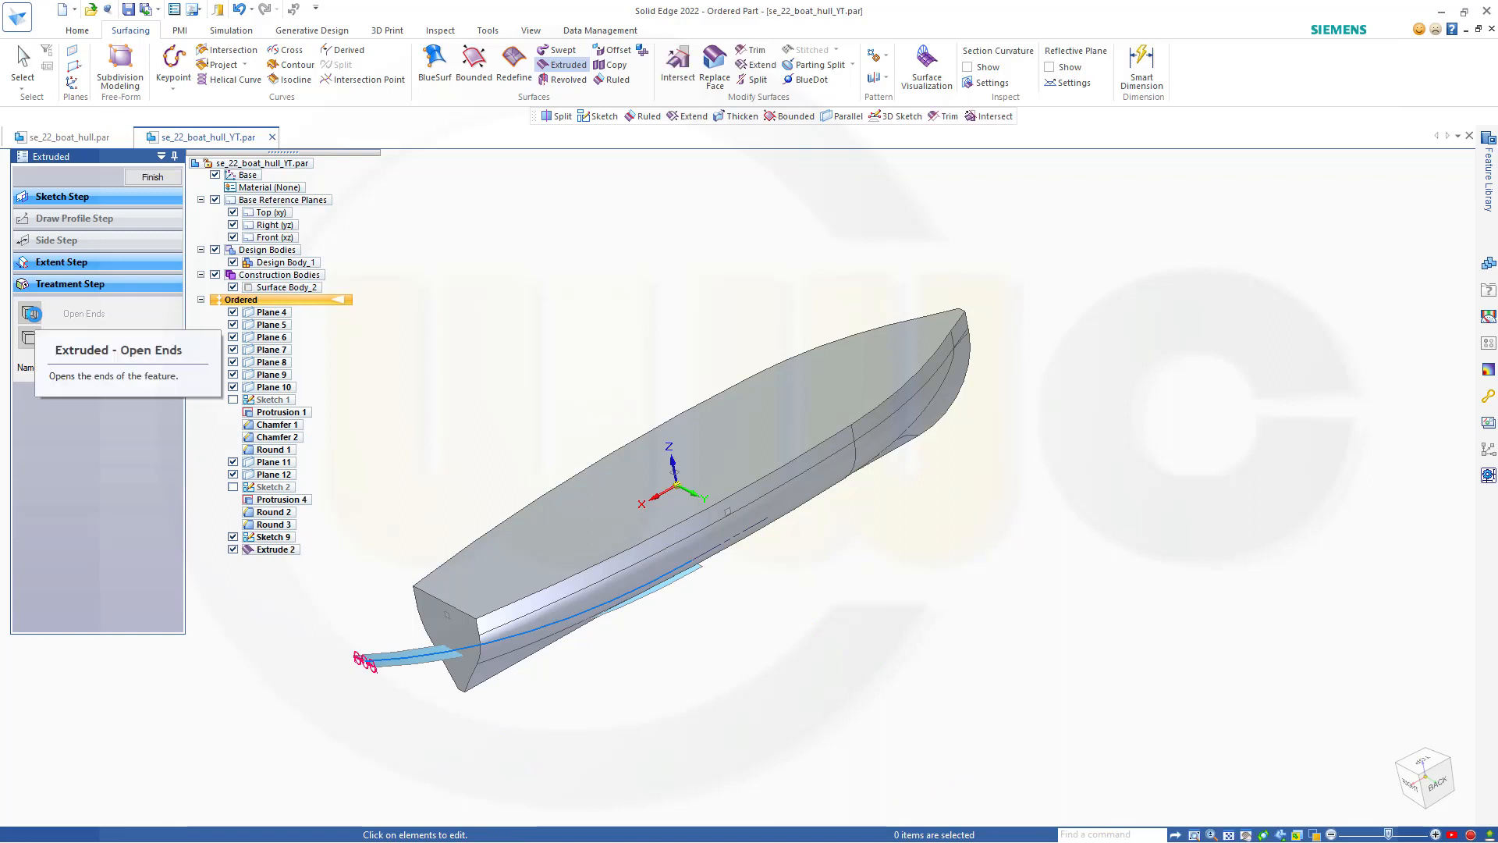
# Step: Set the extruded surface's symmetric extent to 6000 mm and finish the feature
pyautogui.click(32, 264)
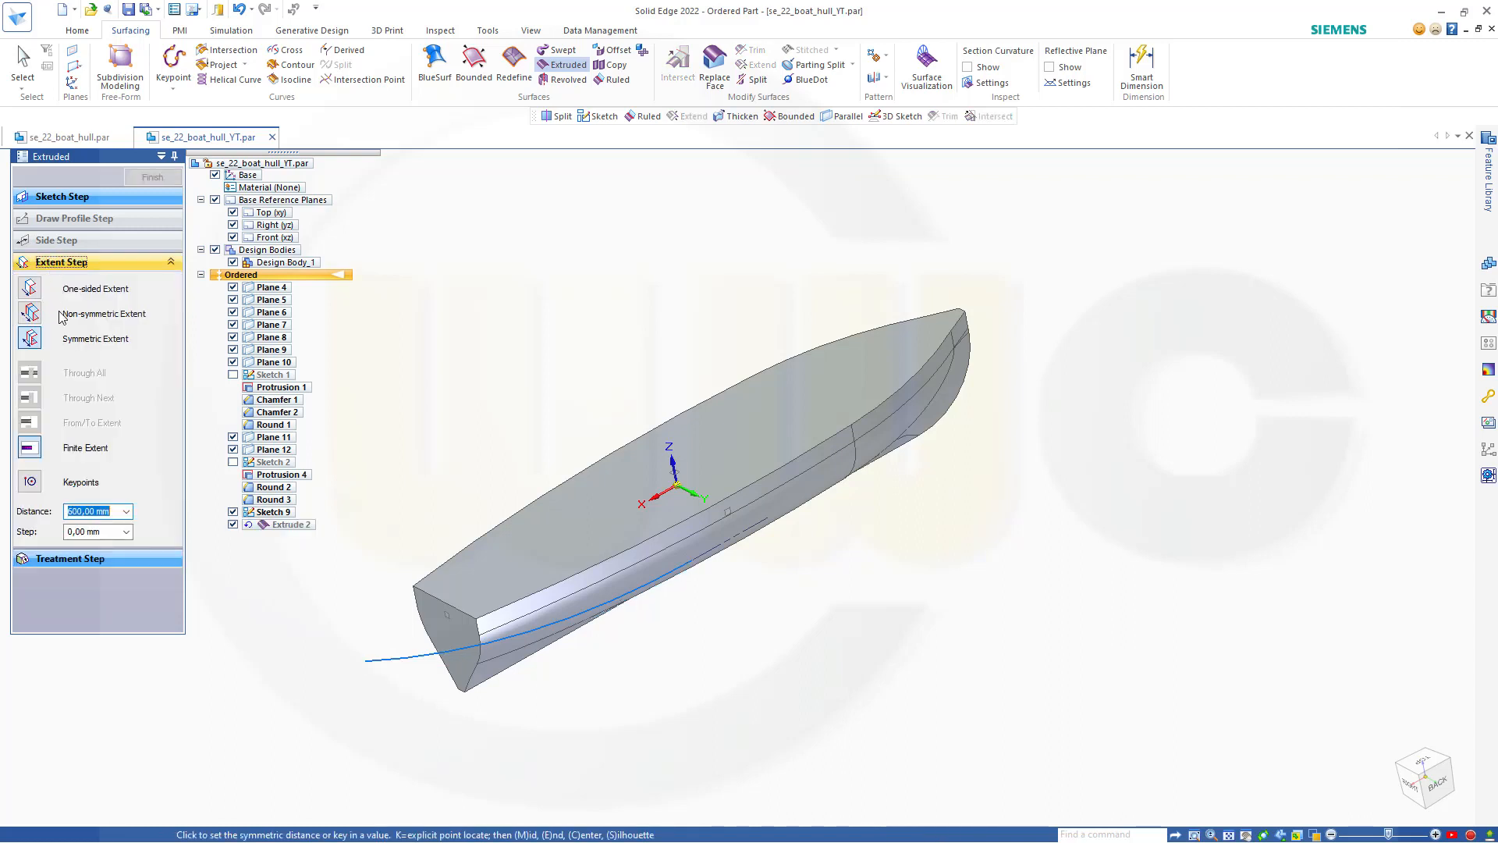
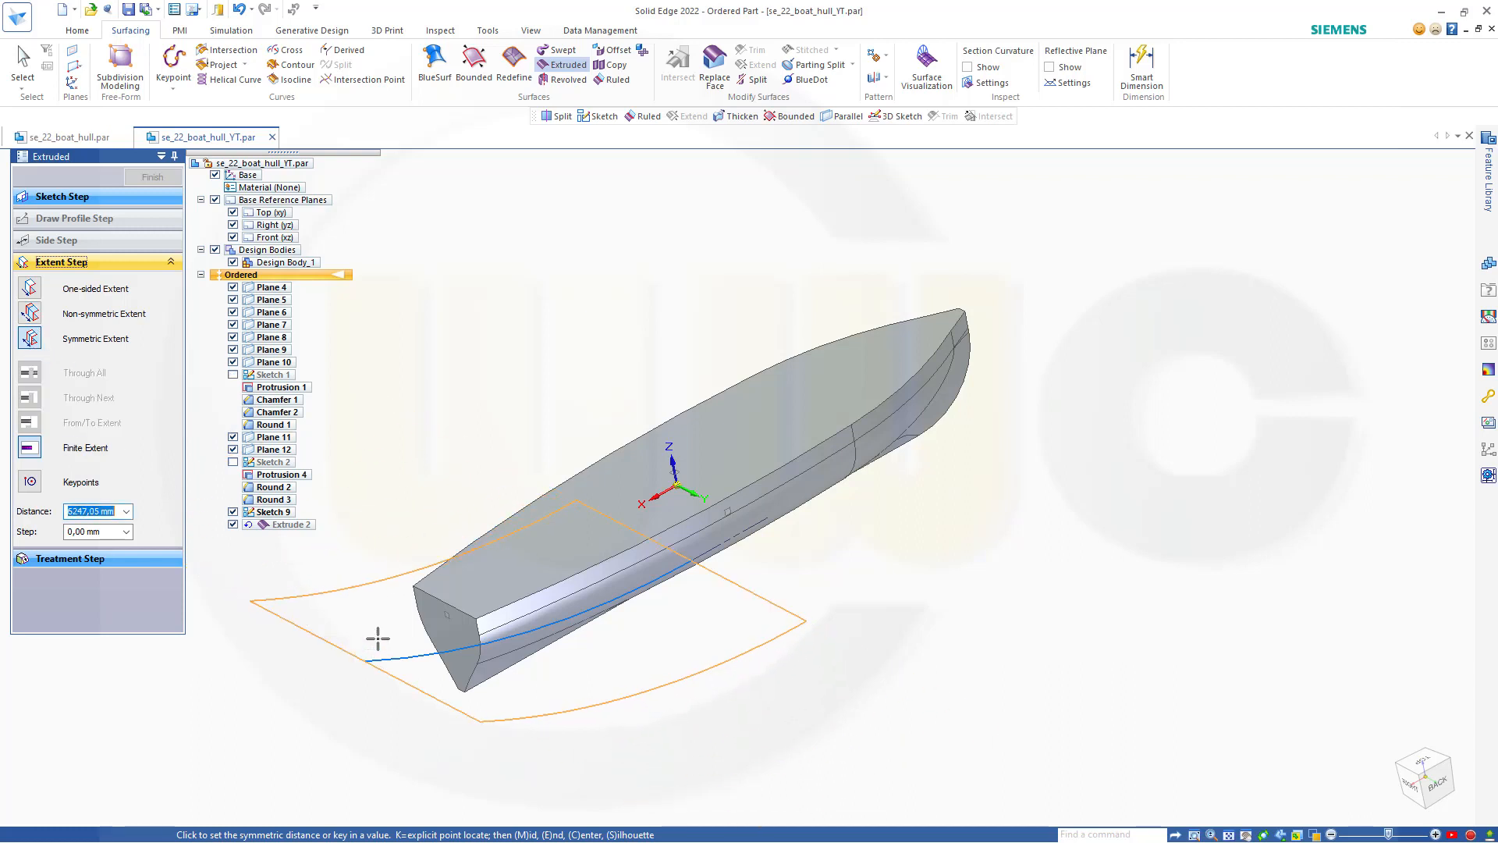
pyautogui.write('6000')
pyautogui.press('Return')
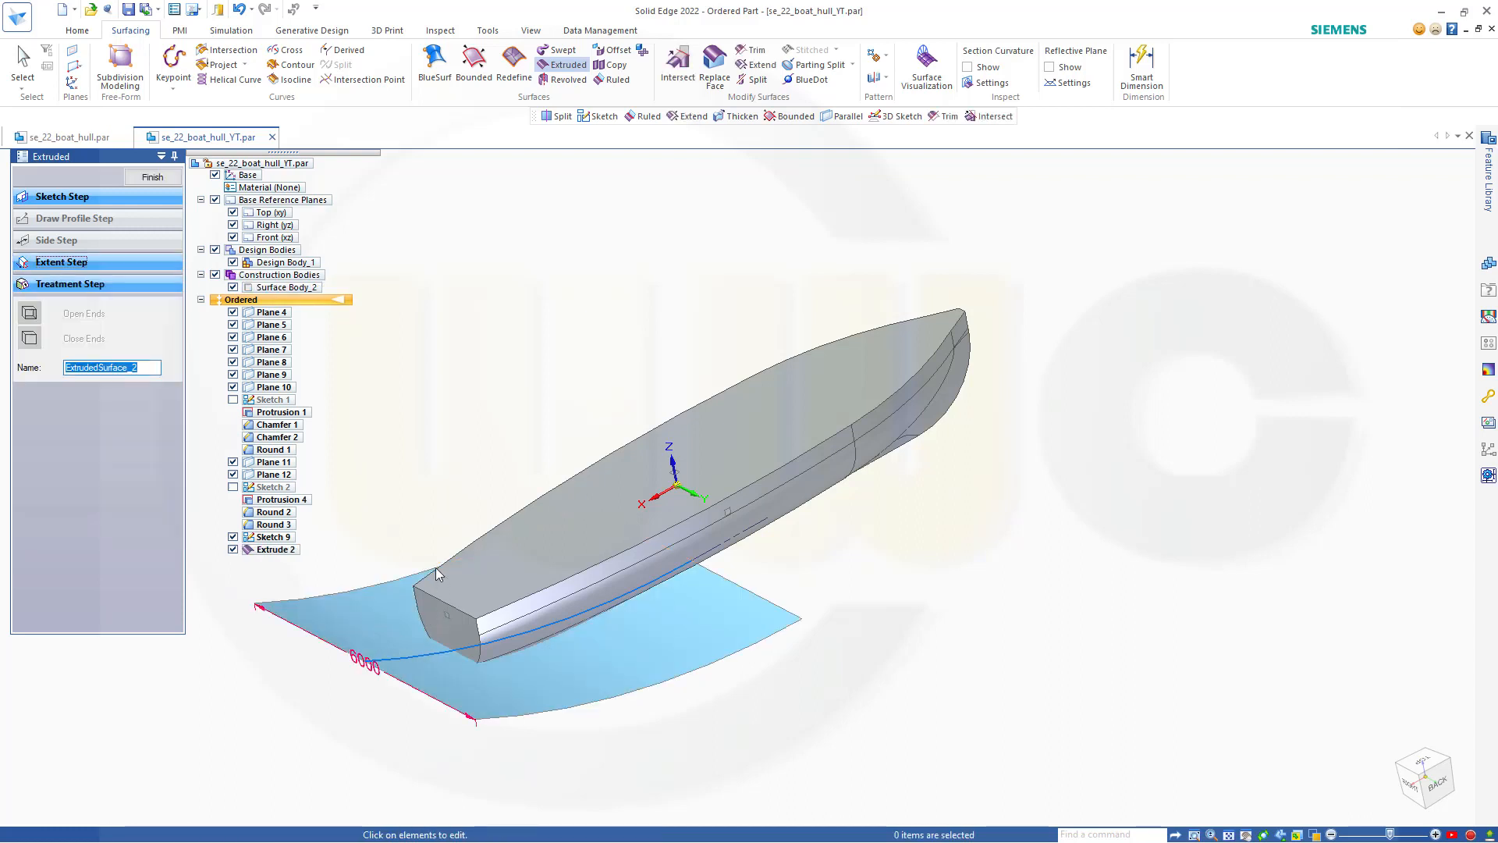
pyautogui.click(152, 177)
pyautogui.press('Escape')
pyautogui.moveTo(448, 444); pyautogui.dragTo(762, 445, button='middle')
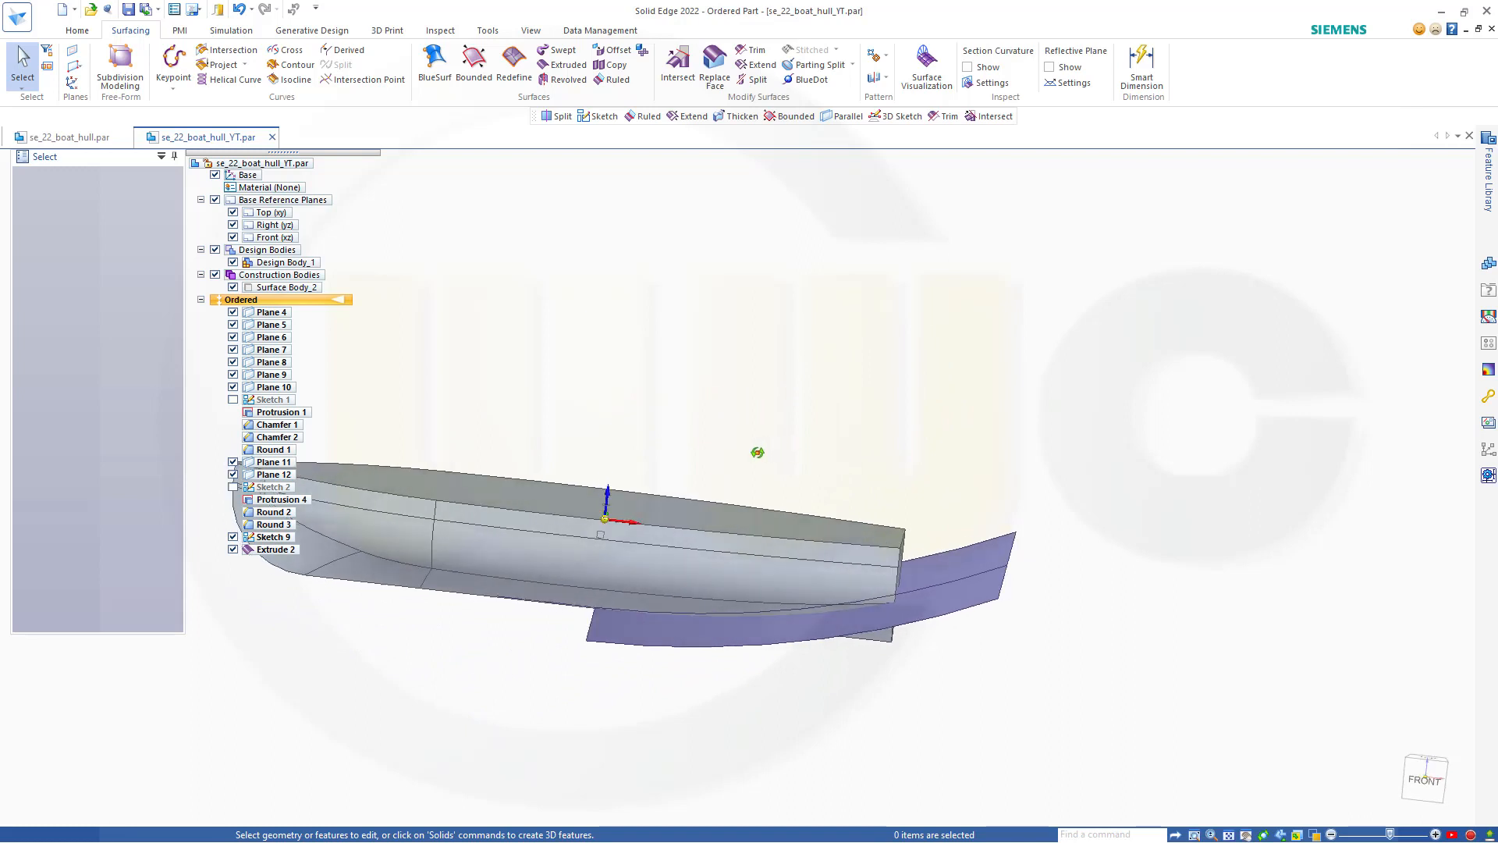
# Step: Split the hull body Design Body_1 using the curved extruded surface as the tool
pyautogui.click(77, 30)
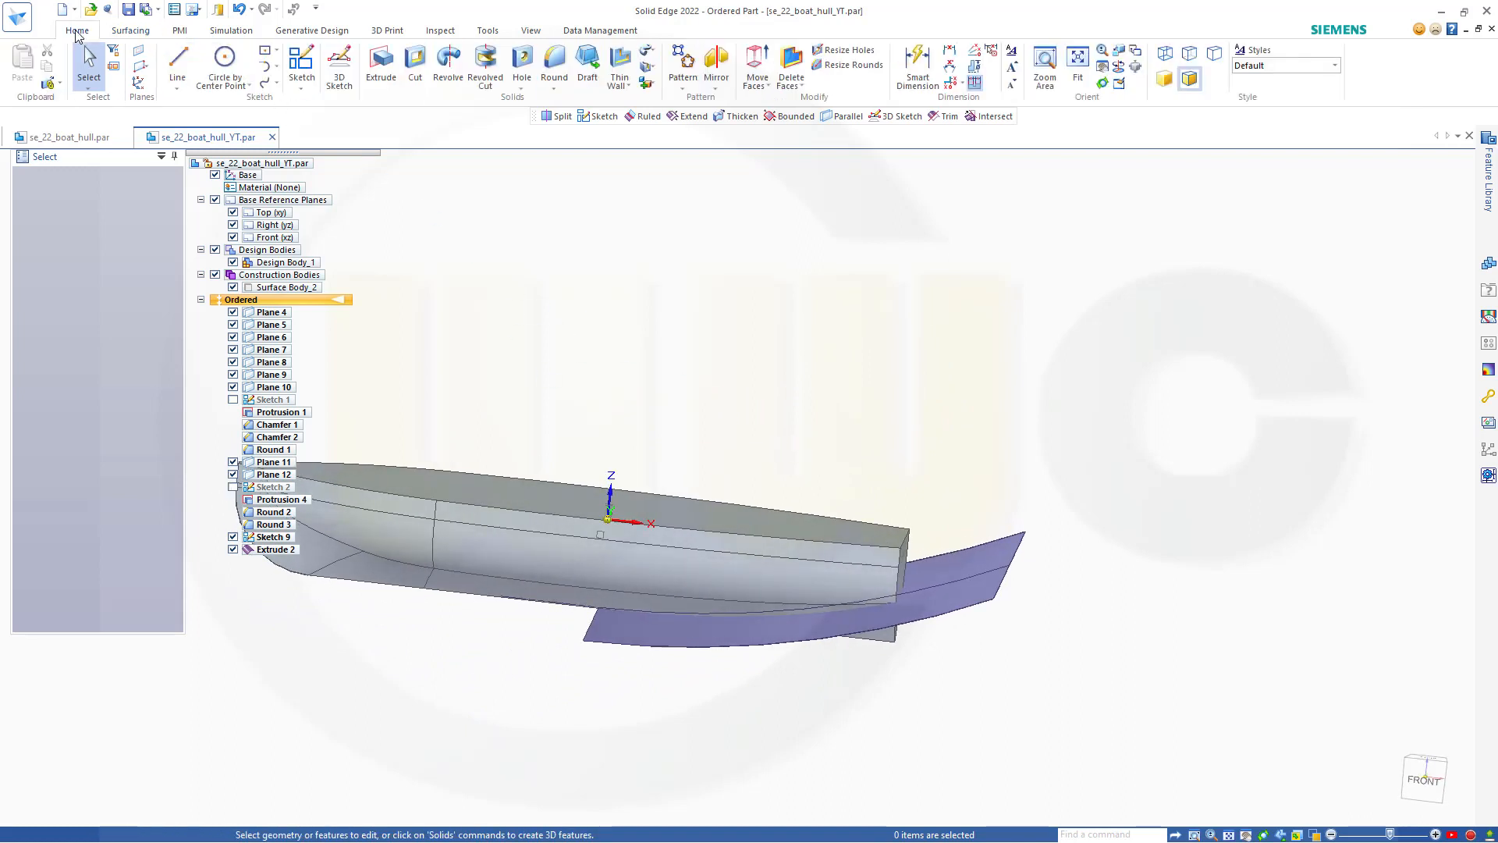
pyautogui.click(620, 81)
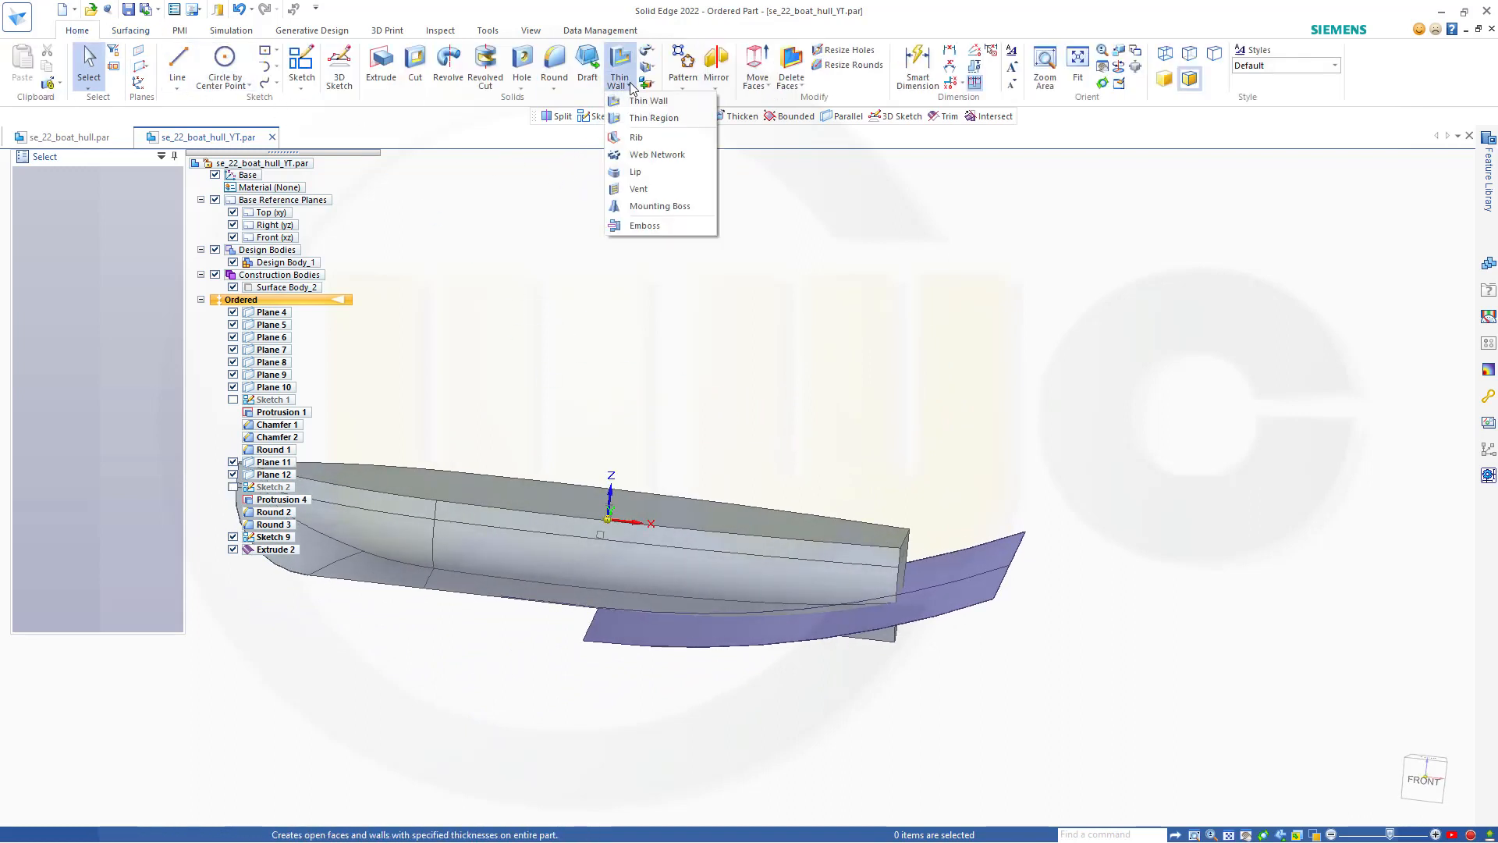
pyautogui.click(555, 178)
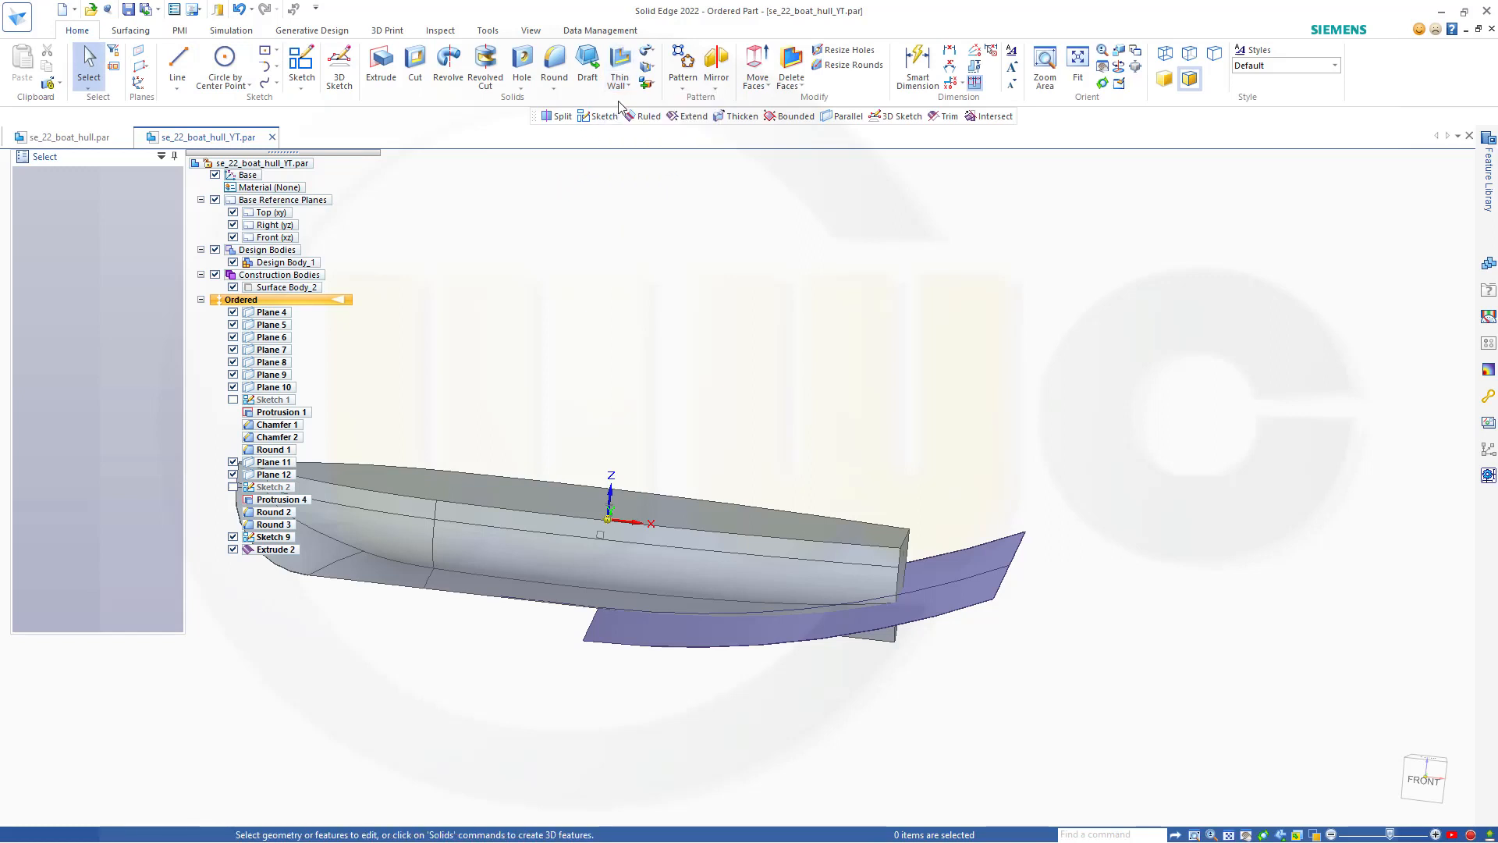
pyautogui.click(660, 92)
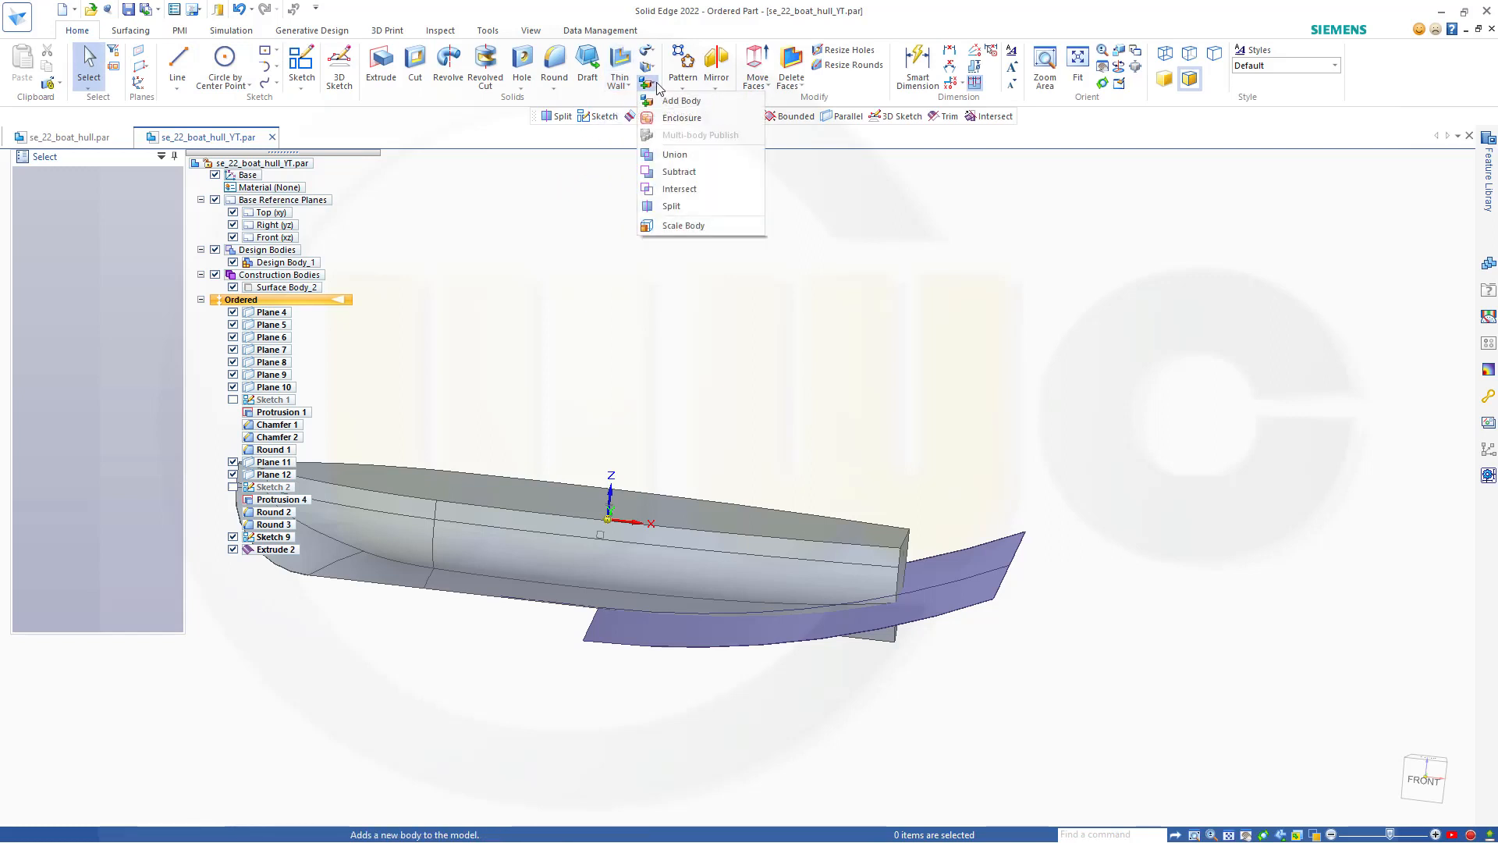
pyautogui.click(678, 209)
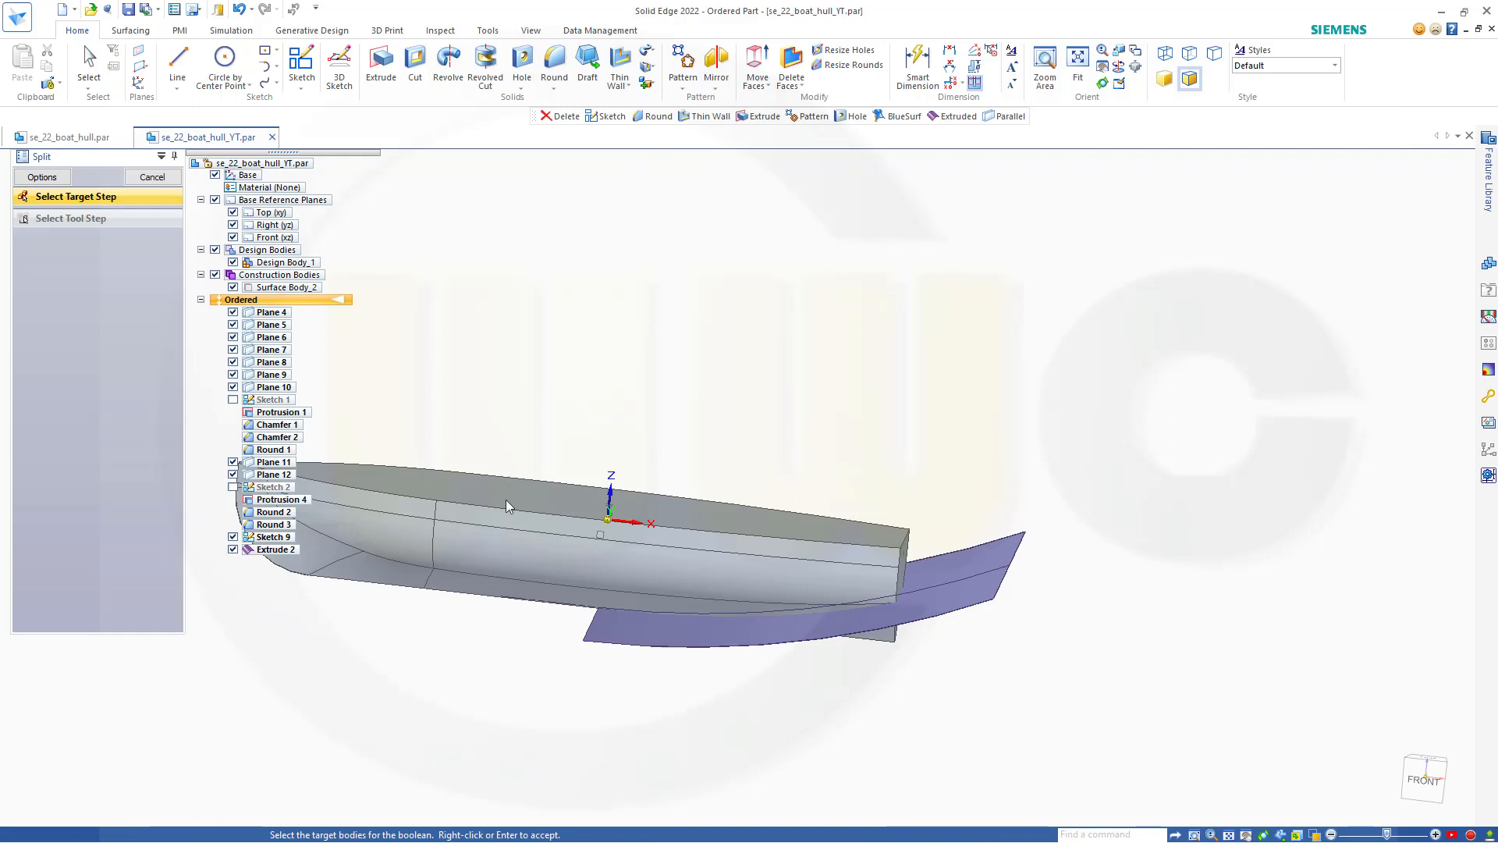
pyautogui.click(508, 536)
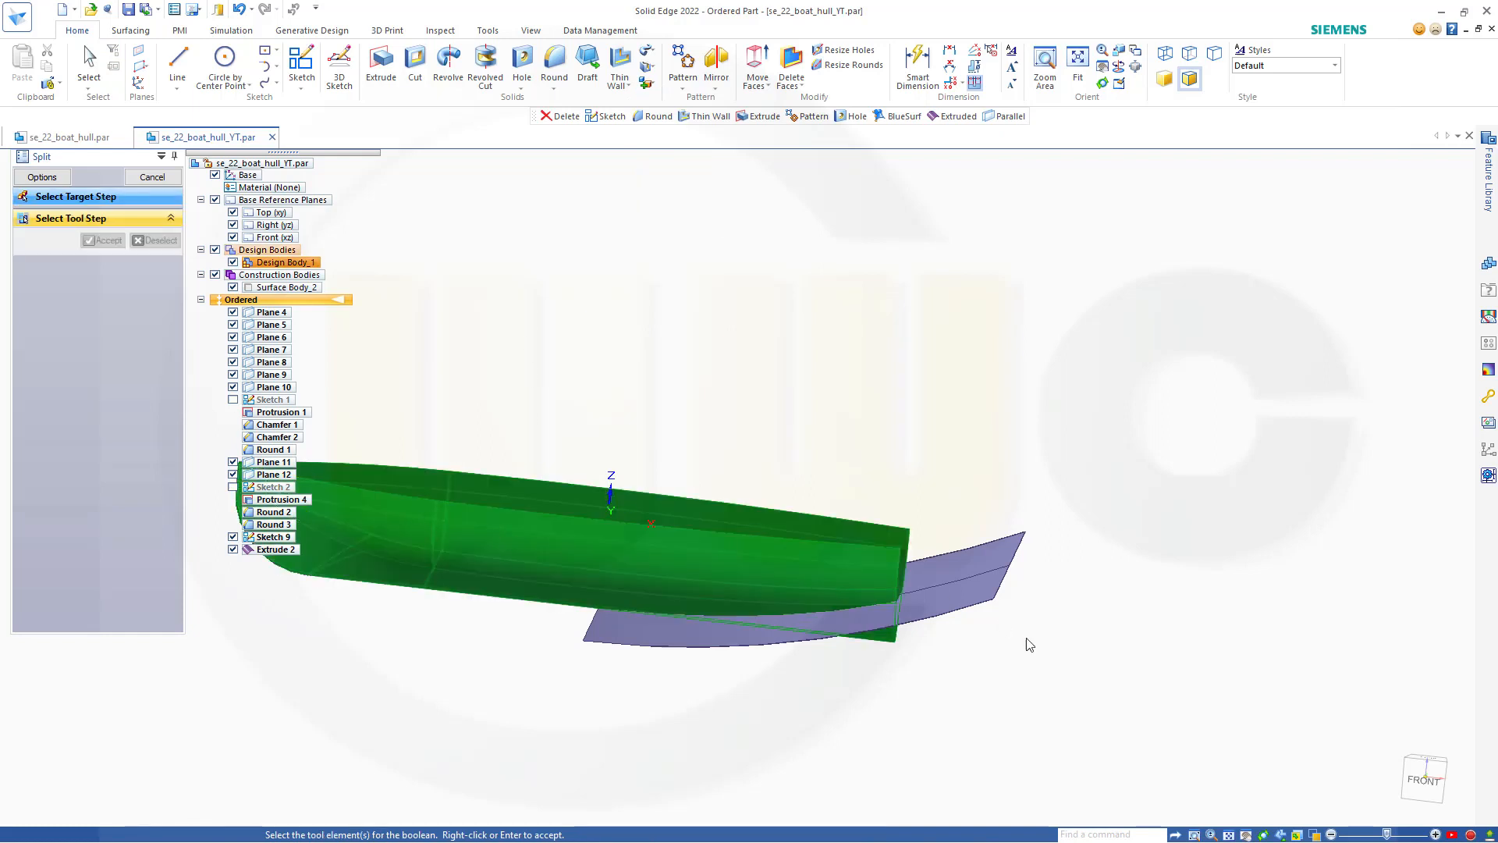
pyautogui.click(970, 607)
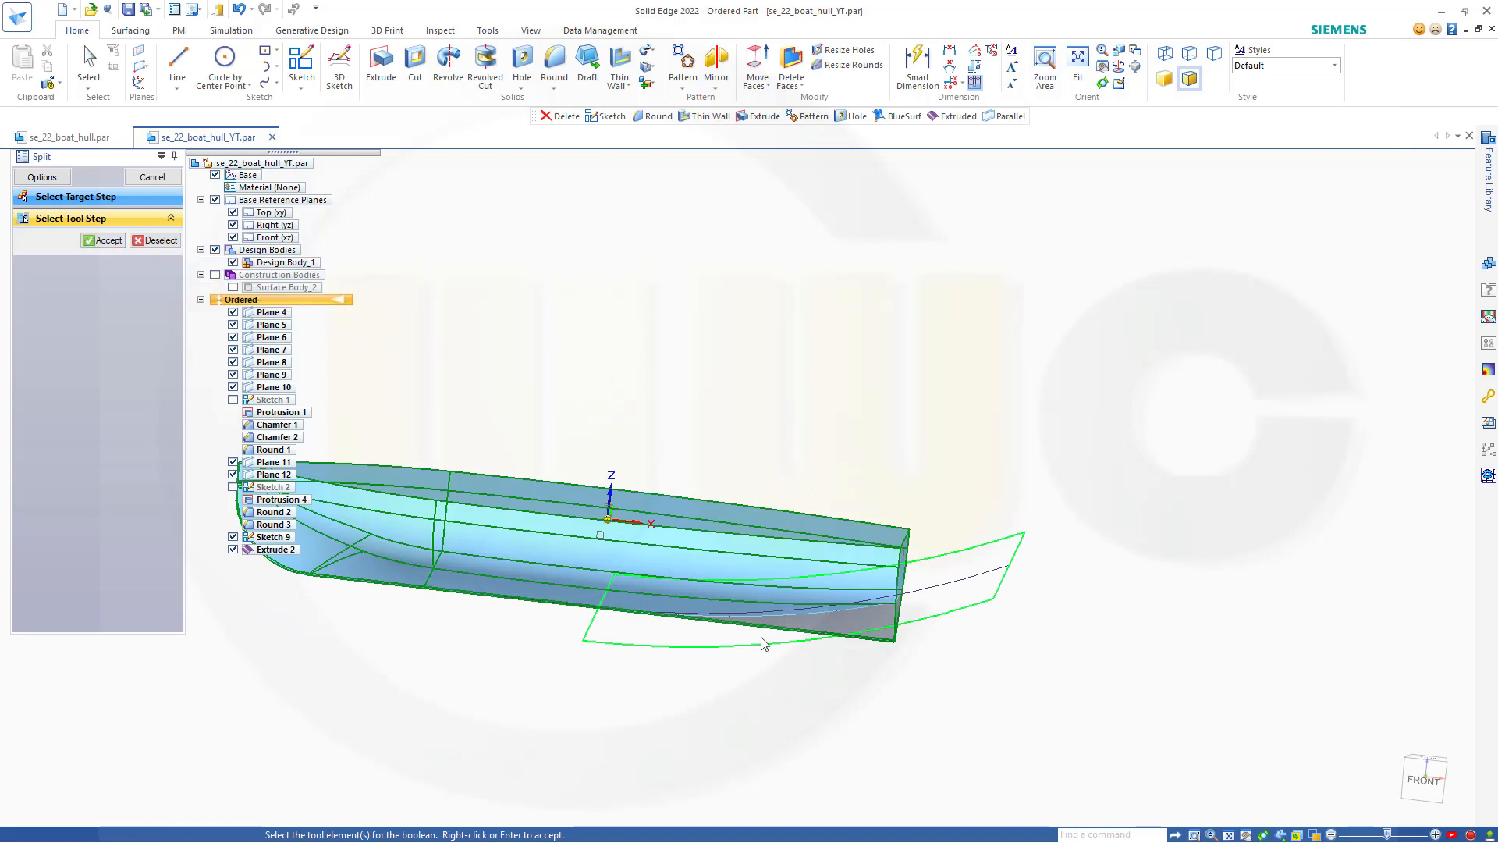
pyautogui.click(104, 240)
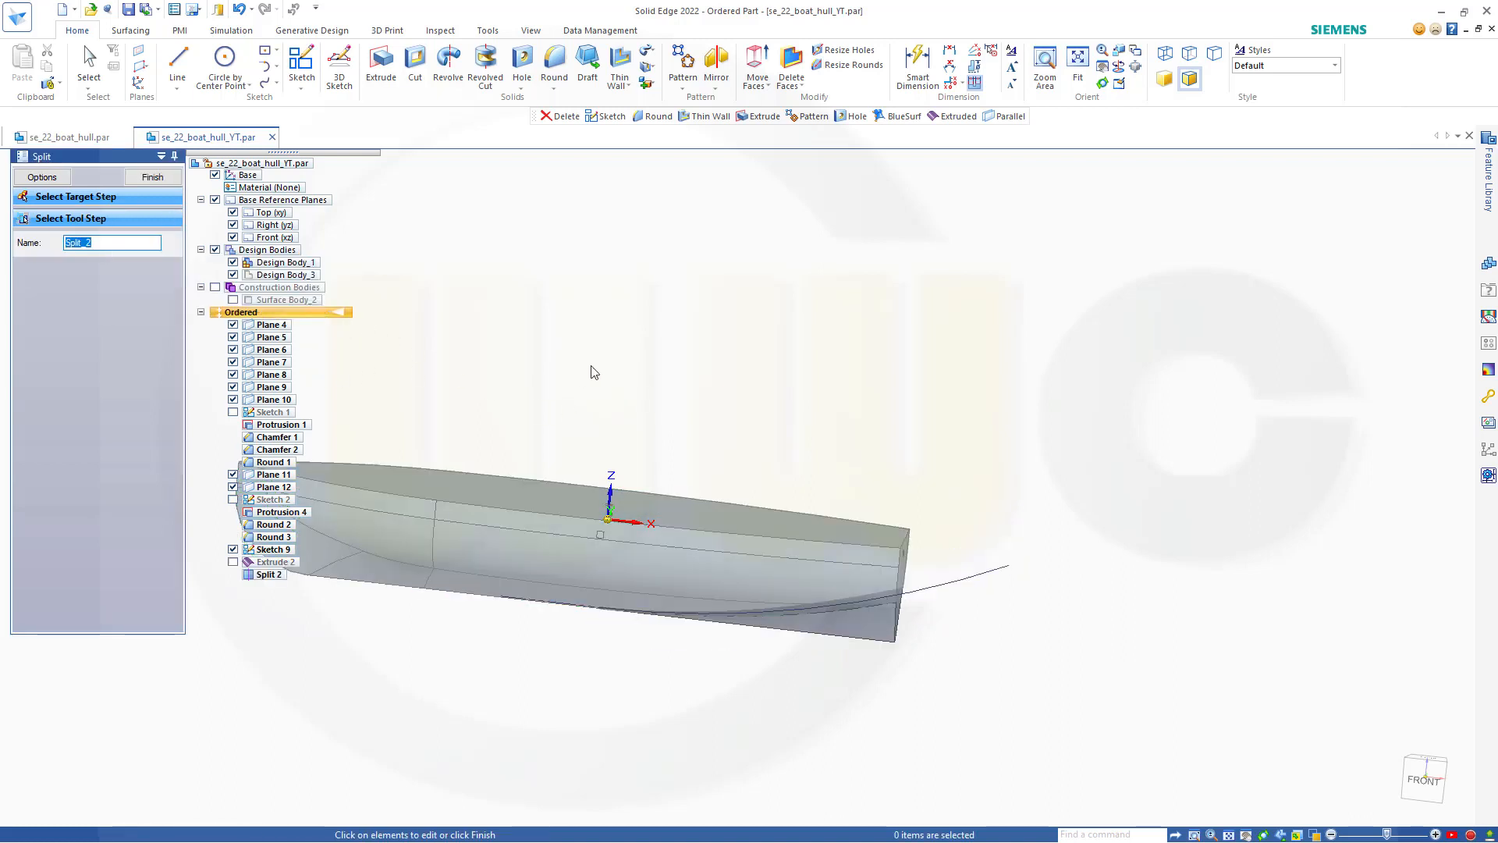
pyautogui.click(155, 177)
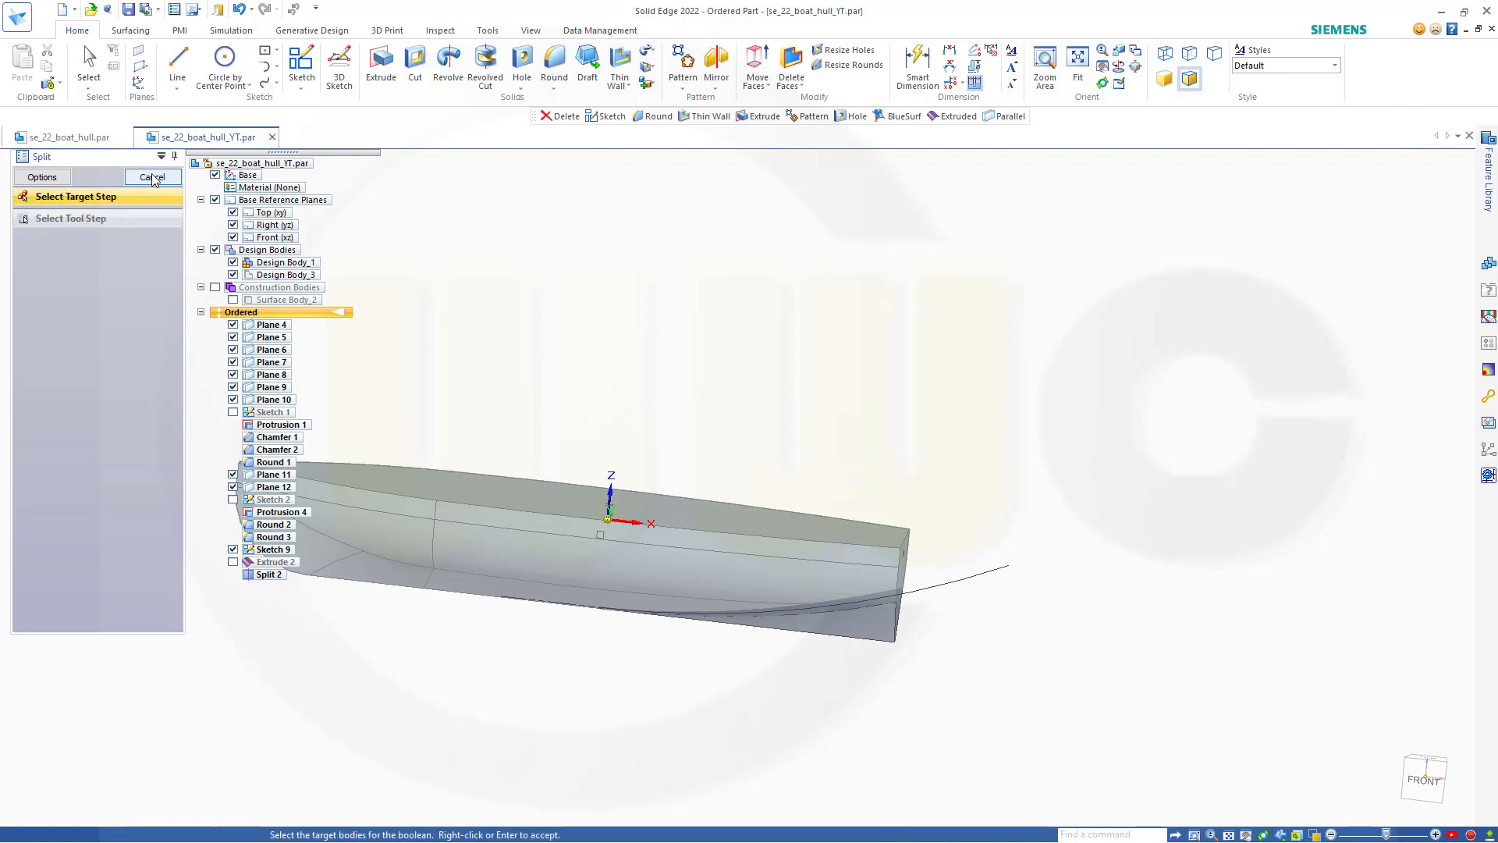
# Step: Toggle the visibility of Design Body_3 off and on, and hide Design Body_1
pyautogui.click(233, 275)
pyautogui.click(233, 275)
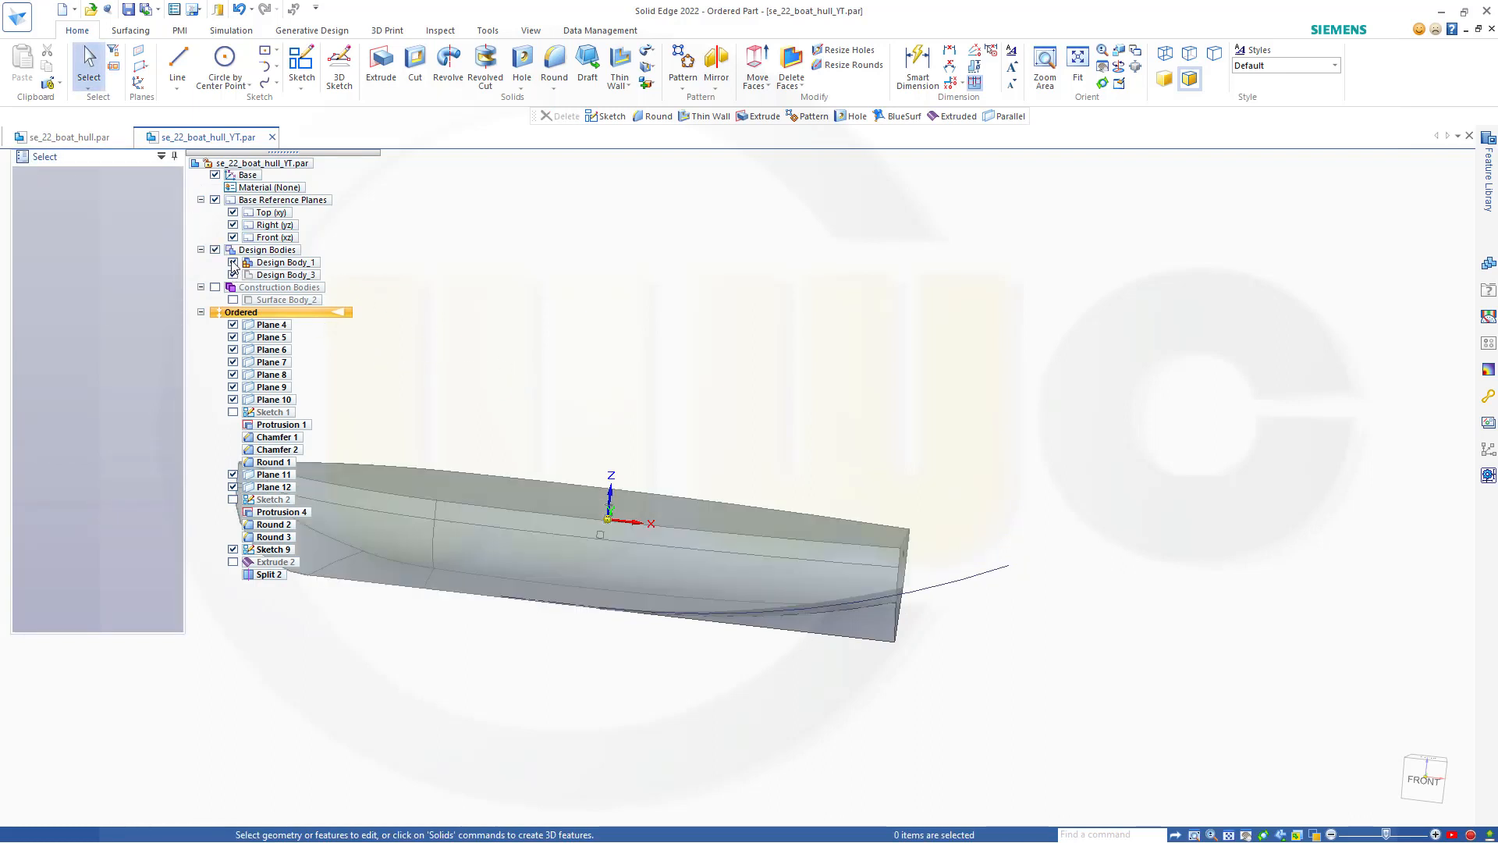
pyautogui.click(233, 262)
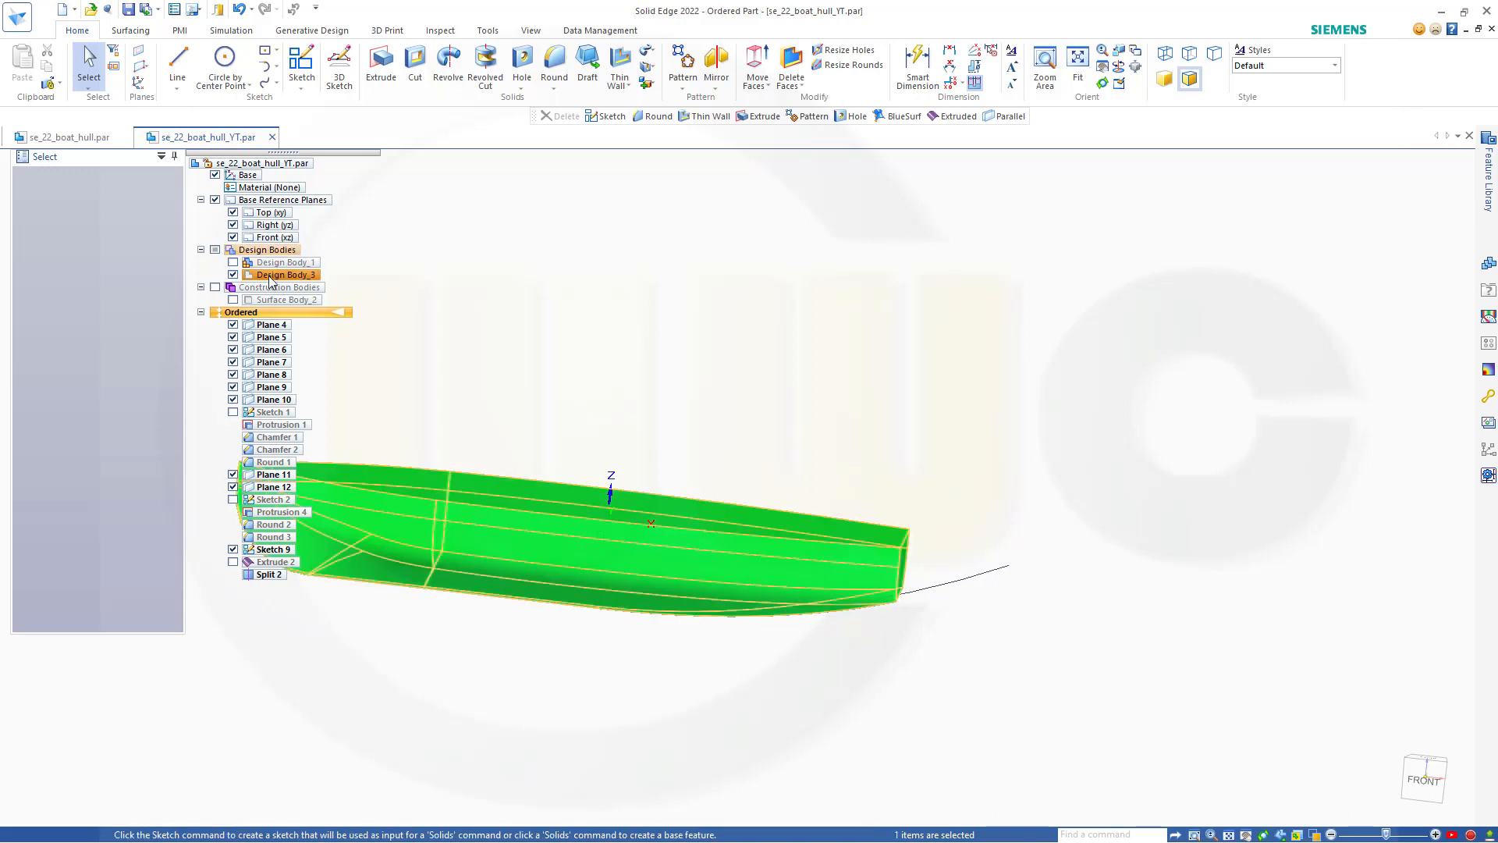
pyautogui.scroll(-3, 374, 479)
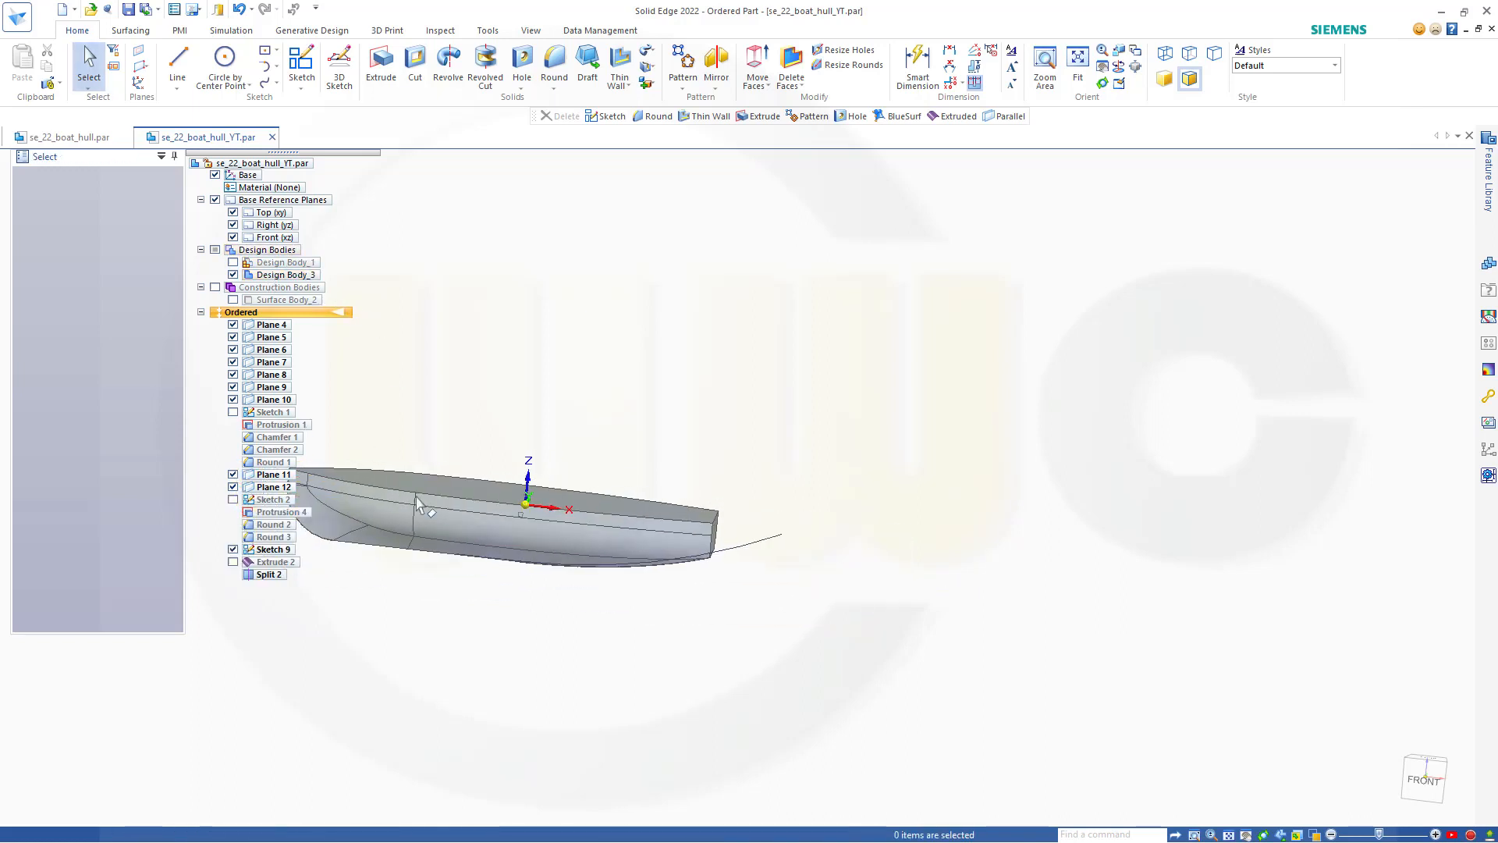
pyautogui.keyDown('shift'); pyautogui.moveTo(444, 491); pyautogui.dragTo(516, 466, button='middle'); pyautogui.keyUp('shift')
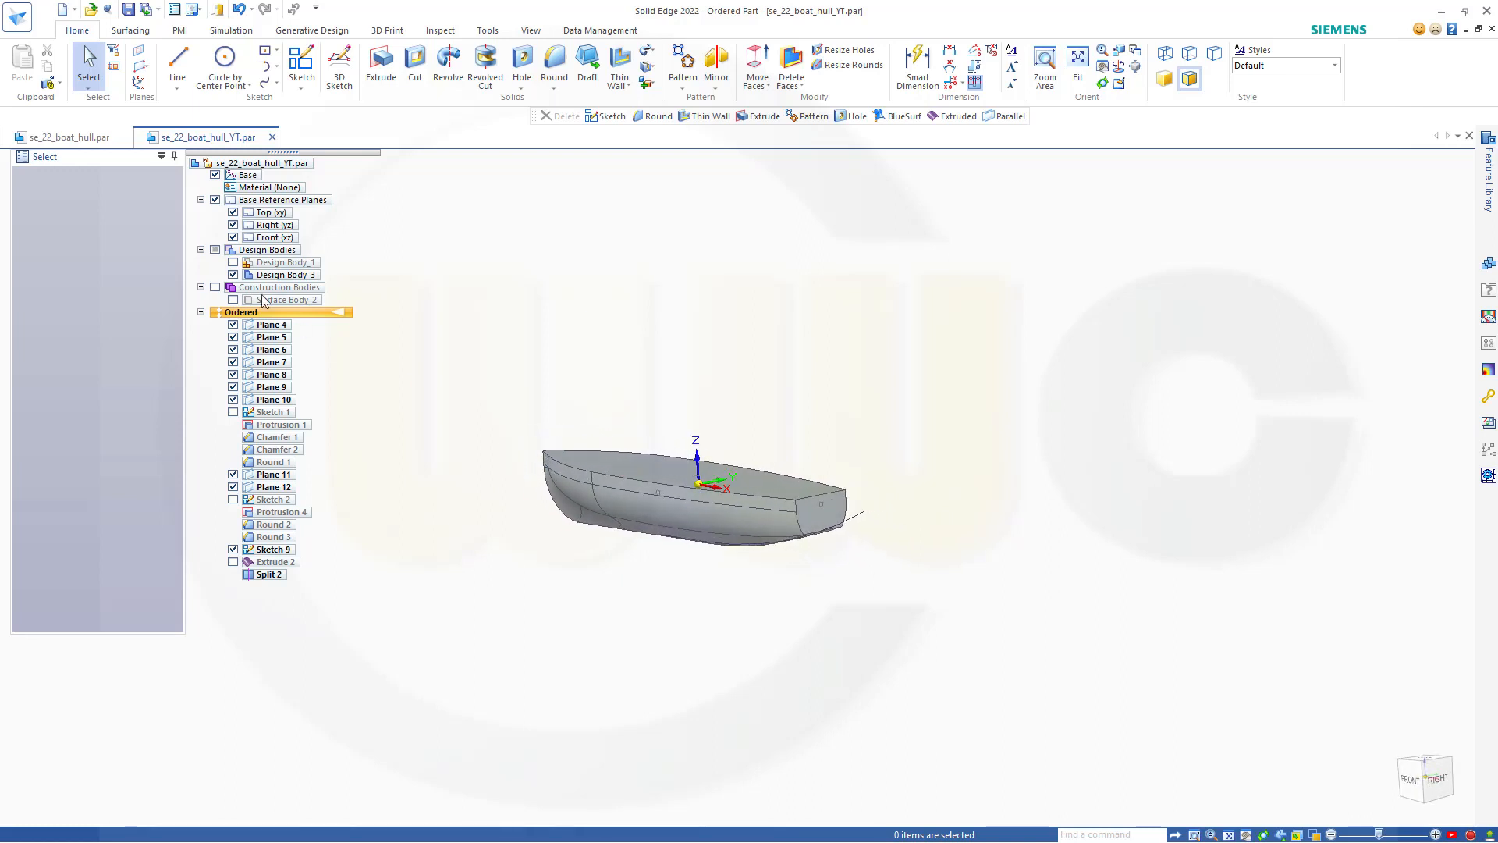
# Step: Start a sketch on the Right (yz) plane, hide Design Body_3, and leave the Line command
pyautogui.click(302, 66)
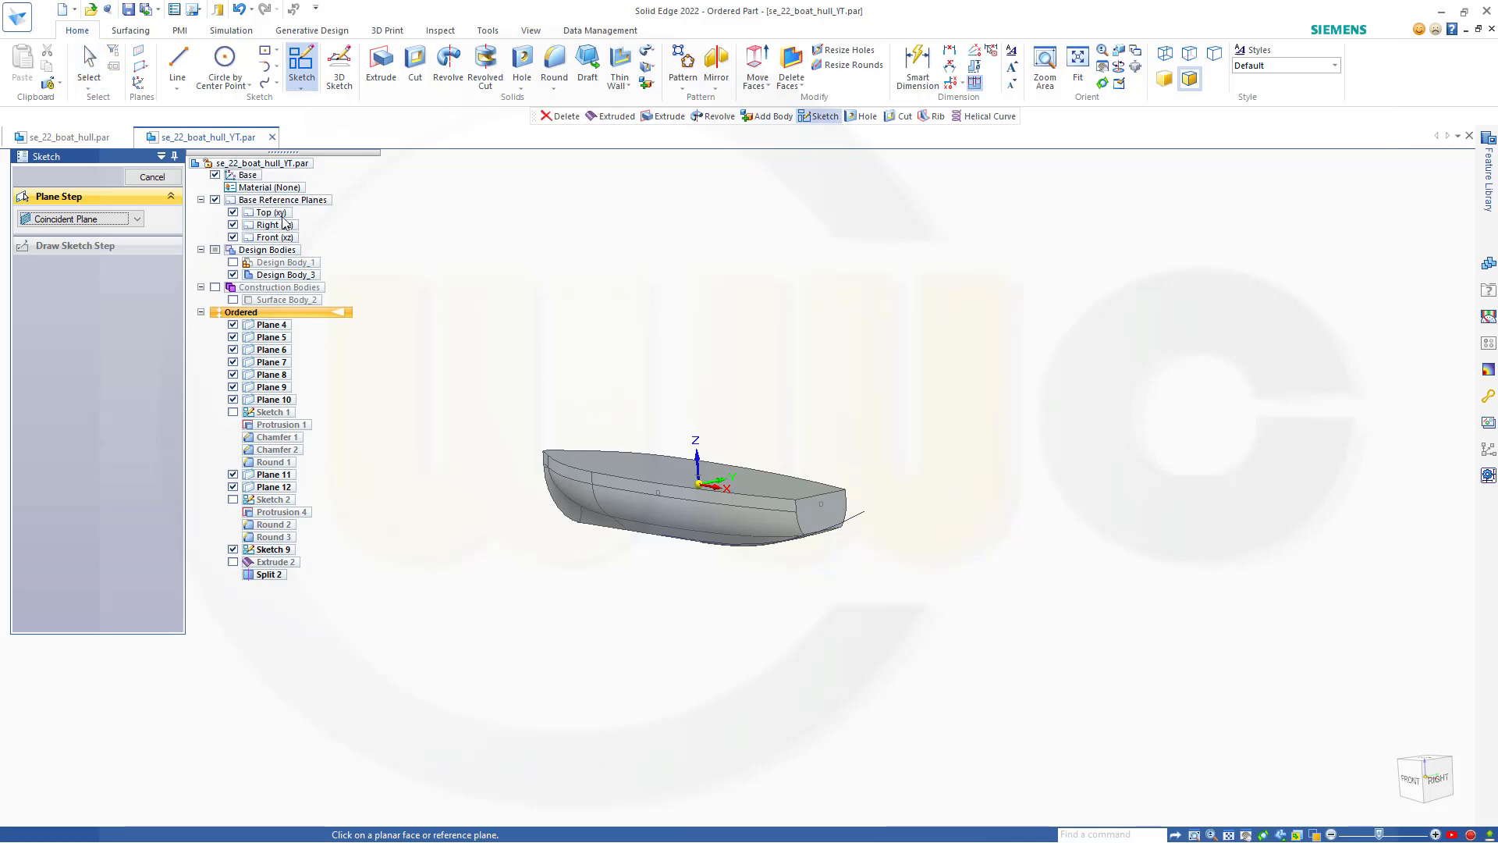
pyautogui.click(269, 225)
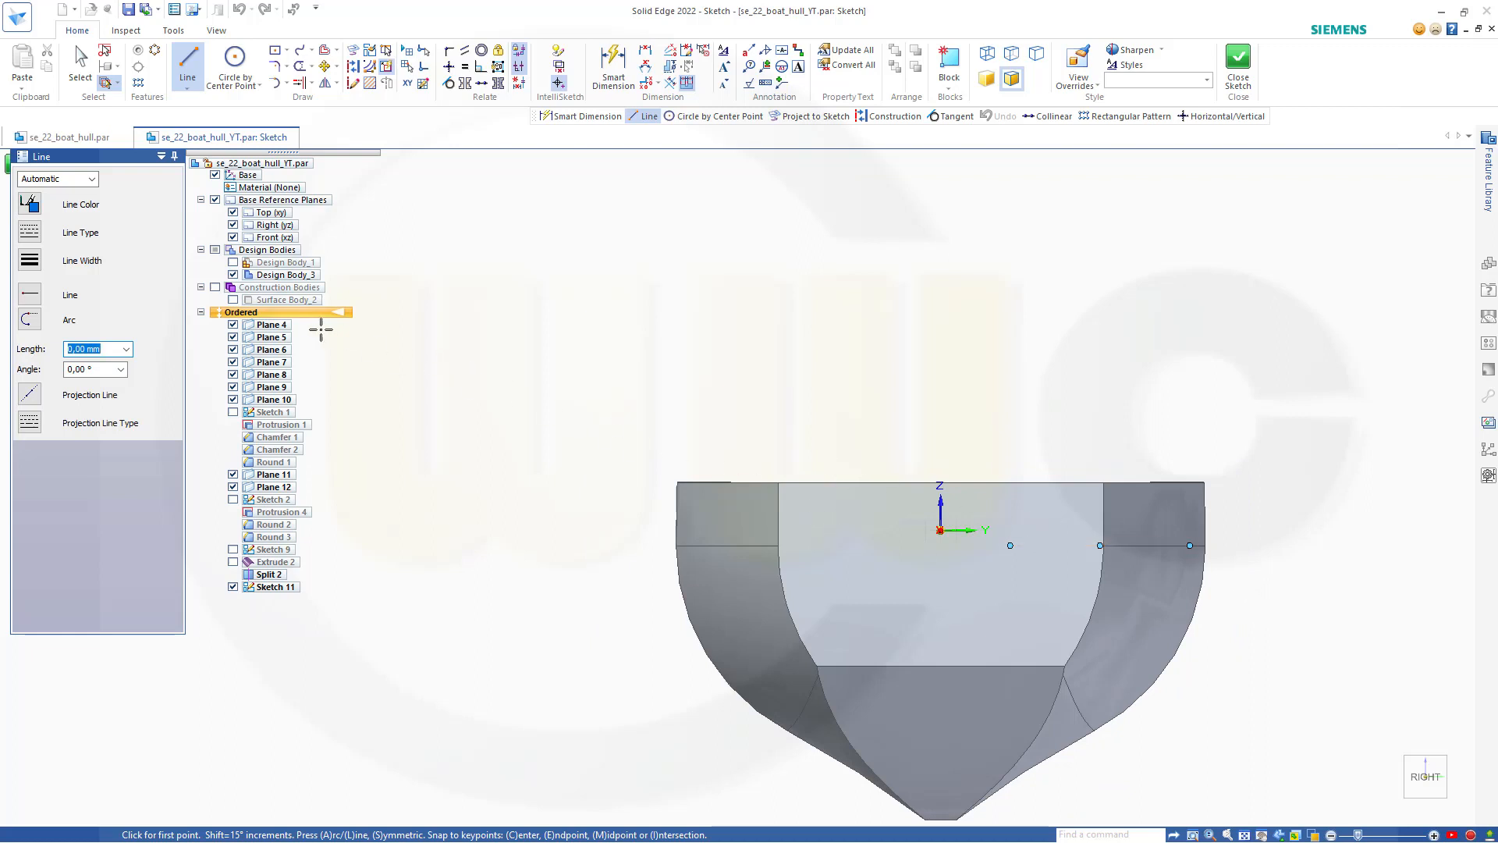
pyautogui.click(233, 276)
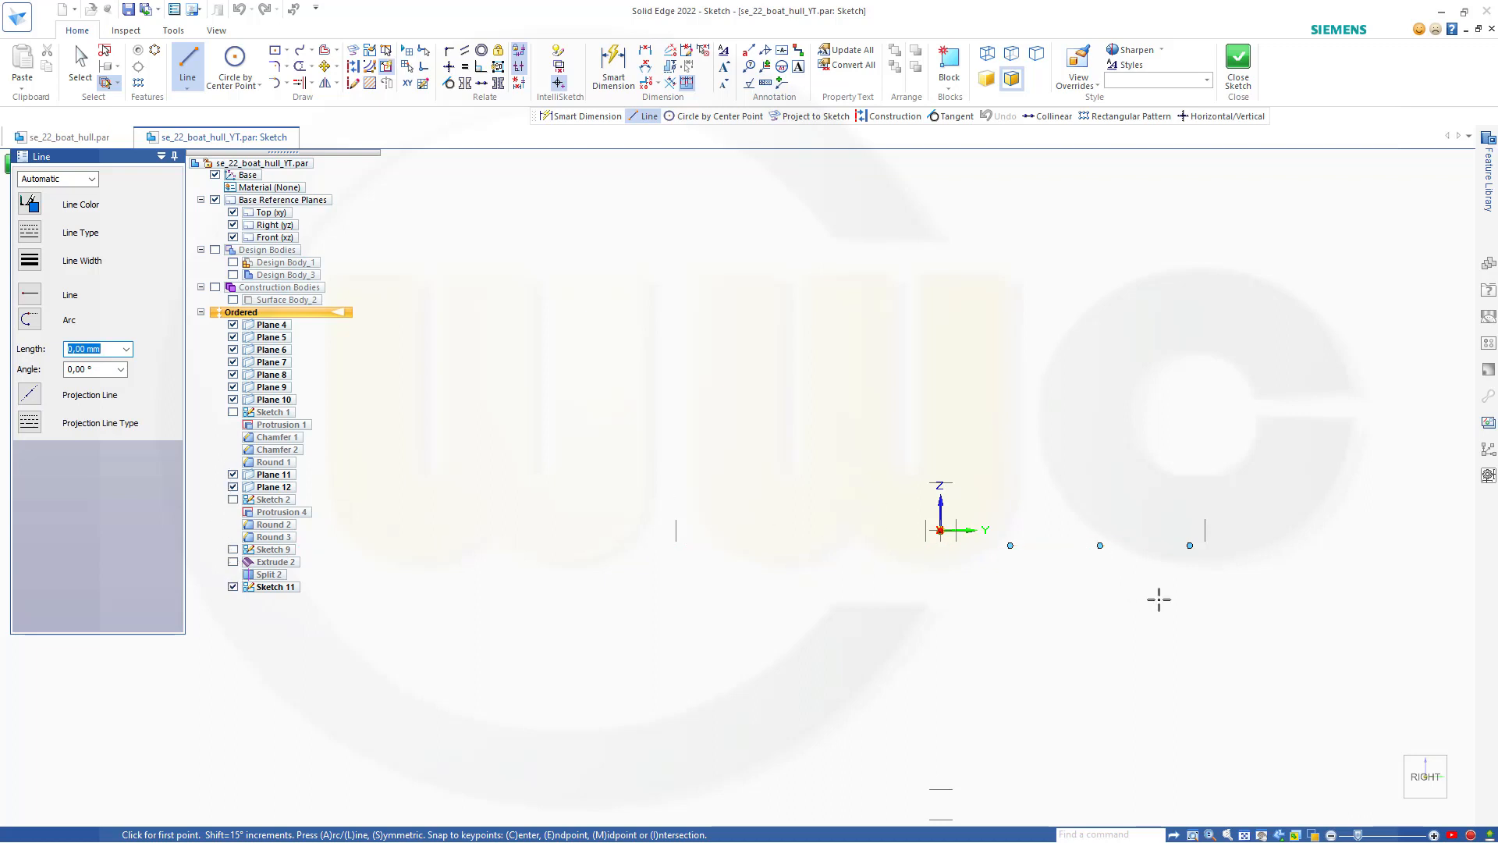
pyautogui.scroll(-1, 1280, 588)
pyautogui.scroll(2, 1271, 585)
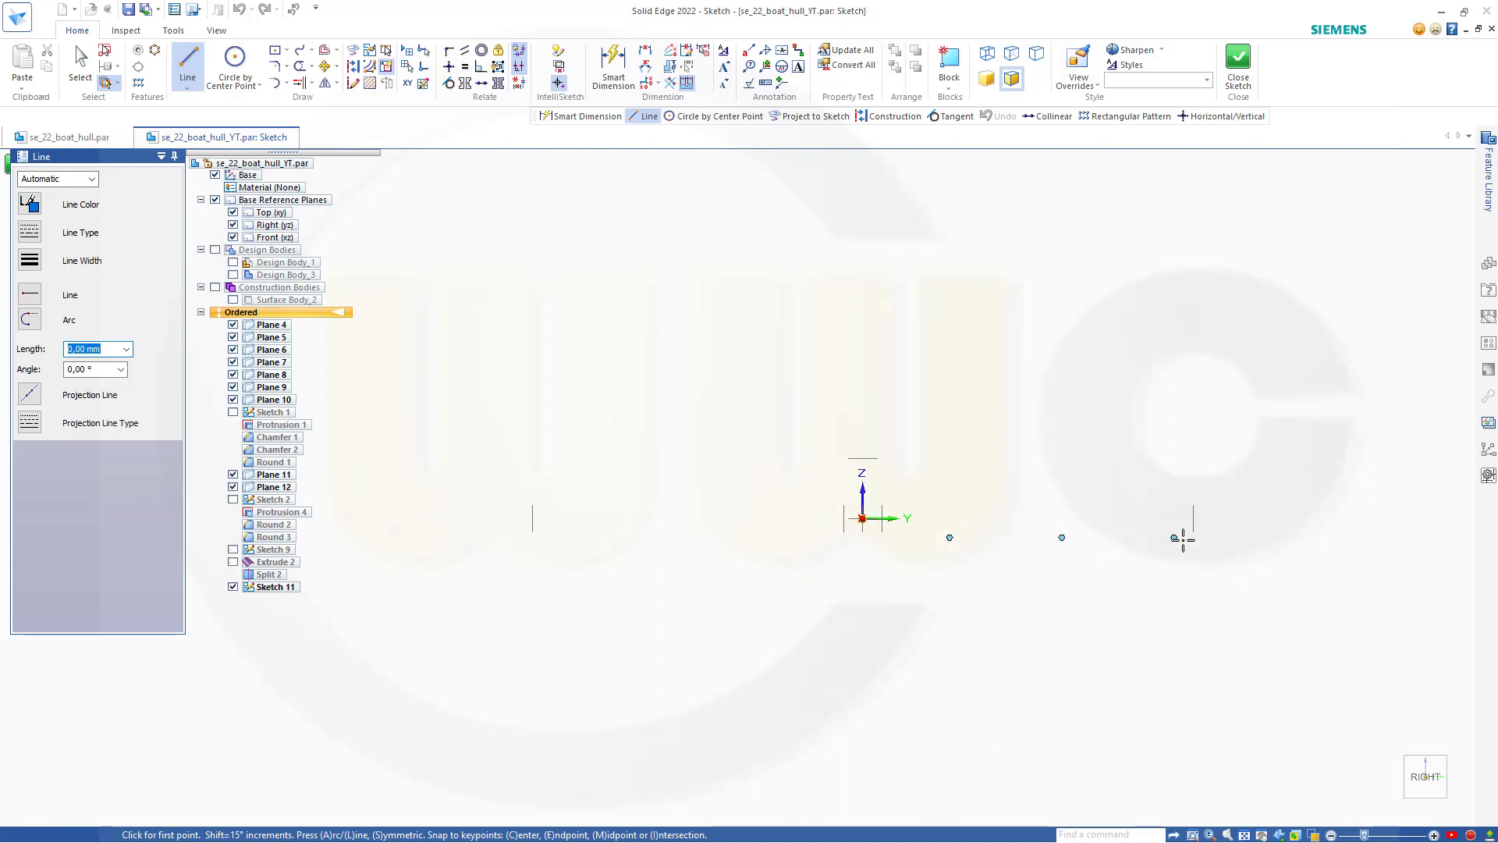
pyautogui.press('Escape')
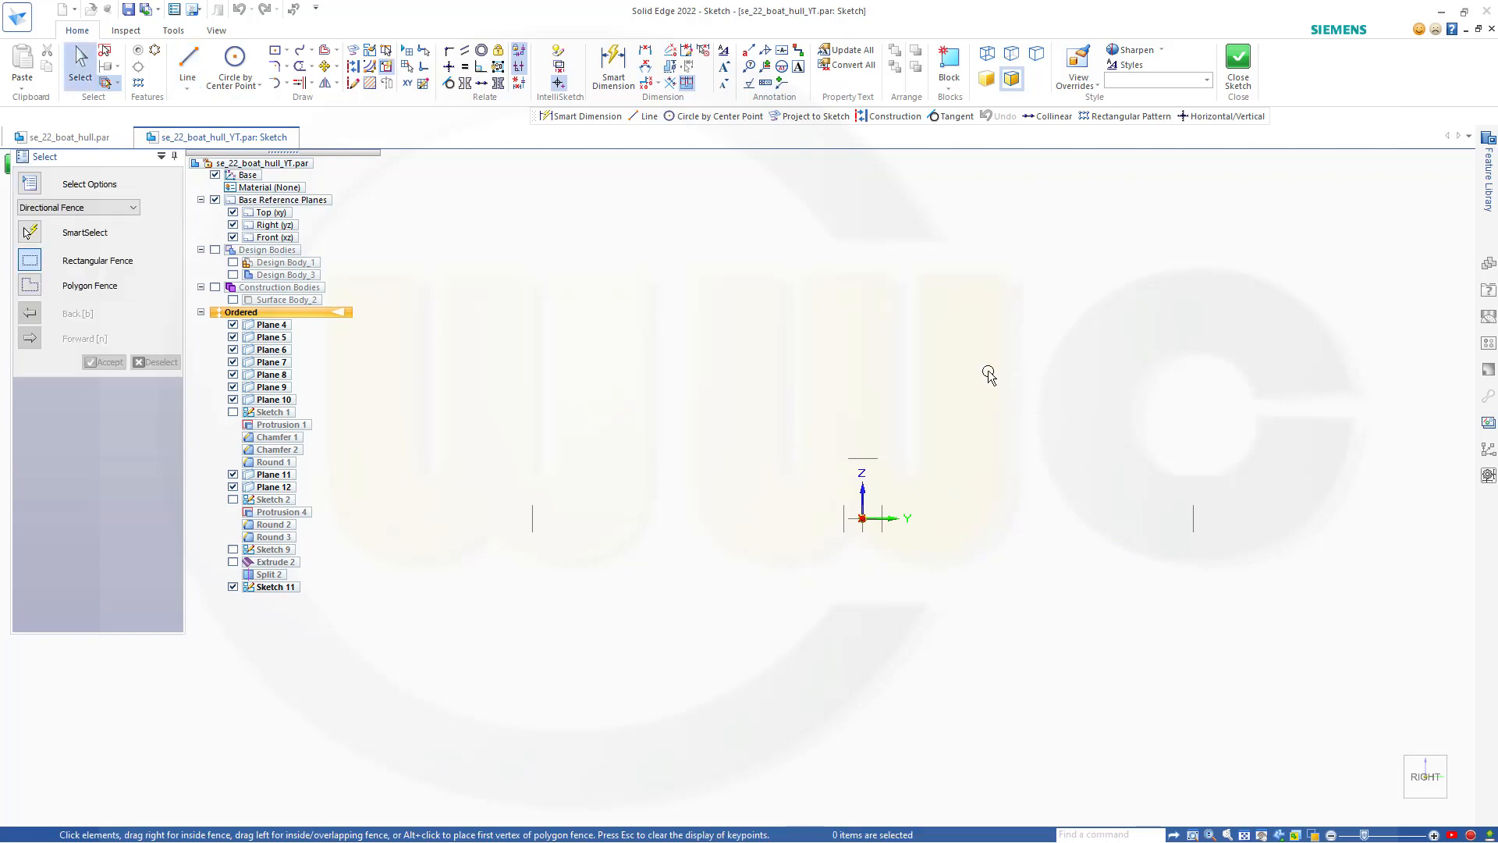
# Step: Sketch a circle by center point, about 1080 mm in diameter, below the origin on its positive Y side
pyautogui.click(235, 61)
pyautogui.click(1160, 577)
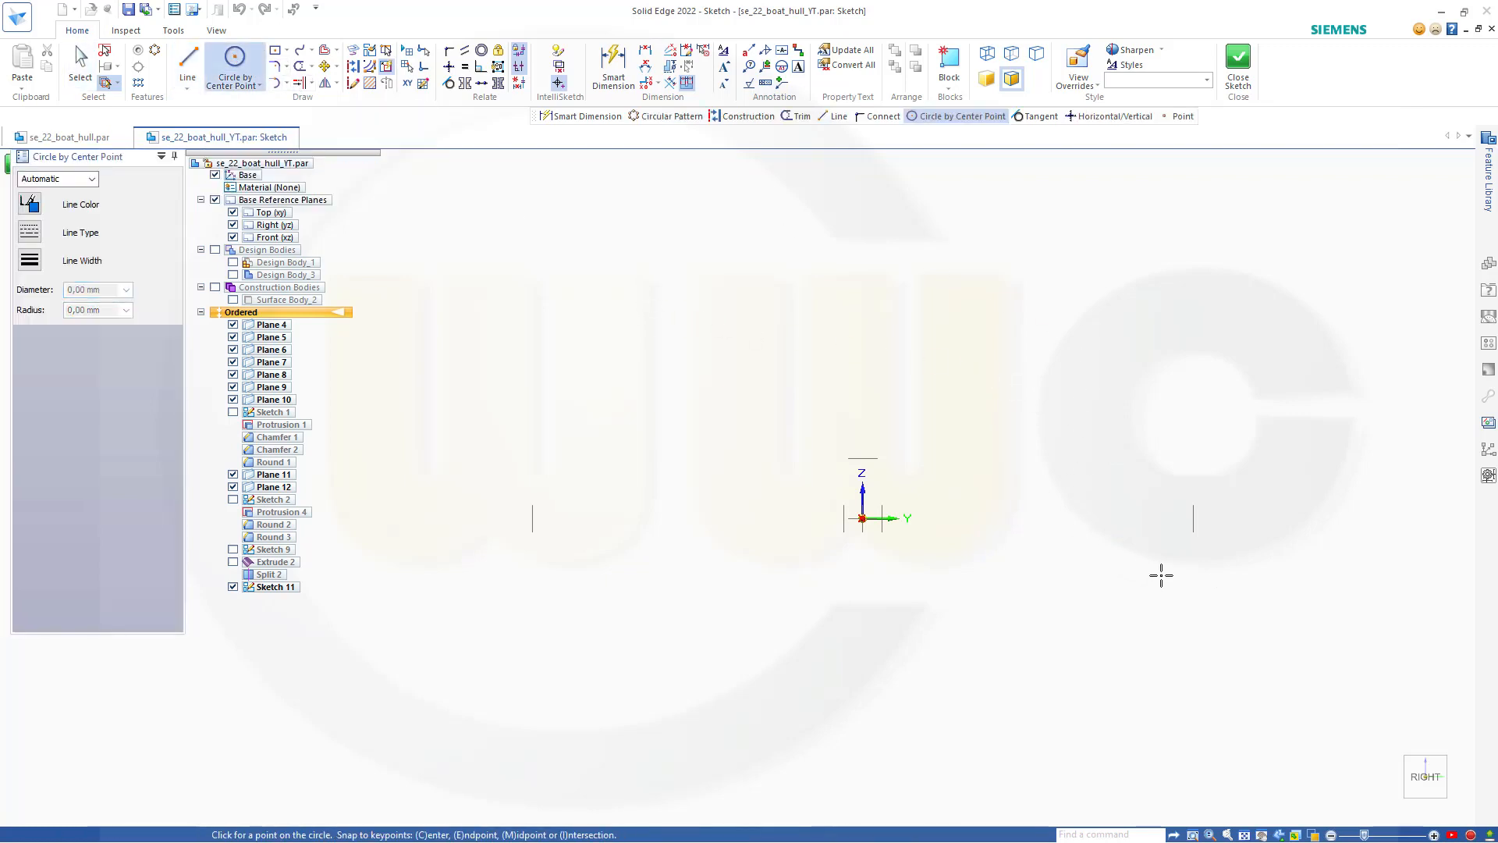
pyautogui.click(1161, 448)
# Step: Dimension the circle's diameter and set it to 2*5790 mm
pyautogui.press('d')
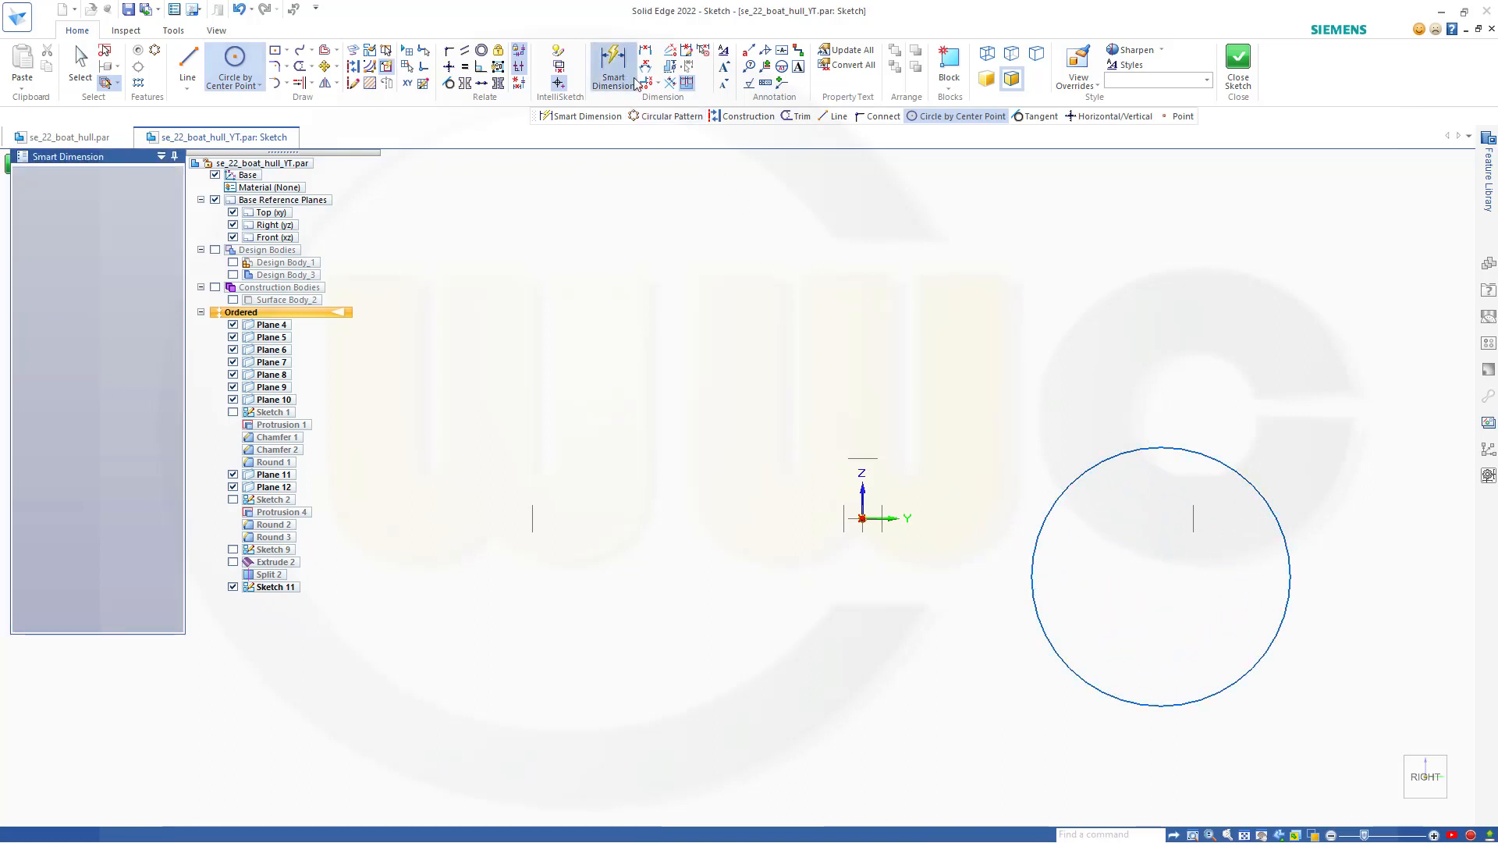
pyautogui.click(1198, 451)
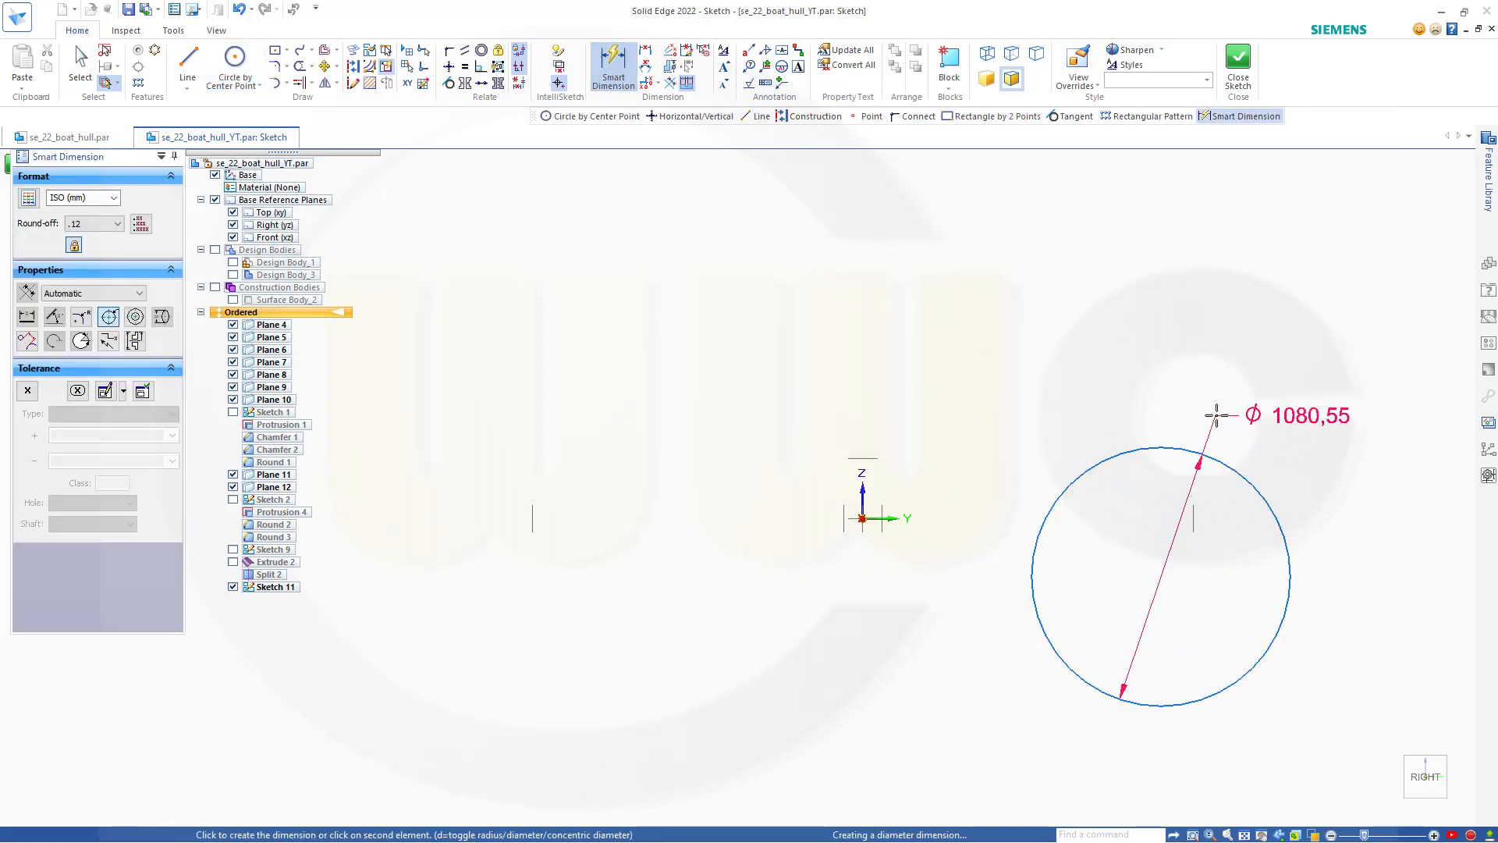
pyautogui.click(1217, 412)
pyautogui.write('2*57')
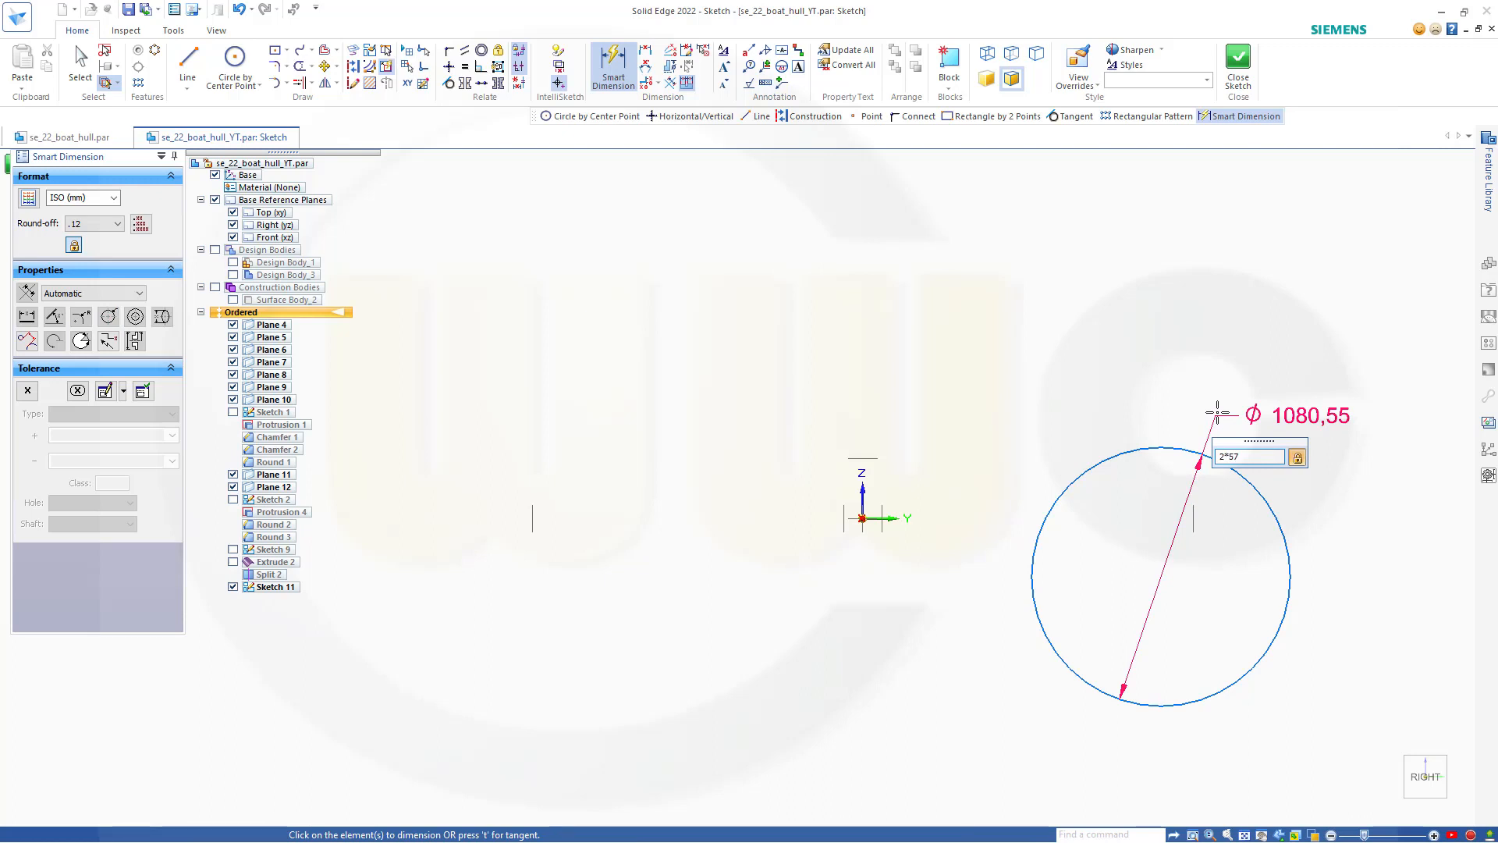
pyautogui.write('90')
pyautogui.press('Return')
pyautogui.scroll(-2, 849, 476)
pyautogui.press('Escape')
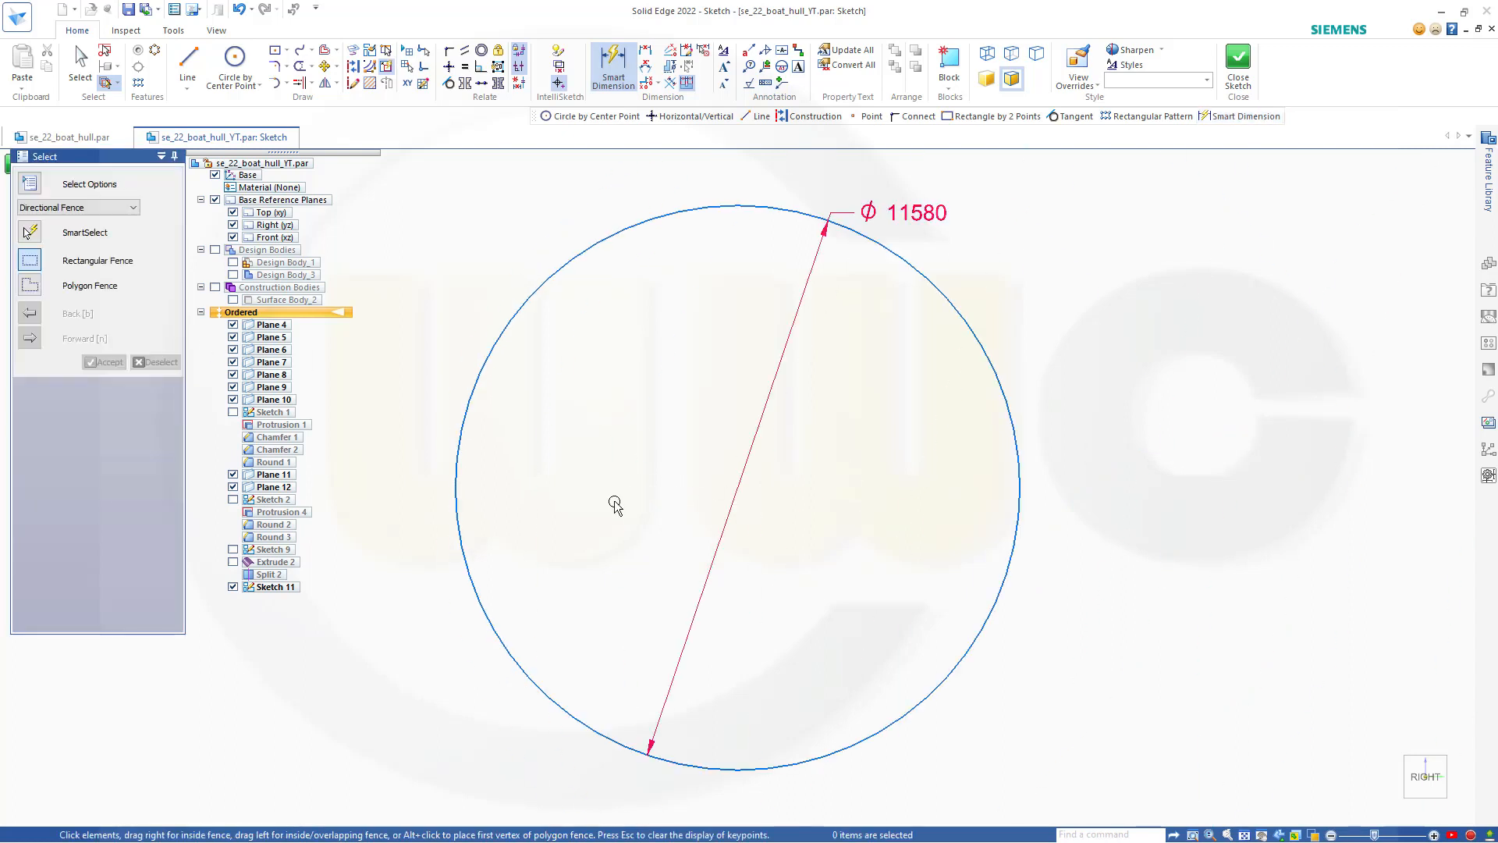
# Step: Project the short horizontal reference line just above the origin into the sketch, without offset
pyautogui.scroll(-5, 616, 508)
pyautogui.scroll(-2, 341, 486)
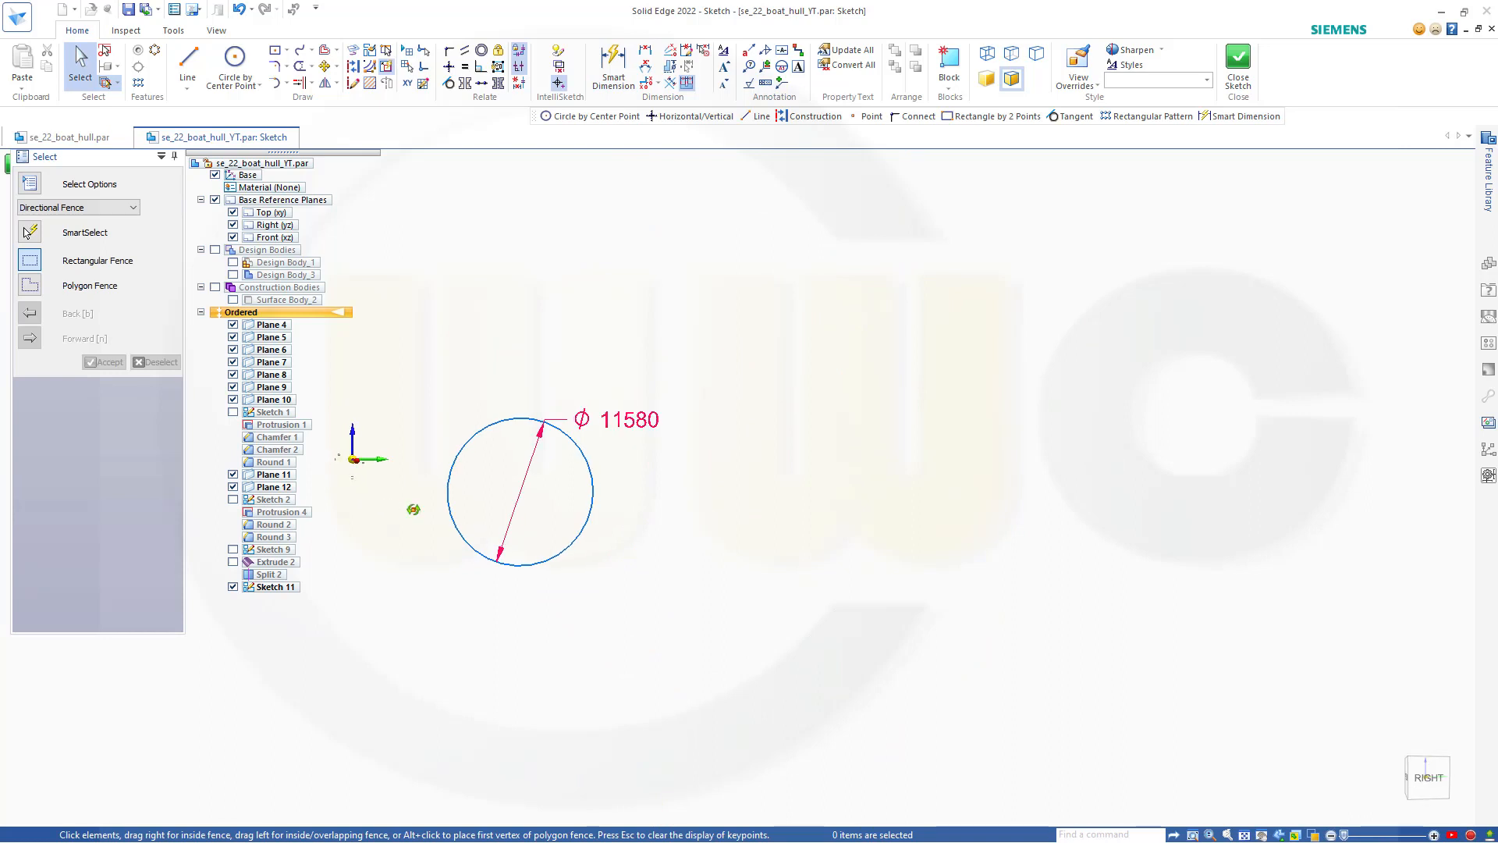
pyautogui.moveTo(358, 502); pyautogui.dragTo(655, 517, button='middle')
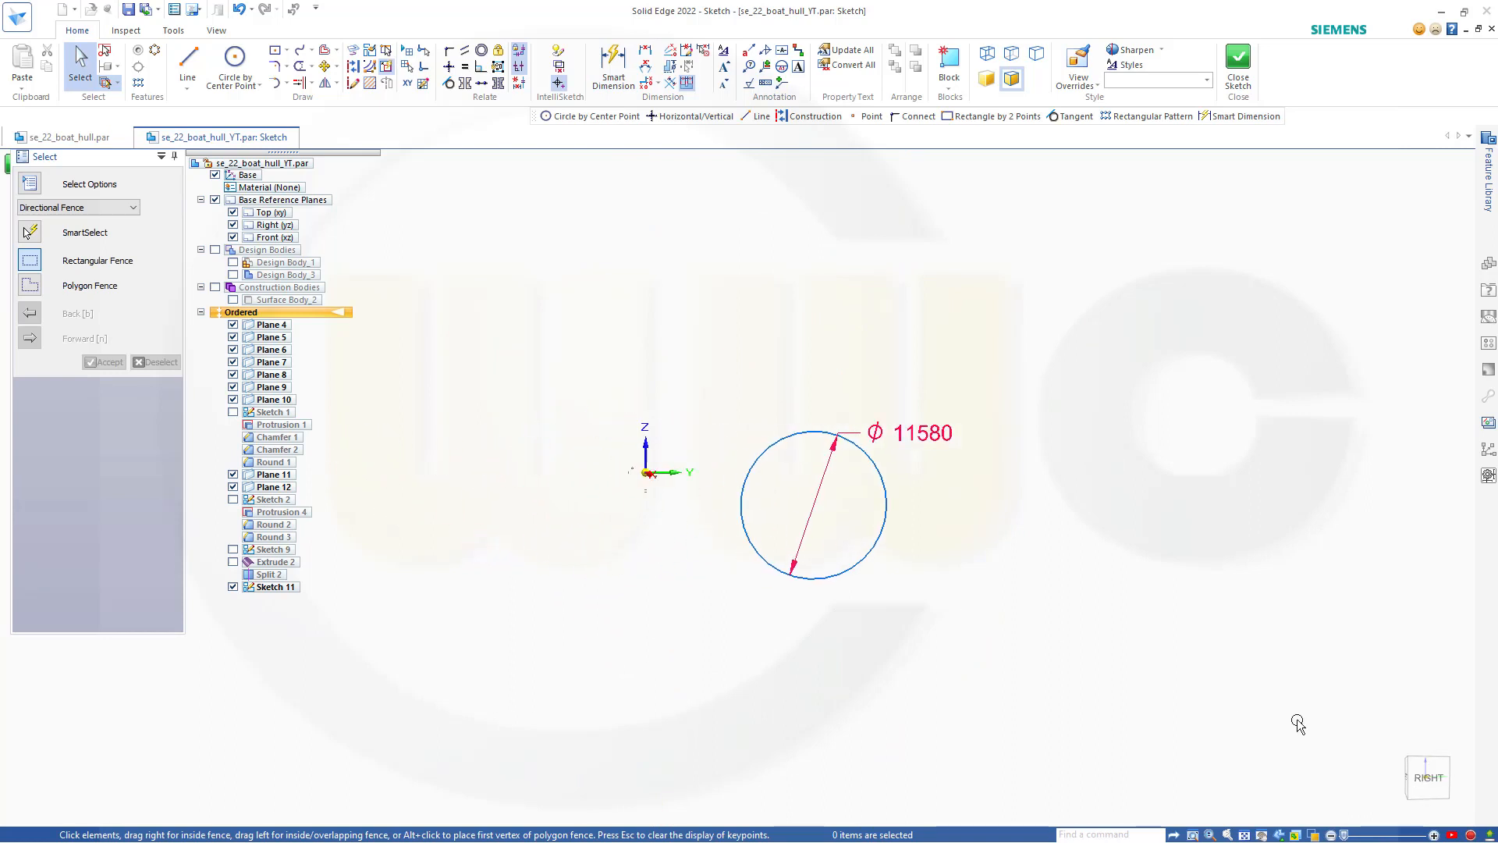
pyautogui.click(1428, 777)
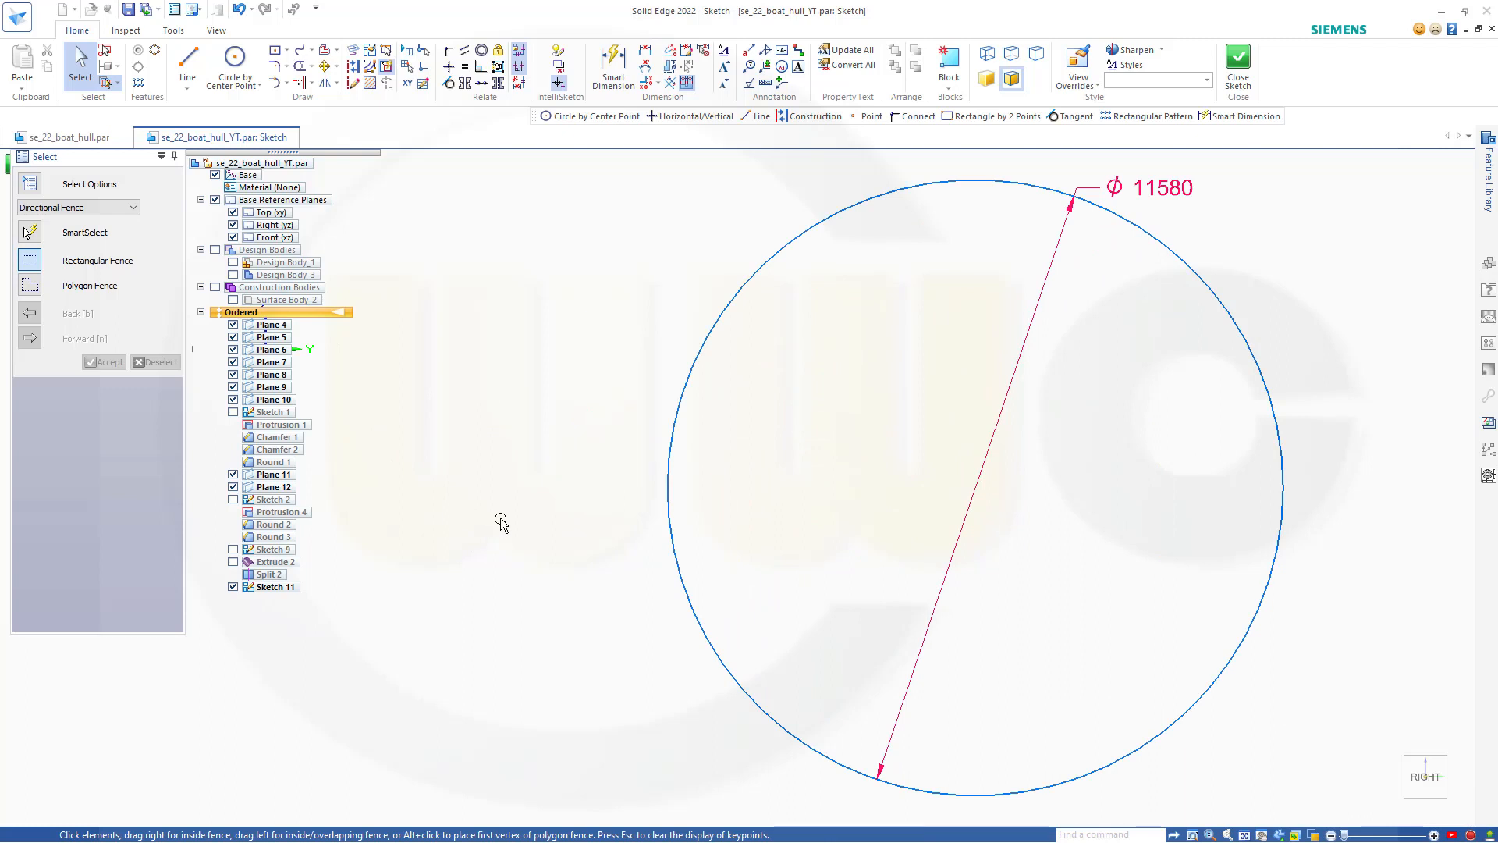
pyautogui.scroll(-3, 519, 521)
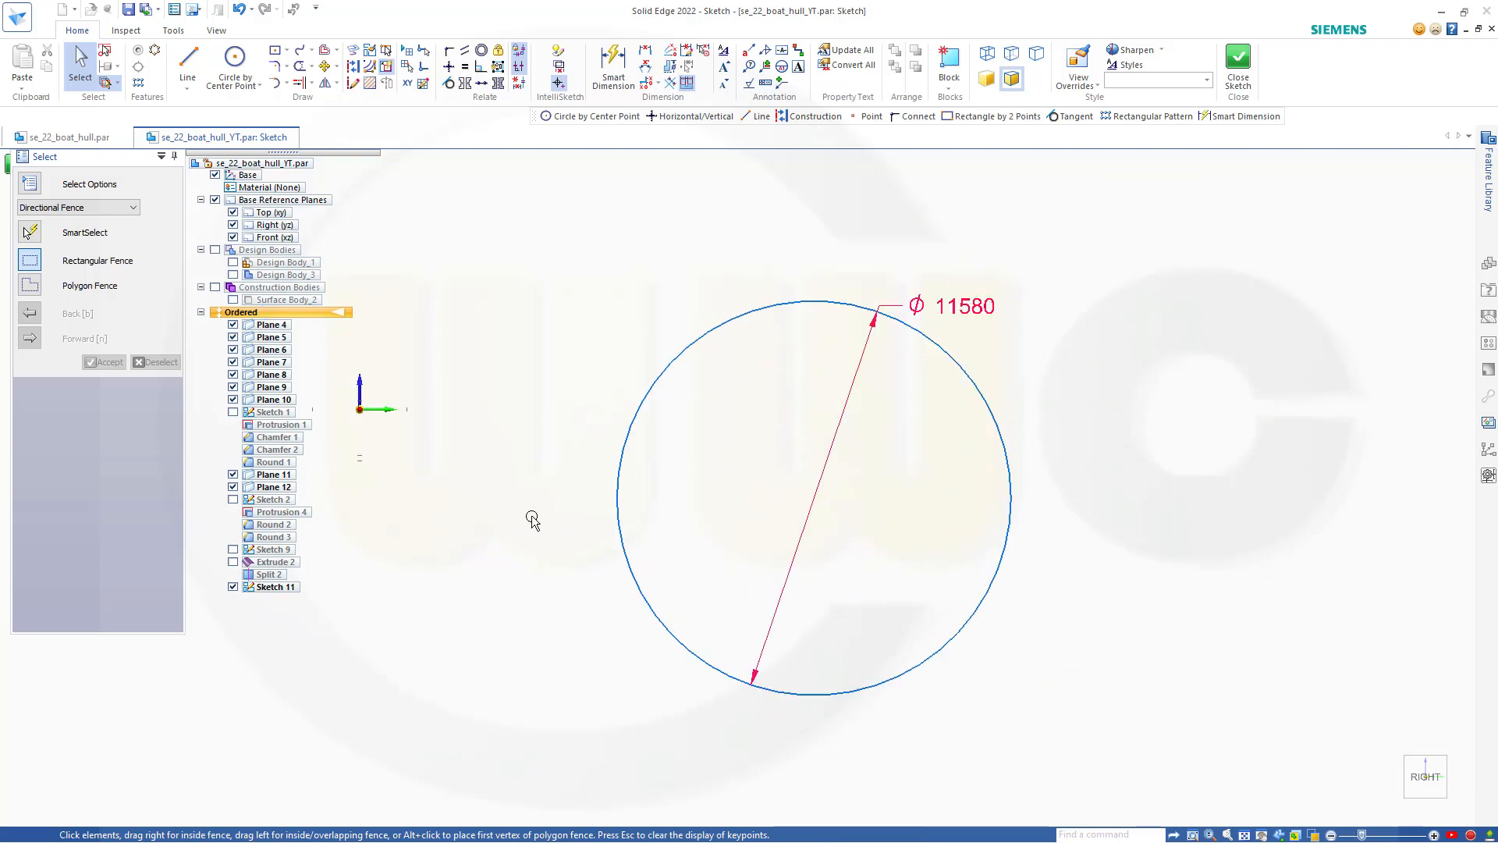
pyautogui.scroll(4, 370, 434)
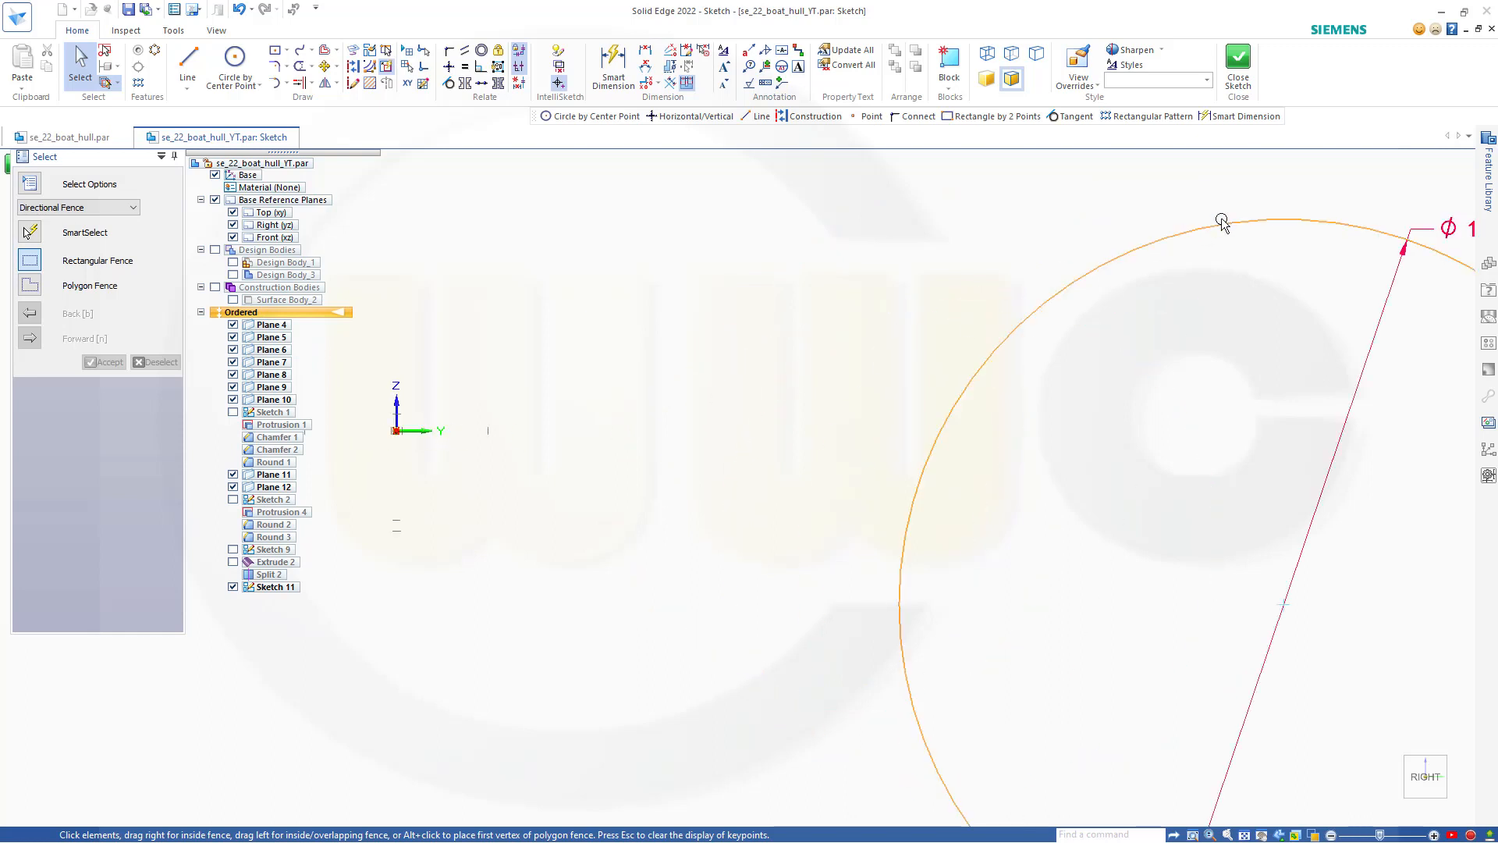
pyautogui.scroll(3, 406, 429)
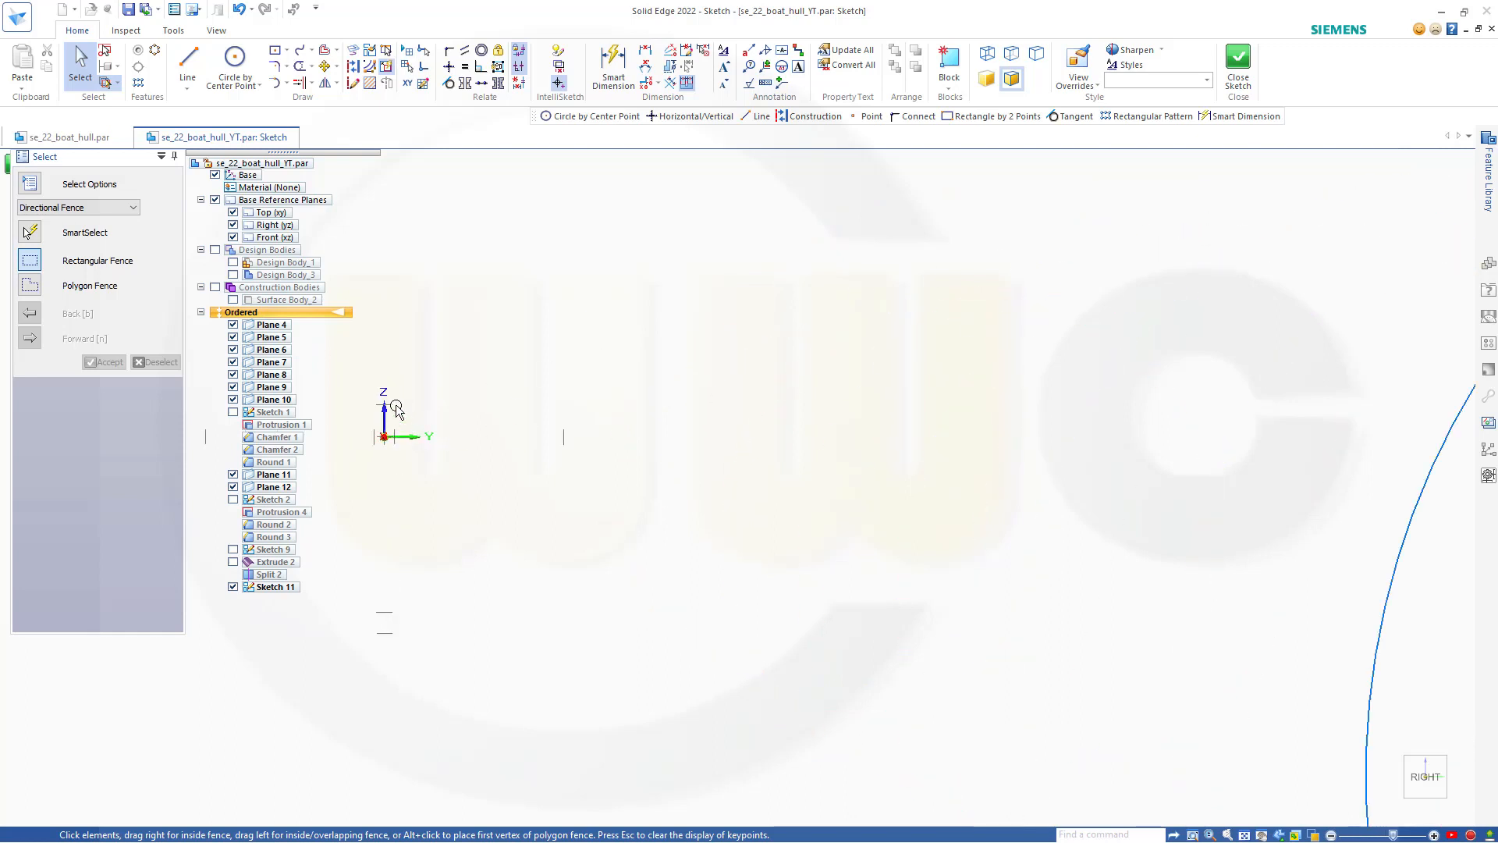
pyautogui.scroll(-3, 398, 411)
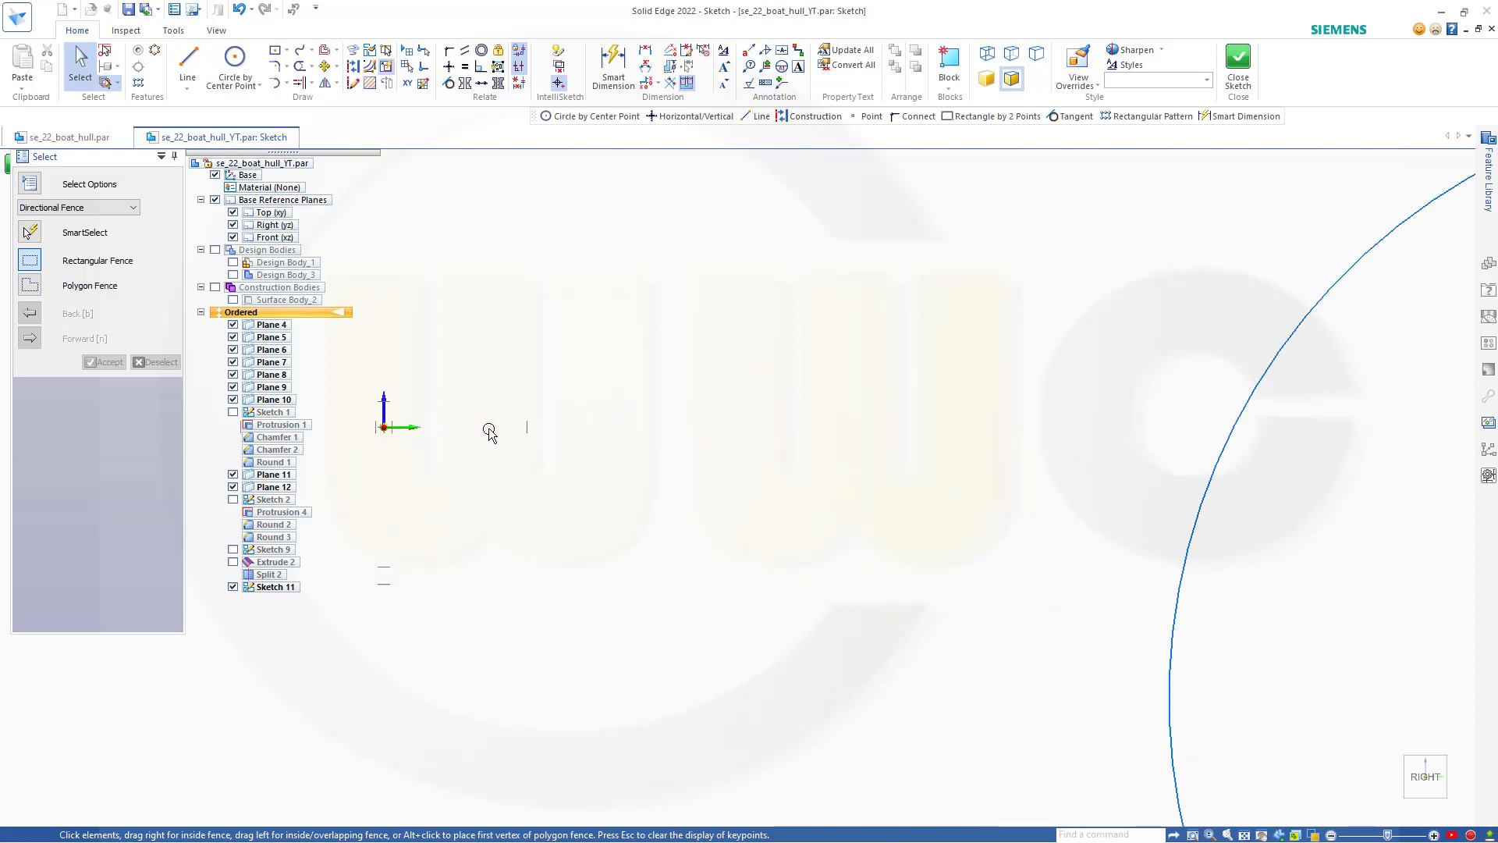
pyautogui.scroll(2, 411, 420)
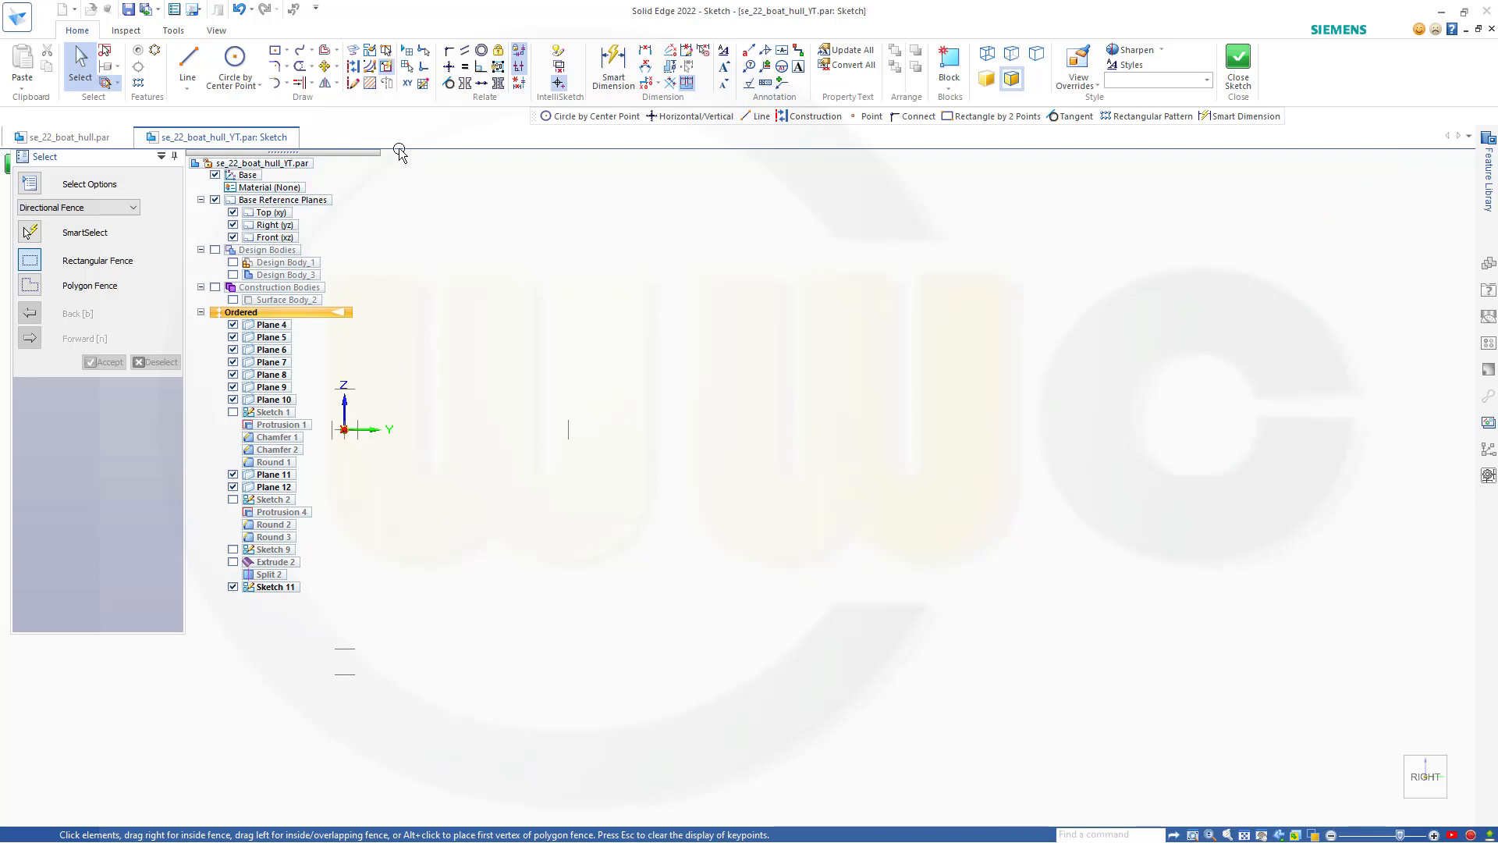
pyautogui.click(352, 49)
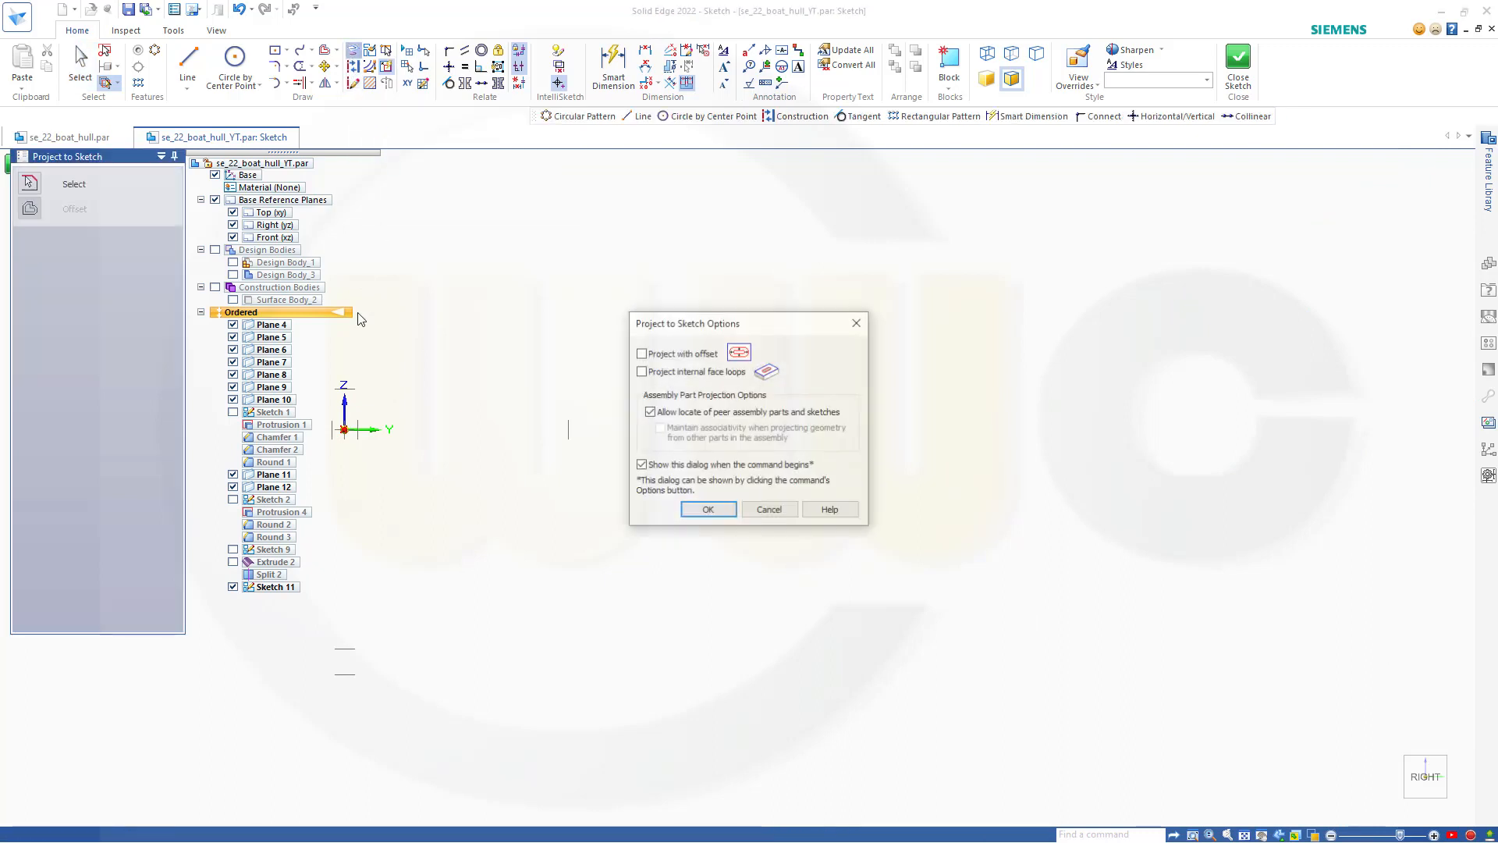
pyautogui.click(702, 511)
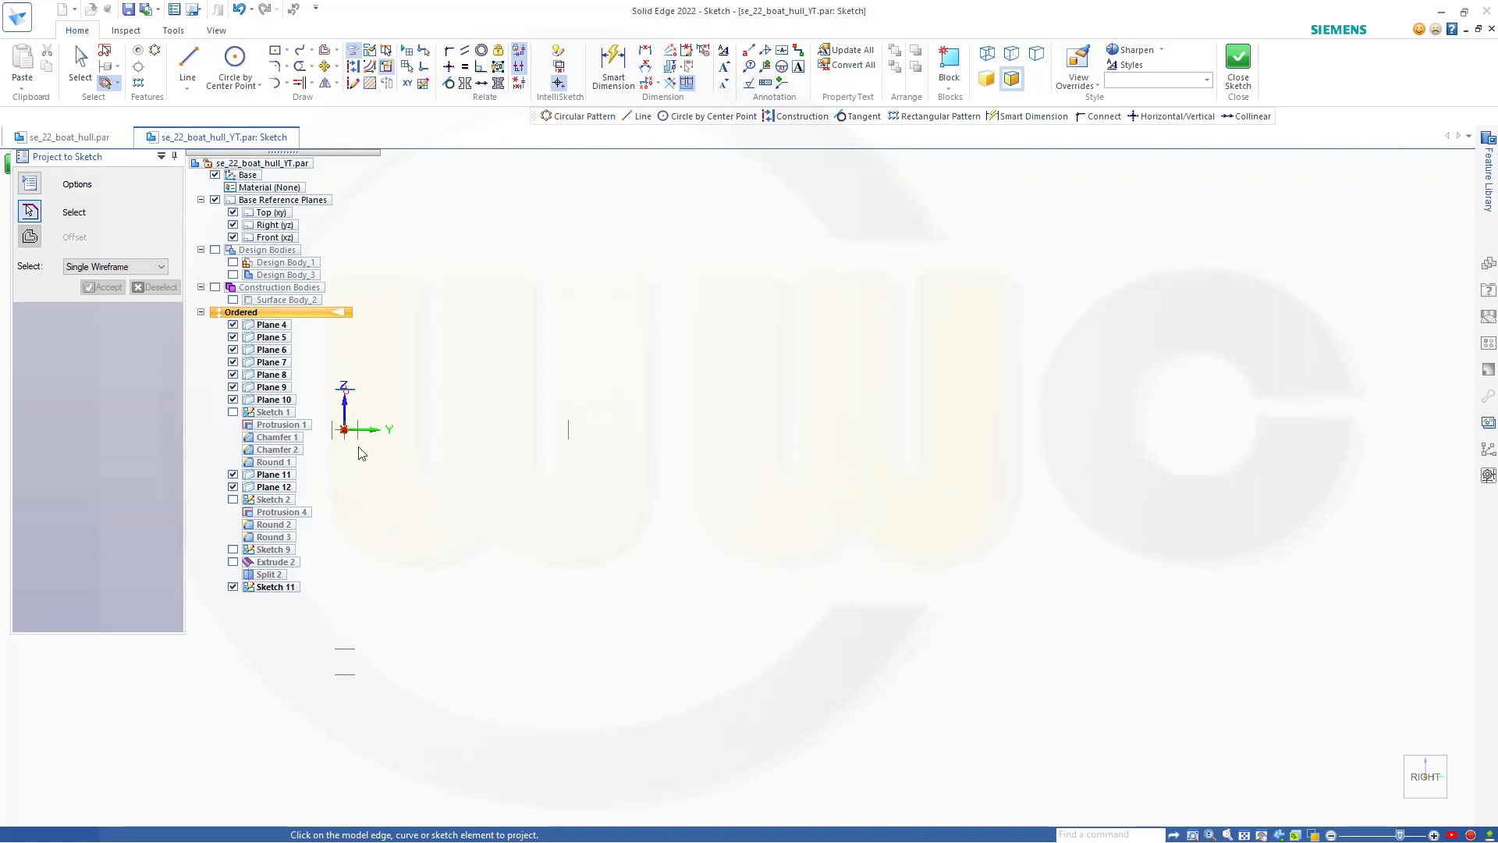
# Step: Make the large circle tangent to the projected horizontal line above the origin
pyautogui.scroll(-1, 362, 453)
pyautogui.scroll(2, 395, 464)
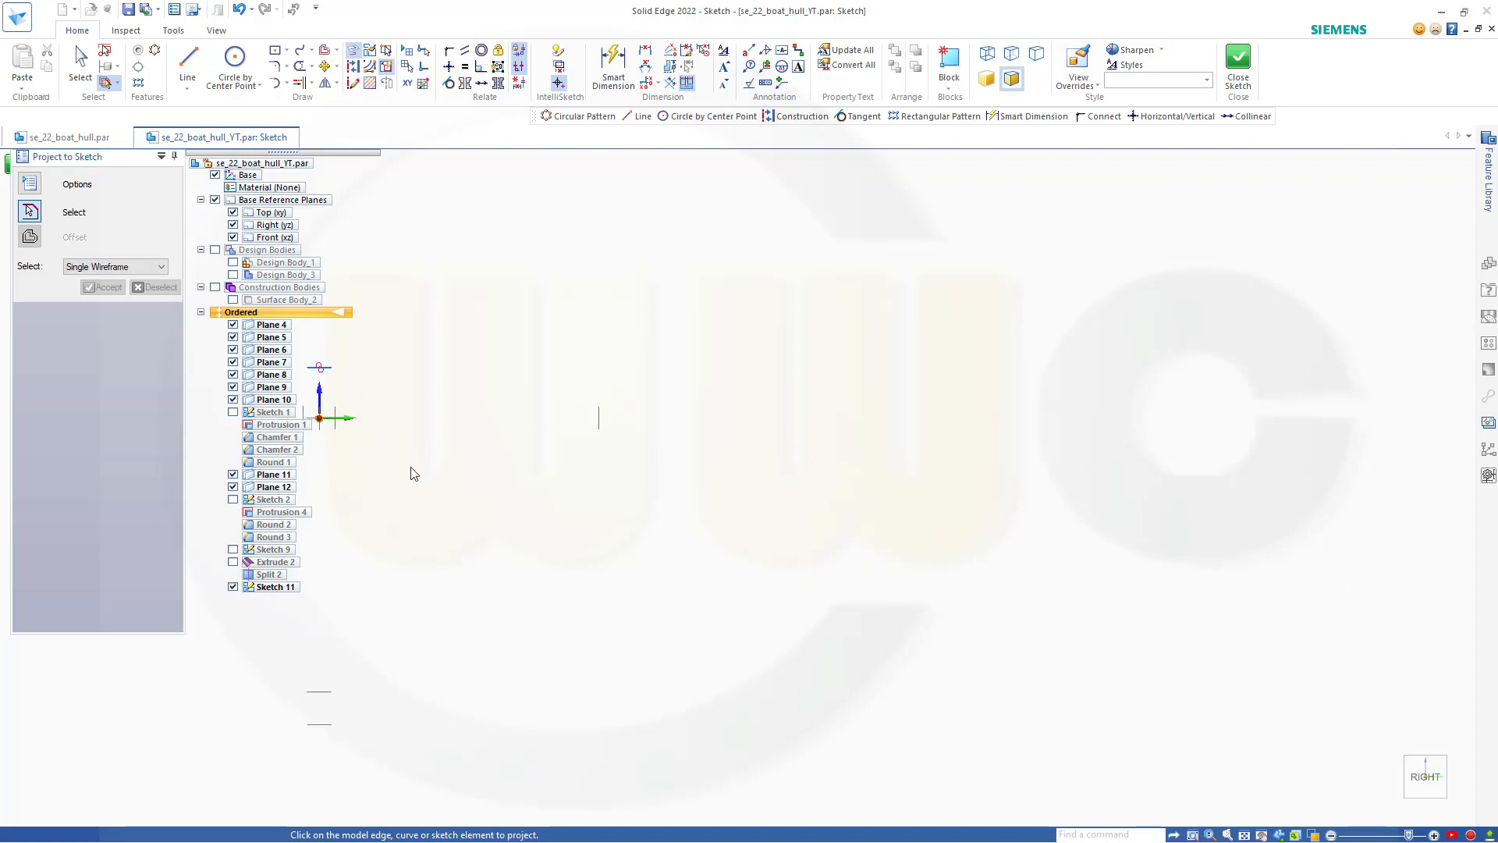
pyautogui.scroll(-2, 531, 484)
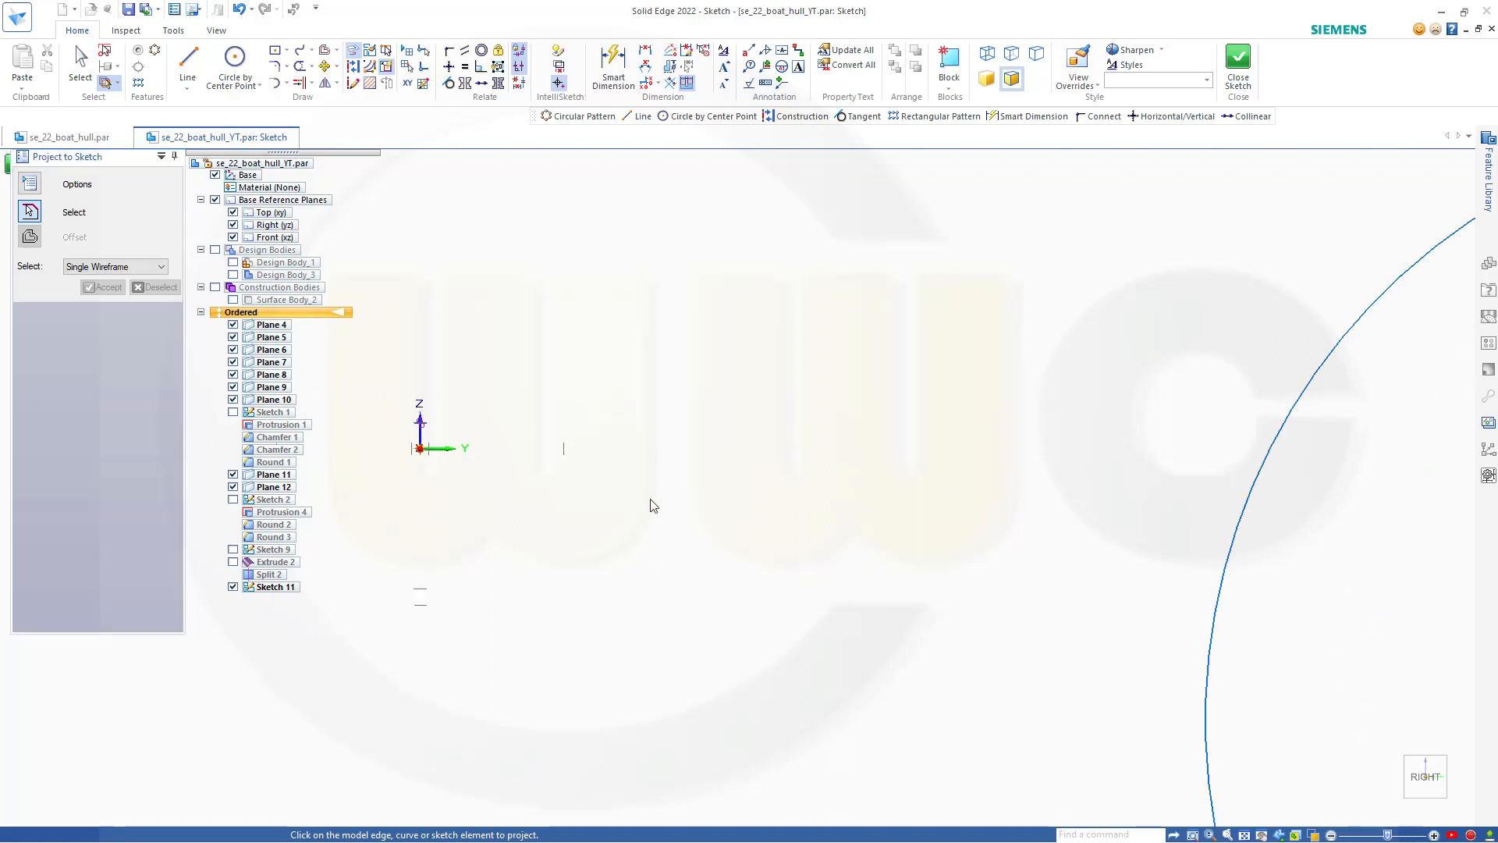
pyautogui.scroll(1, 692, 508)
pyautogui.scroll(-2, 699, 505)
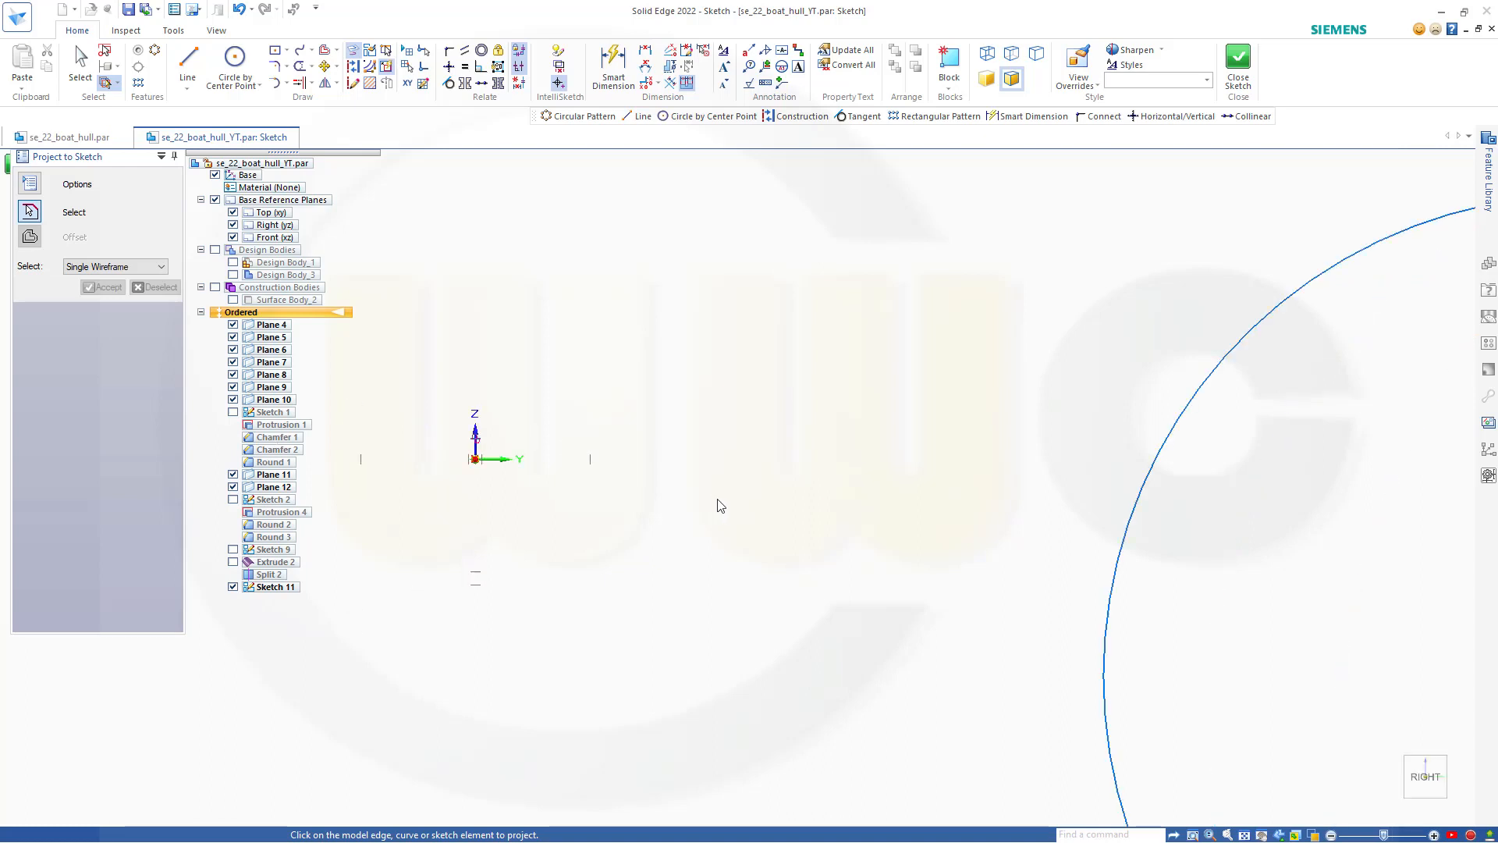
pyautogui.scroll(-1, 733, 506)
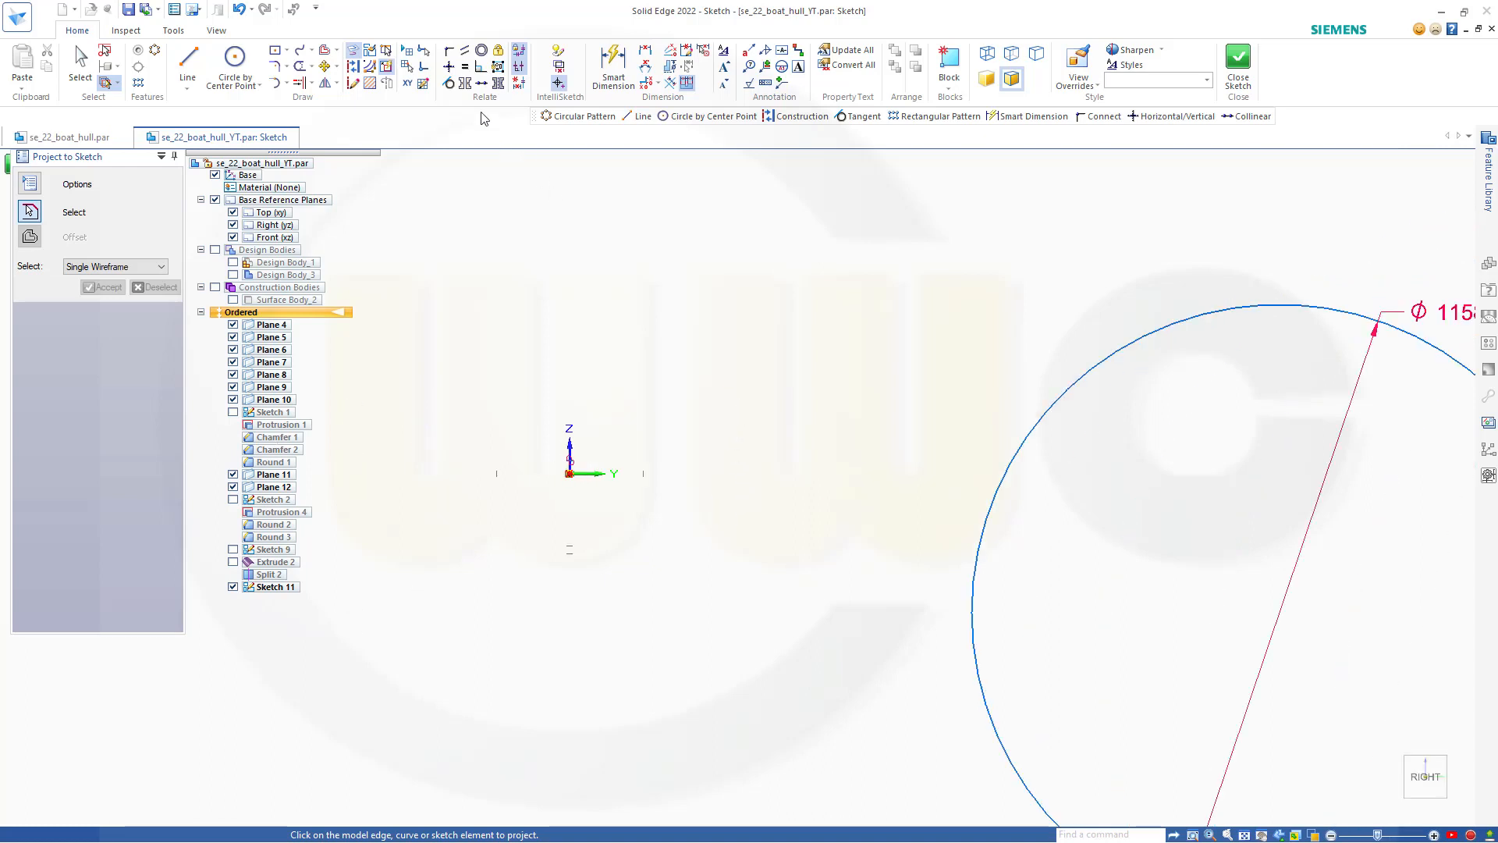
pyautogui.click(449, 82)
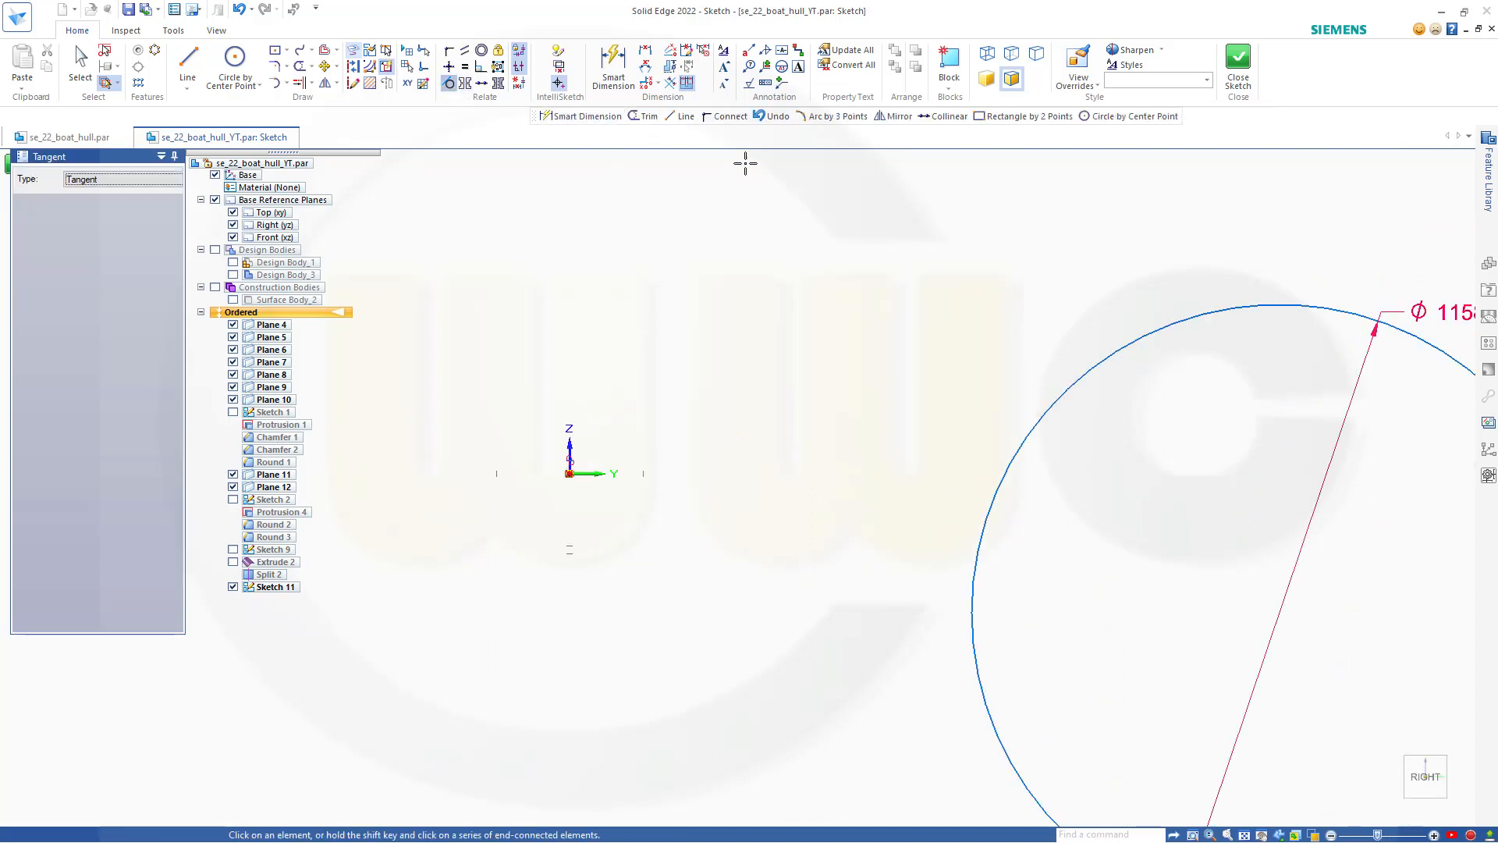
pyautogui.click(1277, 305)
pyautogui.scroll(5, 535, 488)
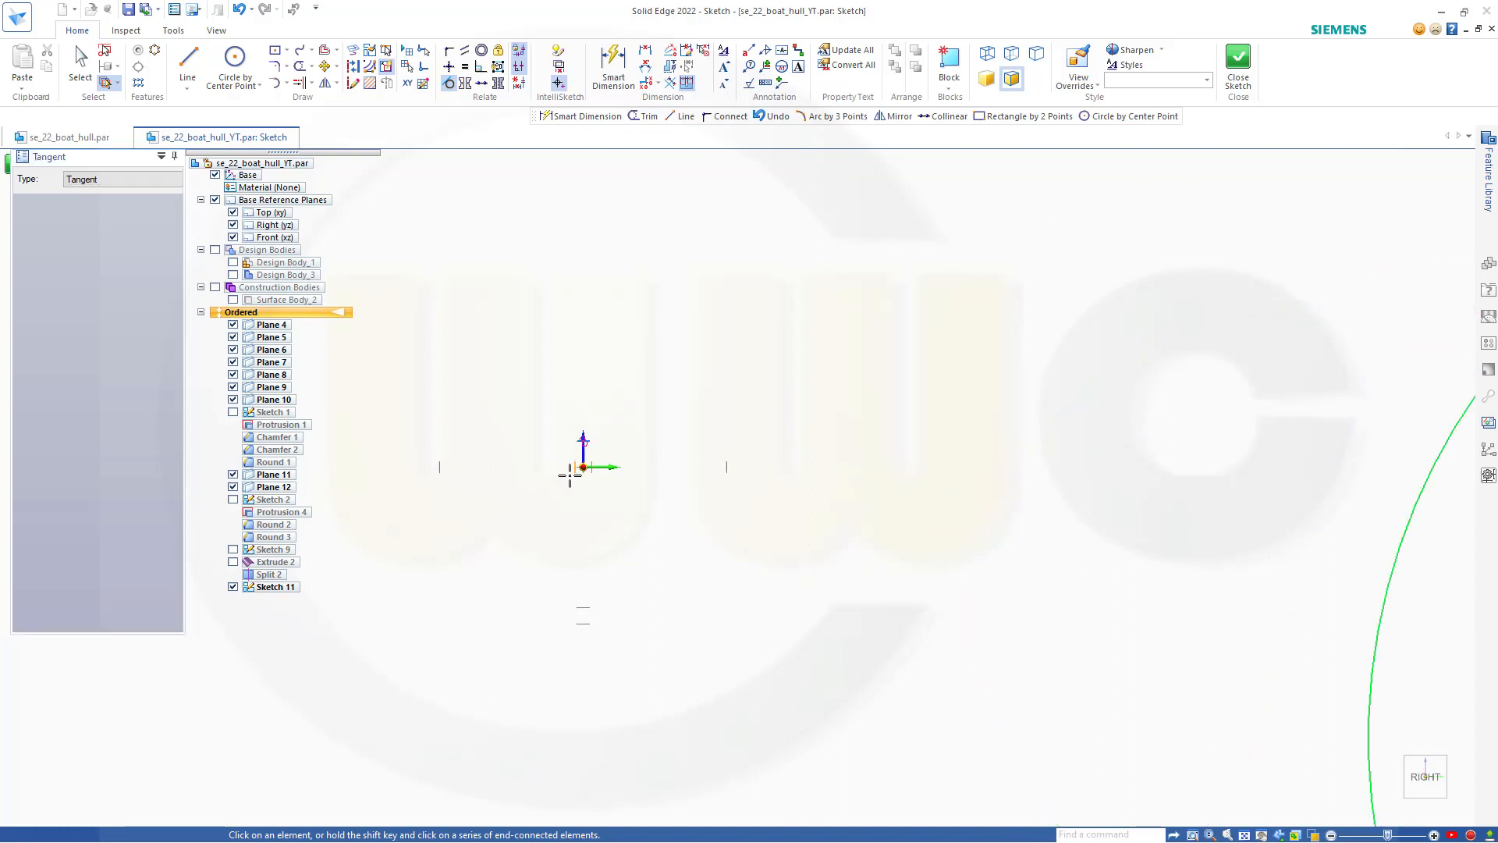
pyautogui.scroll(3, 572, 373)
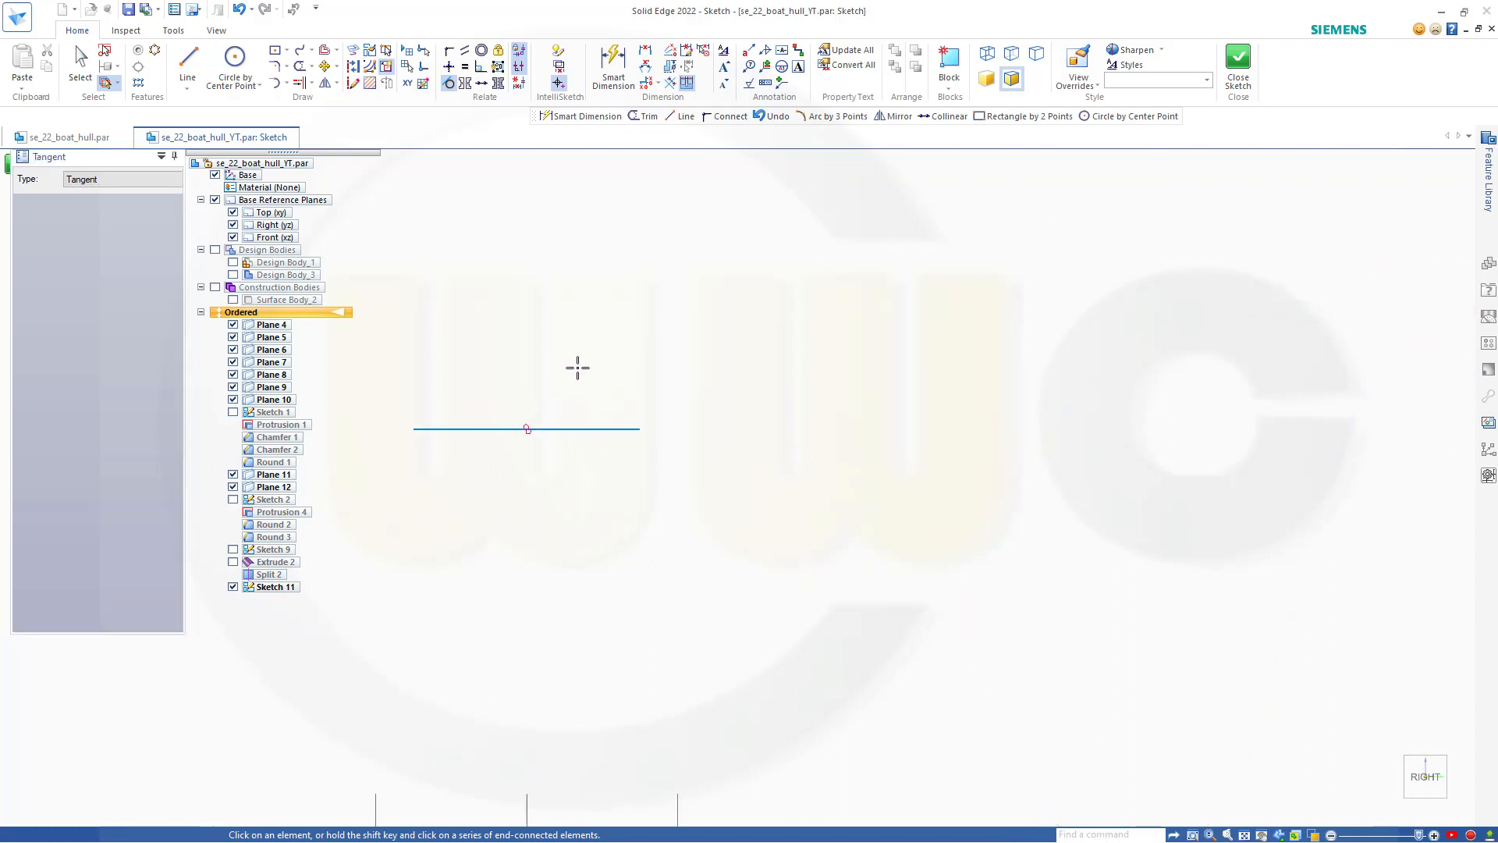
pyautogui.click(599, 429)
pyautogui.scroll(-8, 639, 484)
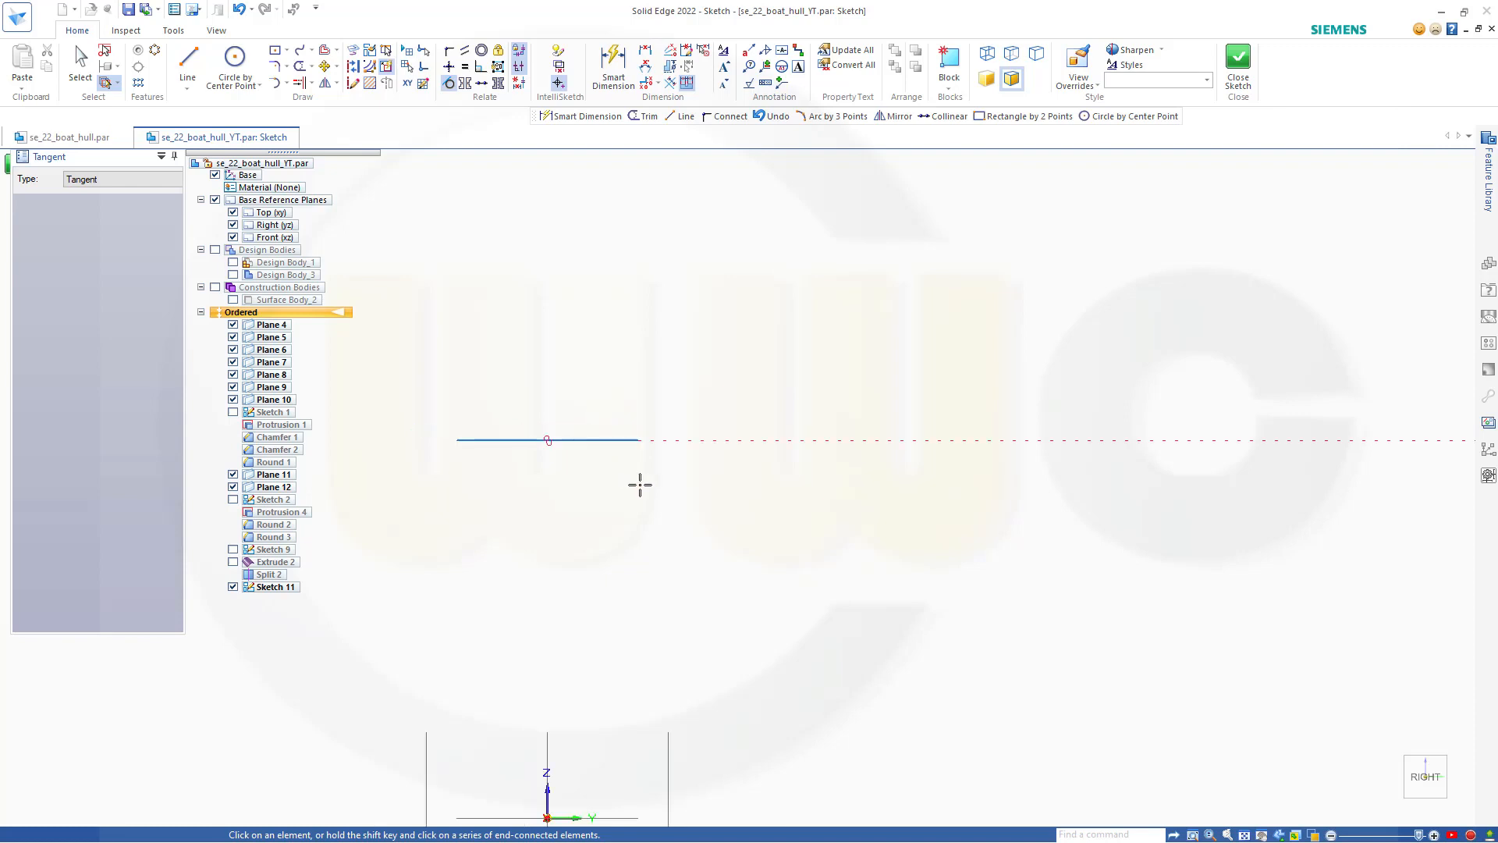
pyautogui.scroll(-2, 936, 554)
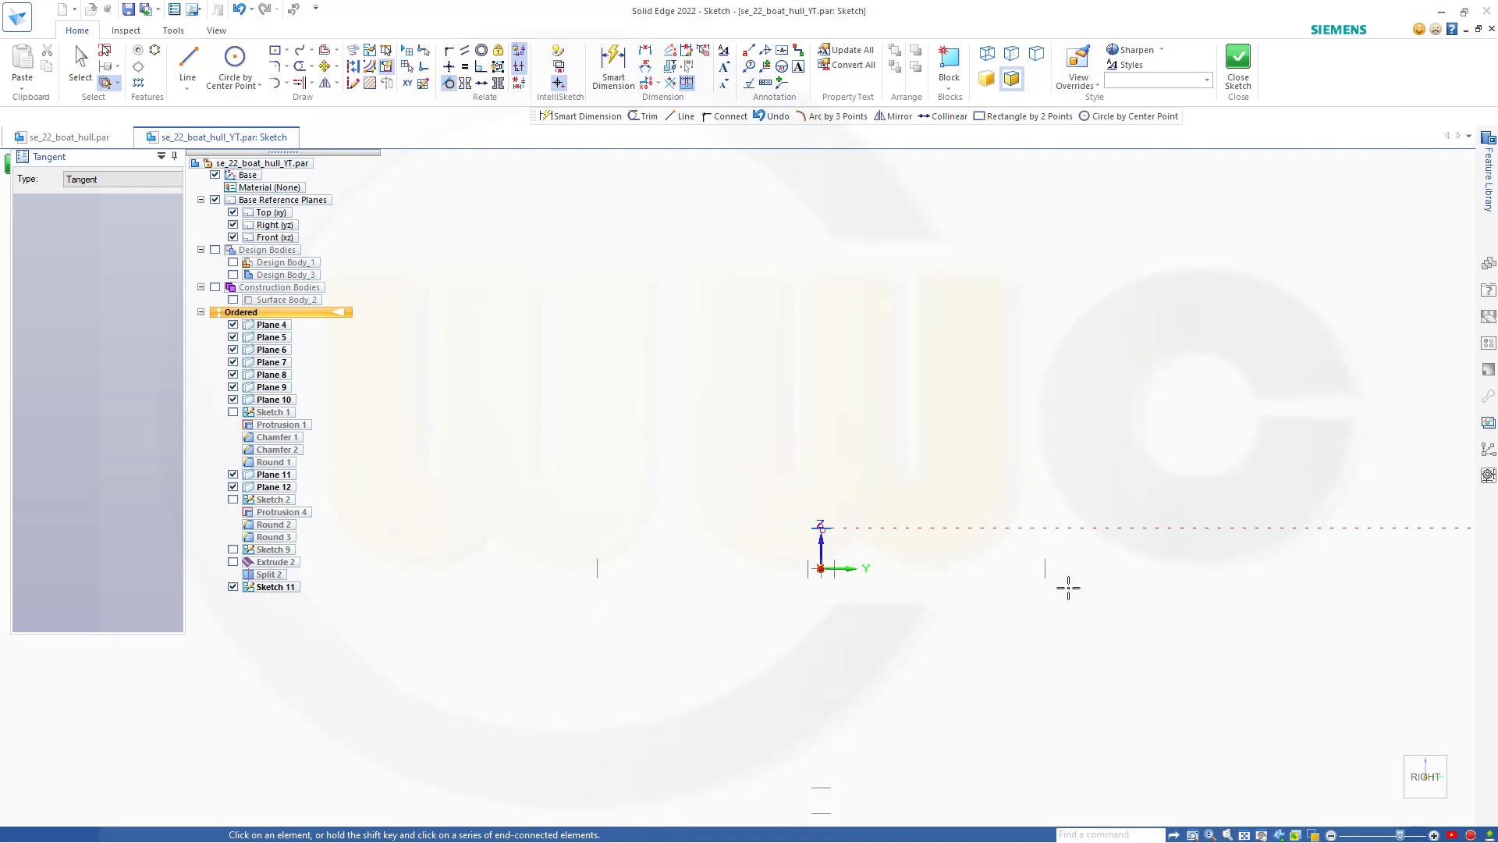
pyautogui.scroll(-2, 1068, 588)
pyautogui.moveTo(1077, 602)
pyautogui.keyDown('shift'); pyautogui.mouseDown(button='middle')
pyautogui.moveTo(933, 592)
pyautogui.moveTo(441, 441)
pyautogui.moveTo(483, 437)
pyautogui.mouseUp(button='middle'); pyautogui.keyUp('shift')
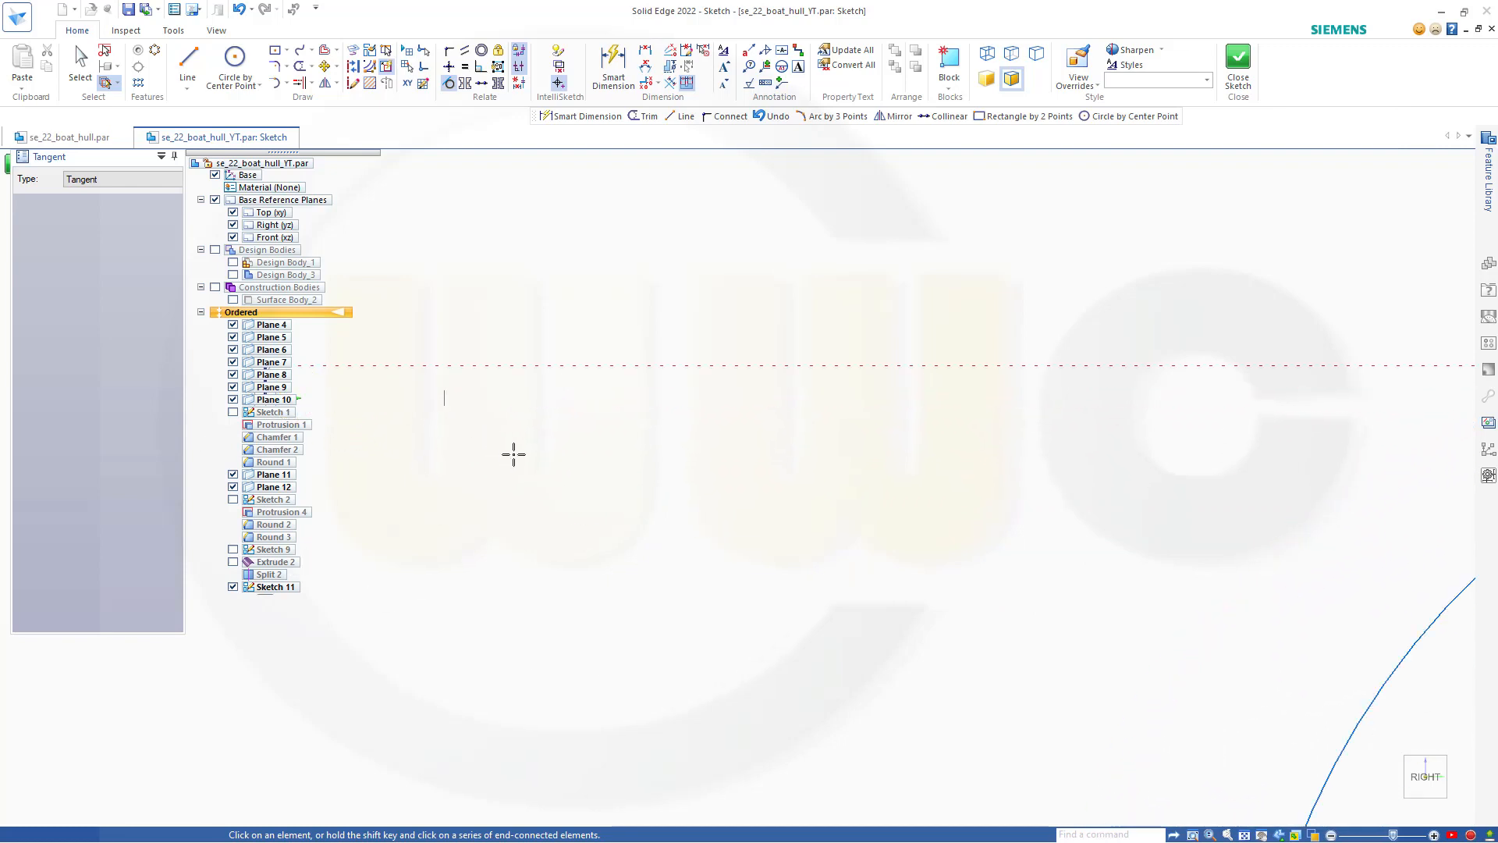
pyautogui.scroll(-3, 525, 455)
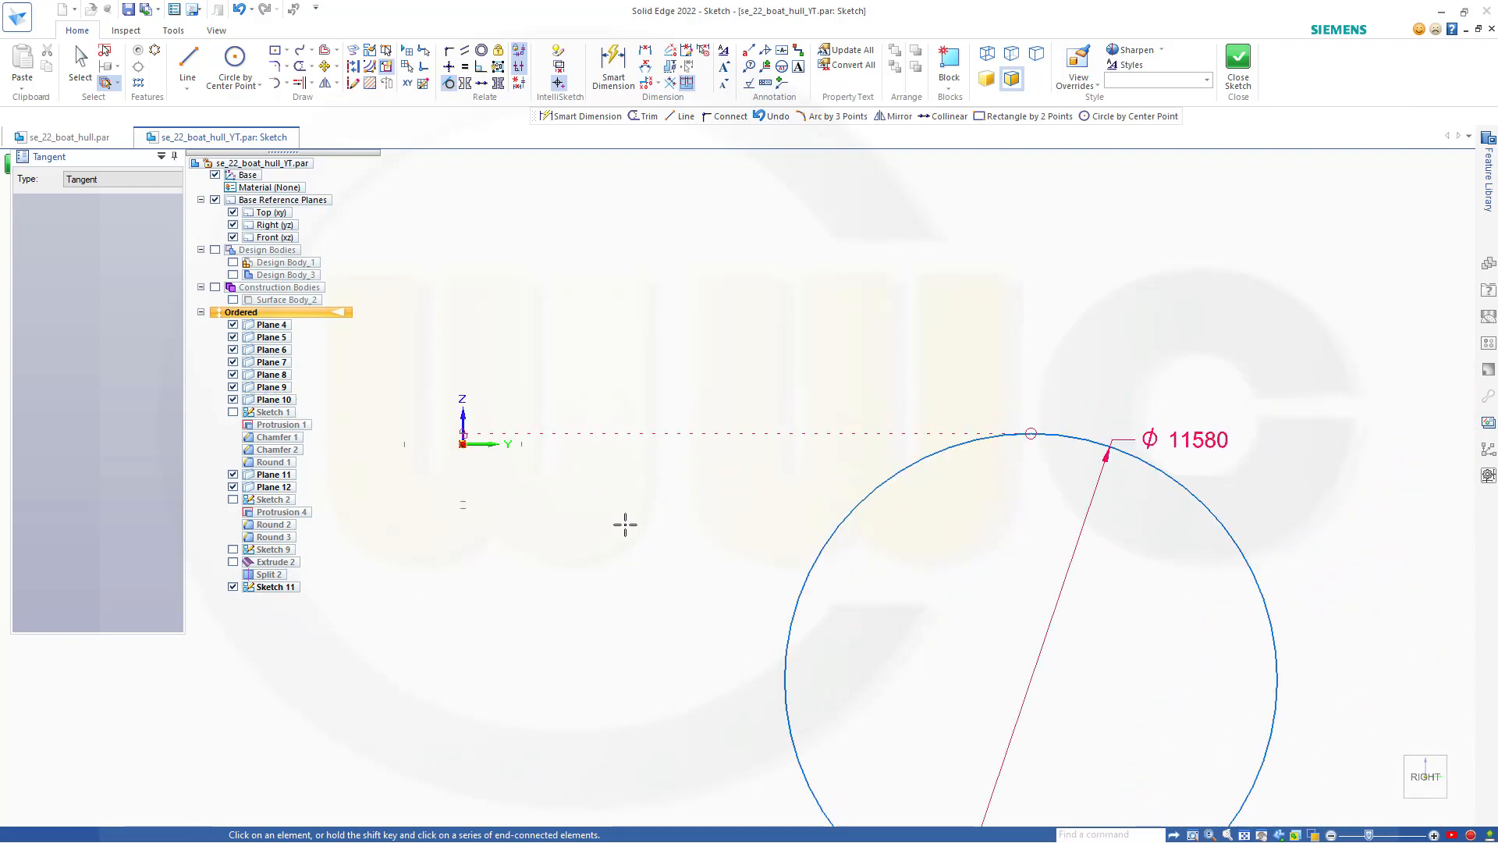
pyautogui.press('Escape')
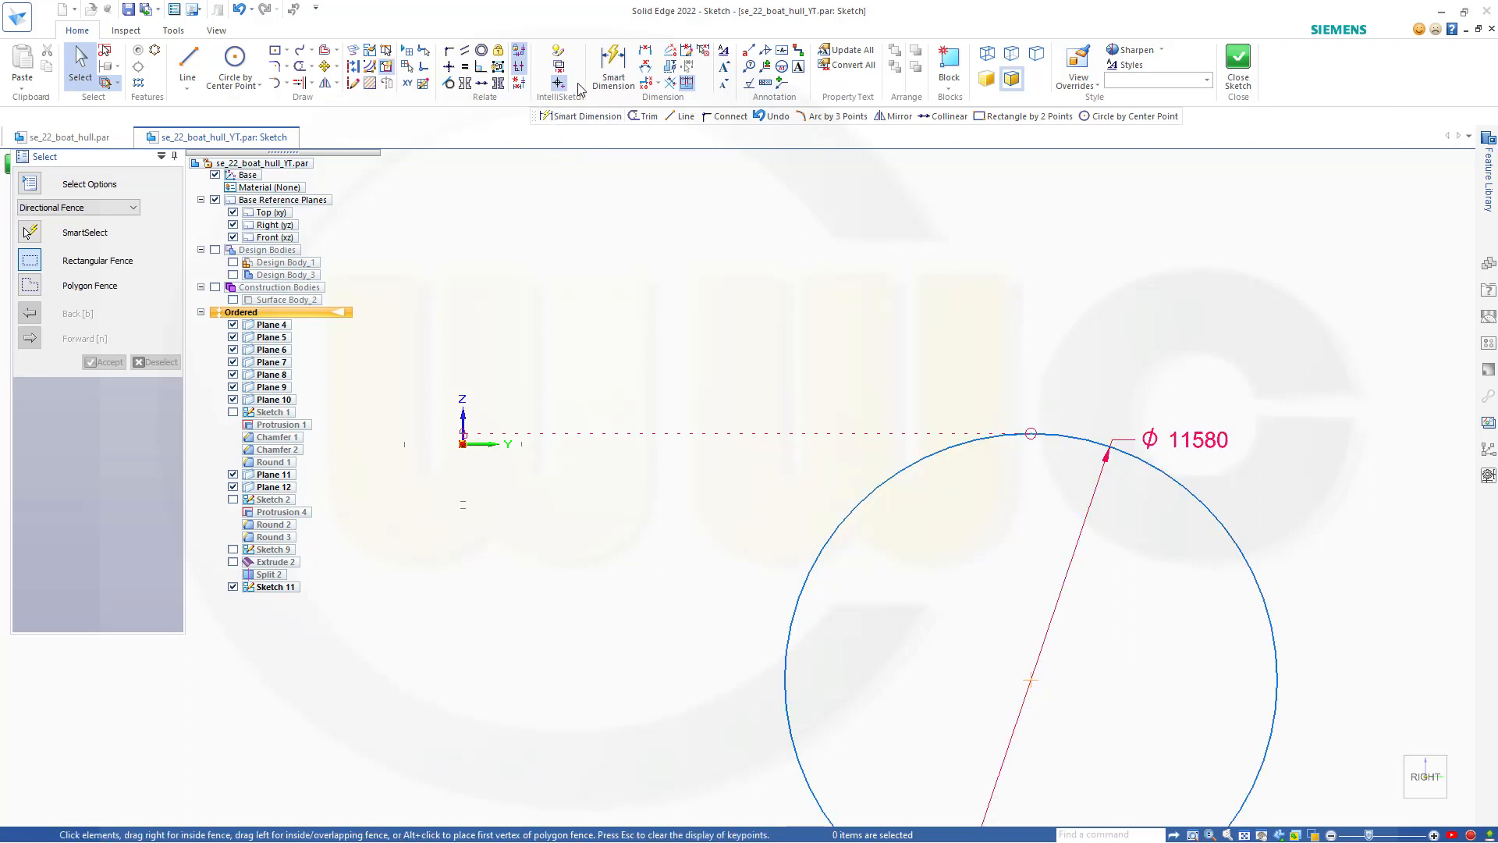
# Step: Try to align the circle's center vertically with the origin using a Horizontal/Vertical relationship
pyautogui.click(455, 71)
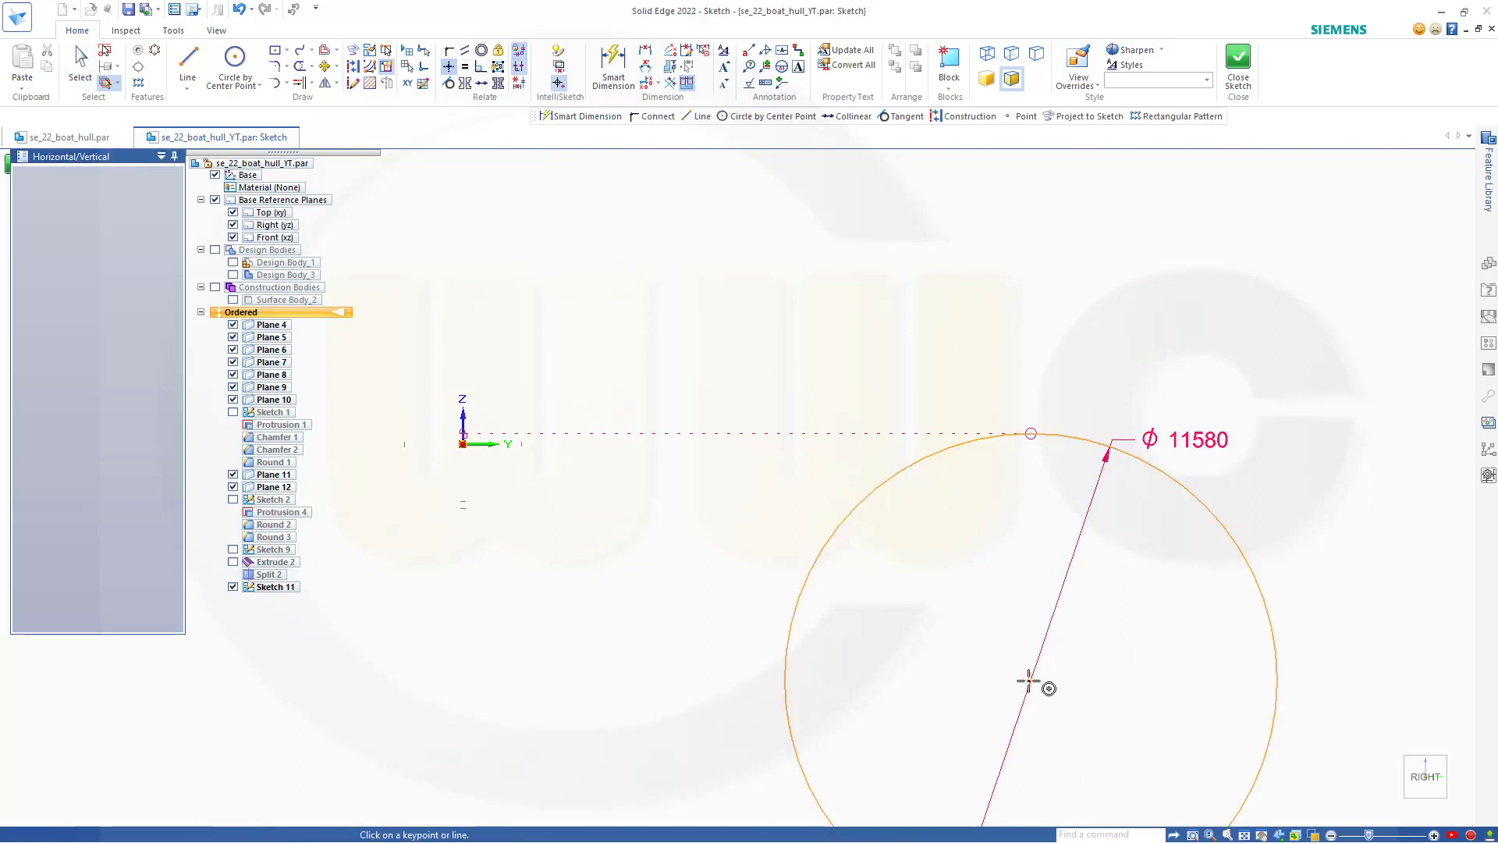
pyautogui.click(1029, 680)
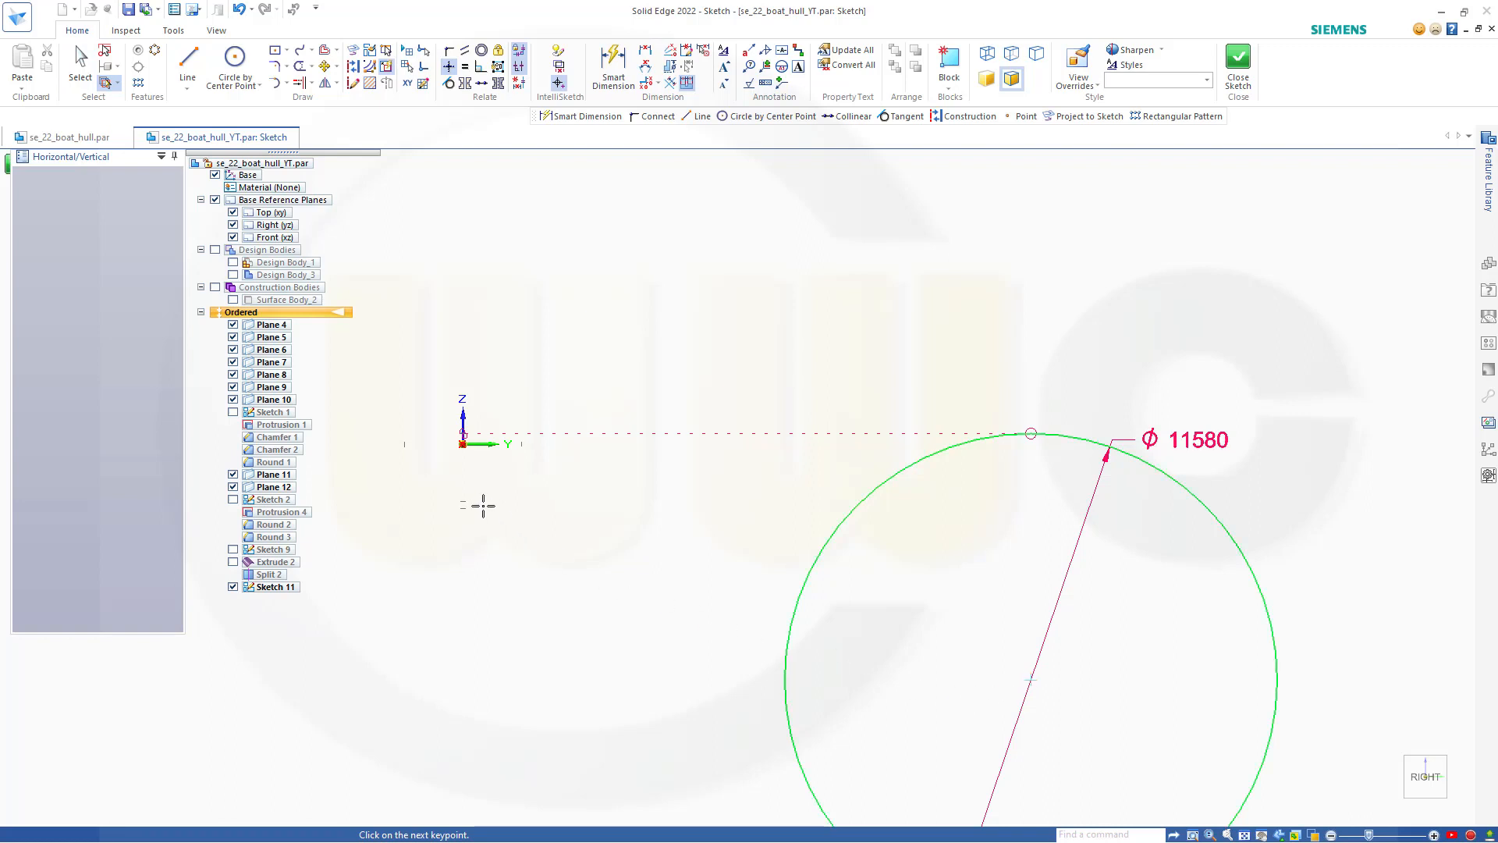
pyautogui.click(463, 443)
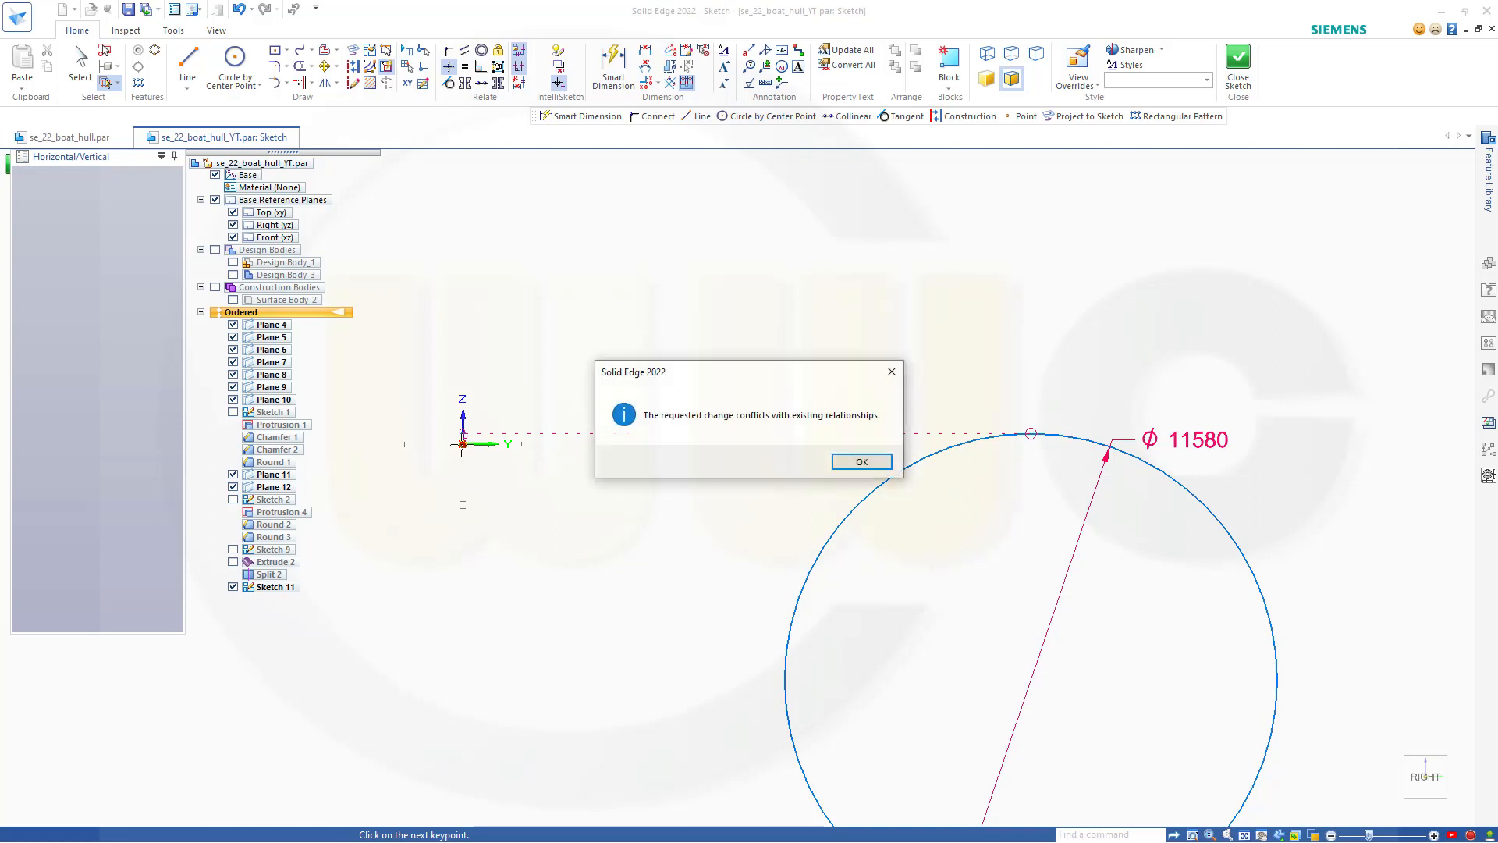
pyautogui.click(858, 461)
pyautogui.press('Escape')
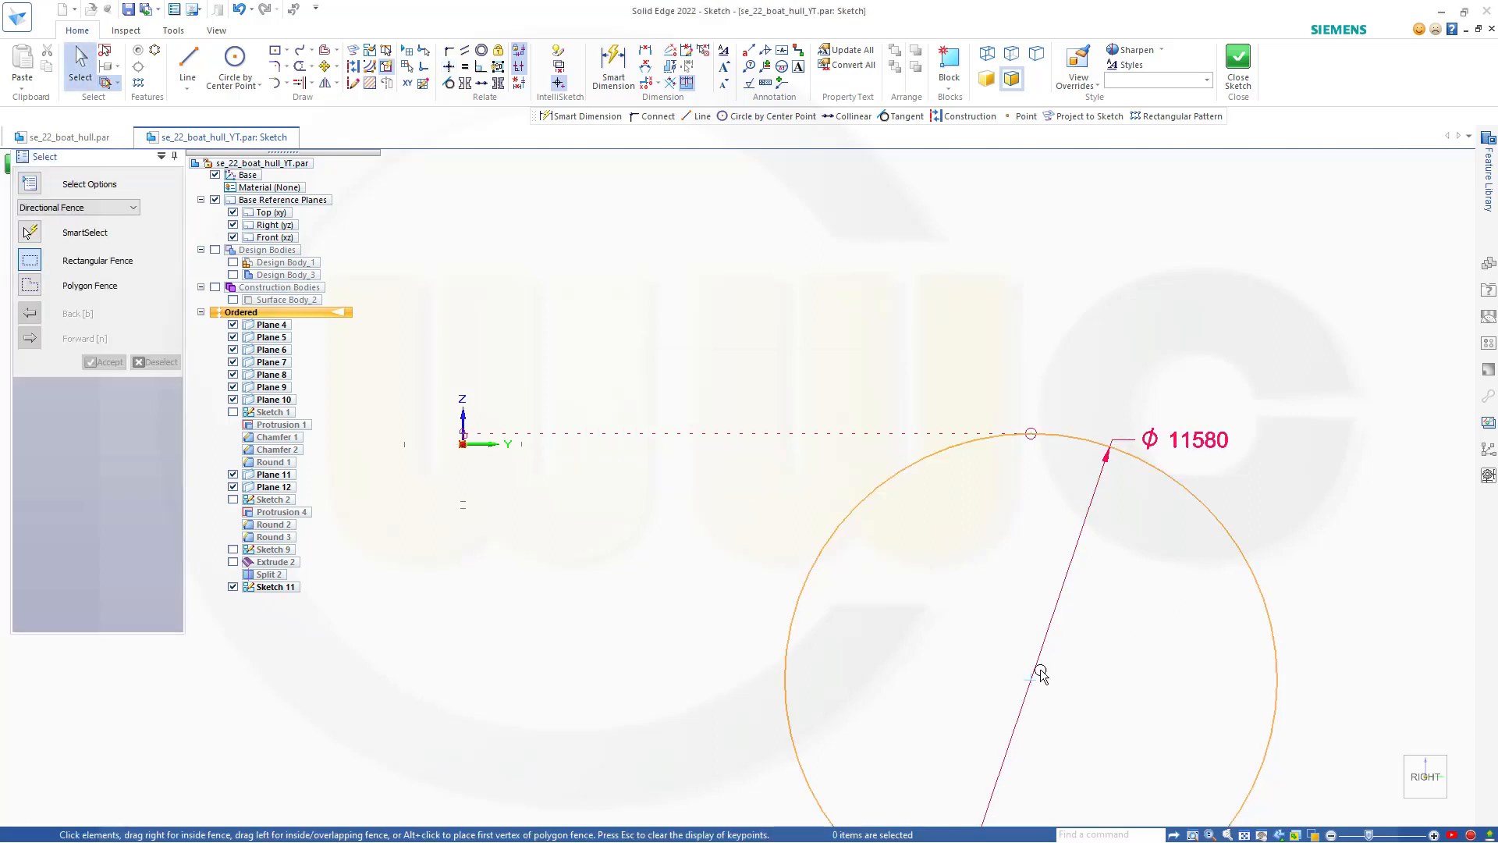
# Step: Reposition the diameter dimension and connect the circle's center to the vertical reference through the origin
pyautogui.moveTo(1032, 682); pyautogui.dragTo(936, 665)
pyautogui.press('Escape')
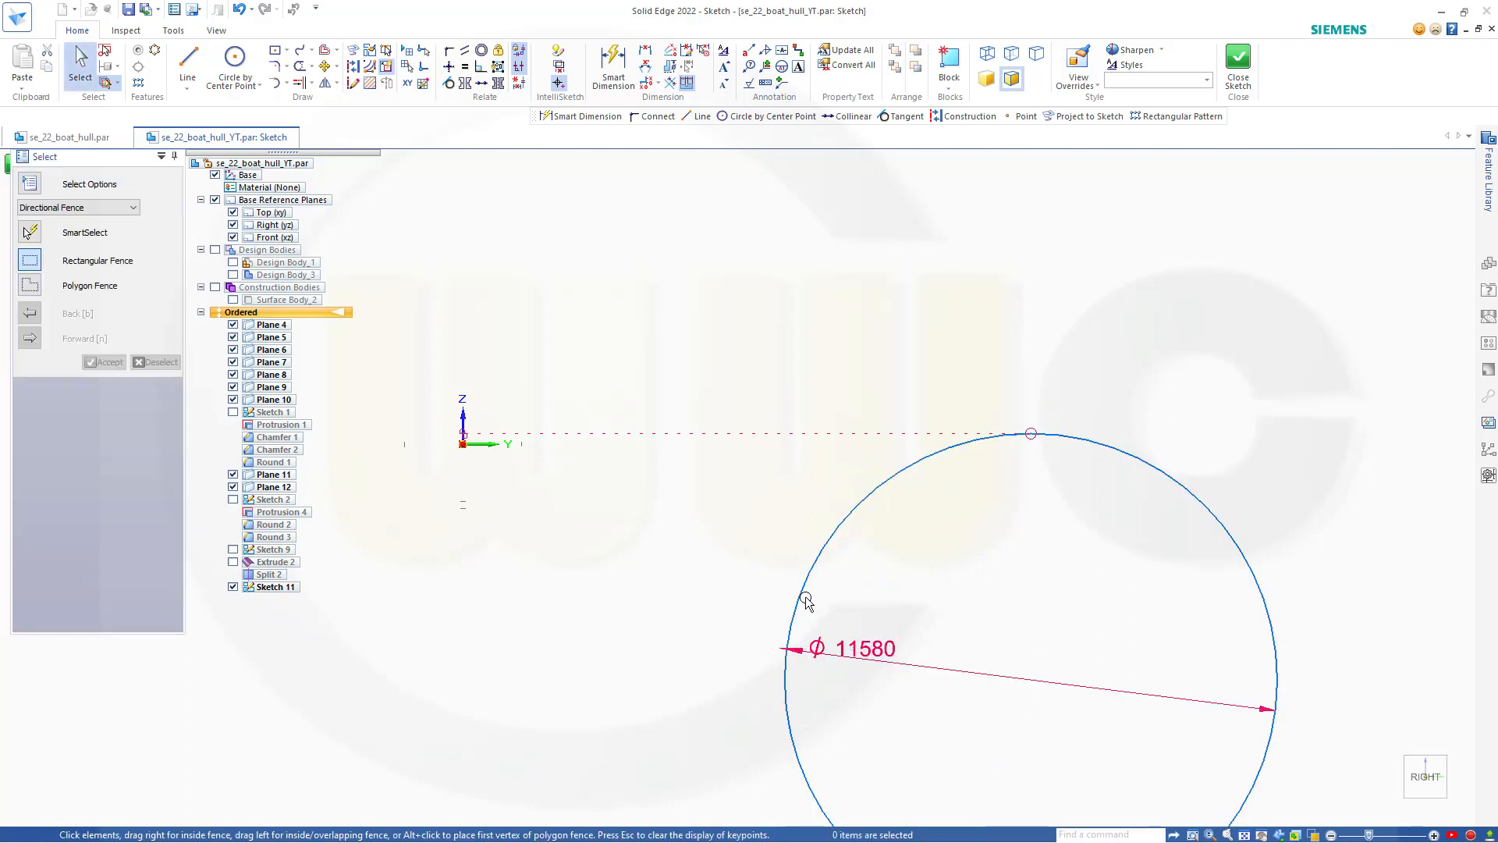
pyautogui.click(448, 50)
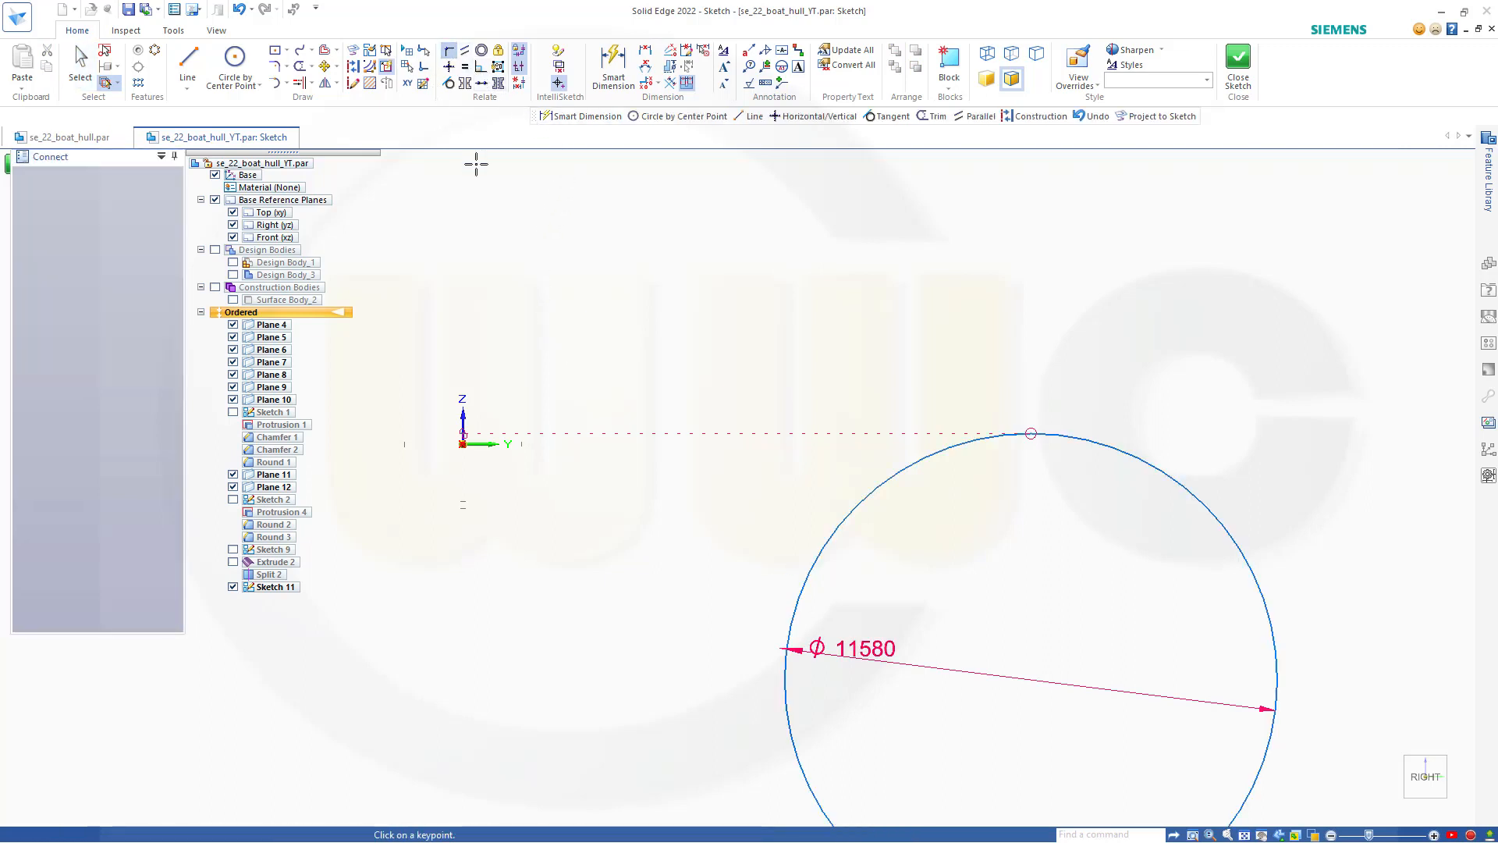
pyautogui.click(1031, 680)
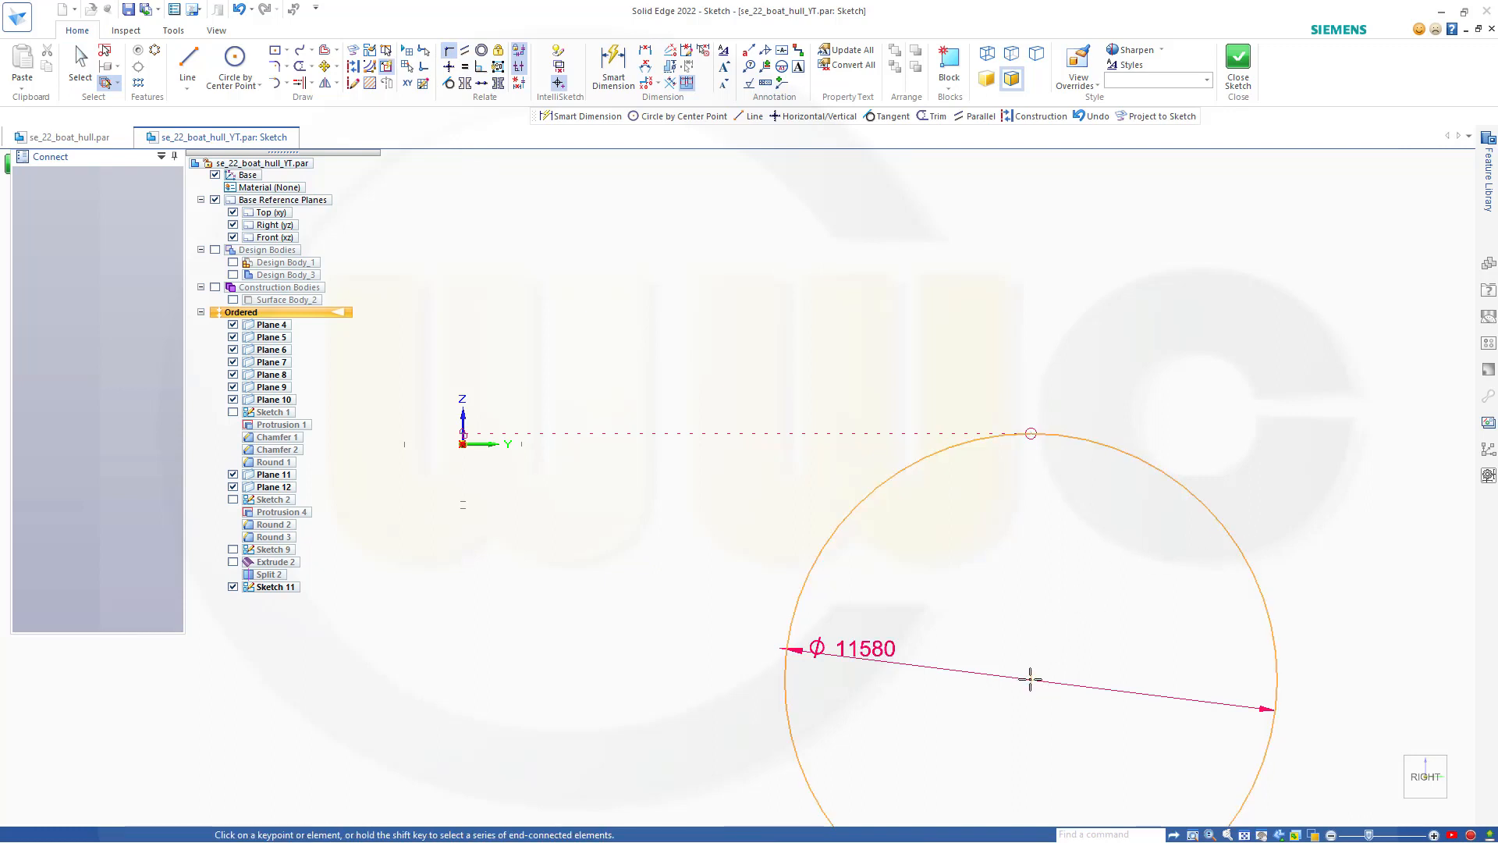
pyautogui.click(463, 415)
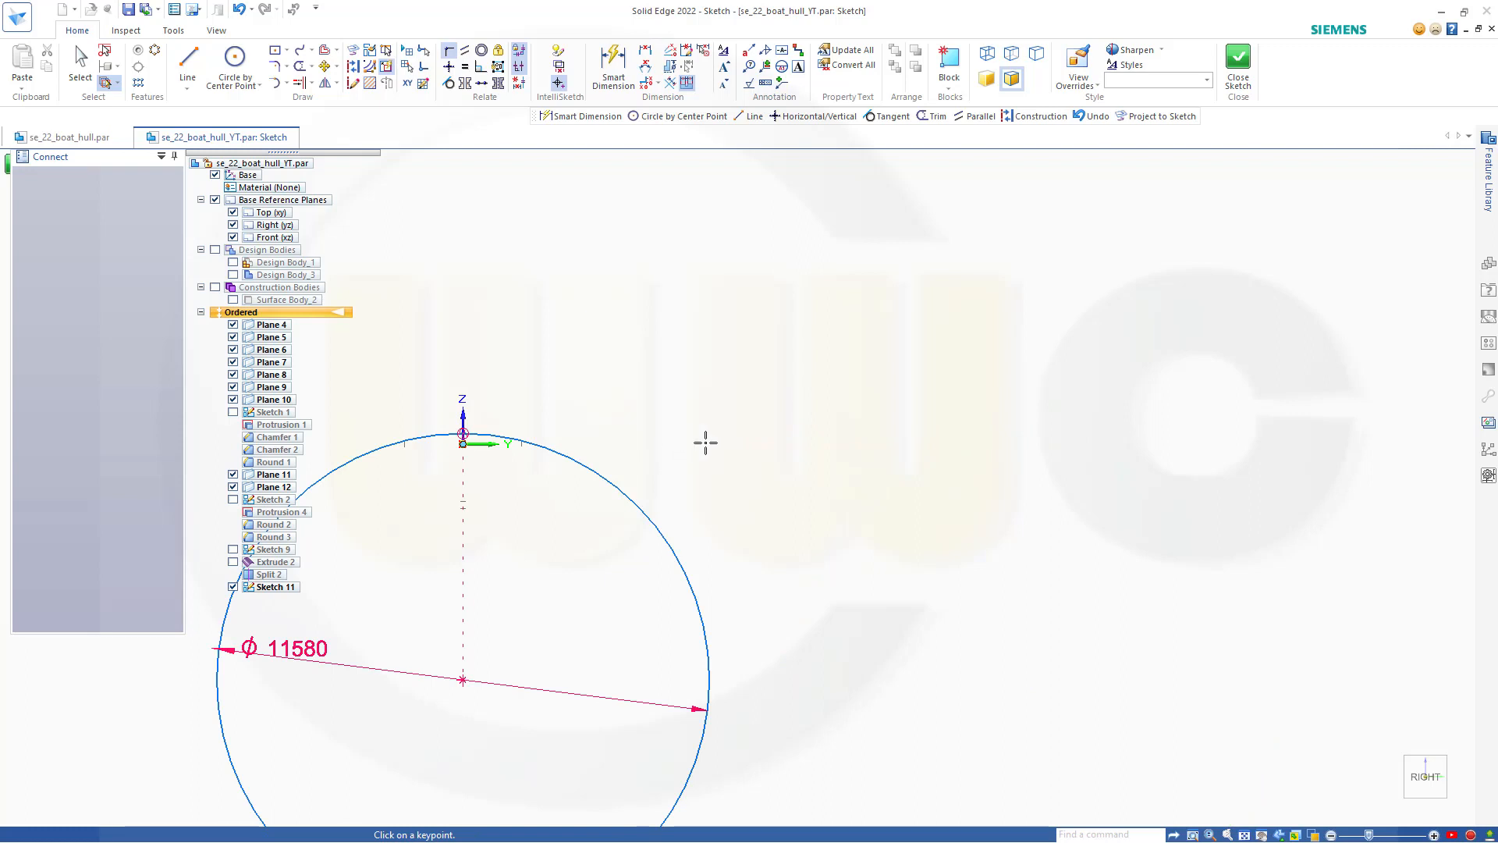
# Step: Sketch a horizontal line across the circle above its center, extending past both sides, and convert it to construction geometry
pyautogui.scroll(1, 628, 573)
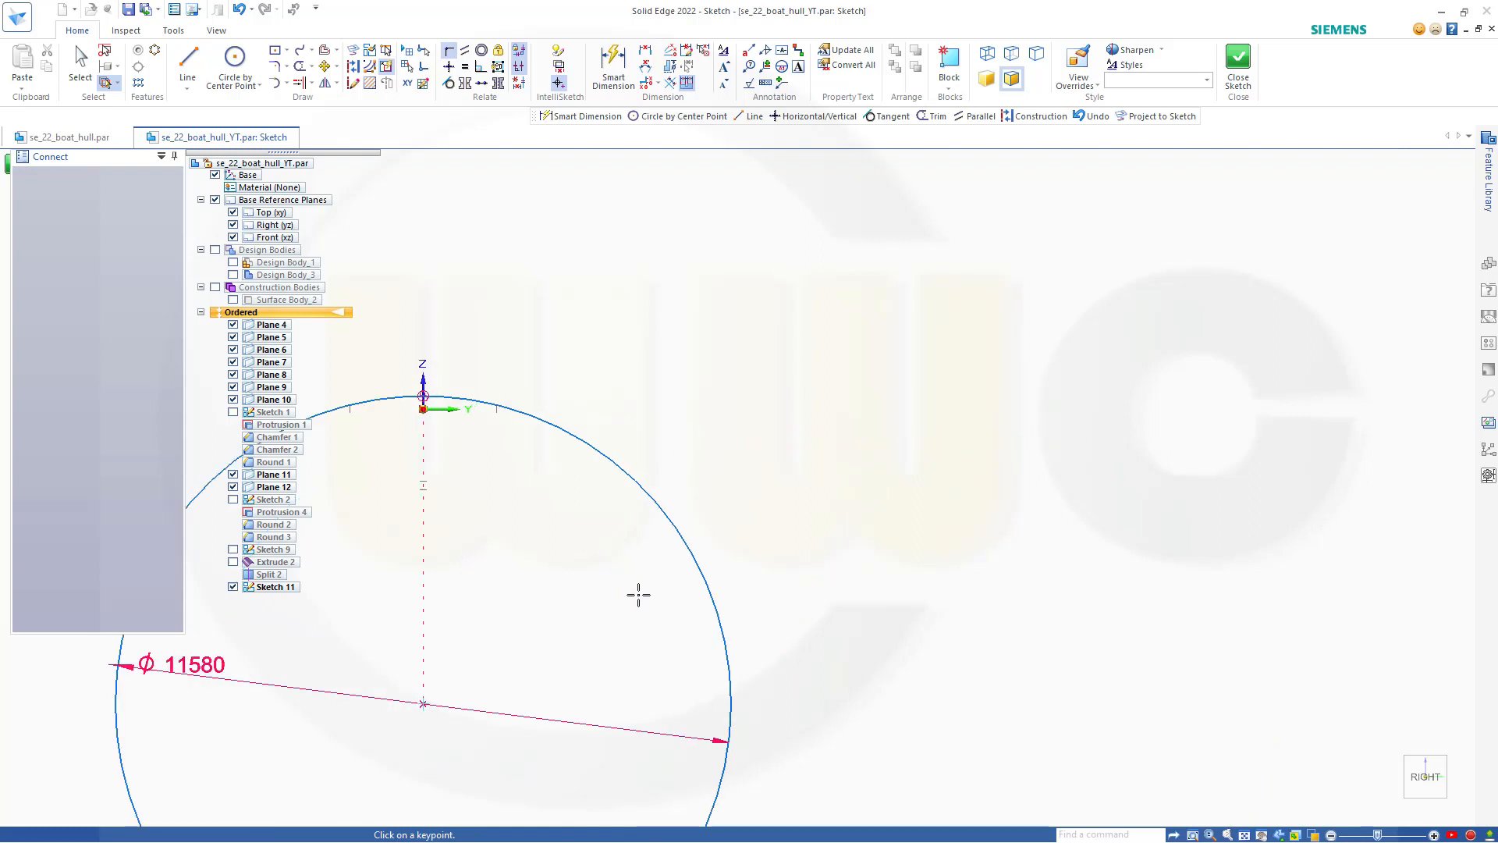
pyautogui.scroll(-4, 656, 592)
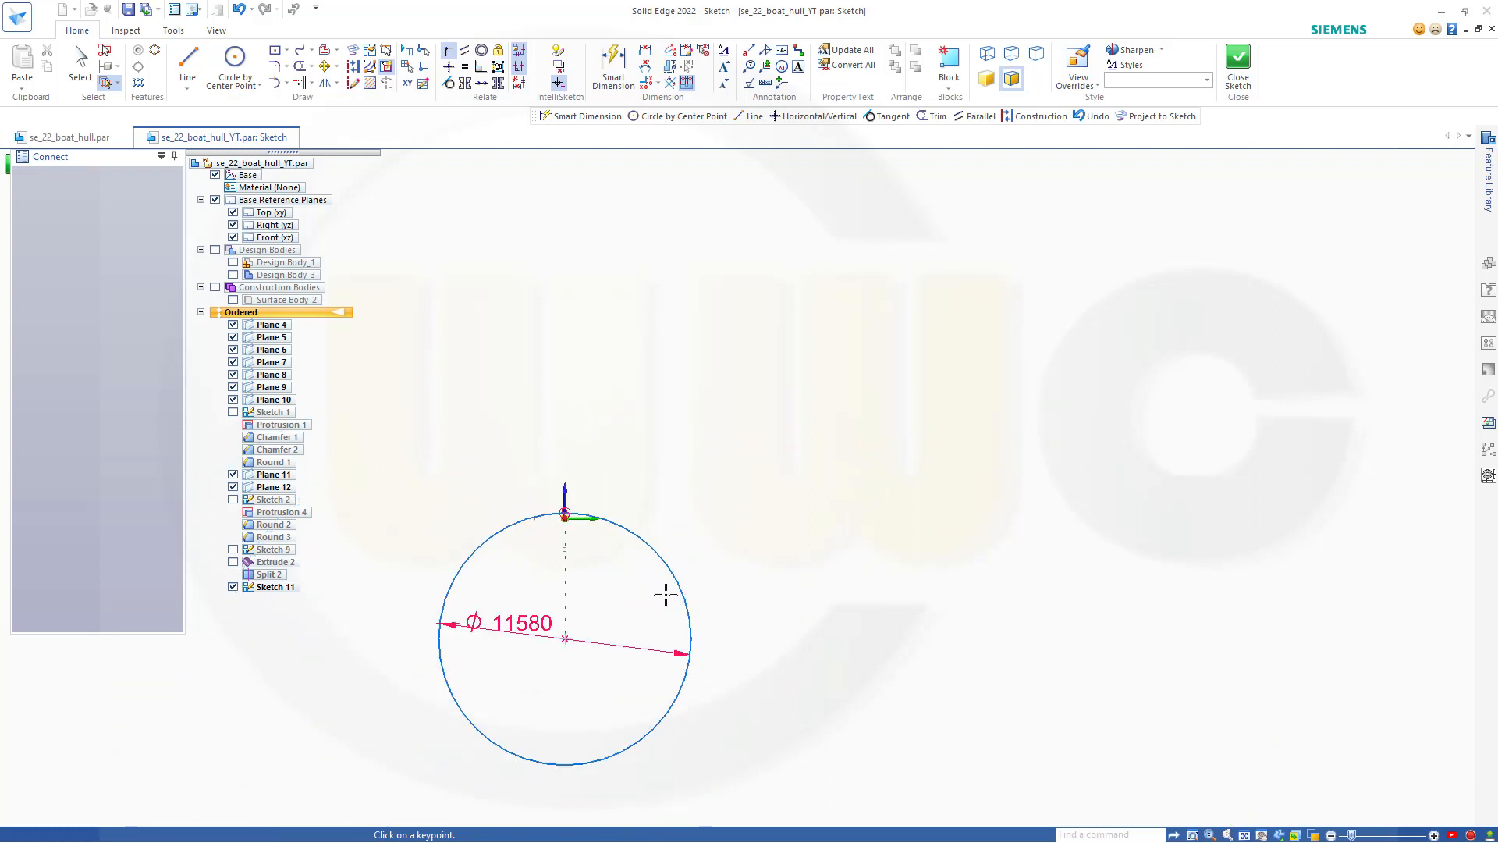
pyautogui.click(187, 67)
pyautogui.click(410, 599)
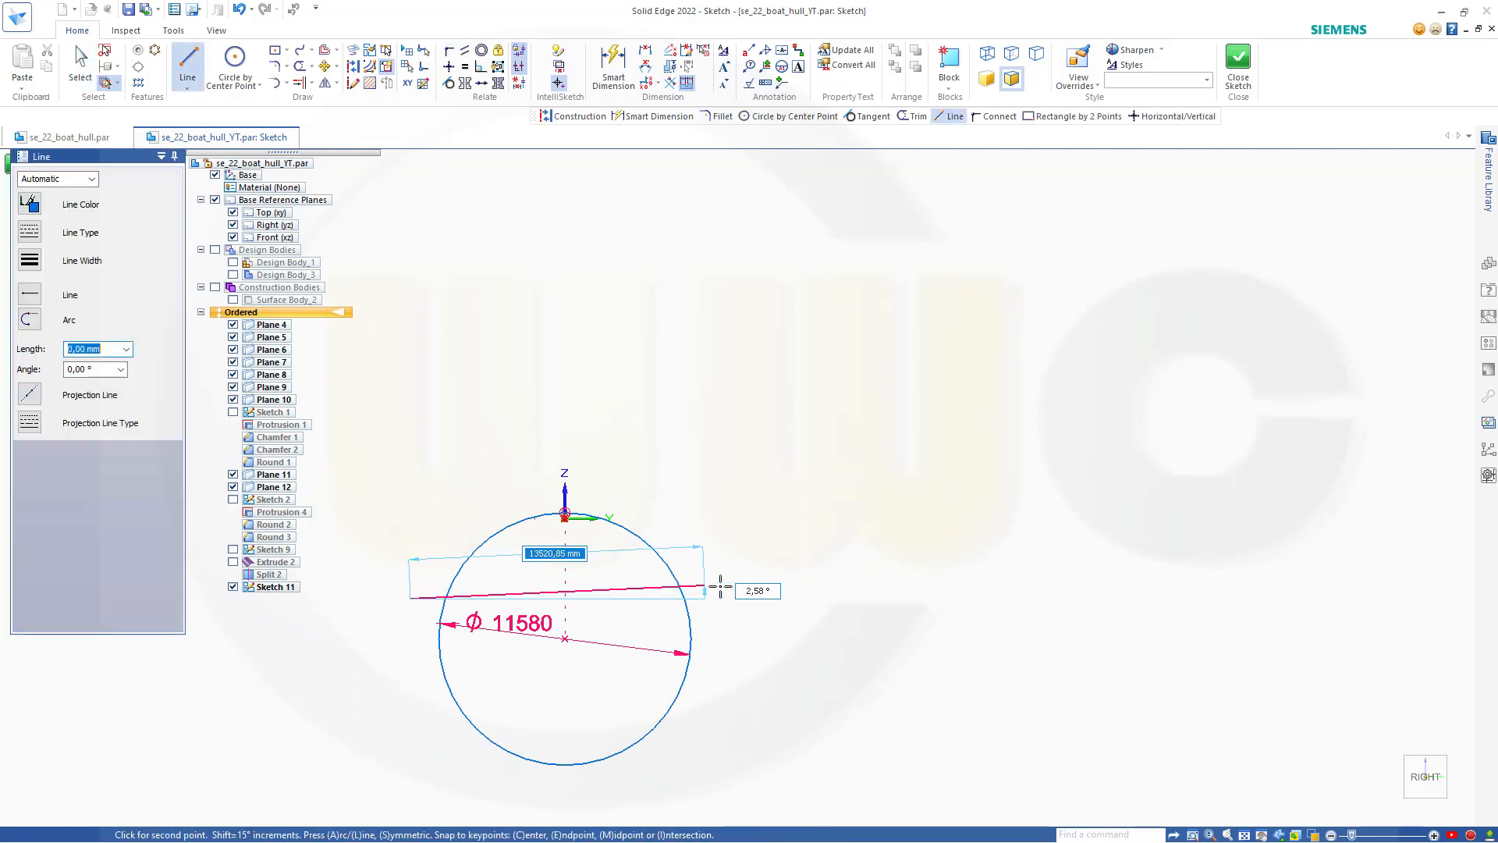
pyautogui.click(710, 599)
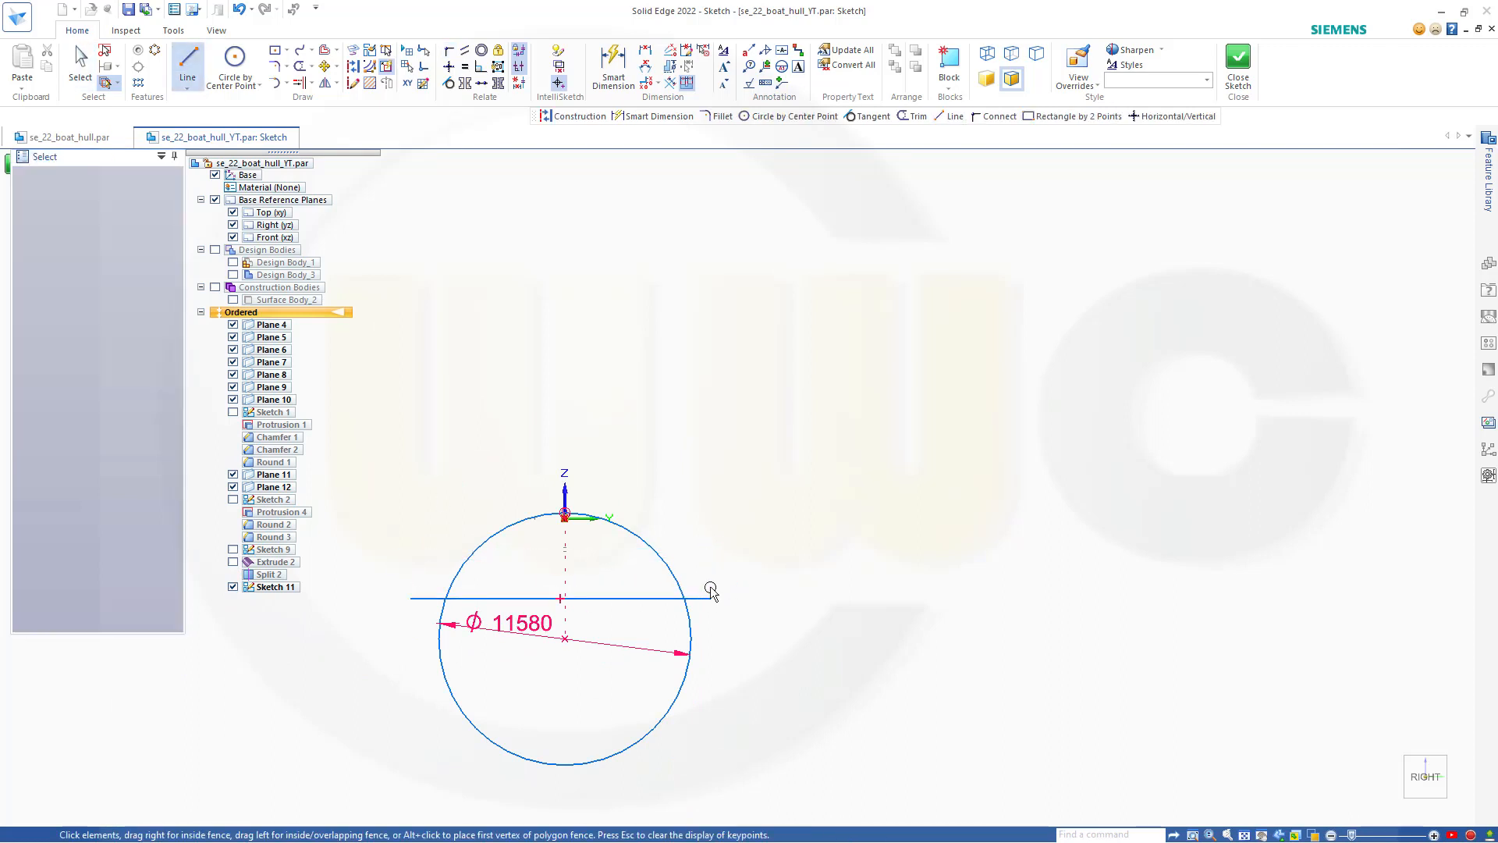
pyautogui.press('Escape')
pyautogui.click(484, 599)
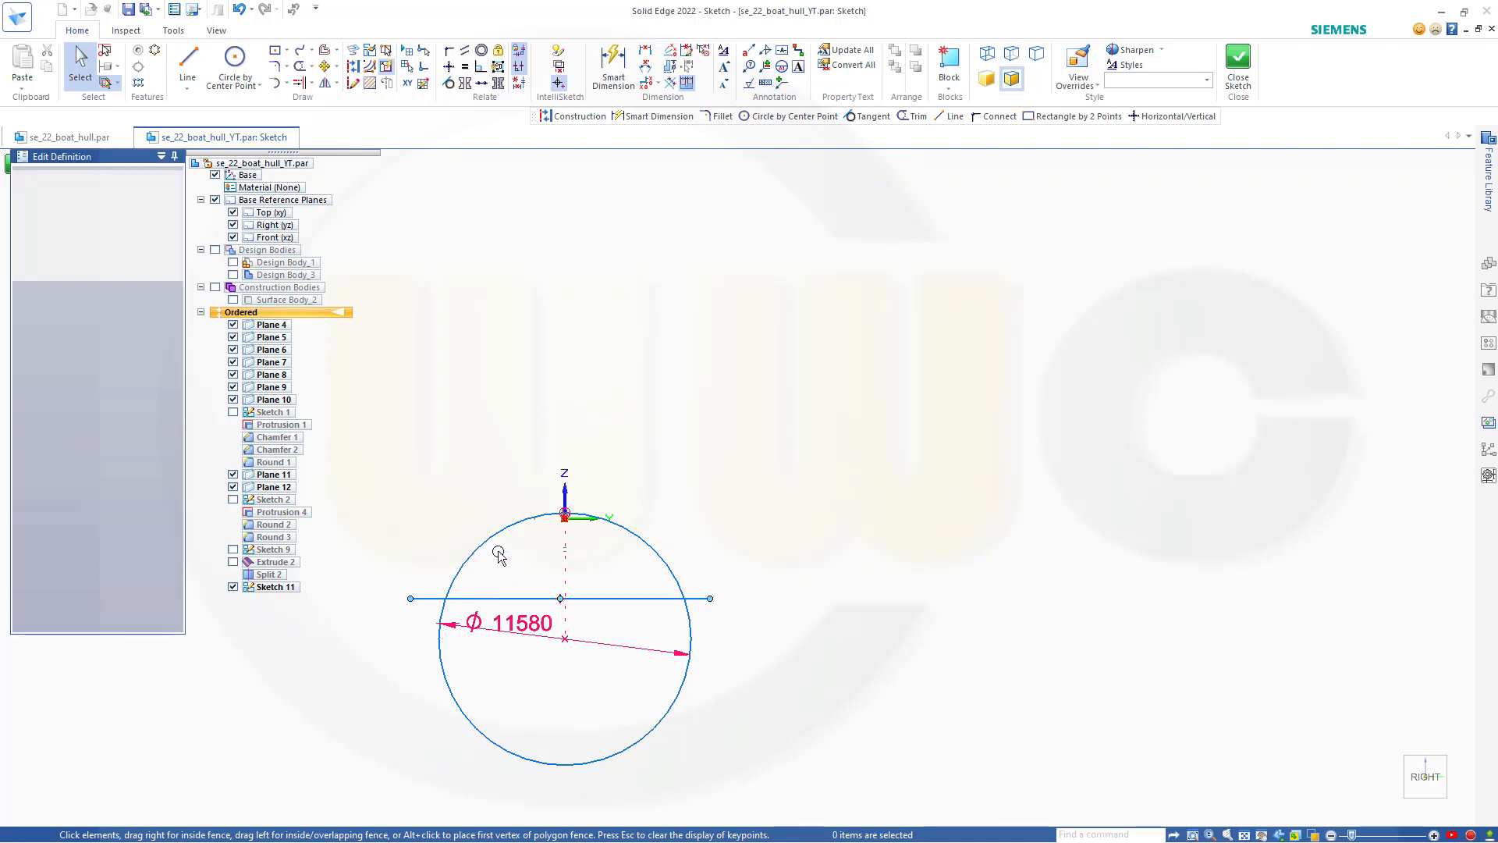
pyautogui.click(353, 66)
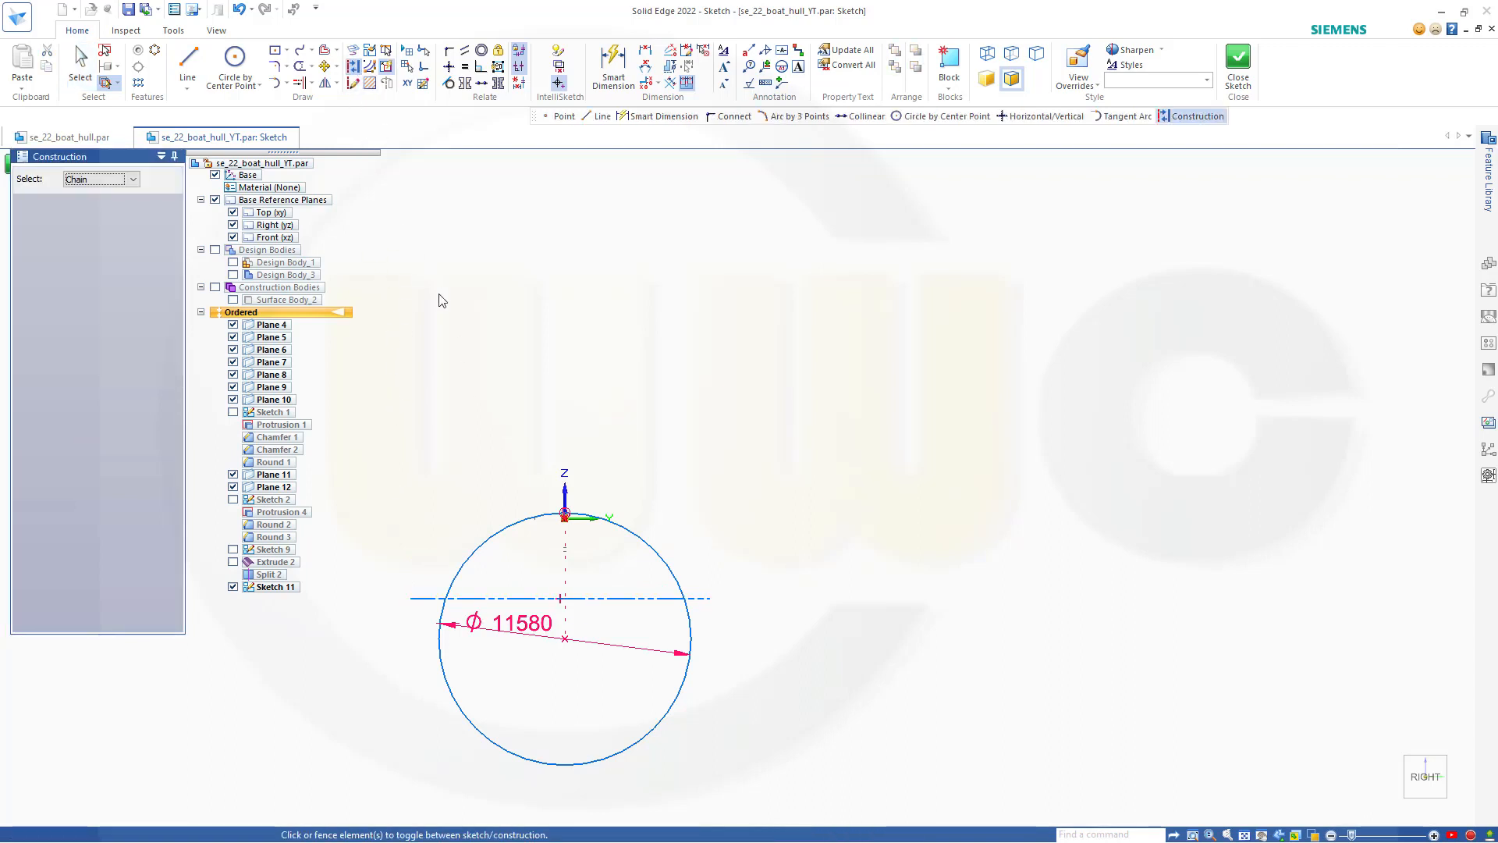
# Step: Trim away the circle portion below the construction line and both line ends overhanging the circle
pyautogui.click(300, 66)
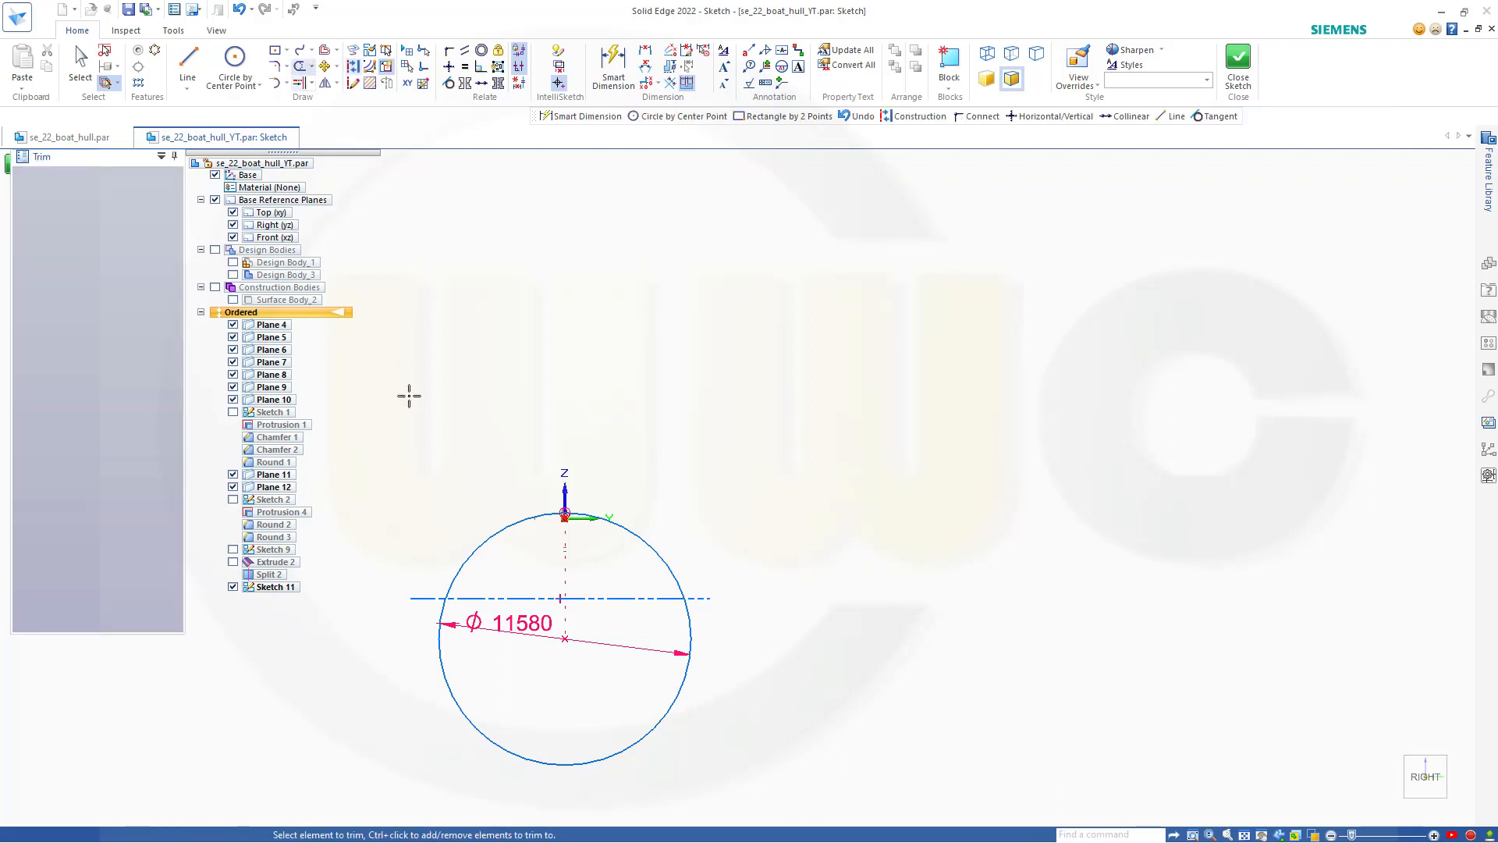
pyautogui.click(428, 597)
pyautogui.moveTo(432, 636); pyautogui.dragTo(507, 660)
pyautogui.click(706, 600)
pyautogui.press('Escape')
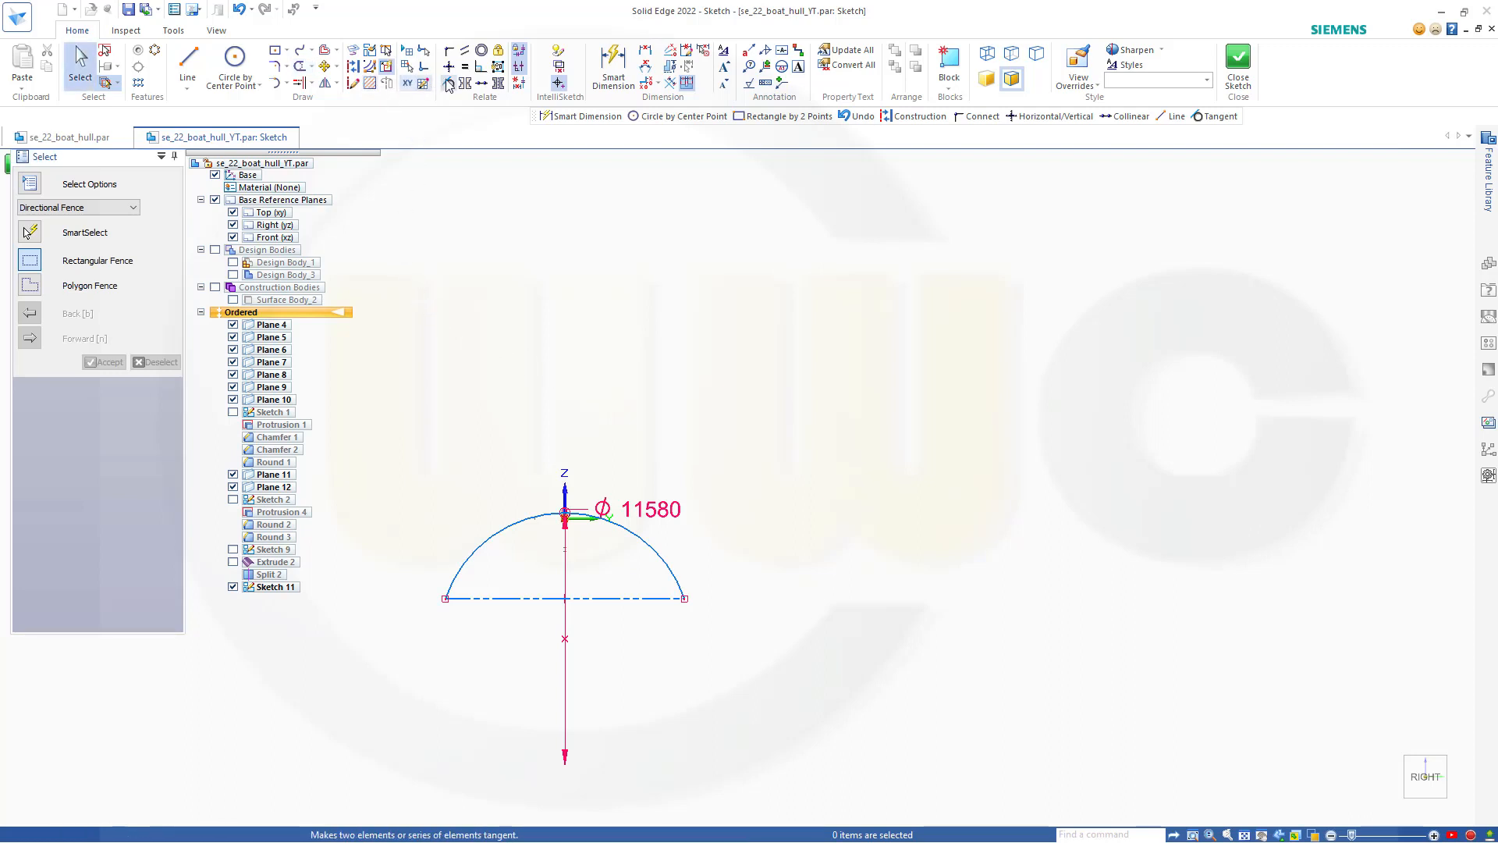
# Step: Dimension the vertical distance between the projected line and the construction line, set it to 1500 mm, and finish the sketch
pyautogui.click(614, 66)
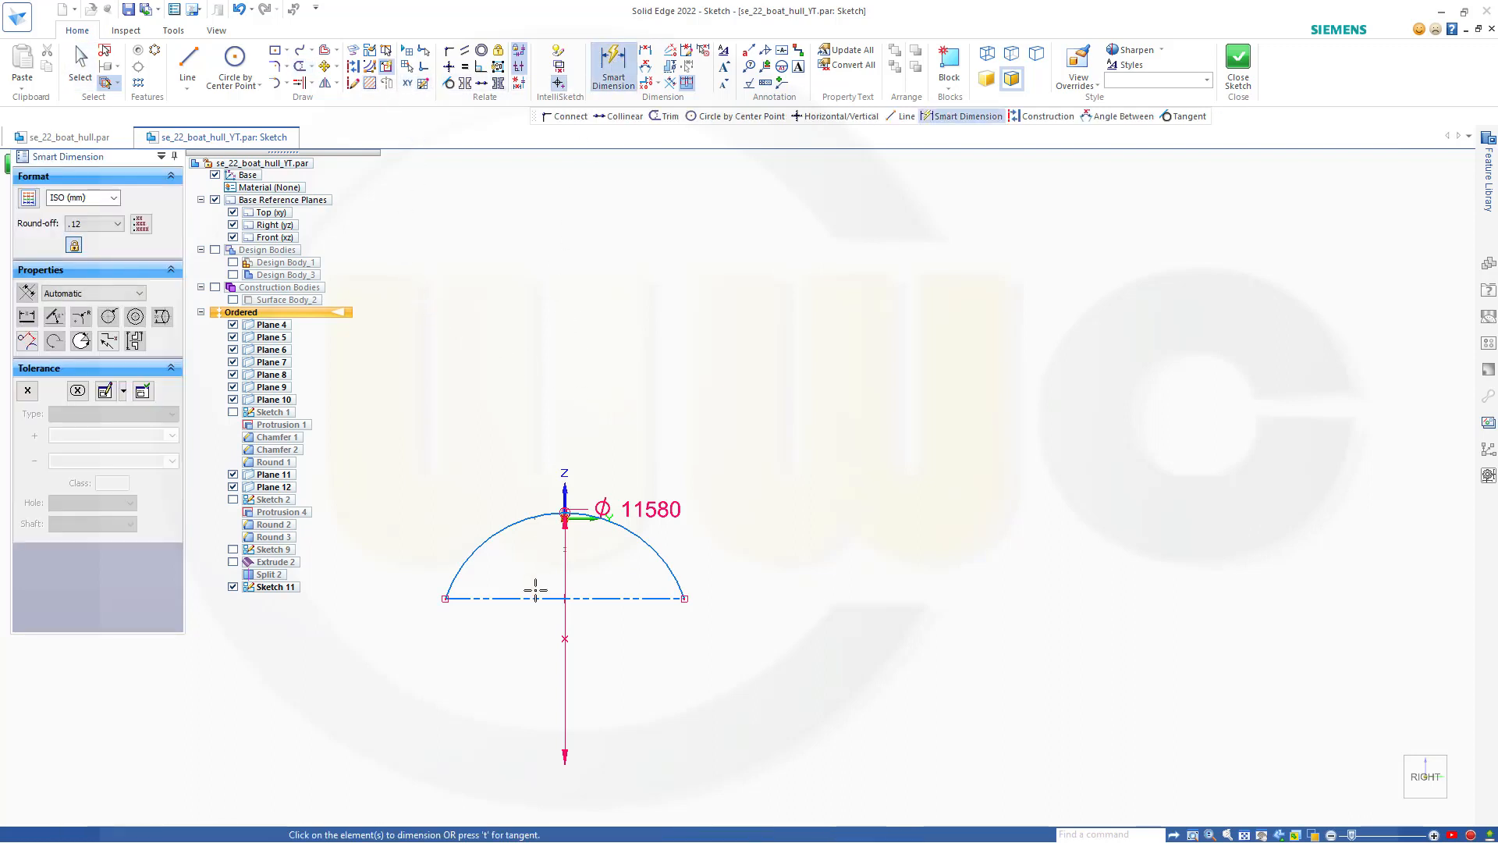
pyautogui.scroll(-2, 533, 597)
pyautogui.scroll(4, 532, 598)
pyautogui.scroll(3, 562, 485)
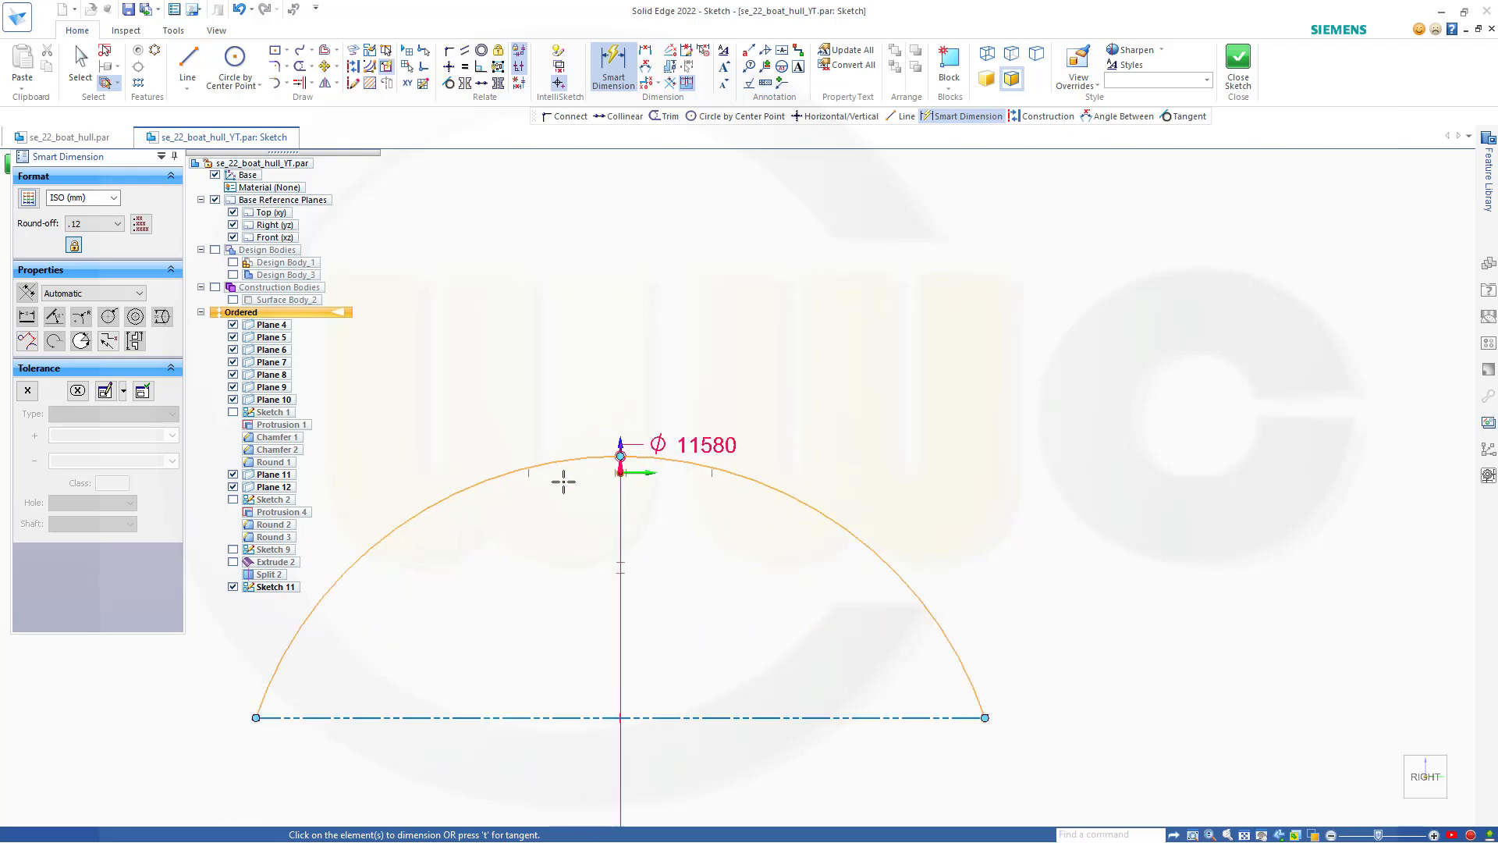
pyautogui.scroll(2, 626, 467)
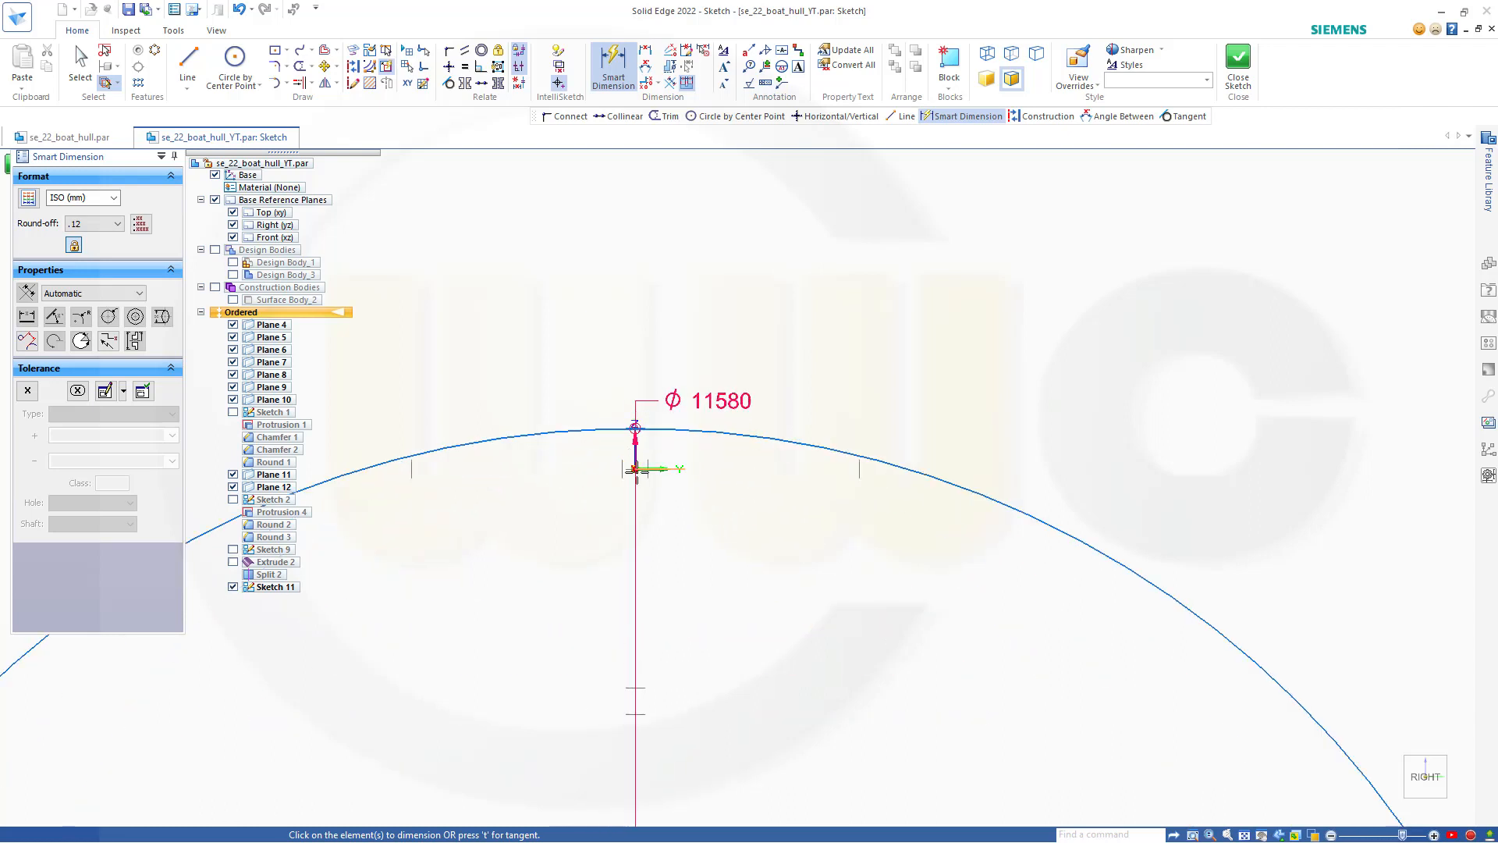
pyautogui.scroll(3, 635, 469)
pyautogui.scroll(5, 645, 419)
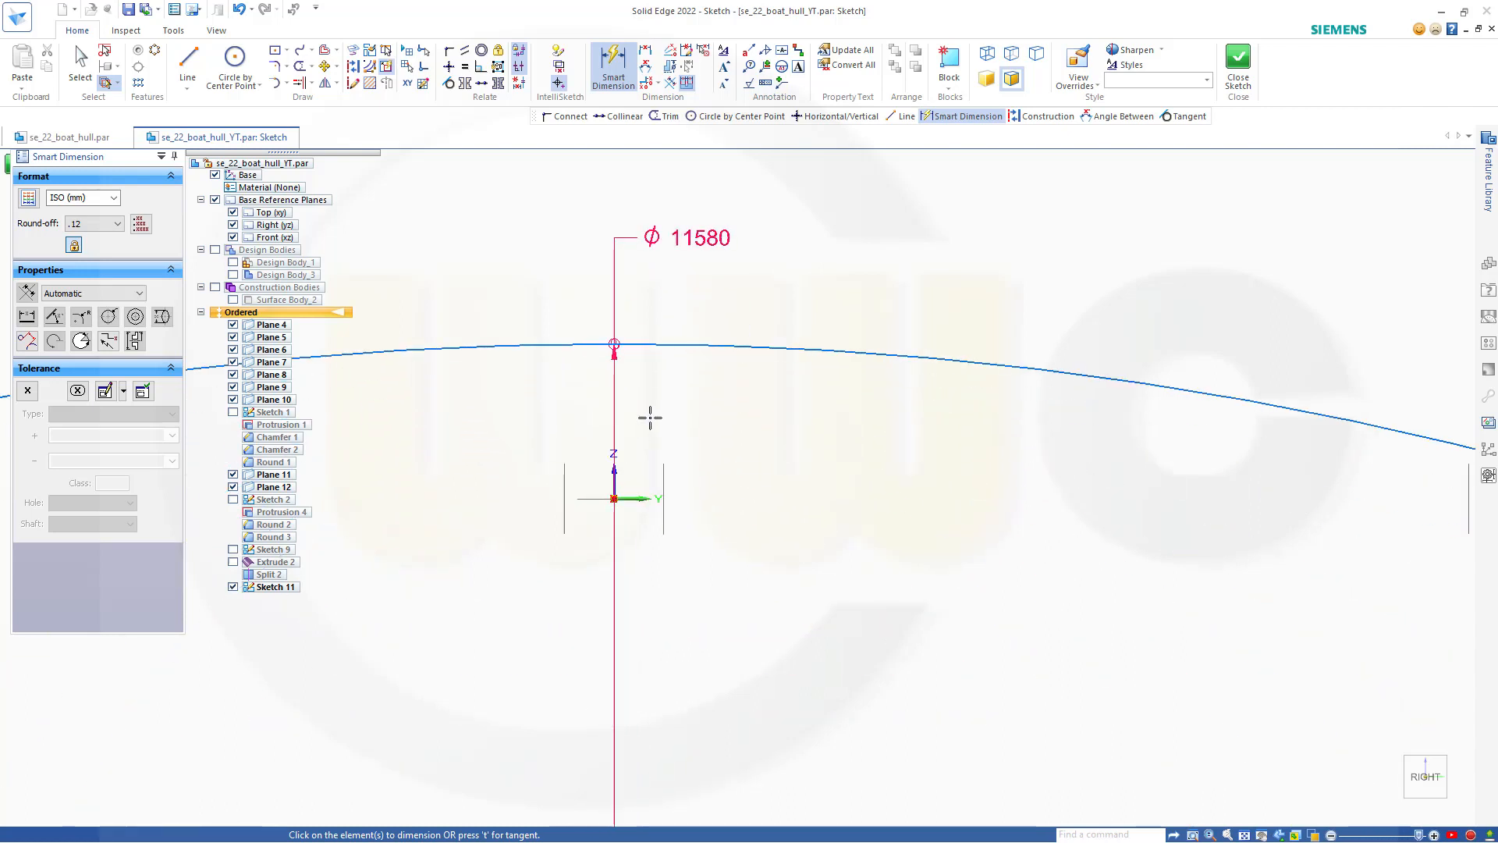
pyautogui.scroll(4, 742, 344)
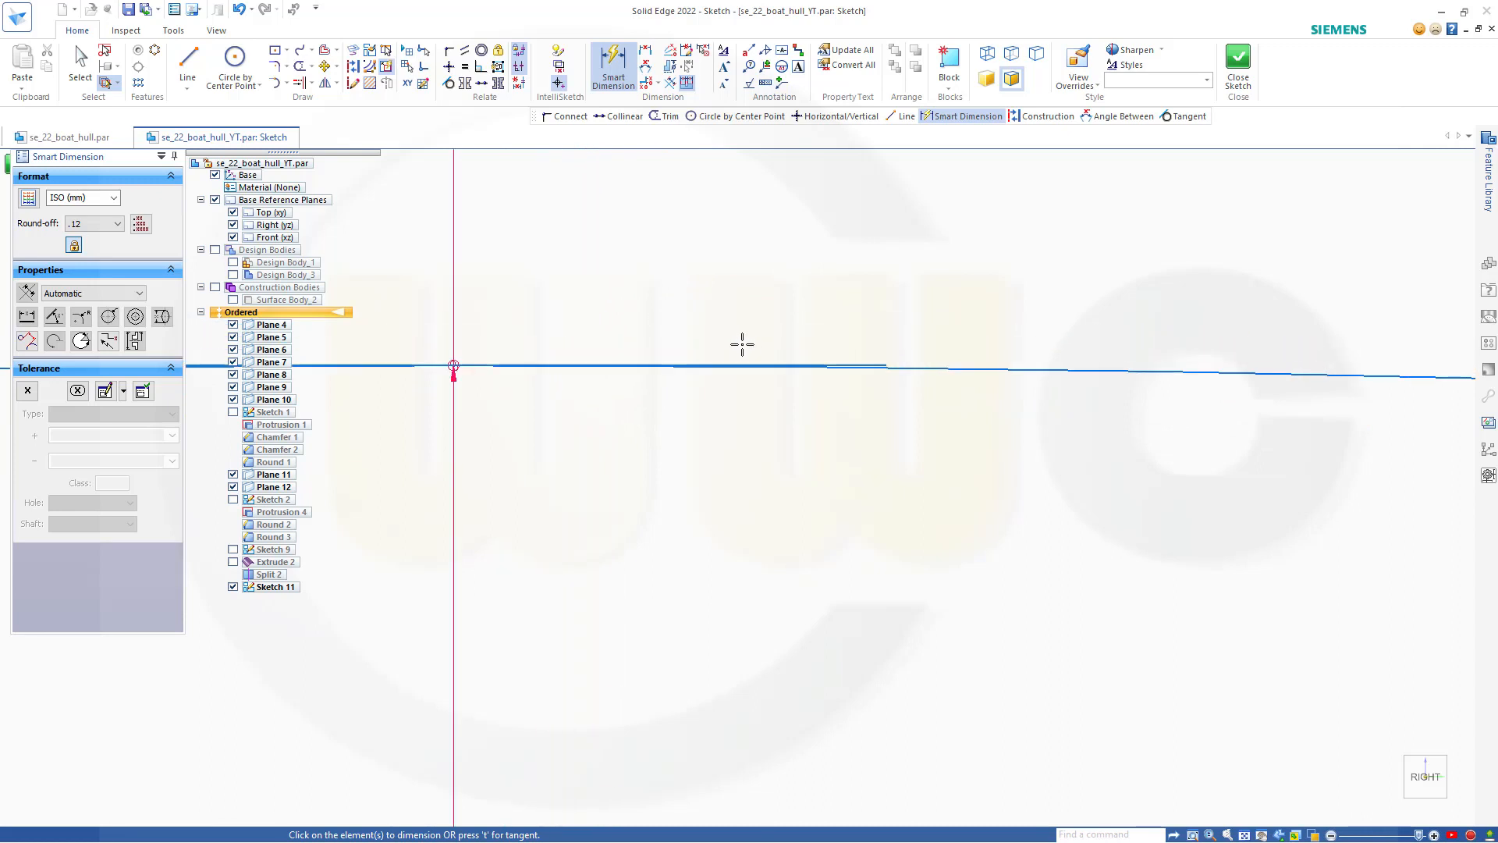
pyautogui.click(996, 346)
pyautogui.scroll(-3, 933, 445)
pyautogui.scroll(-4, 914, 522)
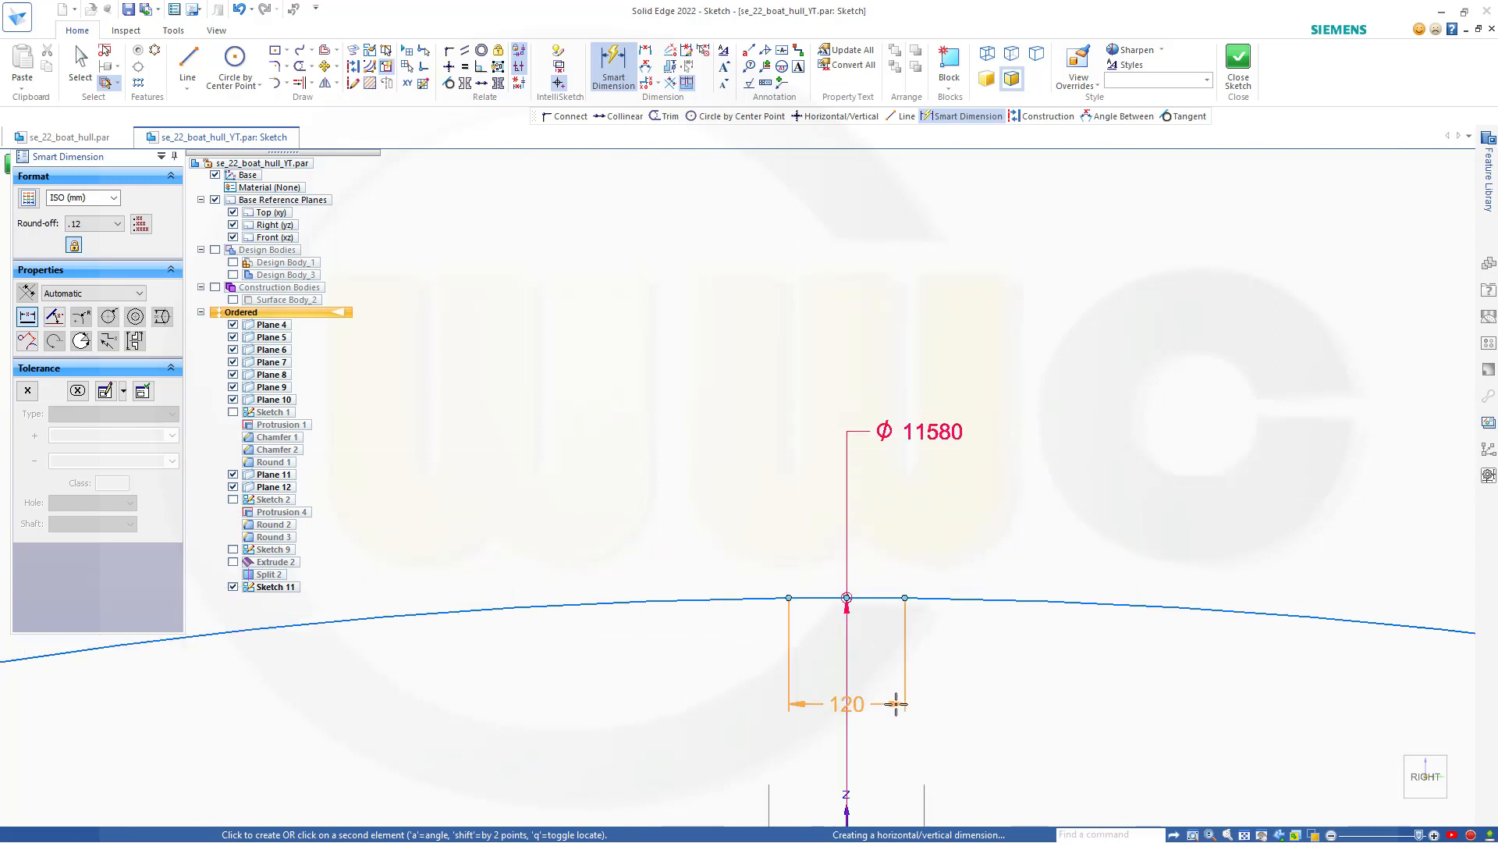
pyautogui.keyDown('shift'); pyautogui.moveTo(901, 697); pyautogui.dragTo(1027, 95, button='middle'); pyautogui.keyUp('shift')
pyautogui.scroll(-6, 1006, 445)
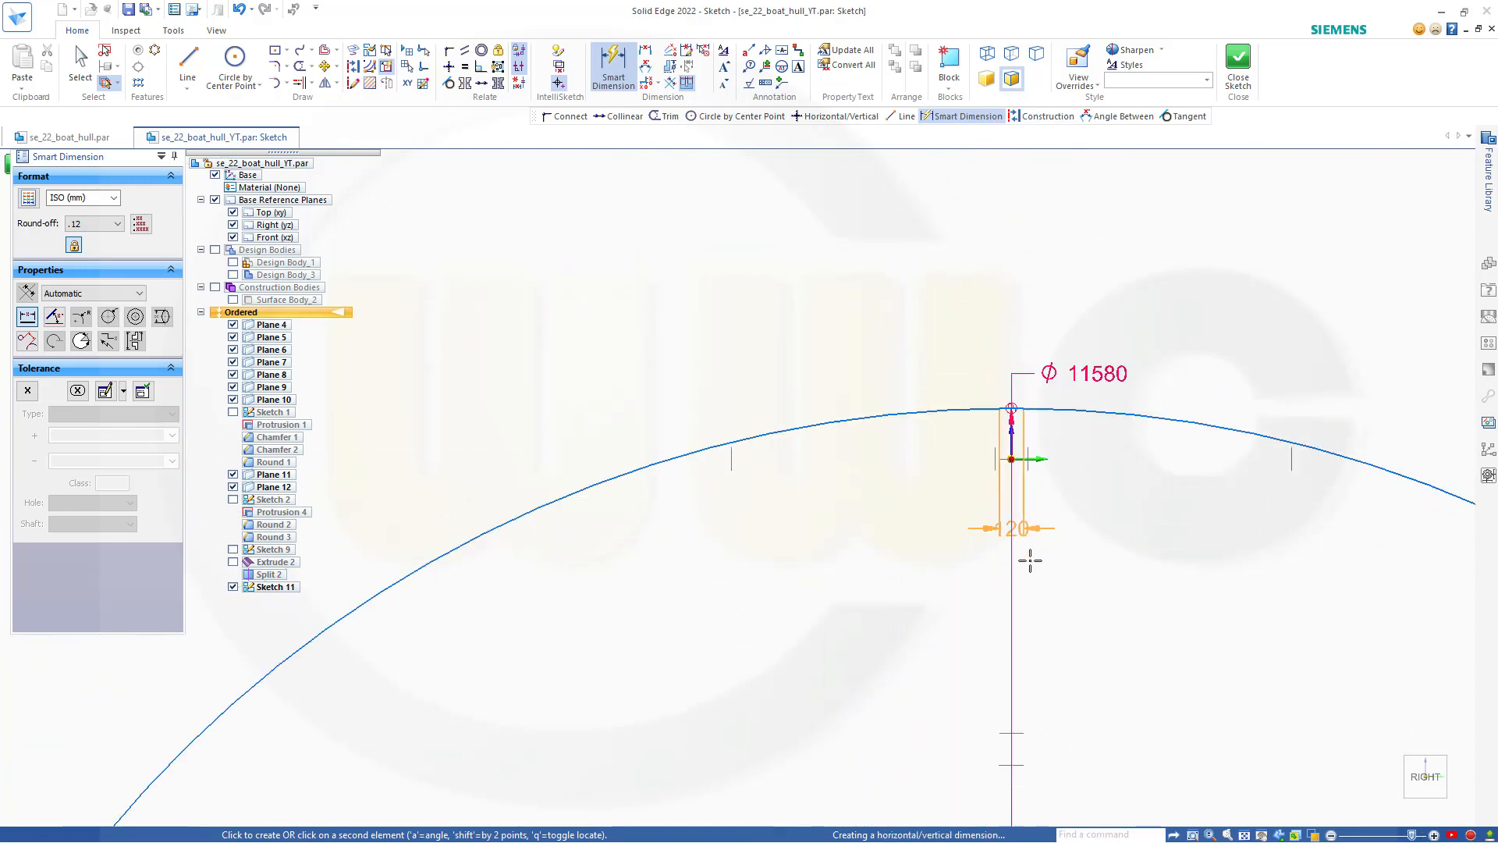
pyautogui.scroll(-5, 1030, 560)
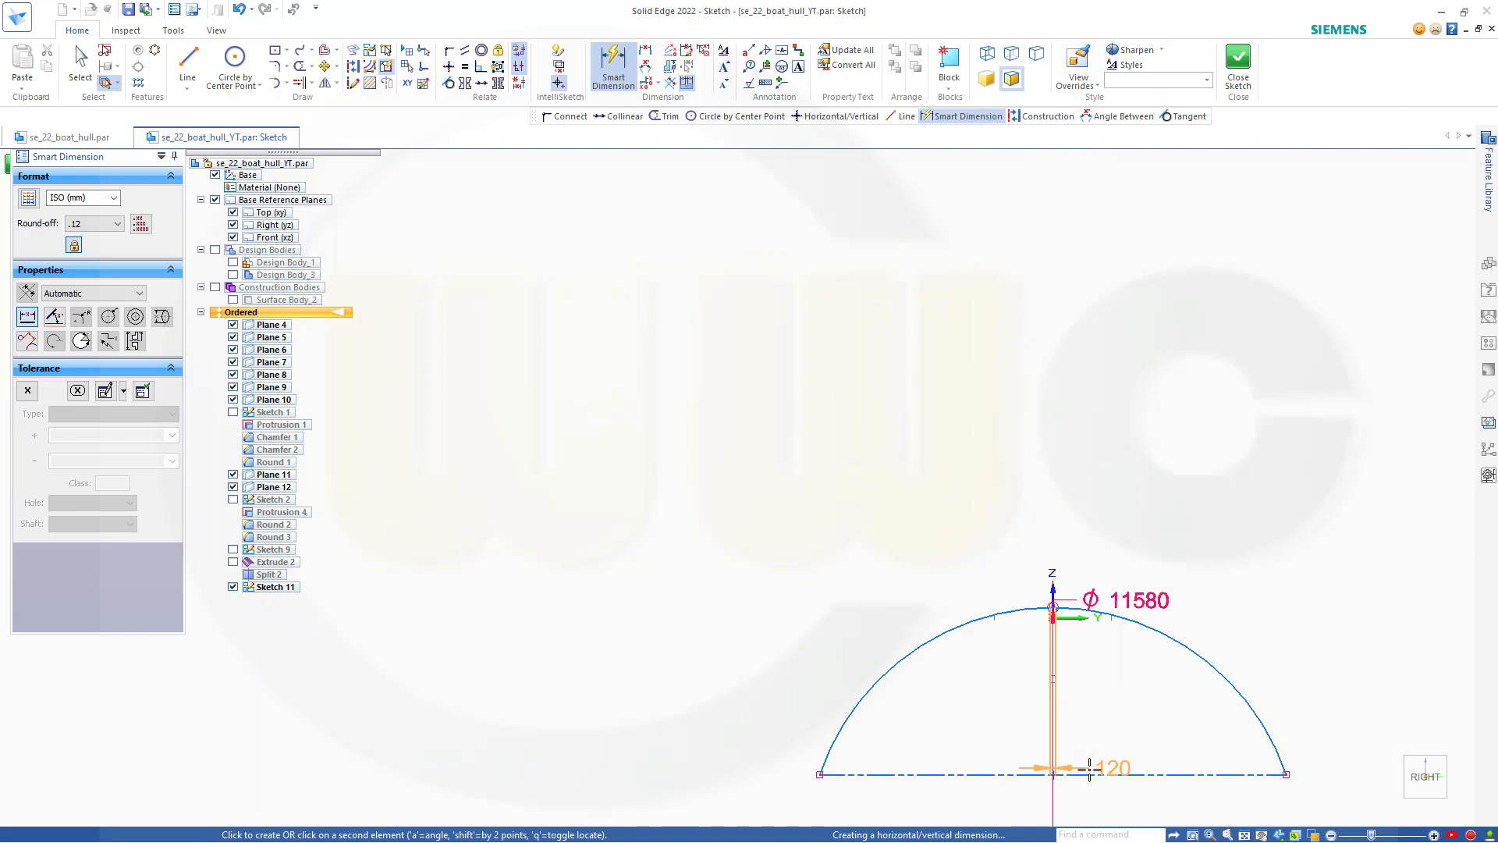
pyautogui.click(1071, 773)
pyautogui.click(761, 727)
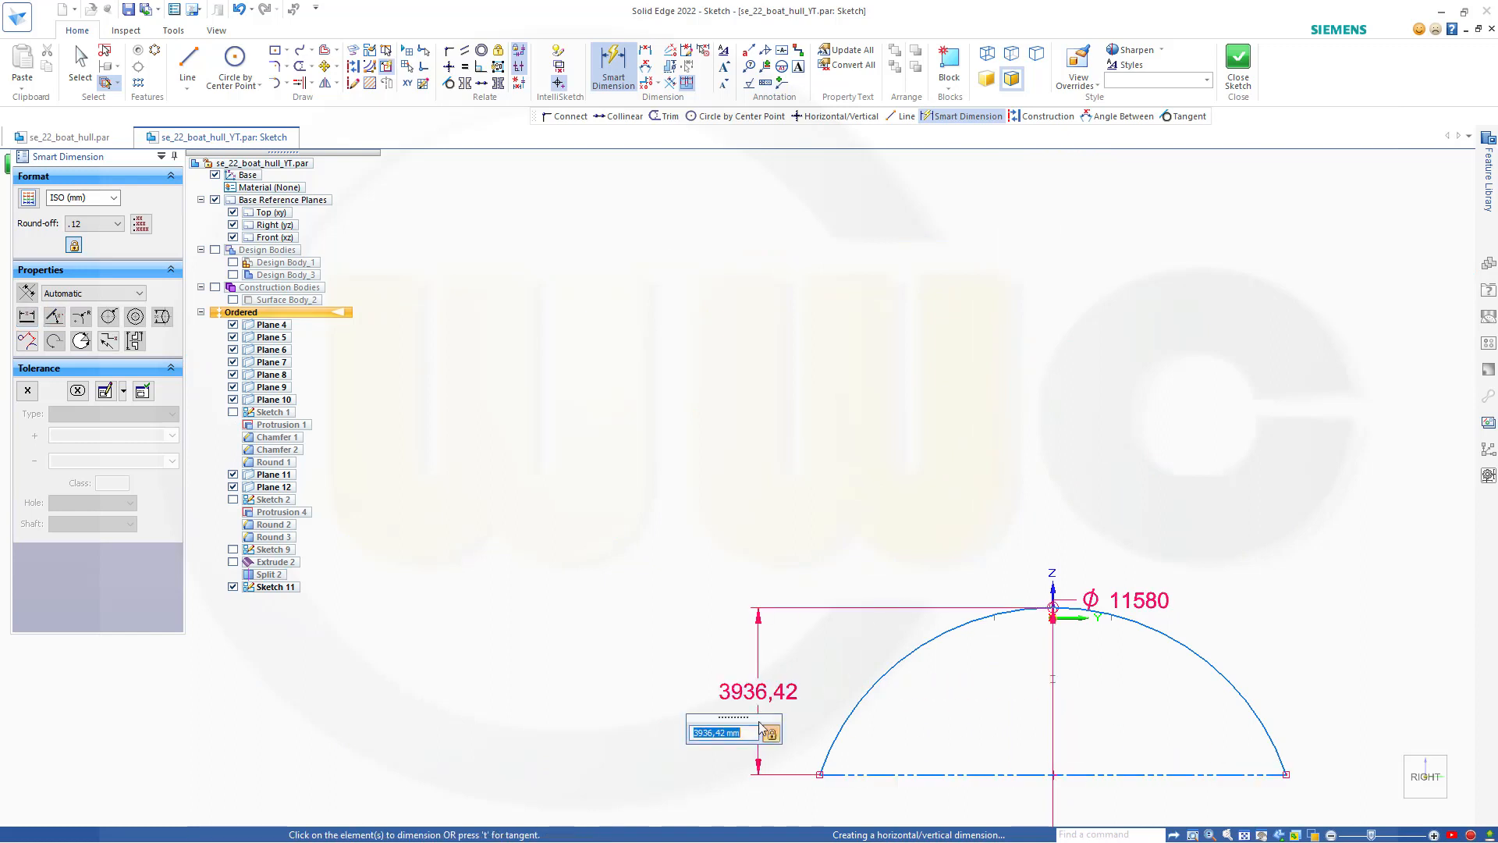
pyautogui.write('1500')
pyautogui.press('Return')
pyautogui.press('Escape')
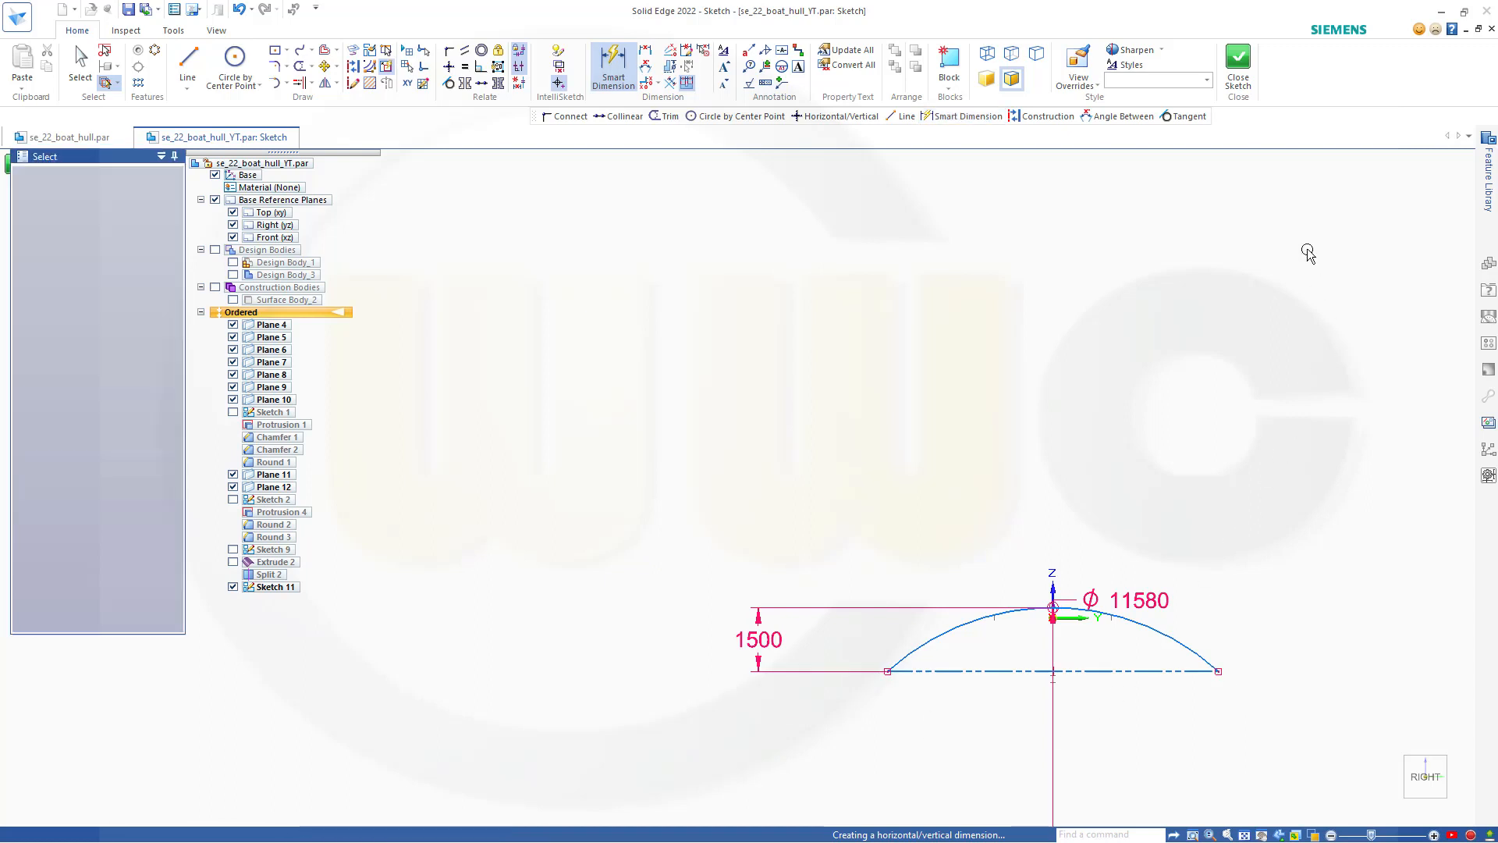
pyautogui.click(1239, 63)
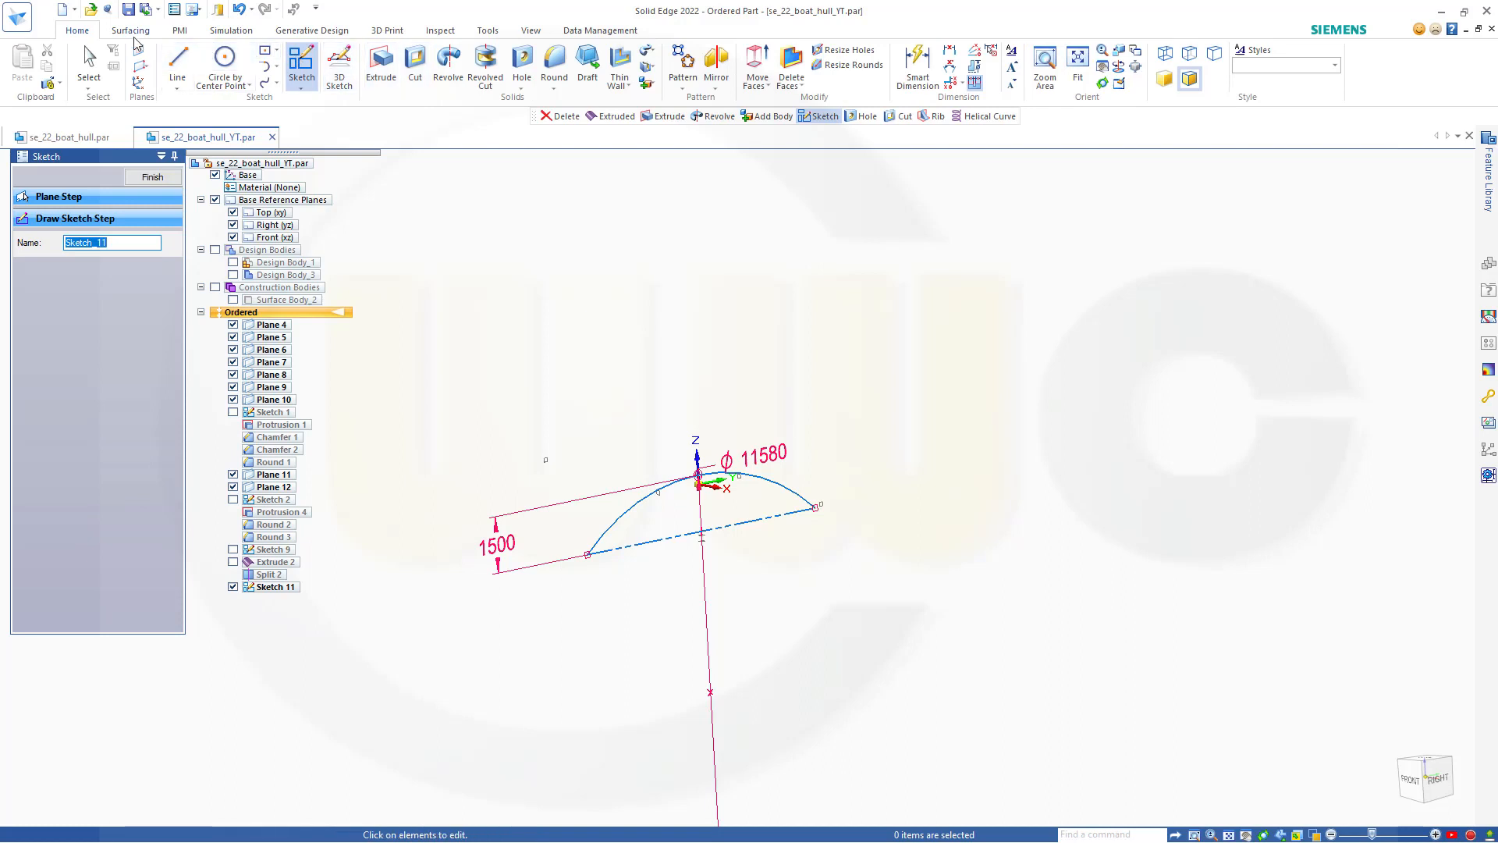
pyautogui.click(152, 177)
# Step: Create an extruded surface from the sketched arc with a symmetric extent of 14000 mm
pyautogui.click(139, 35)
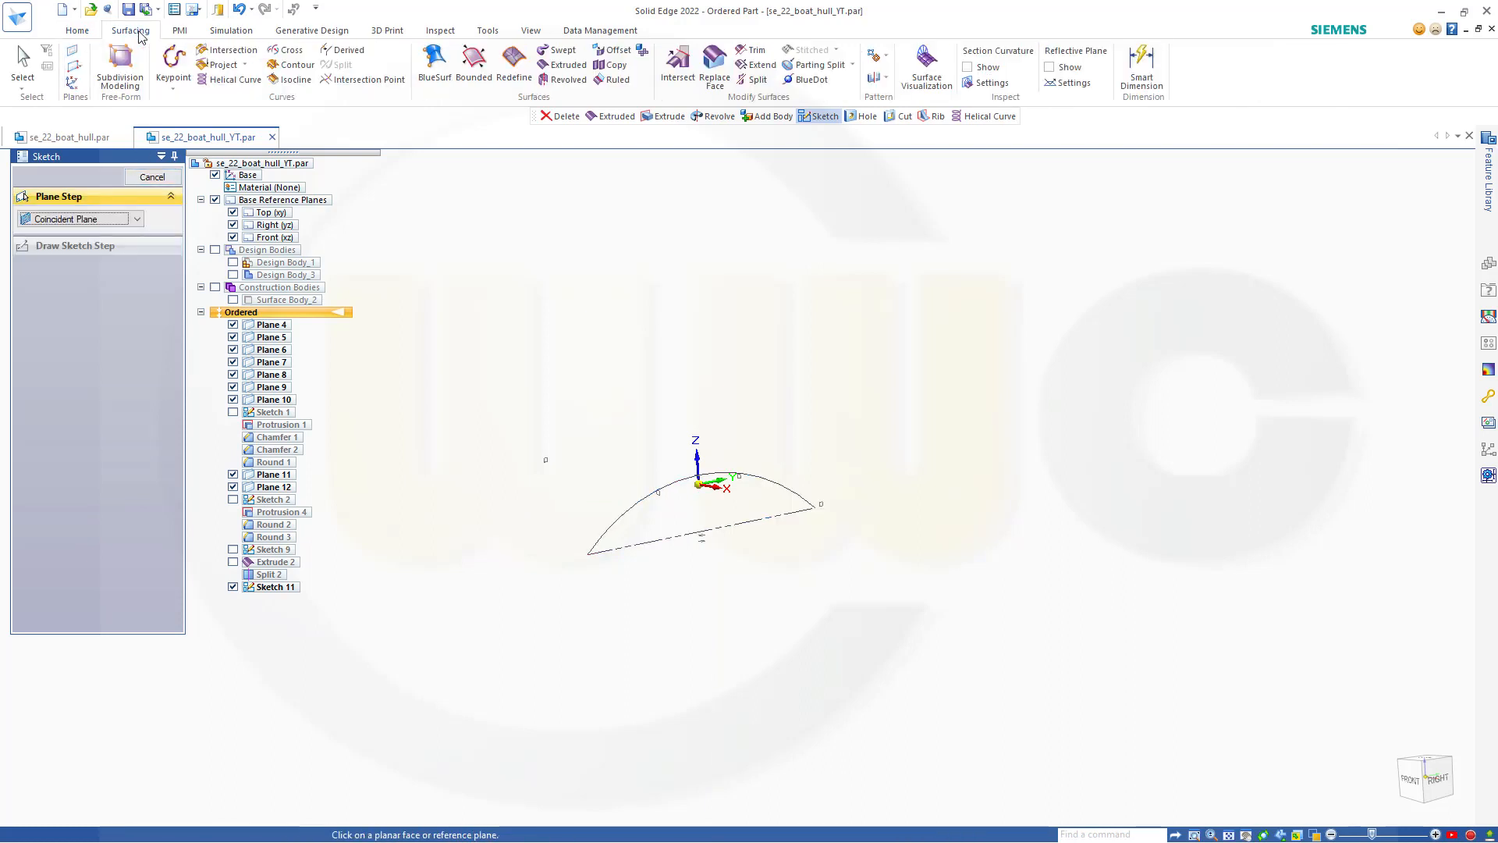
pyautogui.click(563, 65)
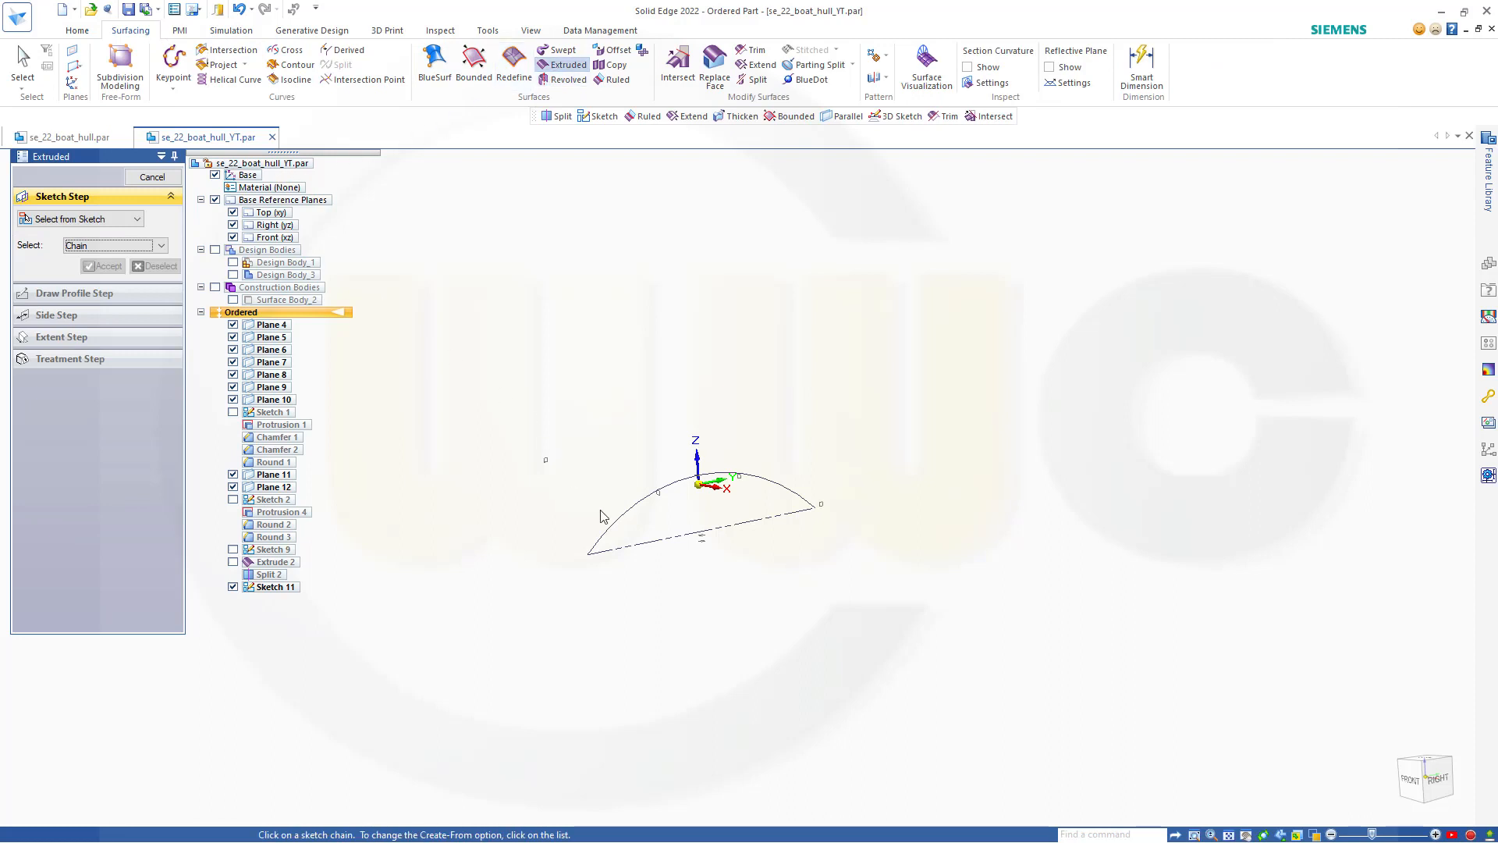
pyautogui.click(622, 528)
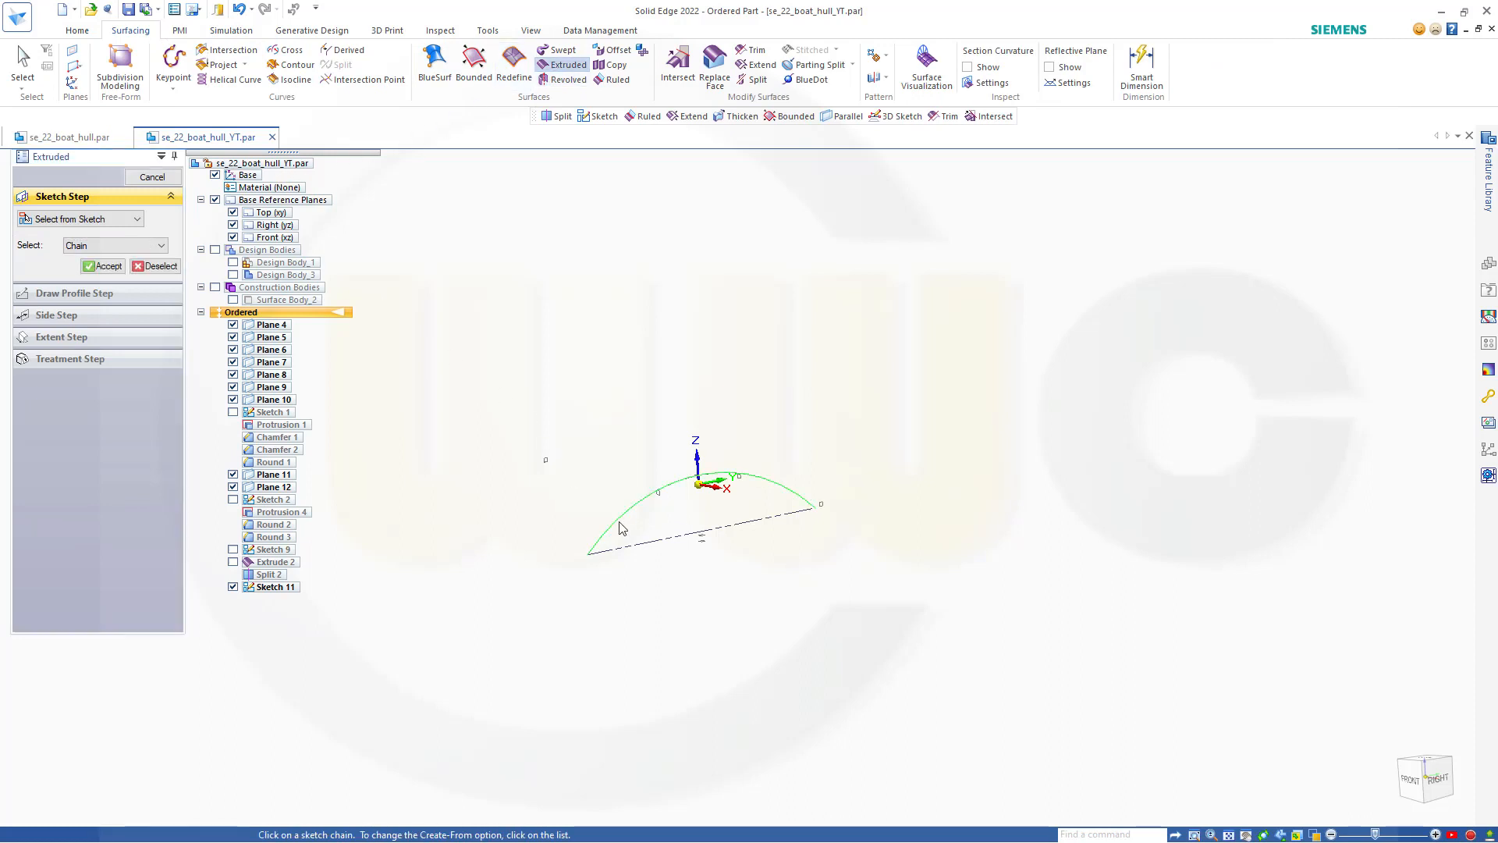
pyautogui.click(102, 266)
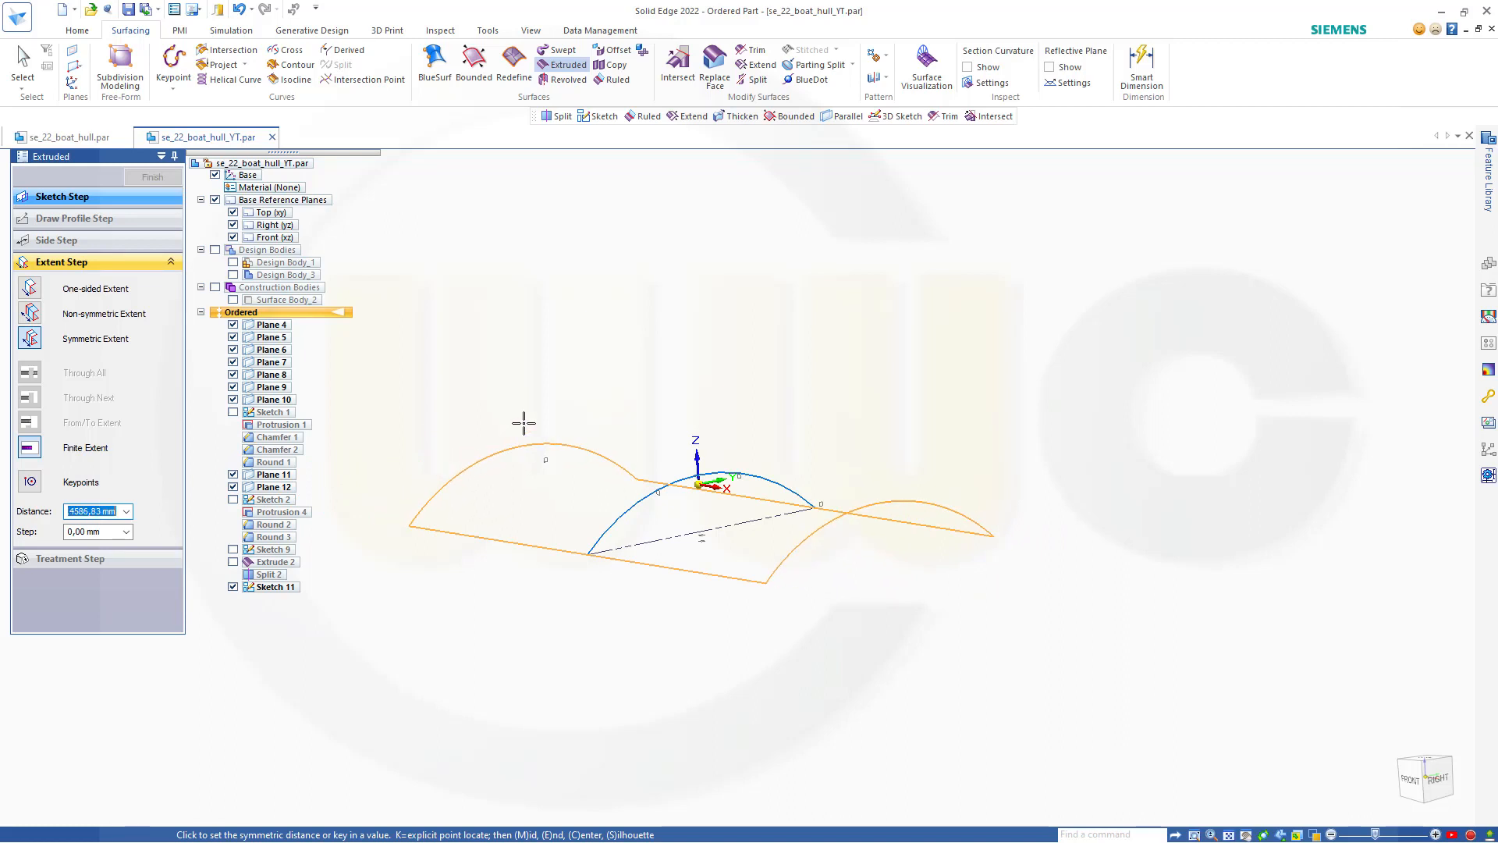
pyautogui.write('14000')
pyautogui.press('Return')
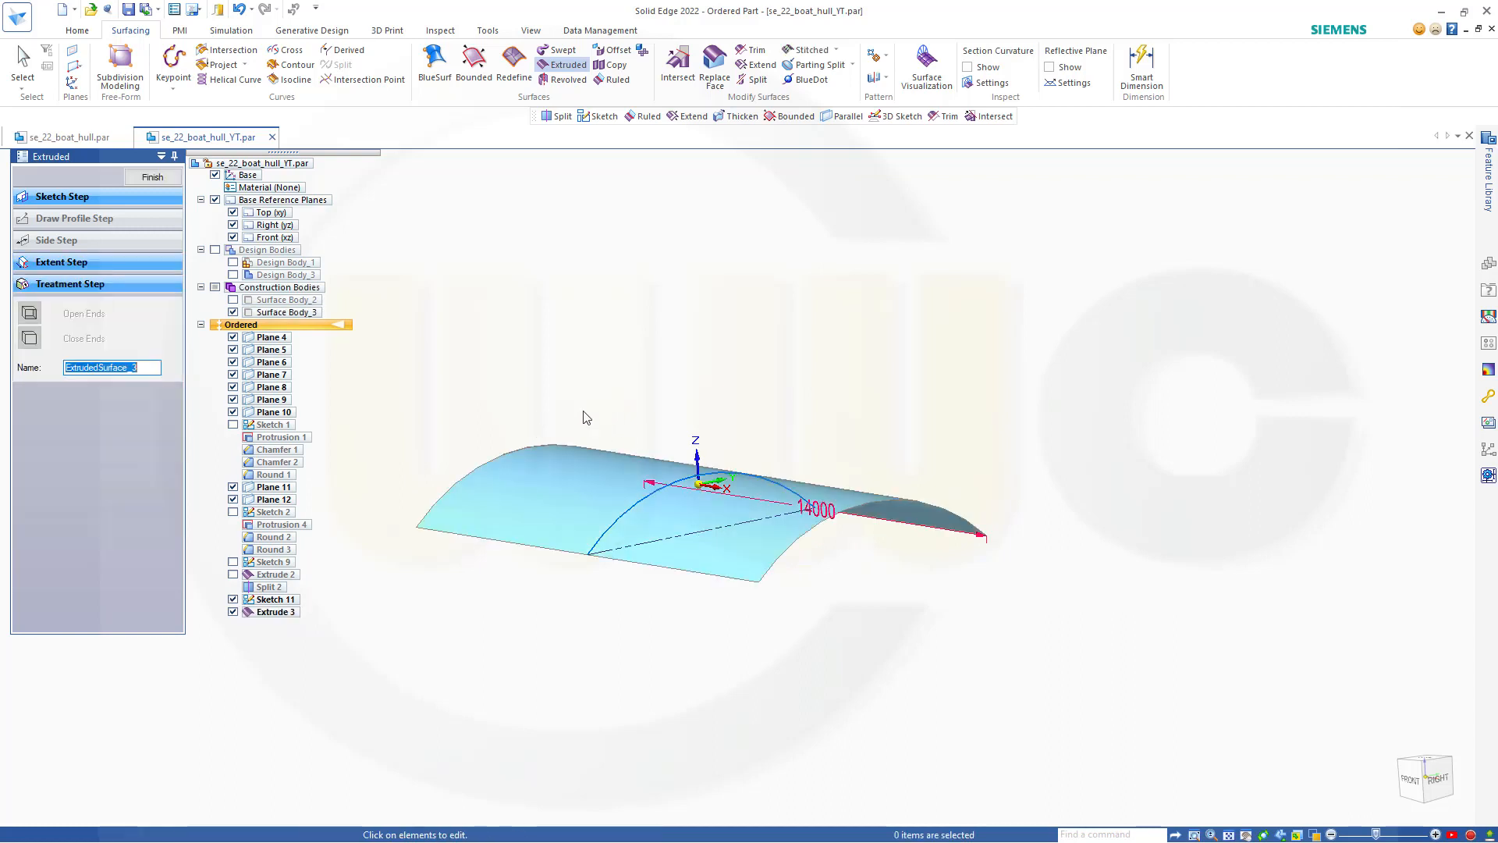
pyautogui.click(156, 178)
pyautogui.click(156, 178)
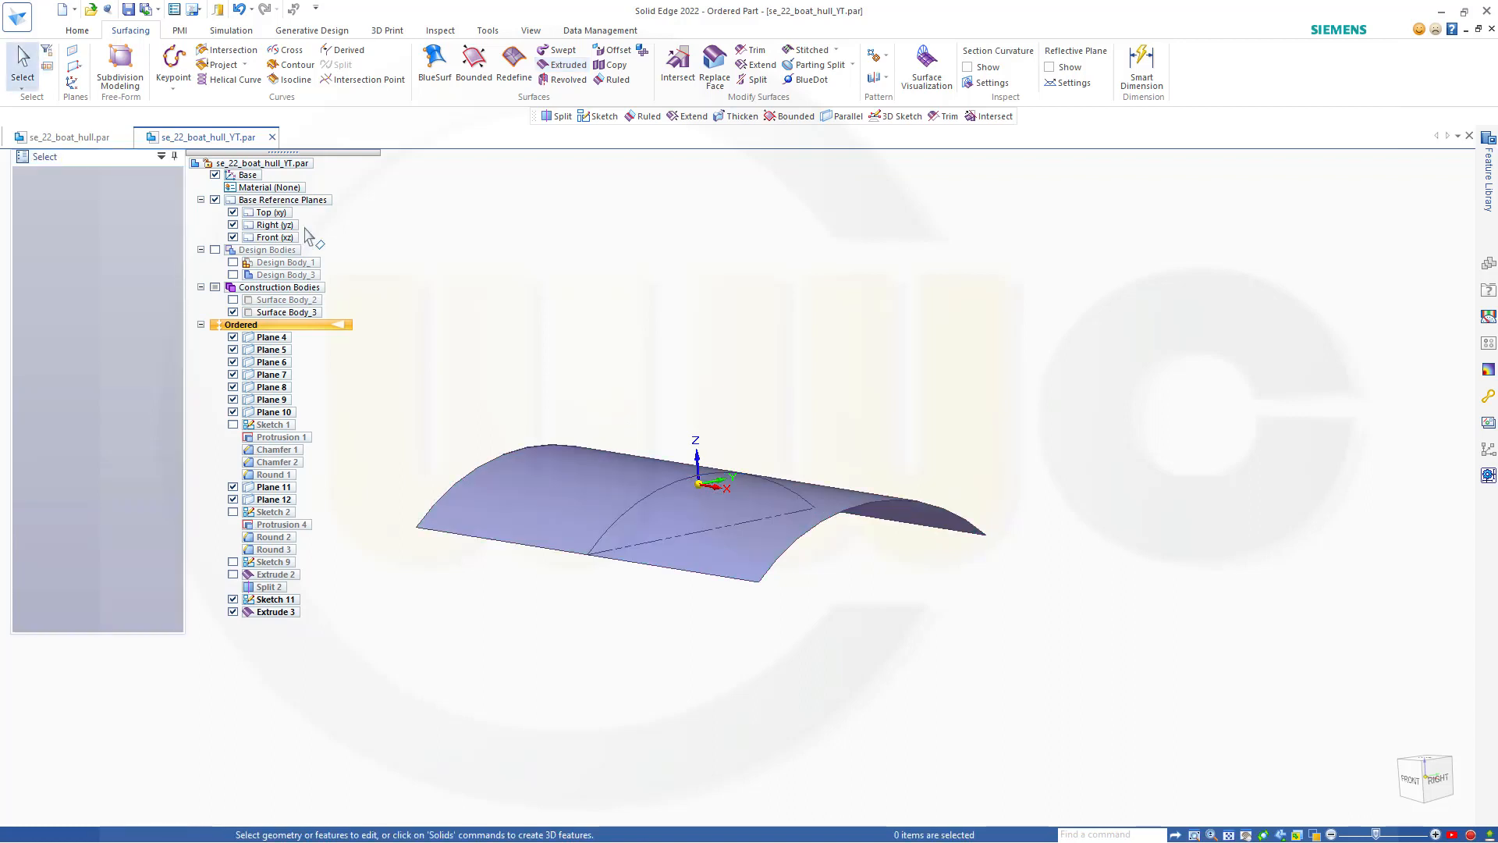
# Step: Show Design Body_3 together with the new arched surface
pyautogui.click(232, 274)
pyautogui.moveTo(577, 451); pyautogui.dragTo(685, 426, button='middle')
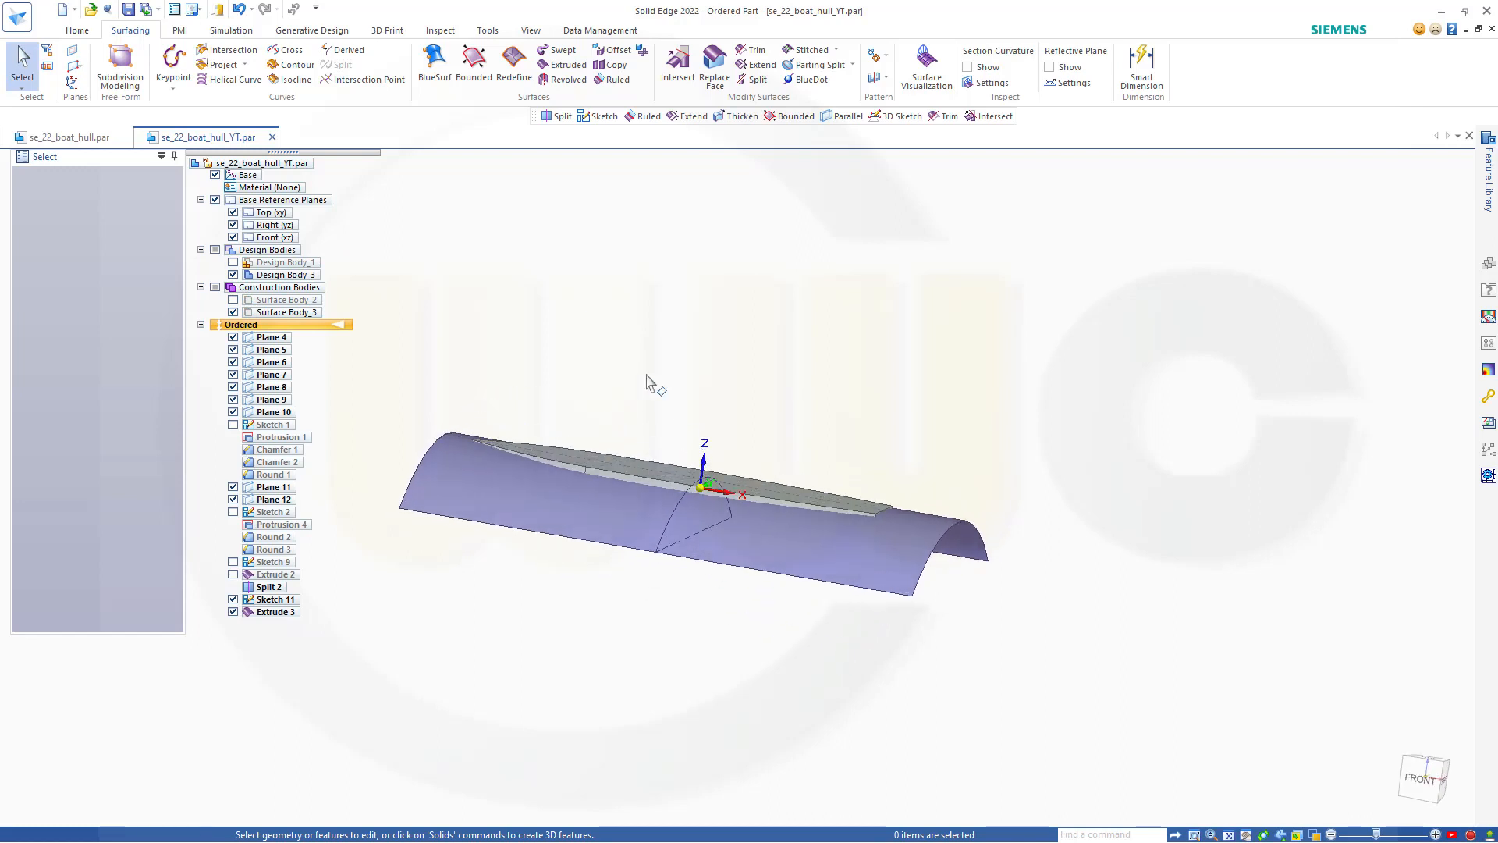
pyautogui.click(78, 31)
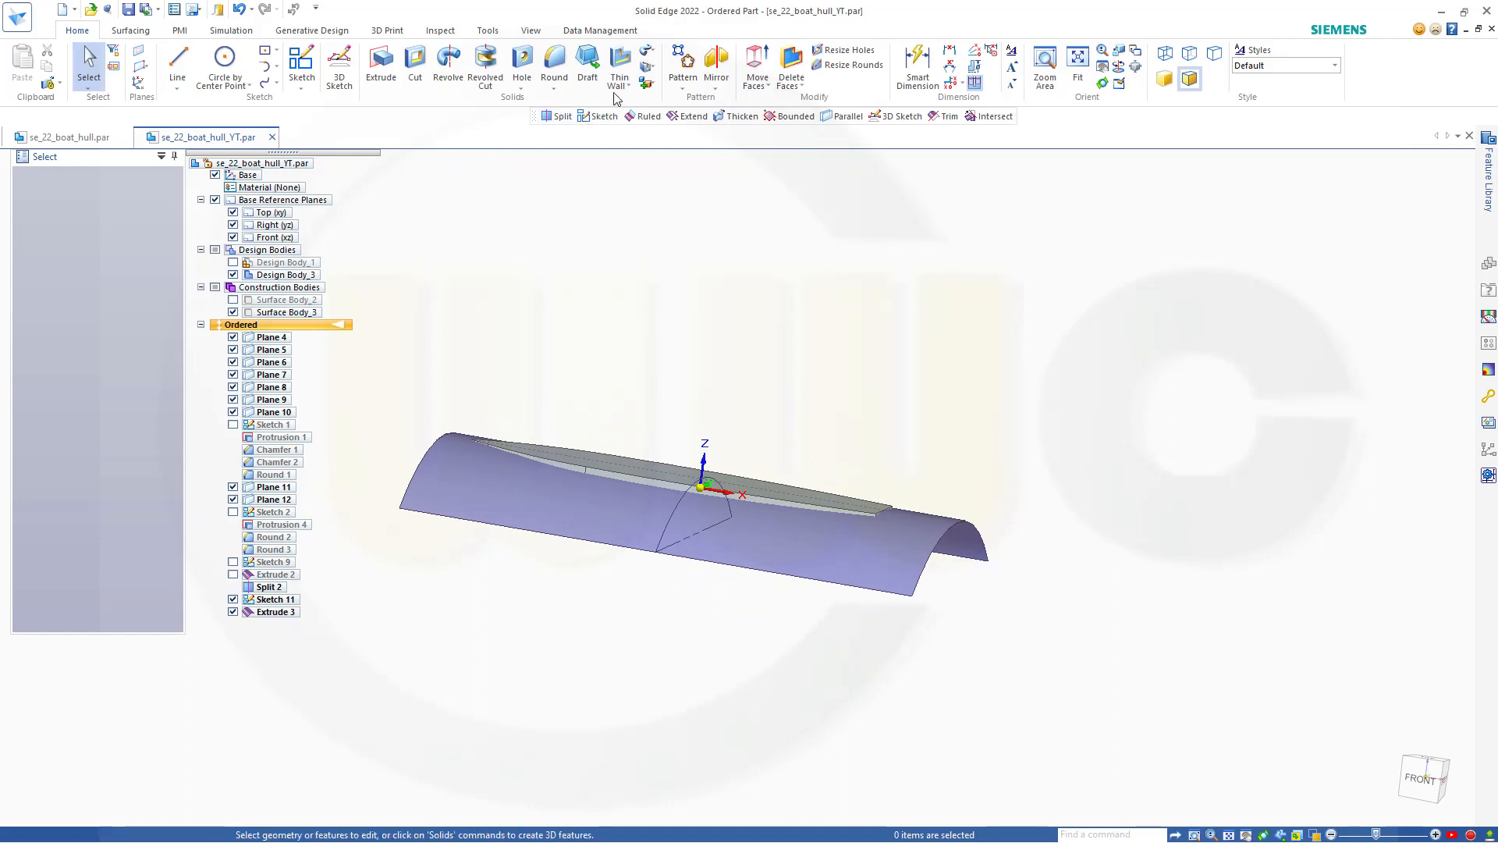
# Step: Try to split Design Body_3 using the arched extruded surface as the splitting tool
pyautogui.click(647, 84)
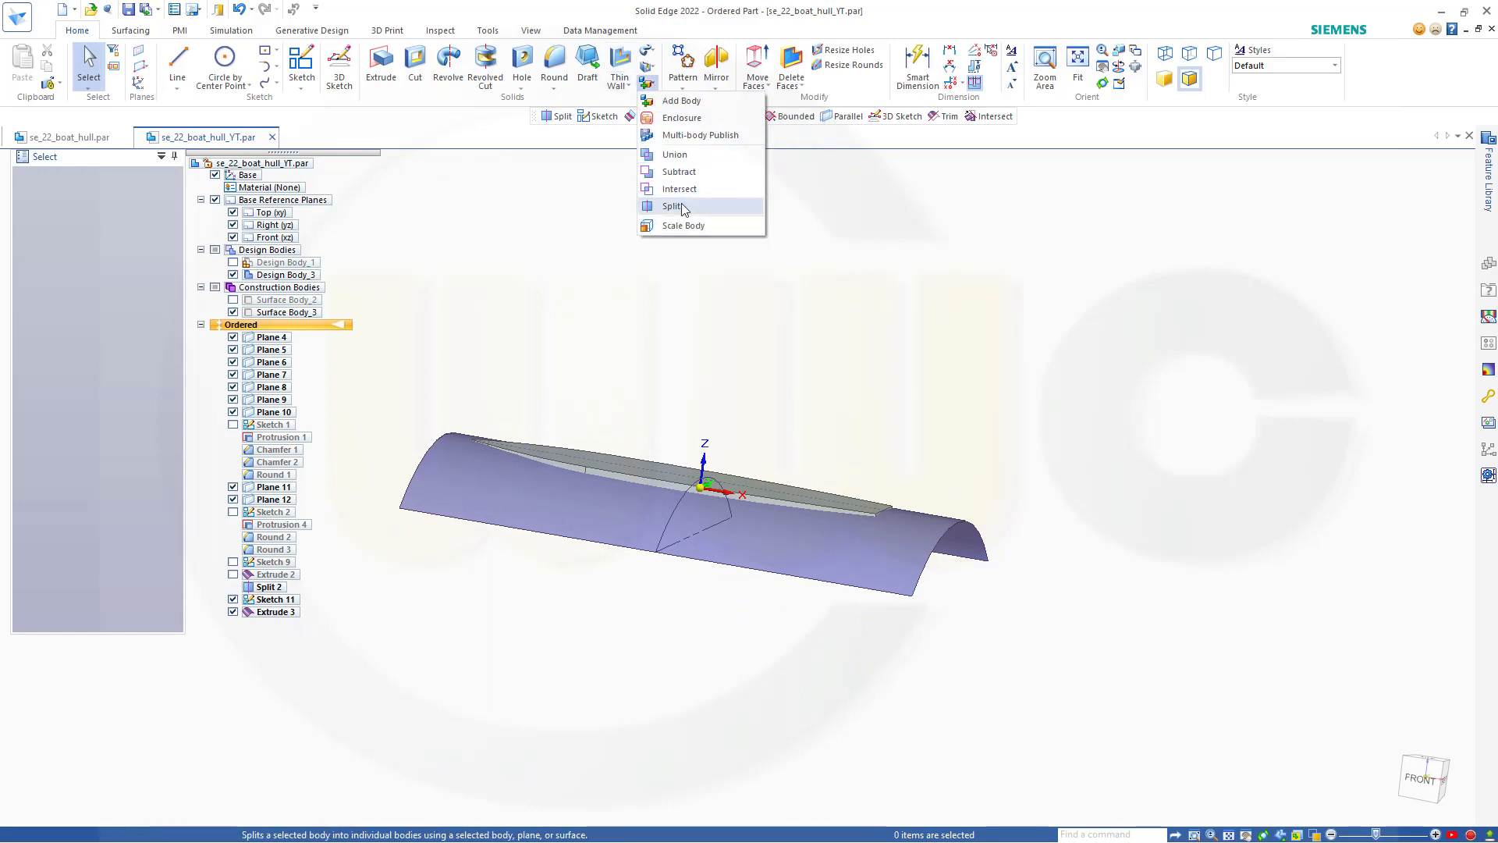
pyautogui.click(675, 207)
pyautogui.click(630, 468)
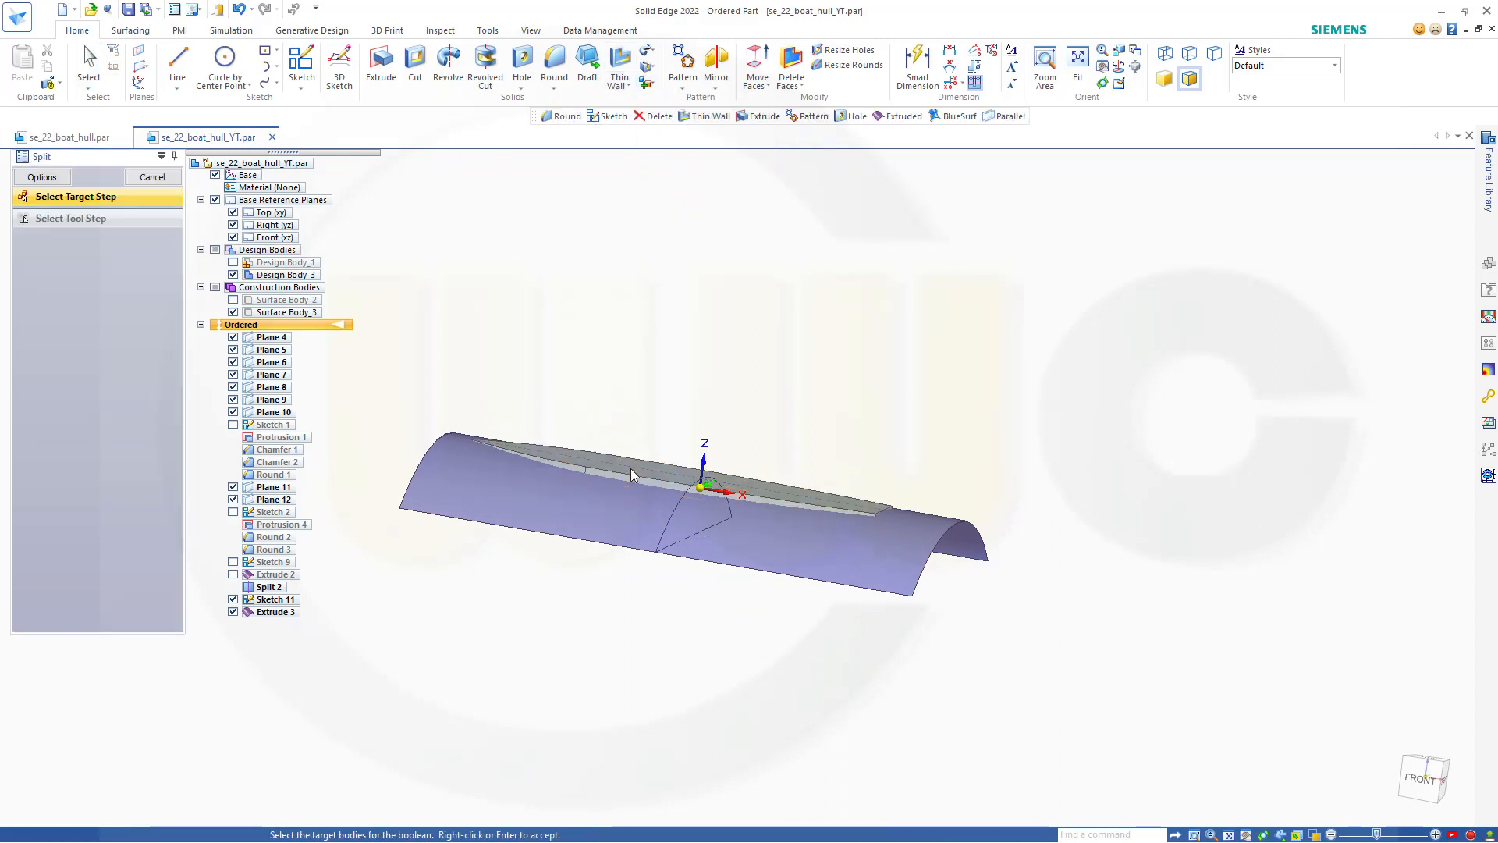
pyautogui.click(462, 510)
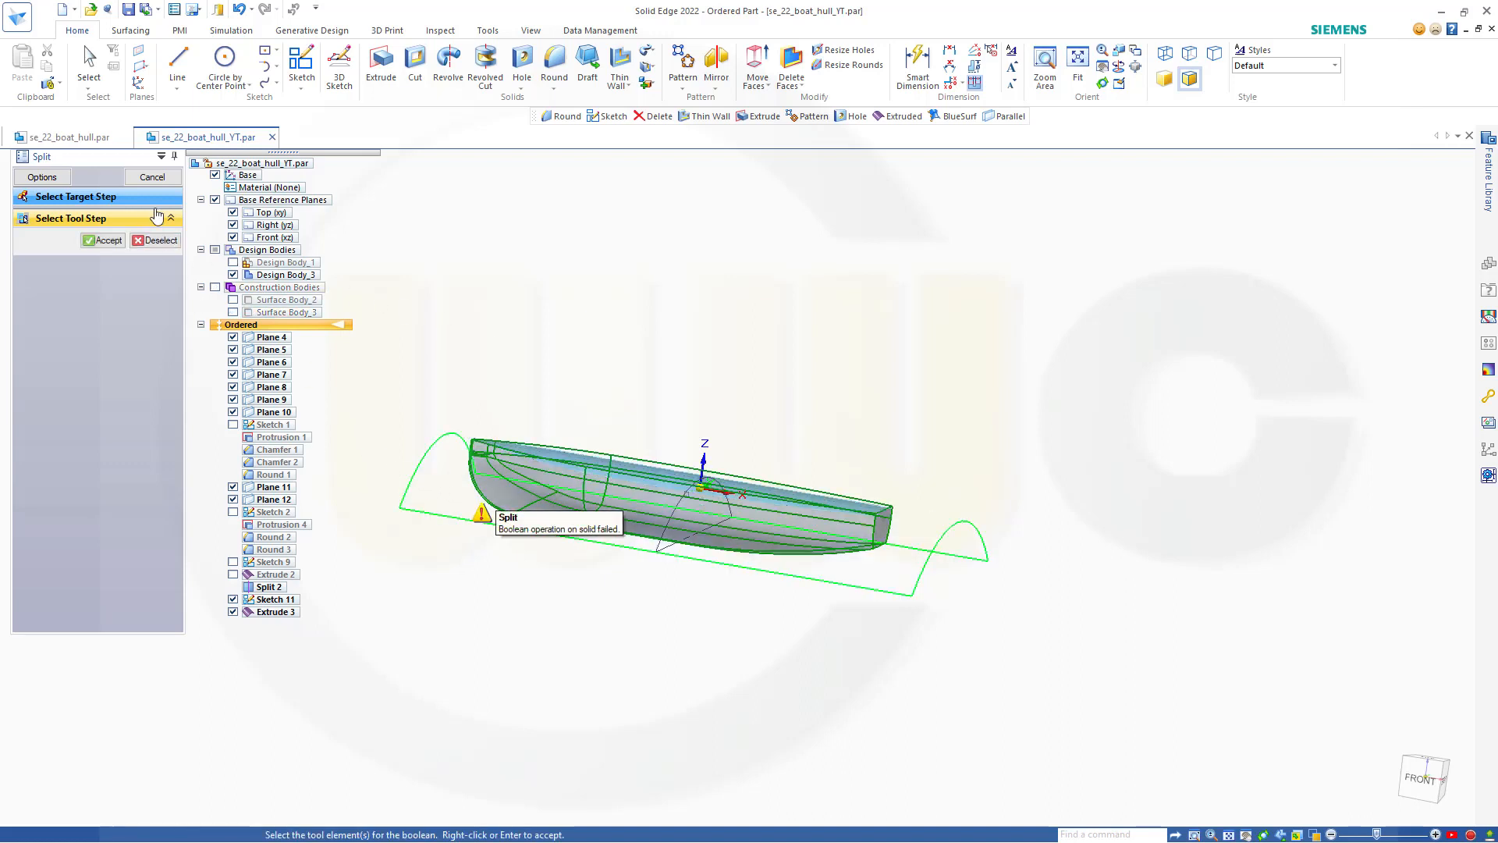
pyautogui.click(107, 242)
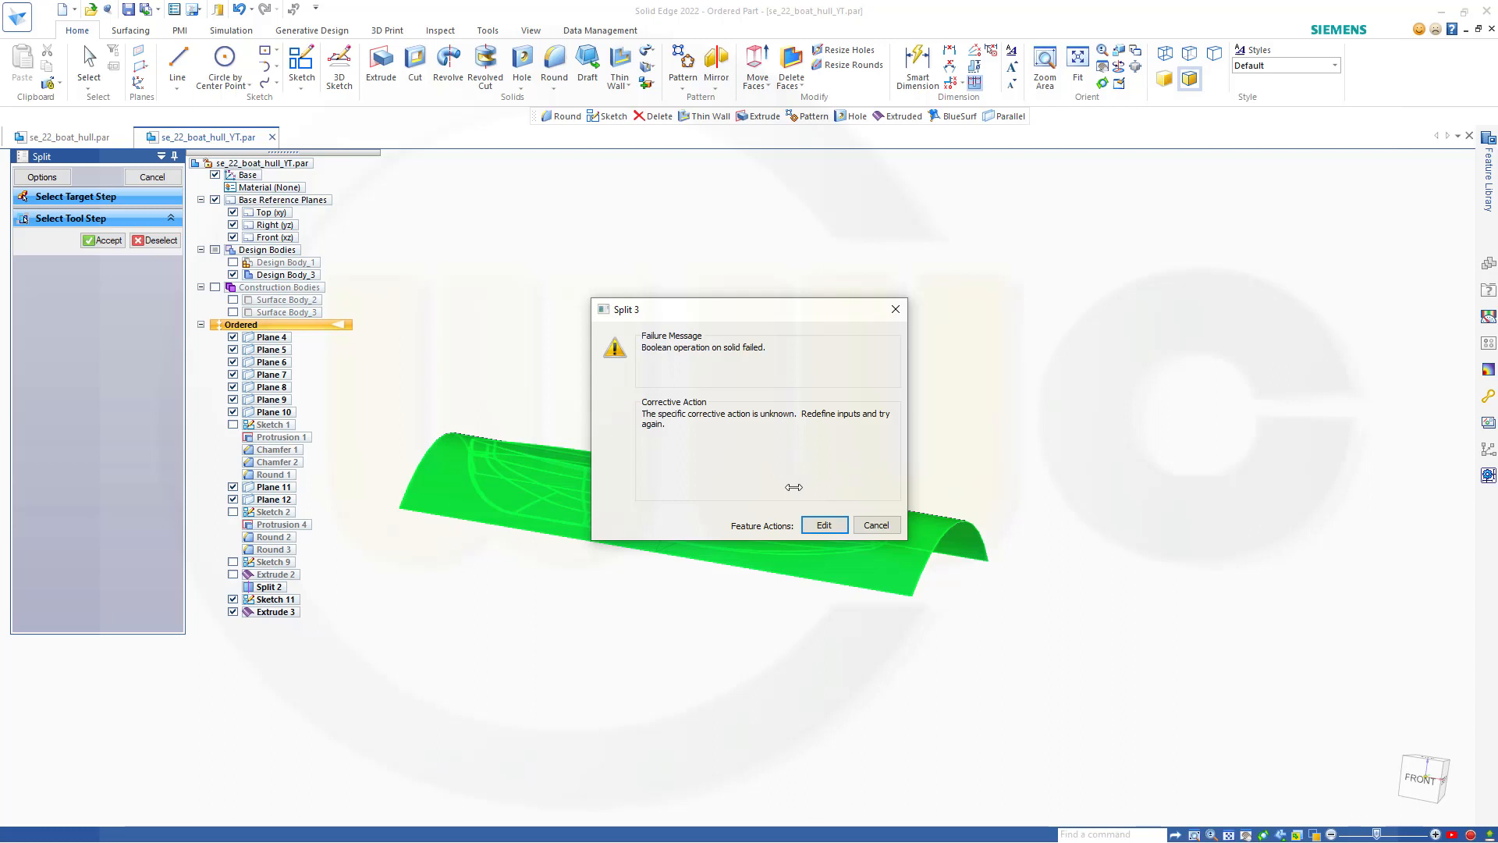
pyautogui.click(876, 524)
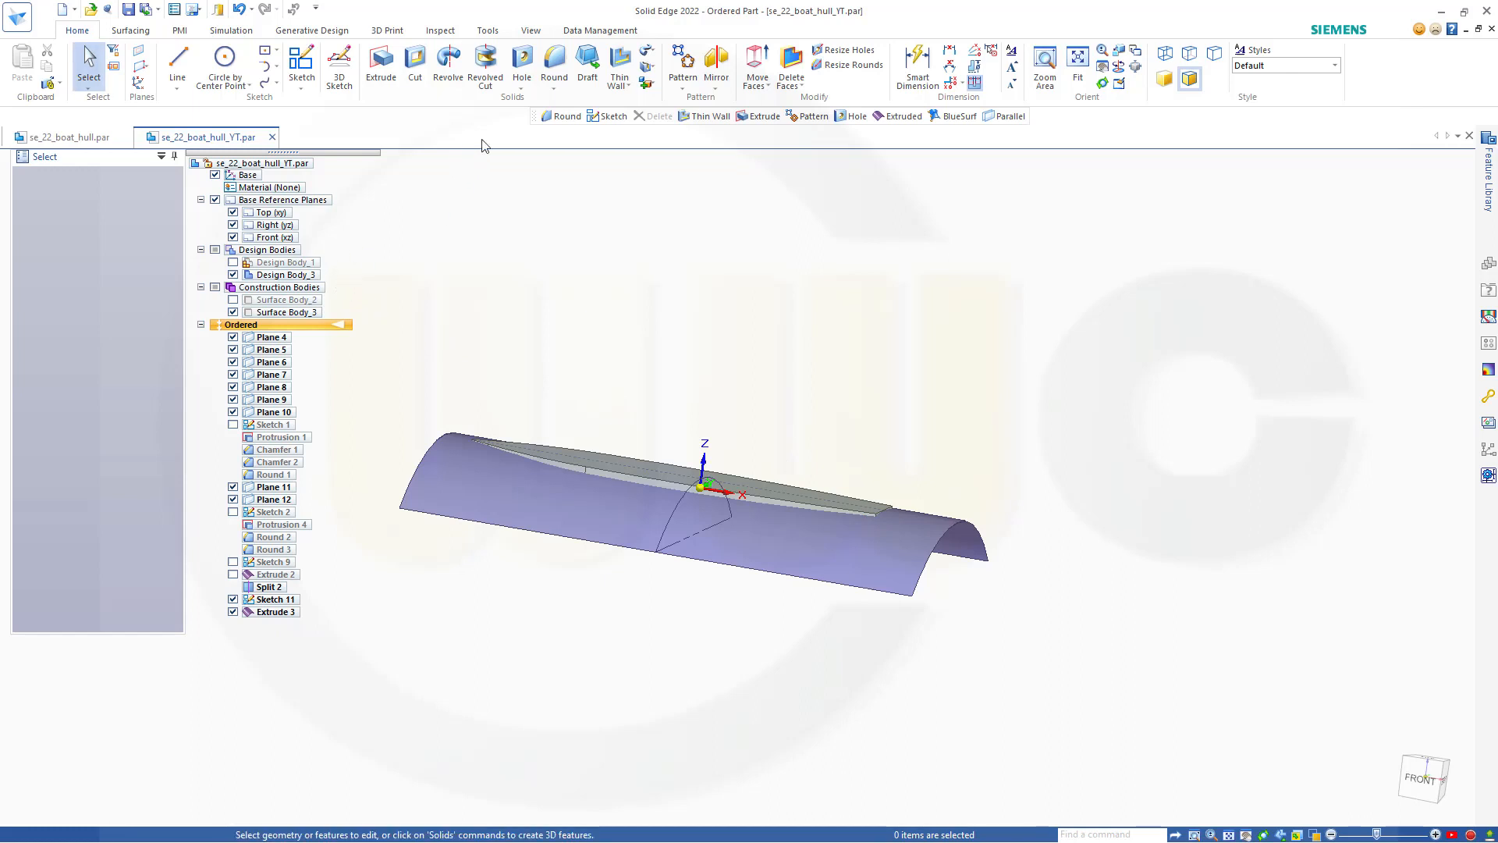
# Step: Retry the split with the hull body as target and the arched surface as tool, check its status and cancel the command
pyautogui.click(658, 86)
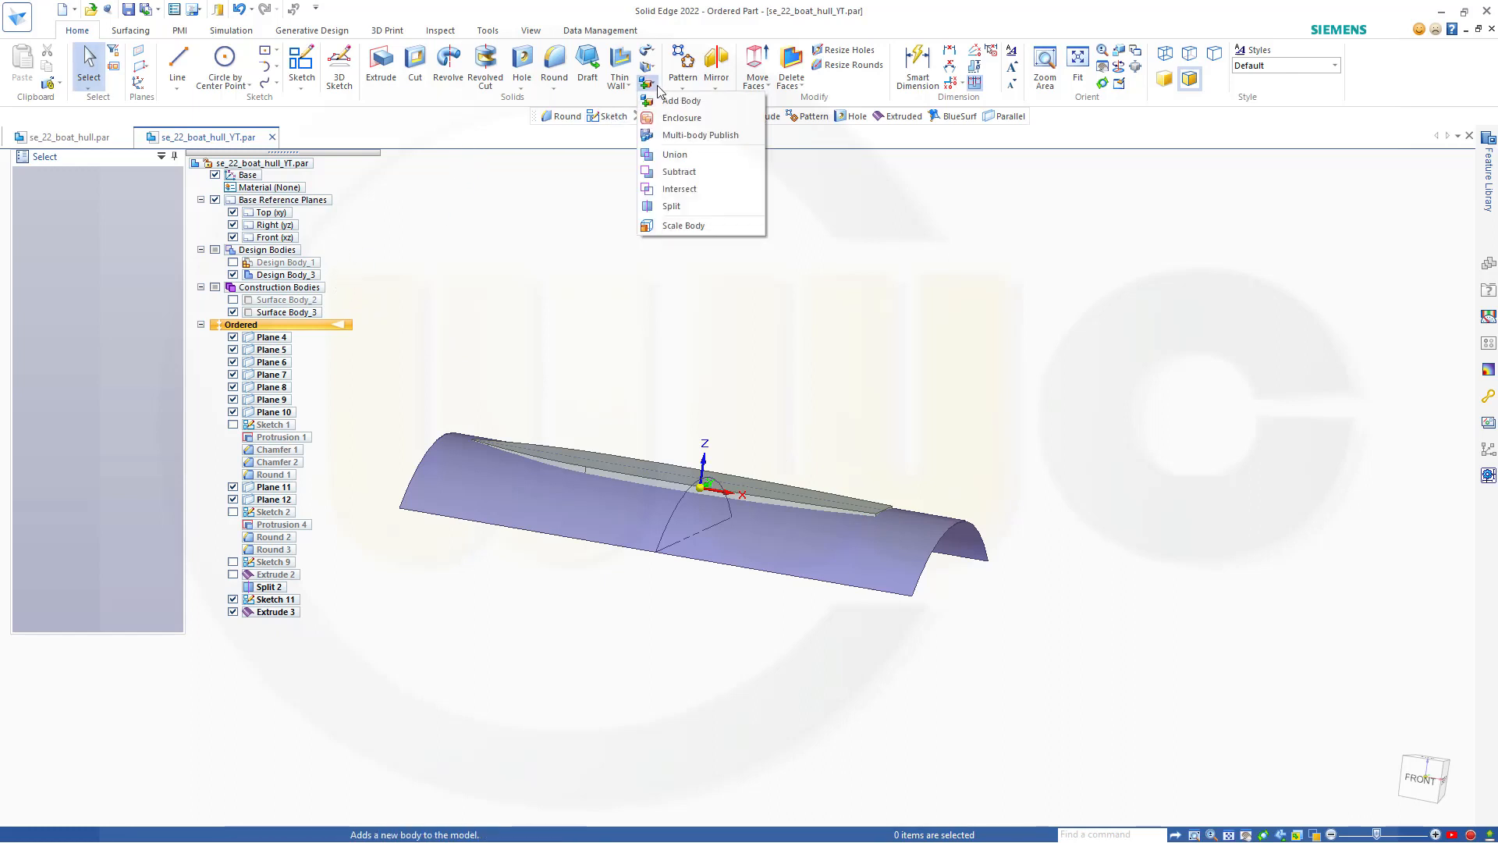
pyautogui.click(671, 207)
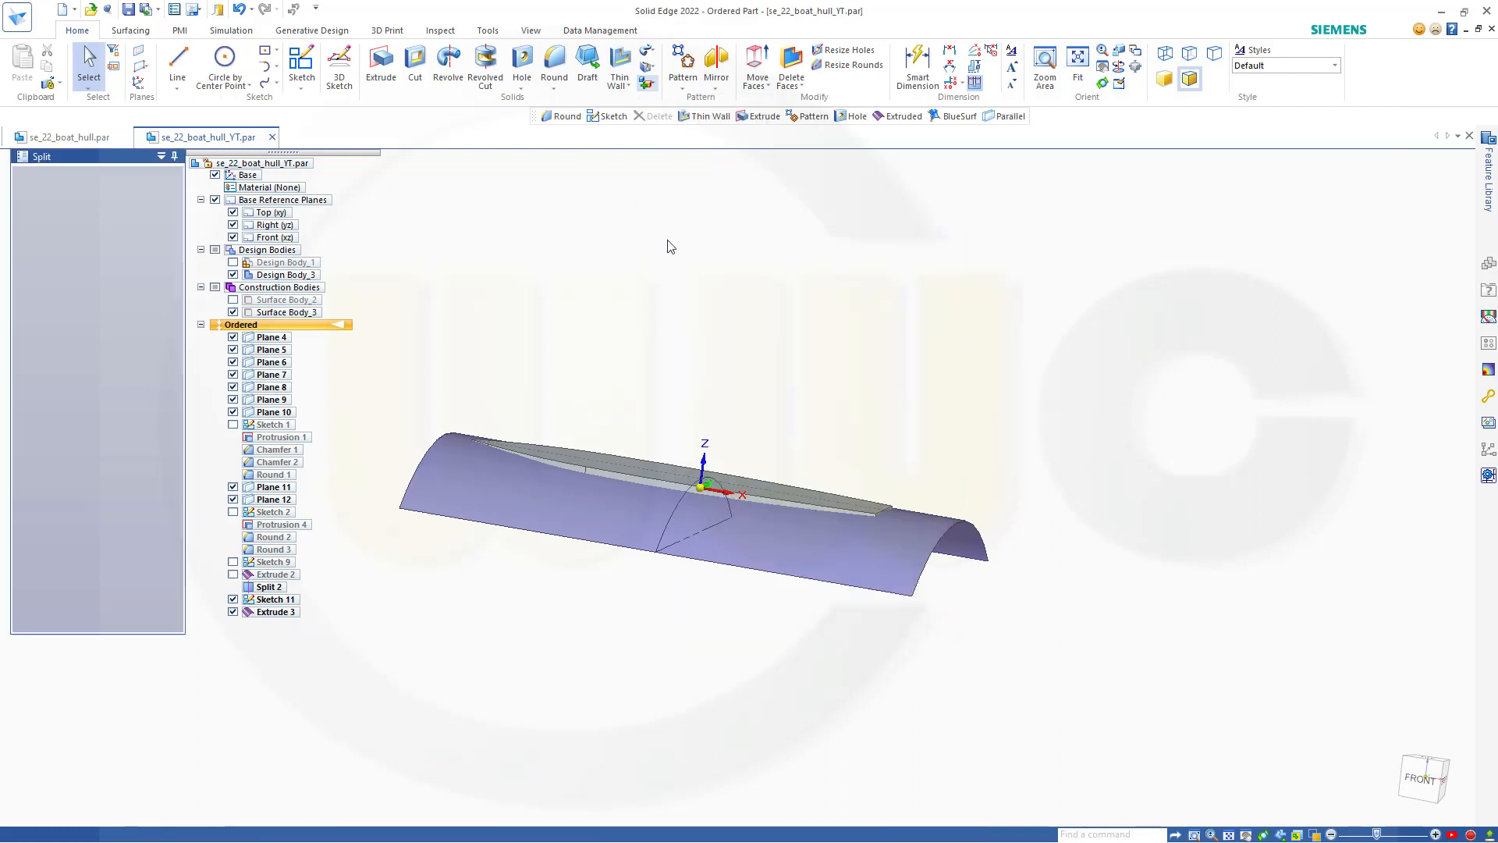
pyautogui.moveTo(686, 378); pyautogui.dragTo(711, 320, button='middle')
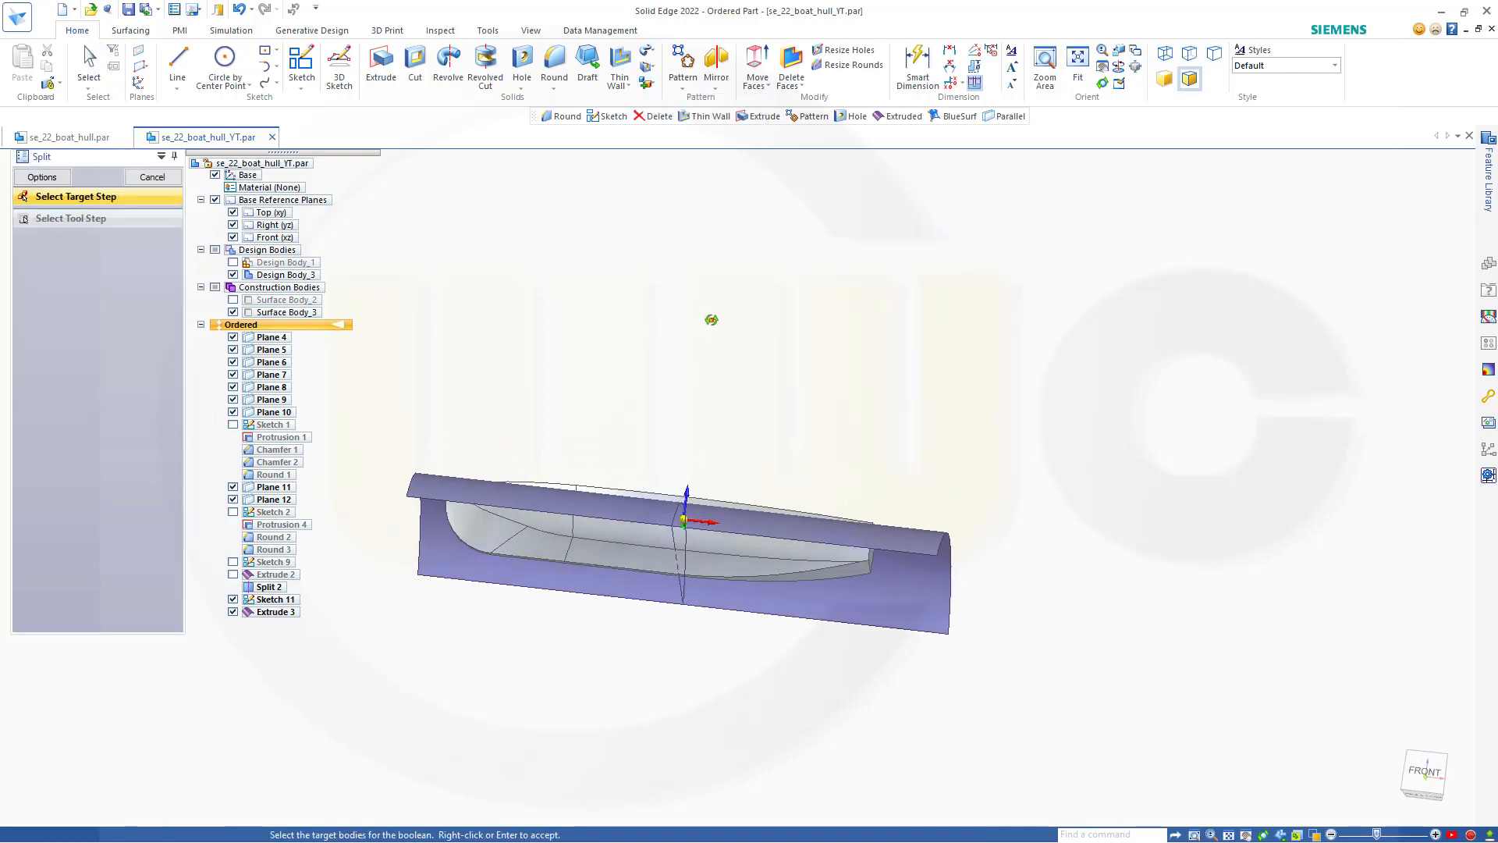
pyautogui.click(559, 548)
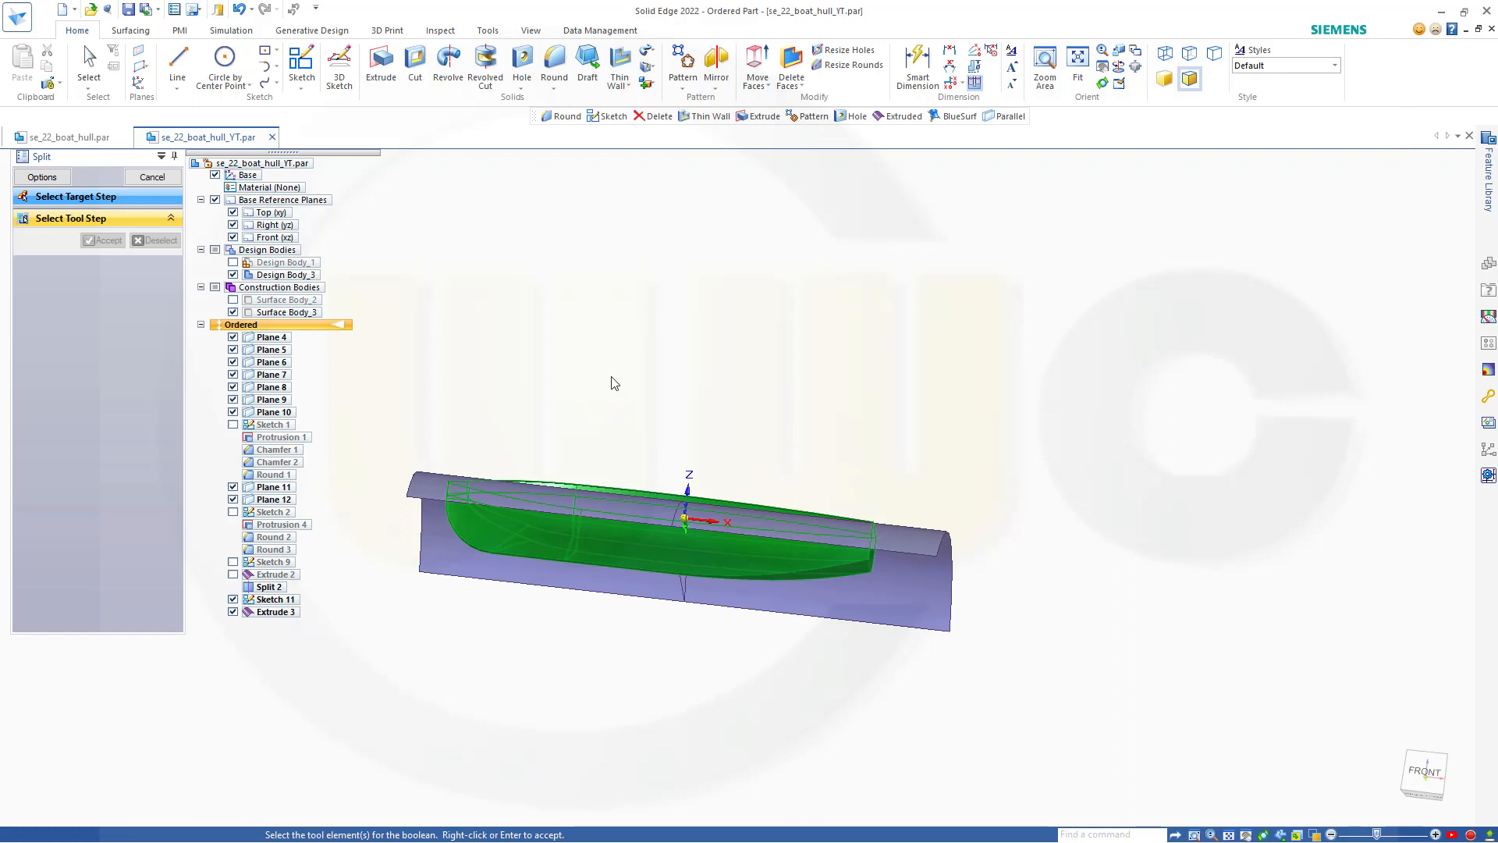
pyautogui.moveTo(613, 381); pyautogui.dragTo(546, 453, button='middle')
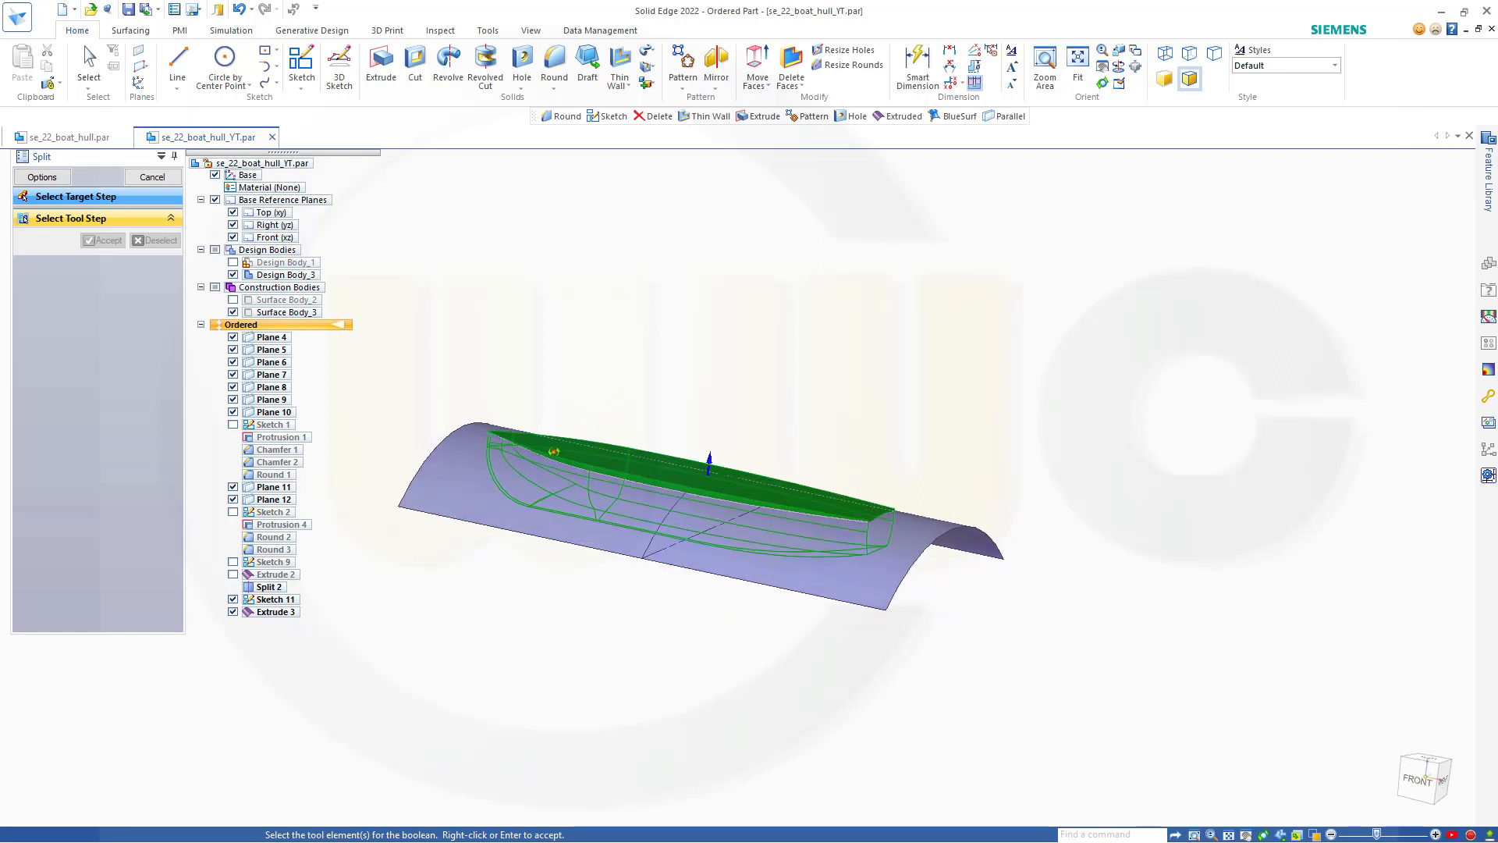
pyautogui.click(449, 477)
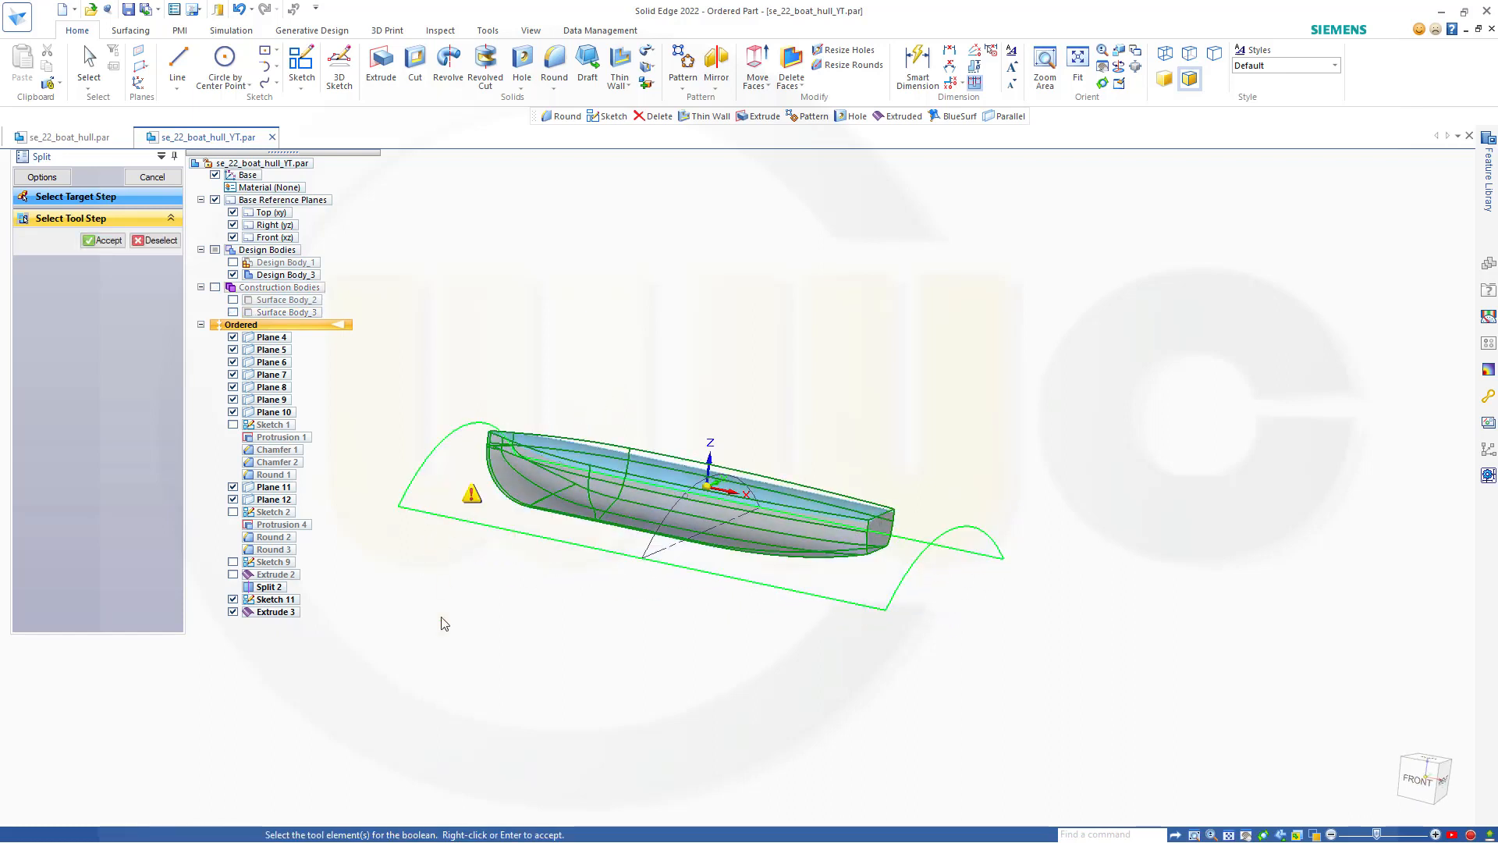
pyautogui.moveTo(466, 614); pyautogui.dragTo(482, 548, button='middle')
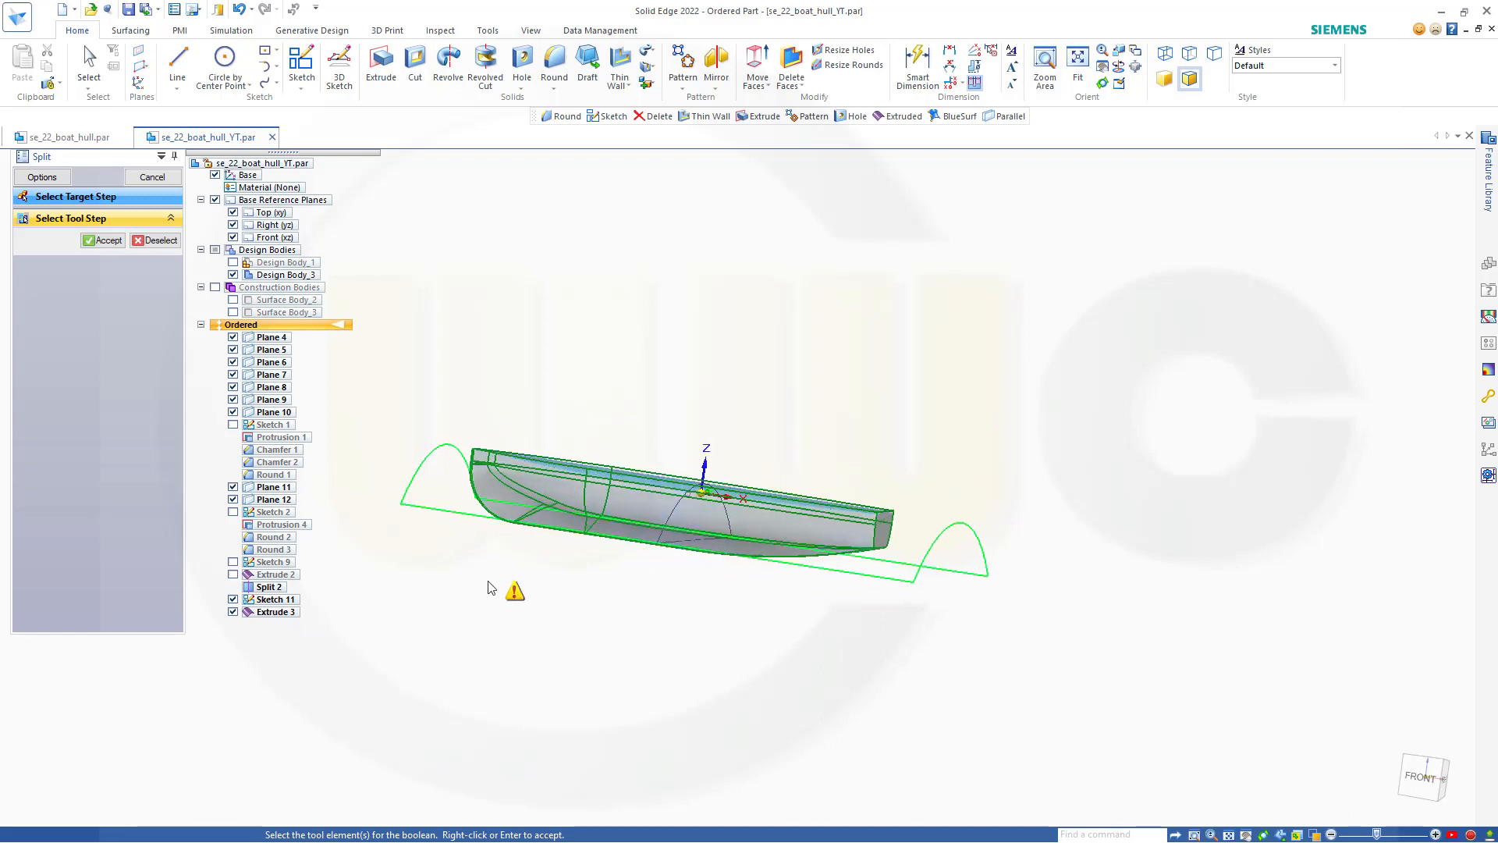
pyautogui.moveTo(518, 597)
pyautogui.click(152, 176)
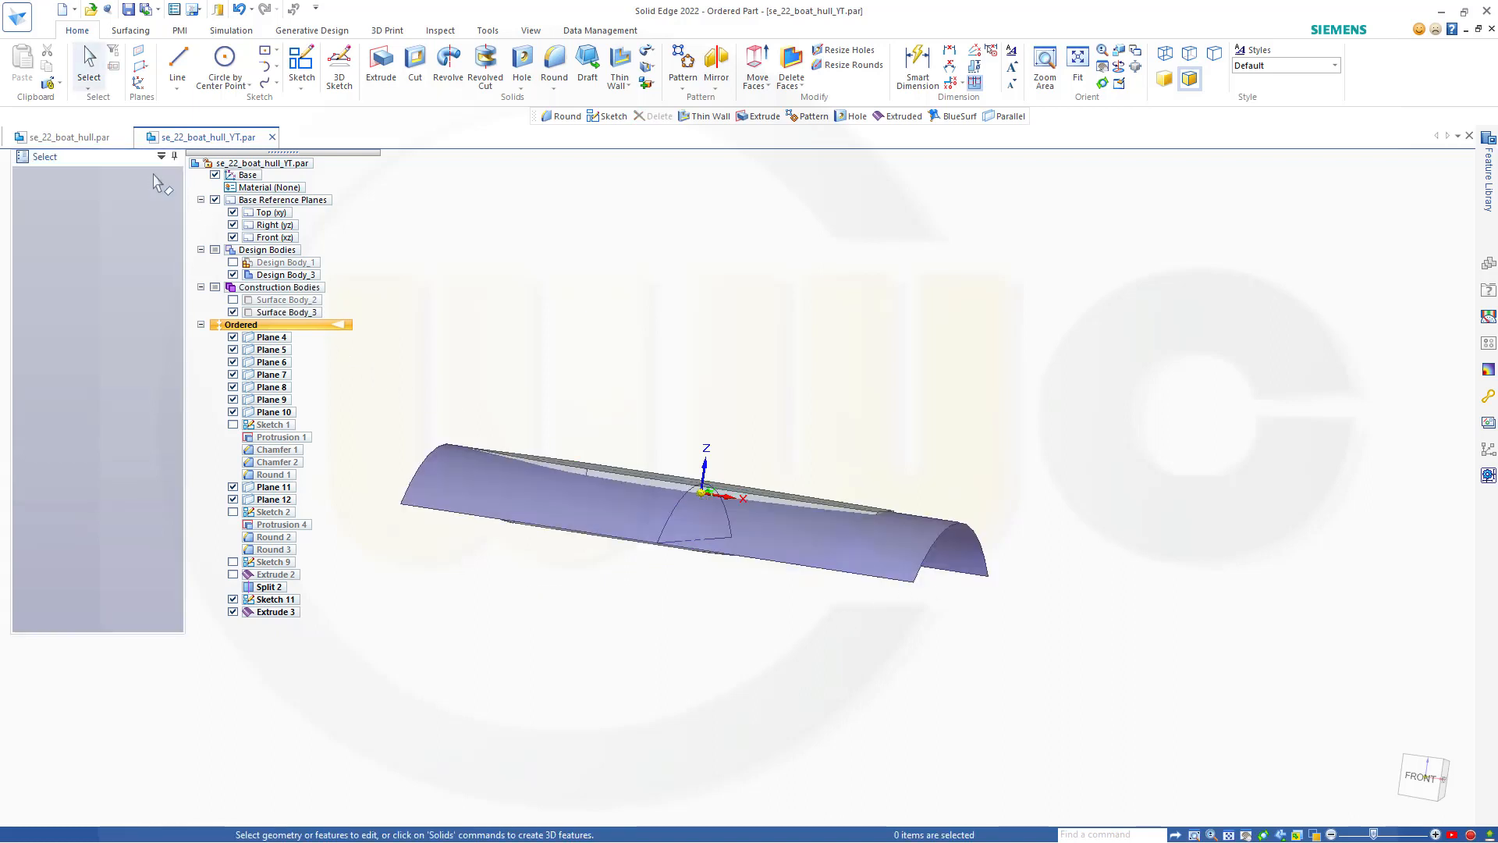
# Step: Reopen the arched surface's sketch profile and delete the tangent relation between the arc and the projected line at the arc's apex
pyautogui.moveTo(451, 497); pyautogui.dragTo(470, 521, button='middle')
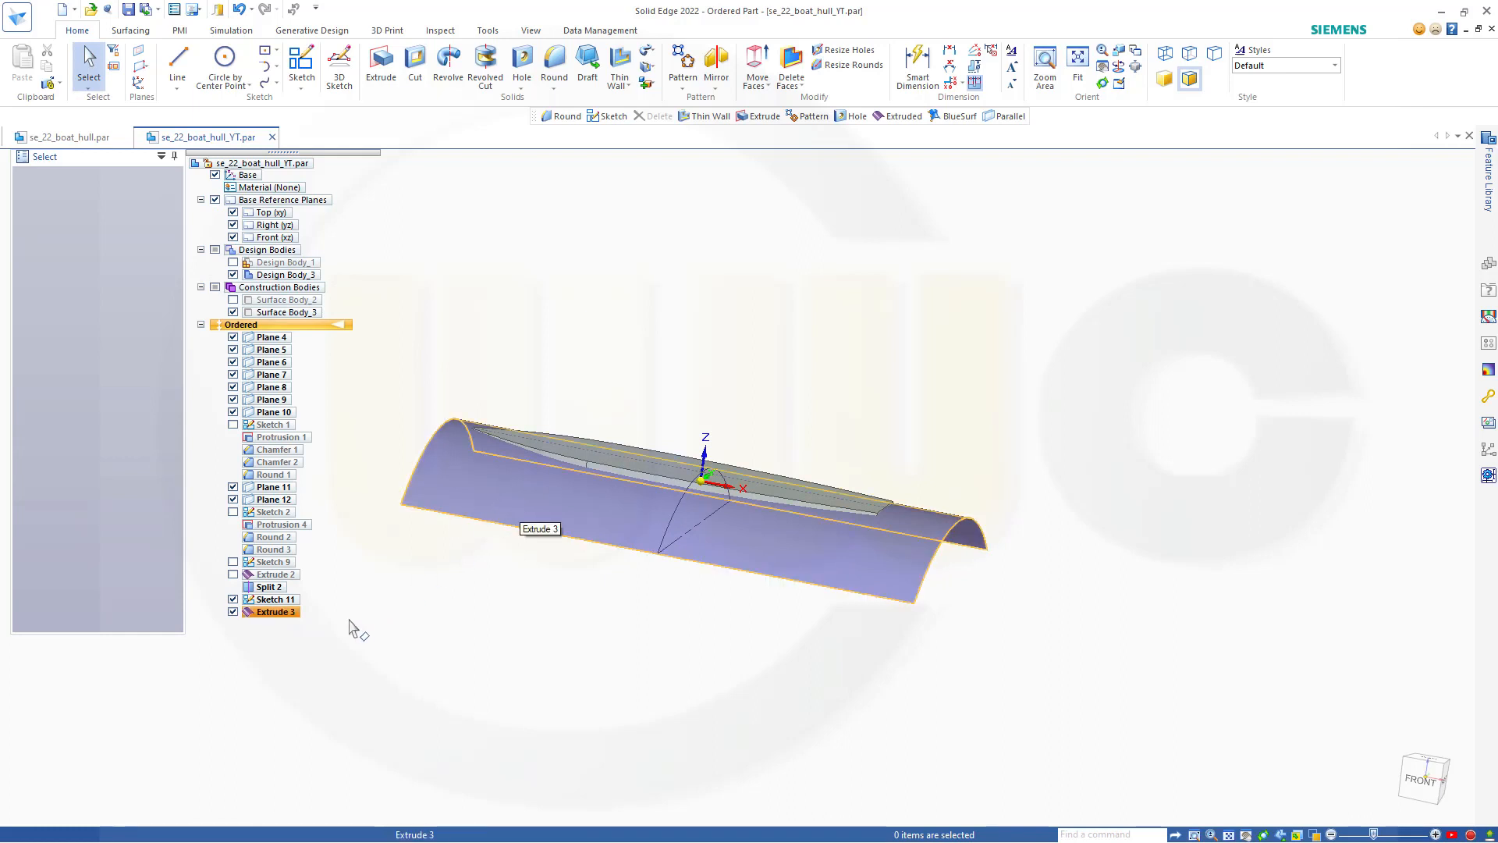
pyautogui.click(269, 600)
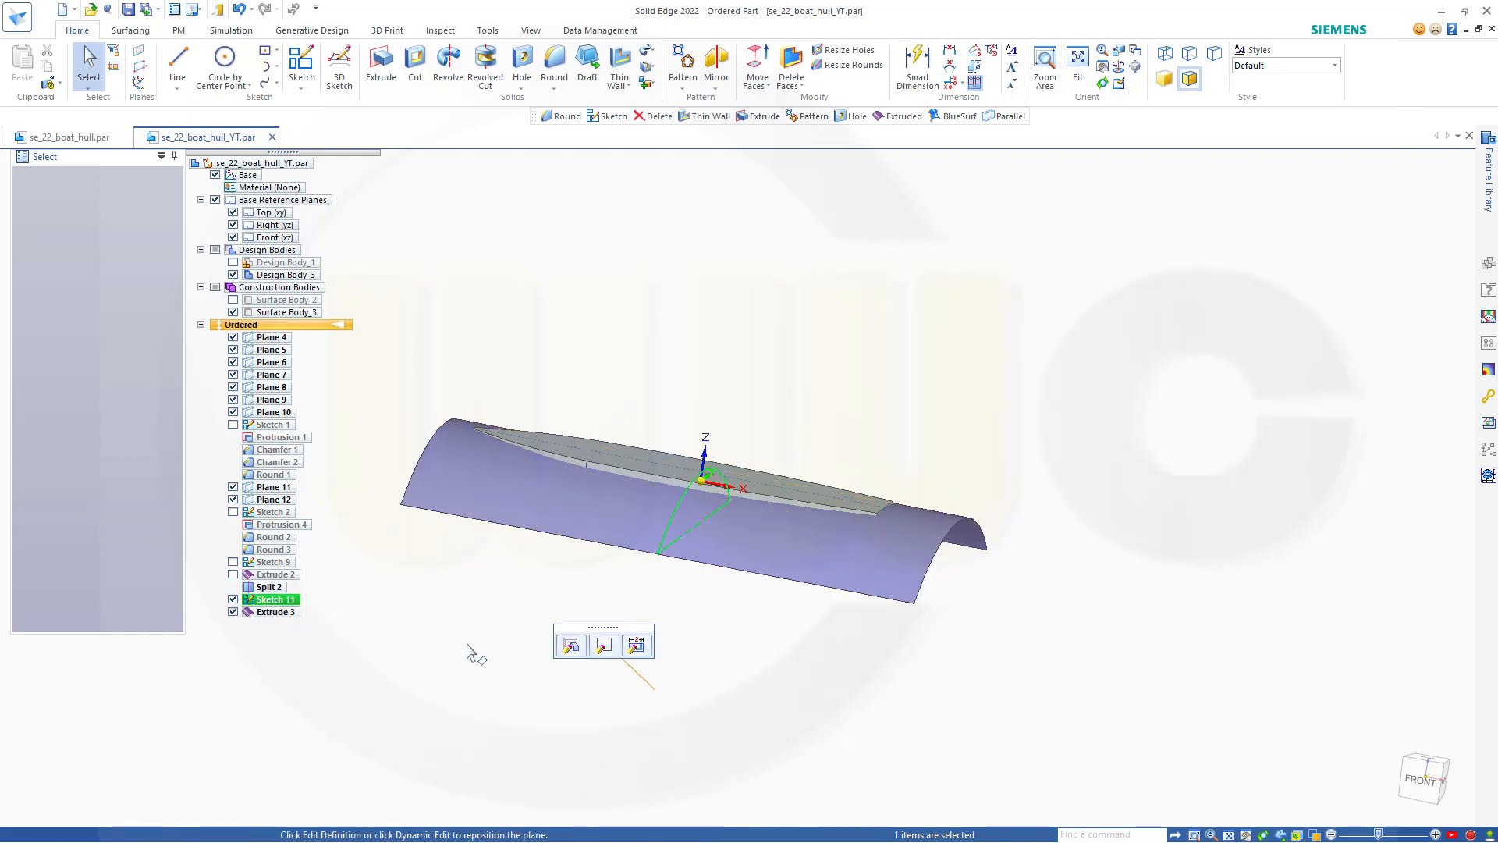
pyautogui.click(604, 646)
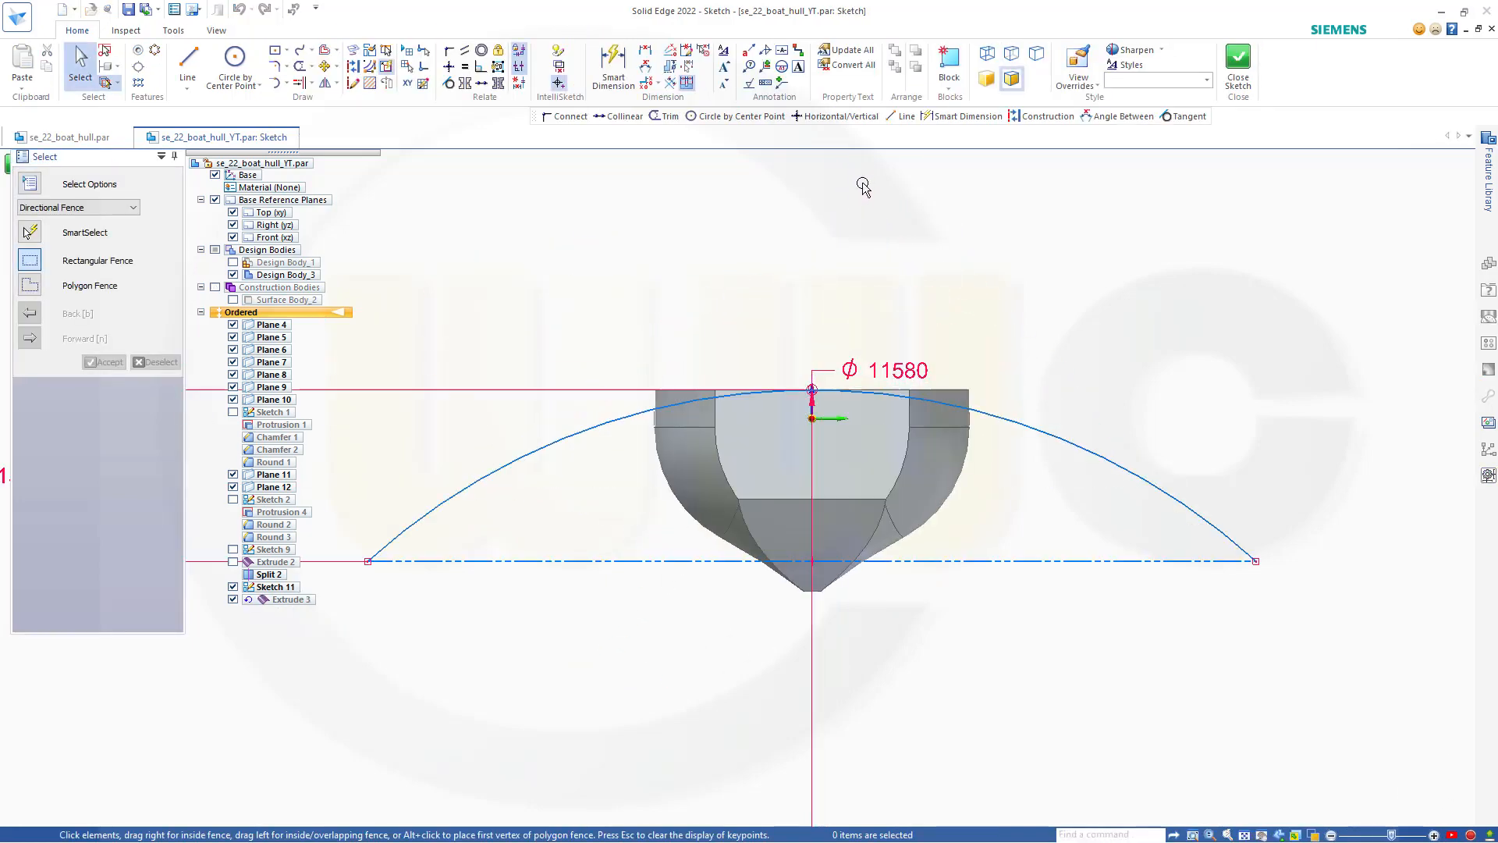
pyautogui.scroll(1, 835, 302)
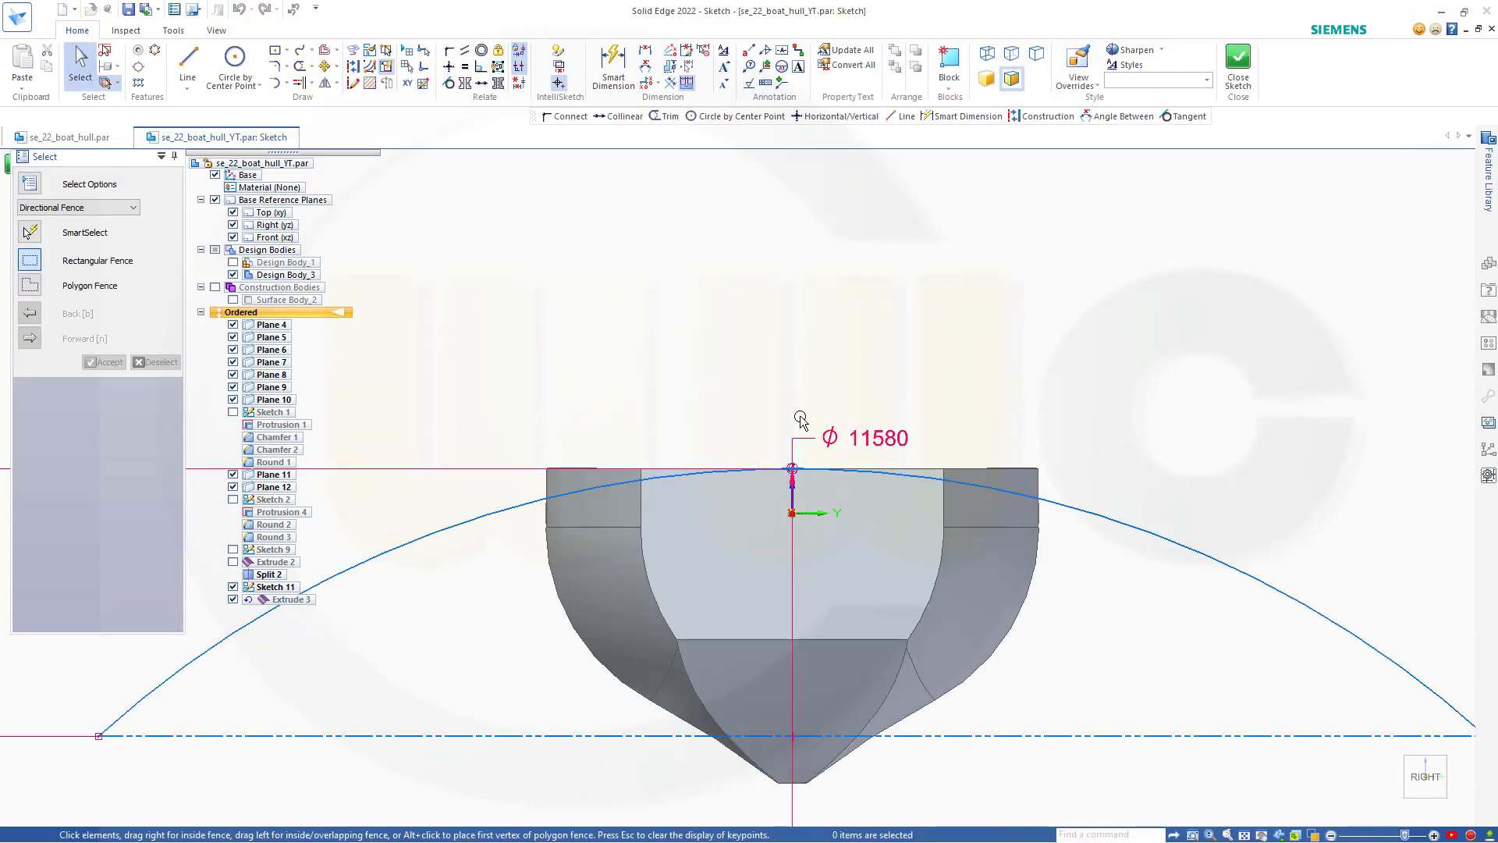
pyautogui.scroll(-1, 804, 403)
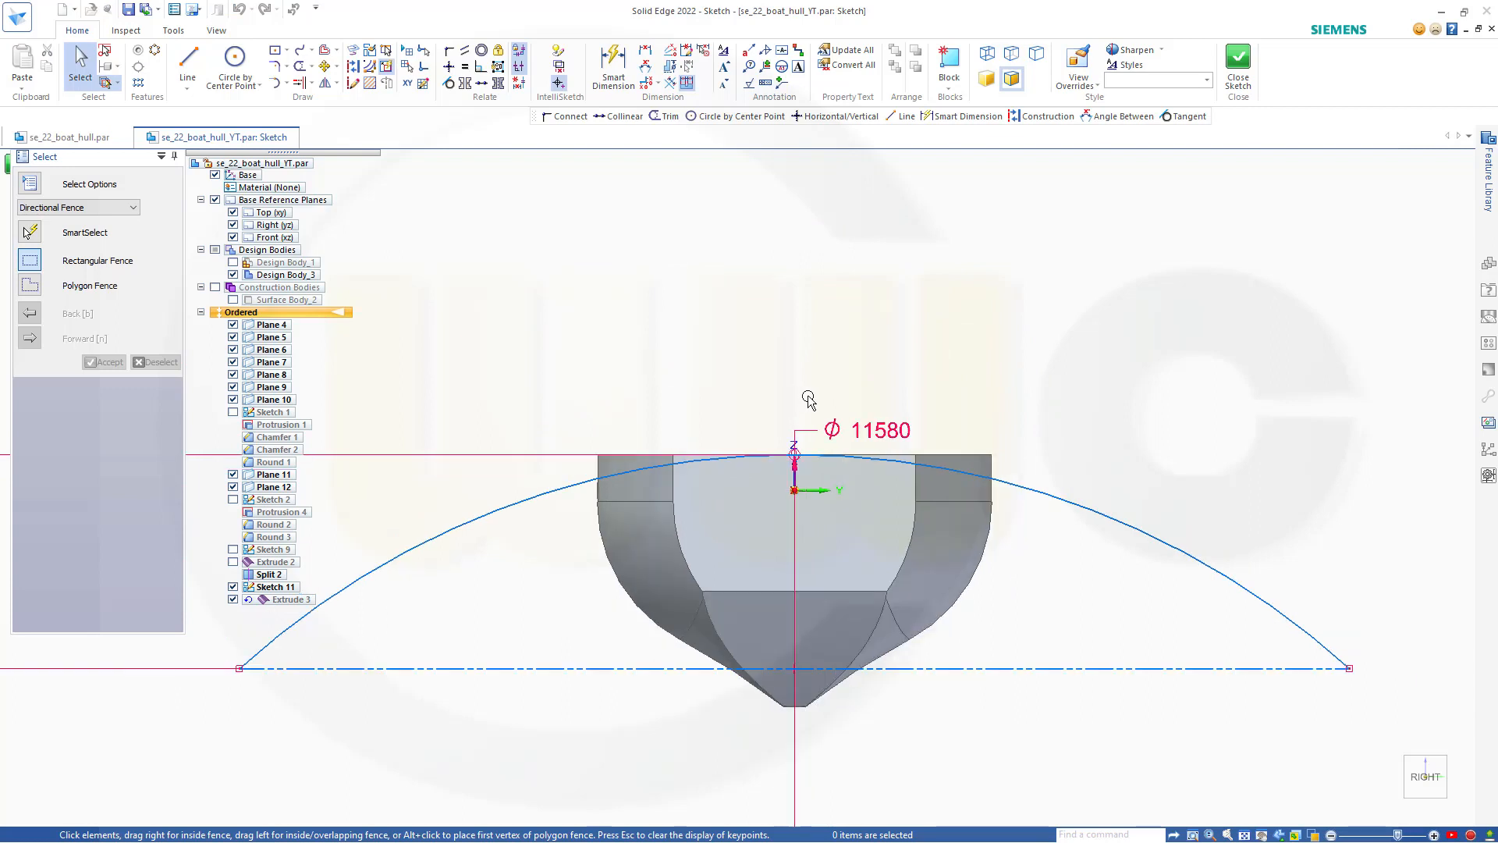
pyautogui.scroll(1, 804, 417)
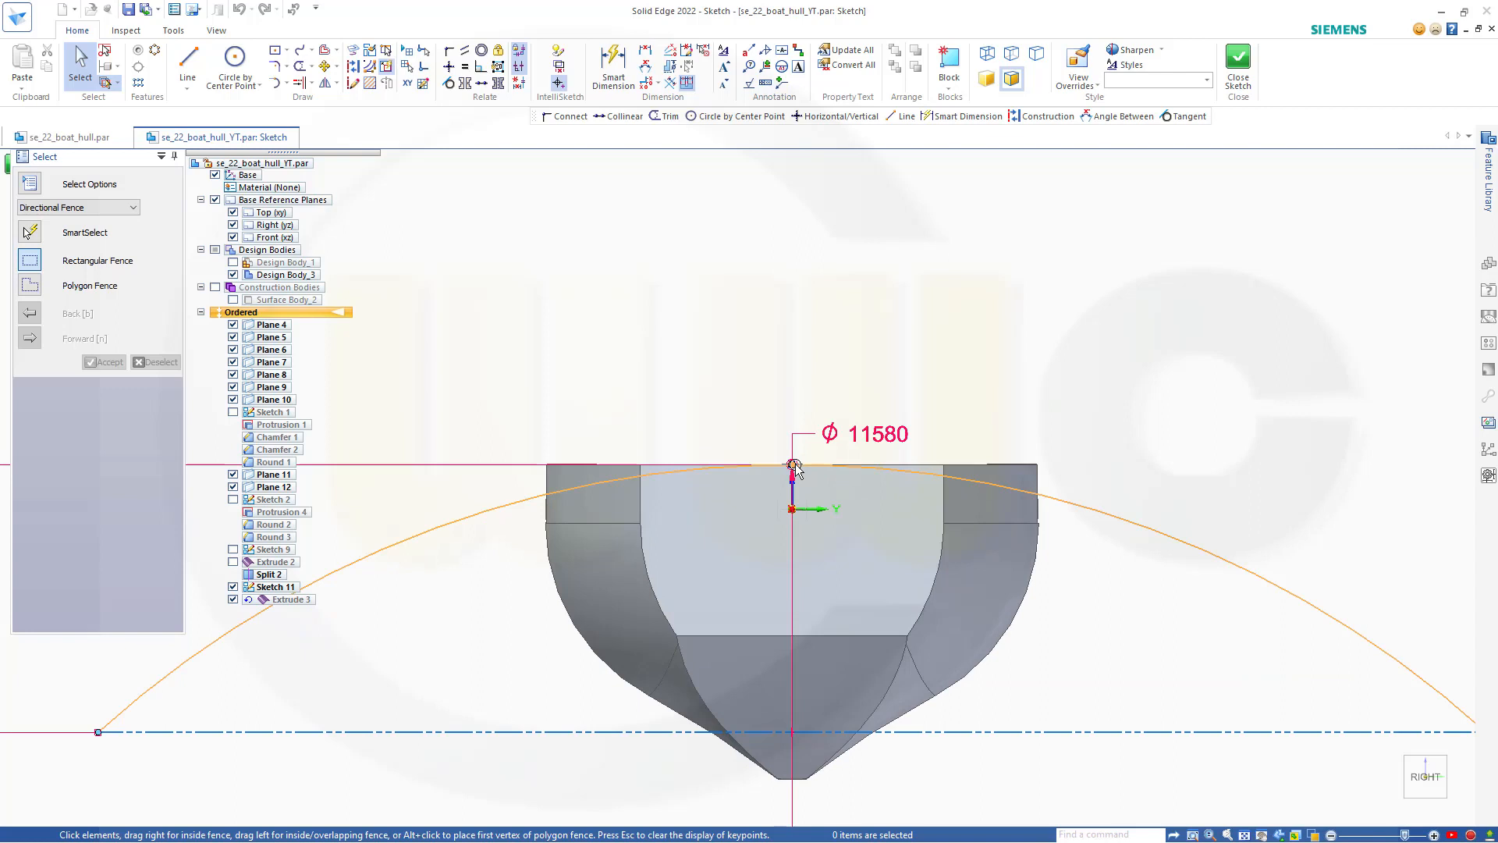
pyautogui.rightClick(794, 465)
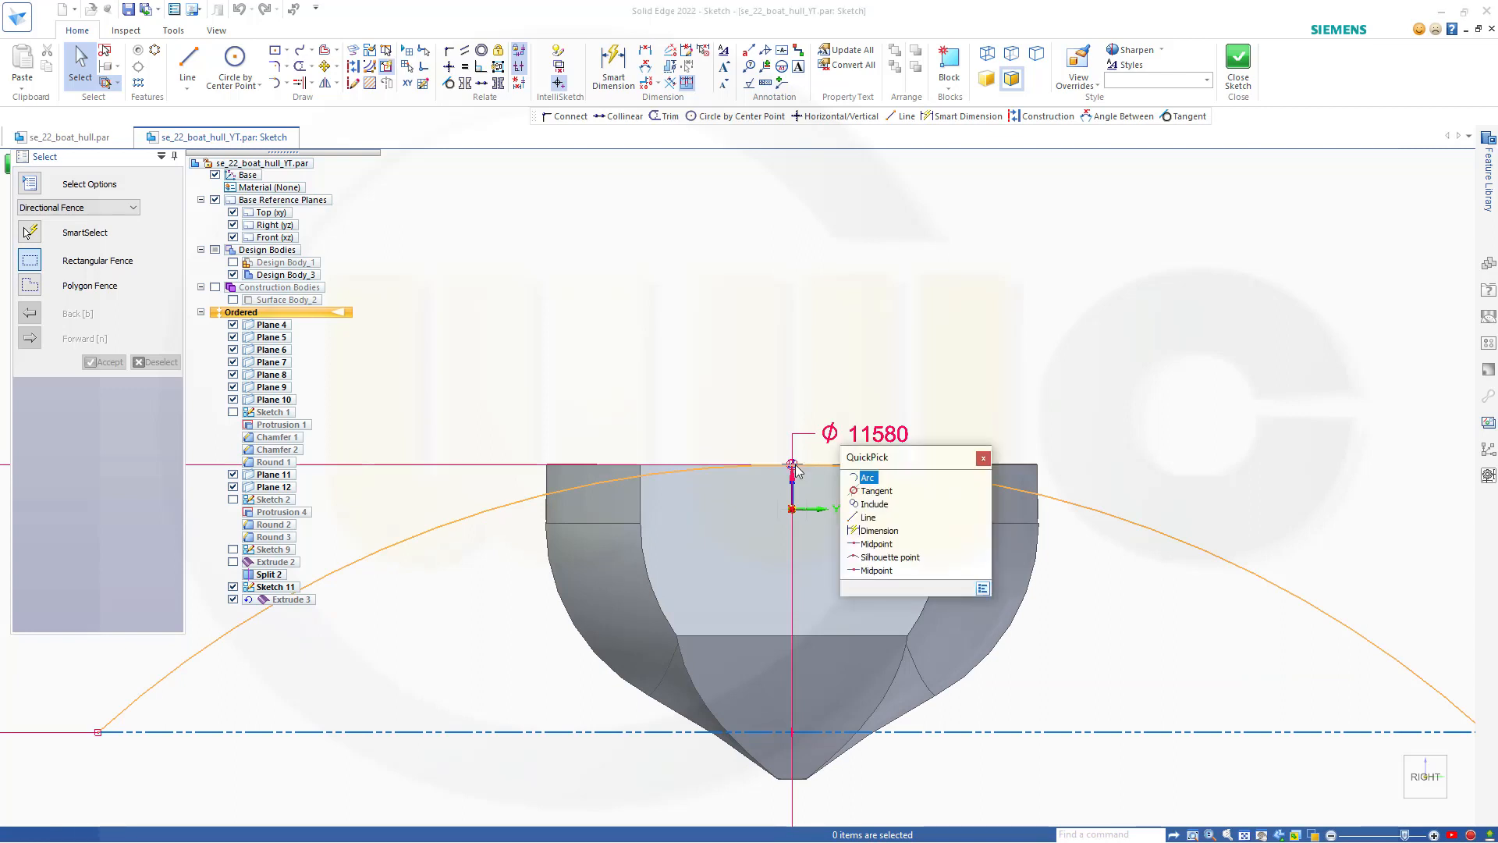
pyautogui.click(877, 491)
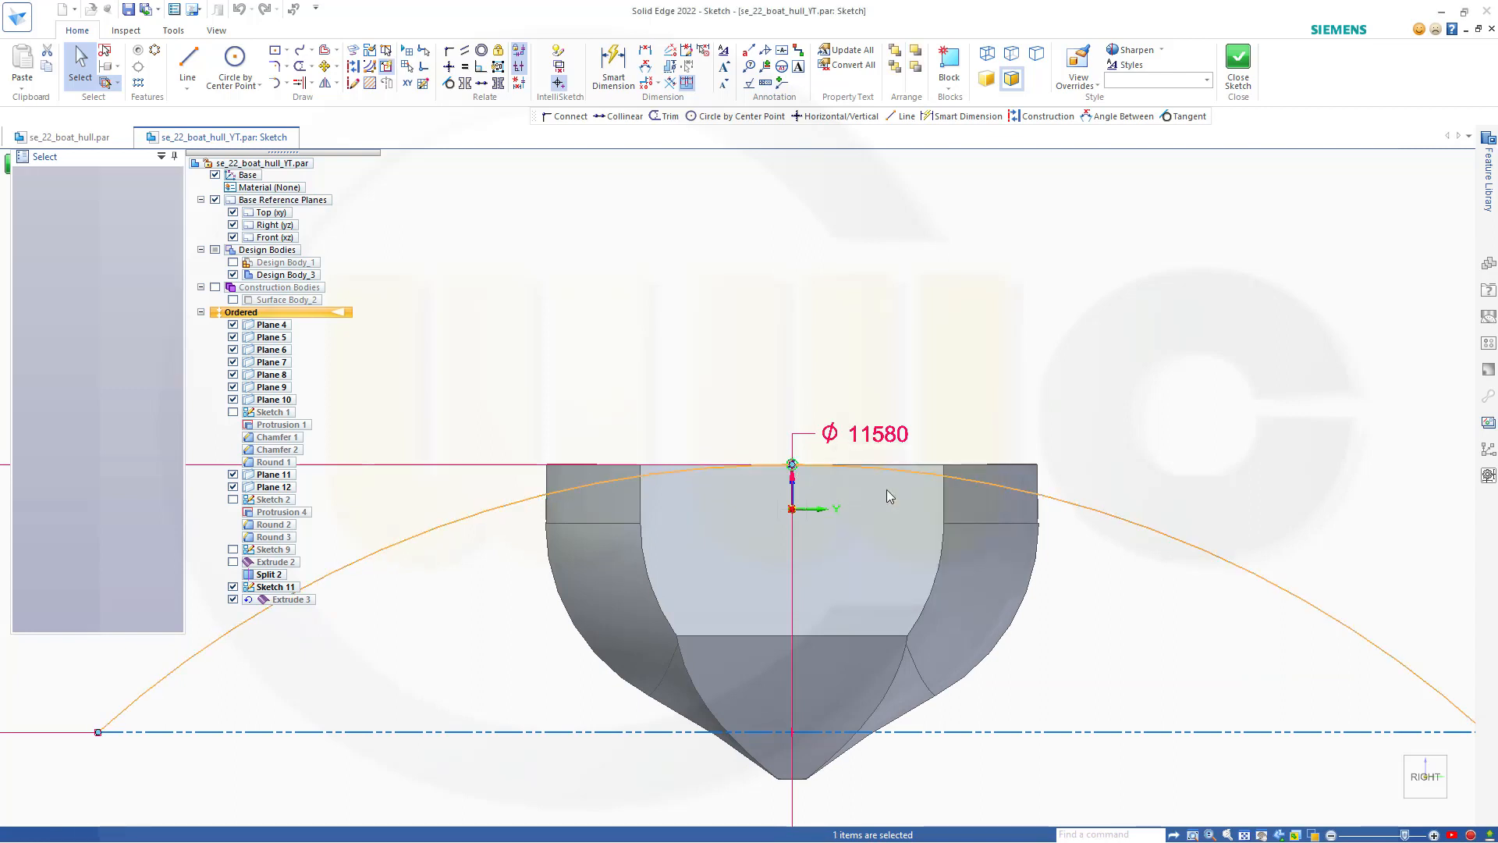
pyautogui.press('Escape')
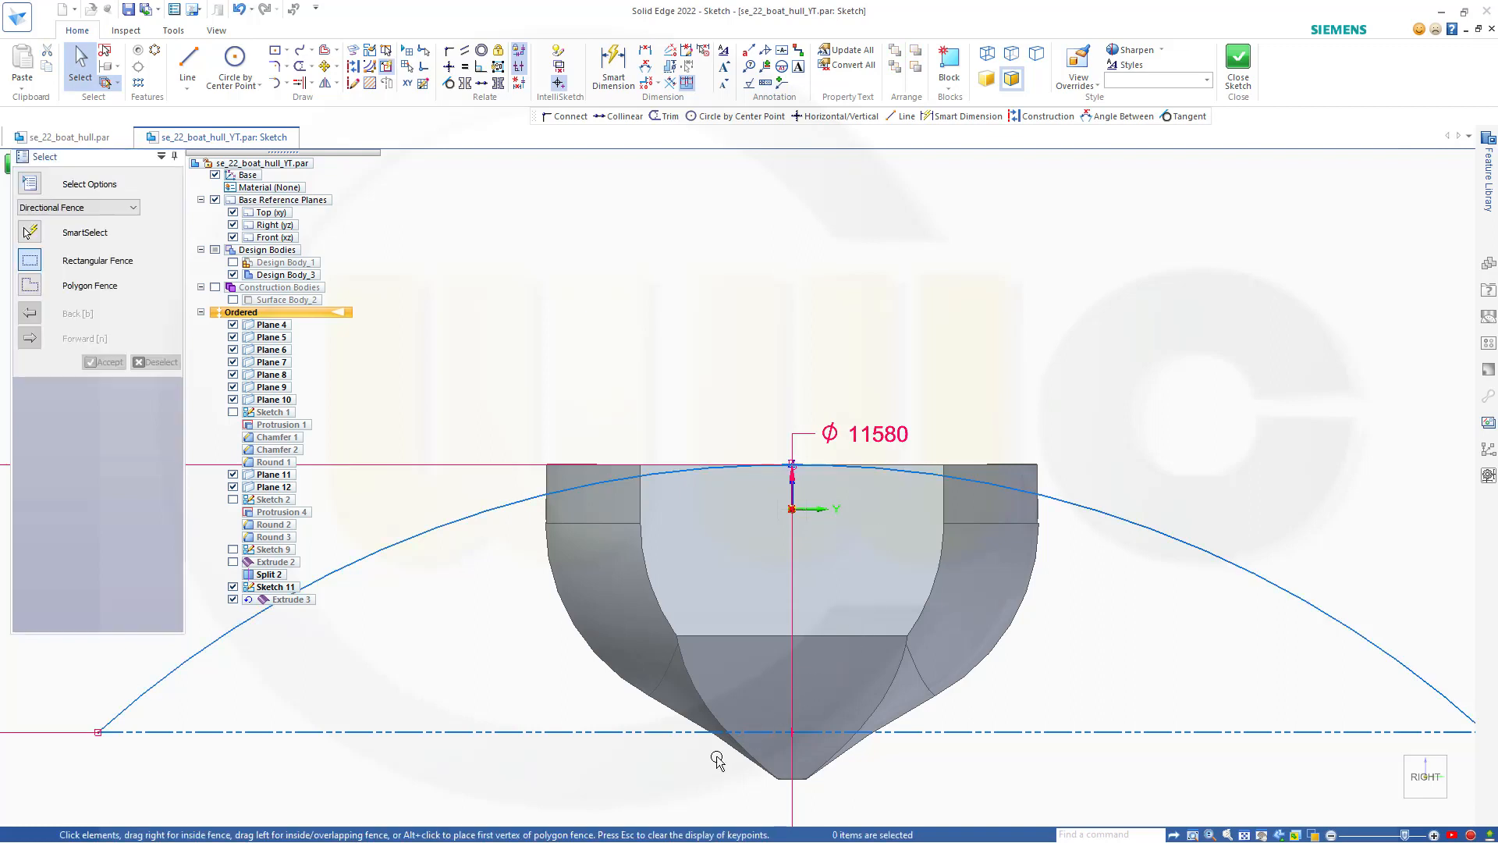
# Step: Move the freed arc down so its apex sits slightly below the projected line along the hull's top edge
pyautogui.scroll(-1, 718, 761)
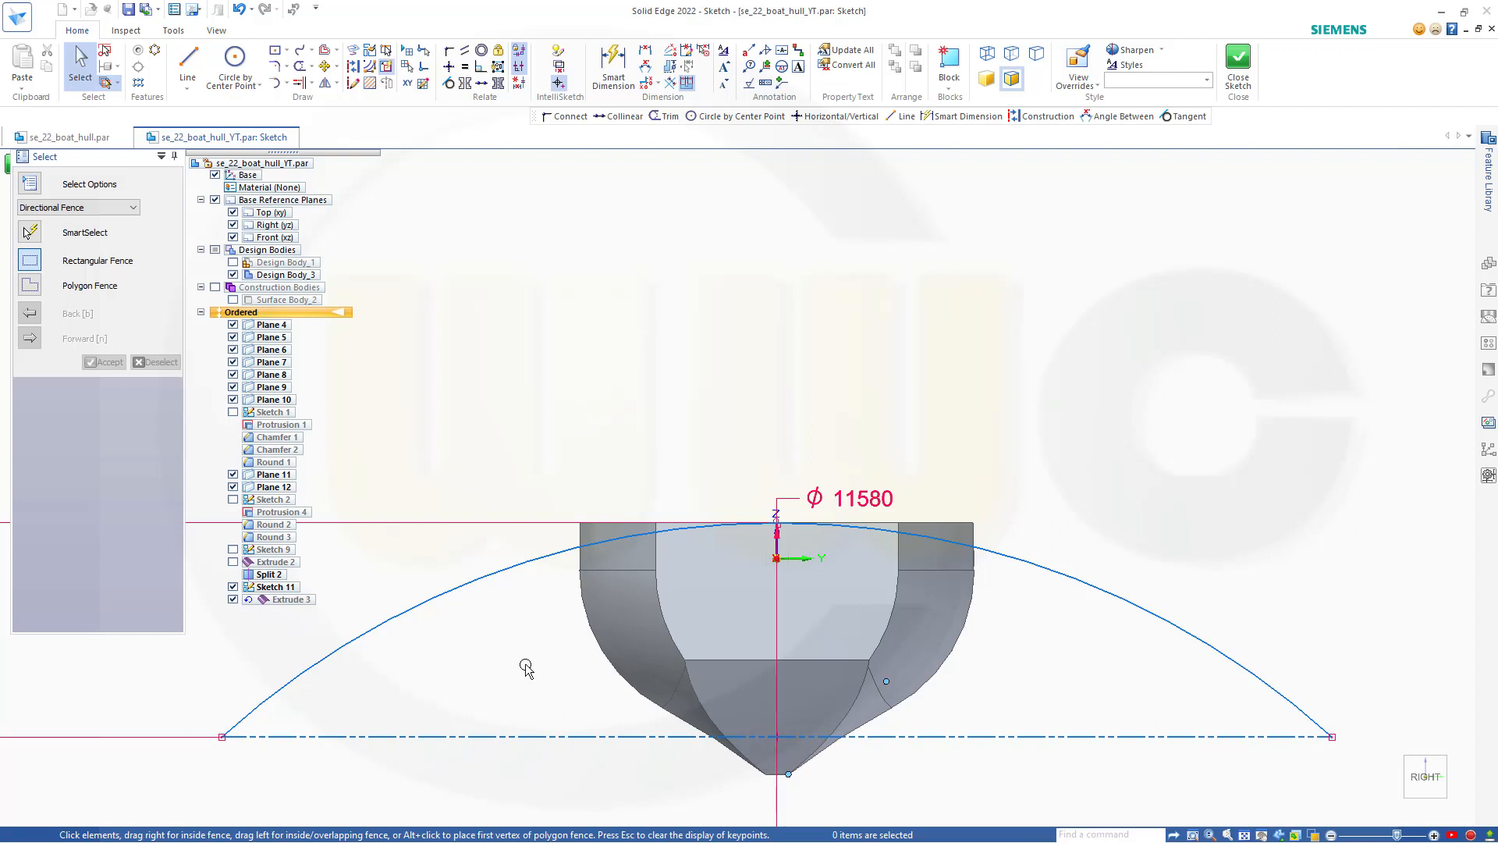
pyautogui.moveTo(578, 660)
pyautogui.keyDown('shift'); pyautogui.mouseDown(button='middle')
pyautogui.moveTo(945, 640)
pyautogui.moveTo(1147, 605)
pyautogui.moveTo(807, 602)
pyautogui.moveTo(708, 567)
pyautogui.mouseUp(button='middle'); pyautogui.keyUp('shift')
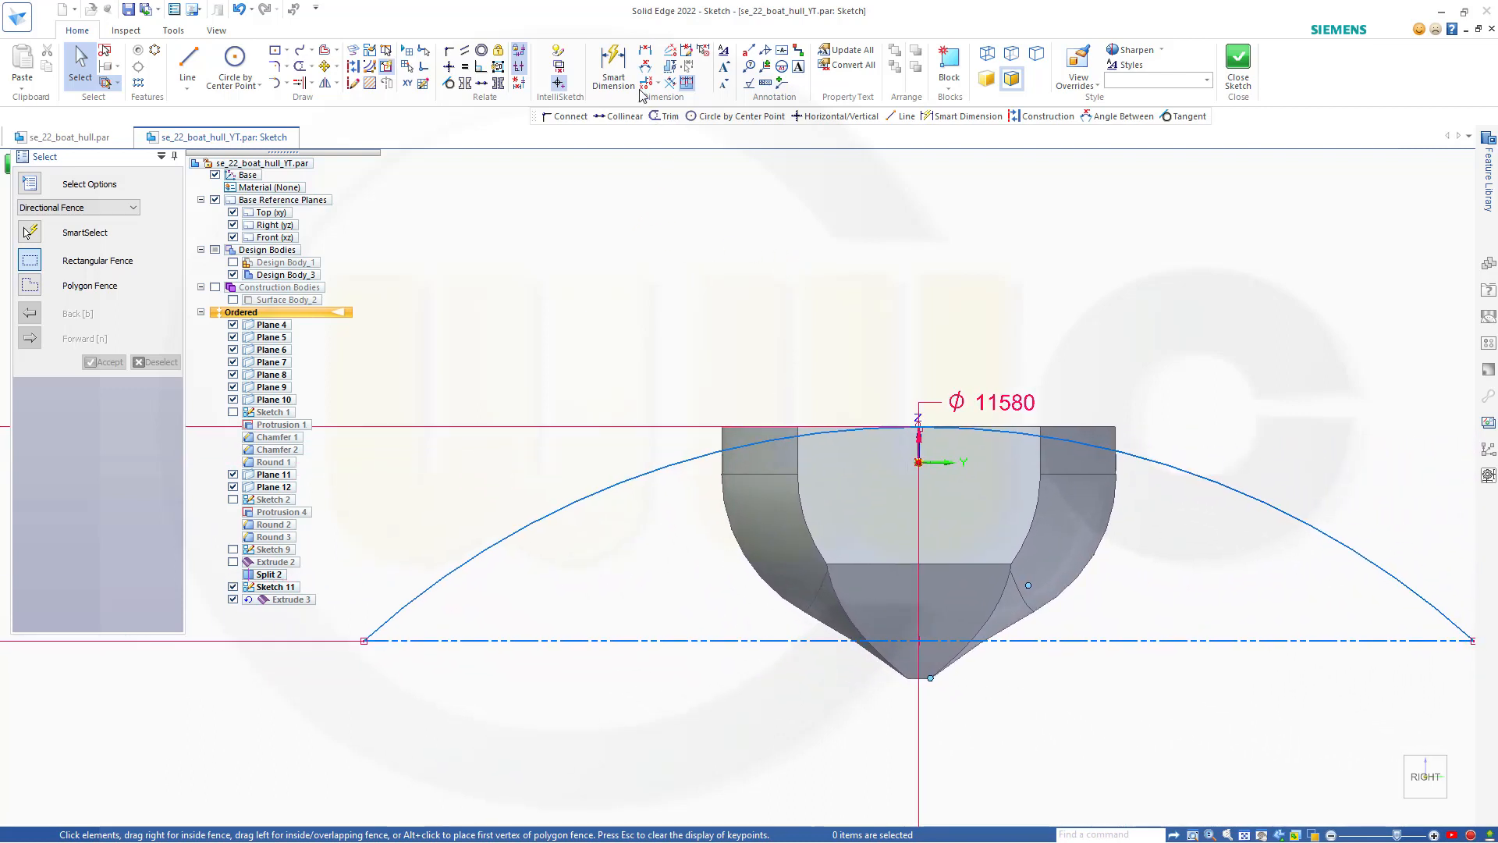
pyautogui.click(1030, 642)
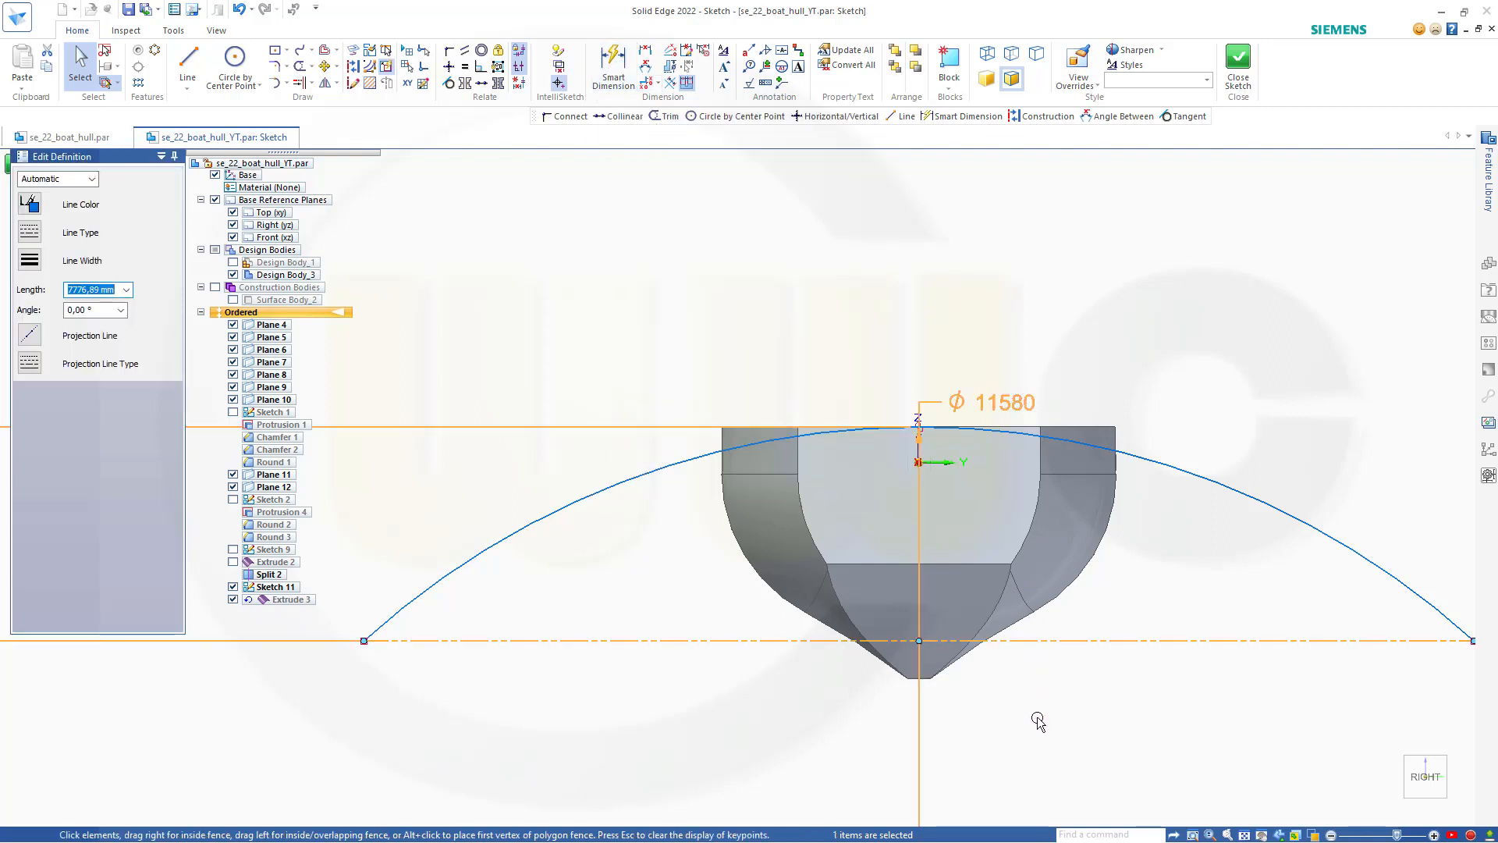
pyautogui.press('Escape')
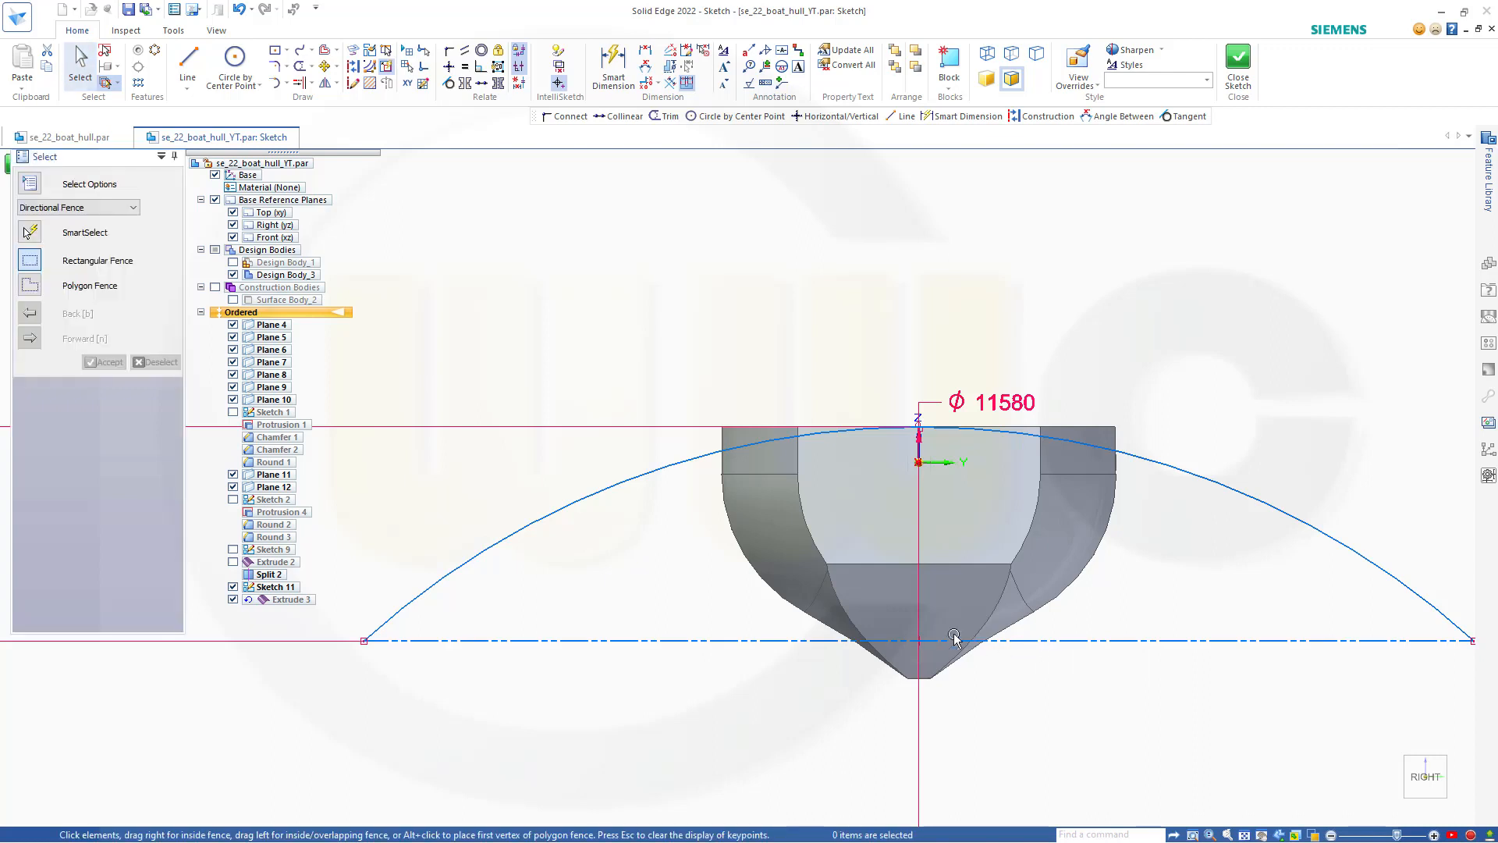
pyautogui.click(1140, 641)
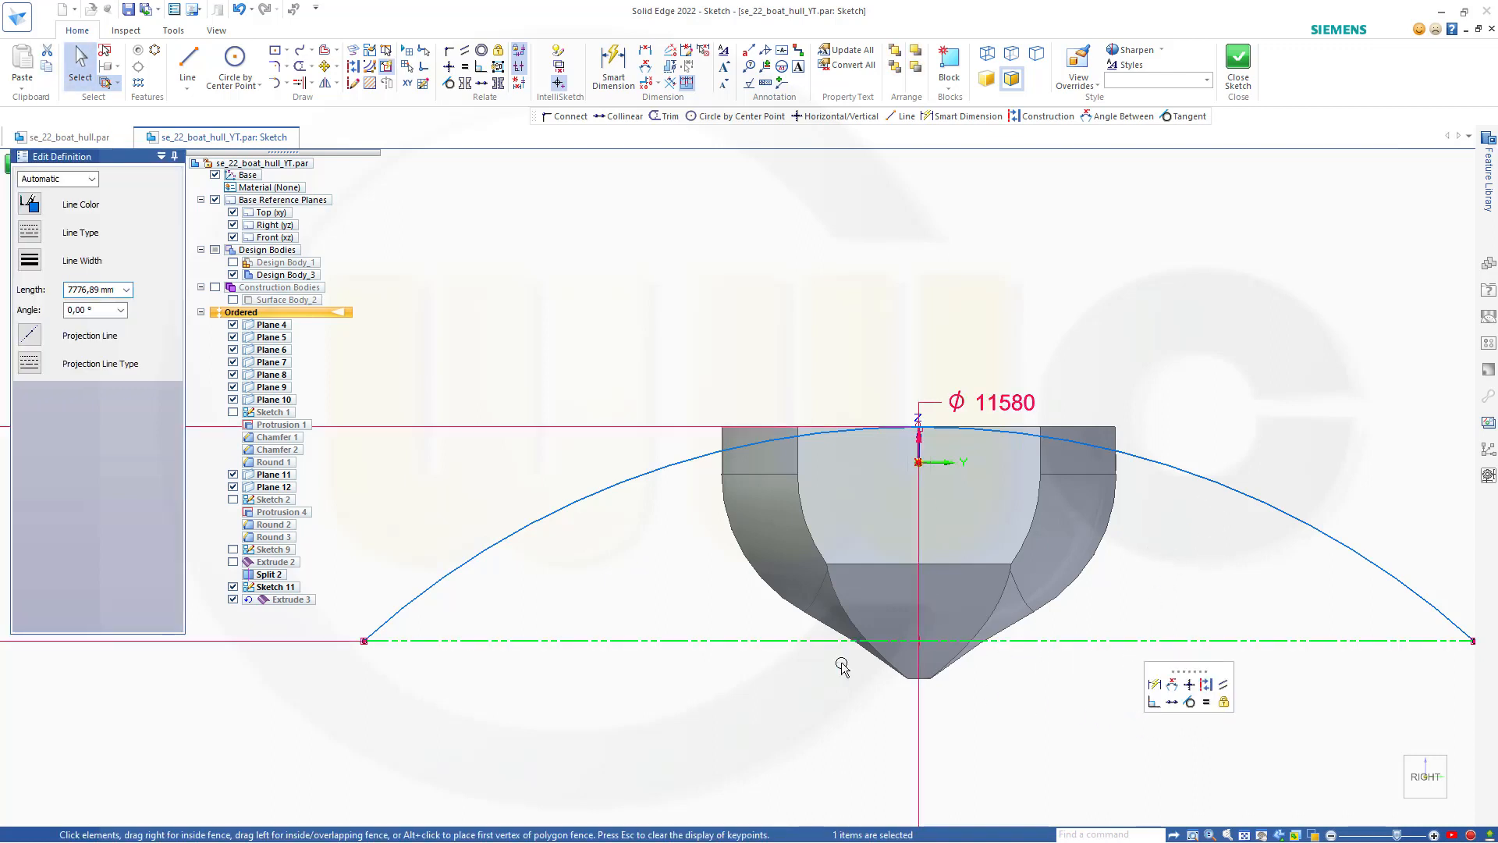
pyautogui.press('Escape')
pyautogui.moveTo(548, 517); pyautogui.dragTo(569, 544)
pyautogui.click(1040, 659)
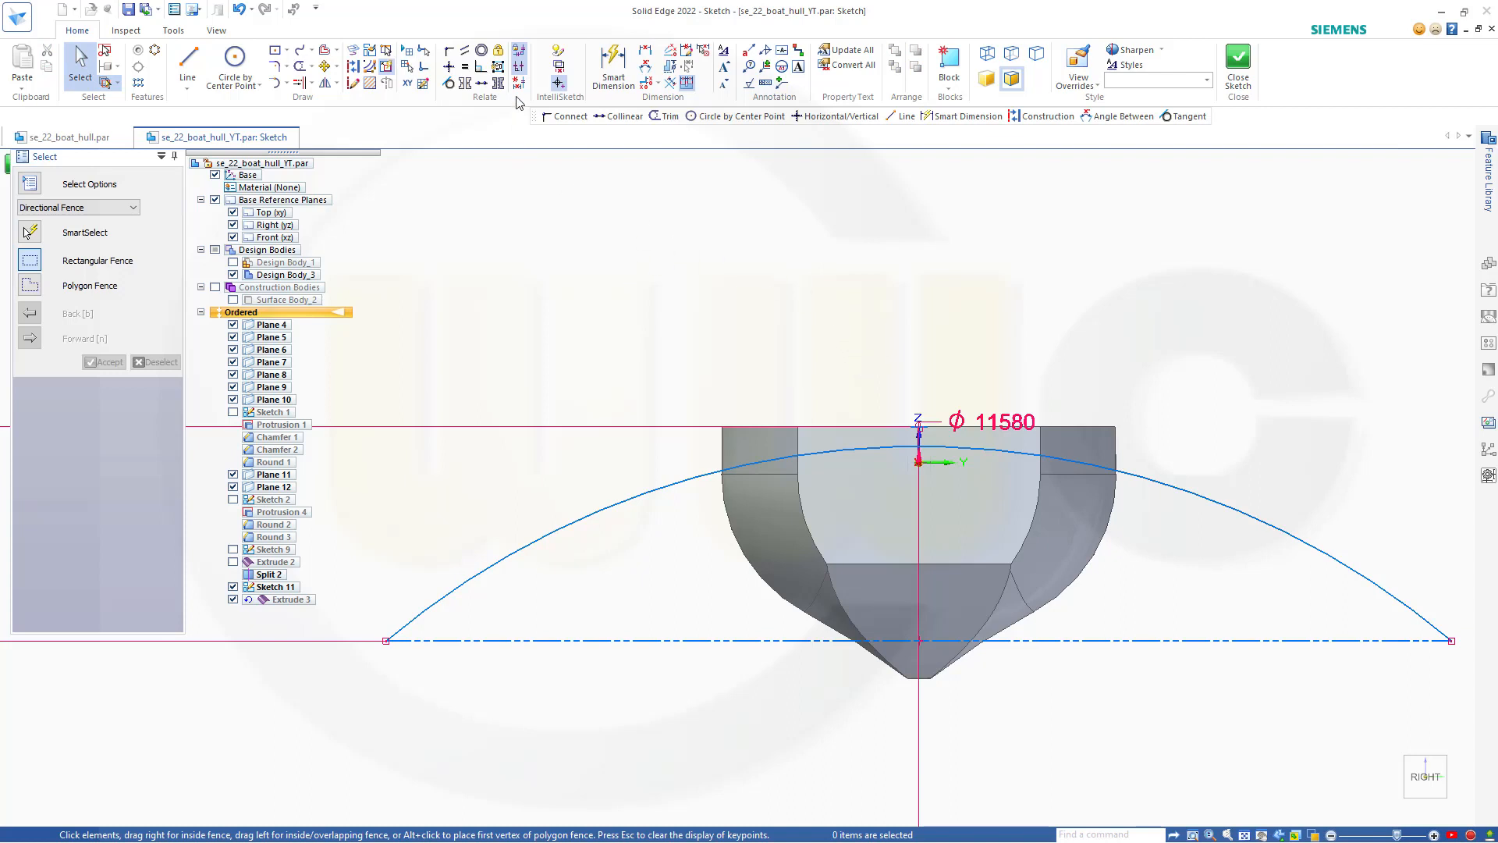
# Step: Dimension the vertical distance between the projected line along the hull's top edge and the arc's apex, and set it to 0,001 mm
pyautogui.click(611, 69)
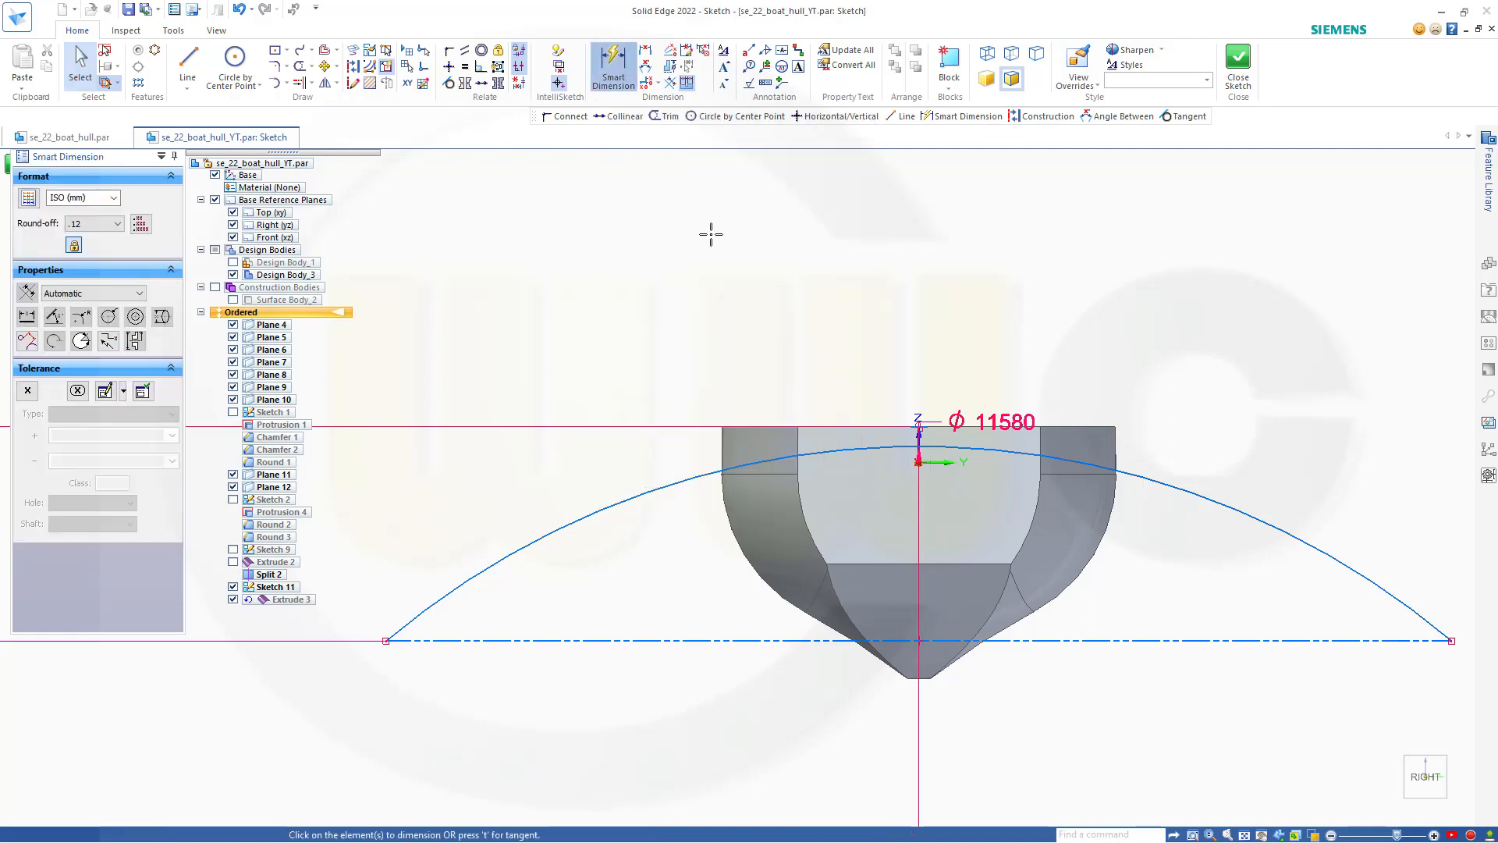
pyautogui.scroll(5, 886, 446)
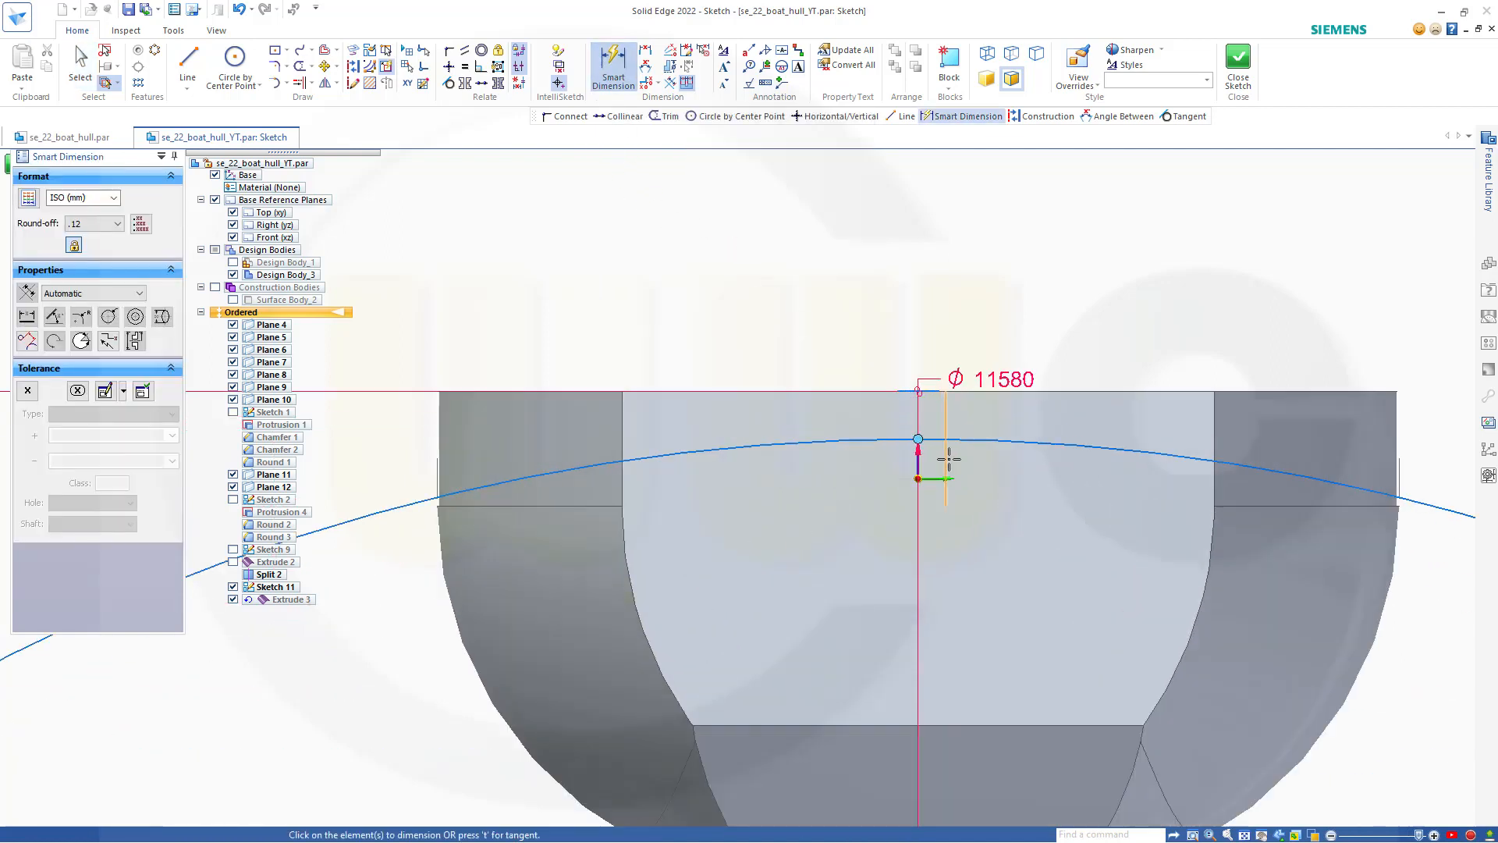
pyautogui.scroll(6, 920, 388)
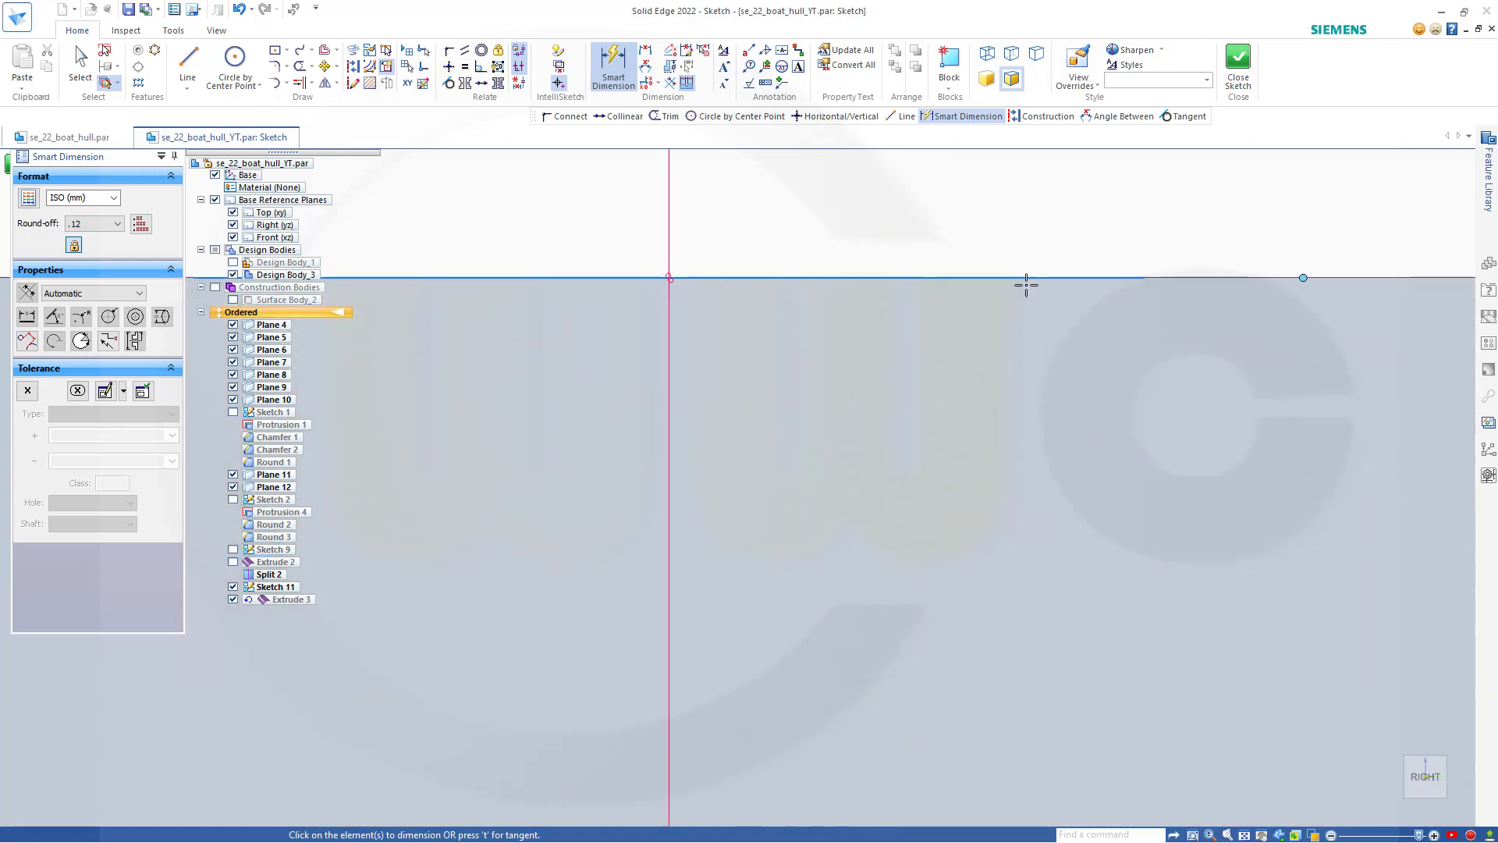
pyautogui.scroll(2, 1098, 247)
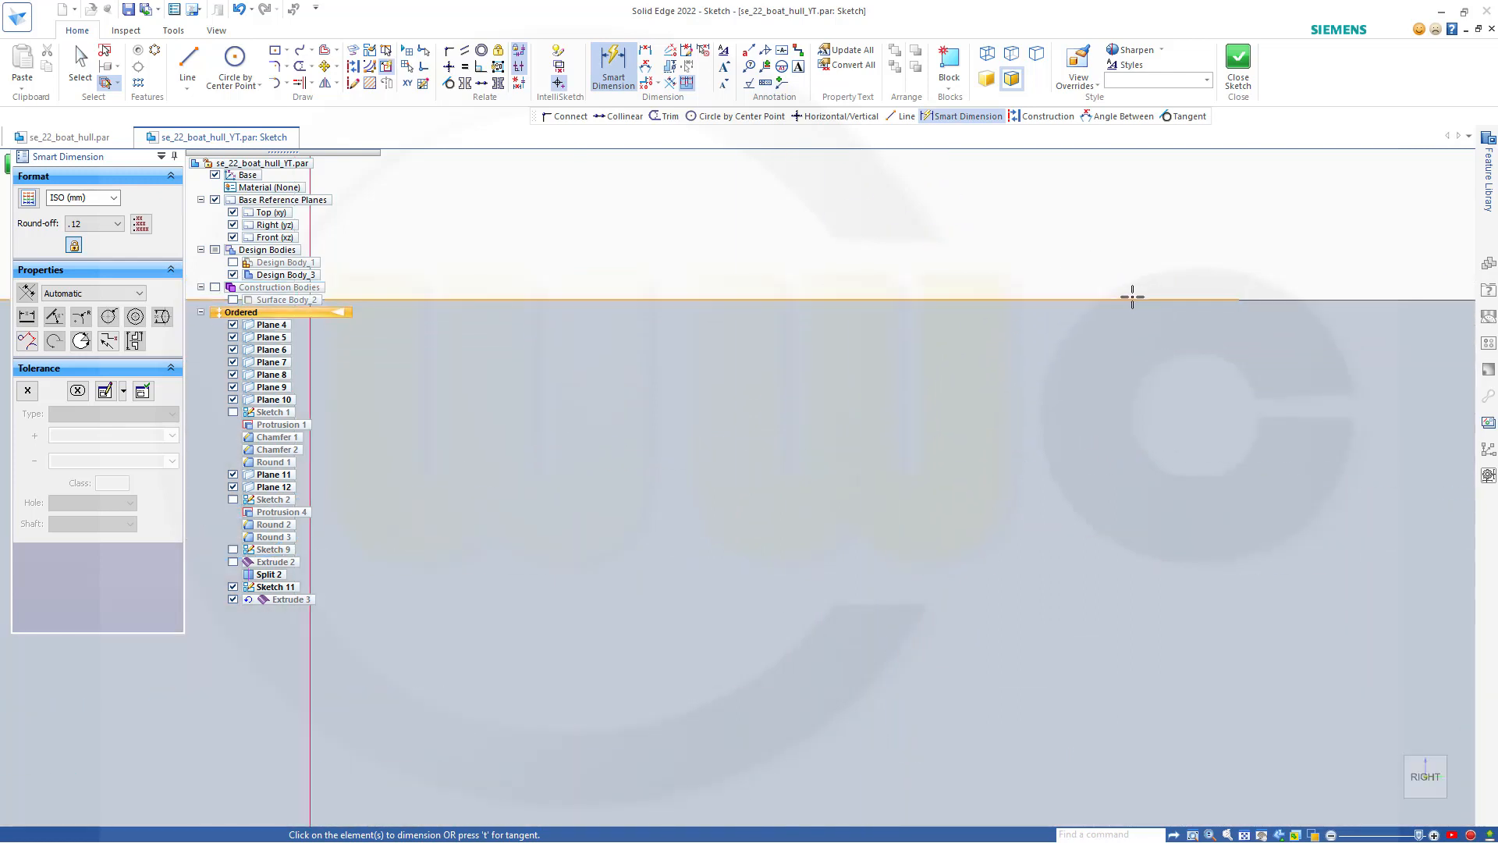
pyautogui.click(1132, 298)
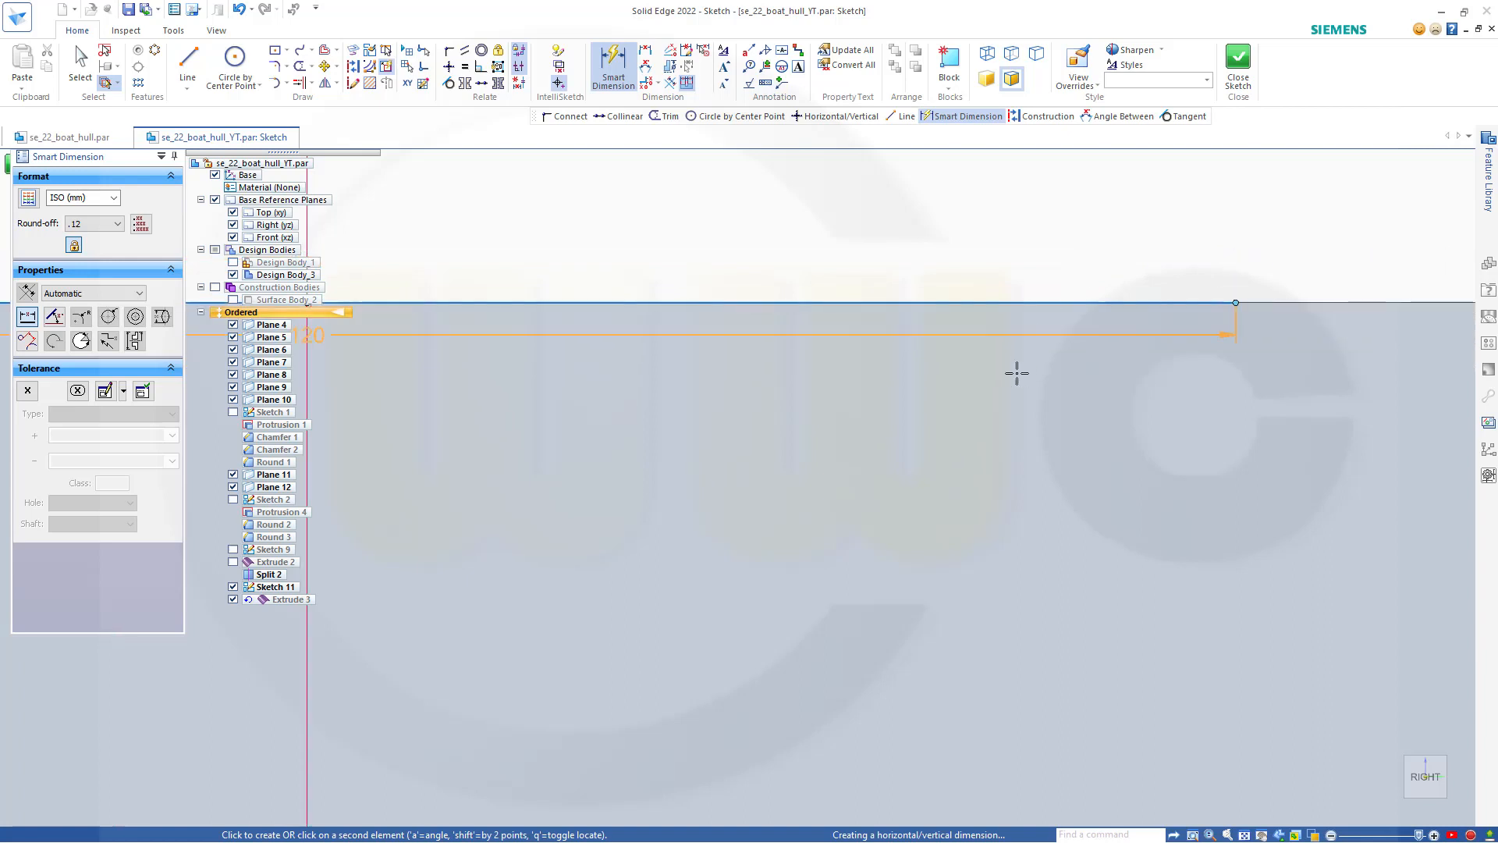
pyautogui.scroll(-3, 1006, 374)
pyautogui.scroll(-3, 915, 451)
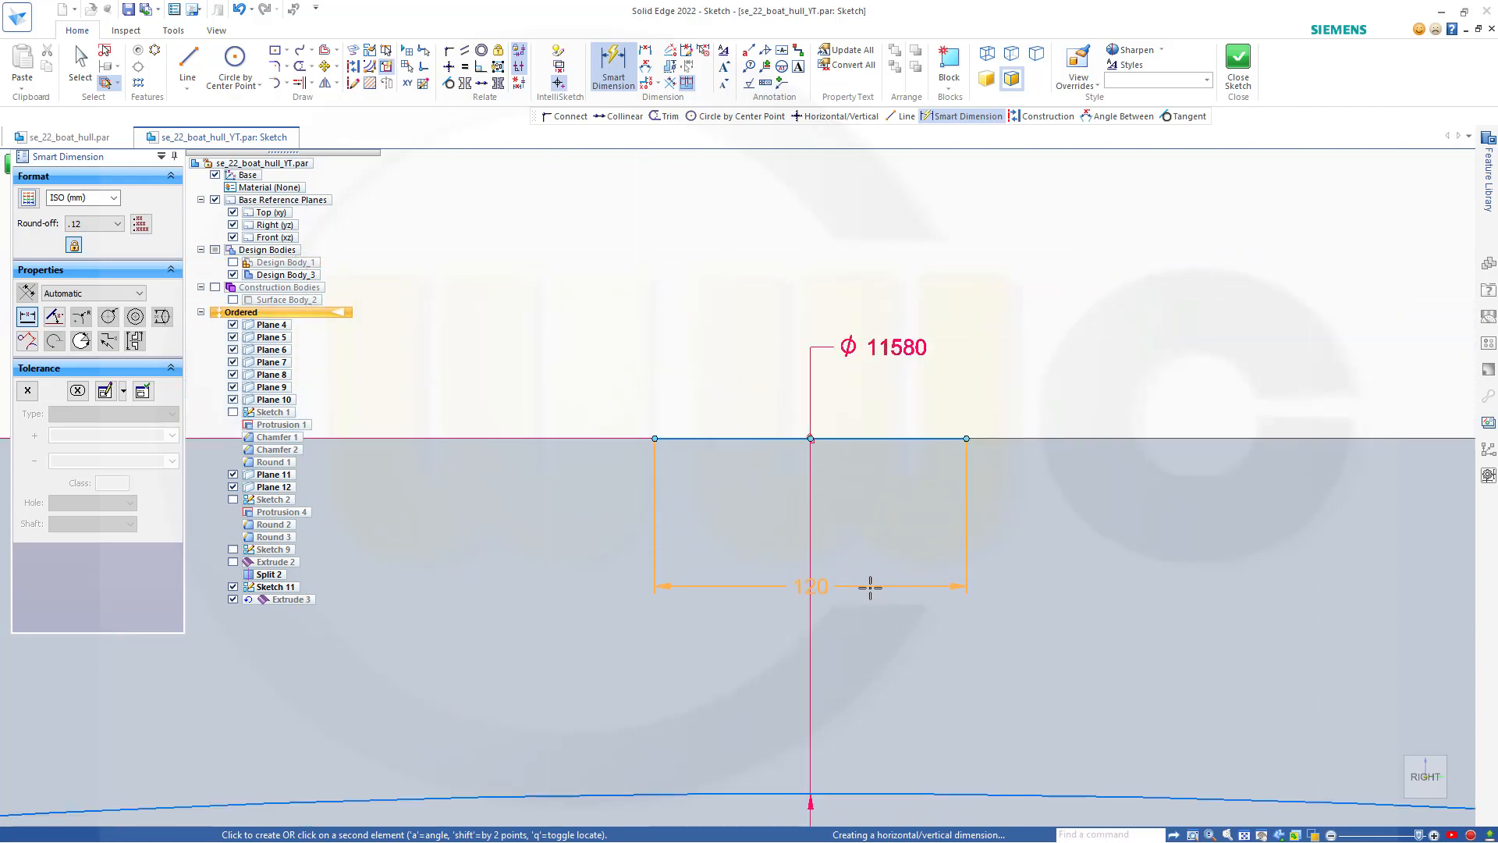
pyautogui.moveTo(868, 582); pyautogui.dragTo(920, 178, button='middle')
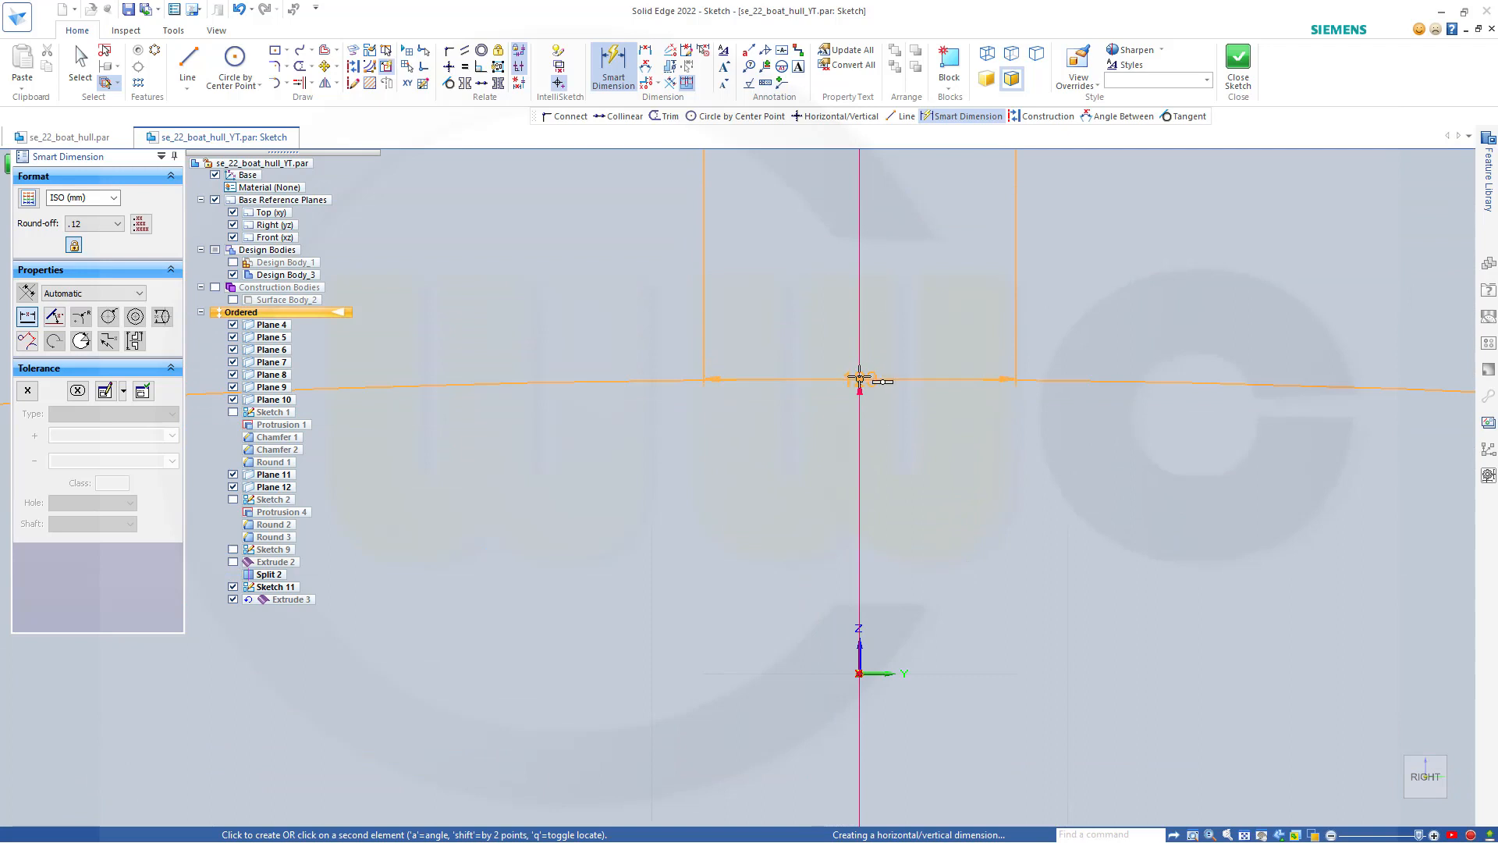
pyautogui.click(859, 379)
pyautogui.scroll(1, 863, 335)
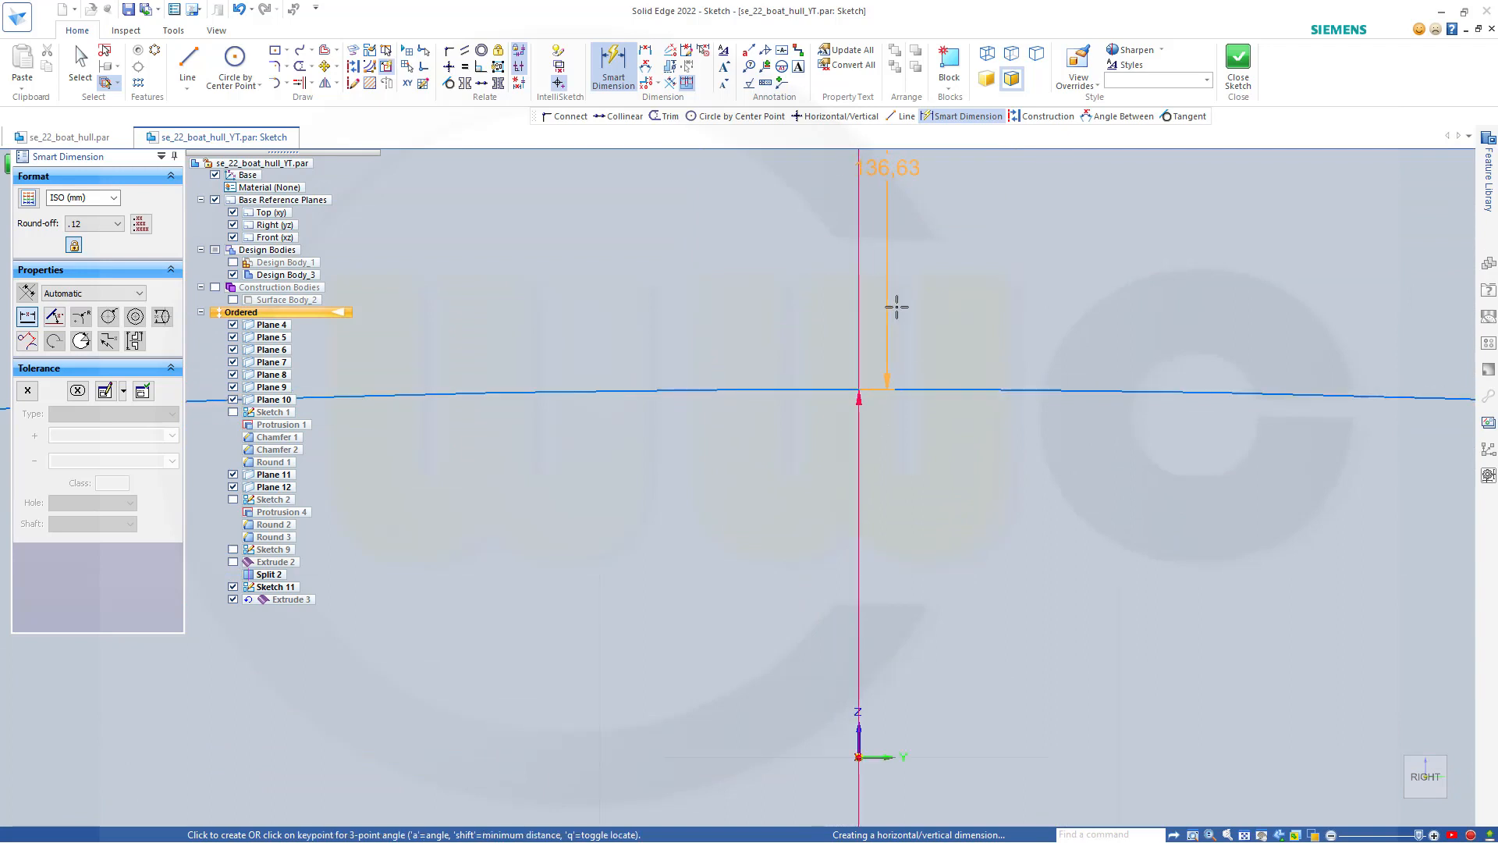
pyautogui.click(921, 275)
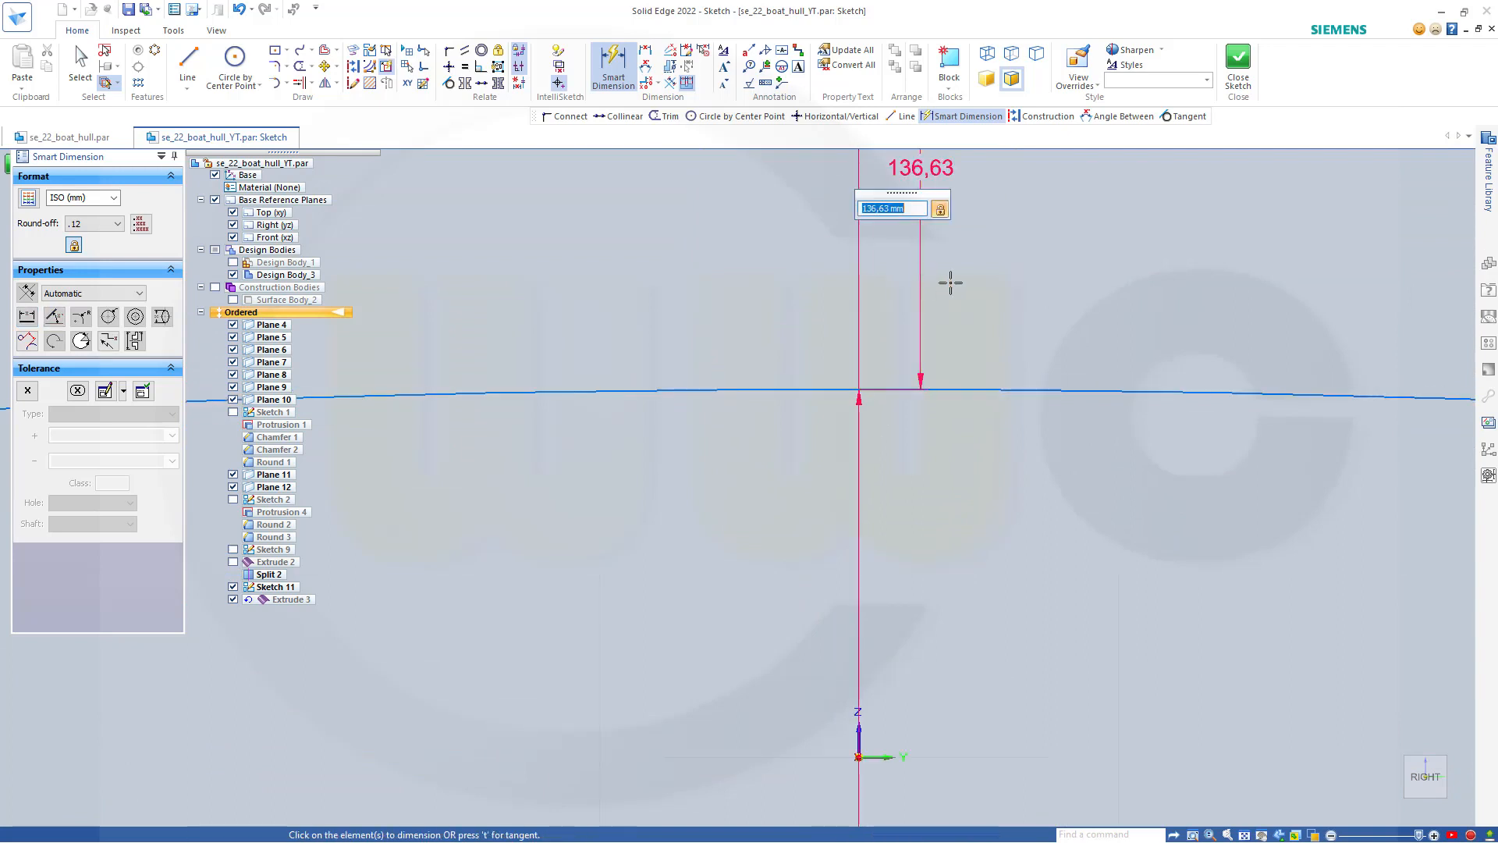
pyautogui.write('0,001')
pyautogui.press('Return')
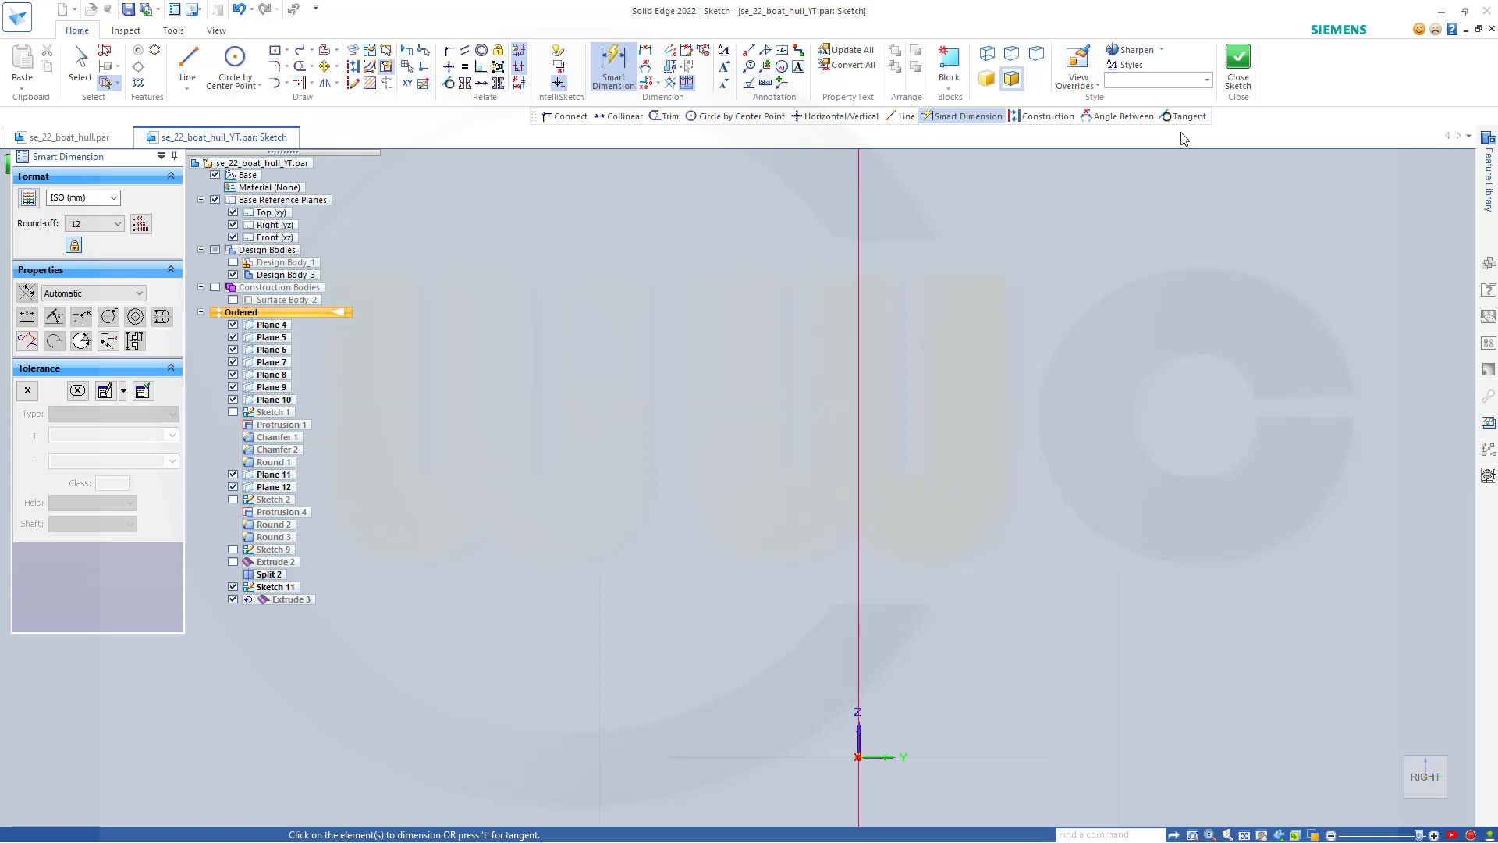
# Step: Close and finish the arc sketch so the arched extruded surface is rebuilt, and clear the selection
pyautogui.click(1238, 62)
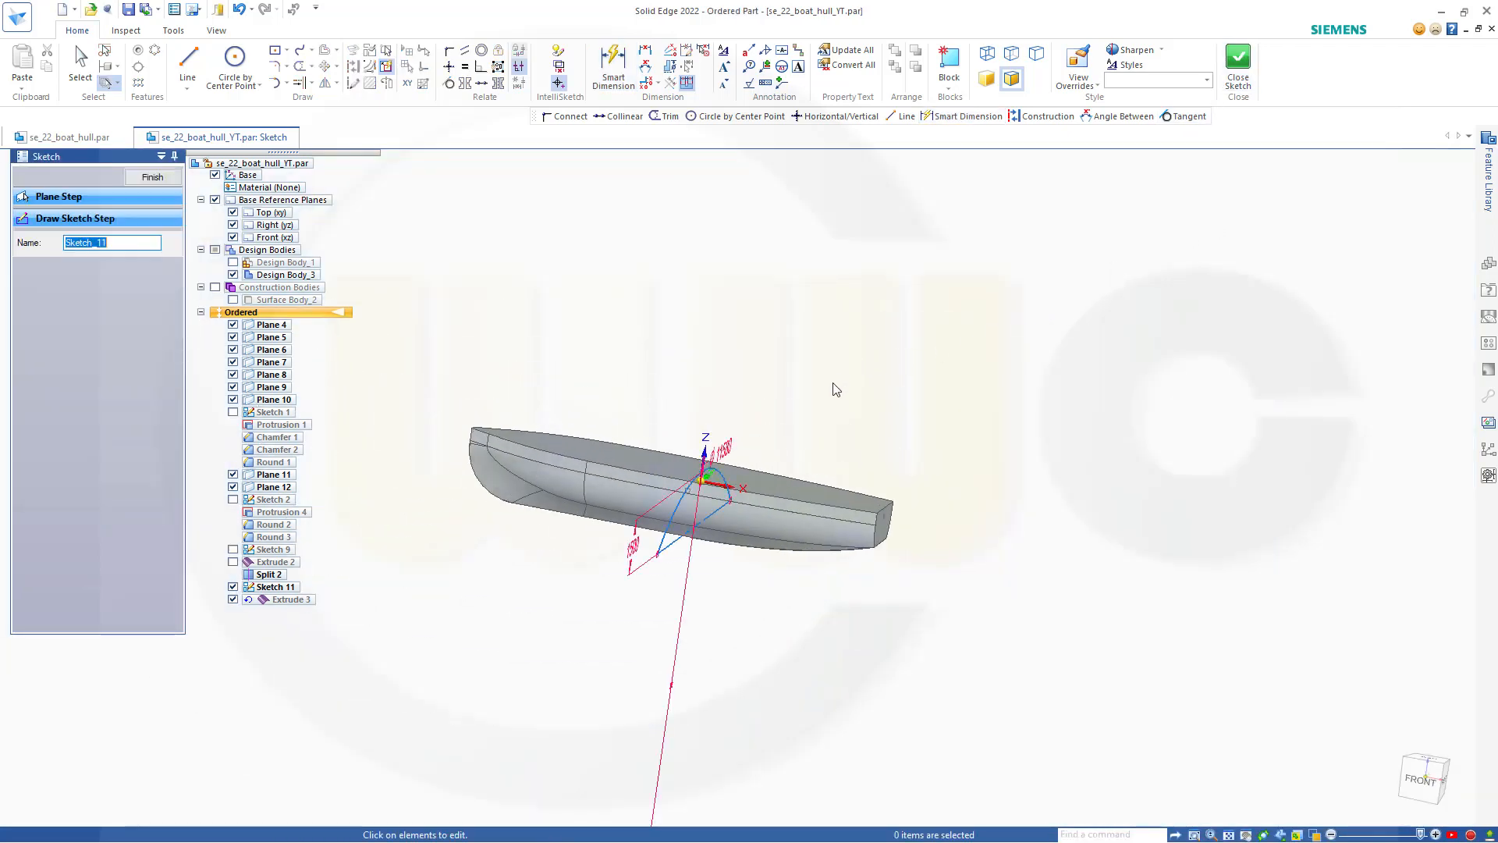
pyautogui.click(152, 178)
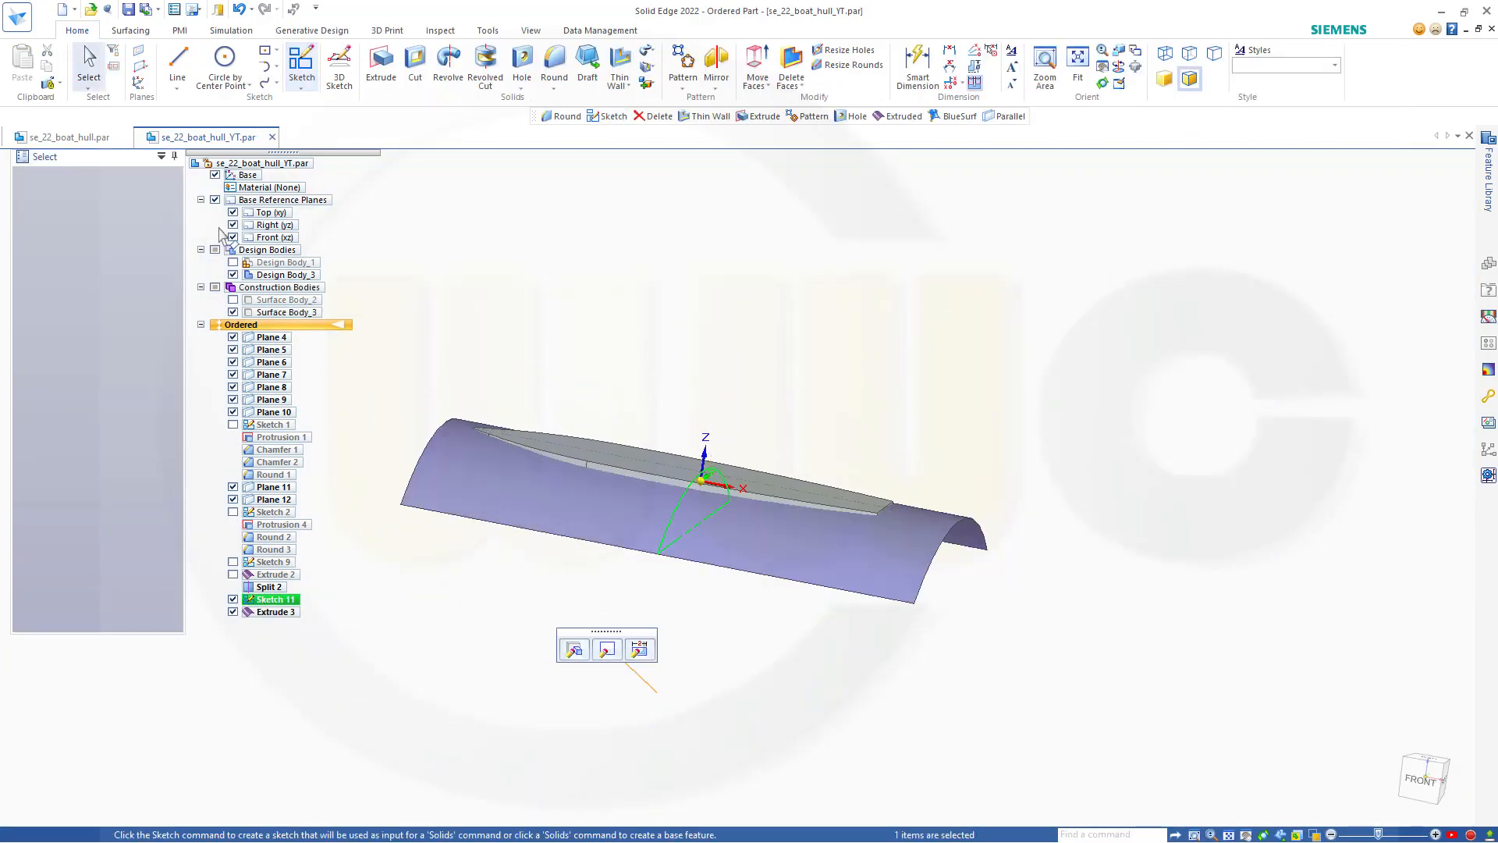
pyautogui.click(458, 629)
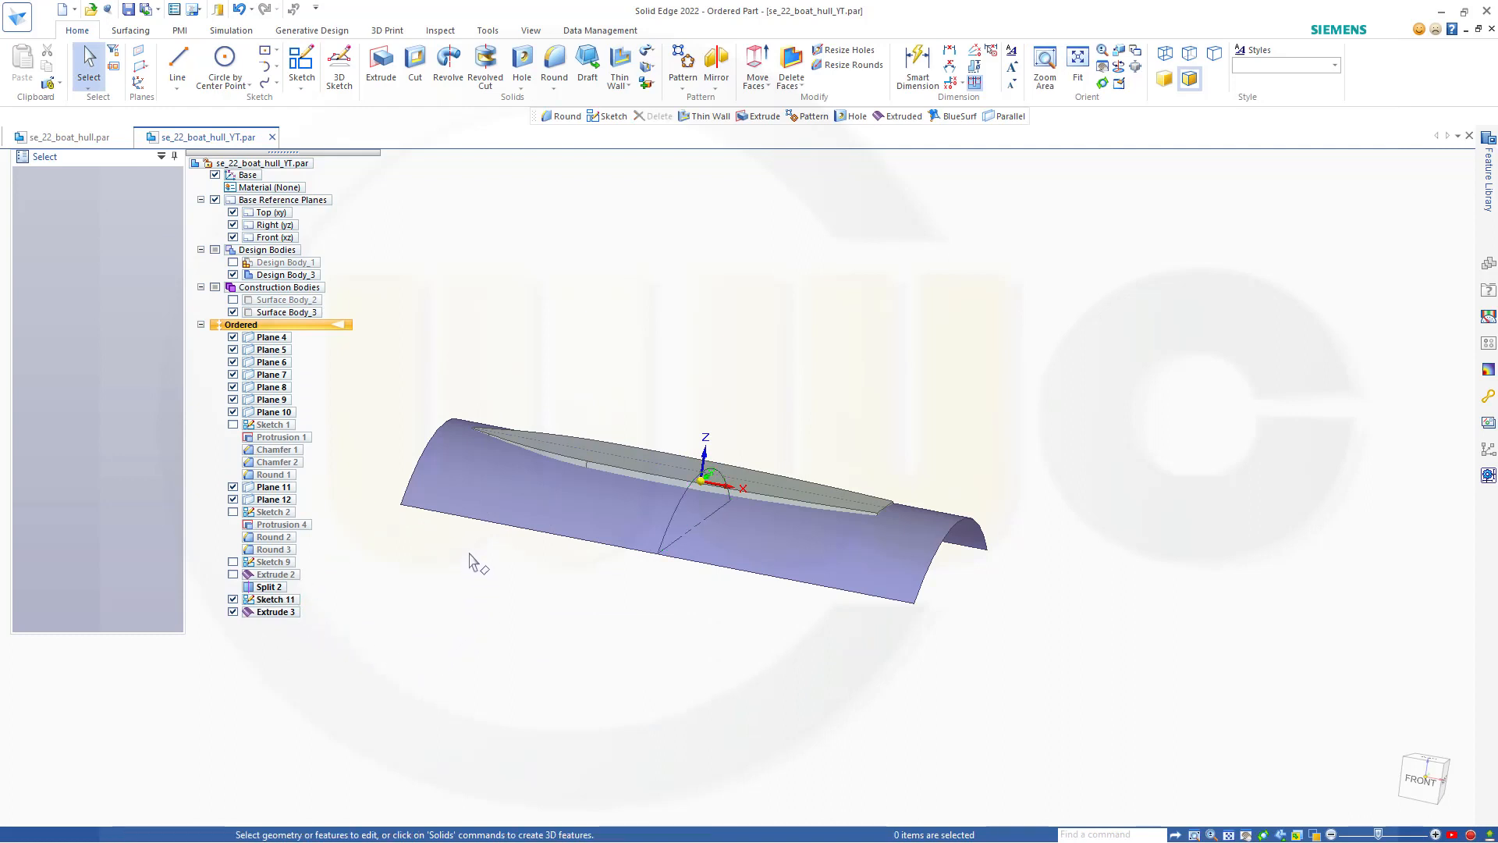
# Step: Split Design Body_3 with the hull body as target and the arched extruded surface as tool, and exit the Split command
pyautogui.click(654, 86)
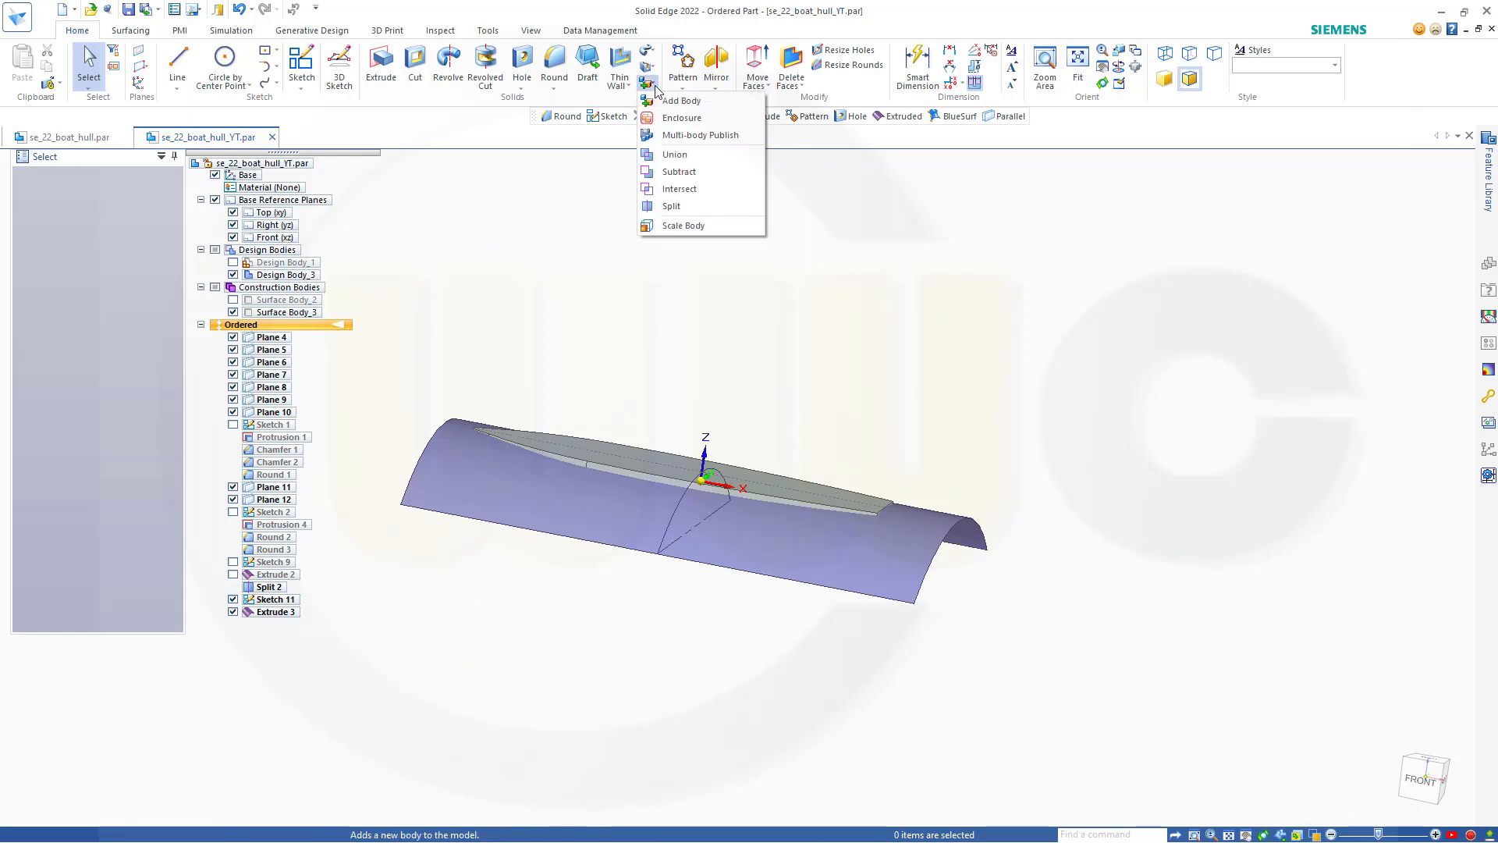
pyautogui.click(678, 206)
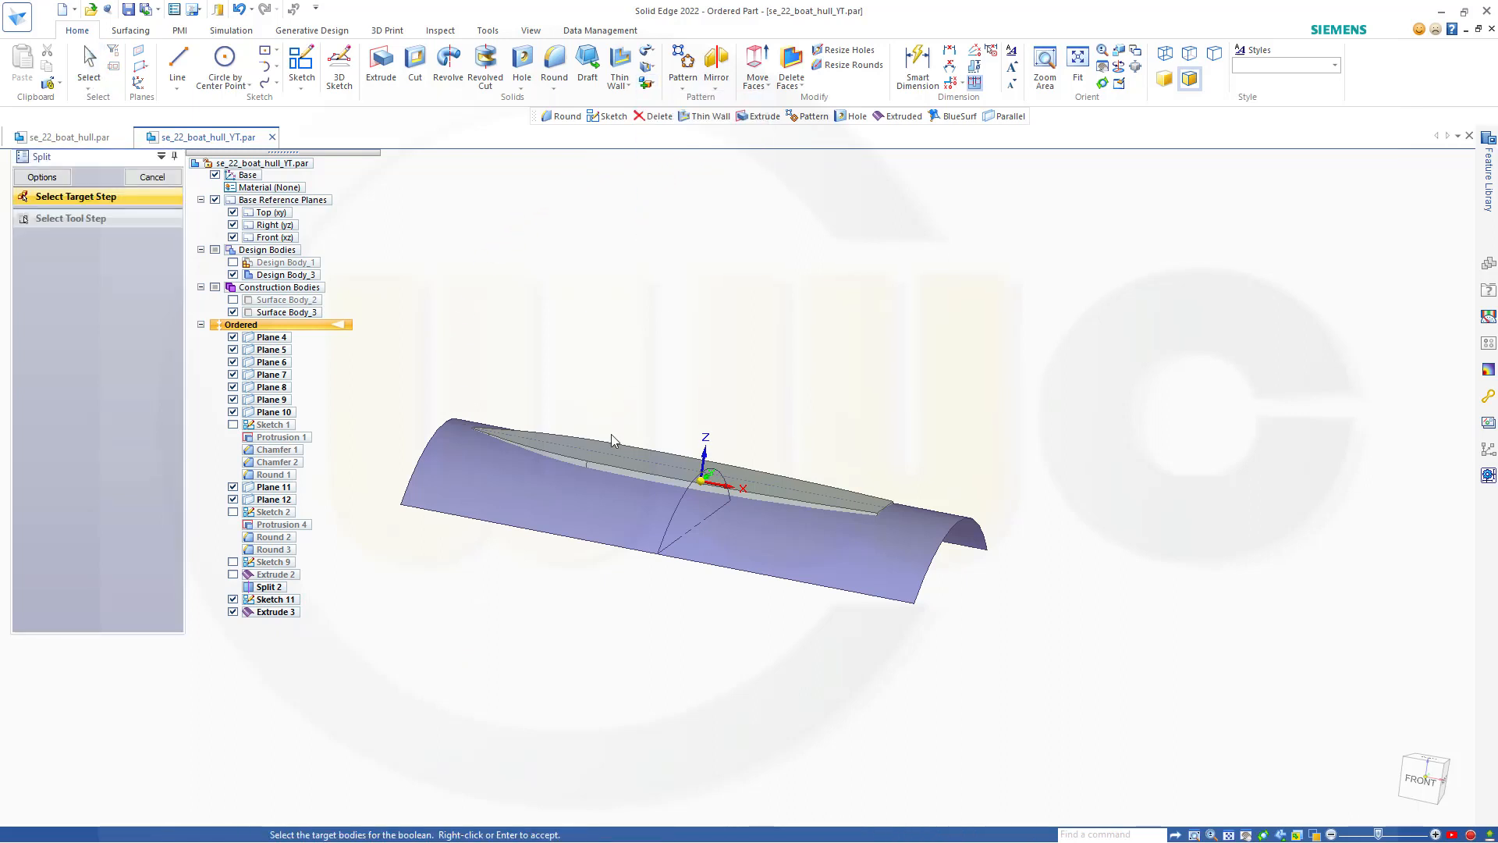
pyautogui.click(613, 456)
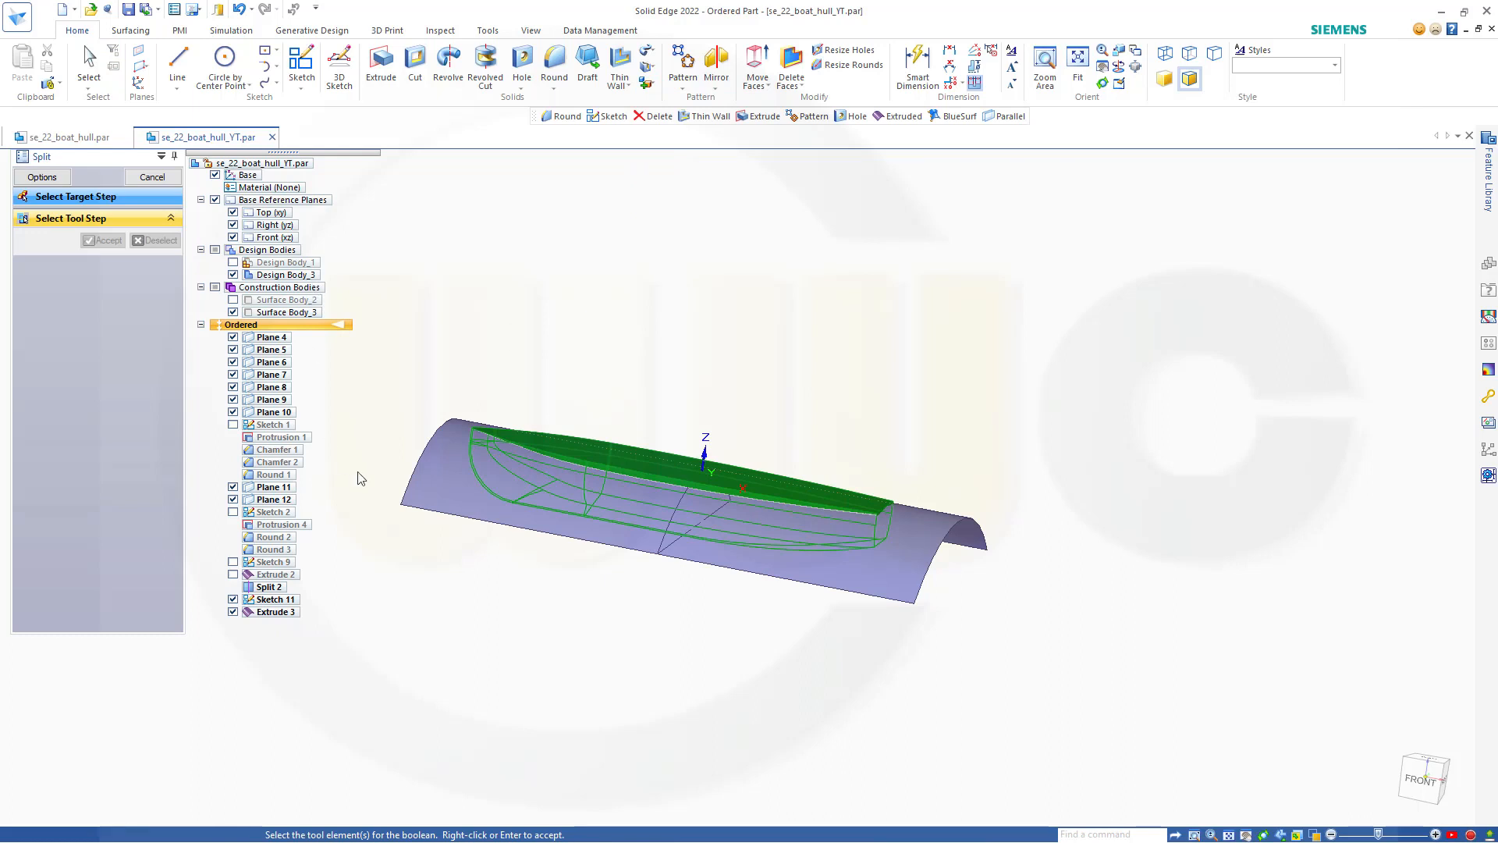
pyautogui.click(442, 488)
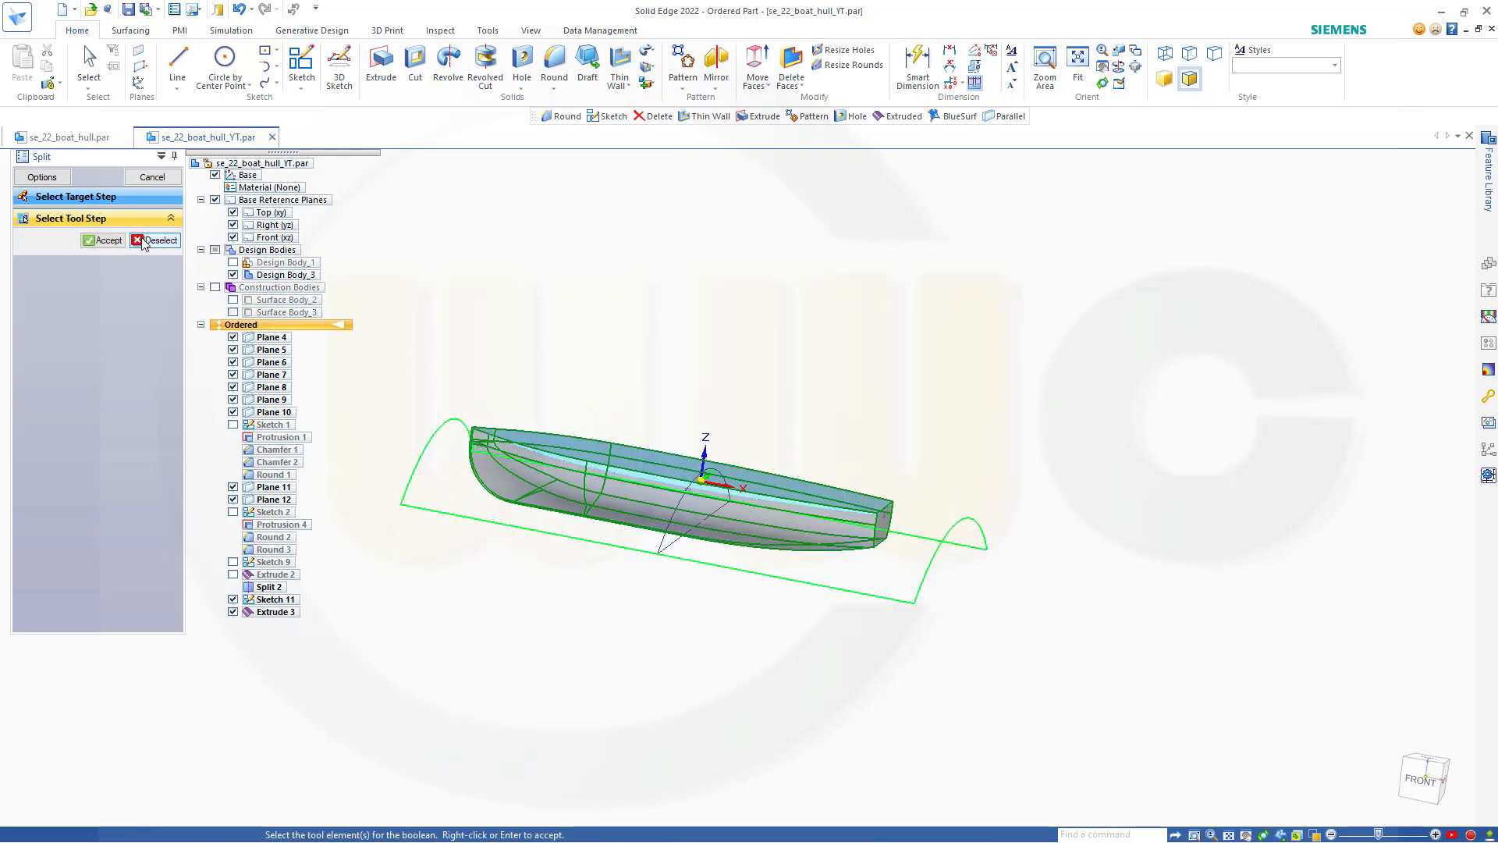
pyautogui.click(106, 240)
pyautogui.click(153, 178)
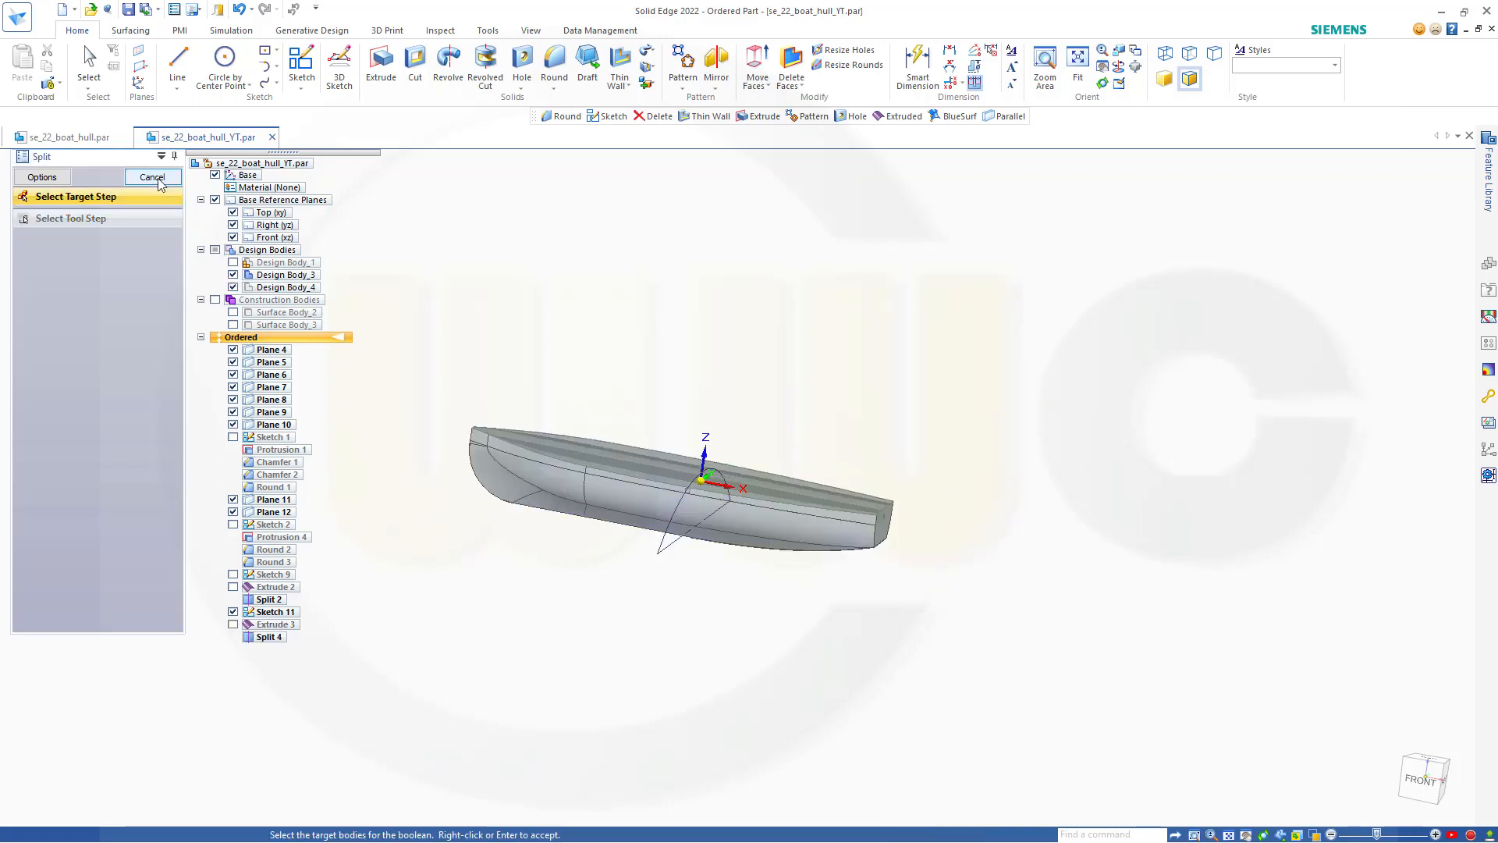
pyautogui.click(153, 178)
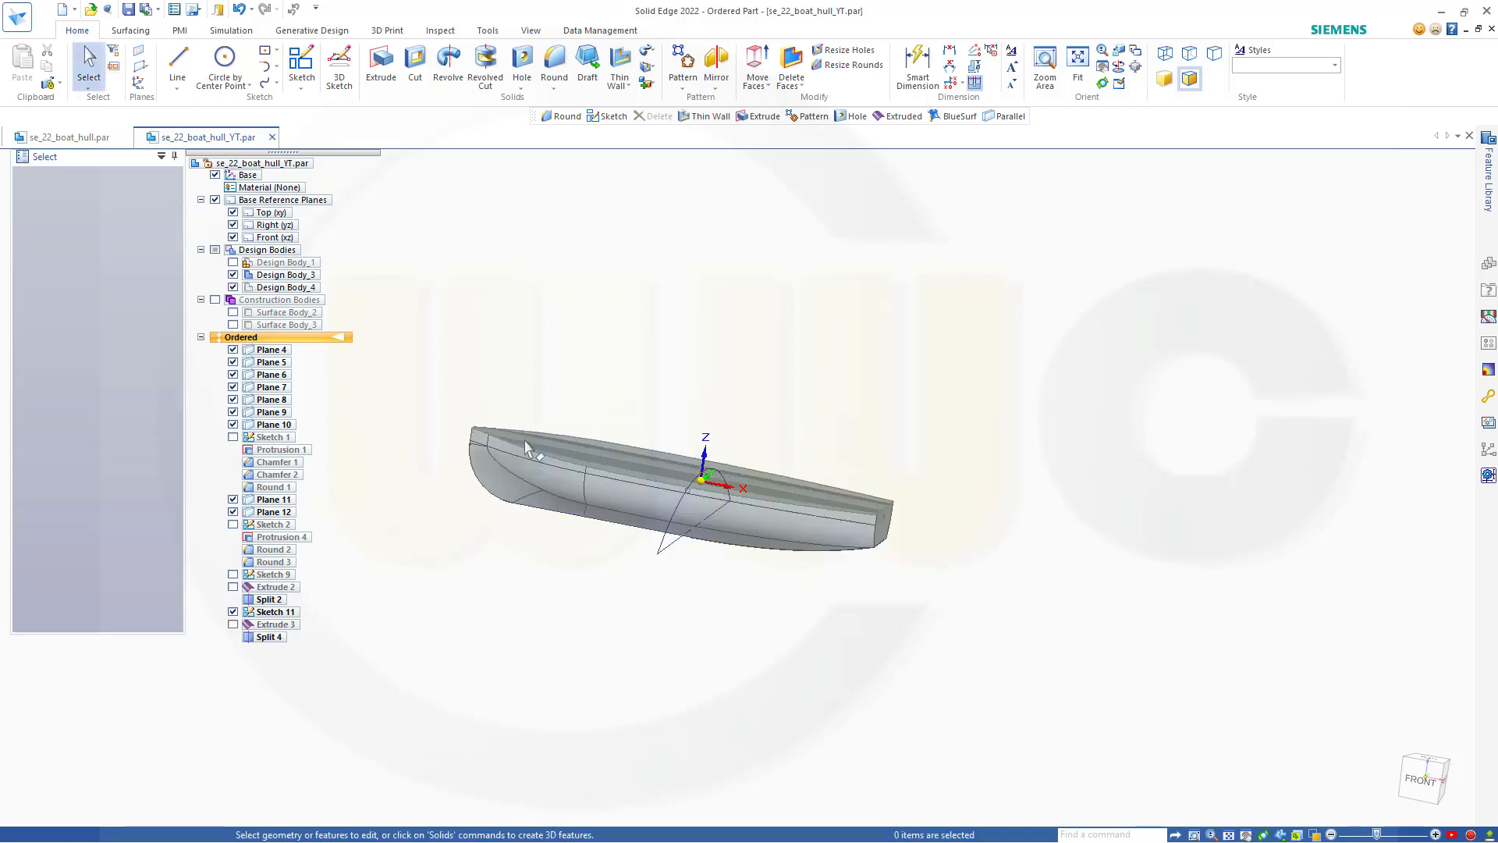
# Step: Hide Design Body_4 and examine the curved deck of the remaining hull body from several angles
pyautogui.keyDown('shift'); pyautogui.moveTo(508, 513); pyautogui.dragTo(909, 421, button='middle'); pyautogui.keyUp('shift')
pyautogui.scroll(3, 909, 419)
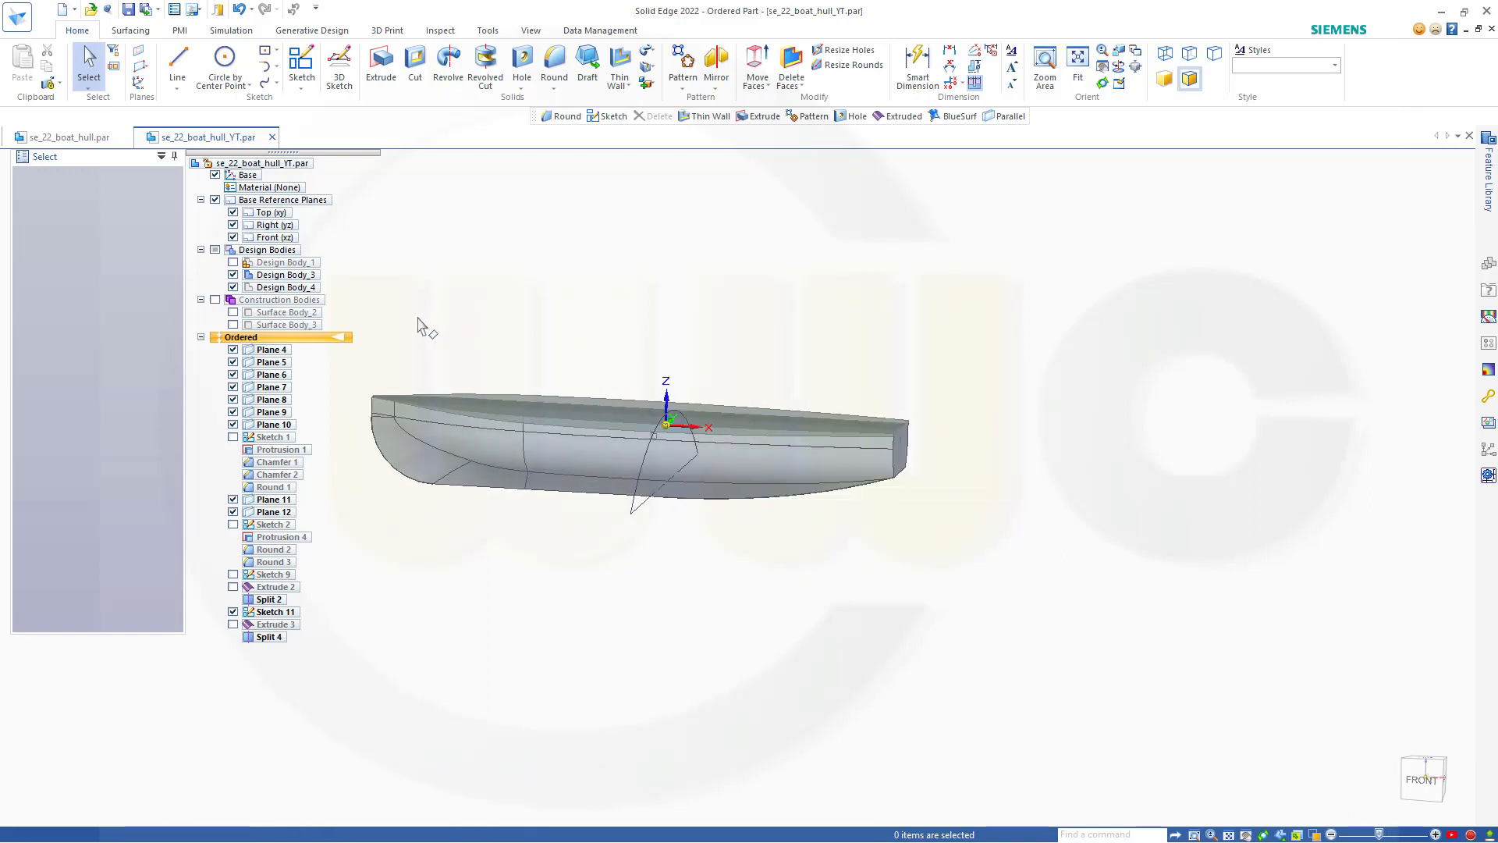
pyautogui.click(233, 287)
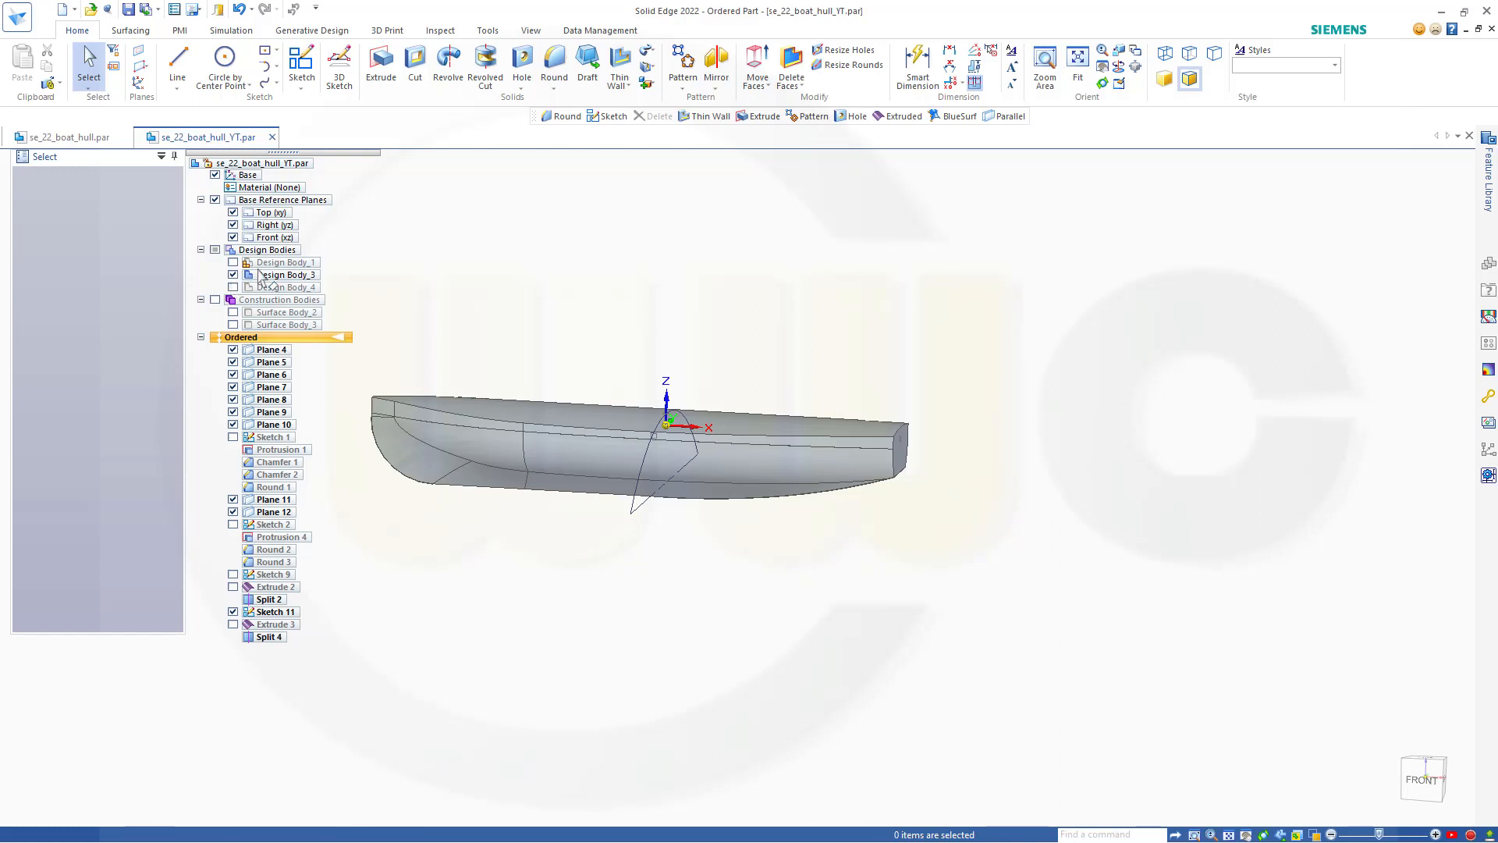
pyautogui.click(258, 270)
pyautogui.press('Escape')
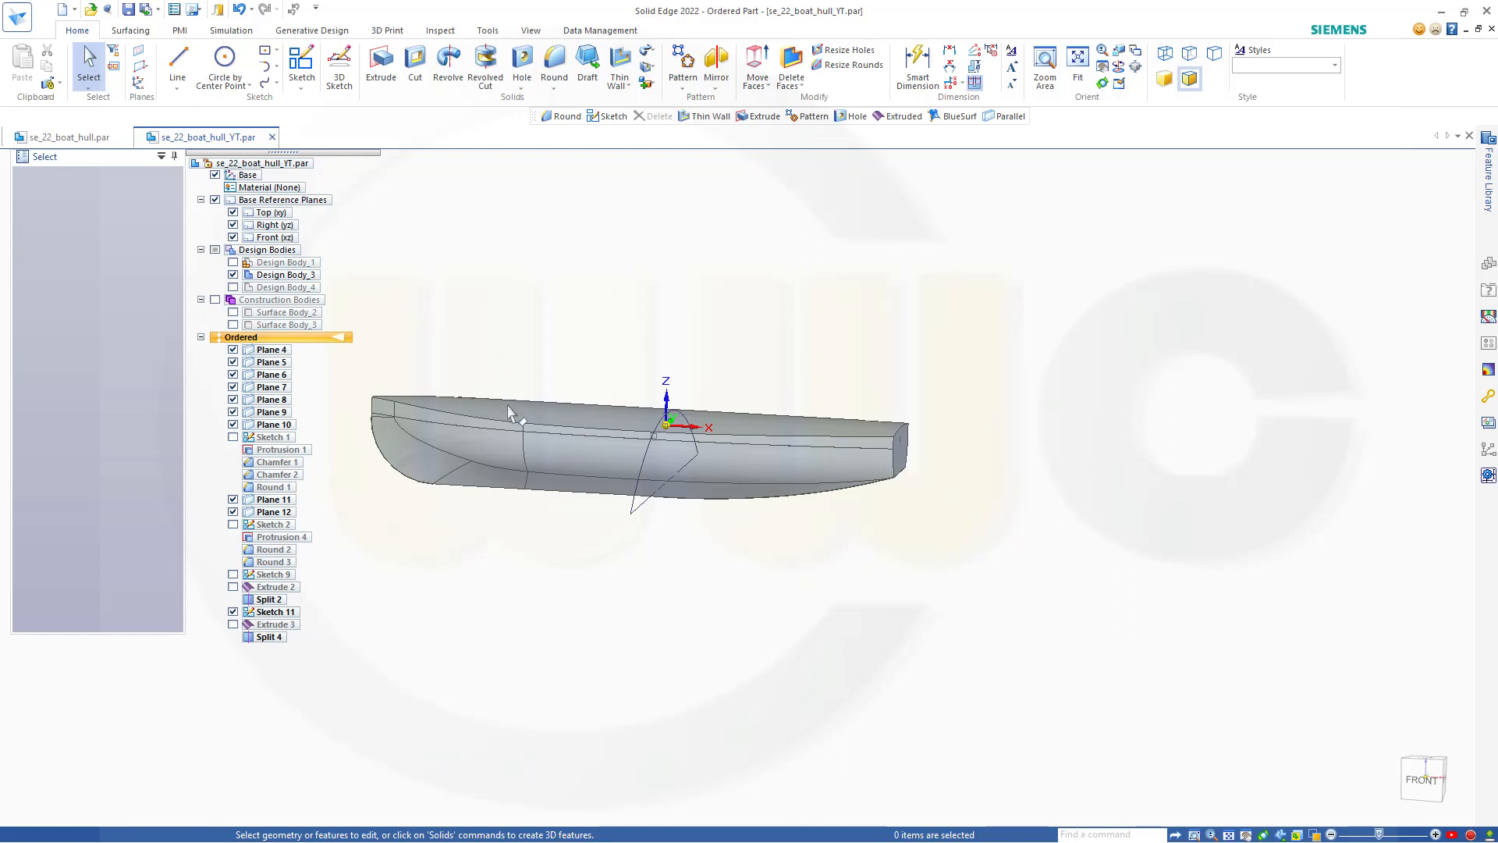
pyautogui.moveTo(559, 465); pyautogui.dragTo(542, 552, button='middle')
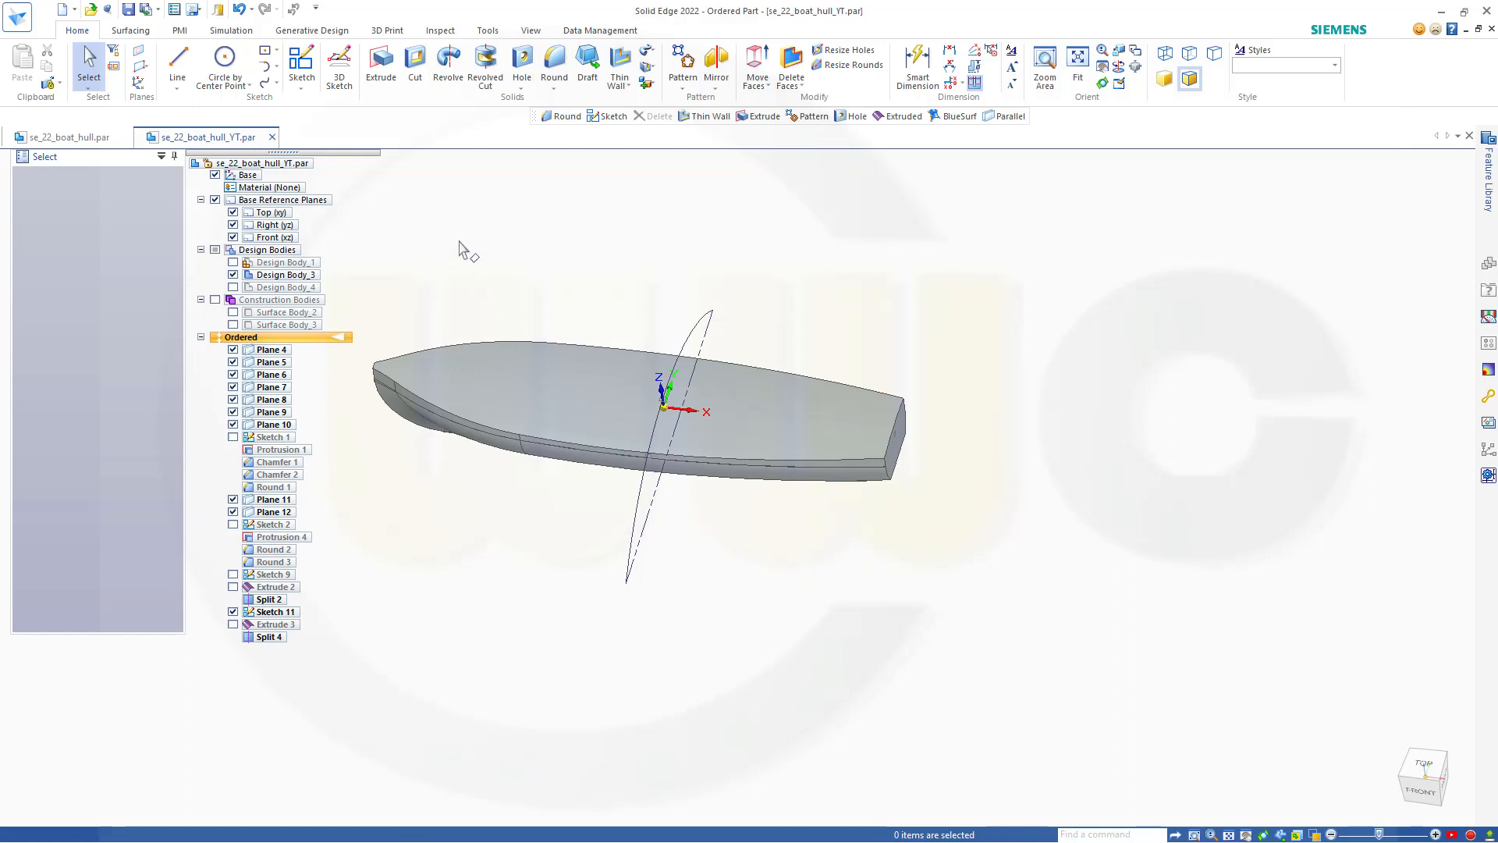
pyautogui.moveTo(562, 288); pyautogui.dragTo(665, 275, button='middle')
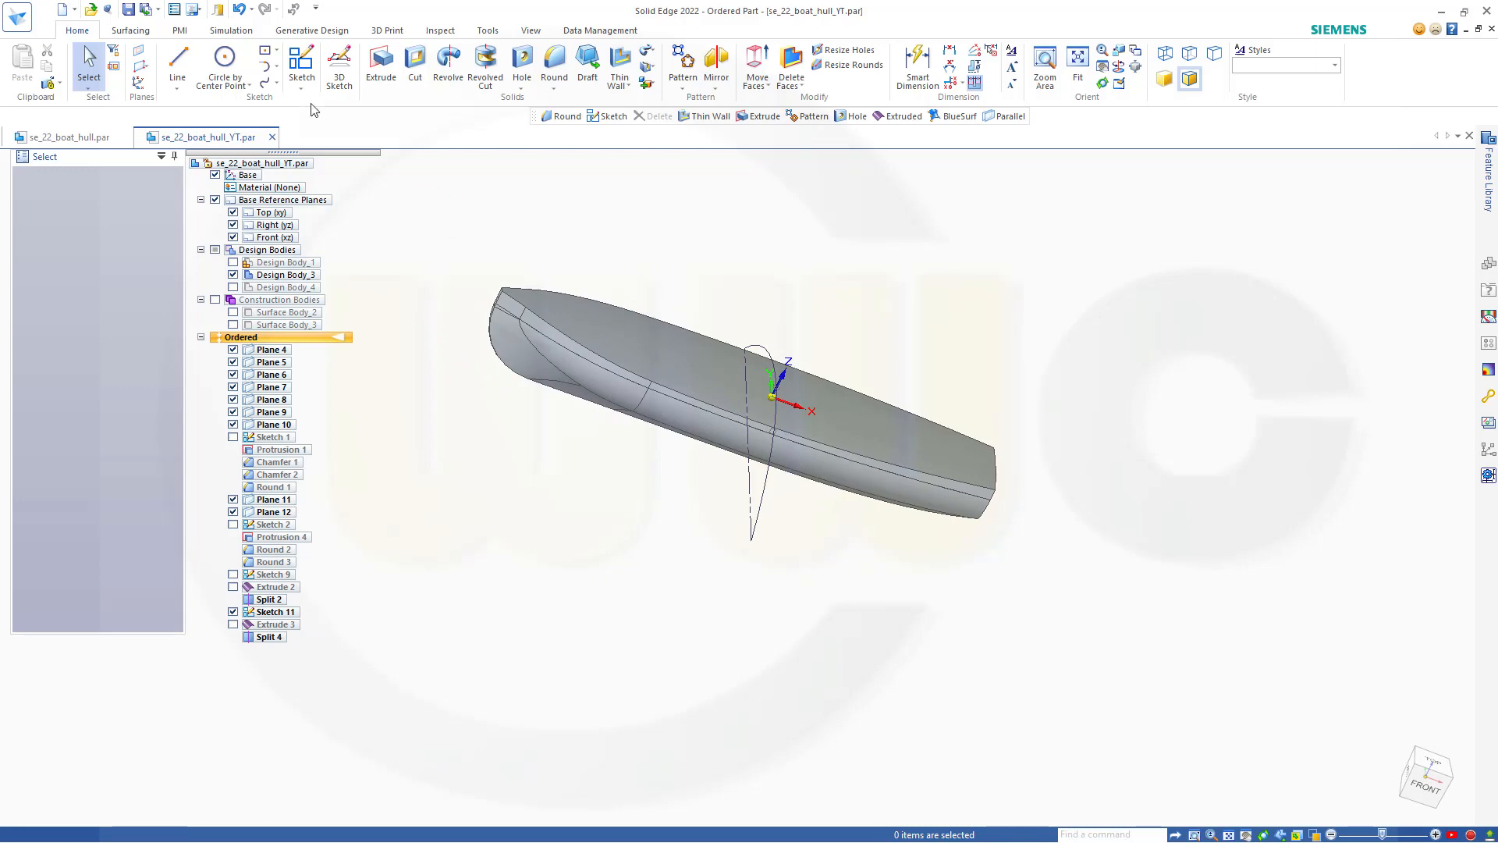
# Step: Start a new sketch on the Top (xy) plane without drawing a line, and hide Design Body_3
pyautogui.click(301, 64)
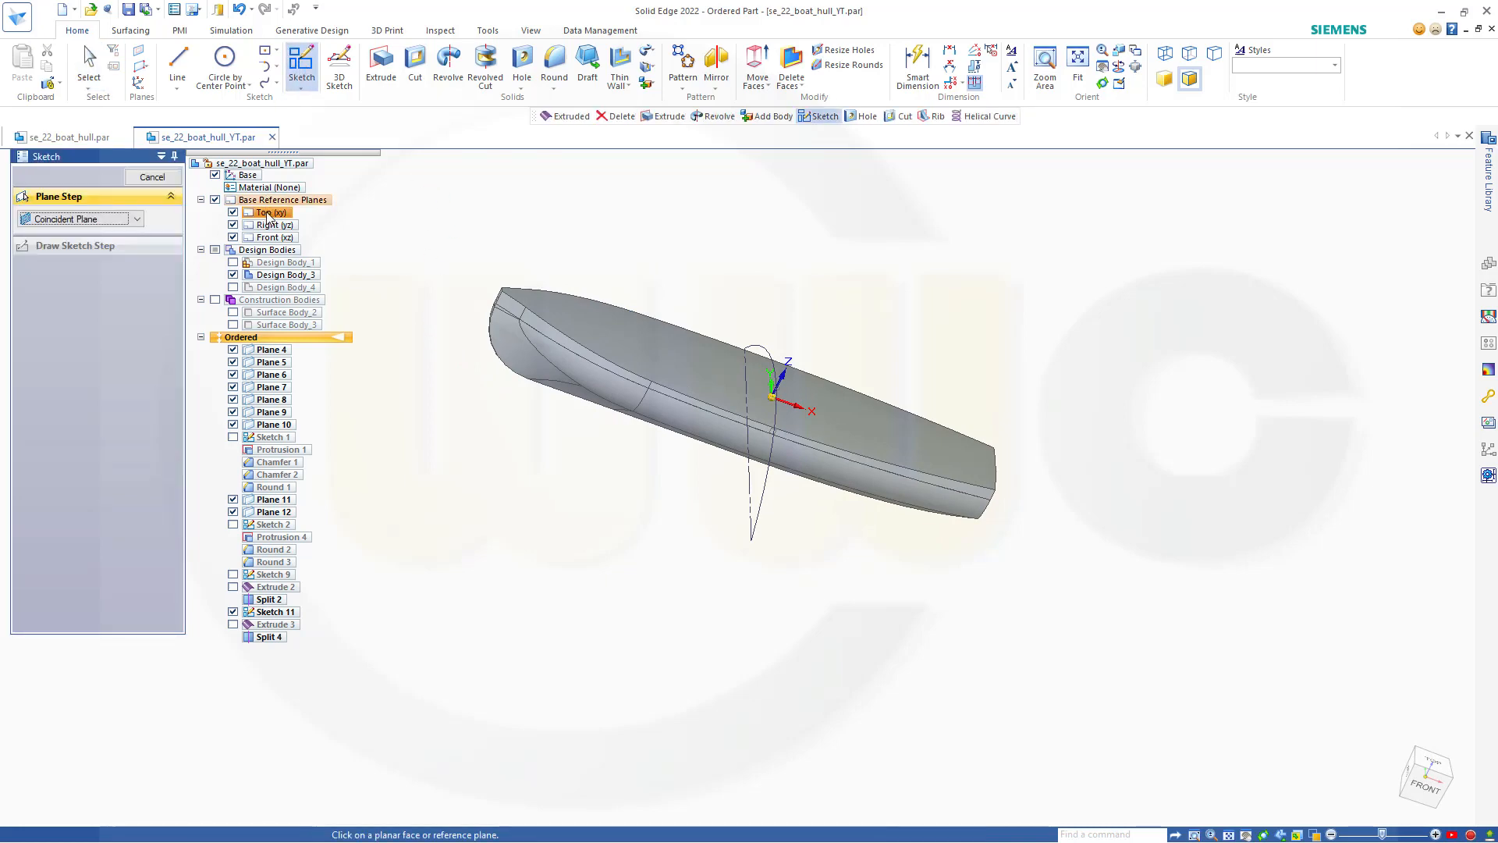
pyautogui.click(269, 212)
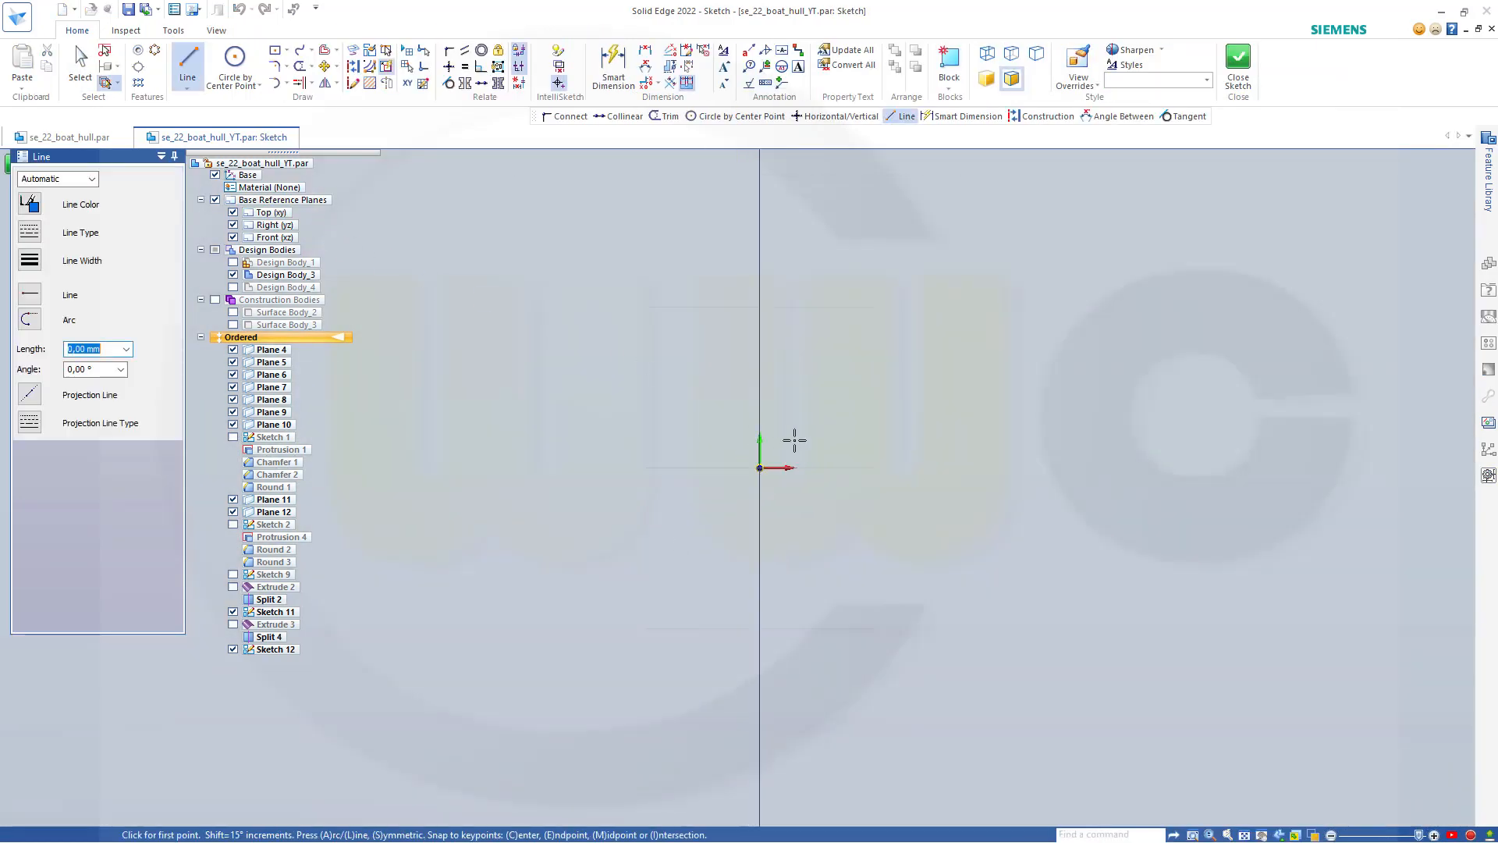
pyautogui.scroll(-2, 979, 454)
pyautogui.scroll(-1, 1366, 458)
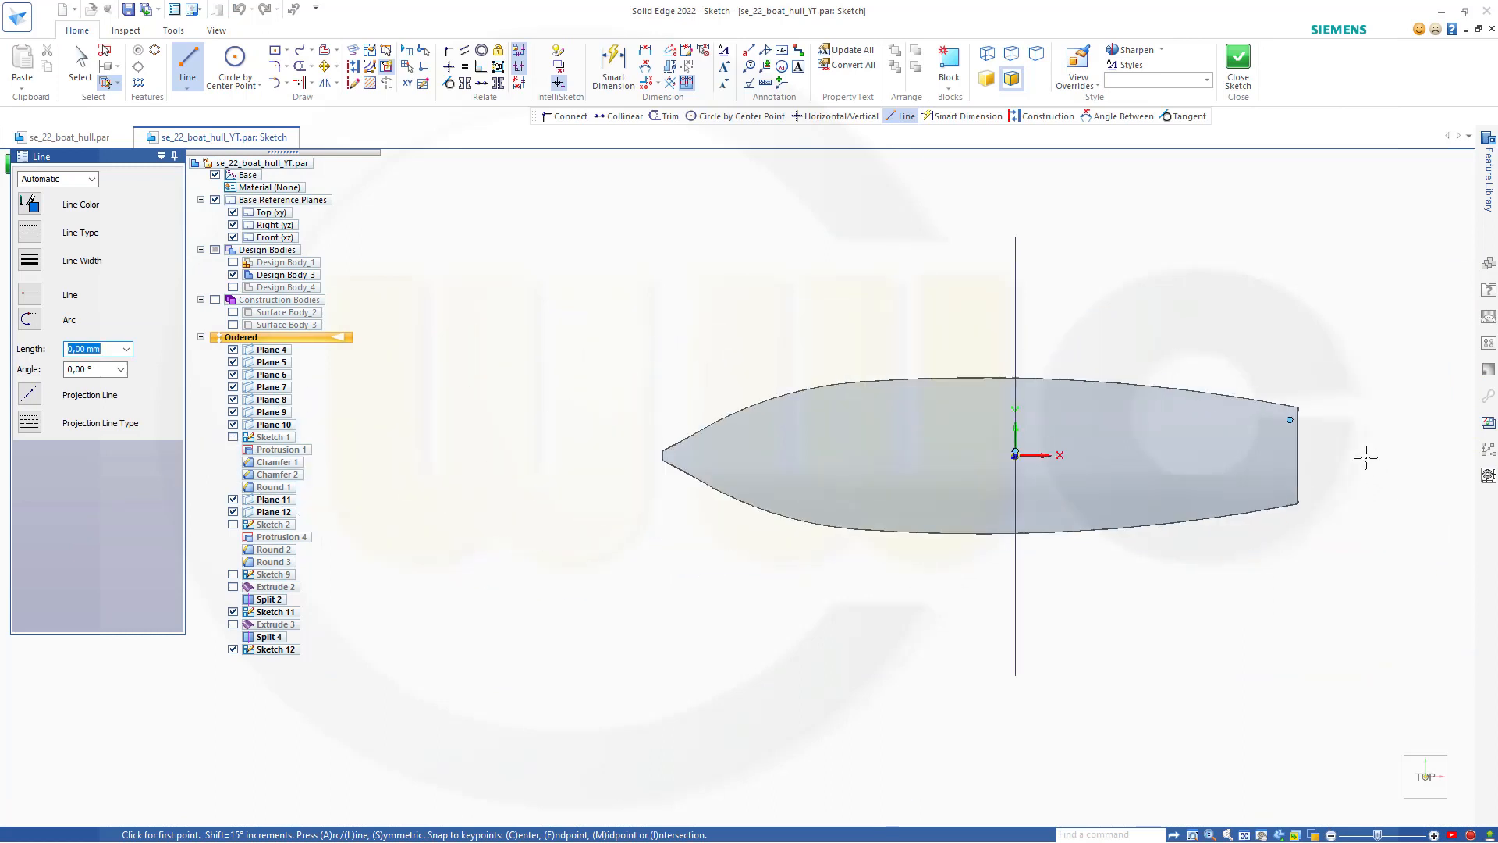
pyautogui.press('Escape')
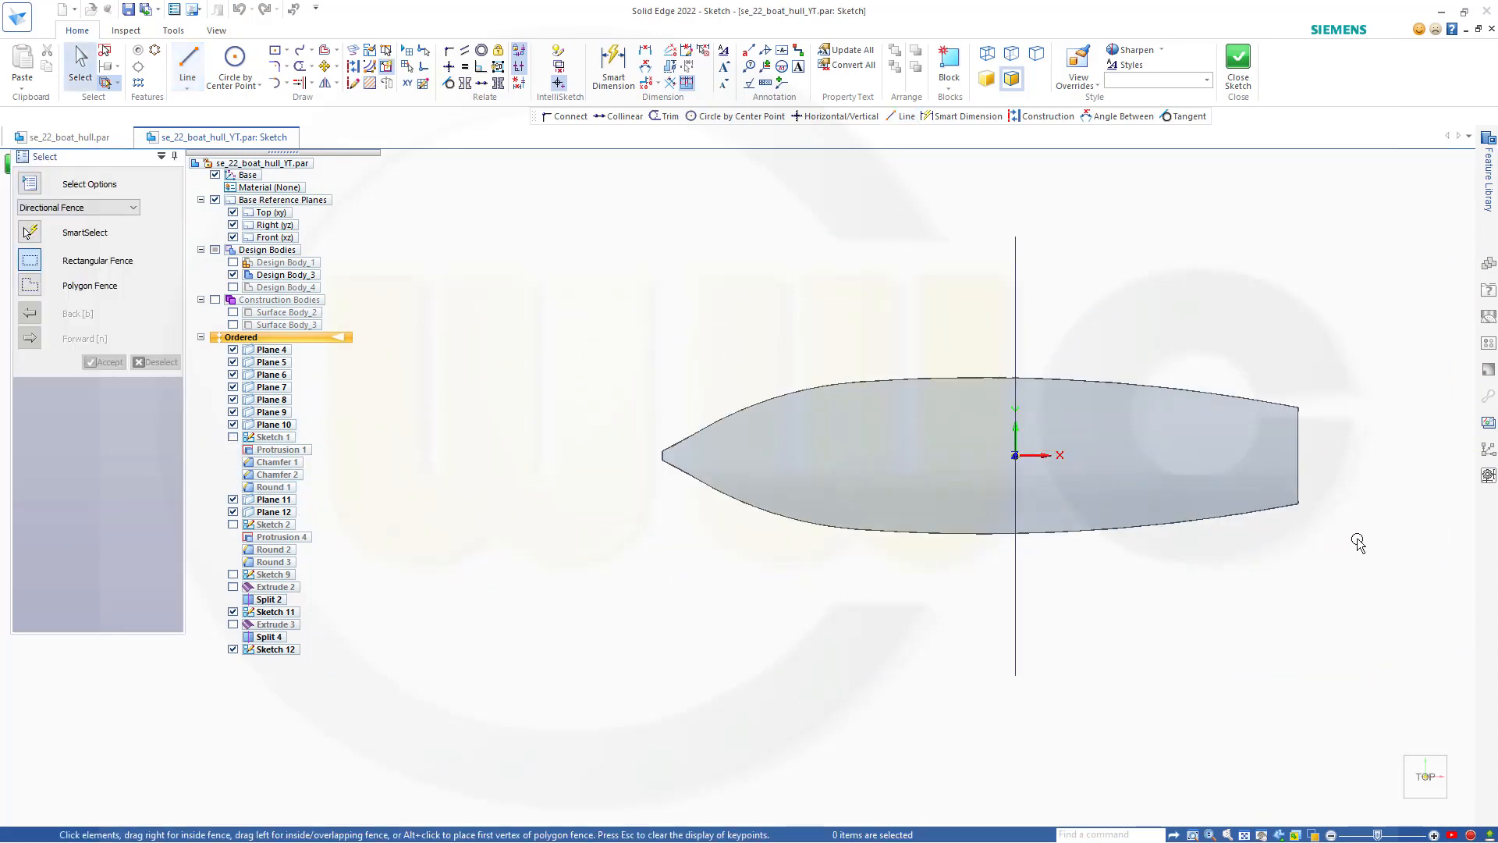
pyautogui.click(232, 275)
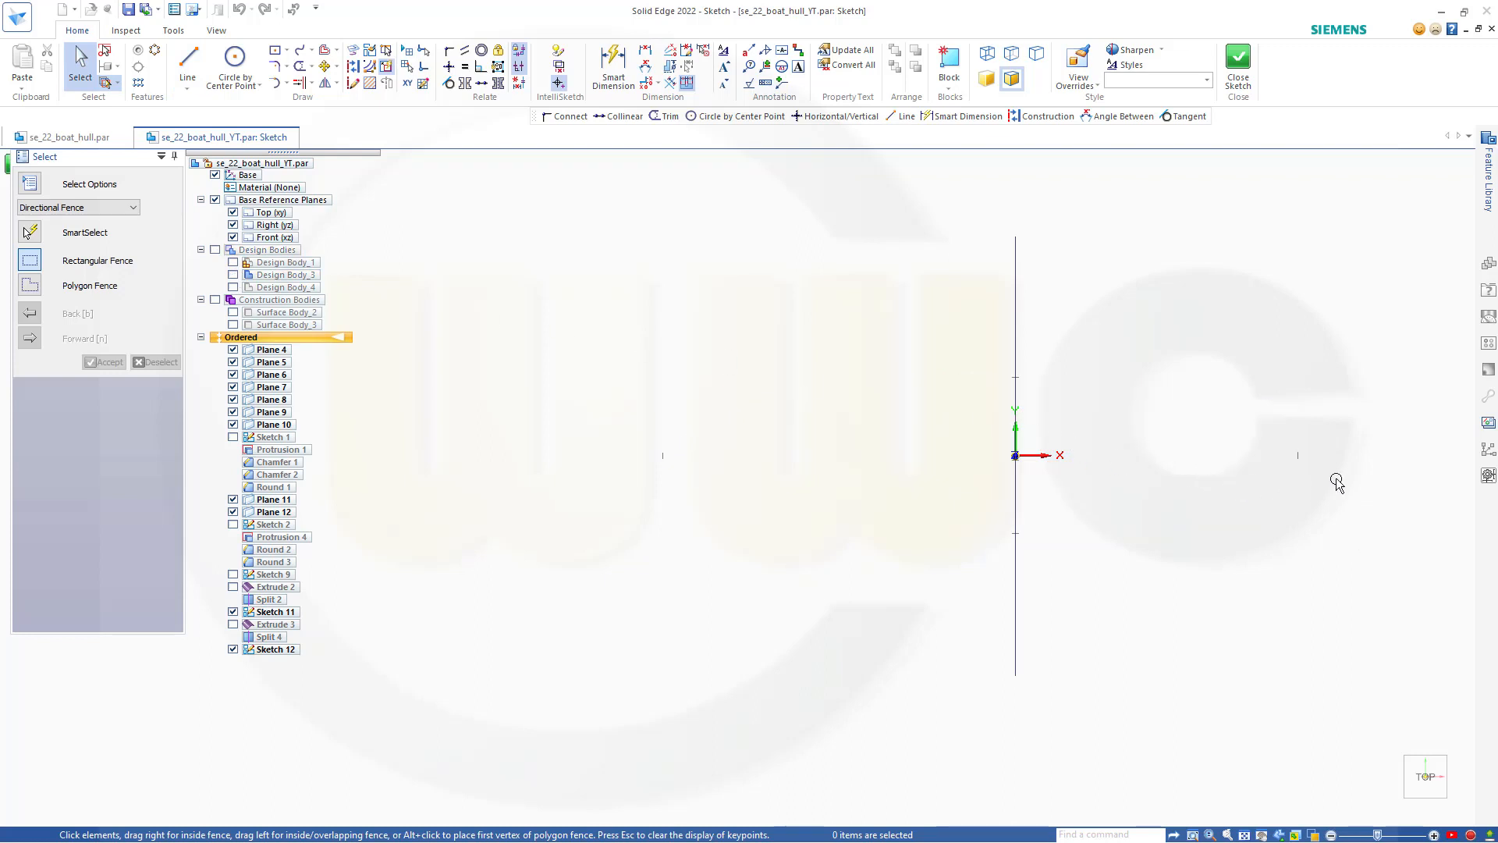
pyautogui.scroll(2, 1332, 482)
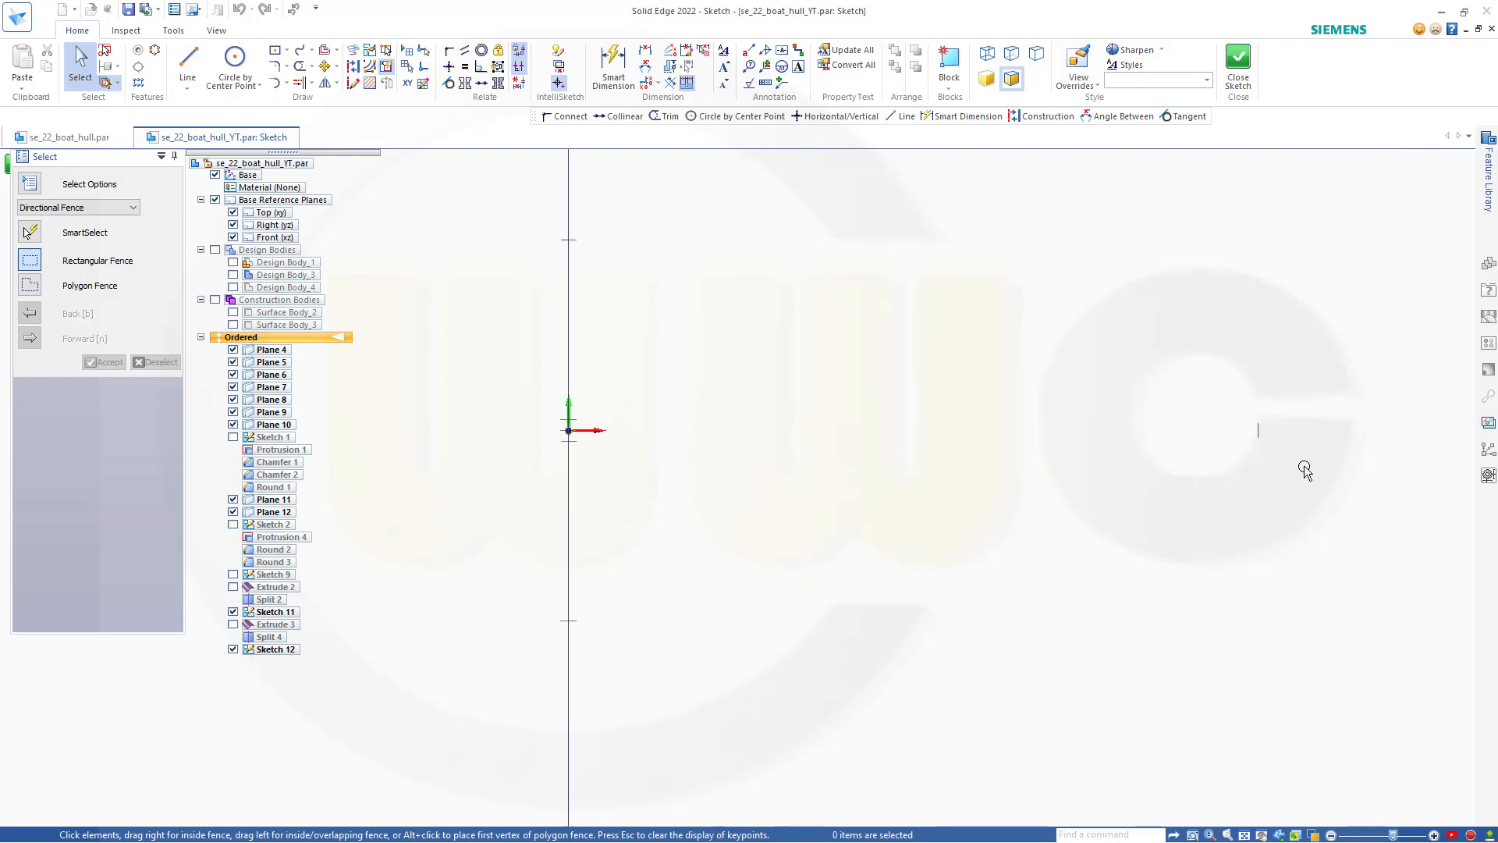
# Step: Project the short edge-on reference plane at the hull's stern end into the sketch using the default projection options
pyautogui.click(353, 67)
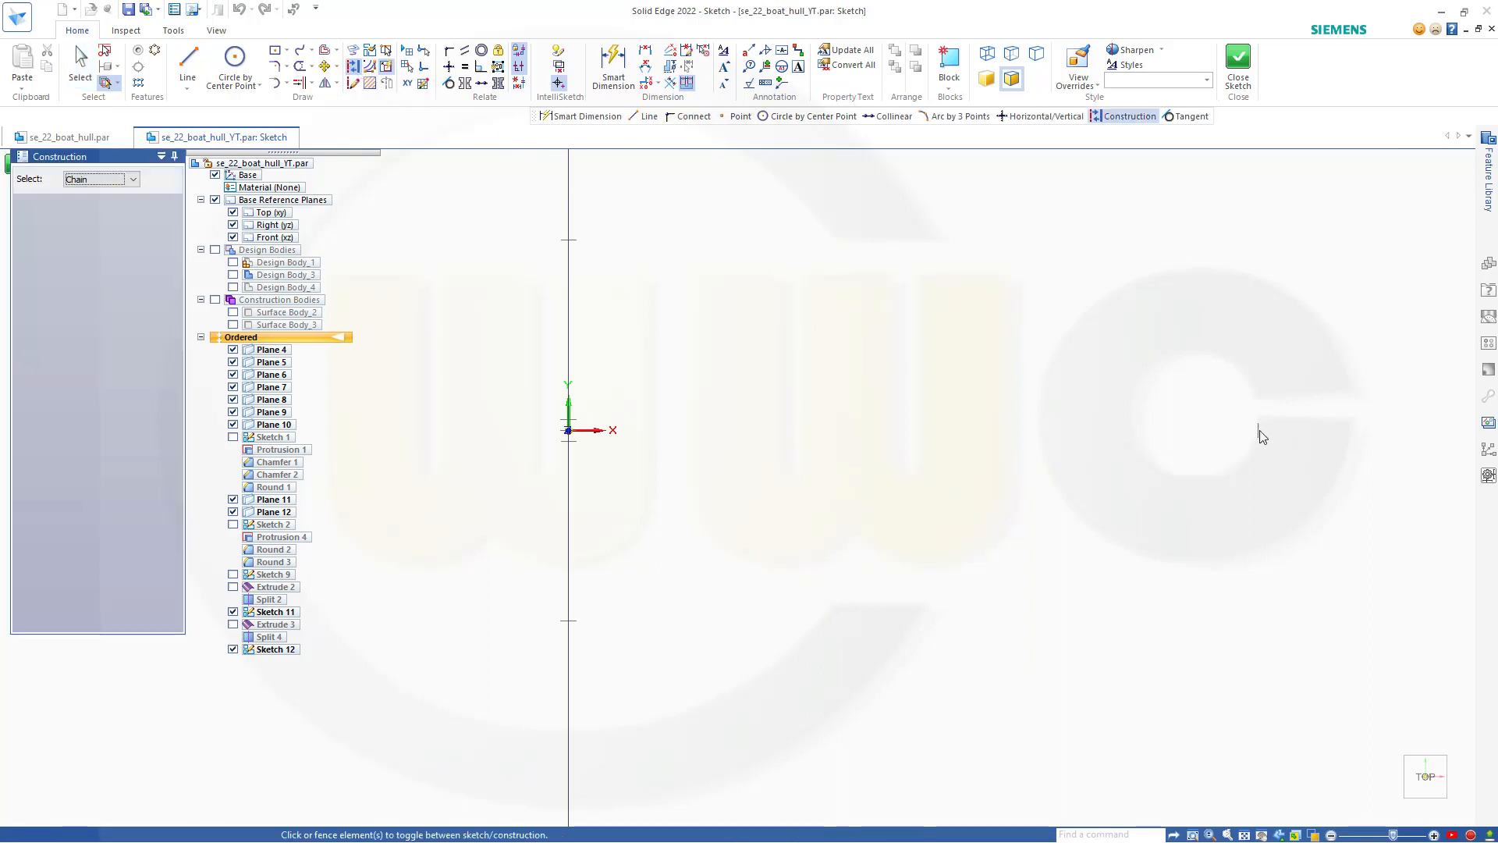
pyautogui.click(353, 50)
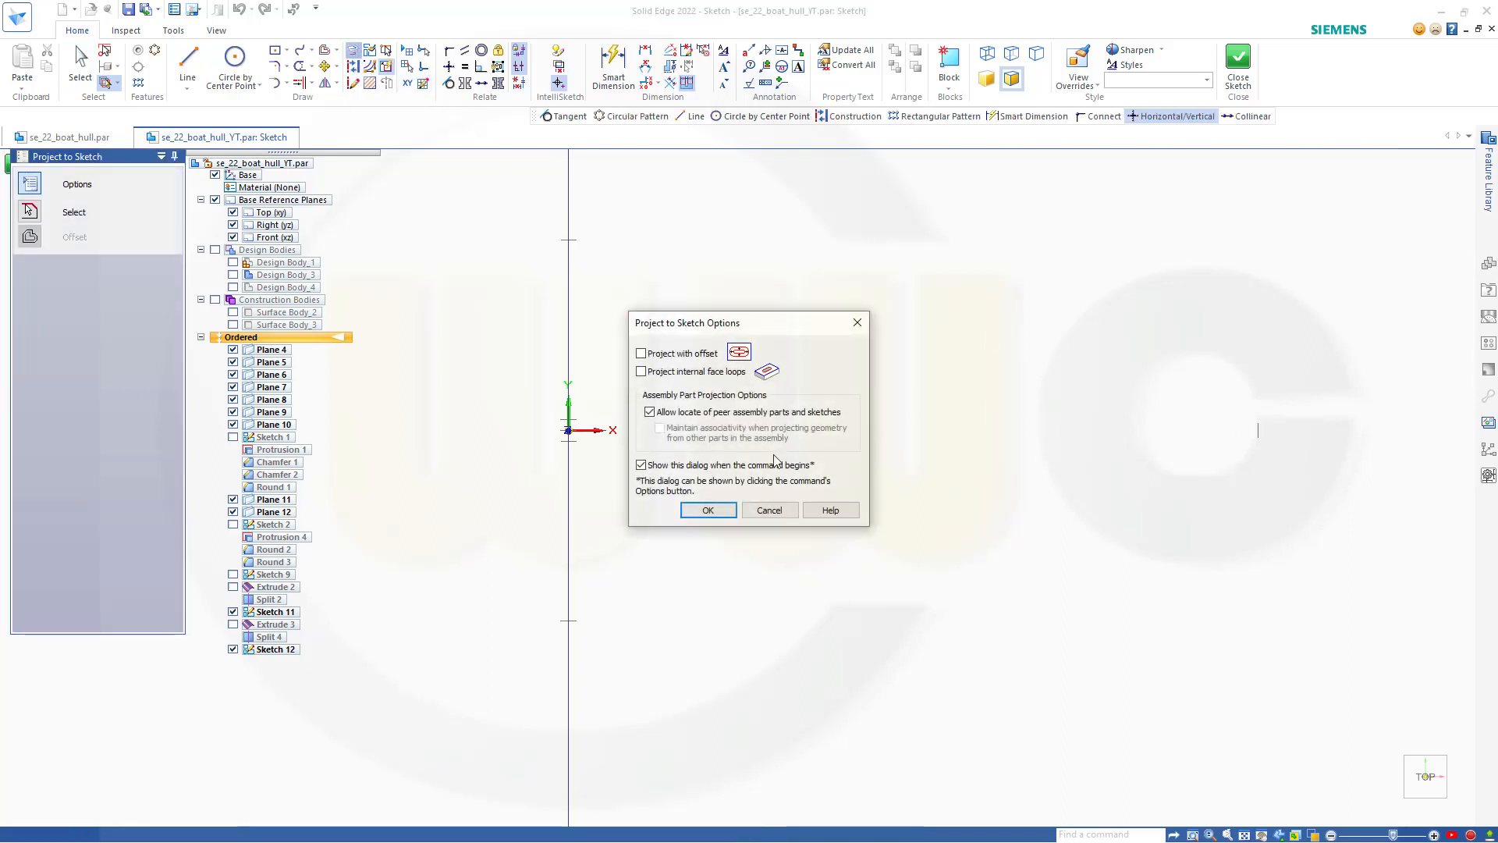
pyautogui.click(708, 509)
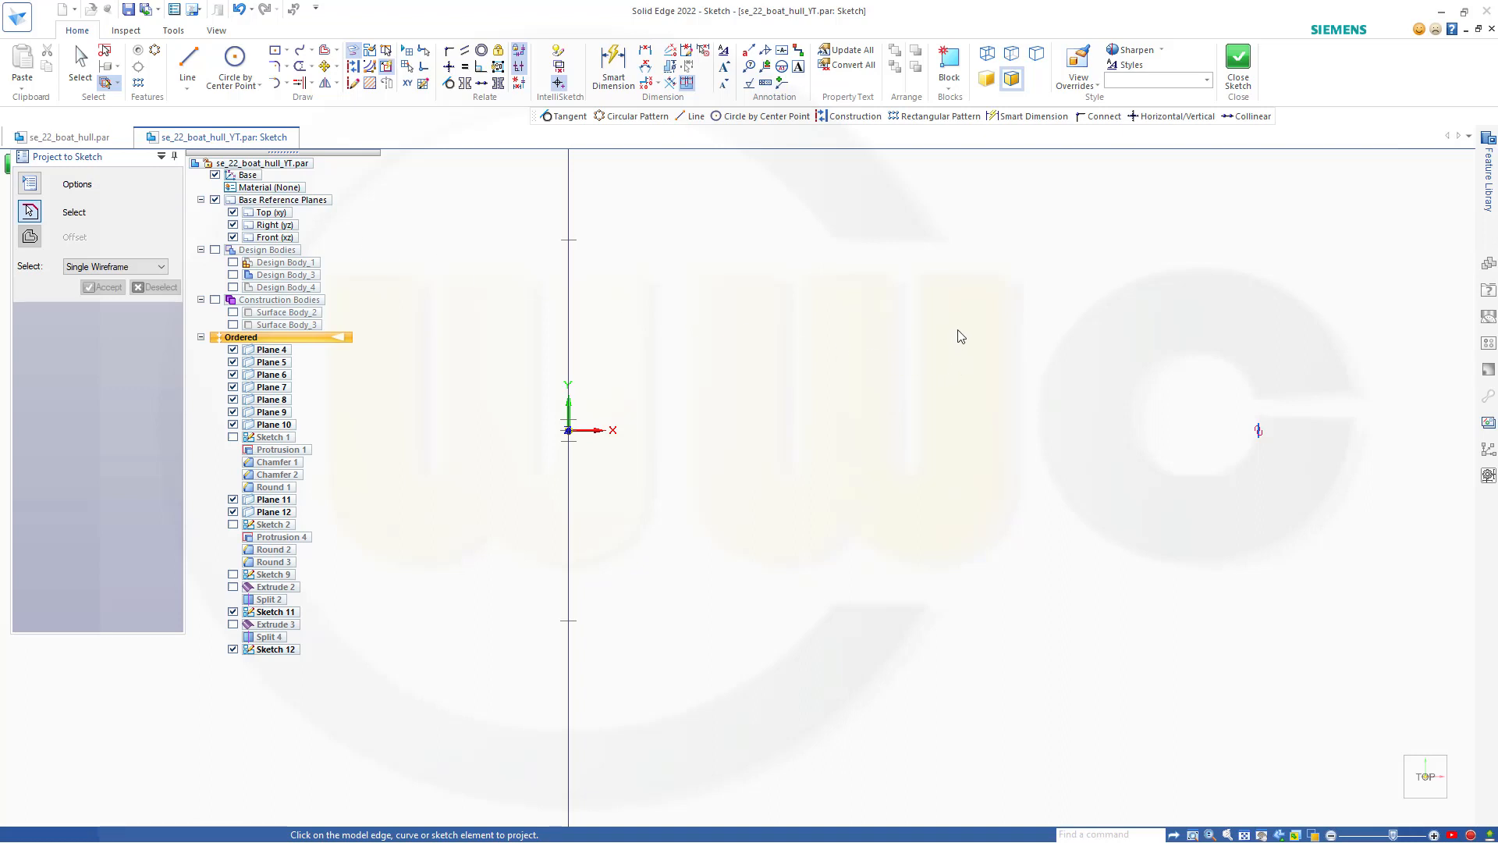
pyautogui.press('Escape')
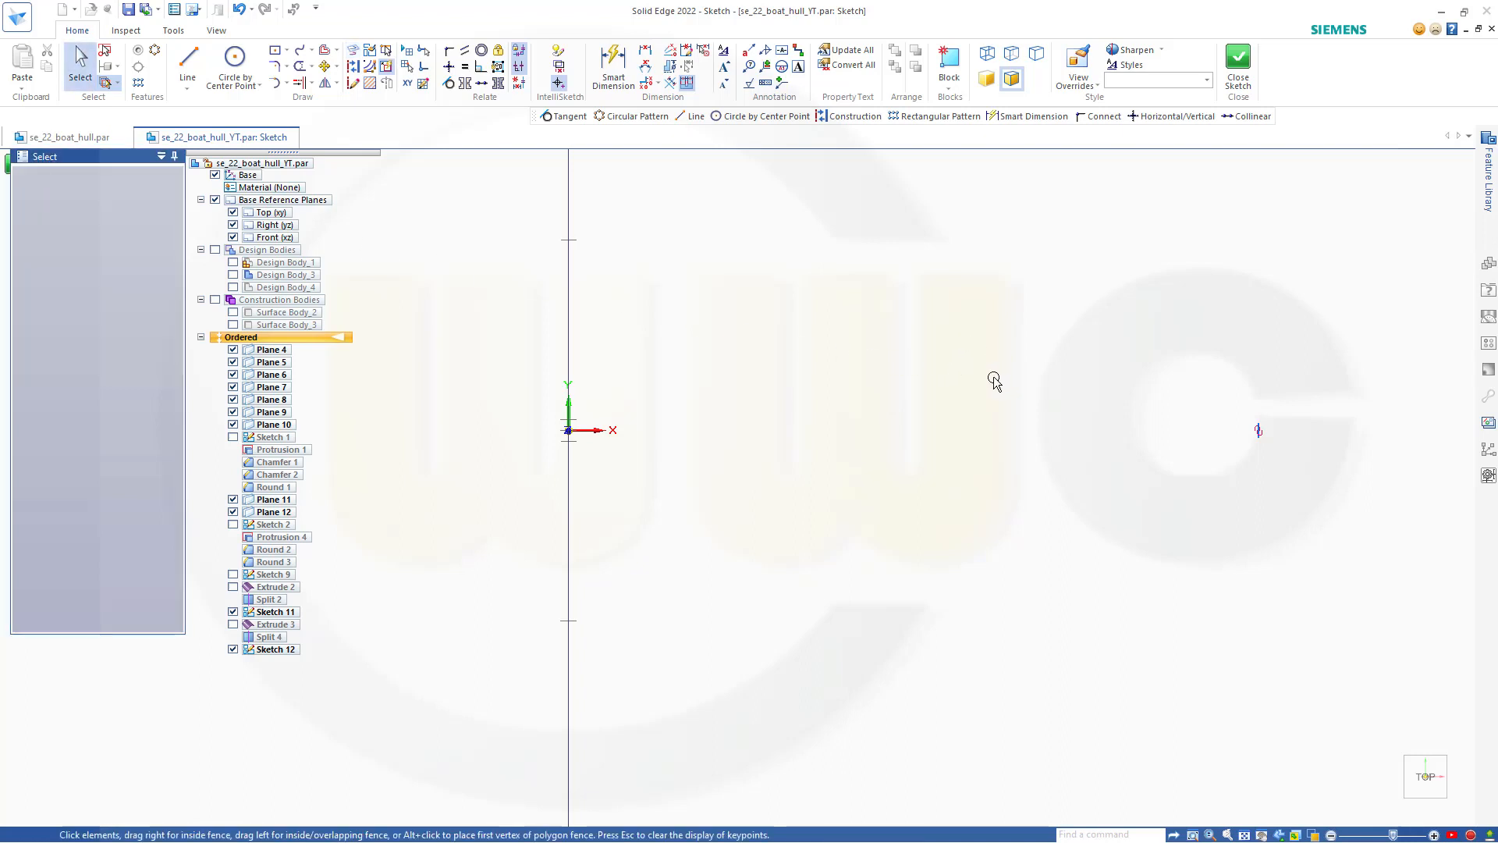
# Step: Sketch a circle about 1872 mm in diameter between the origin and the projected stern line
pyautogui.click(235, 59)
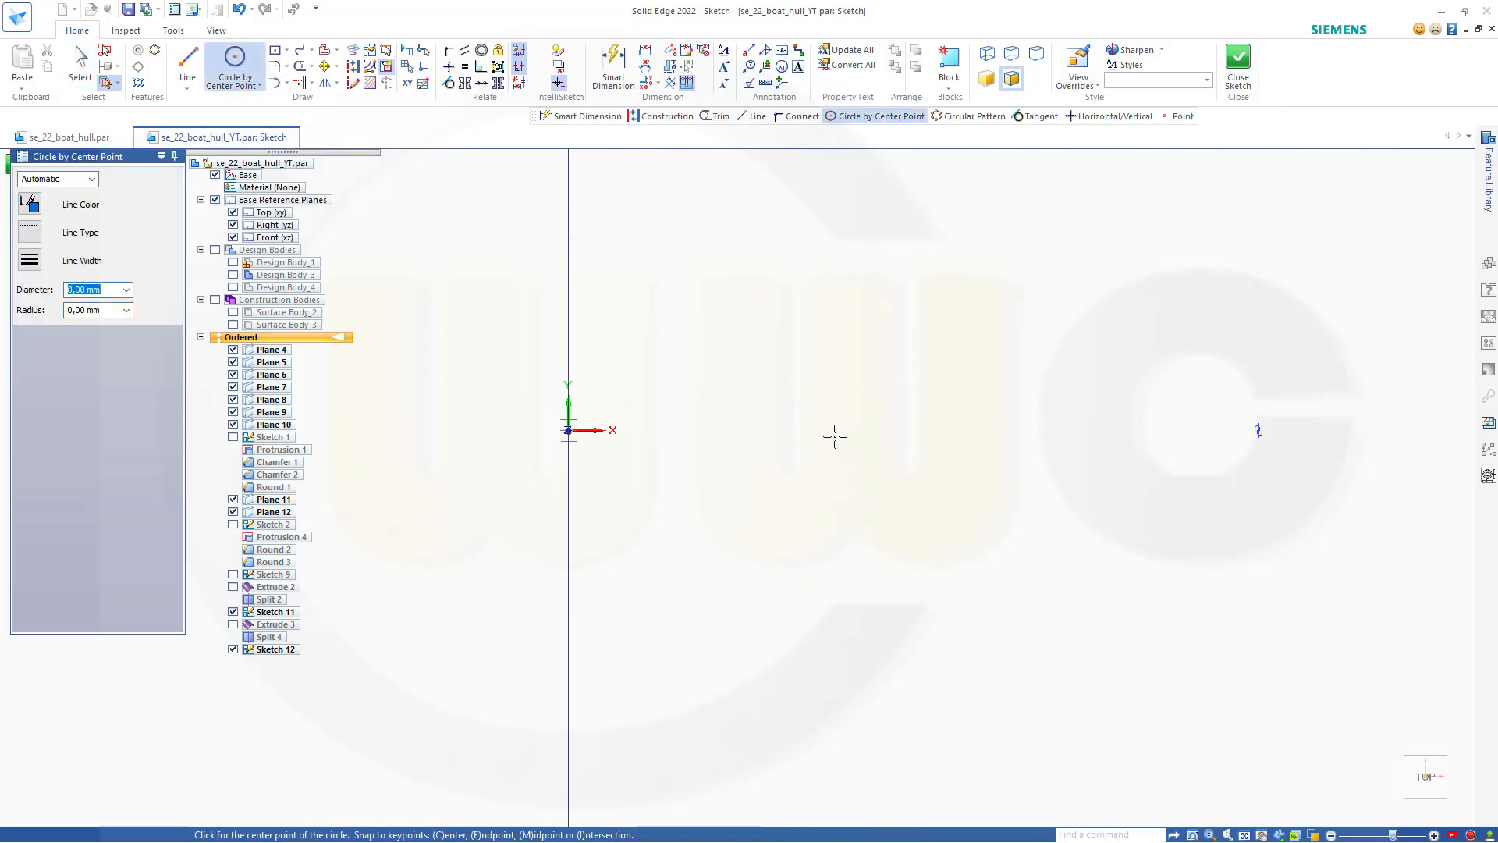
pyautogui.click(921, 404)
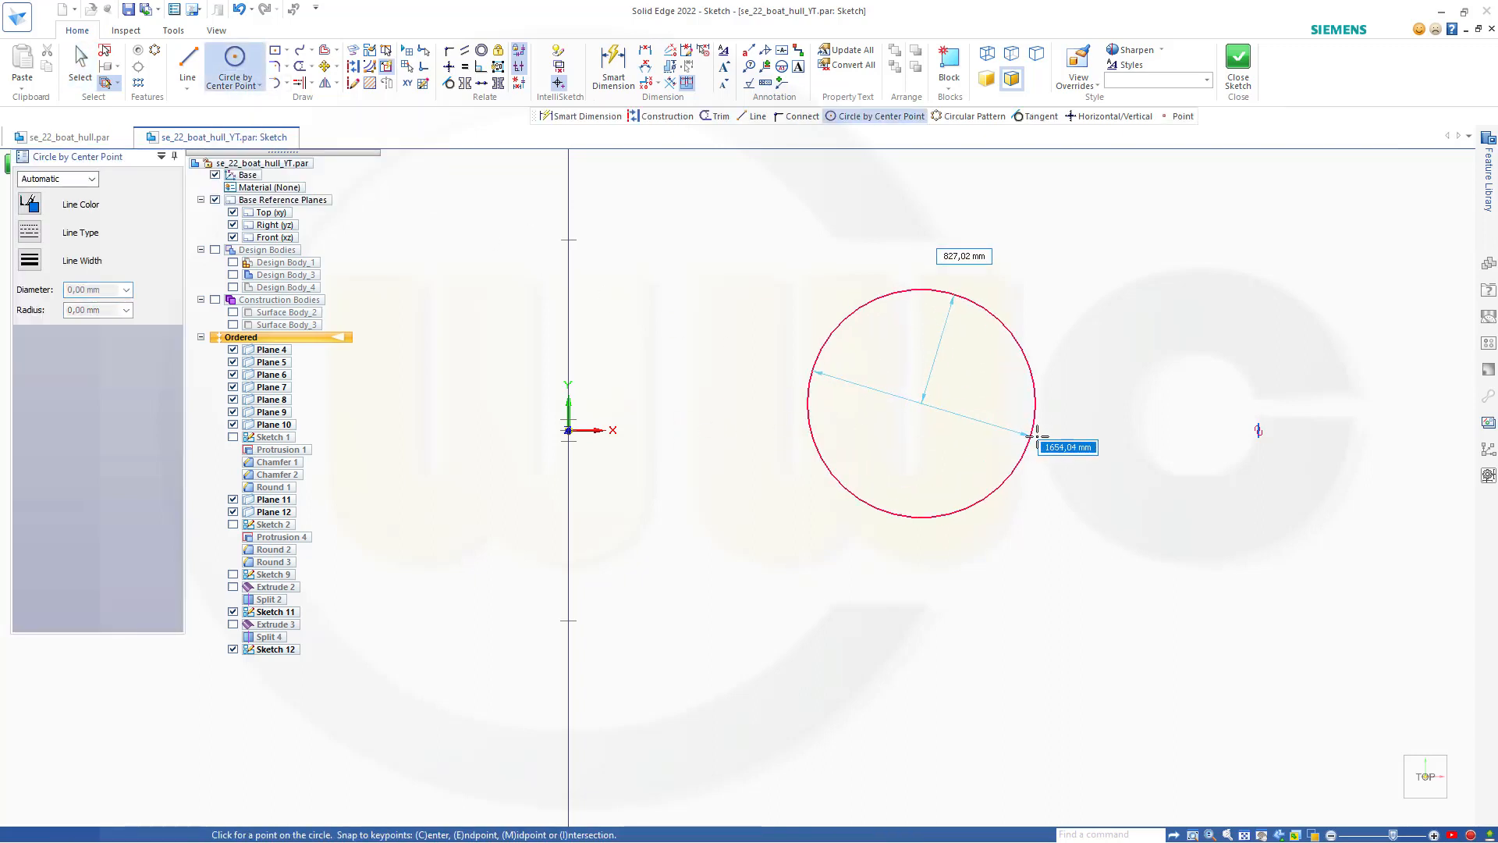
pyautogui.click(1046, 435)
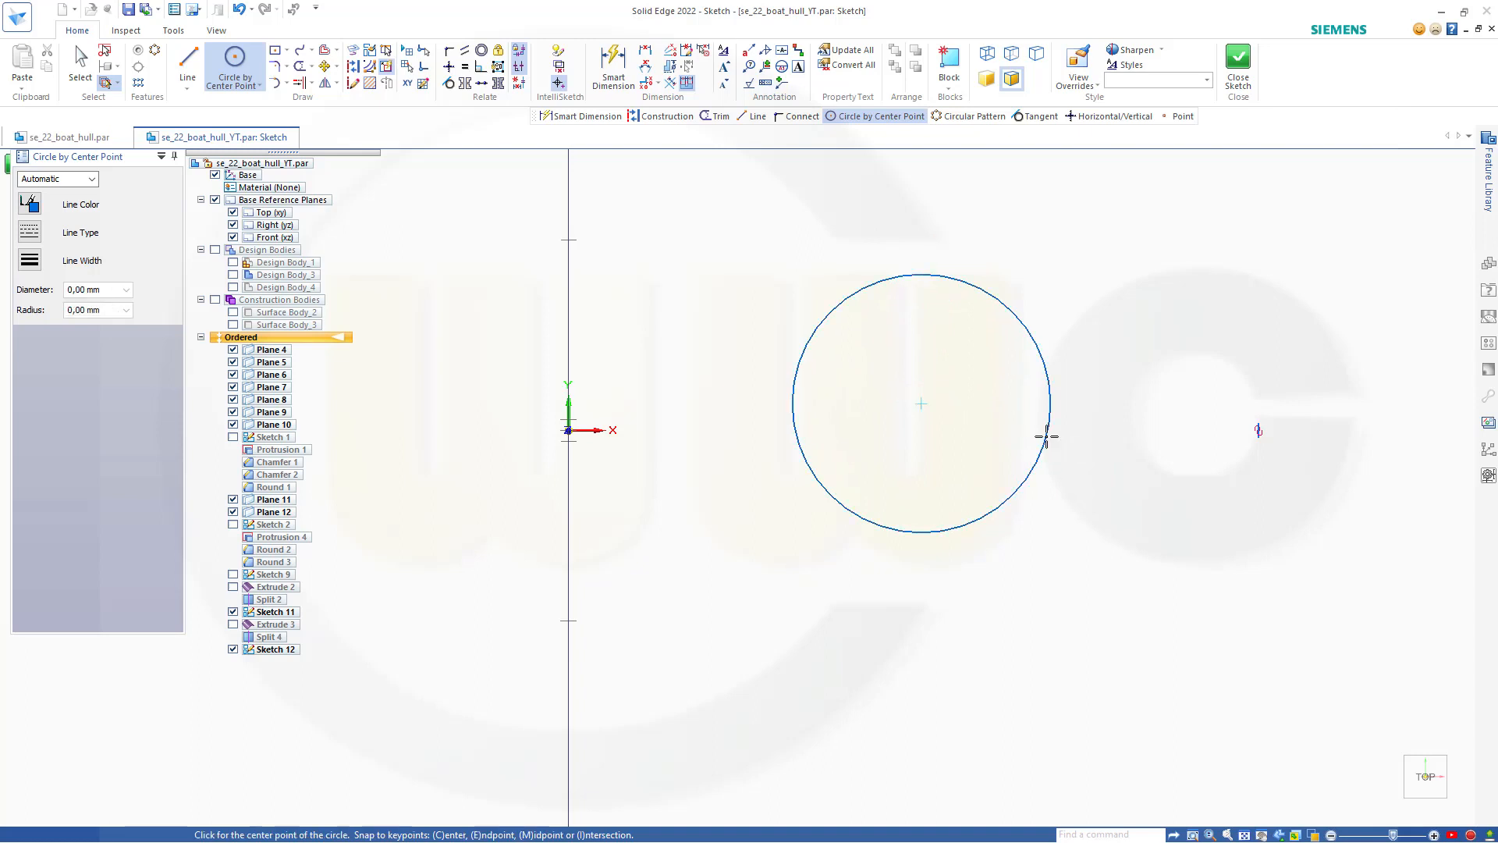
# Step: Dimension the circle's diameter and set it to 3800 mm
pyautogui.click(607, 64)
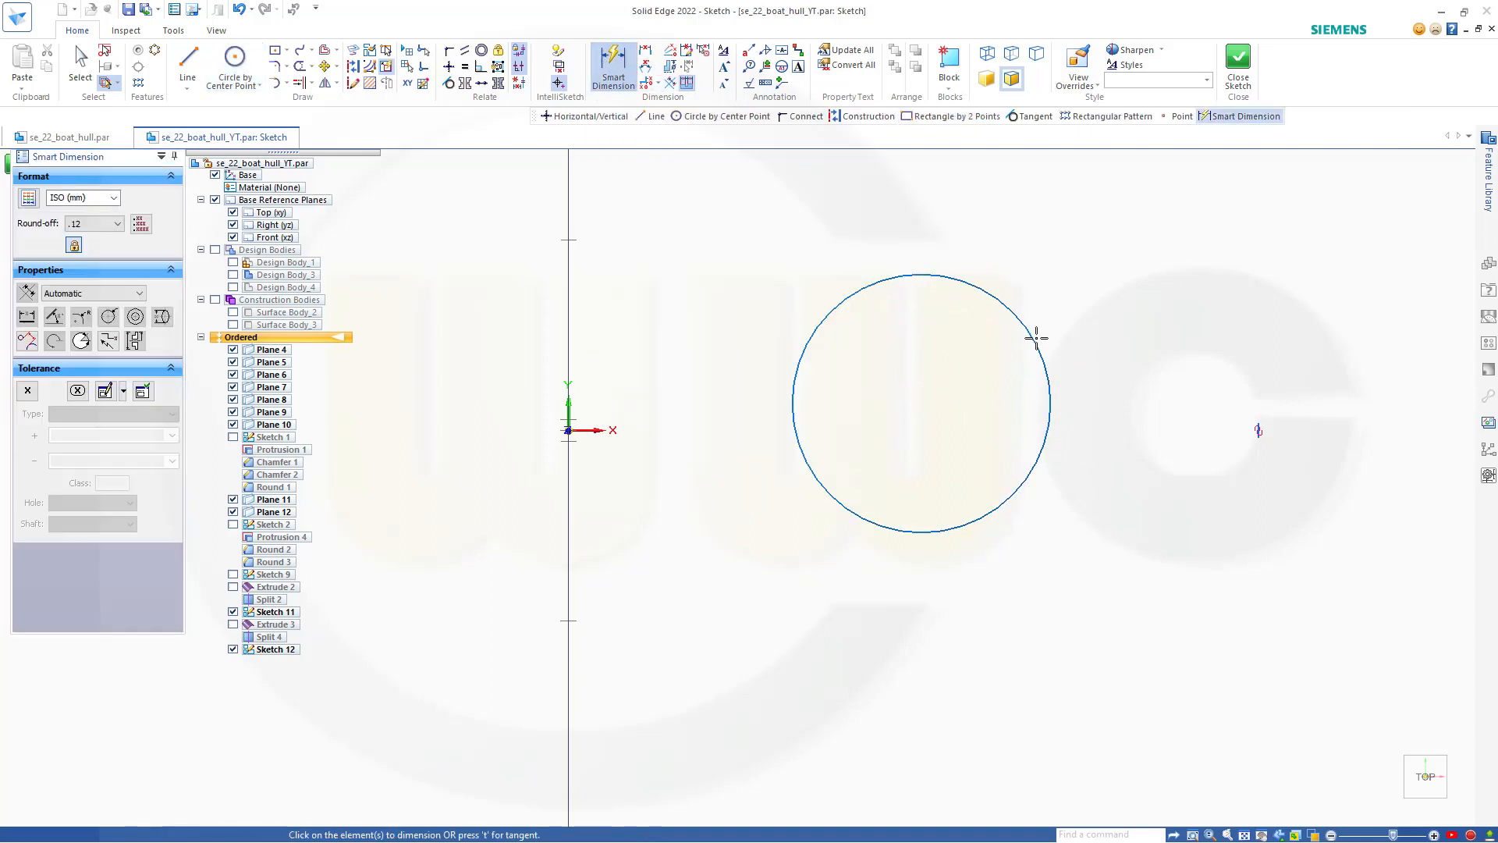
pyautogui.click(1034, 337)
pyautogui.click(1075, 324)
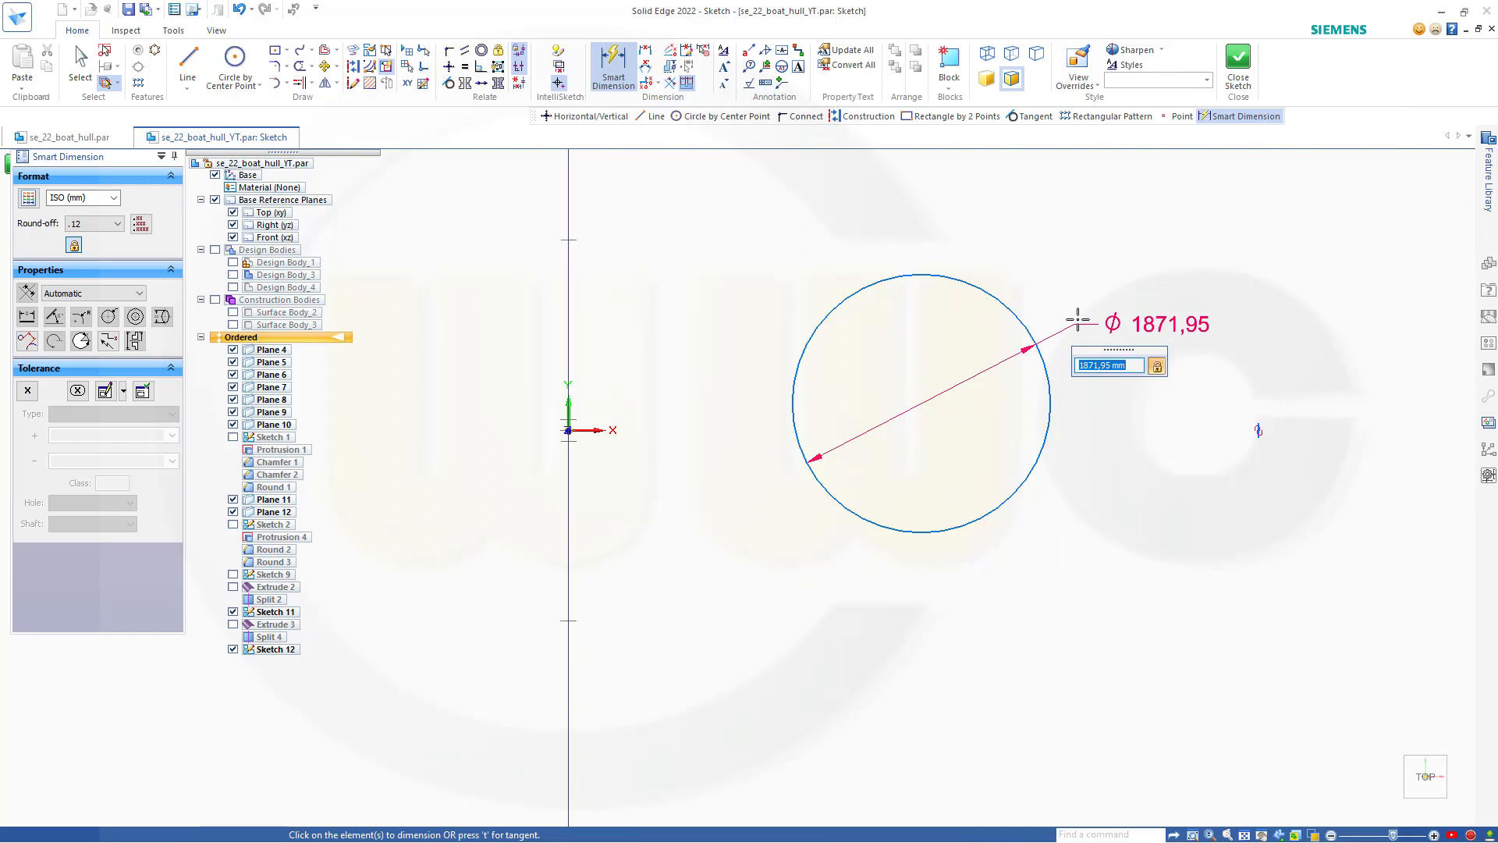
pyautogui.write('3800')
pyautogui.press('Return')
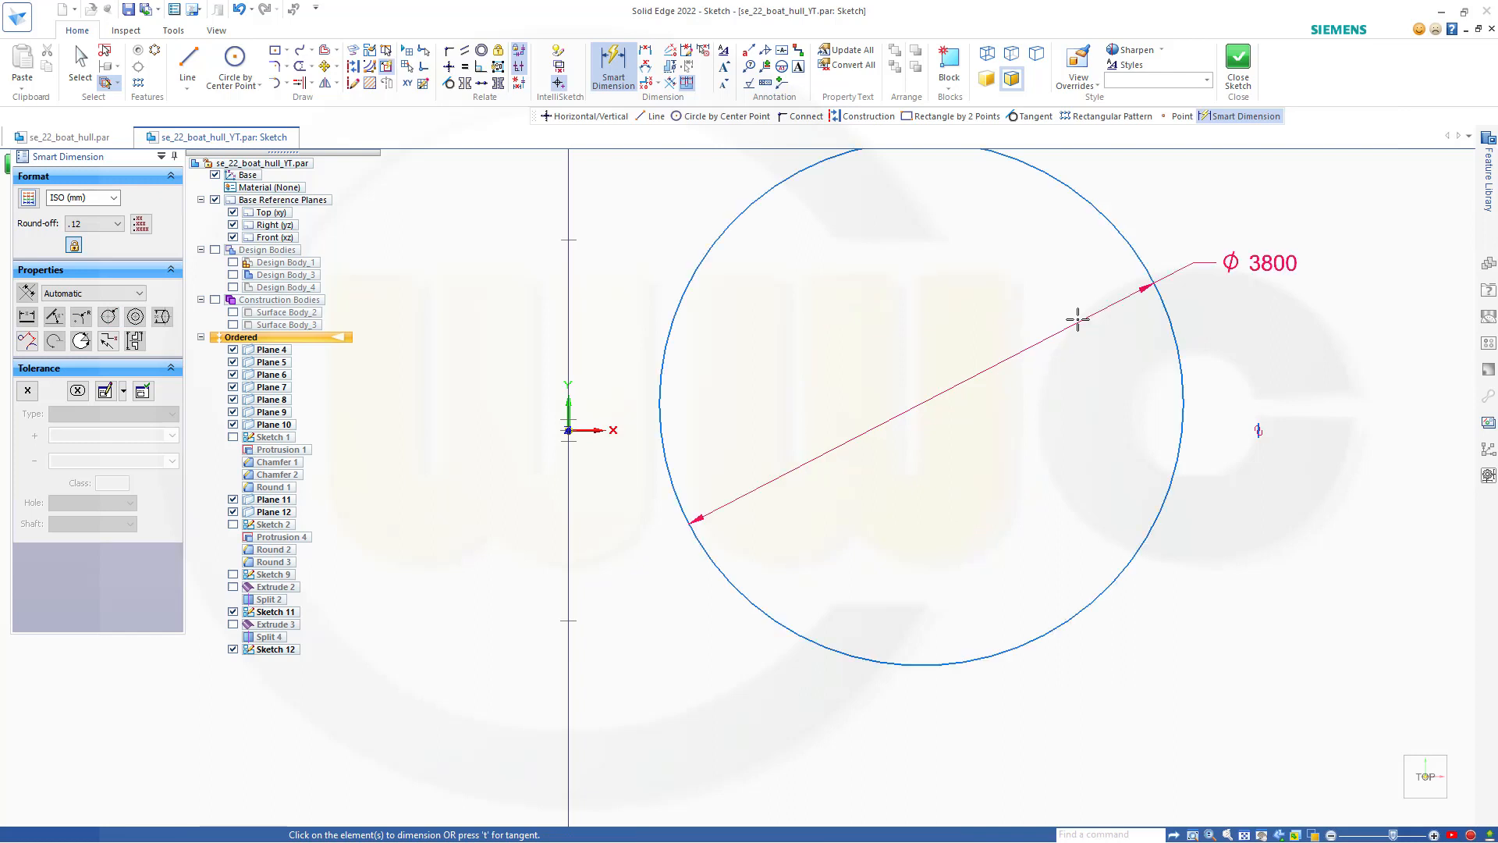
pyautogui.press('Escape')
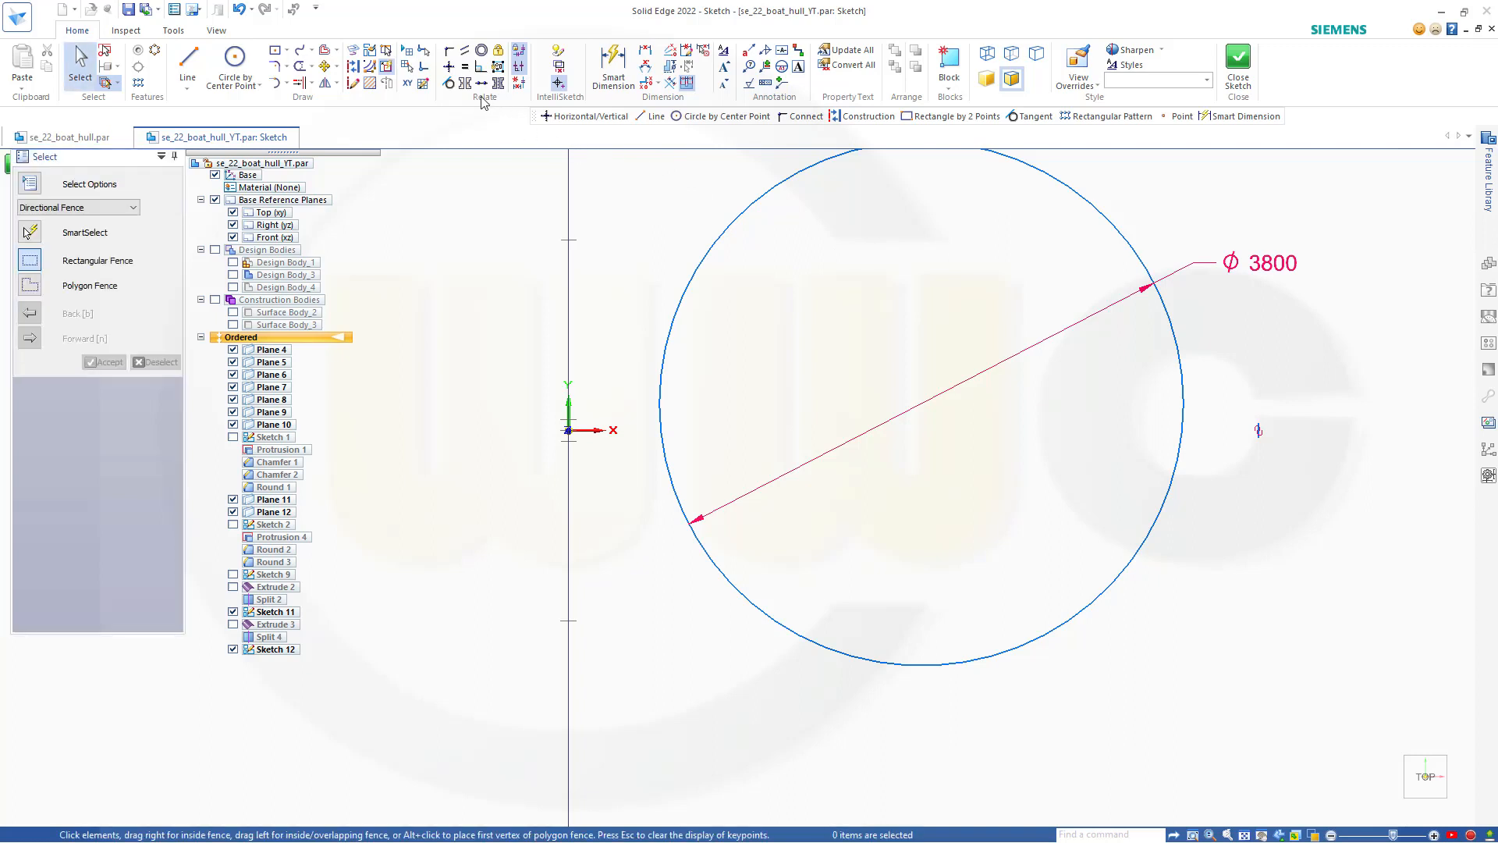
# Step: Align the circle's center horizontally with the sketch origin using a Horizontal/Vertical relation
pyautogui.click(449, 68)
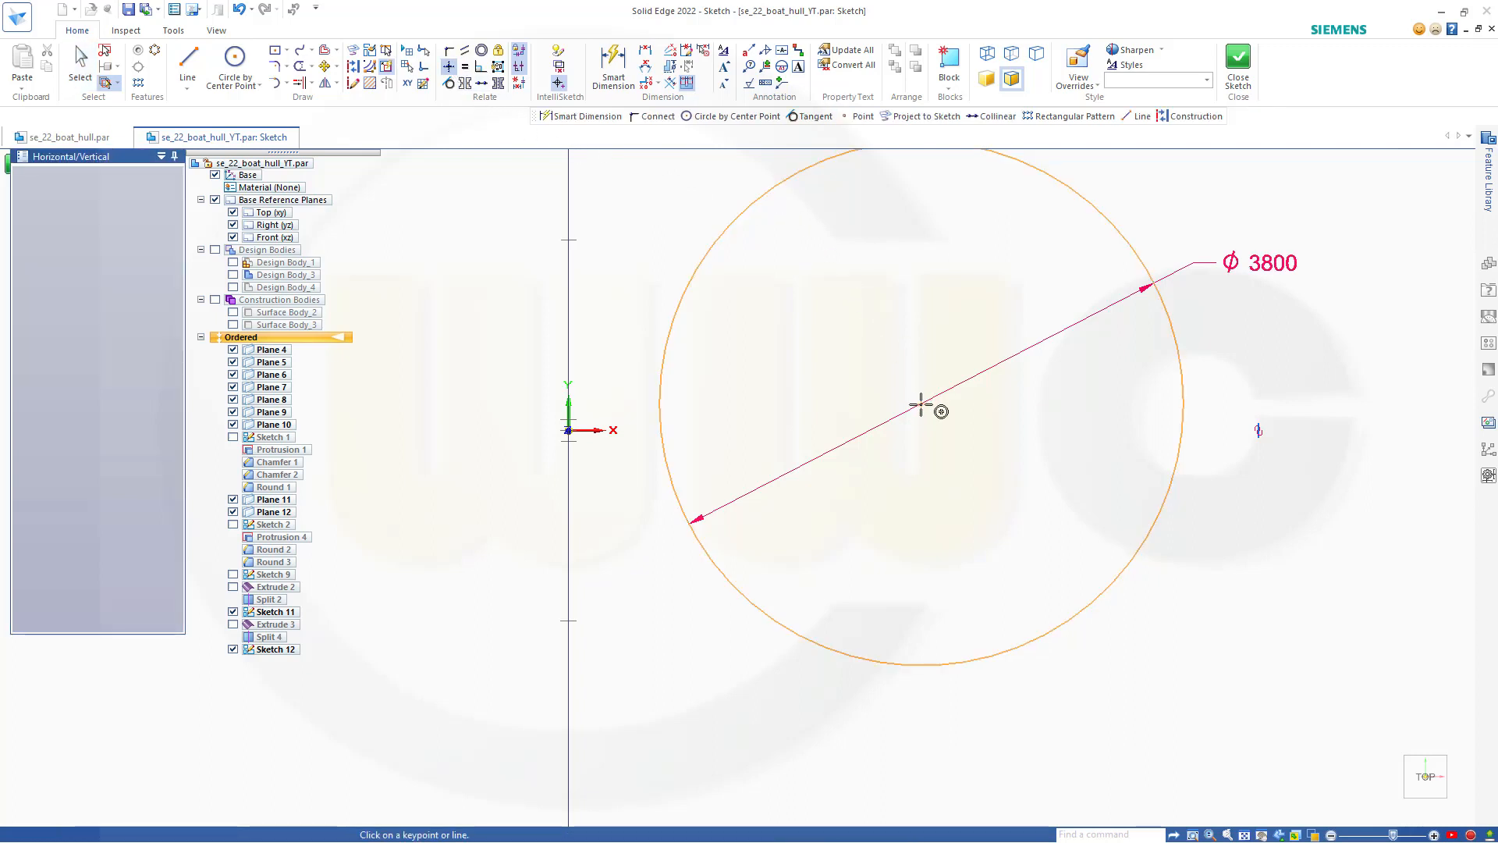
pyautogui.click(922, 405)
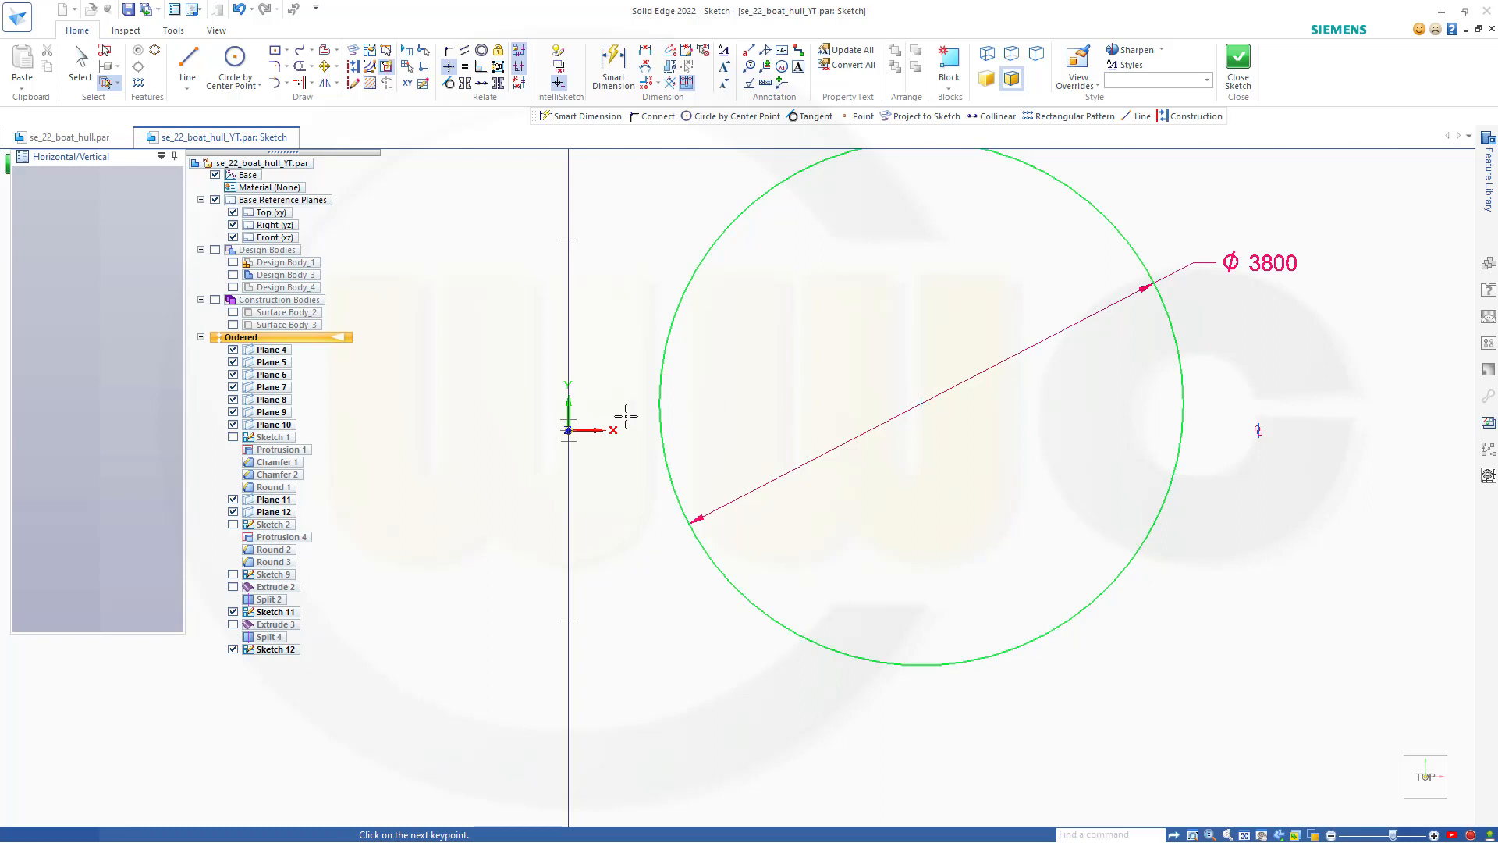
pyautogui.click(568, 430)
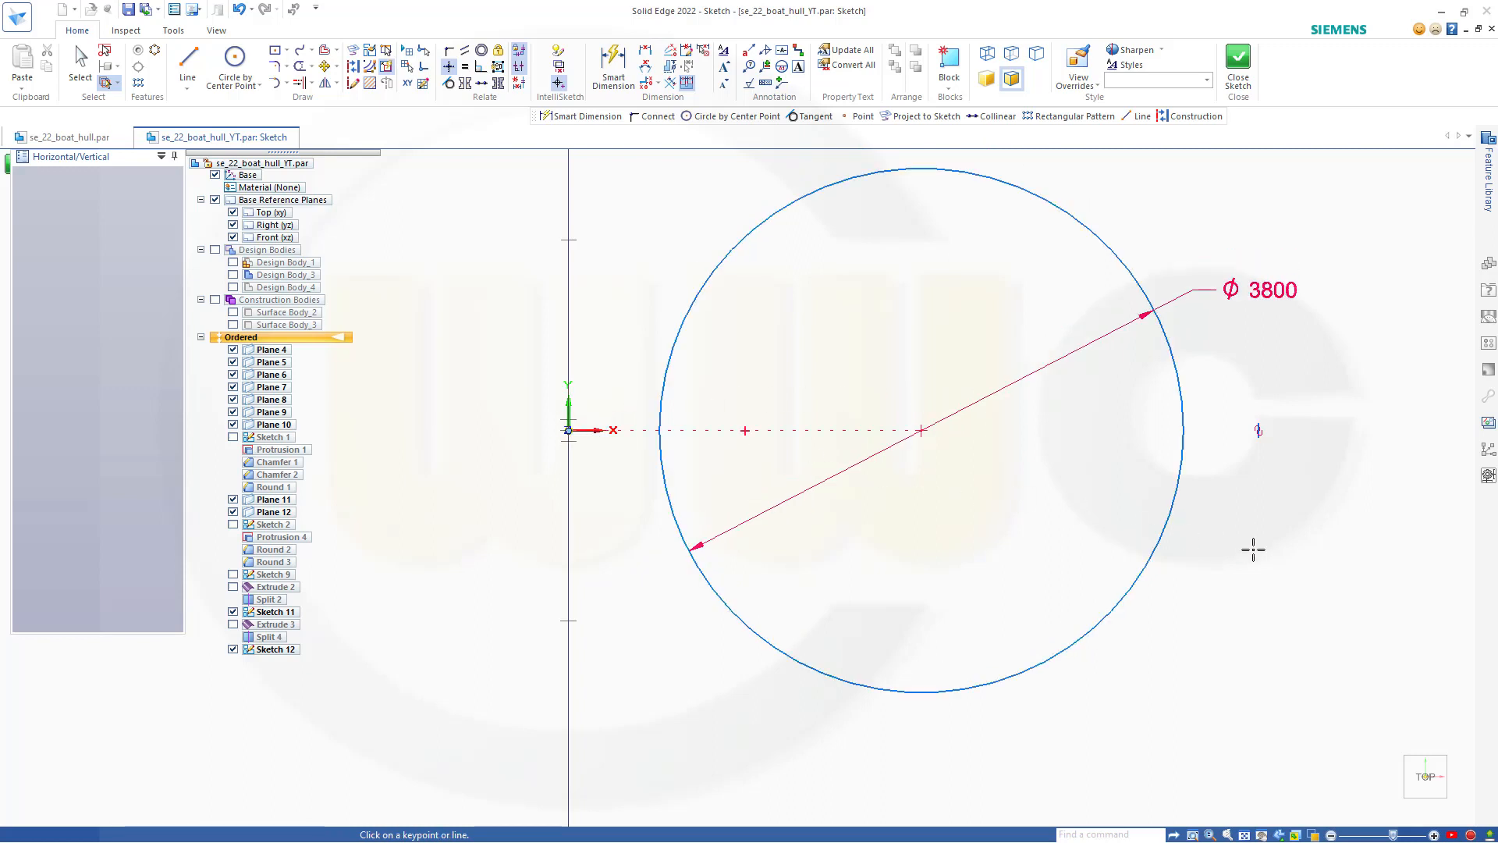
pyautogui.press('Escape')
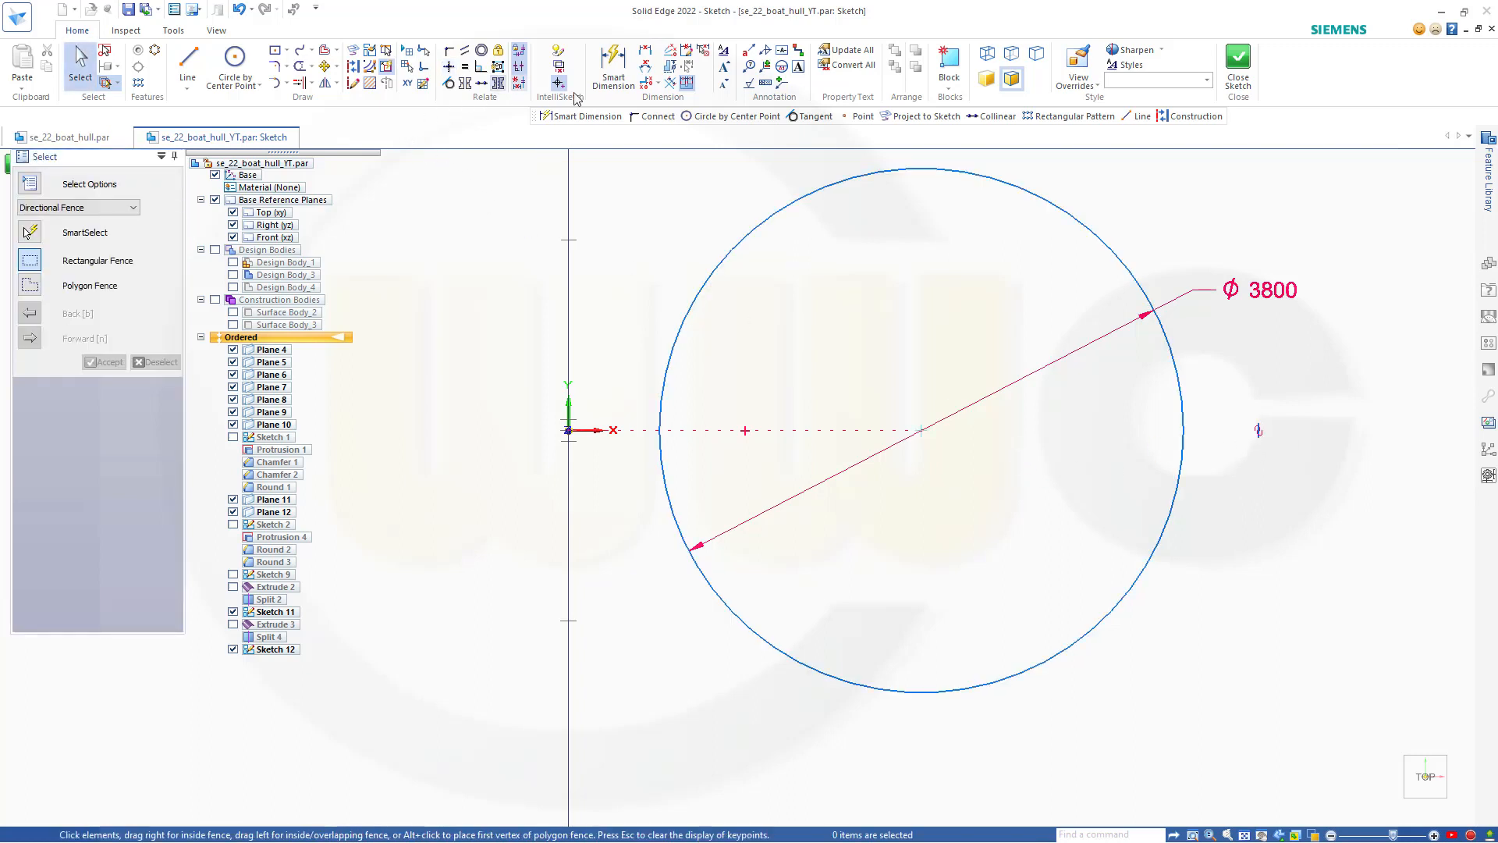
# Step: Dimension the distance between the projected stern line and the circle's center and set it to 1900,001 mm
pyautogui.click(614, 67)
pyautogui.scroll(5, 1268, 441)
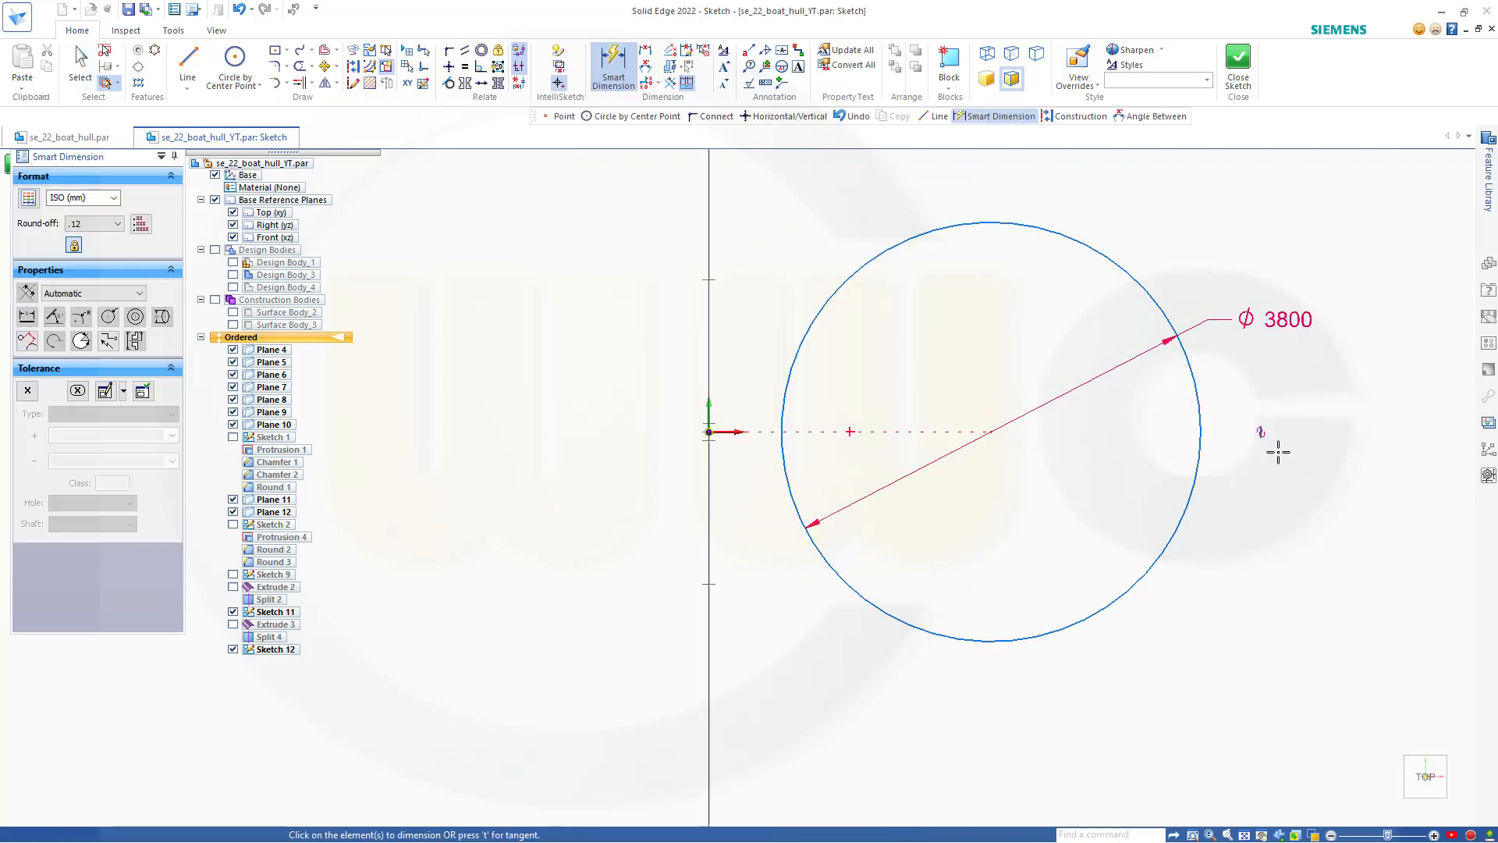
pyautogui.scroll(3, 1249, 429)
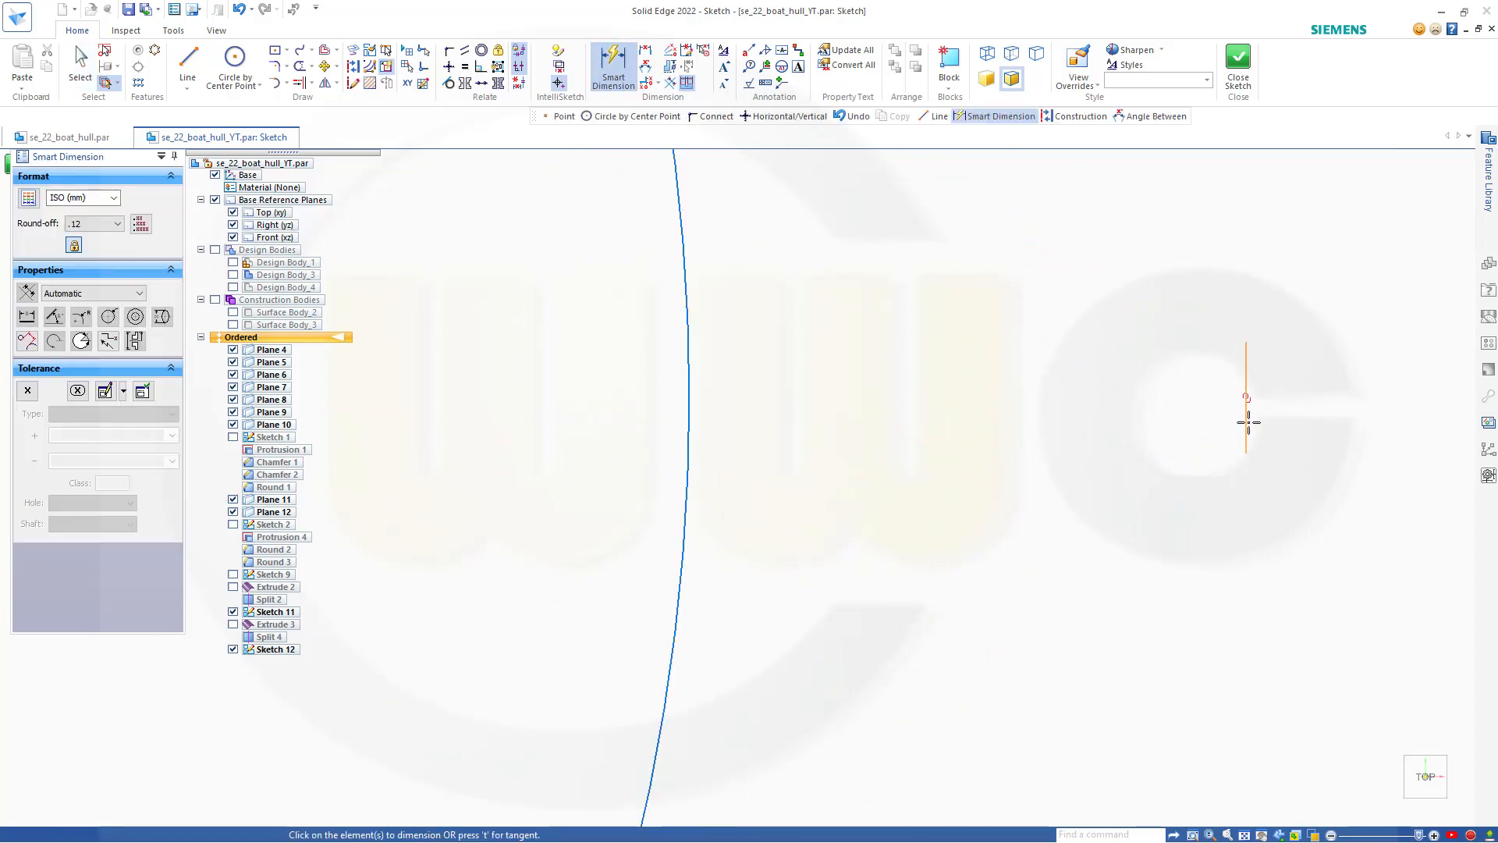
pyautogui.click(1244, 425)
pyautogui.scroll(-3, 1133, 414)
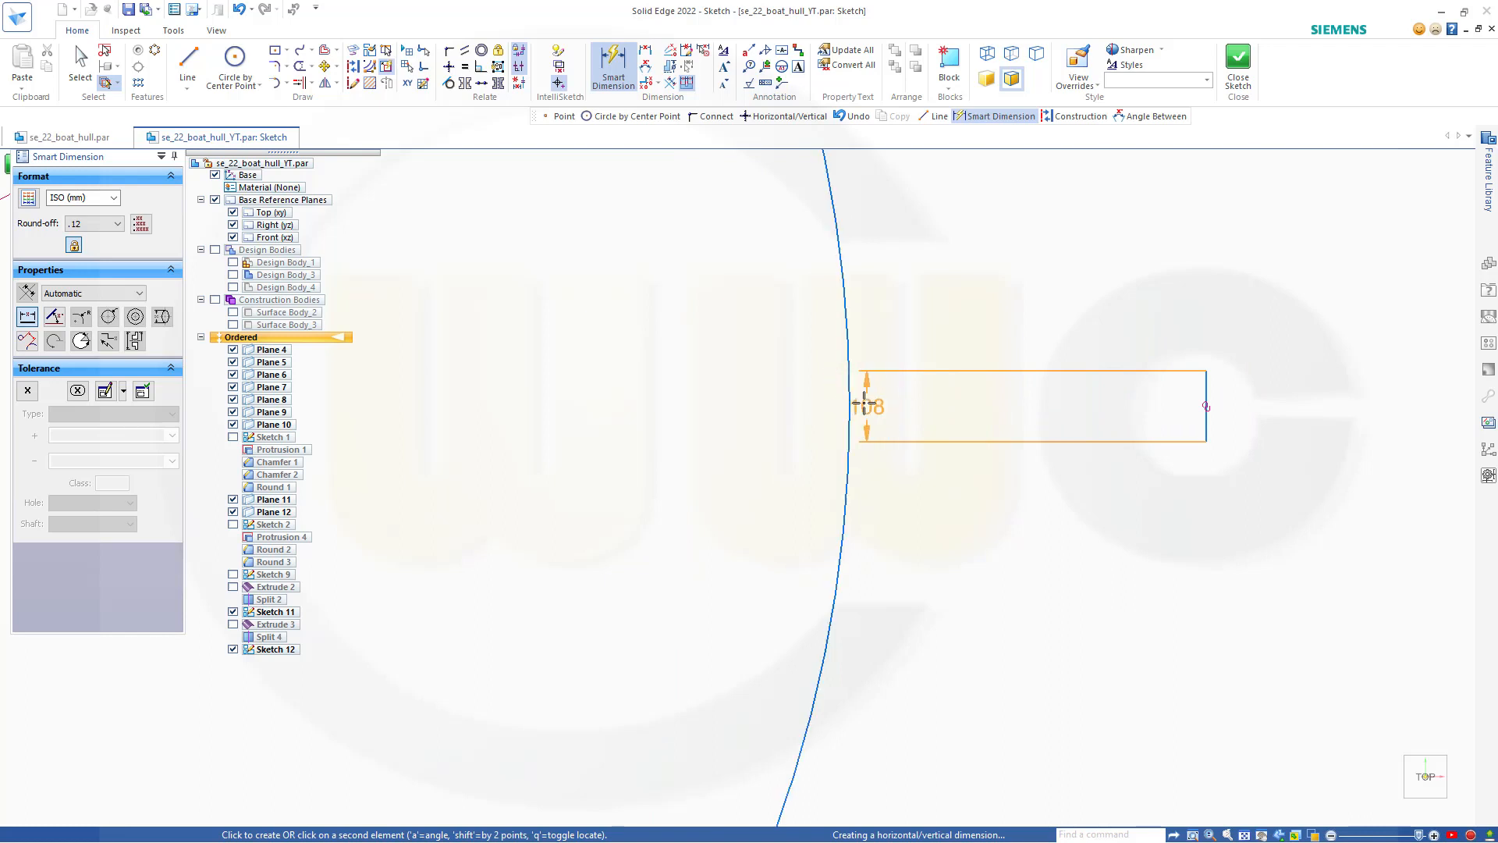
pyautogui.scroll(2, 824, 405)
pyautogui.scroll(-6, 850, 410)
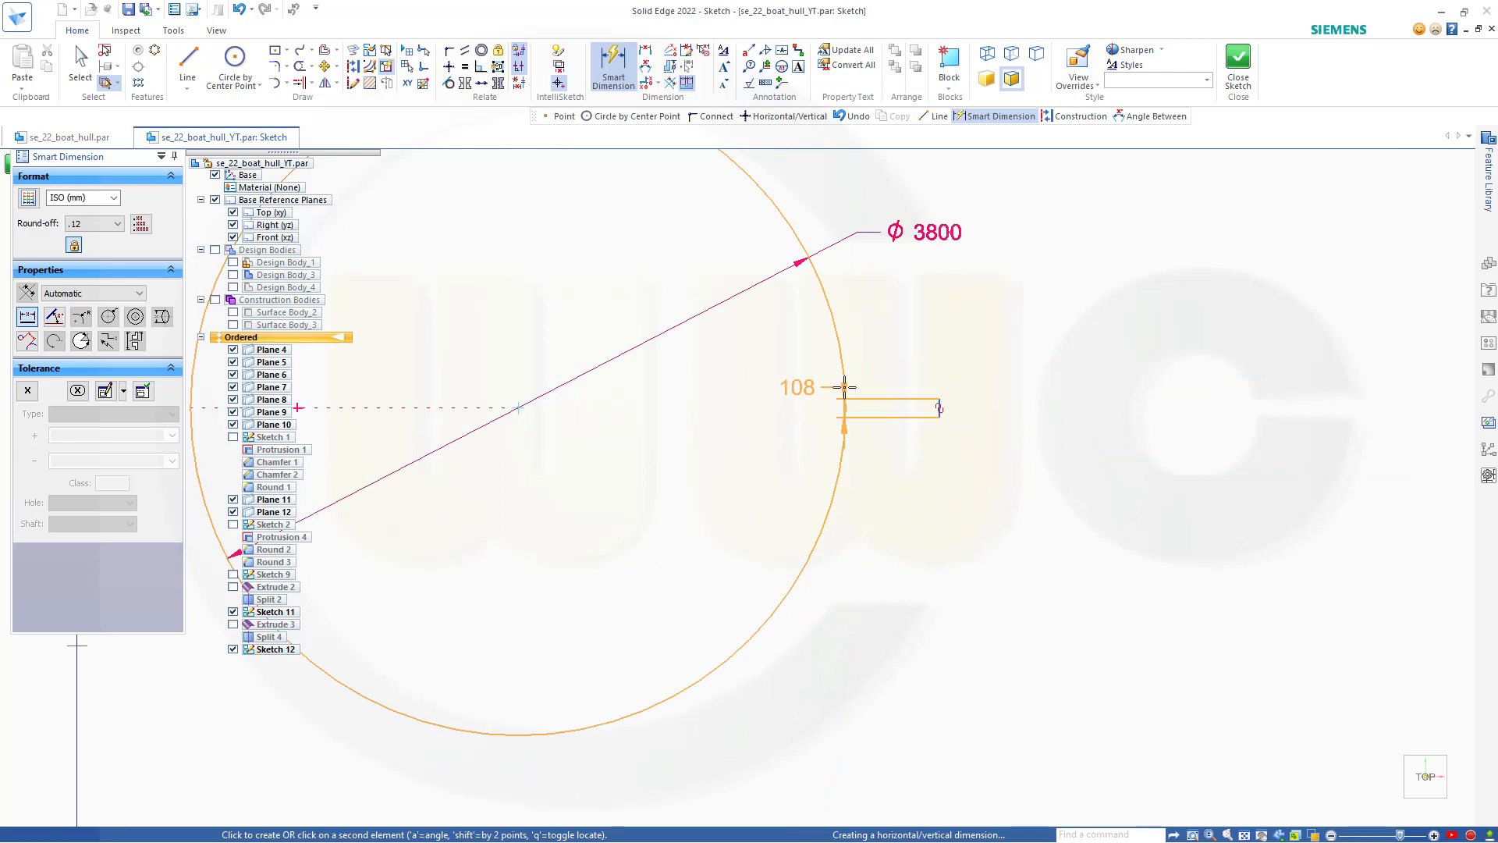
pyautogui.click(847, 373)
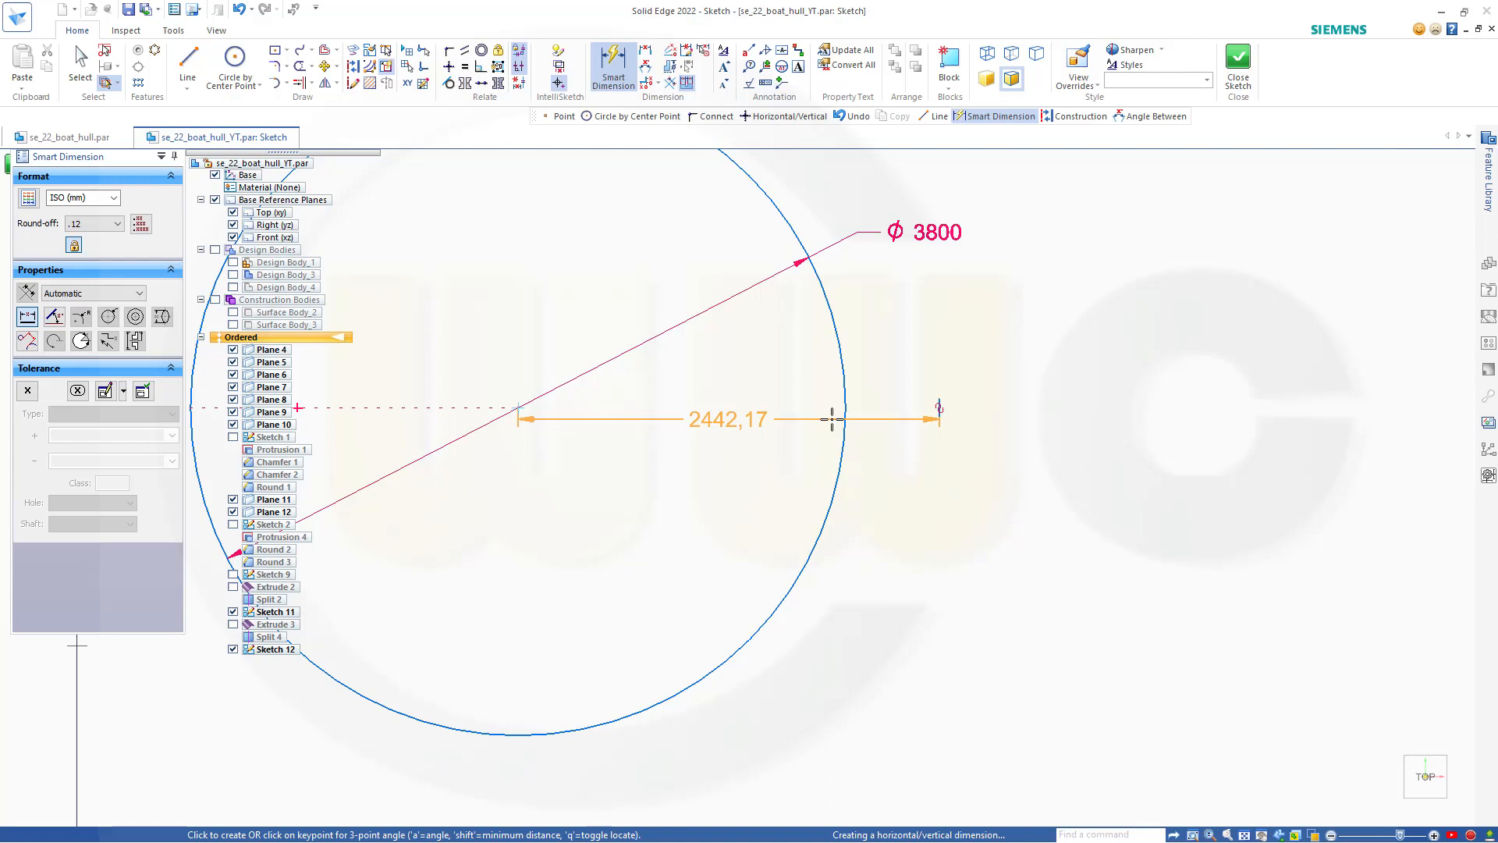
pyautogui.click(764, 430)
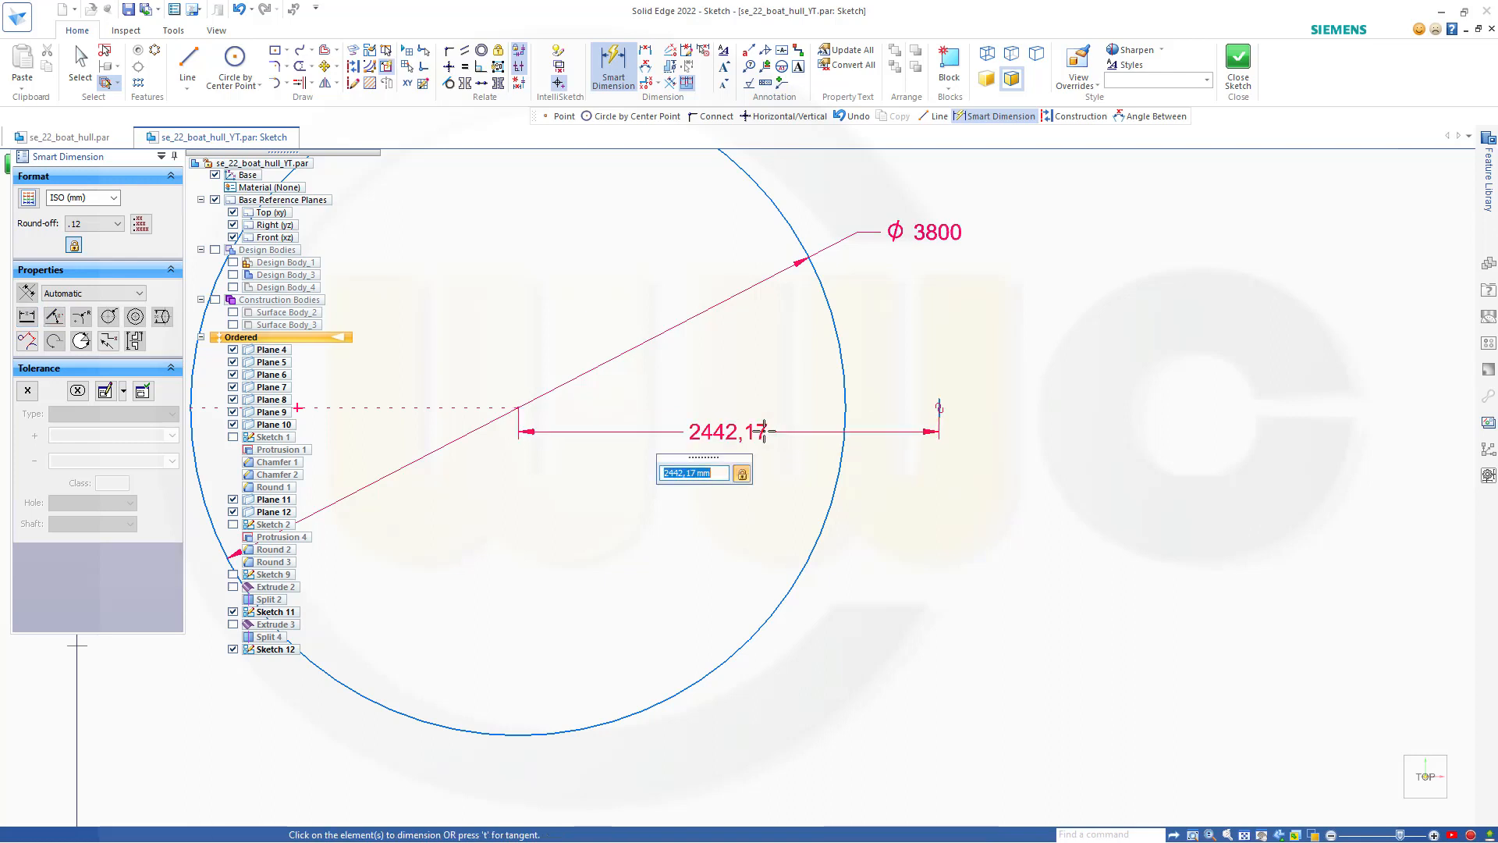
pyautogui.write('1')
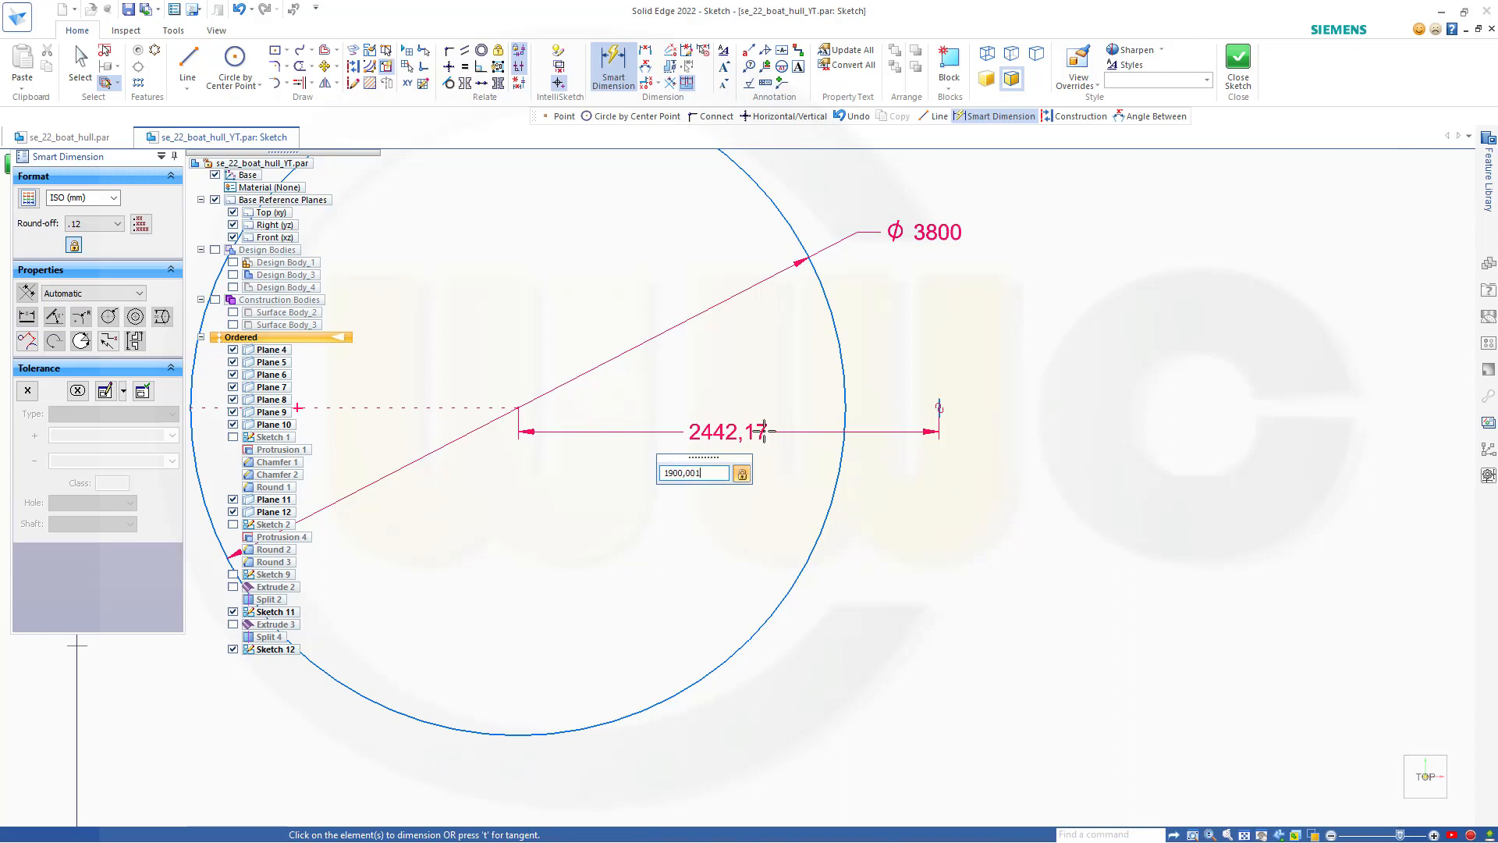
pyautogui.write('900,001')
pyautogui.press('Return')
pyautogui.press('Escape')
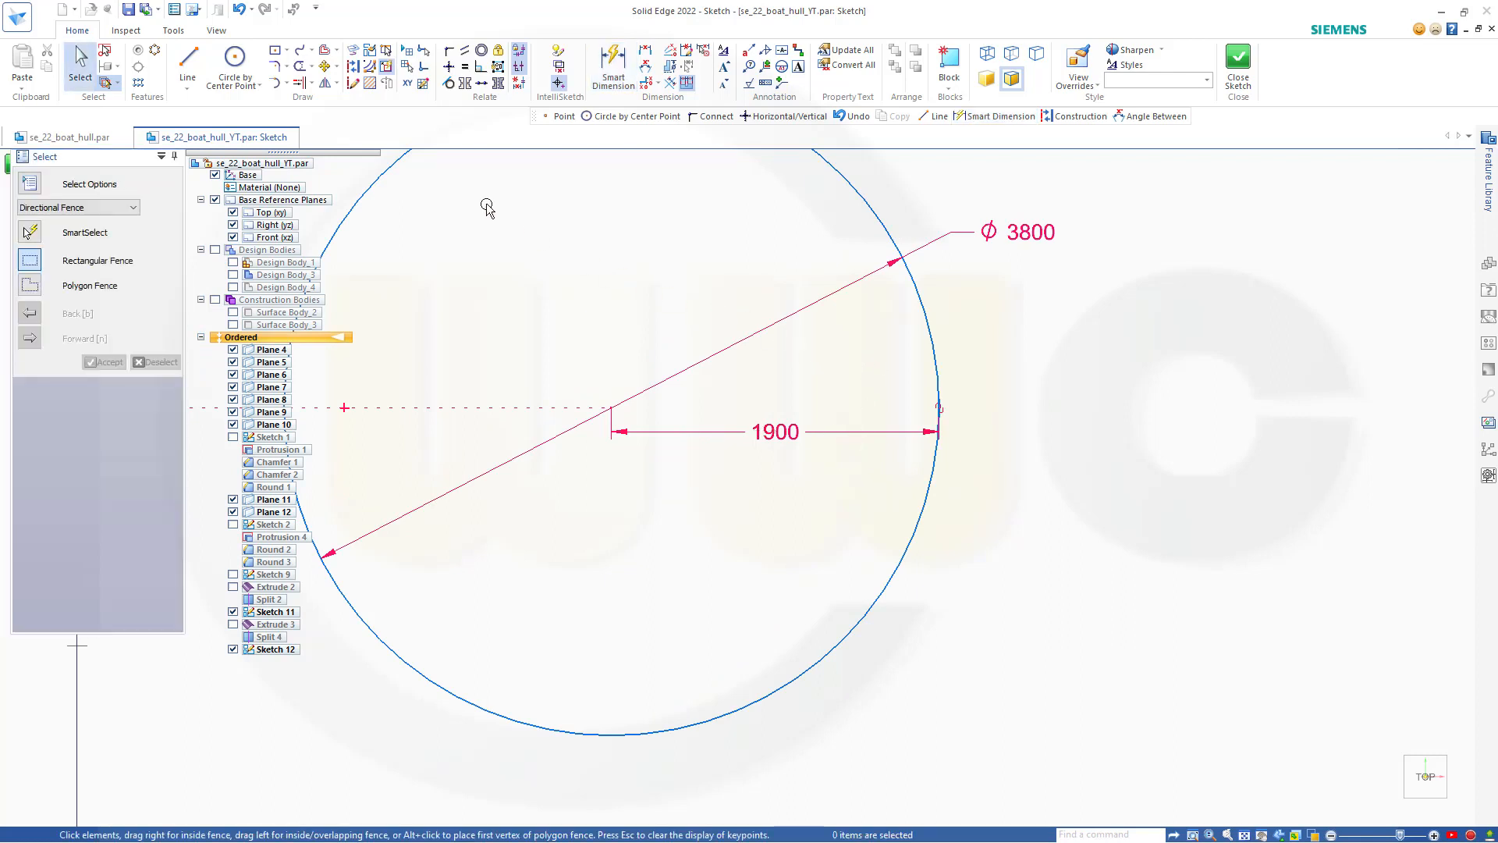
# Step: Draw a vertical line about 3911 mm long across the circle on the stern side of its center and convert it to construction geometry
pyautogui.scroll(-3, 622, 289)
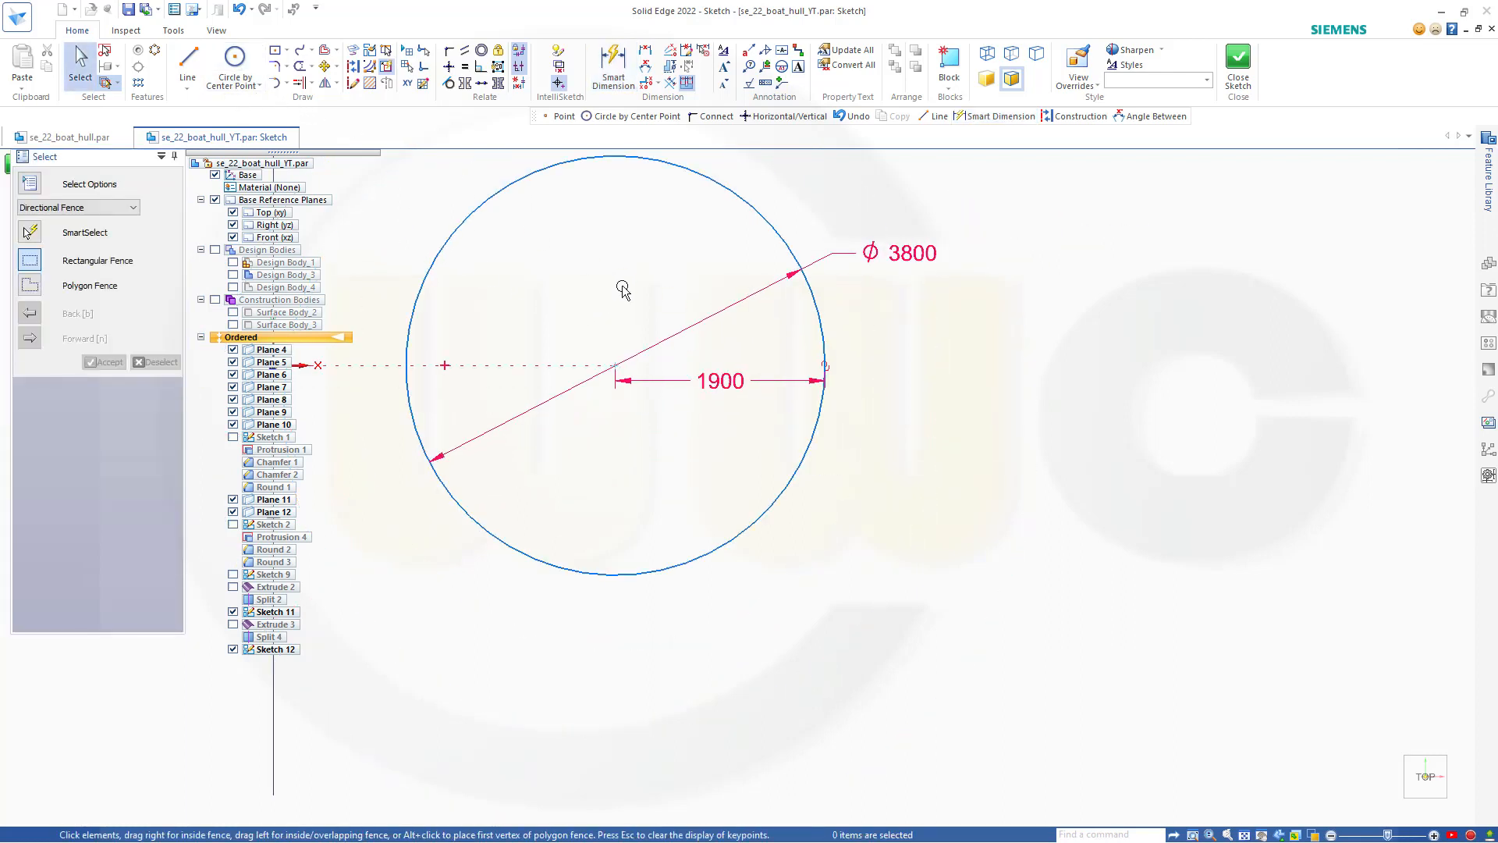
pyautogui.click(187, 62)
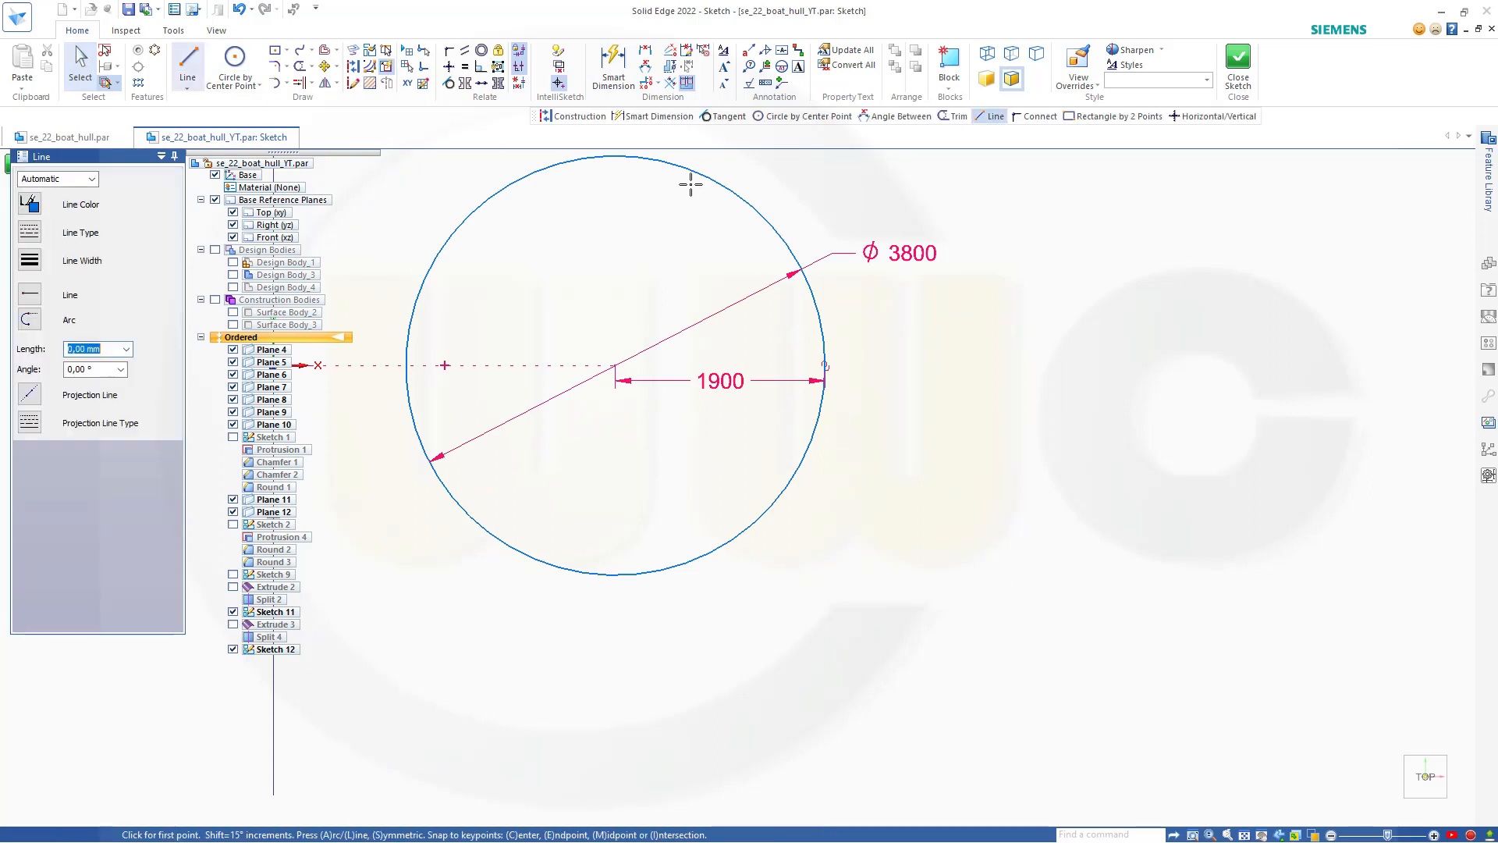
pyautogui.click(704, 162)
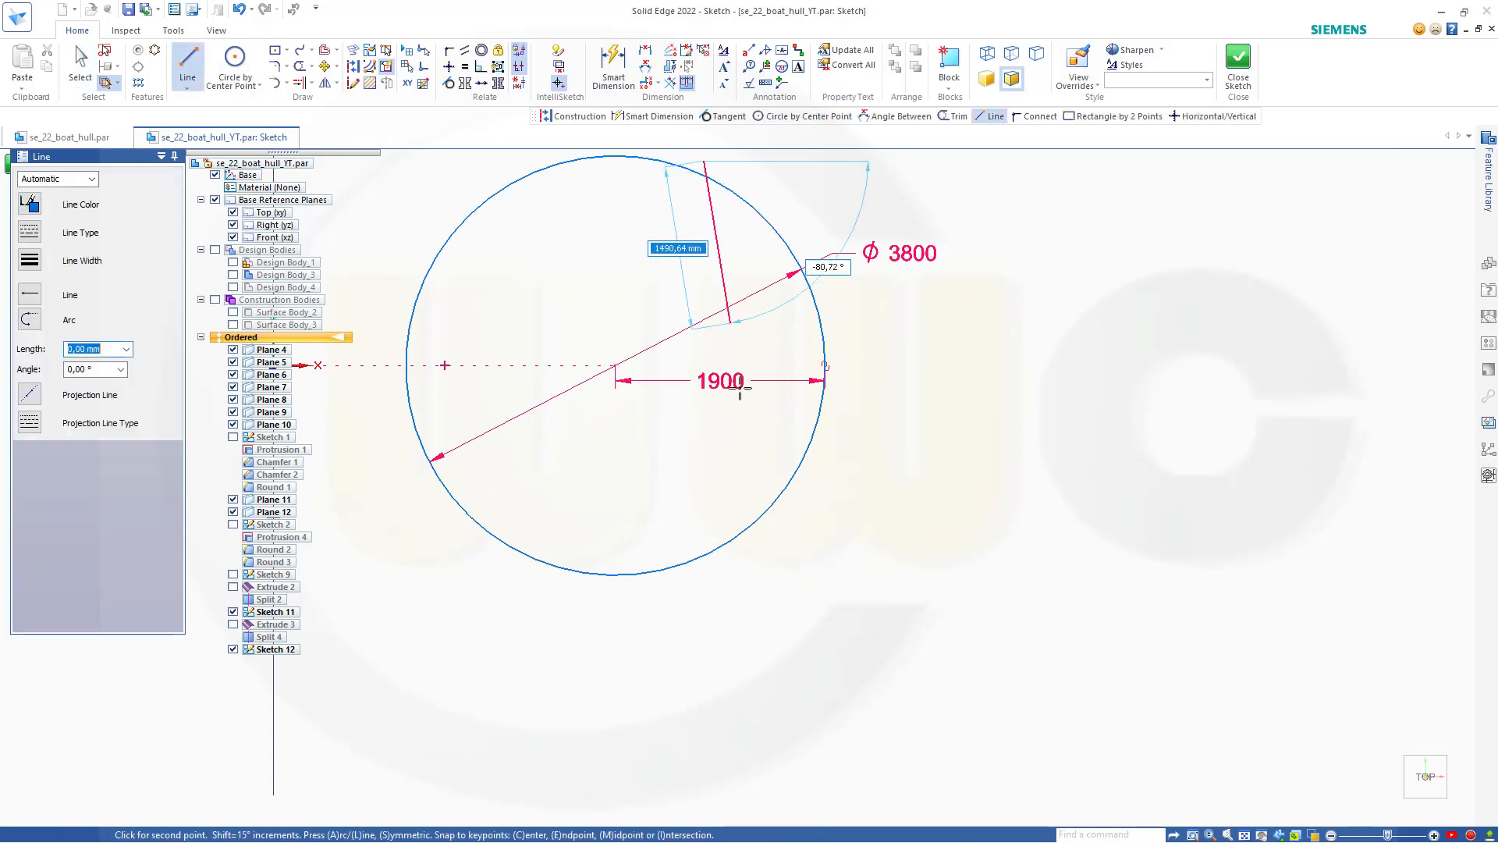
pyautogui.click(703, 590)
pyautogui.press('Escape')
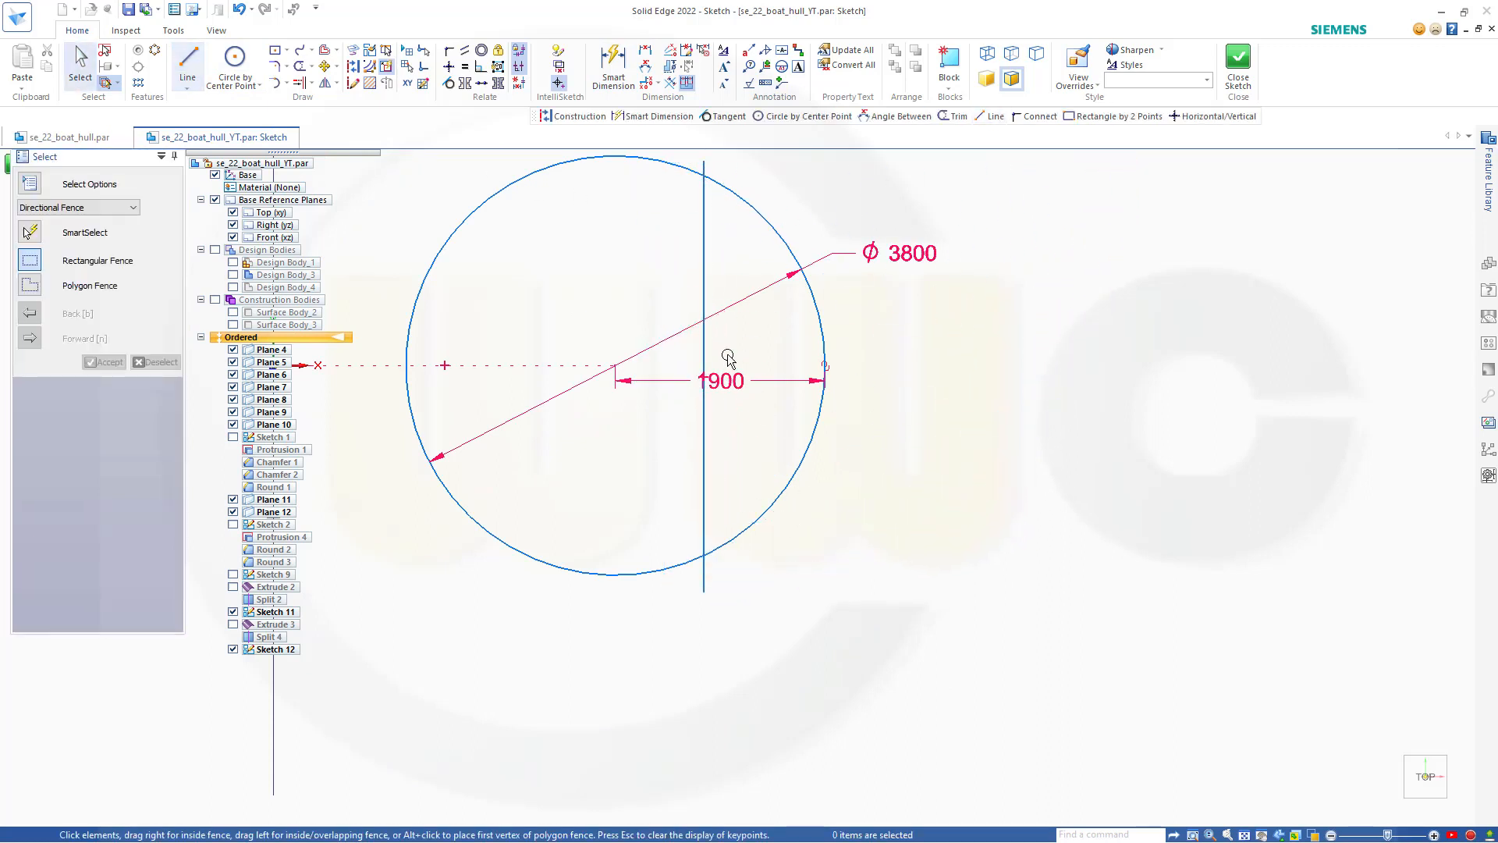
pyautogui.click(701, 273)
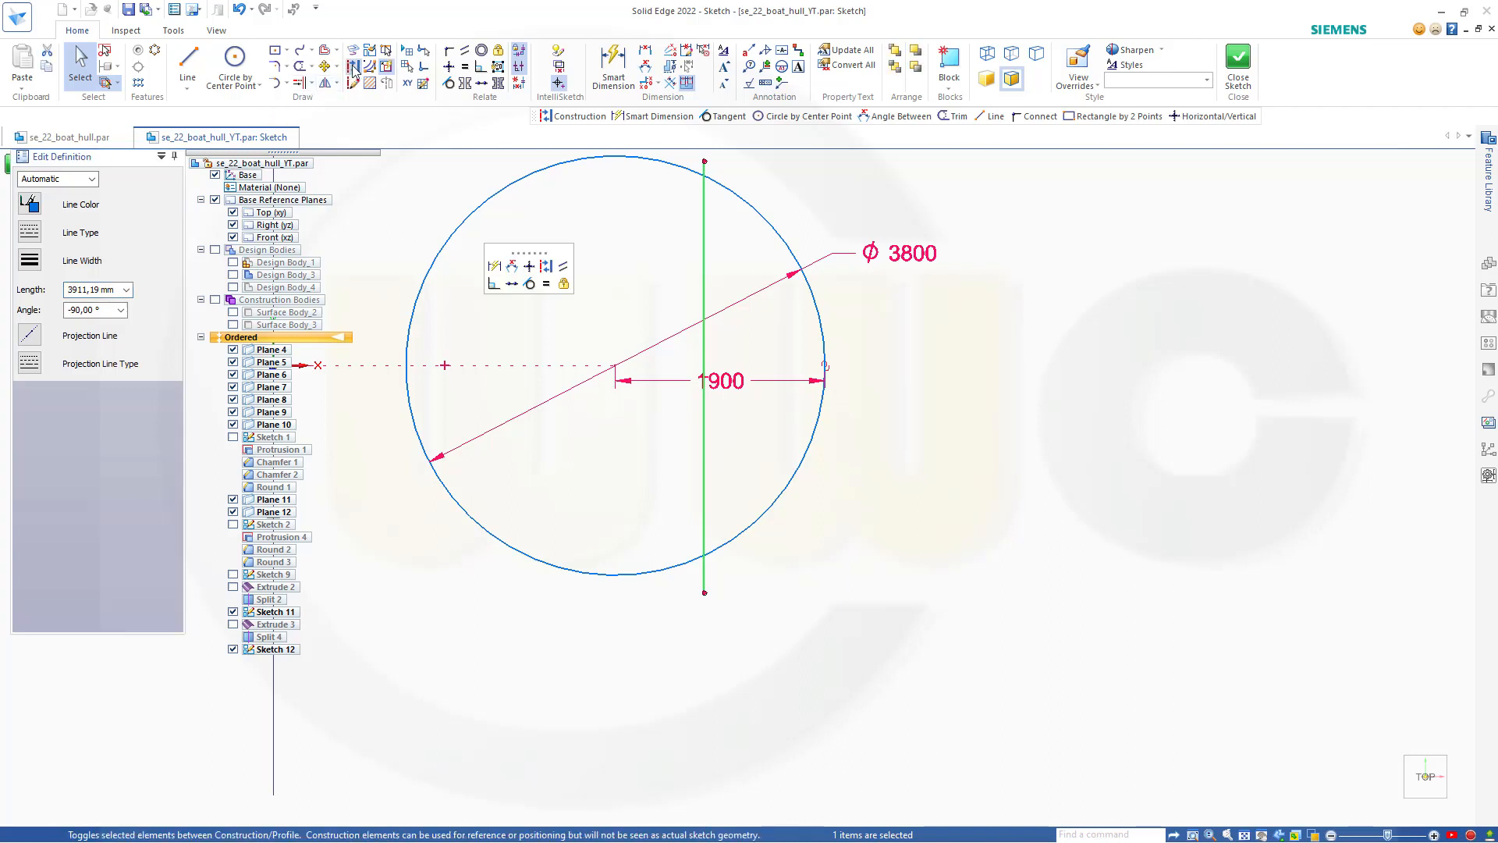
pyautogui.click(353, 67)
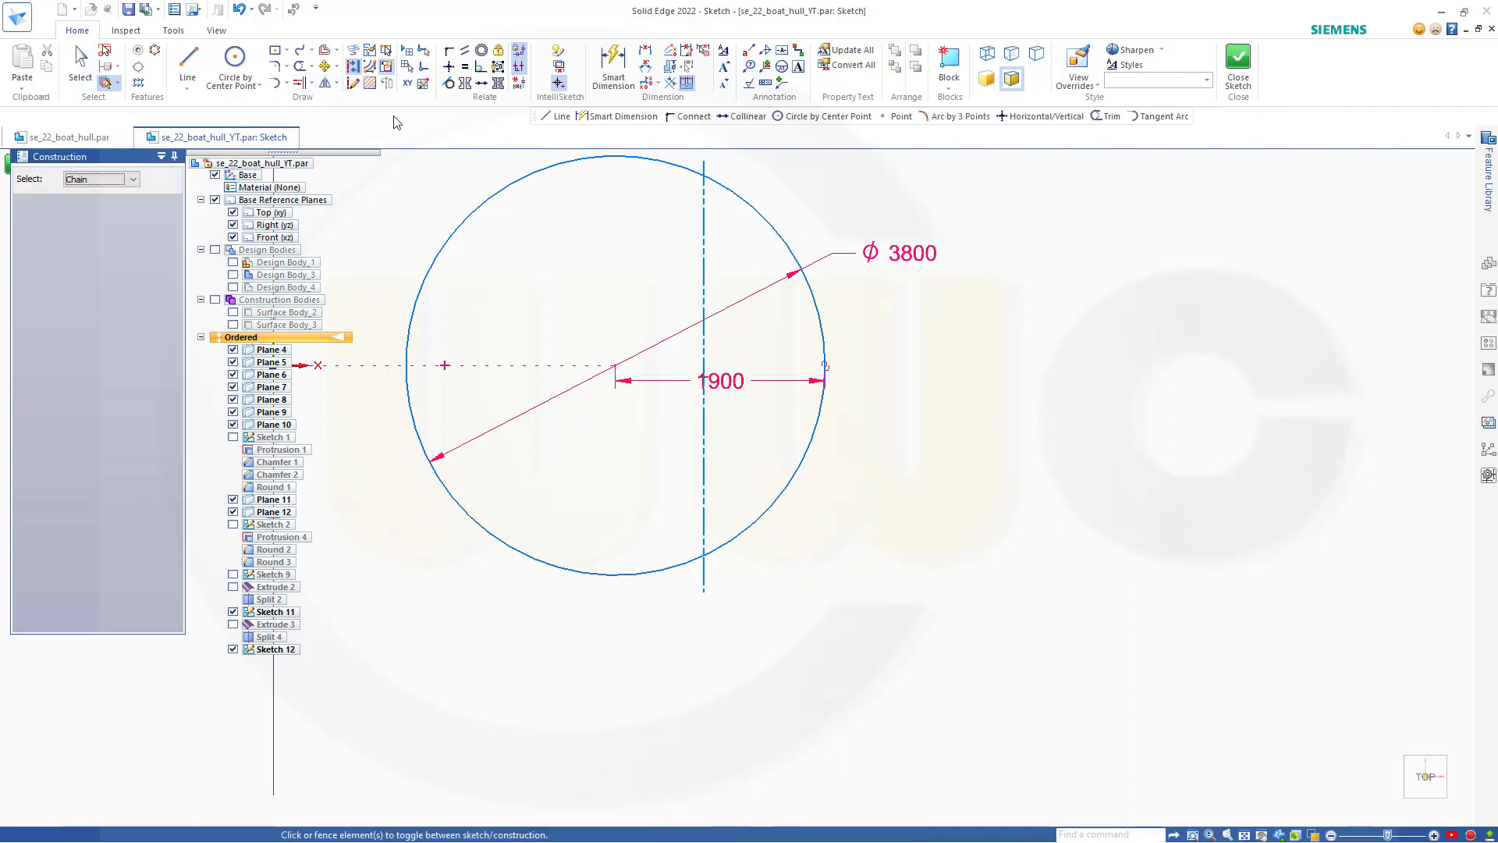
# Step: Trim the circle's larger arc on the origin side and the construction line's overhanging ends, keeping only the stern-side arc
pyautogui.click(300, 65)
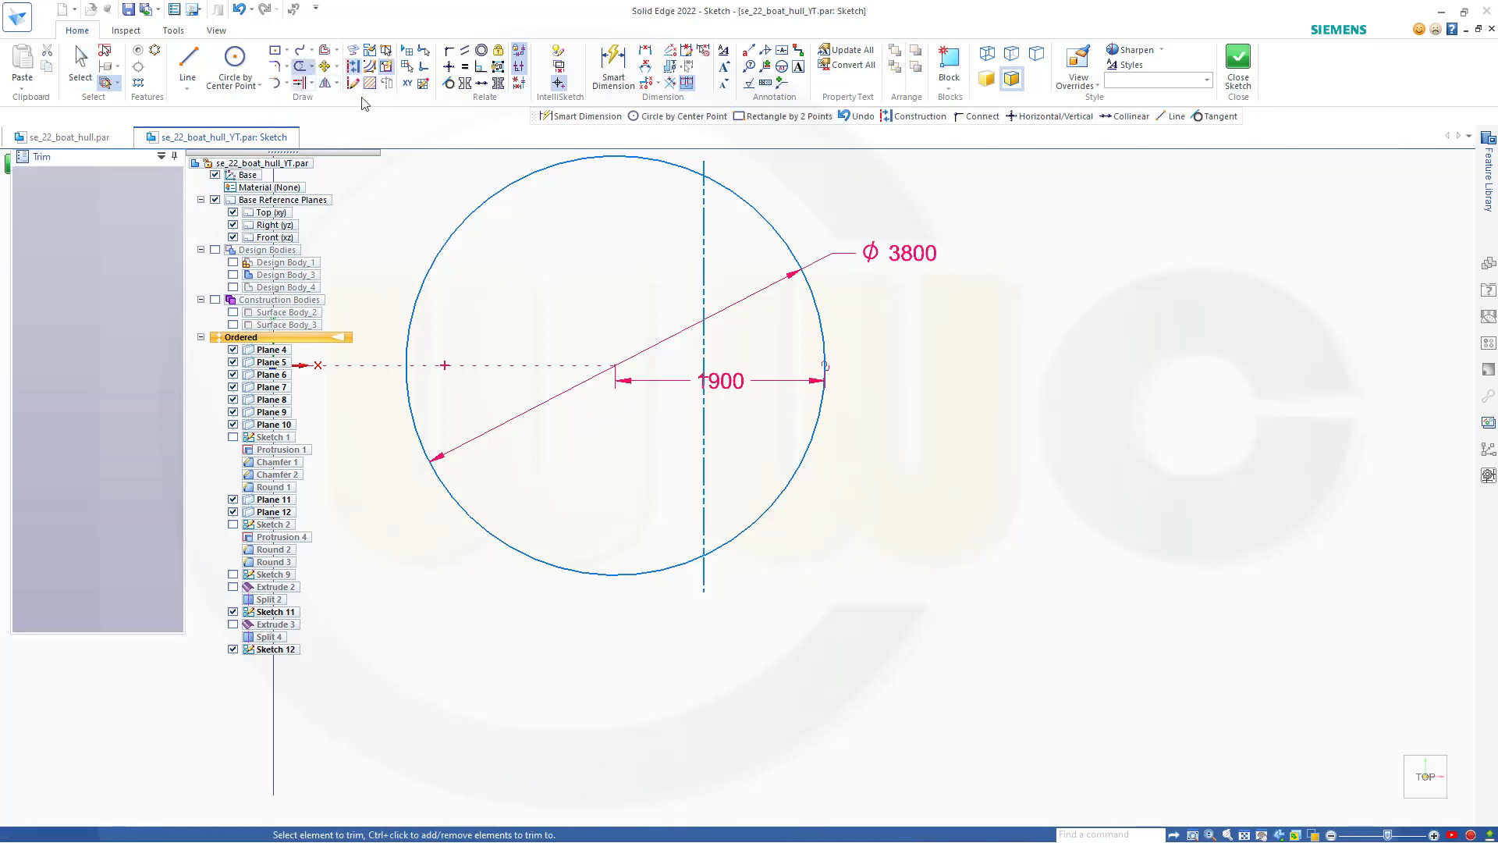
pyautogui.click(671, 160)
pyautogui.moveTo(703, 575); pyautogui.dragTo(704, 578)
# Step: Dimension the vertical construction line's length, place the dimension beside the arc, and set it to 3000 mm
pyautogui.click(613, 69)
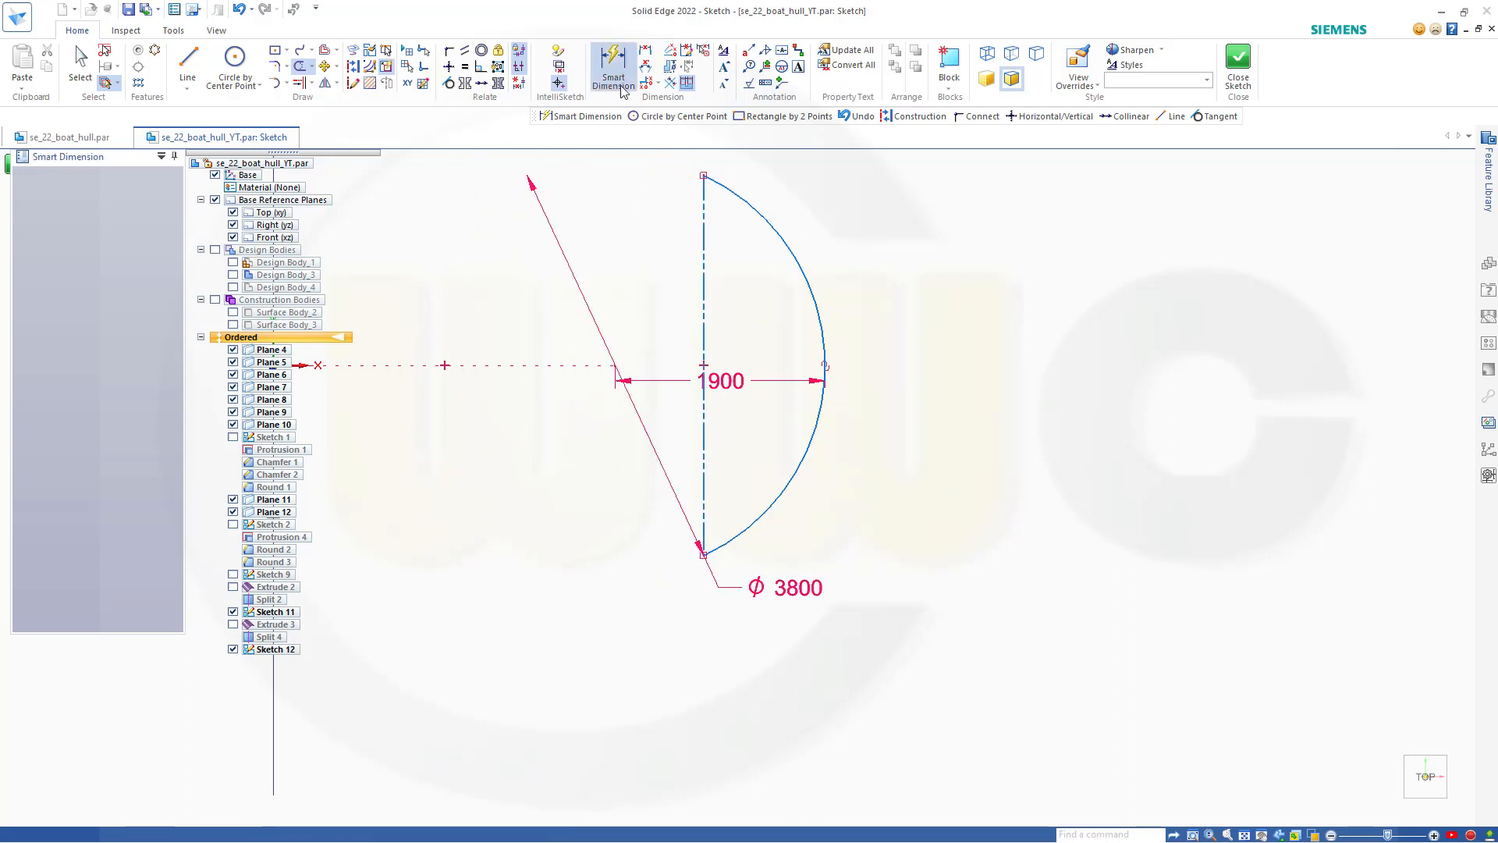
pyautogui.click(702, 303)
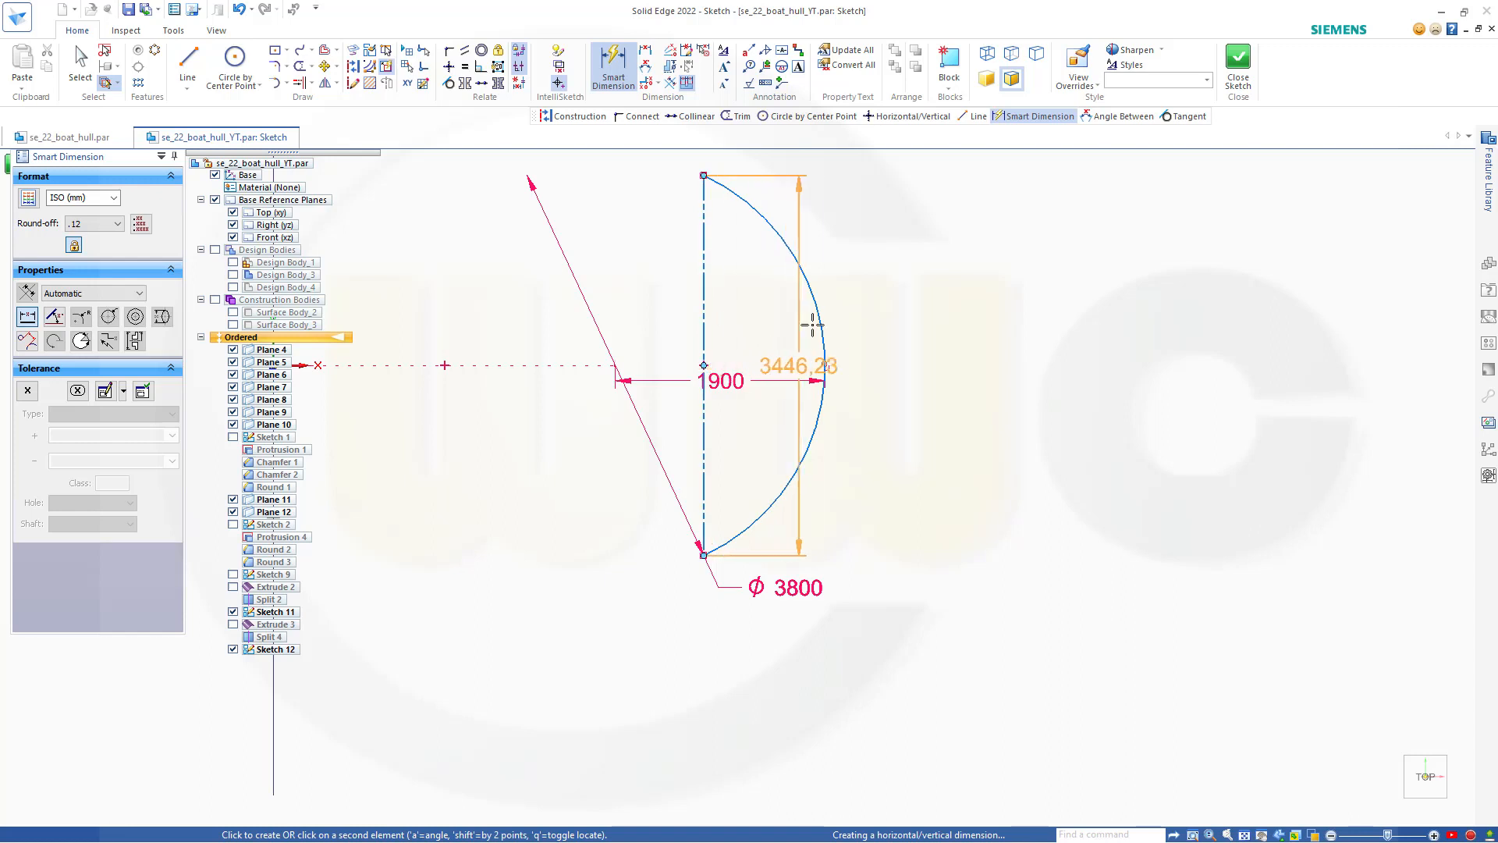
pyautogui.scroll(-2, 827, 363)
pyautogui.scroll(6, 825, 378)
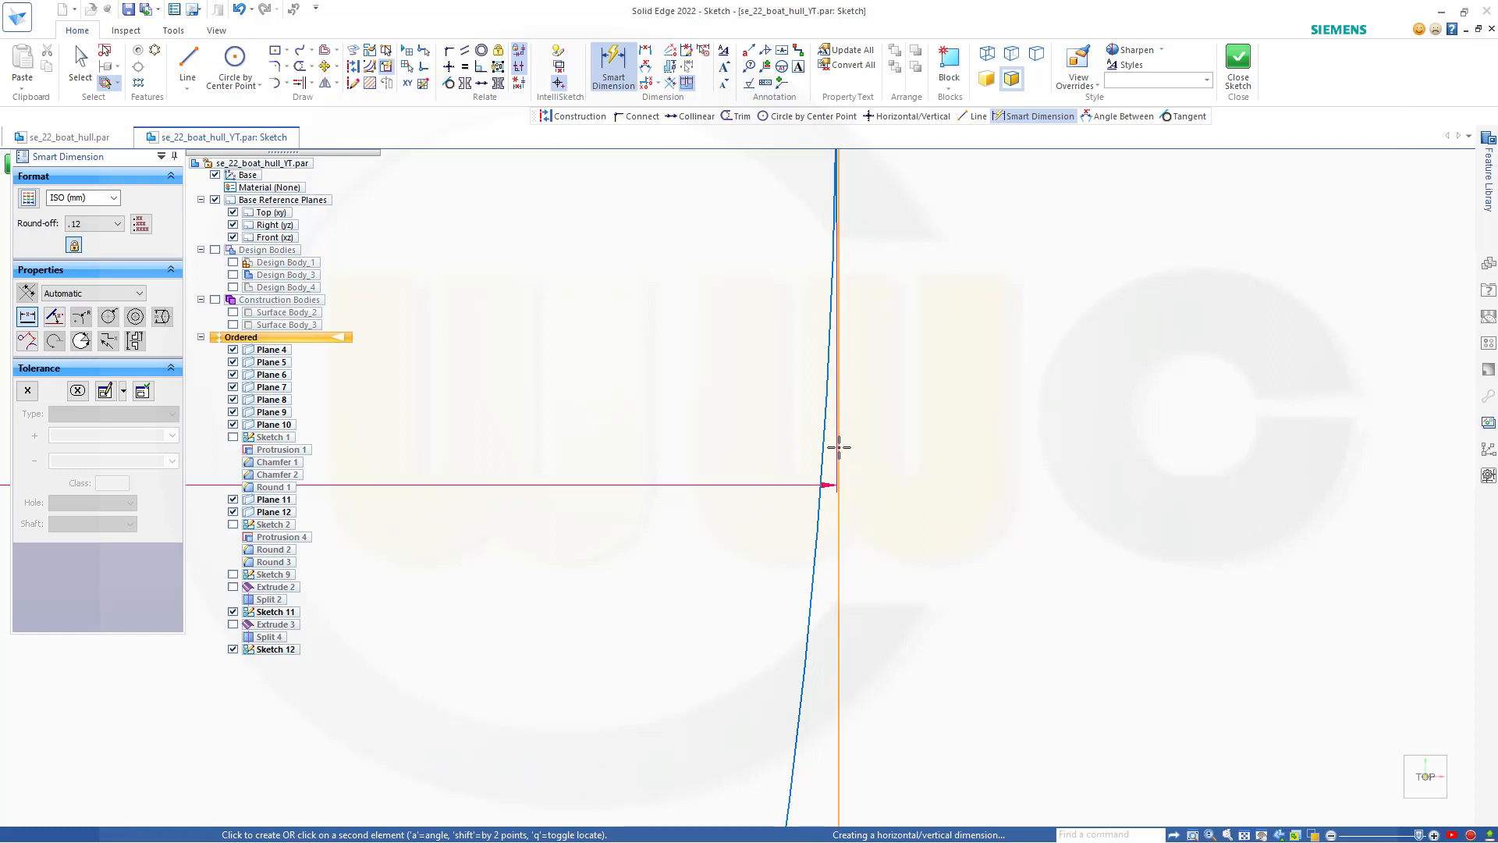
pyautogui.click(839, 447)
pyautogui.scroll(-2, 819, 443)
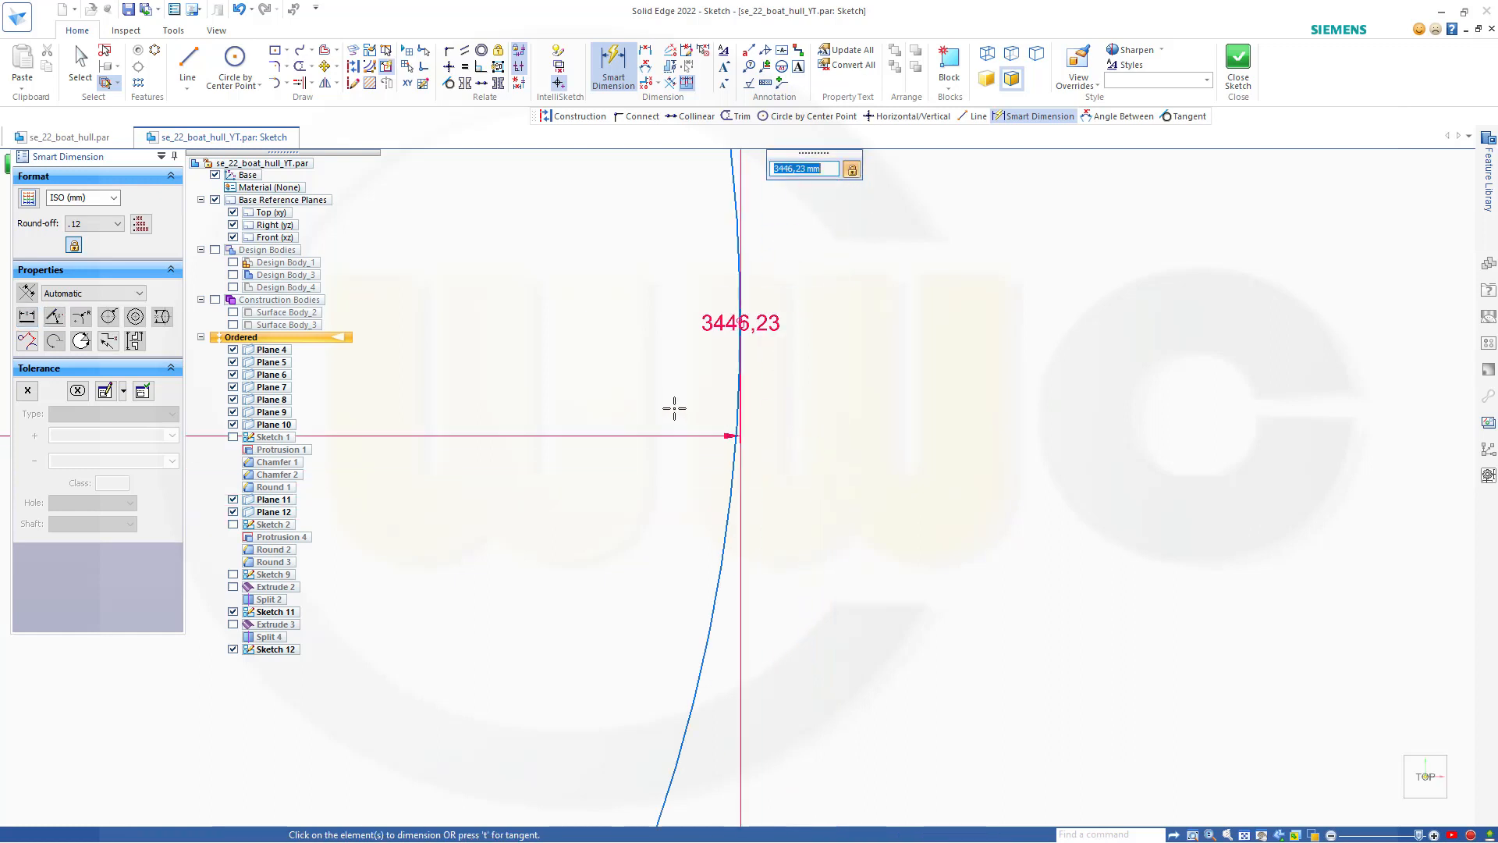
pyautogui.scroll(-3, 647, 408)
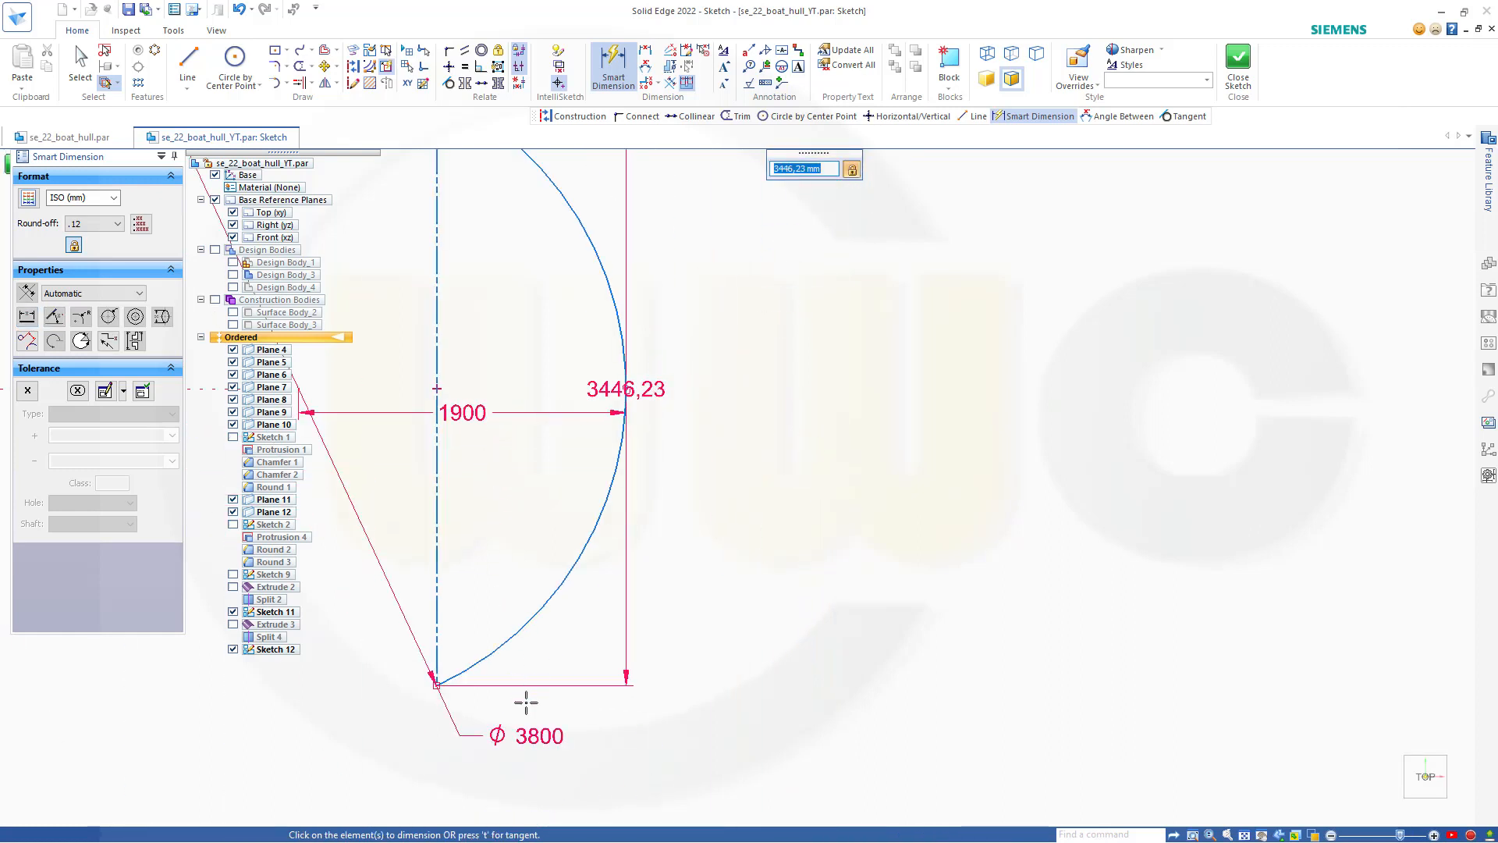
pyautogui.moveTo(593, 364)
pyautogui.keyDown('shift'); pyautogui.mouseDown(button='middle')
pyautogui.moveTo(603, 427)
pyautogui.moveTo(761, 554)
pyautogui.mouseUp(button='middle'); pyautogui.keyUp('shift')
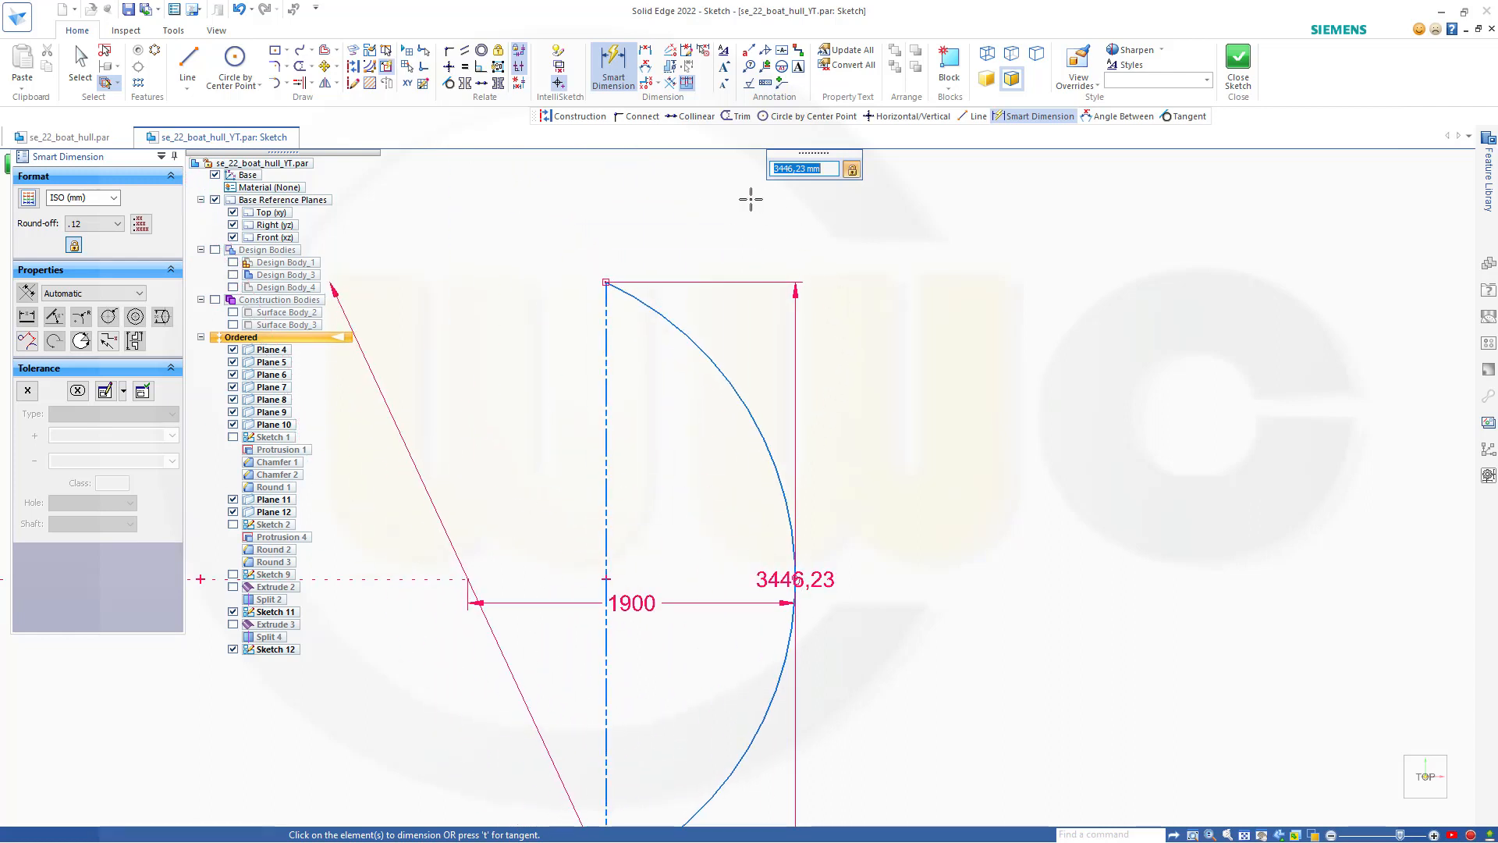
pyautogui.scroll(-2, 829, 241)
pyautogui.scroll(-2, 848, 264)
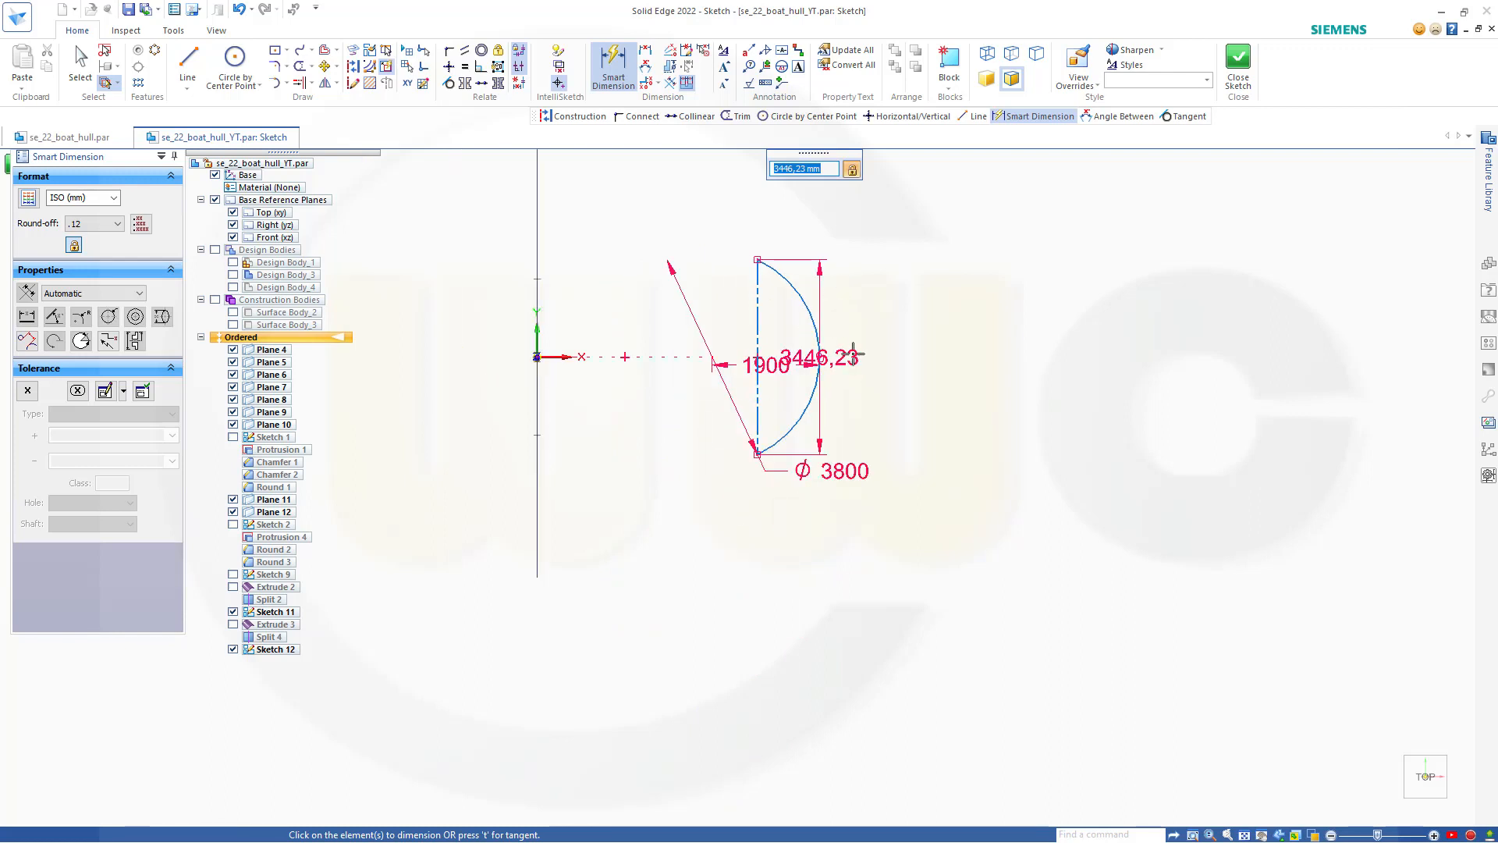
pyautogui.scroll(2, 853, 349)
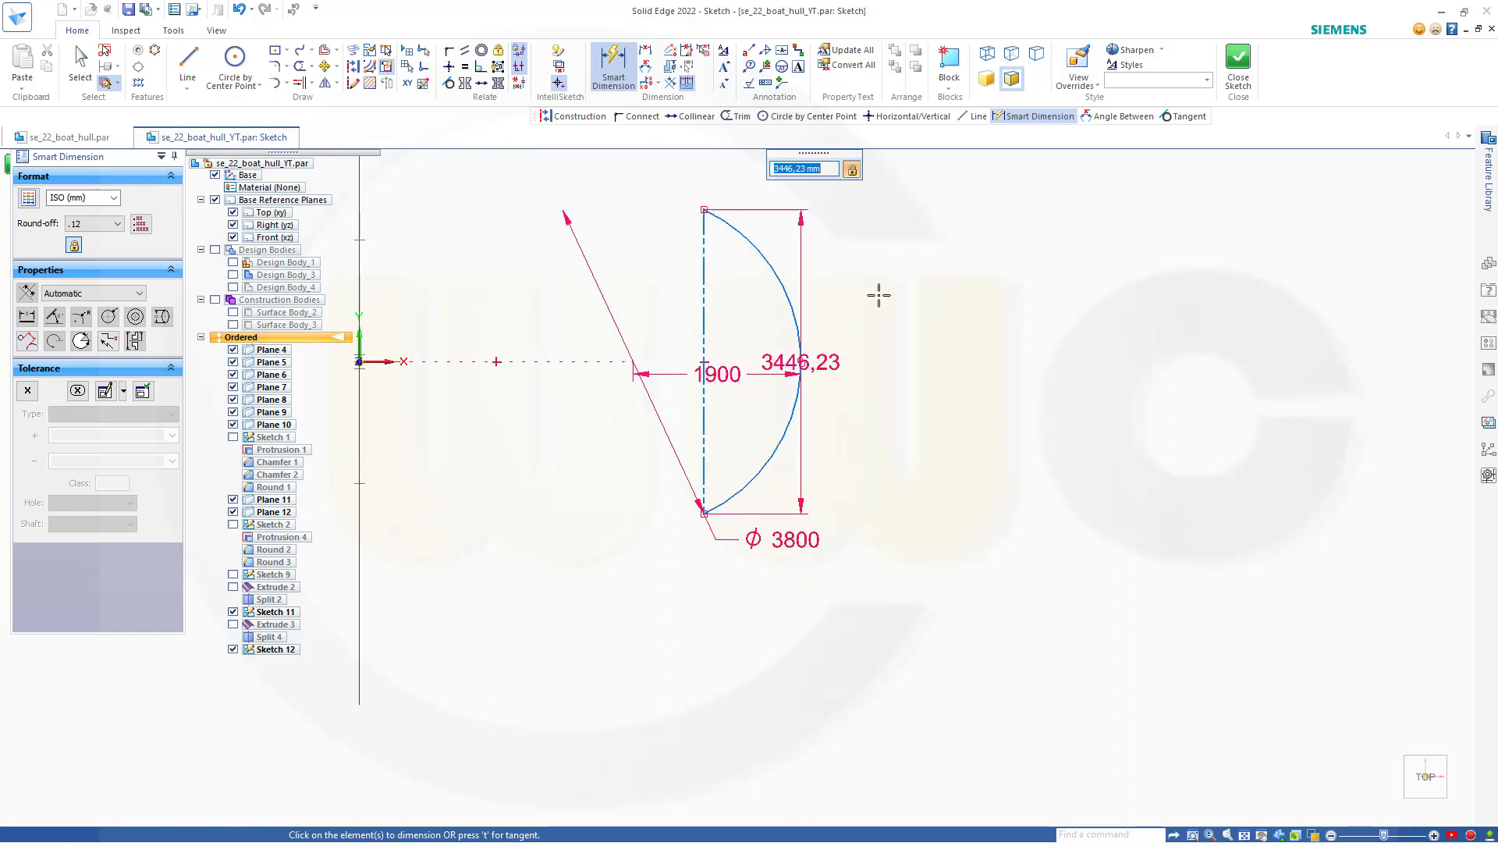
pyautogui.write('3000')
pyautogui.press('Return')
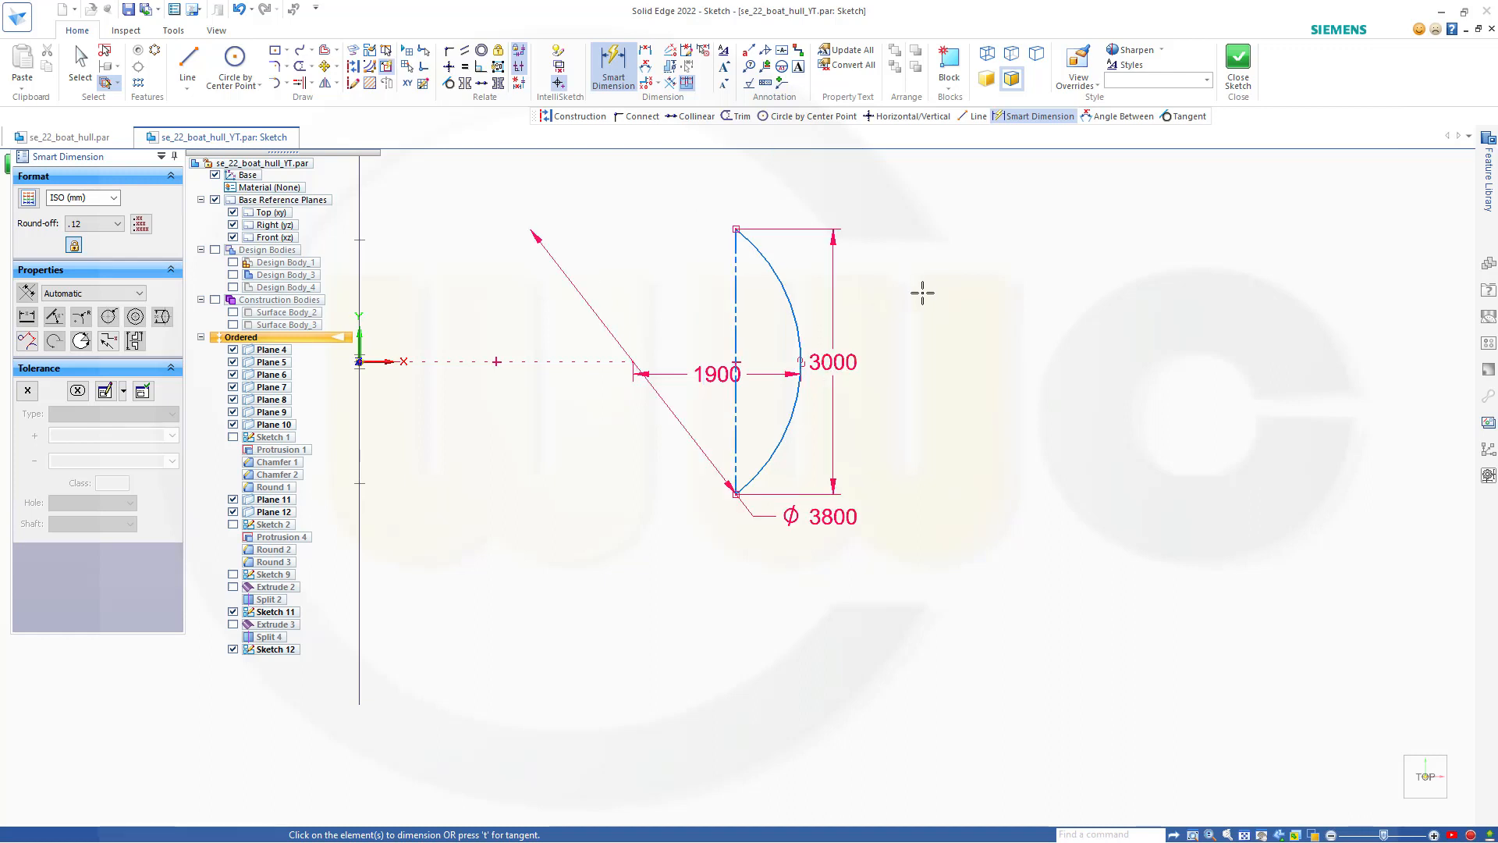
# Step: Close and finish the dimensioned stern arc sketch, keeping its default name
pyautogui.press('Escape')
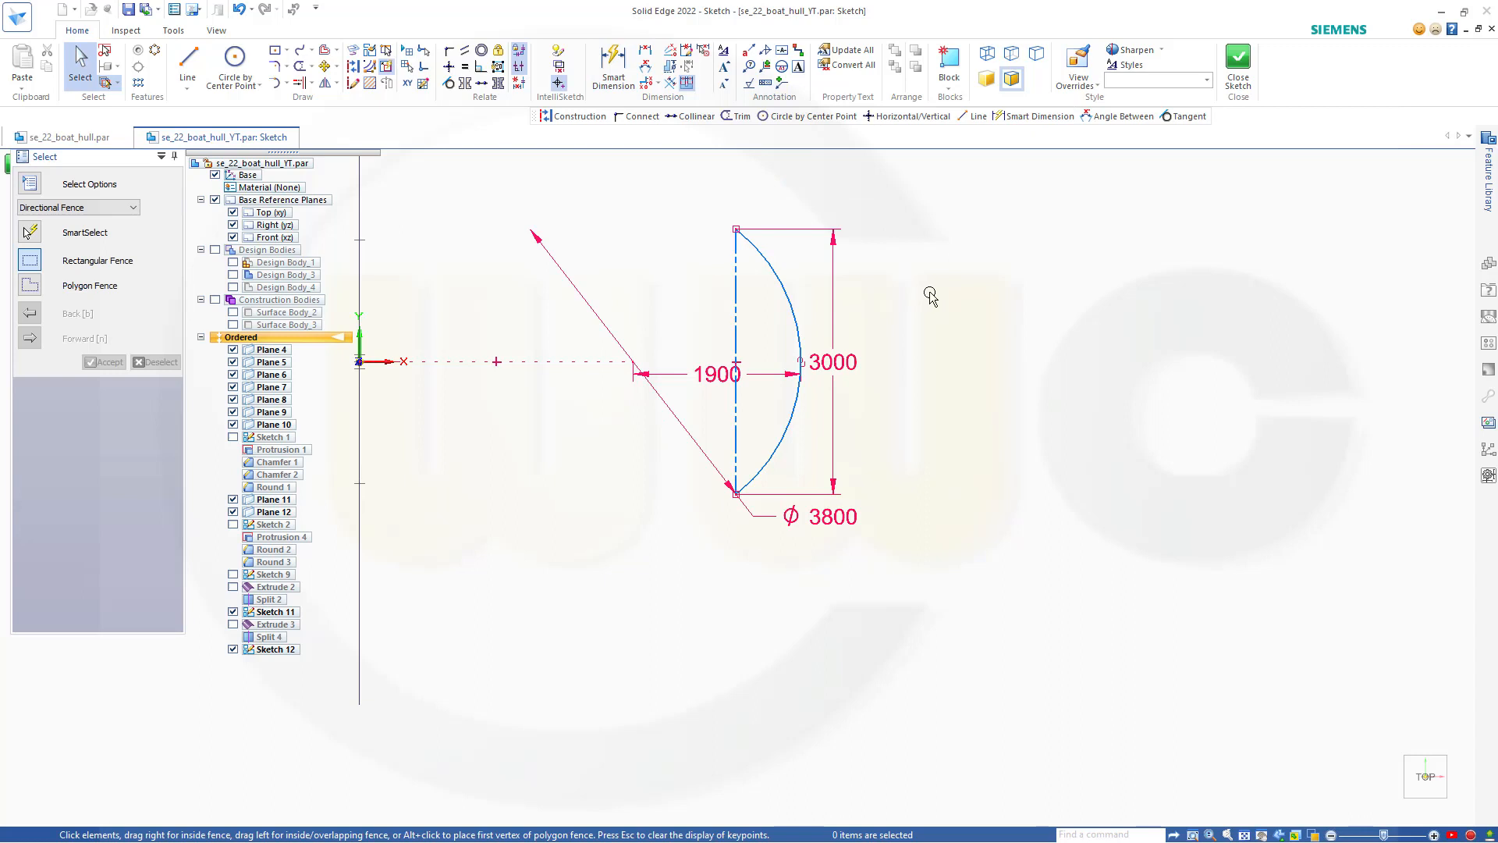
pyautogui.click(1238, 63)
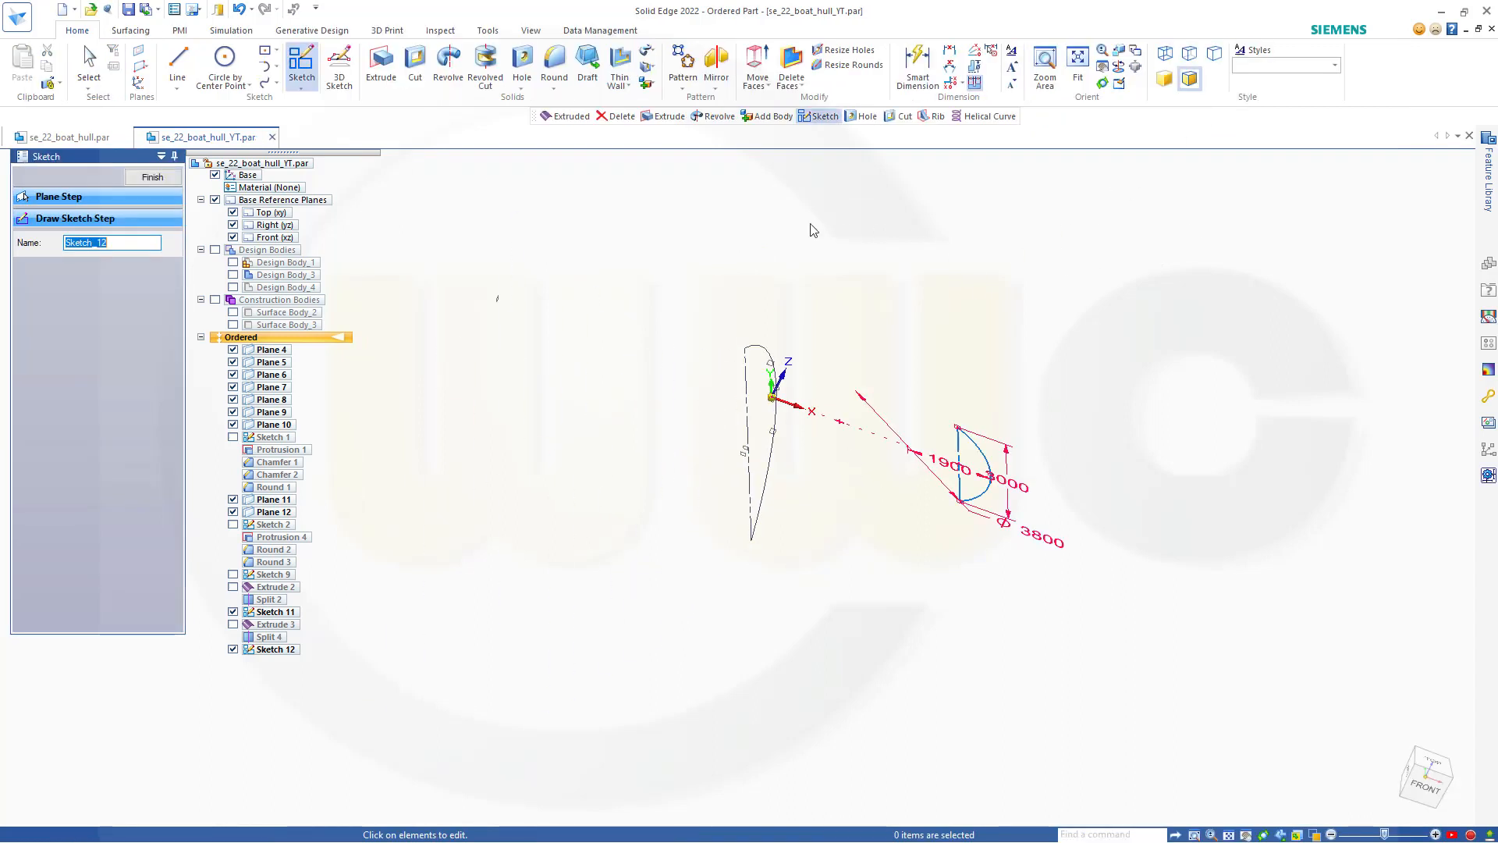
pyautogui.click(151, 177)
pyautogui.click(152, 178)
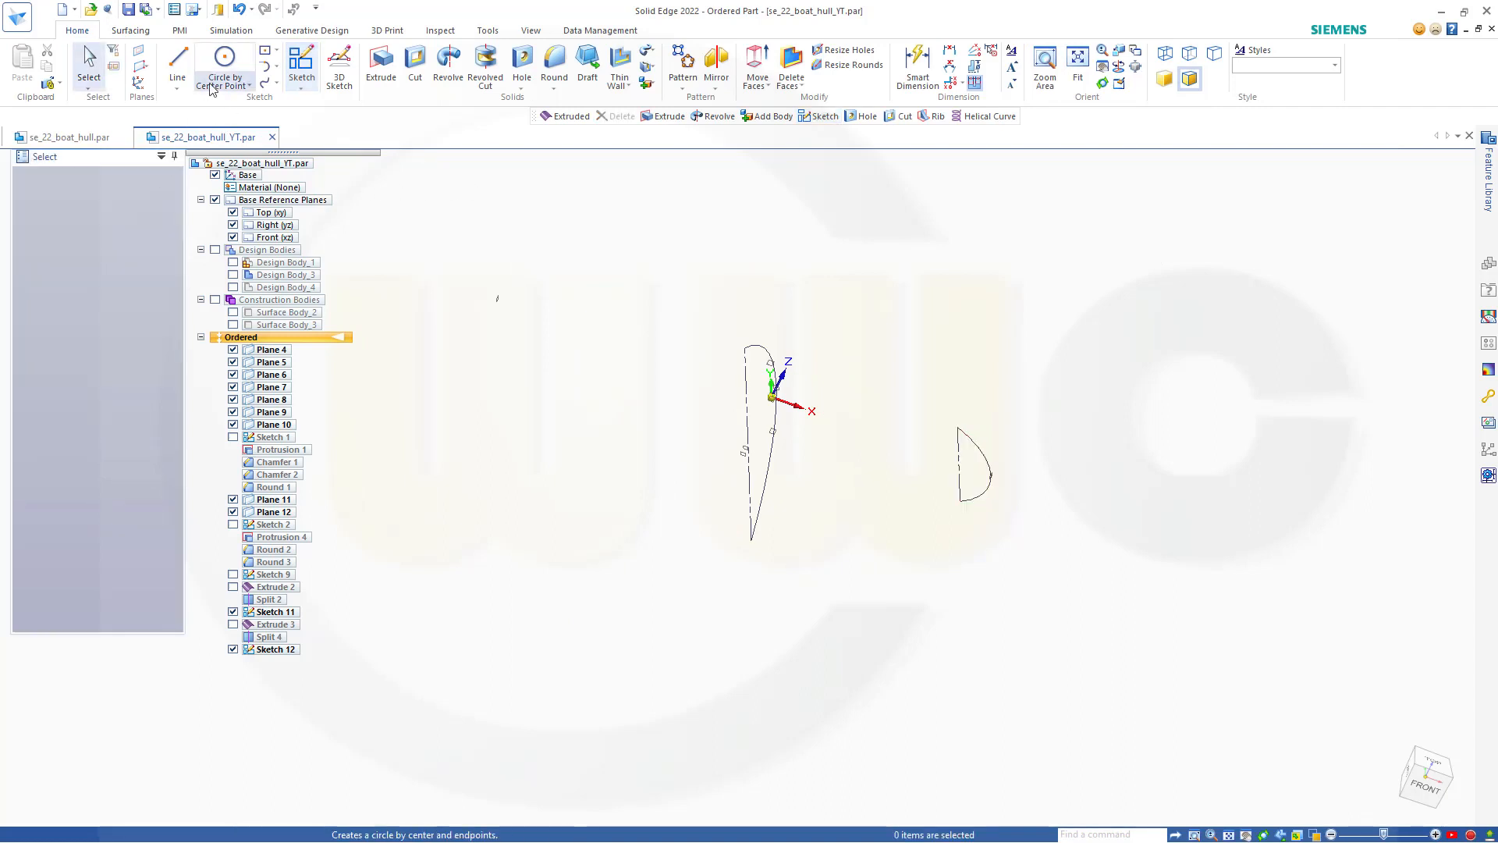
# Step: Extrude the stern arc as a surface with a symmetric extent of 4000 mm
pyautogui.click(131, 31)
pyautogui.click(563, 65)
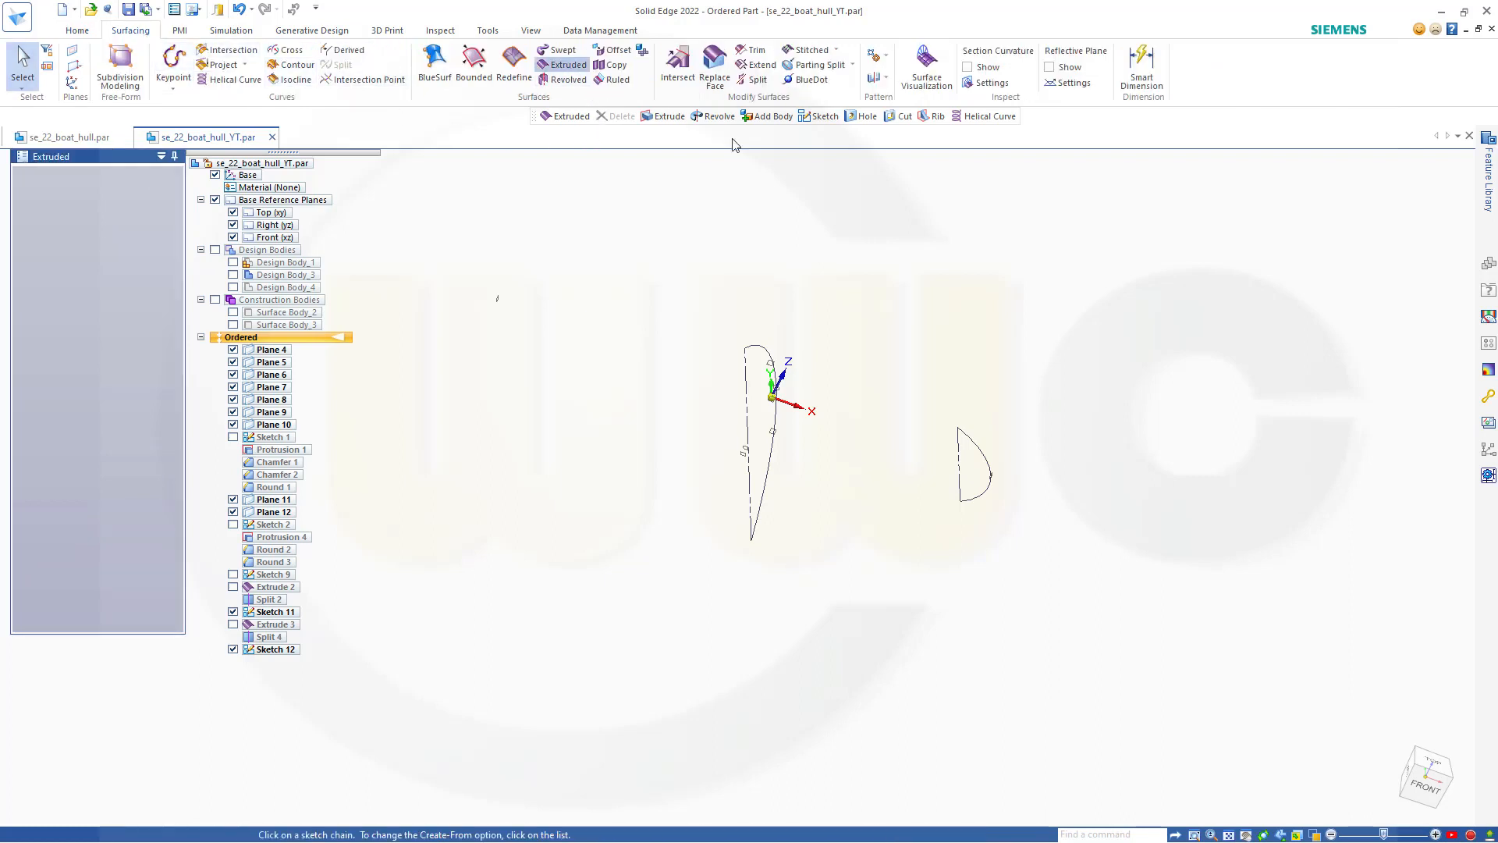
pyautogui.click(988, 459)
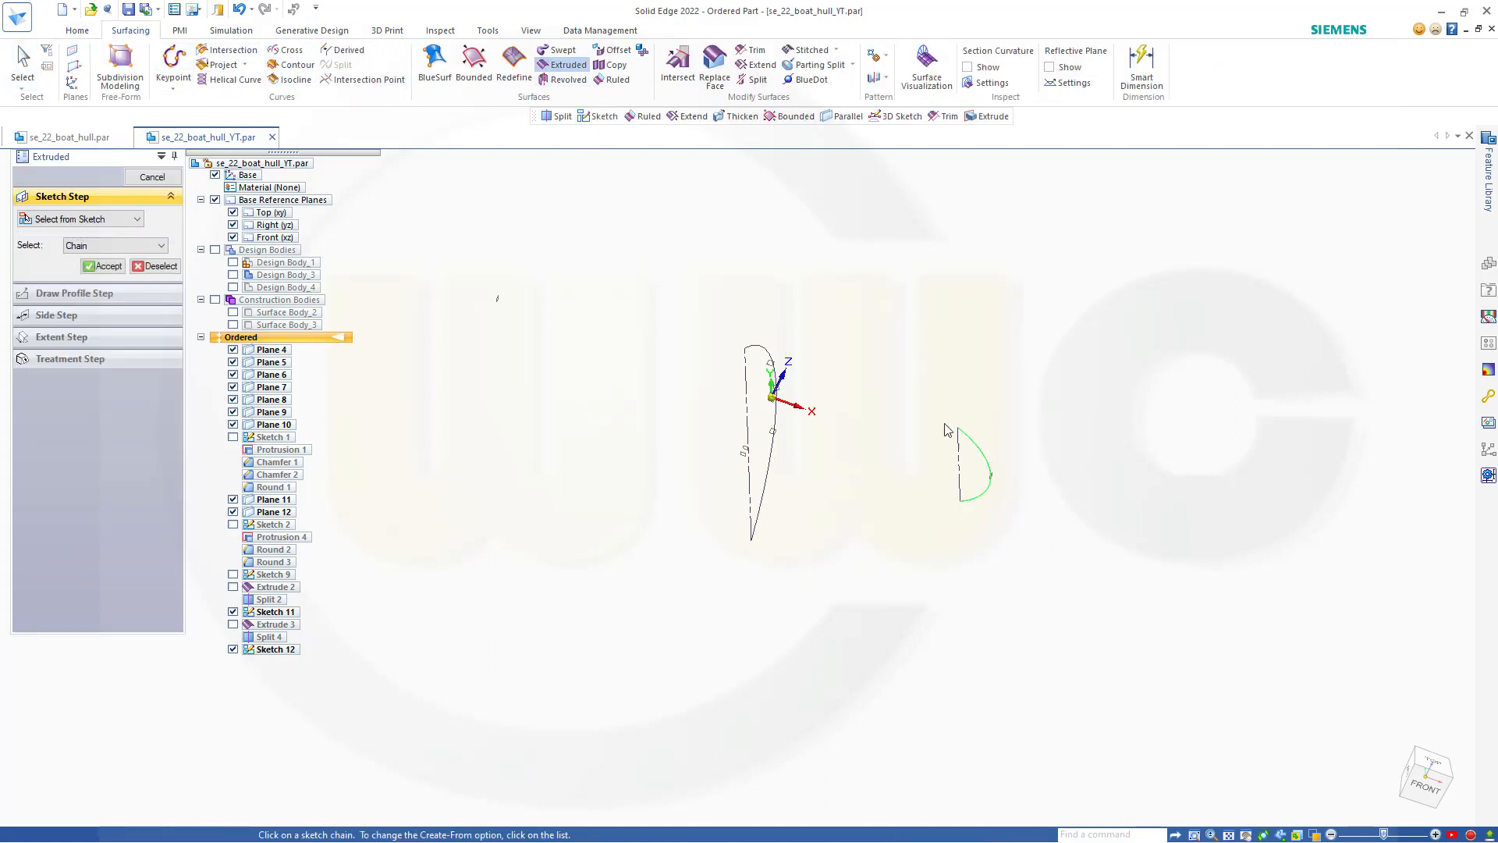
pyautogui.click(103, 265)
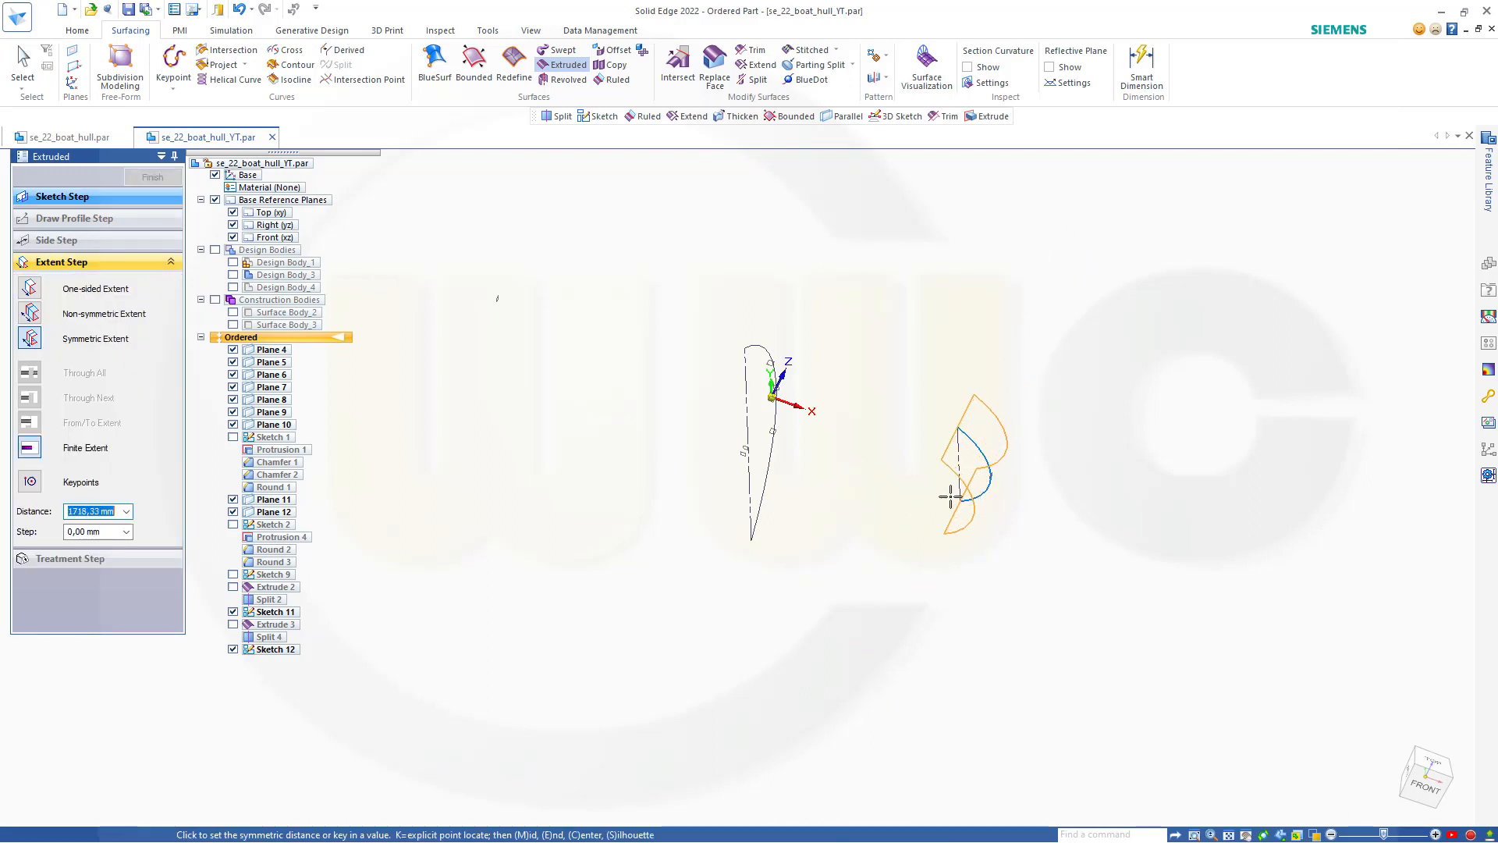
pyautogui.moveTo(949, 490); pyautogui.dragTo(838, 422, button='middle')
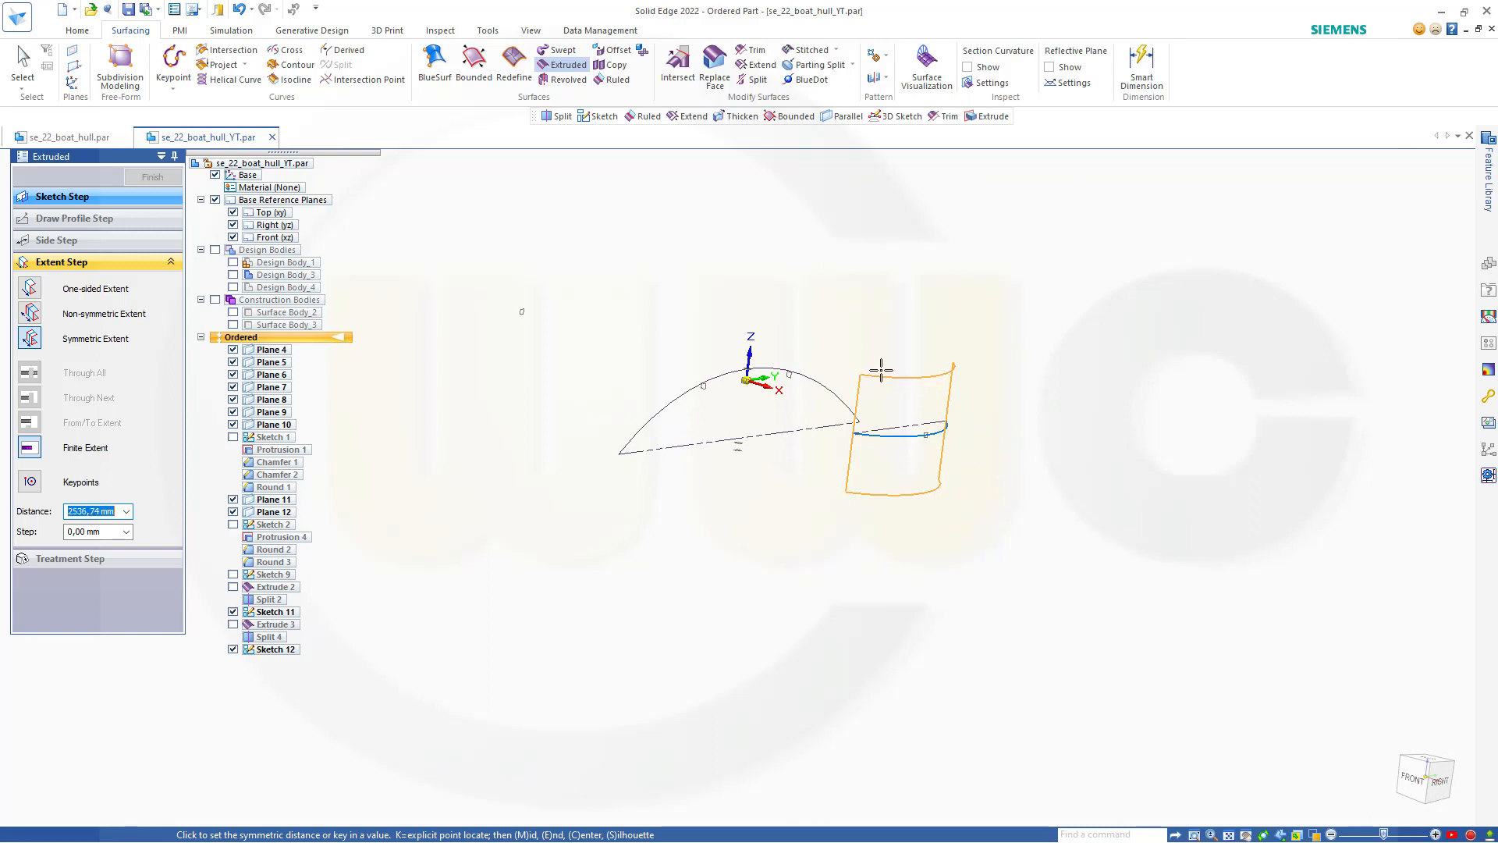
pyautogui.write('4000')
pyautogui.press('Return')
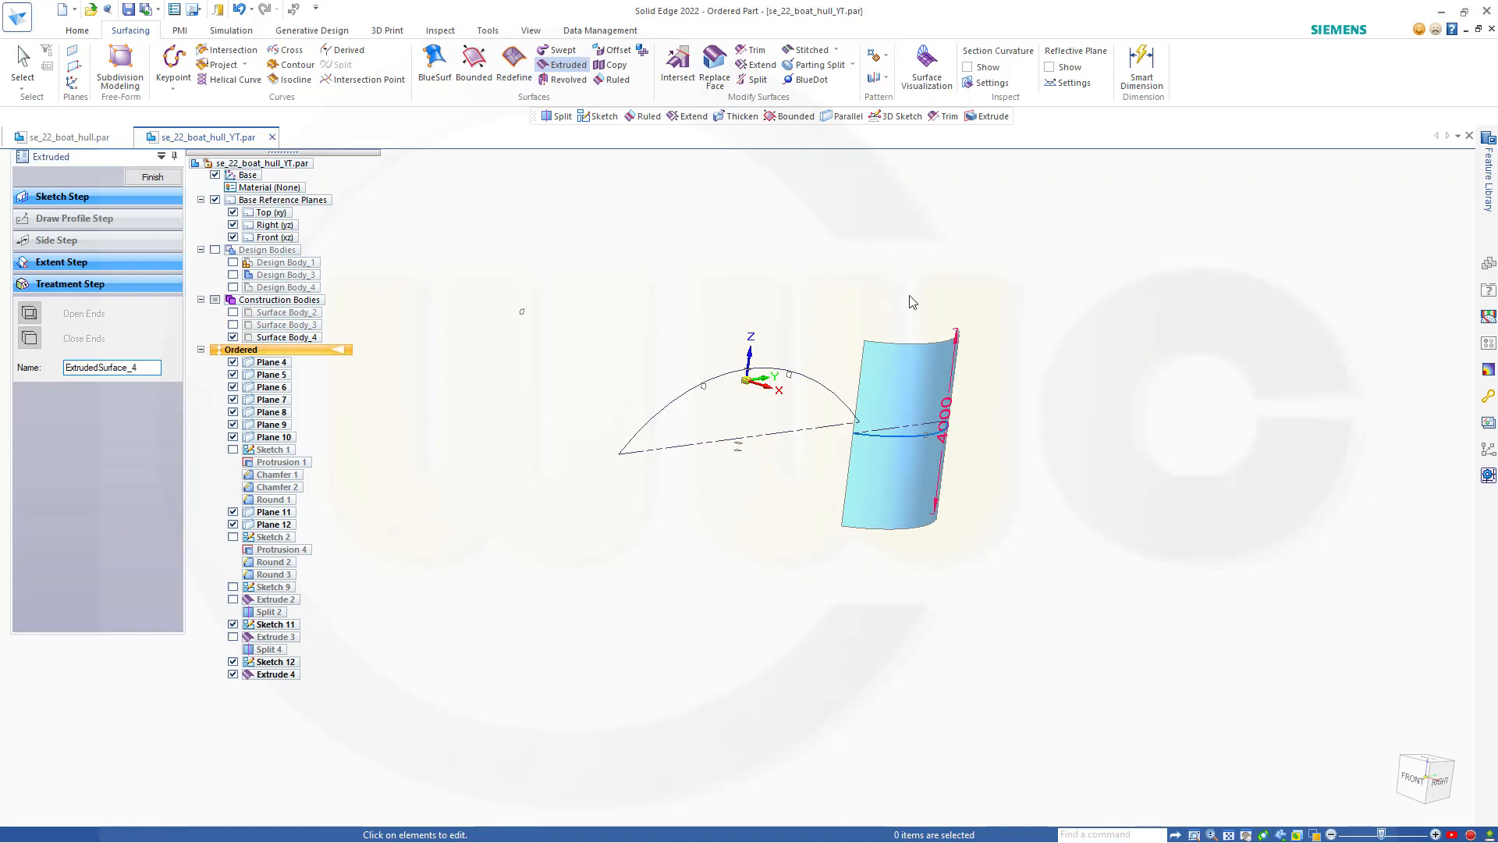
pyautogui.click(152, 178)
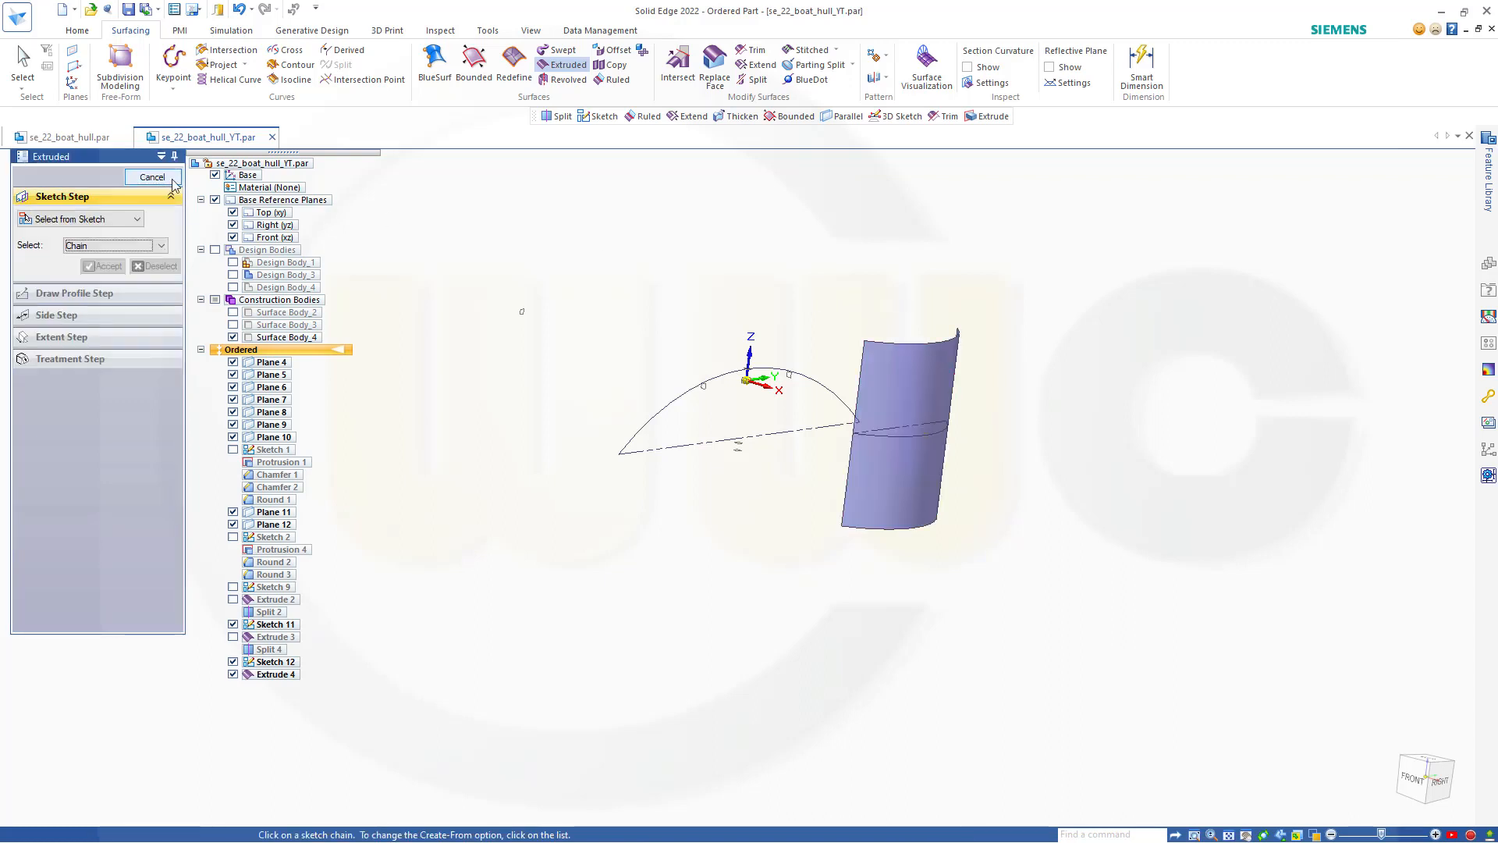
pyautogui.press('Escape')
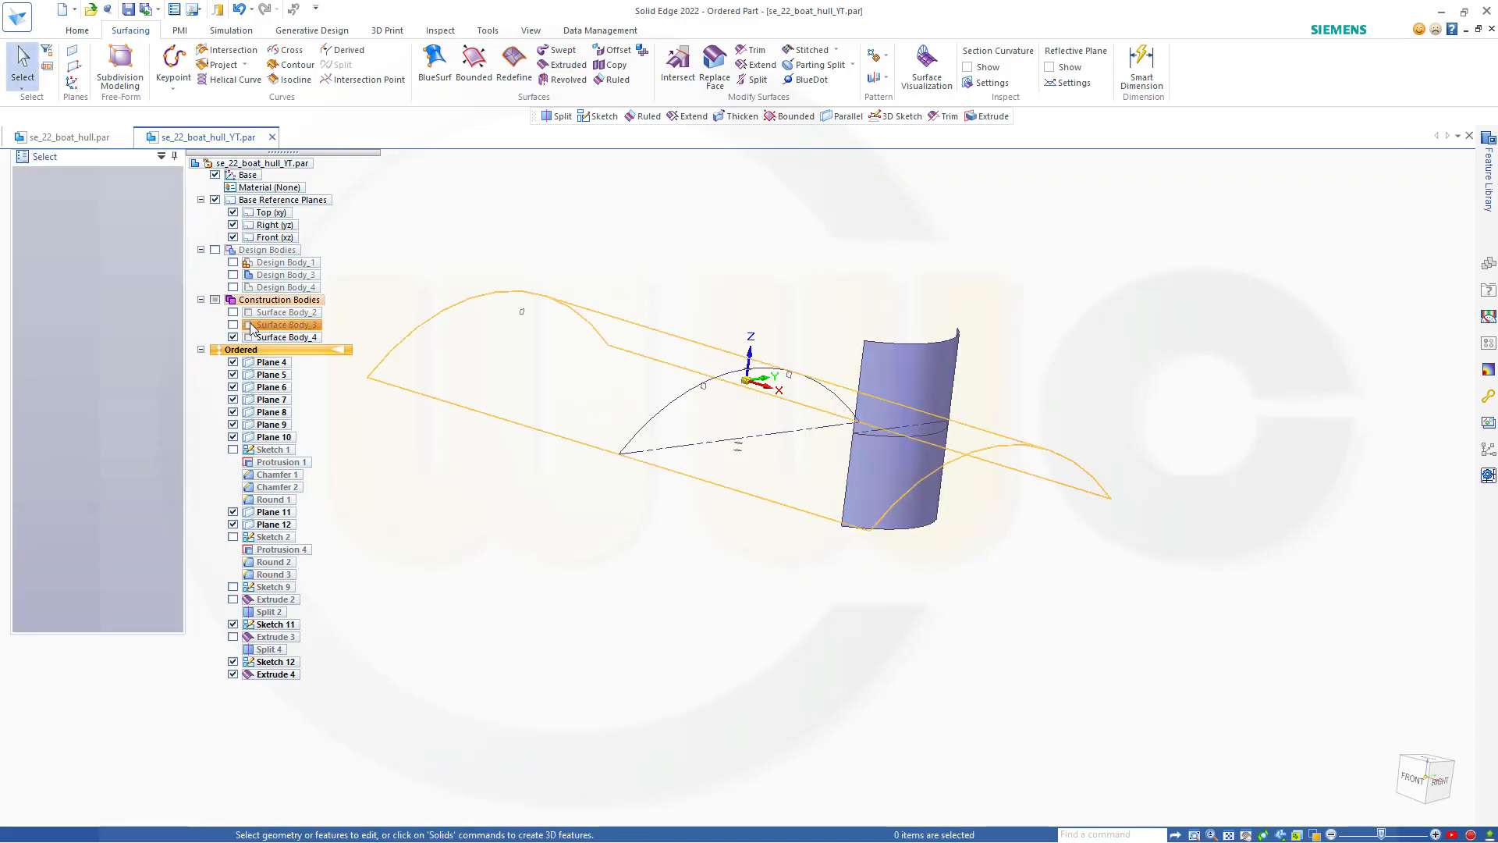
# Step: Redisplay Design Body_3 and split it with the extruded stern surface, hiding the cut-off stern piece
pyautogui.click(233, 275)
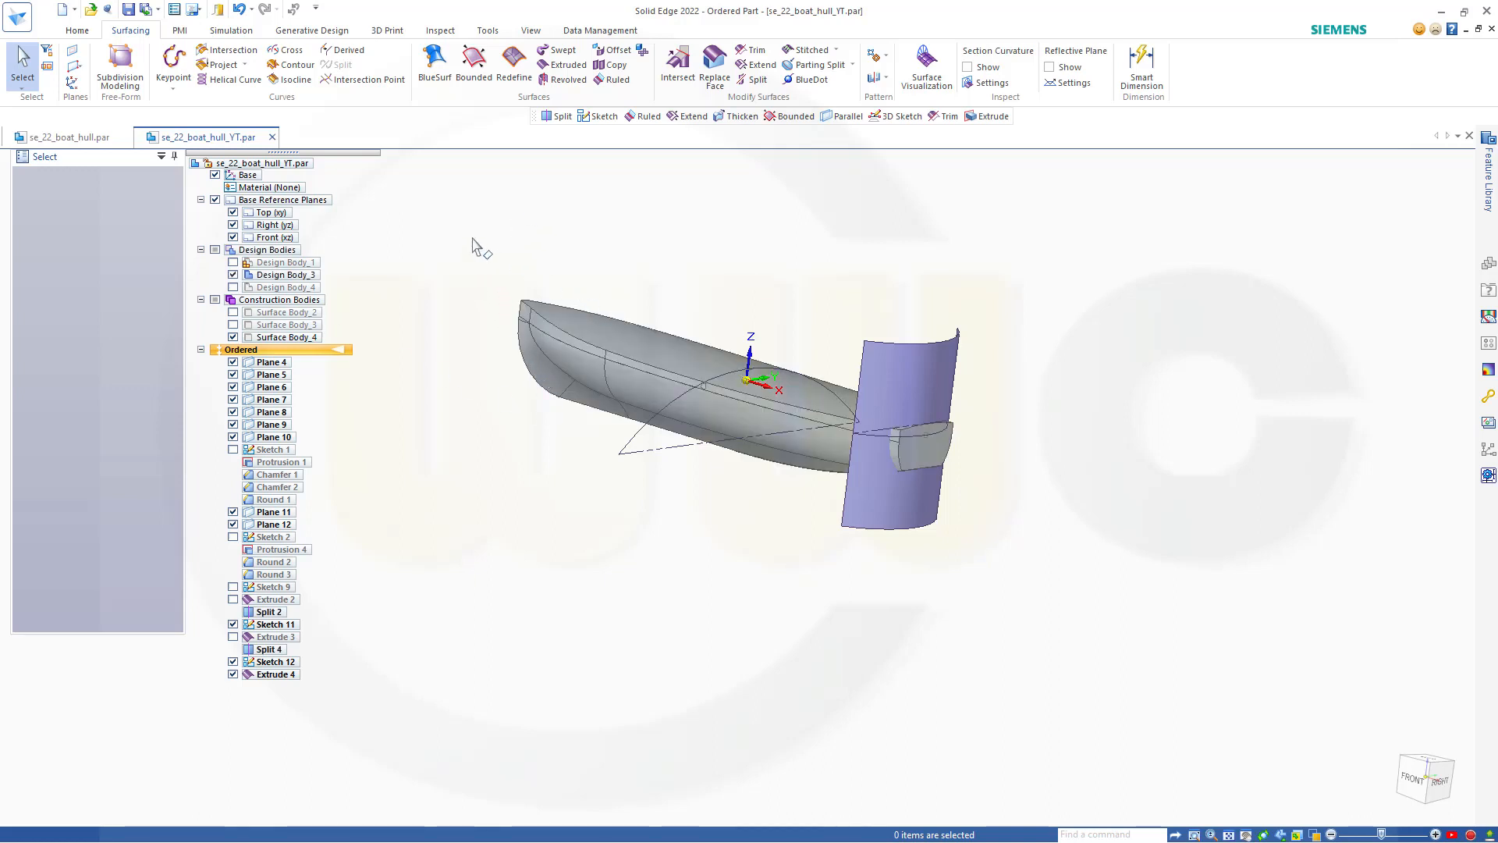
pyautogui.click(78, 30)
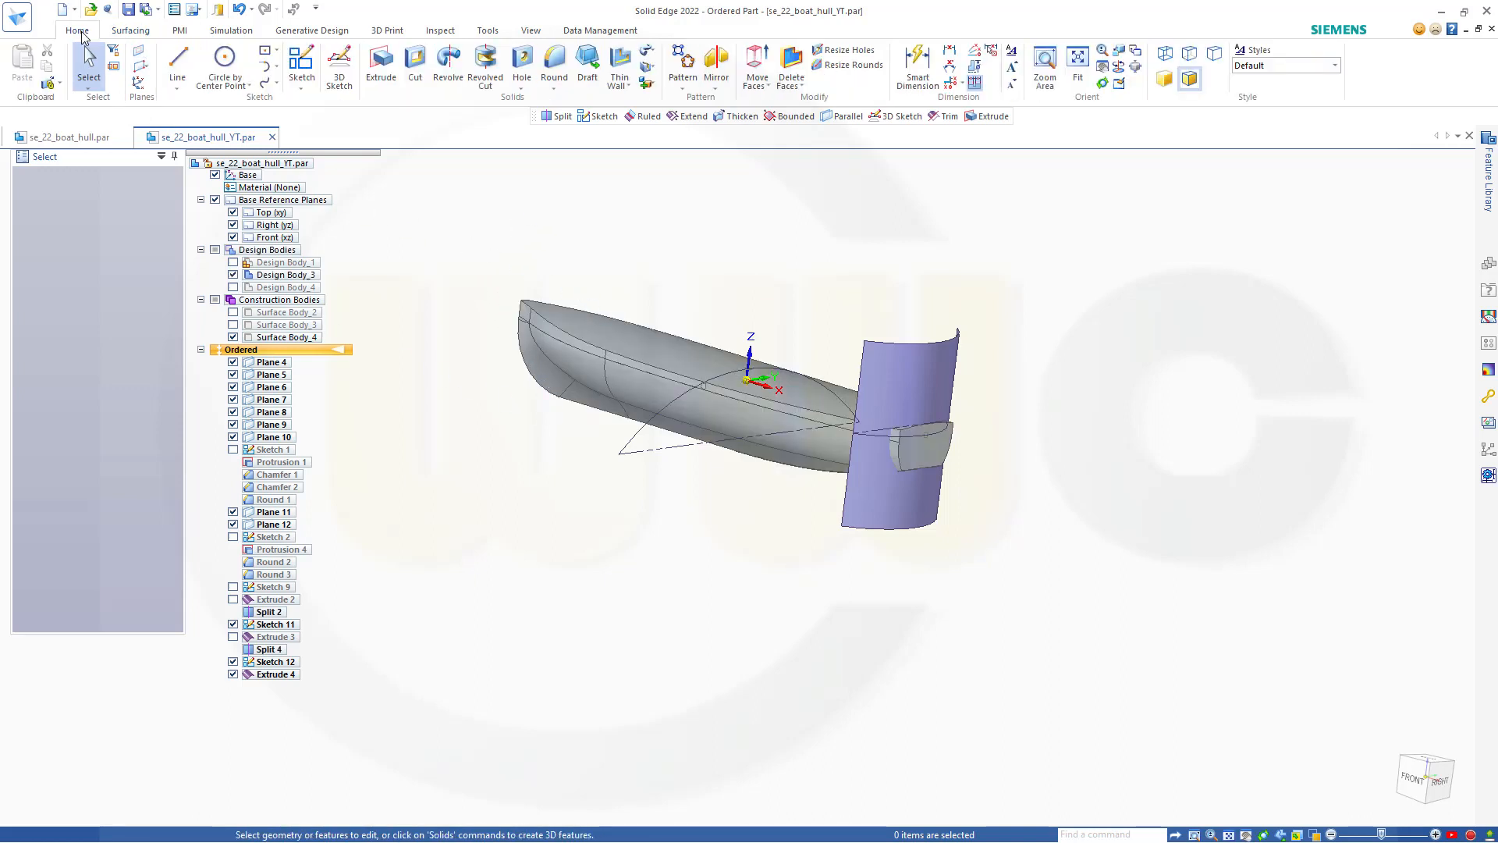
pyautogui.click(647, 82)
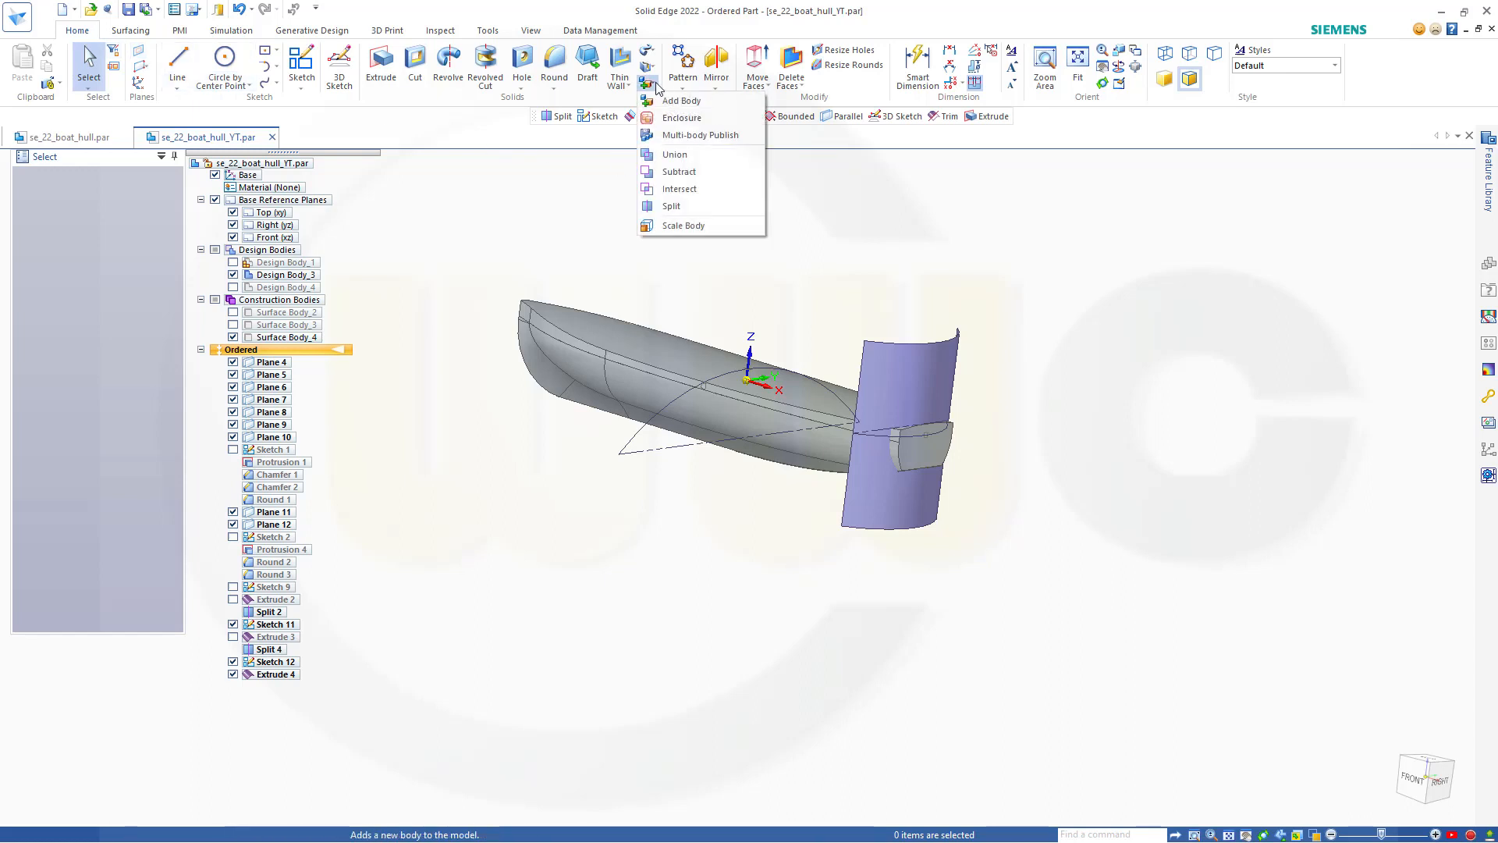
pyautogui.click(670, 206)
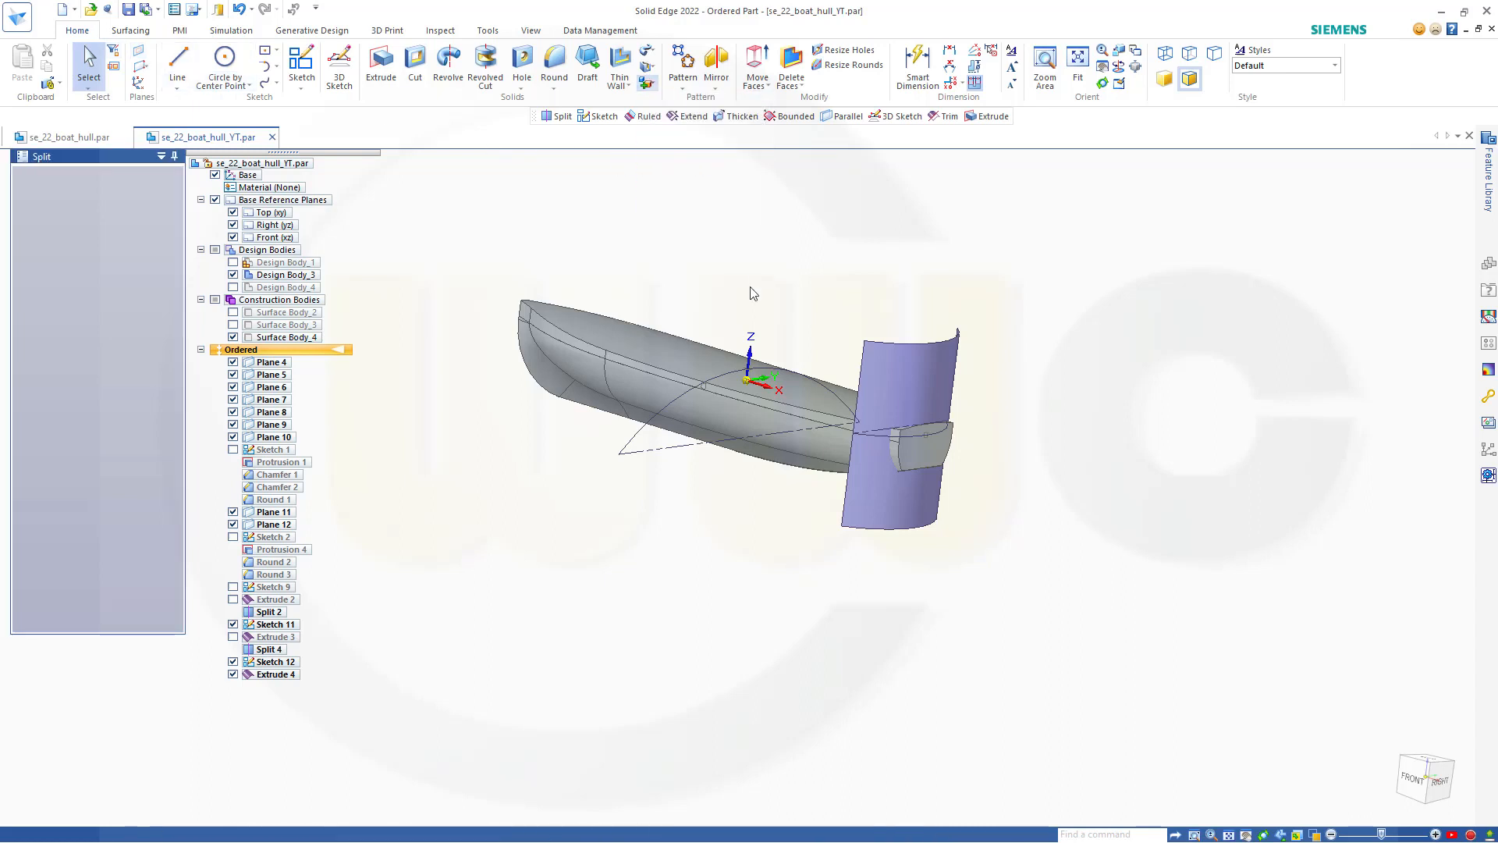
pyautogui.click(659, 348)
pyautogui.click(910, 383)
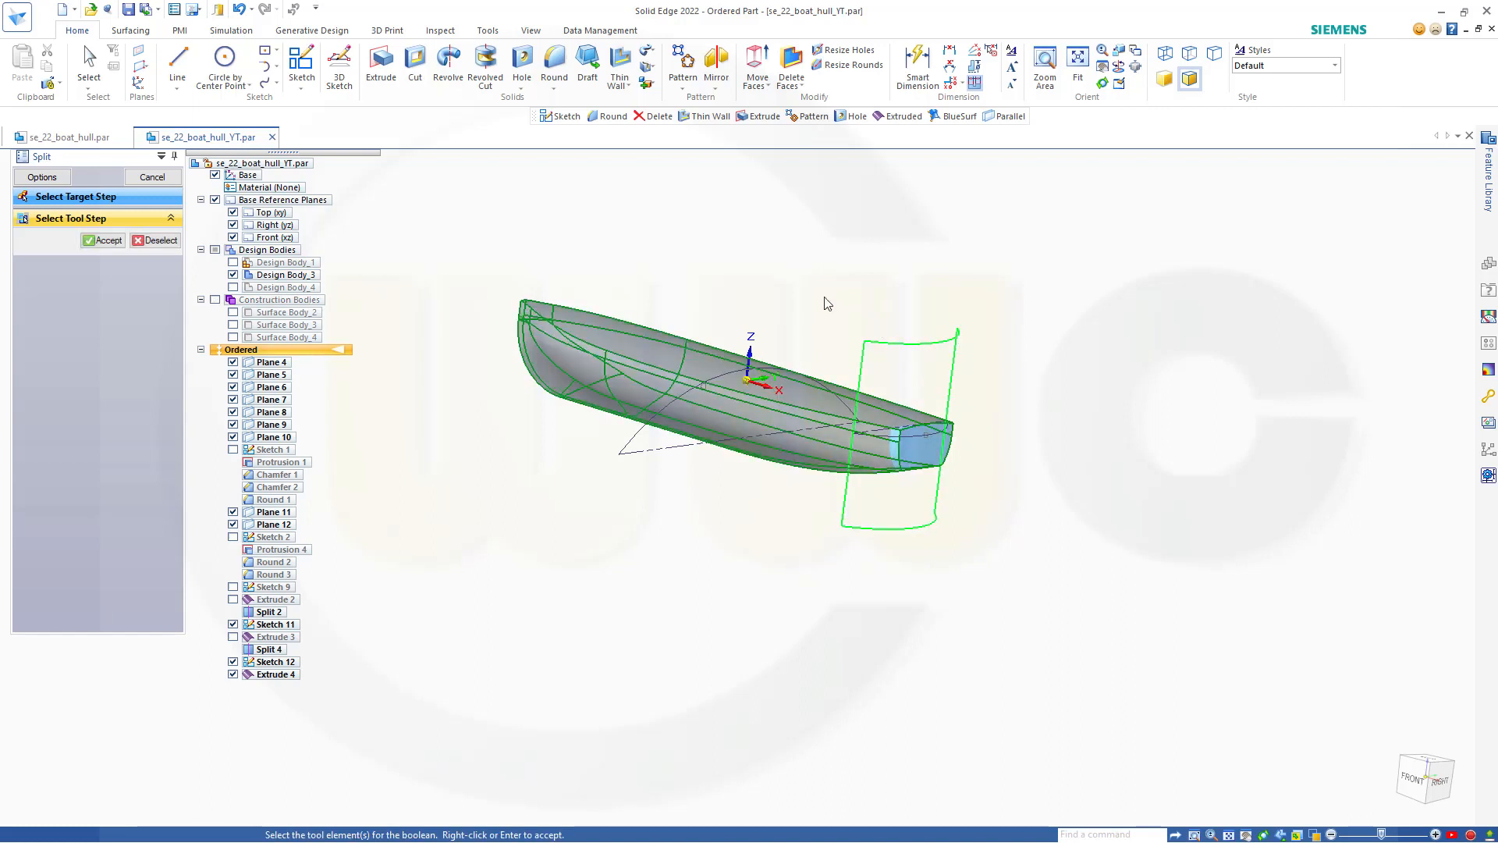
pyautogui.click(104, 239)
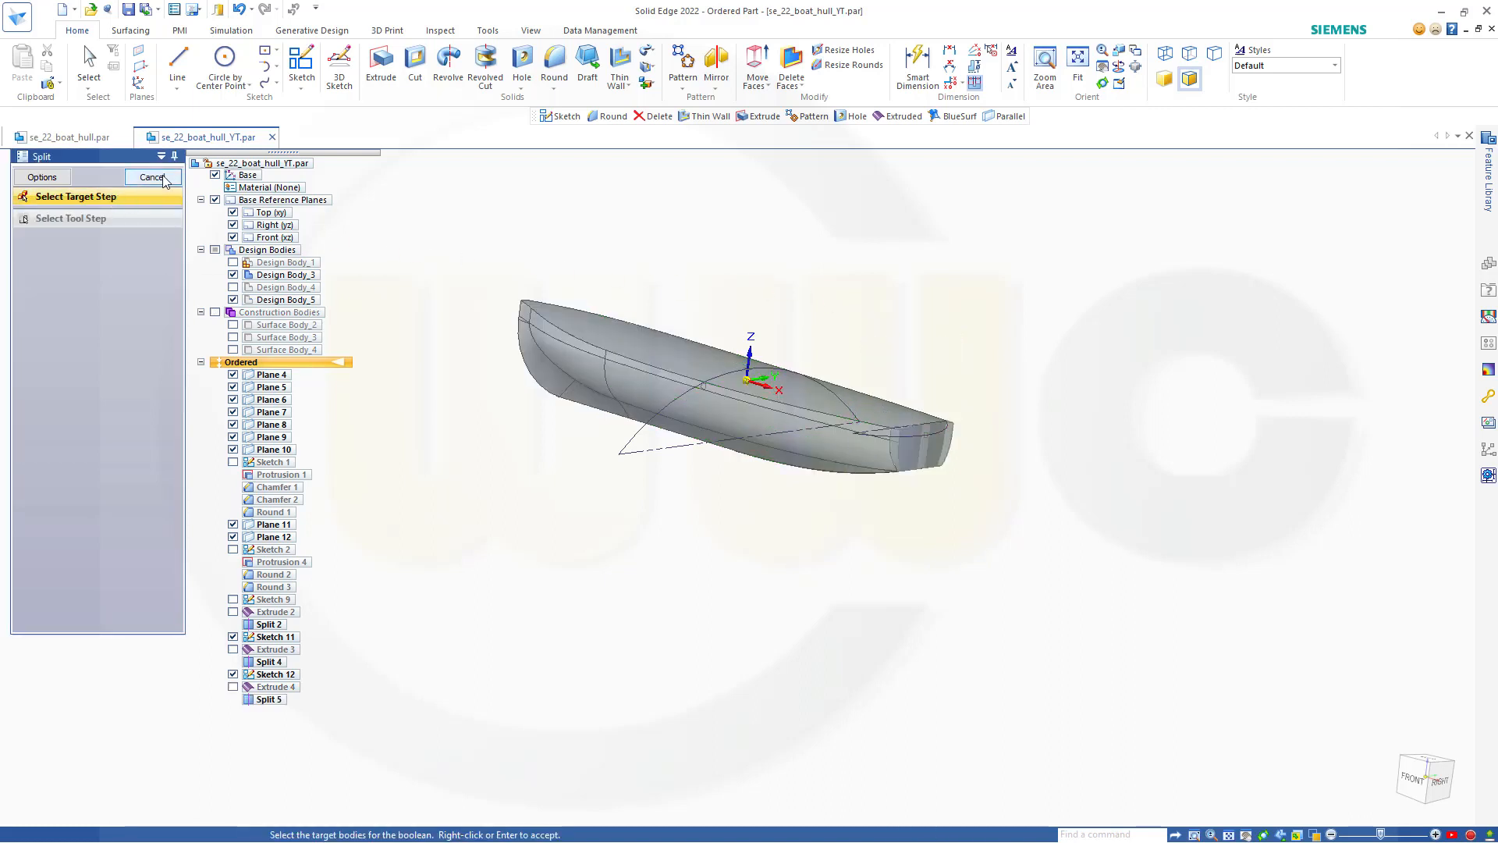
pyautogui.click(153, 177)
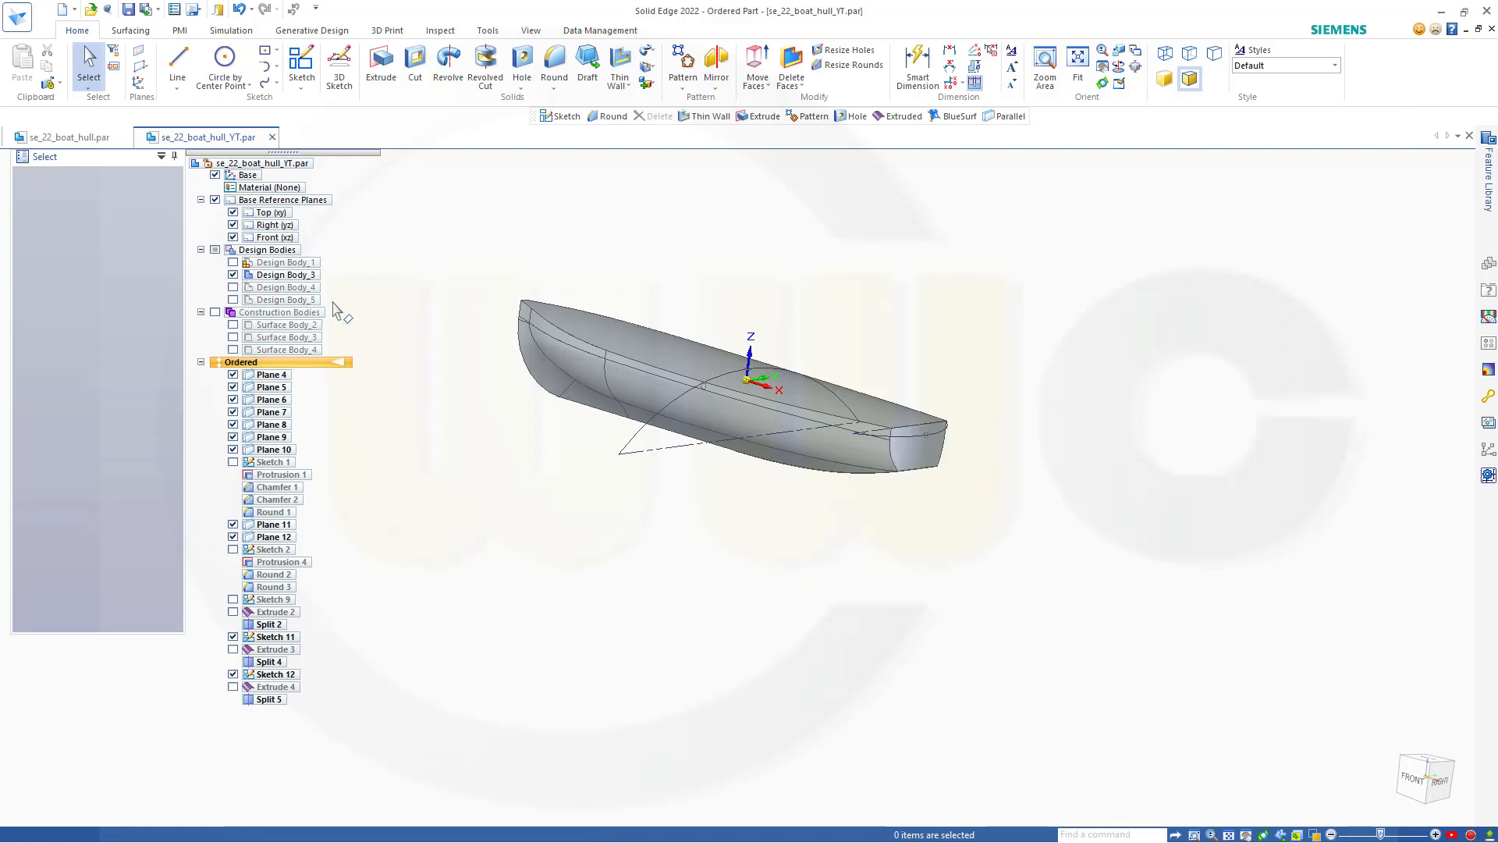
# Step: Hide Sketch 11, the arc sketch crossing the middle of the hull
pyautogui.keyDown('shift'); pyautogui.moveTo(728, 524); pyautogui.dragTo(725, 559, button='middle'); pyautogui.keyUp('shift')
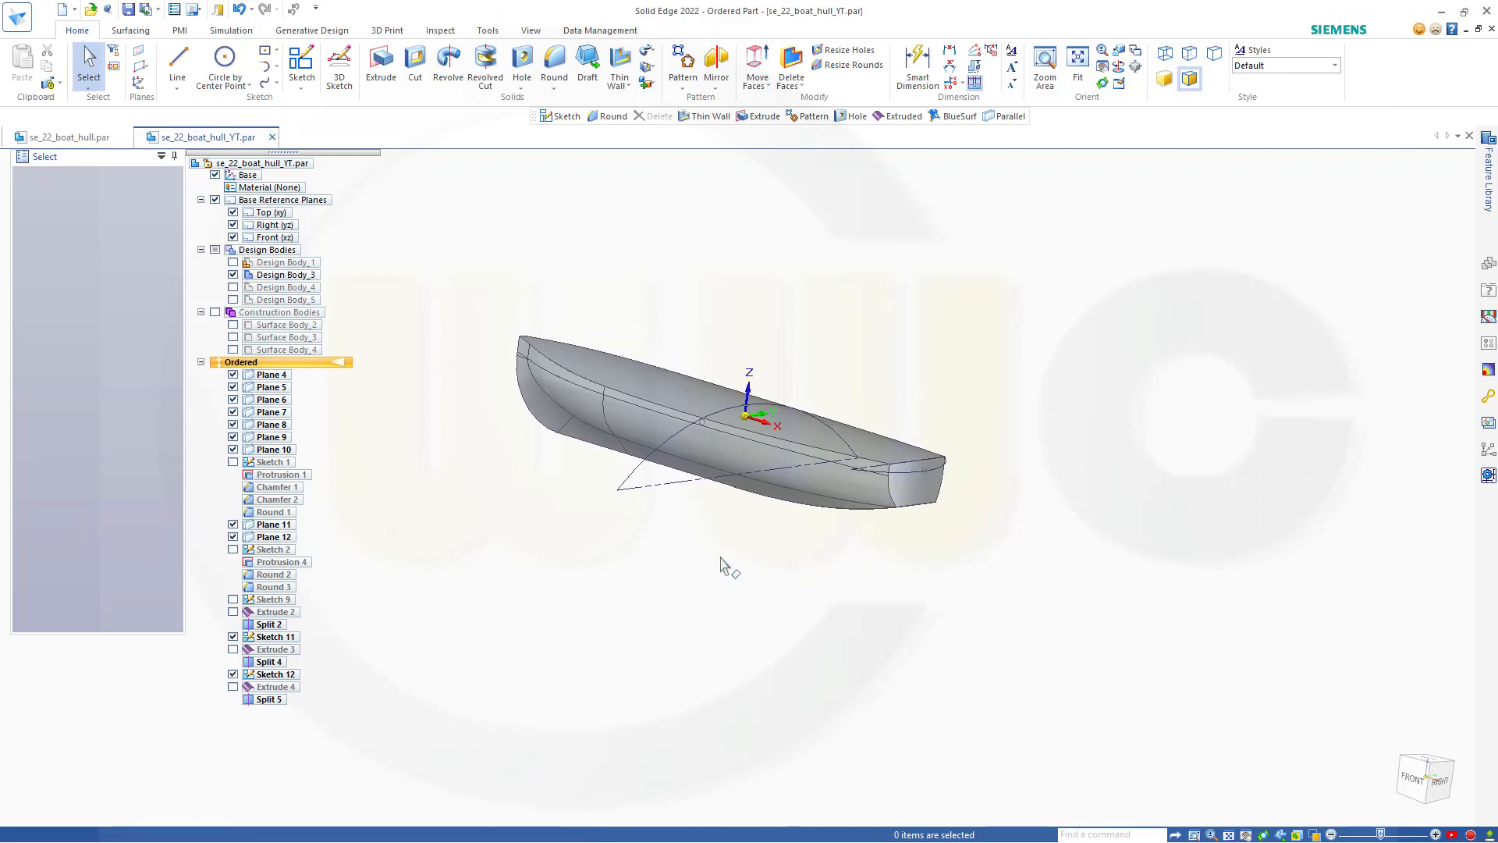
pyautogui.click(233, 637)
pyautogui.click(233, 674)
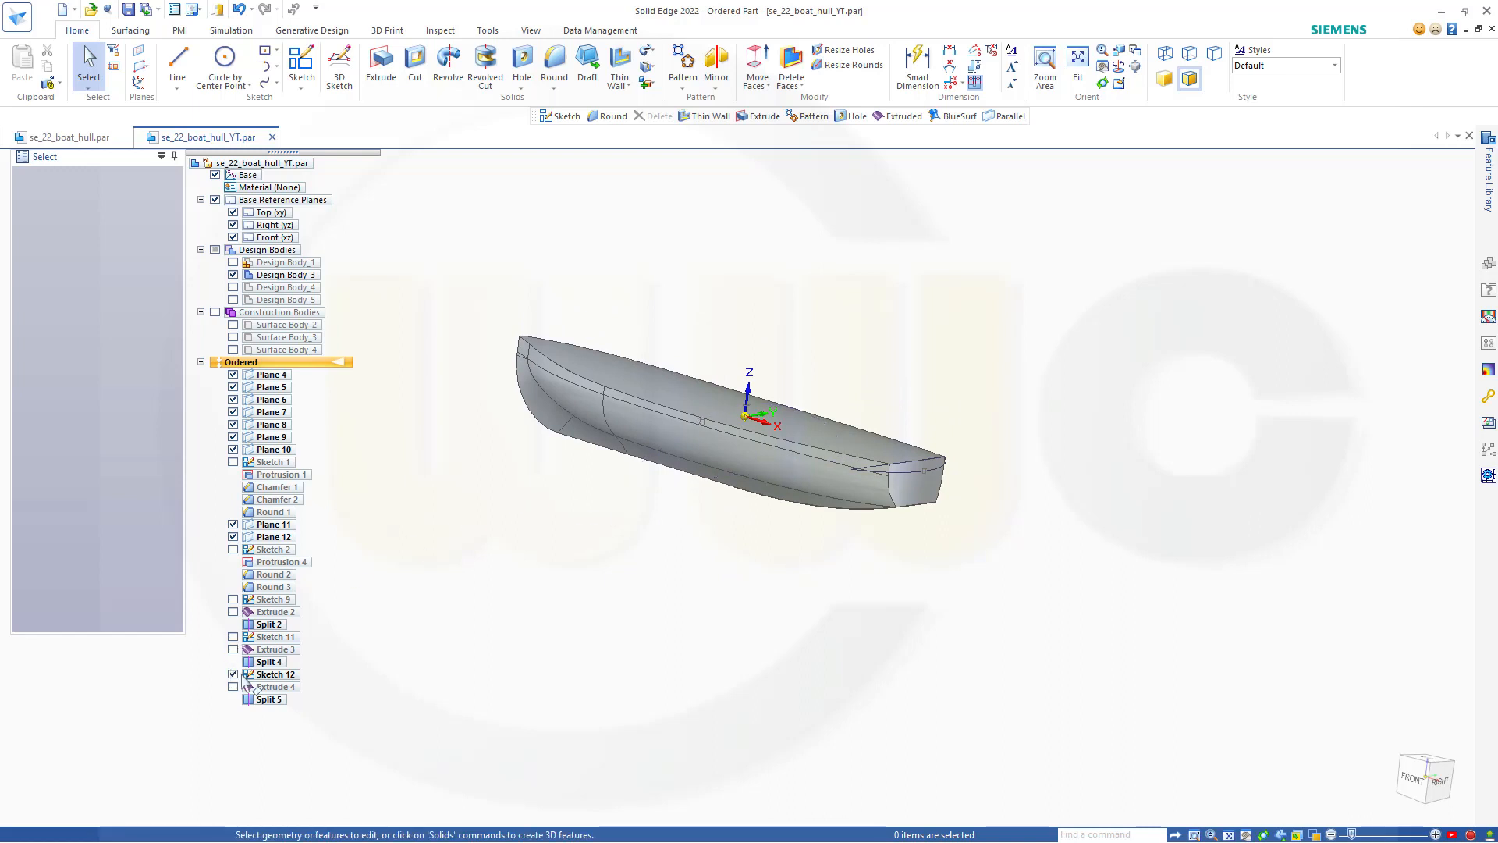
# Step: Round the edge chain along the hull's keel with a 40 mm radius
pyautogui.moveTo(558, 653); pyautogui.dragTo(642, 368, button='middle')
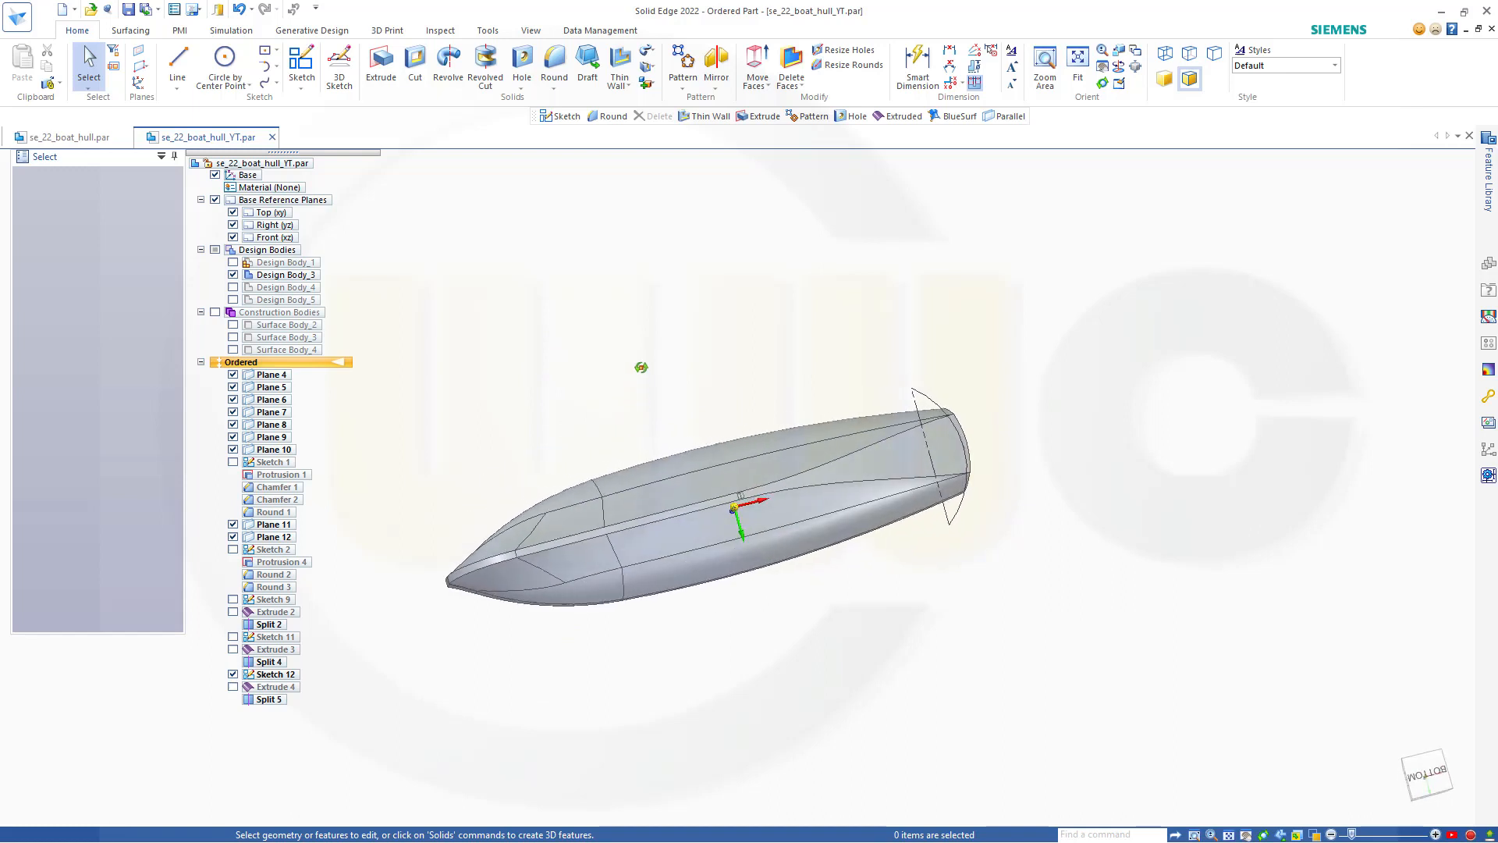
pyautogui.click(554, 69)
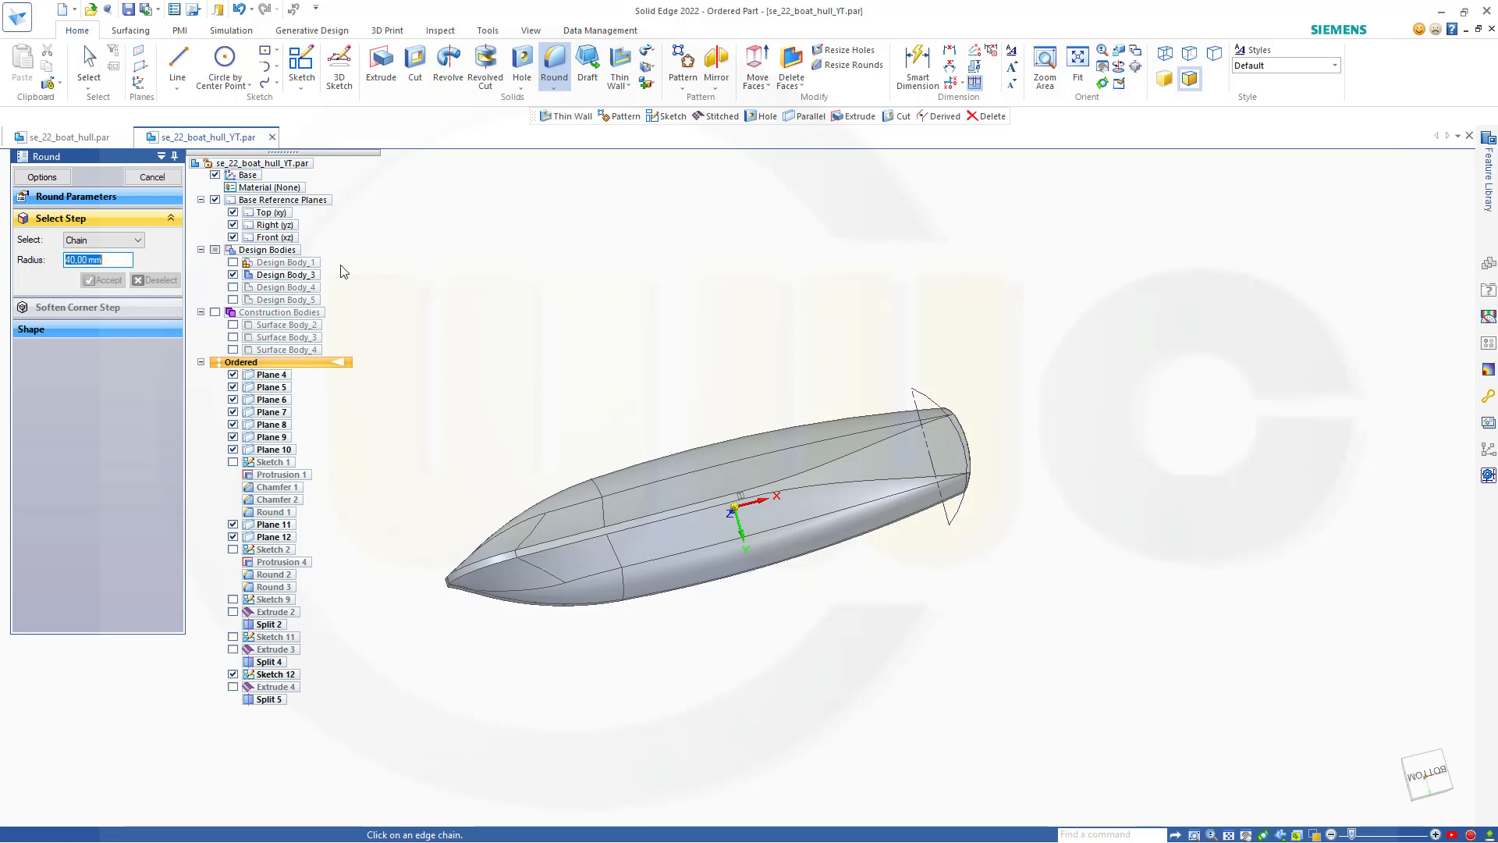
pyautogui.click(505, 563)
pyautogui.click(109, 279)
pyautogui.click(152, 178)
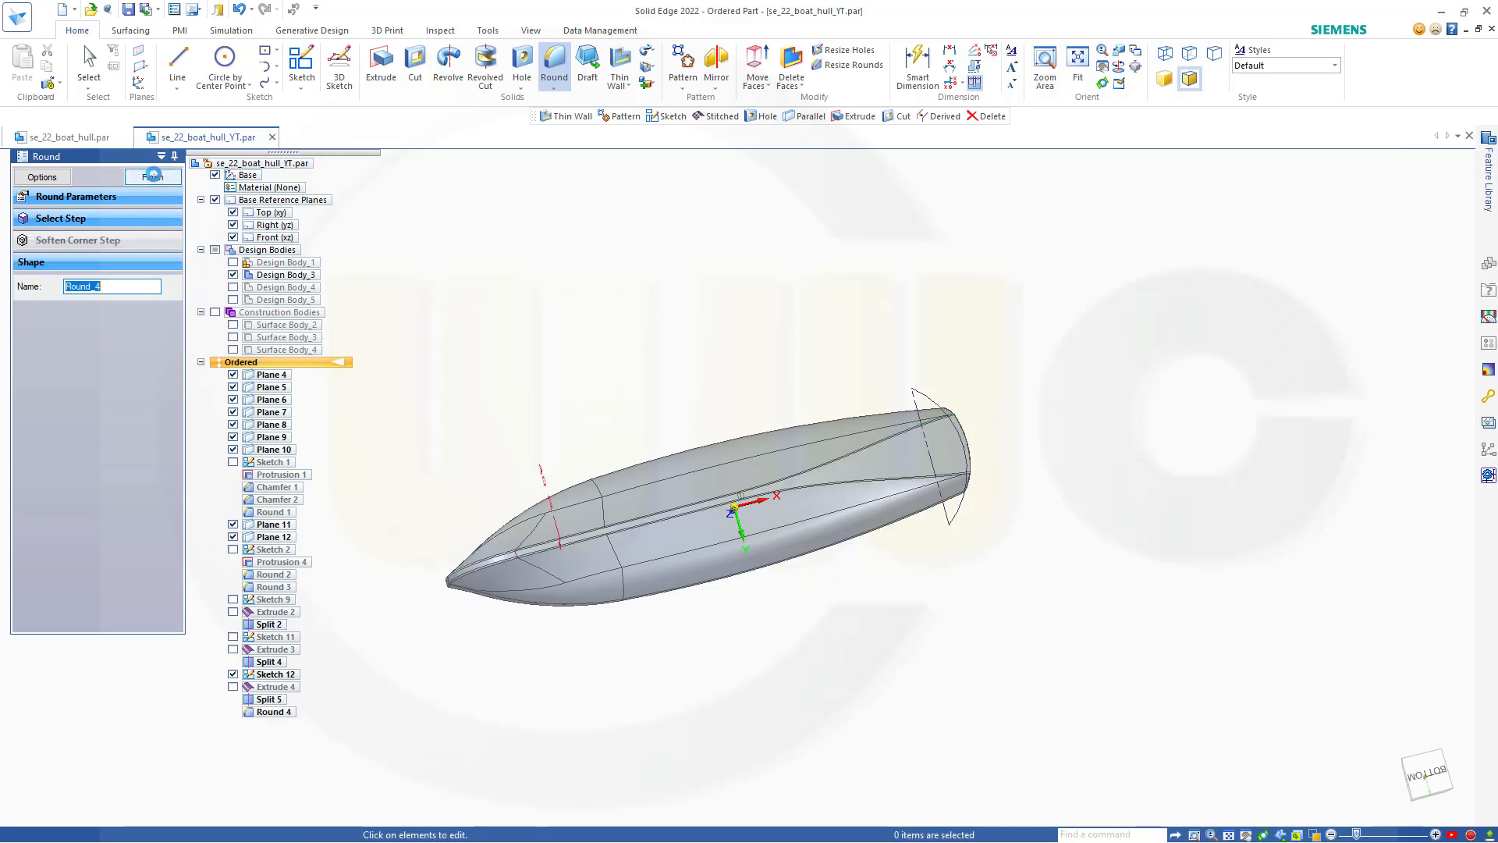
pyautogui.click(154, 178)
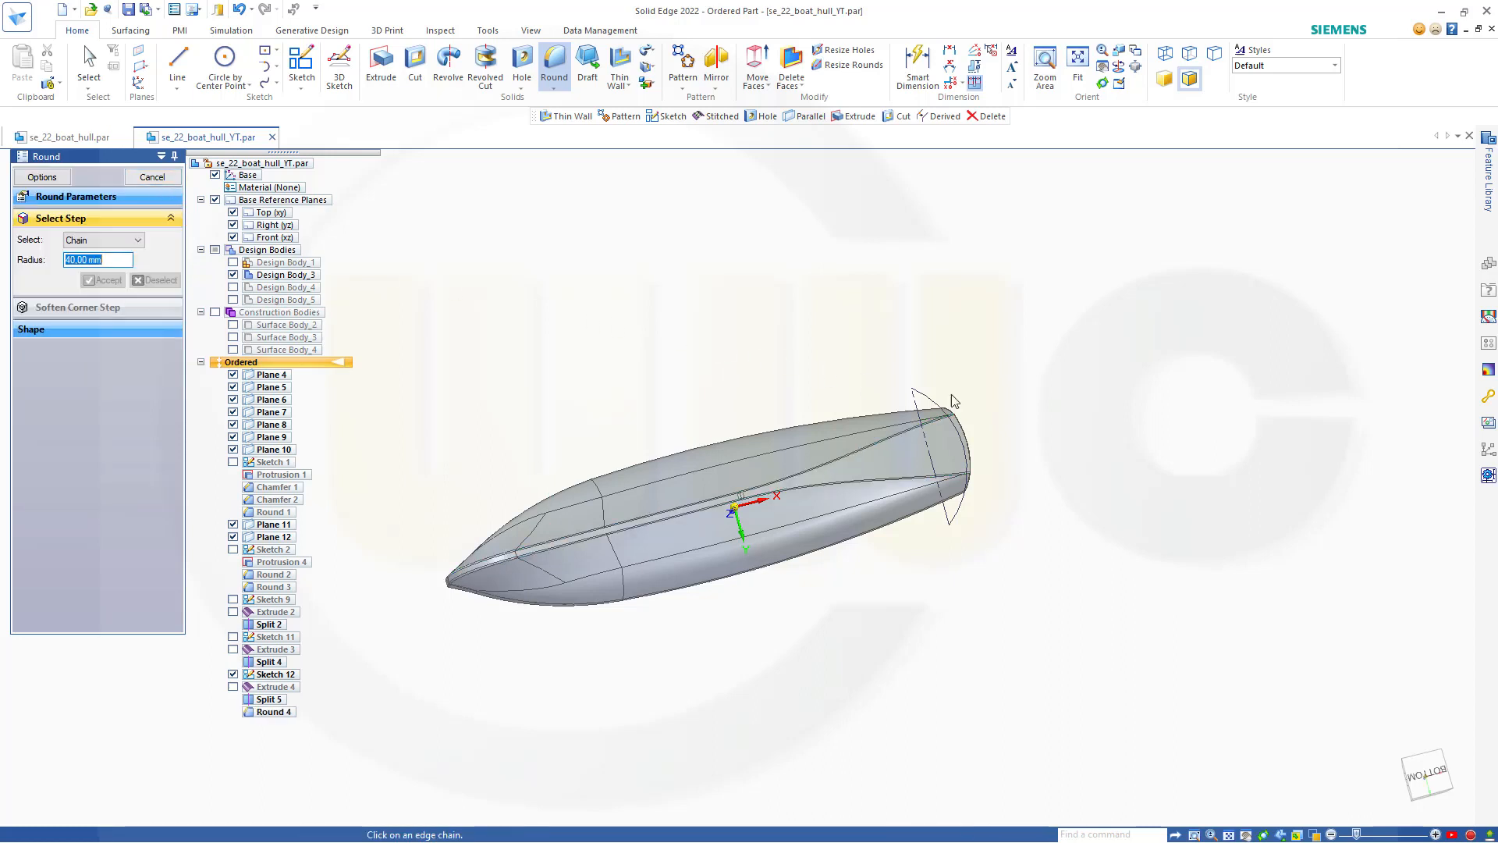
# Step: Round the edge chain around the hull's curved transom face with a 40 mm radius
pyautogui.moveTo(952, 451); pyautogui.dragTo(787, 511, button='middle')
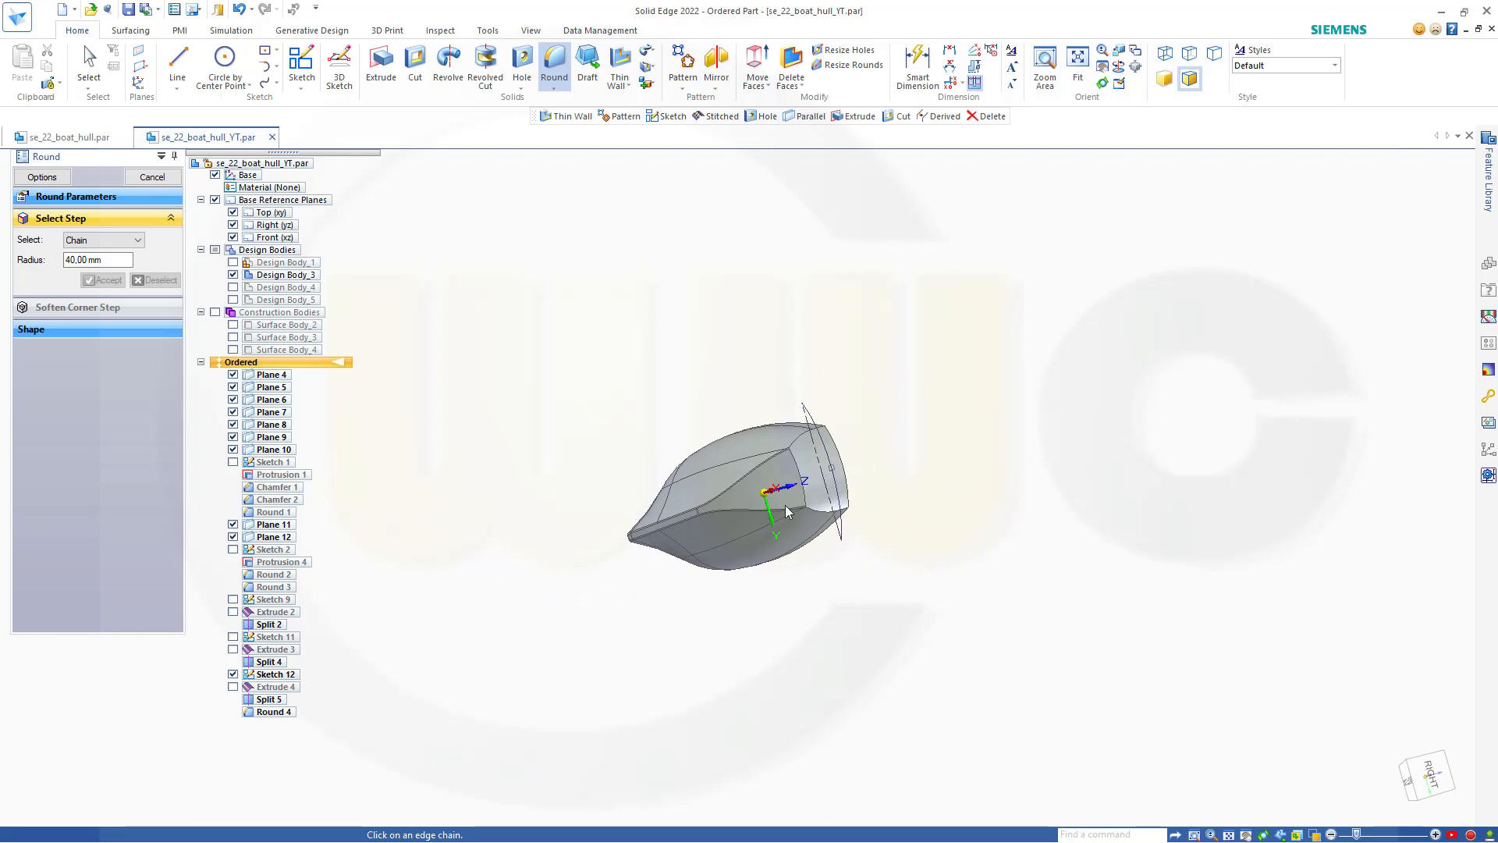
pyautogui.scroll(5, 787, 511)
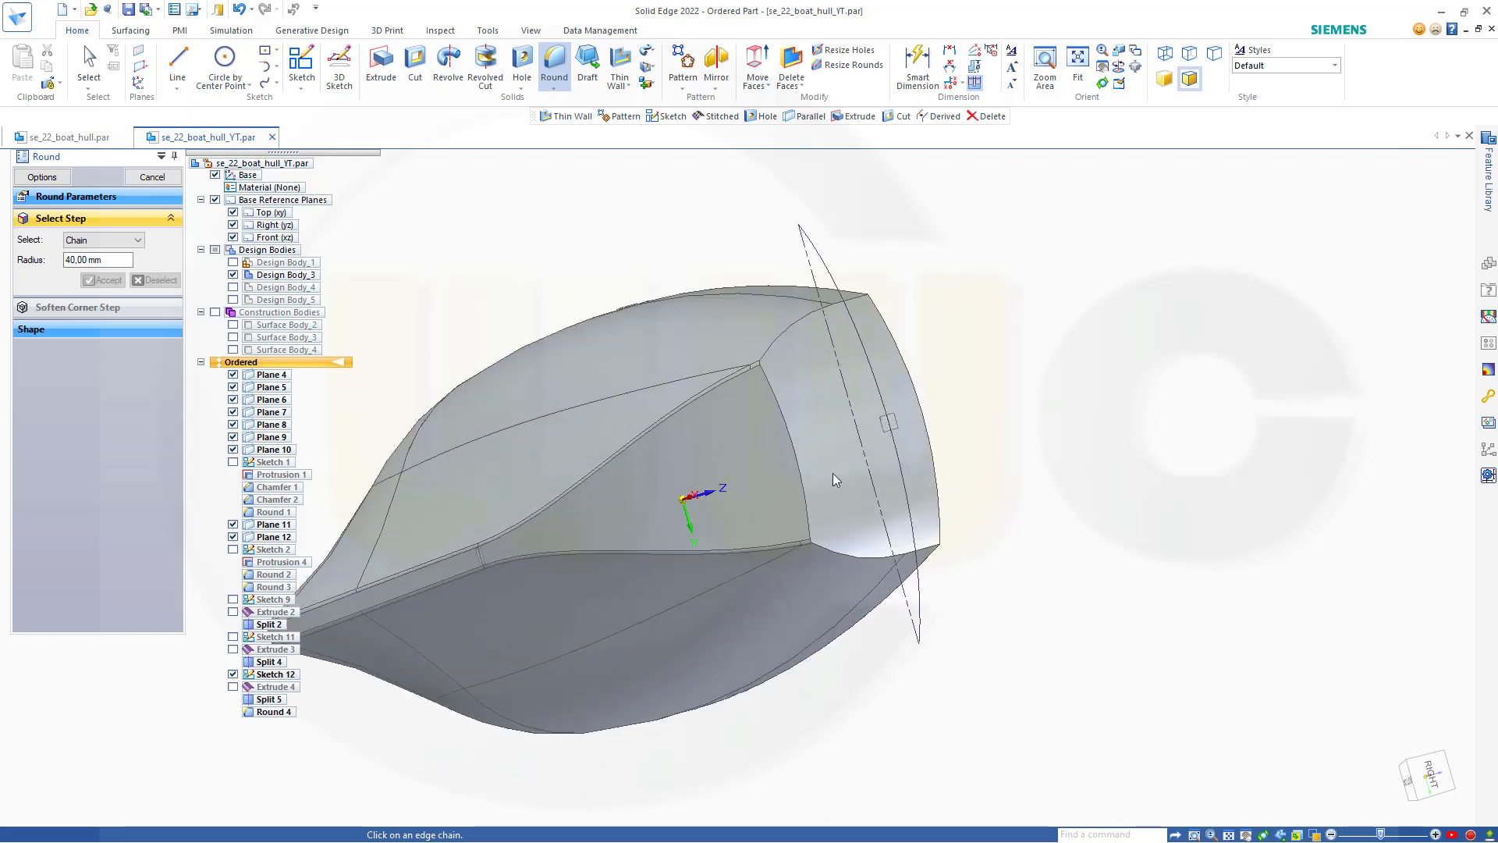
pyautogui.click(789, 428)
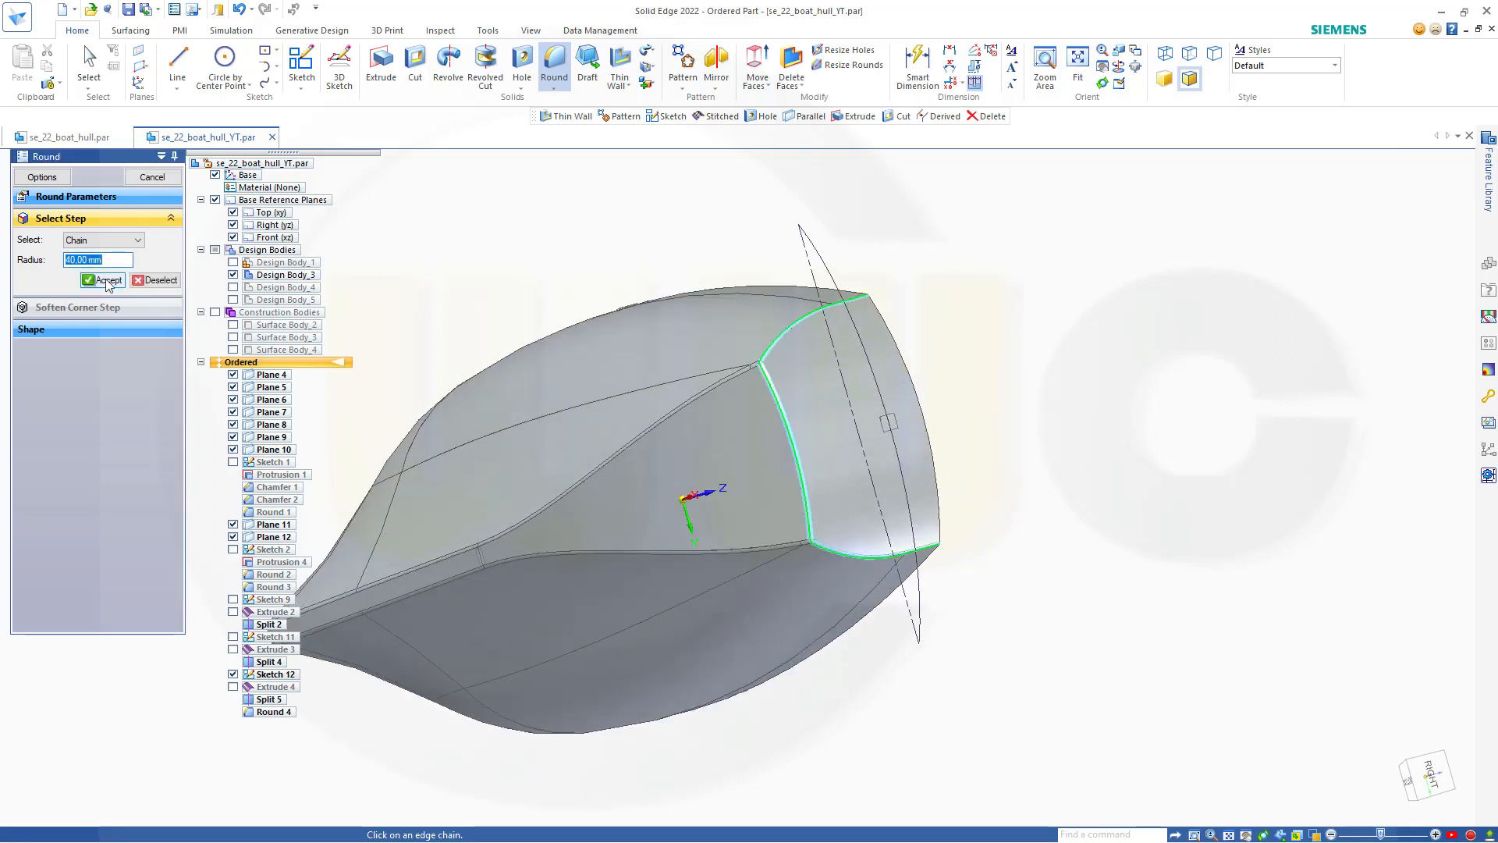
pyautogui.click(107, 281)
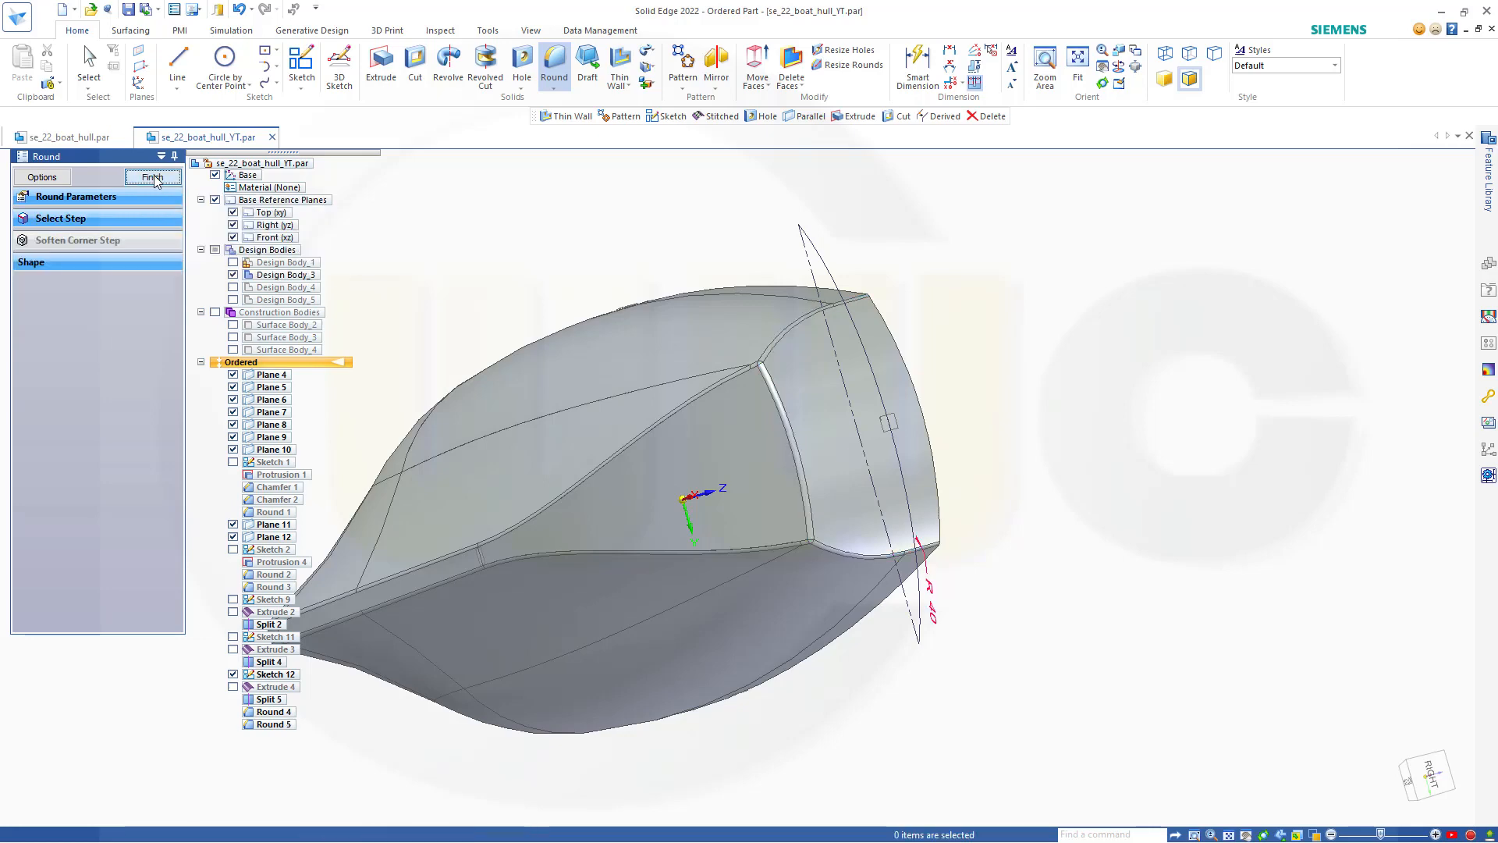
pyautogui.click(153, 178)
pyautogui.moveTo(591, 451); pyautogui.dragTo(523, 493, button='middle')
pyautogui.press('Escape')
# Step: Hide Sketch 12, the stern arc sketch
pyautogui.scroll(-5, 835, 525)
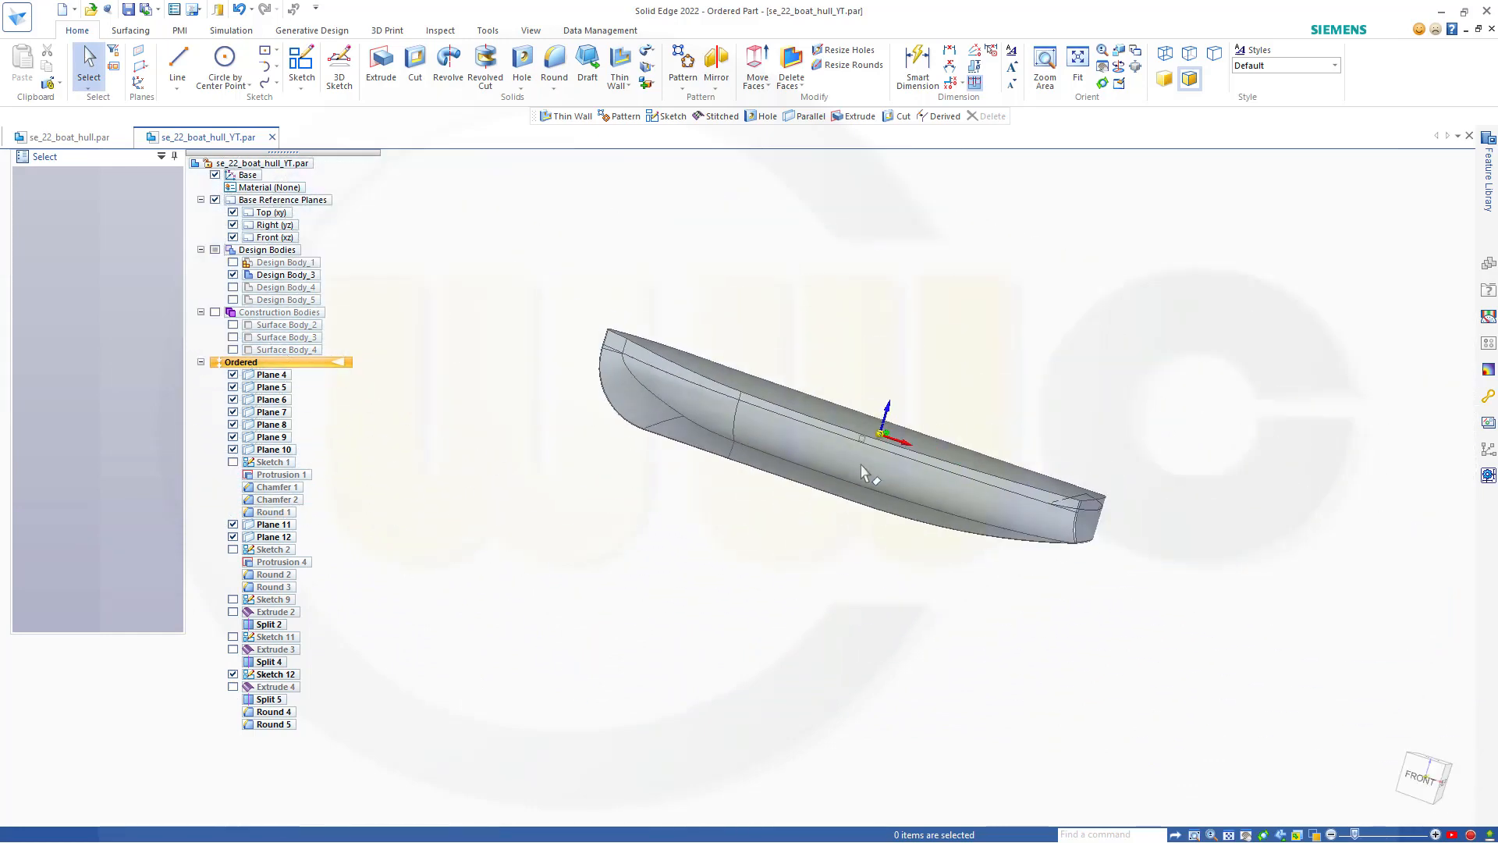
pyautogui.moveTo(863, 473); pyautogui.dragTo(857, 404, button='middle')
pyautogui.scroll(-1, 923, 328)
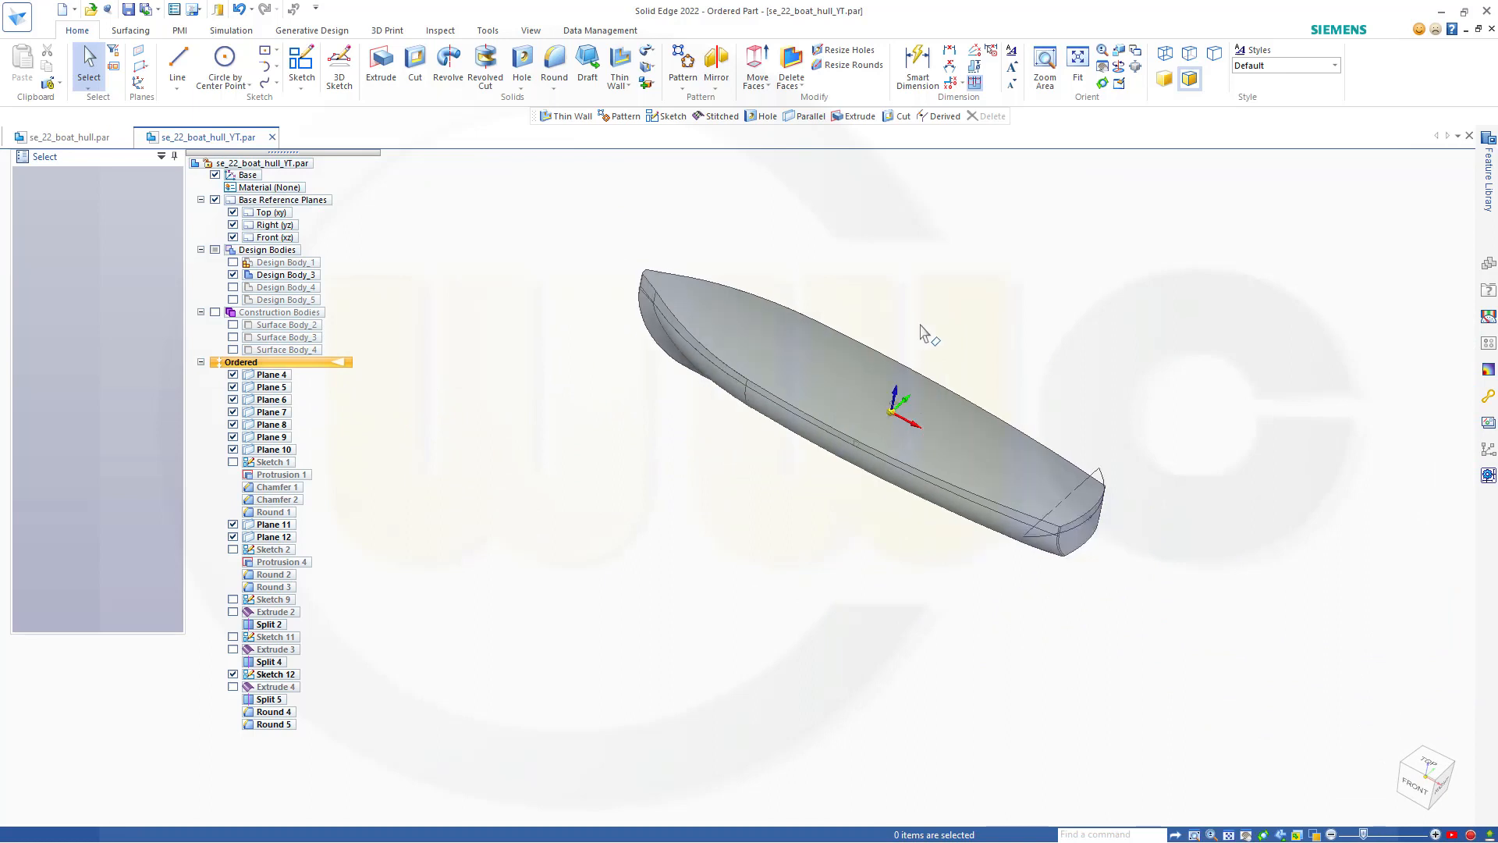
pyautogui.click(233, 674)
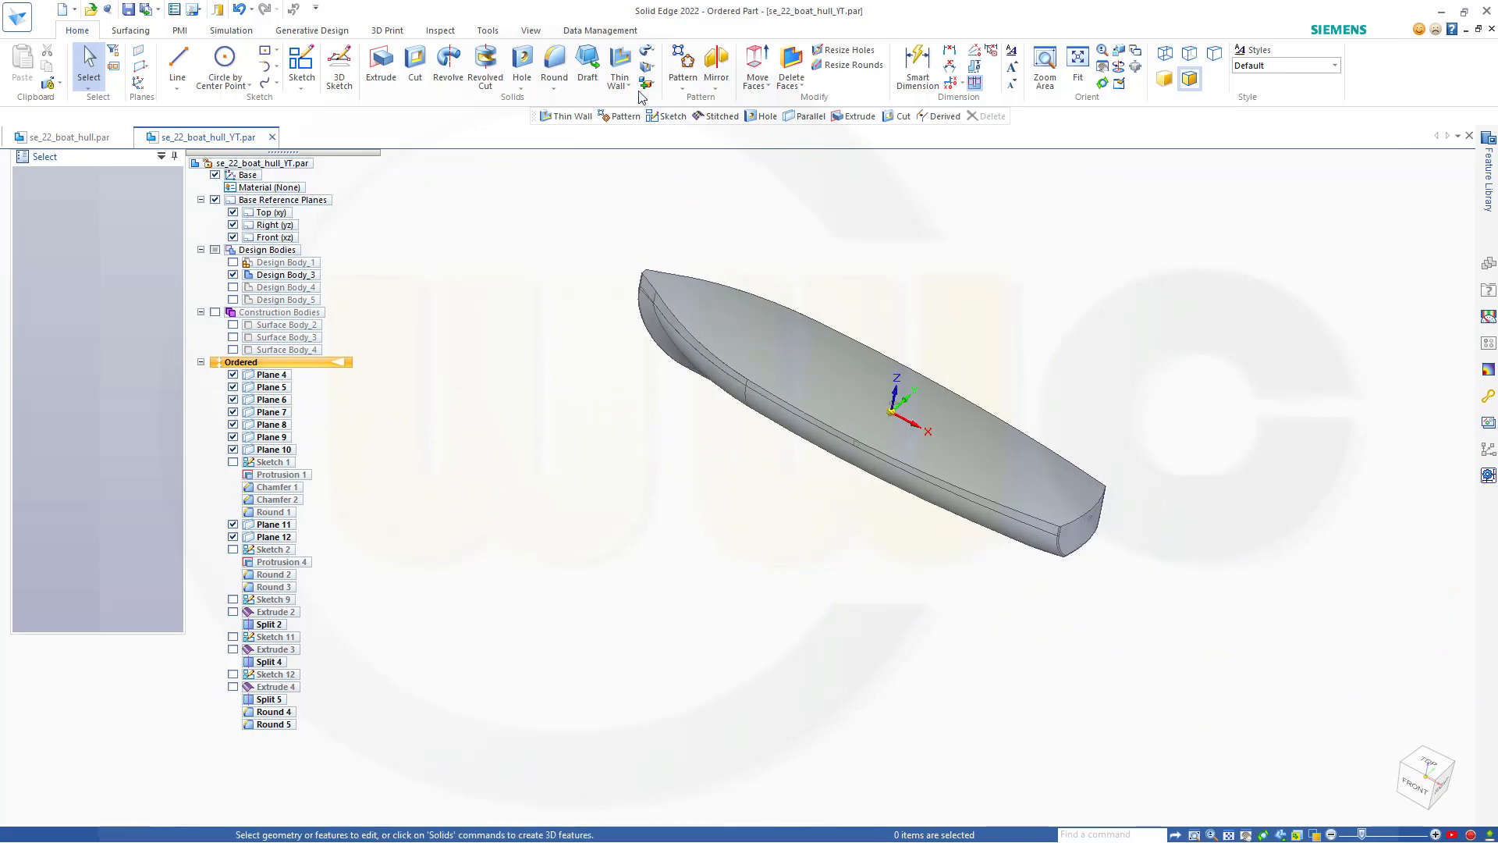
# Step: Hollow the hull with a 100 mm thin wall offset inside, leaving the upper deck face open
pyautogui.click(619, 66)
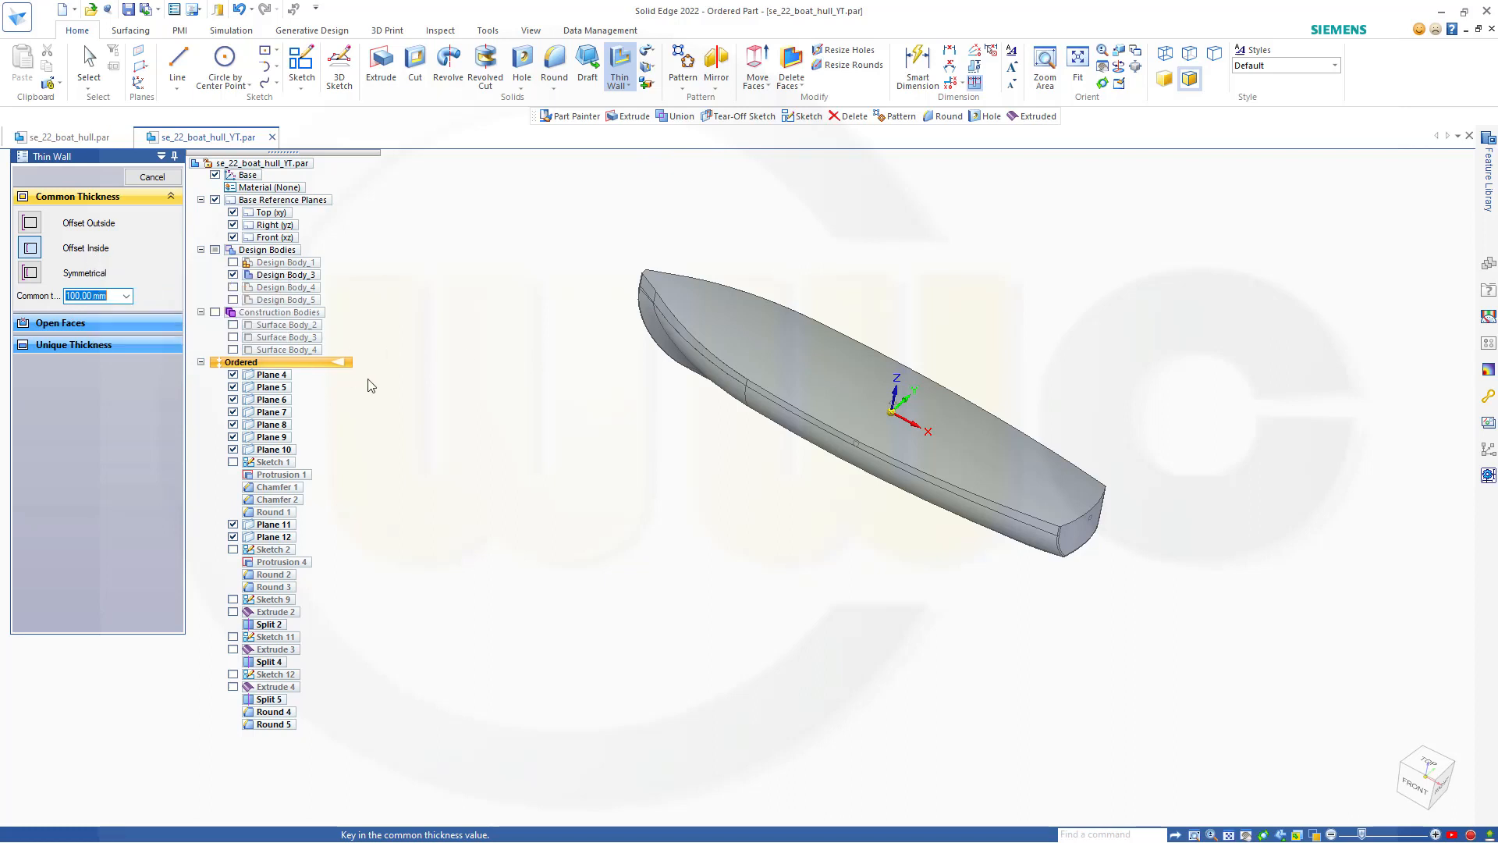
pyautogui.press('Return')
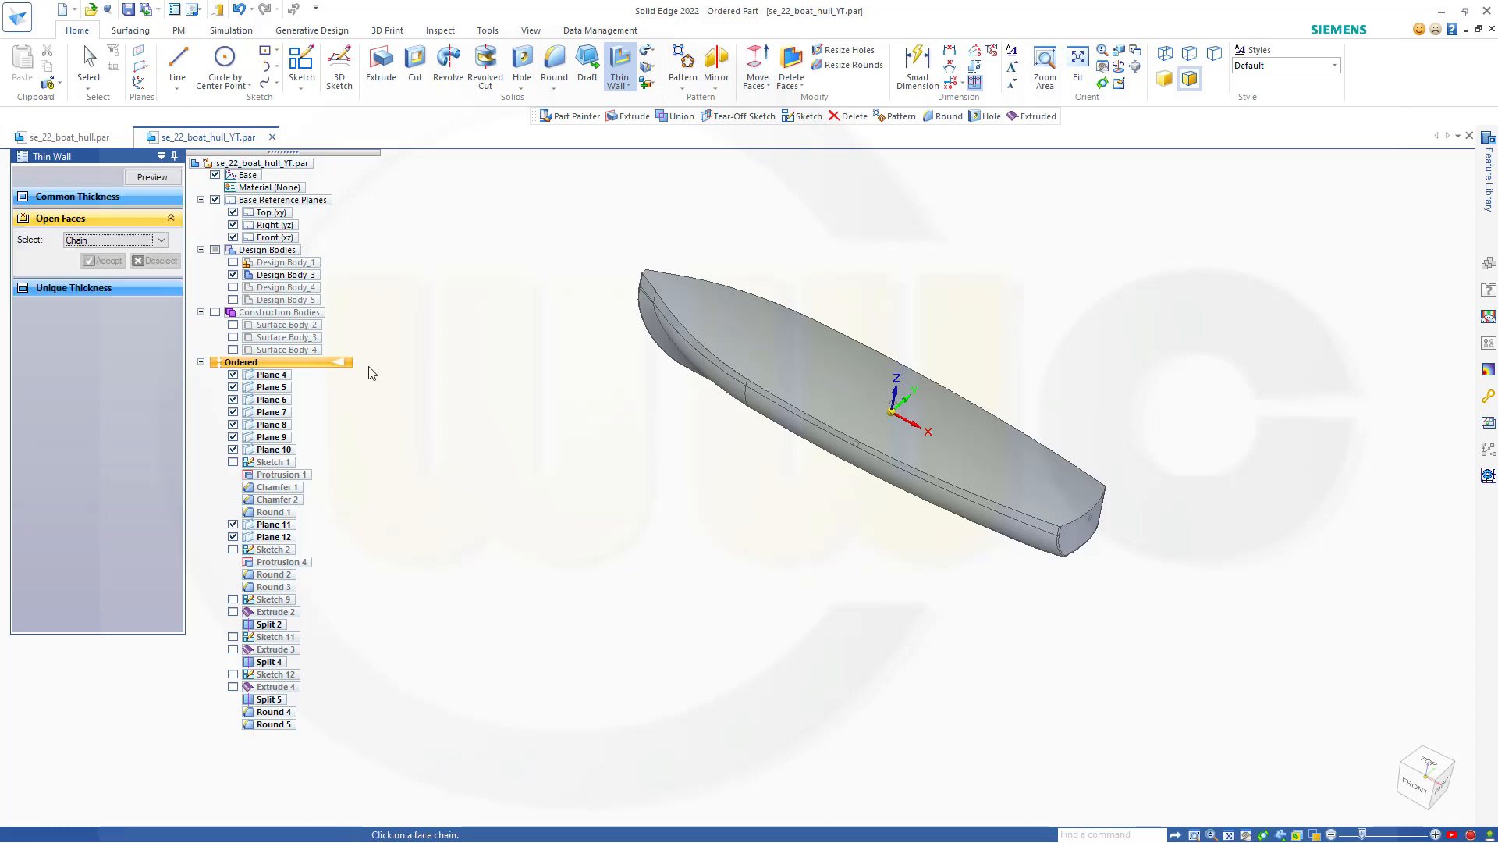
pyautogui.click(813, 354)
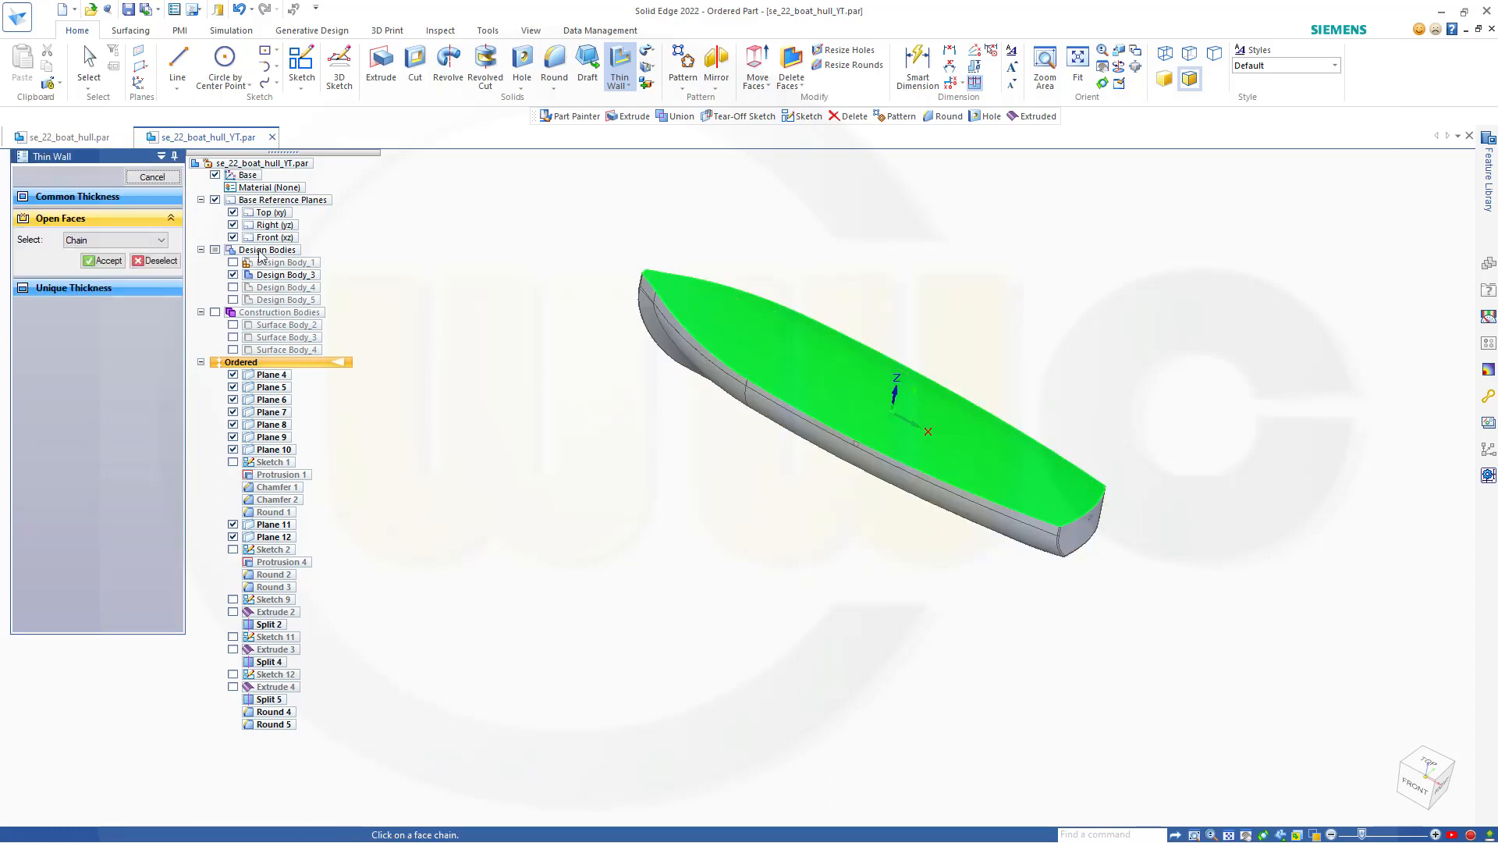
pyautogui.click(96, 262)
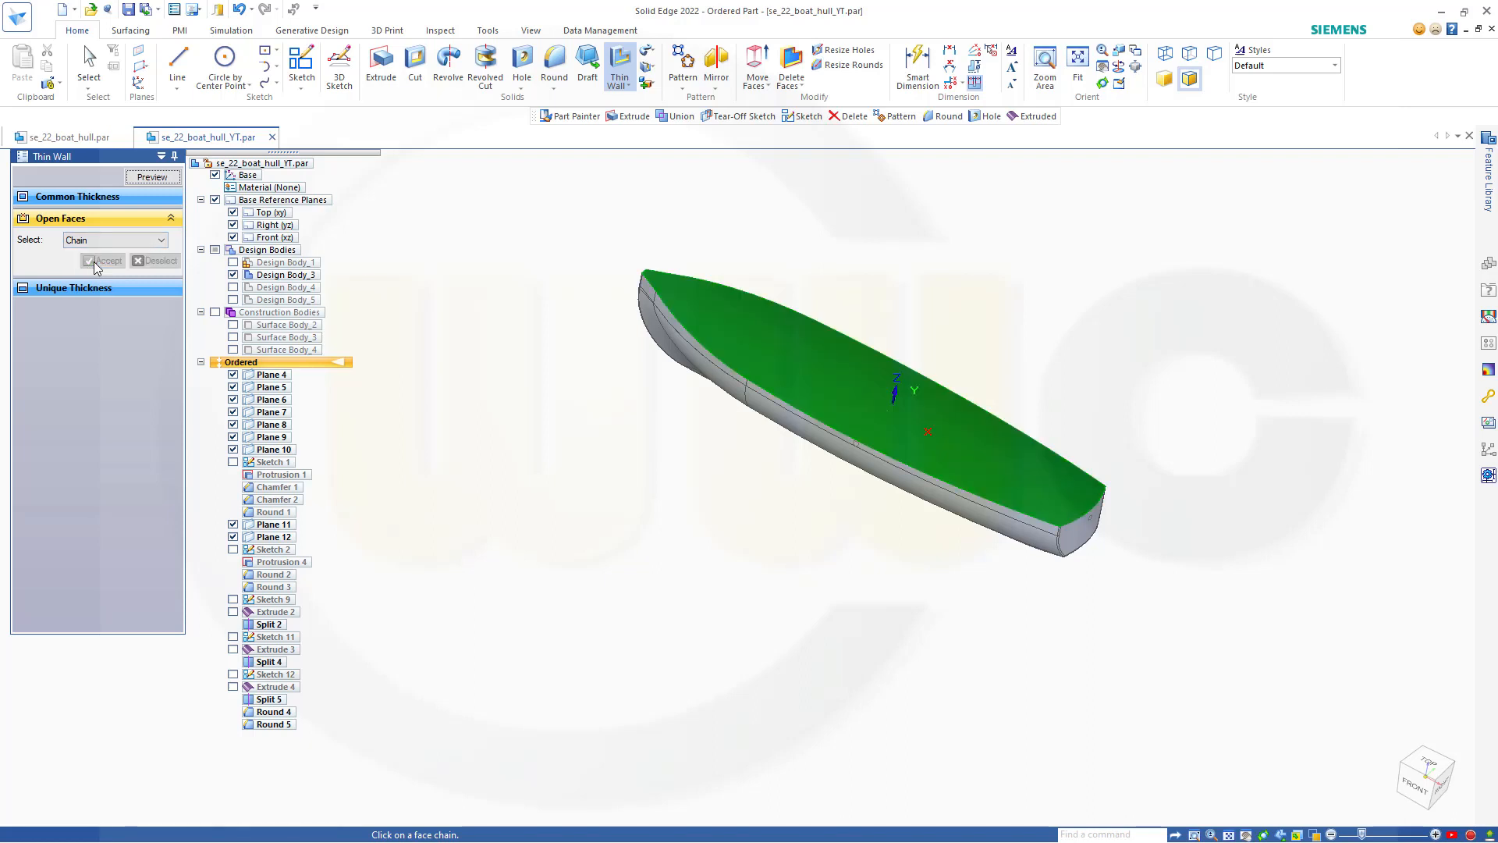
pyautogui.click(153, 178)
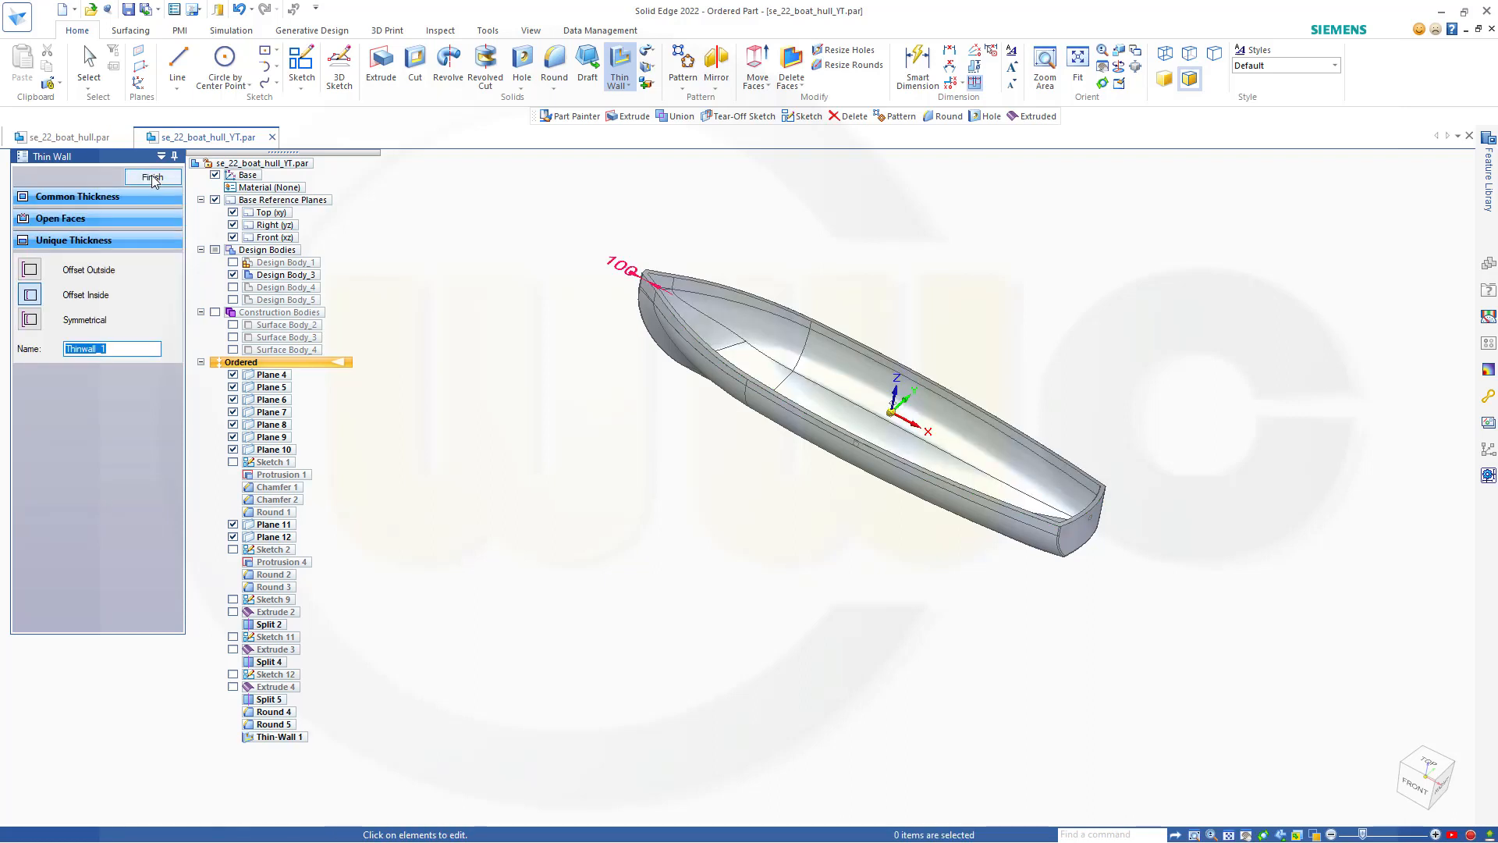
pyautogui.click(154, 179)
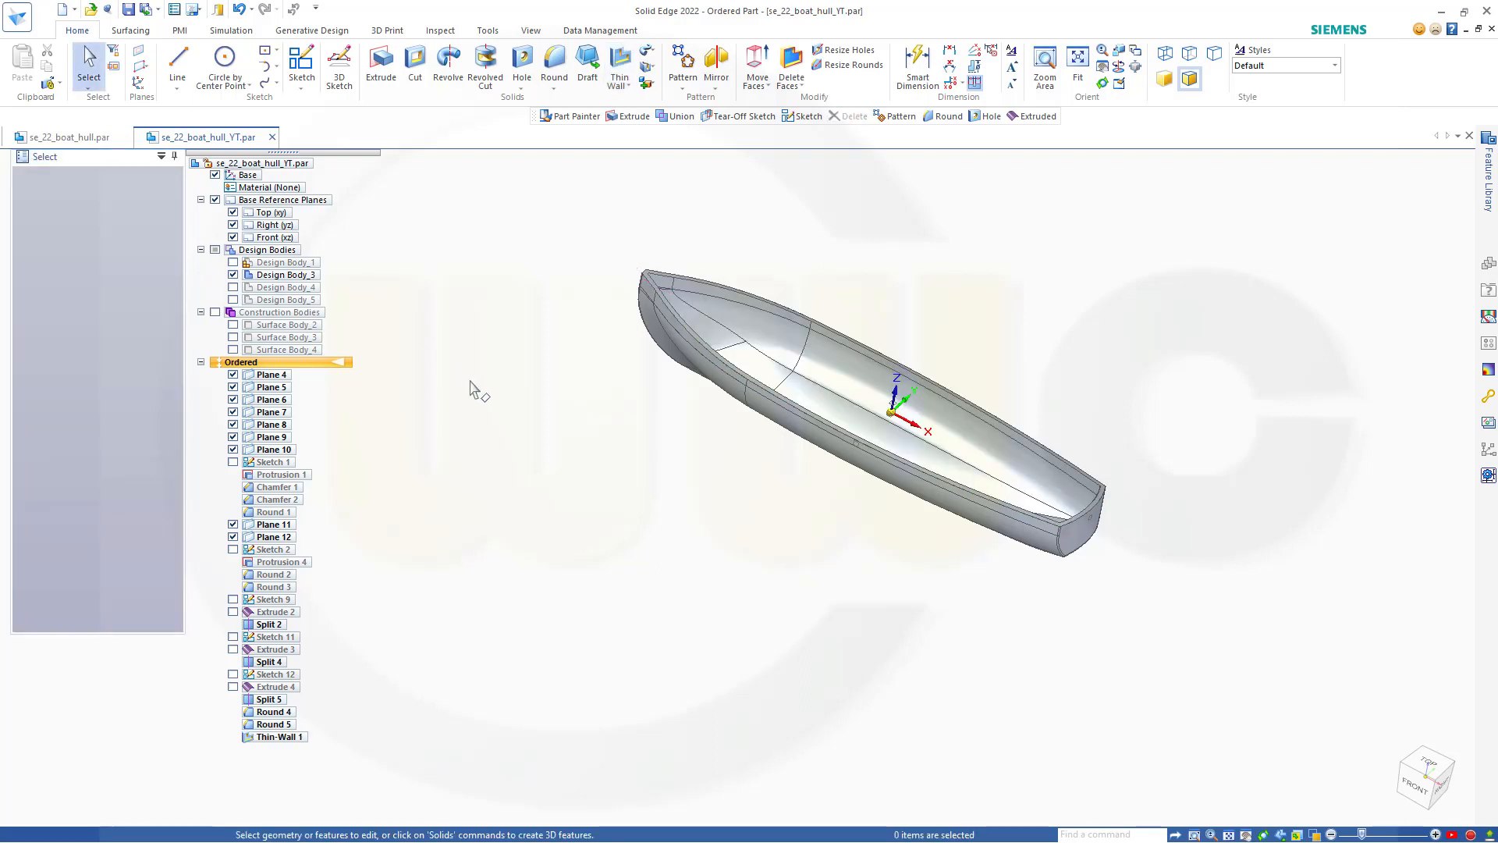
pyautogui.scroll(-1, 845, 433)
pyautogui.scroll(2, 901, 429)
pyautogui.keyDown('shift'); pyautogui.moveTo(776, 531); pyautogui.dragTo(534, 595, button='middle'); pyautogui.keyUp('shift')
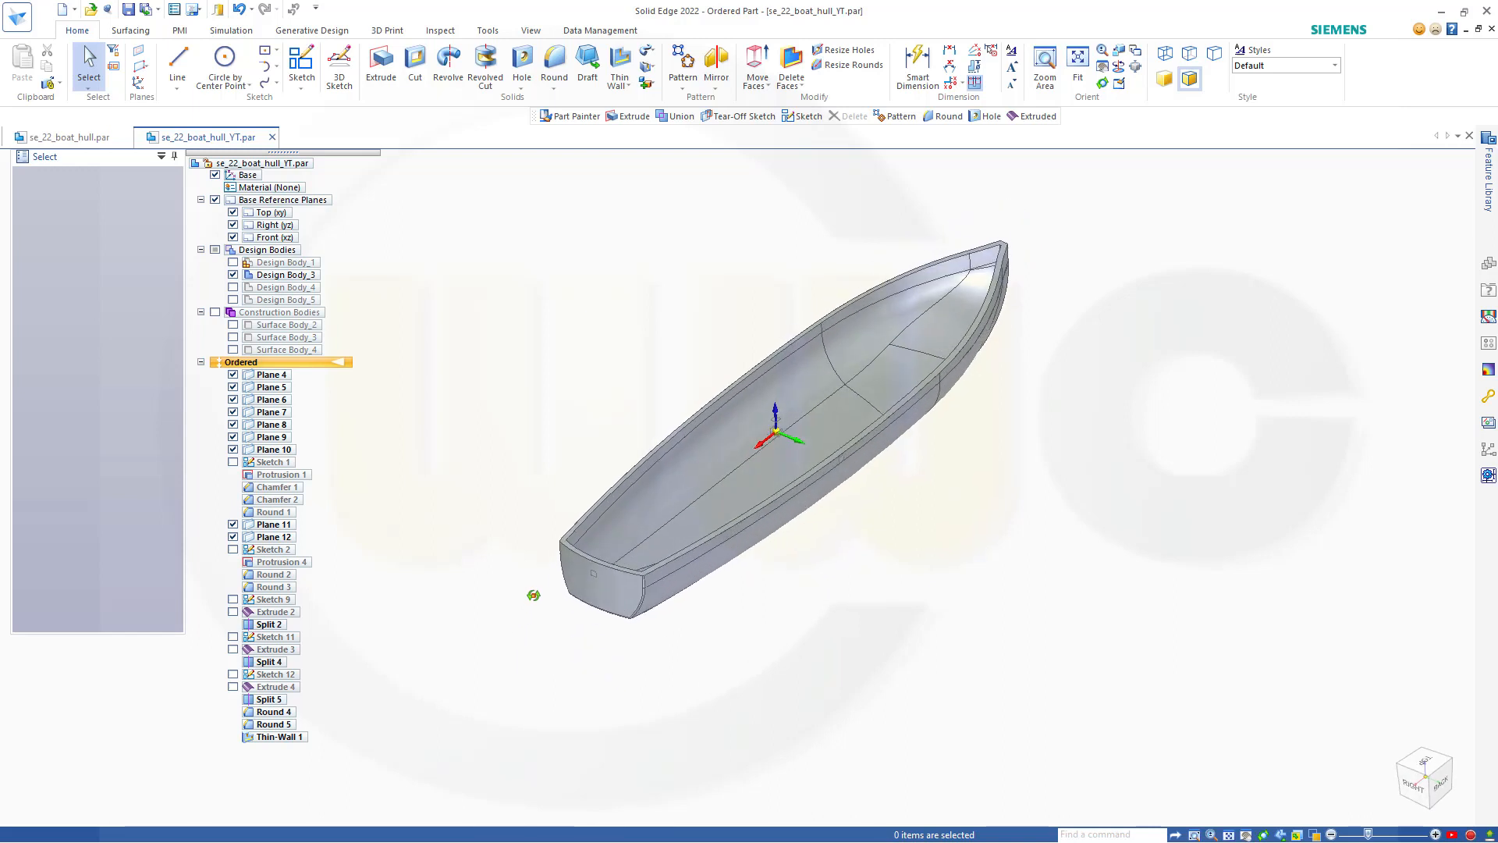
pyautogui.scroll(1, 634, 512)
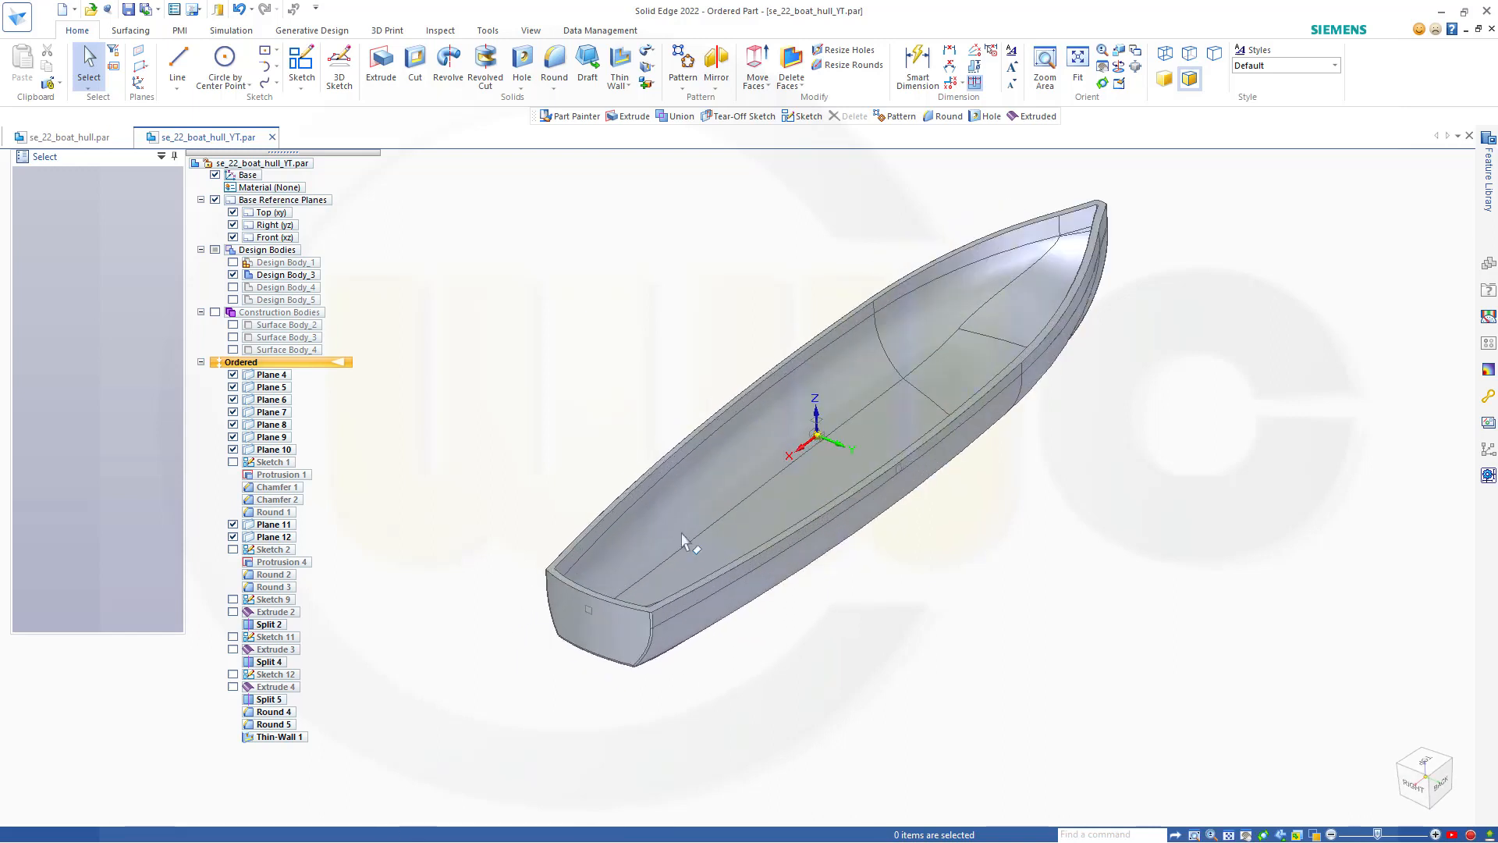
pyautogui.moveTo(854, 665)
pyautogui.mouseDown(button='middle')
pyautogui.moveTo(853, 515)
pyautogui.moveTo(872, 429)
pyautogui.moveTo(855, 572)
pyautogui.moveTo(897, 622)
pyautogui.moveTo(973, 632)
pyautogui.moveTo(876, 629)
pyautogui.moveTo(877, 654)
pyautogui.mouseUp(button='middle')
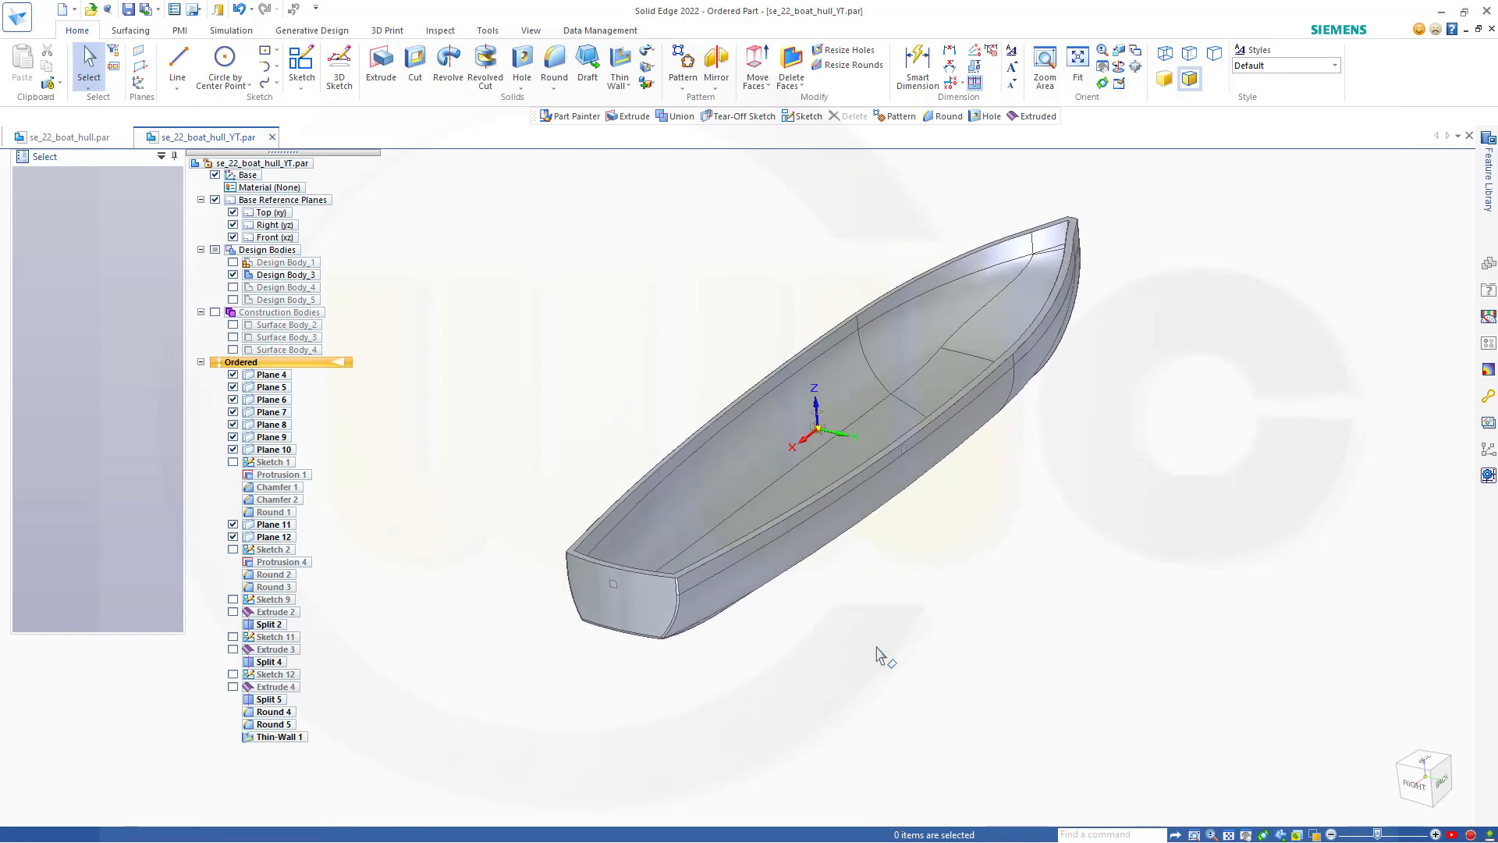